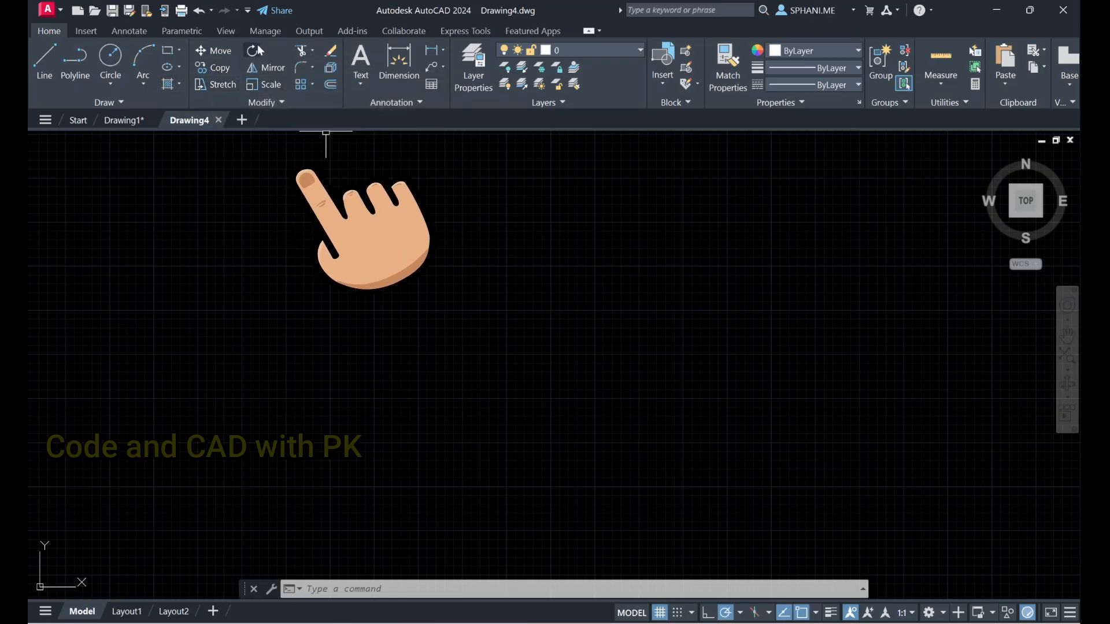
left_click(281, 102)
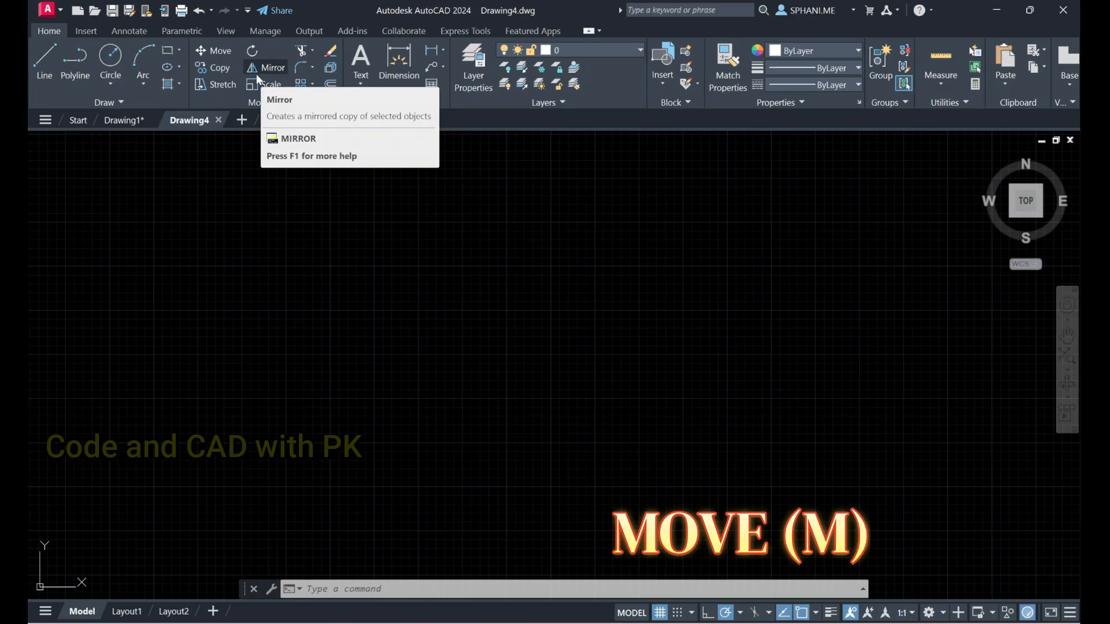
left_click(345, 218)
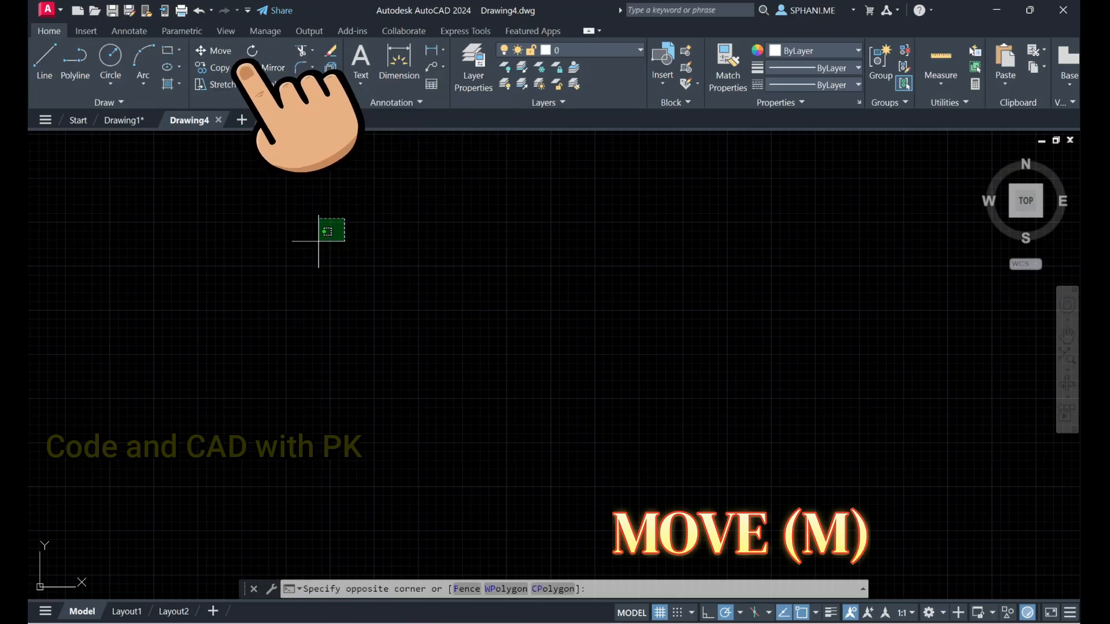
left_click(313, 246)
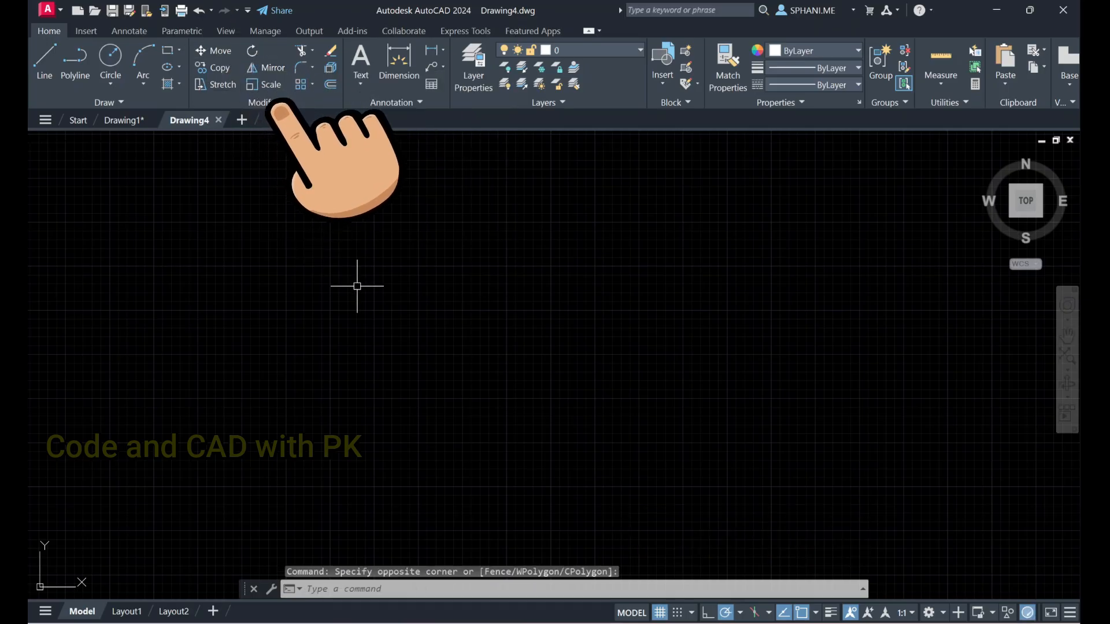
Turn the drawing grid off with the GRID command
type("grid")
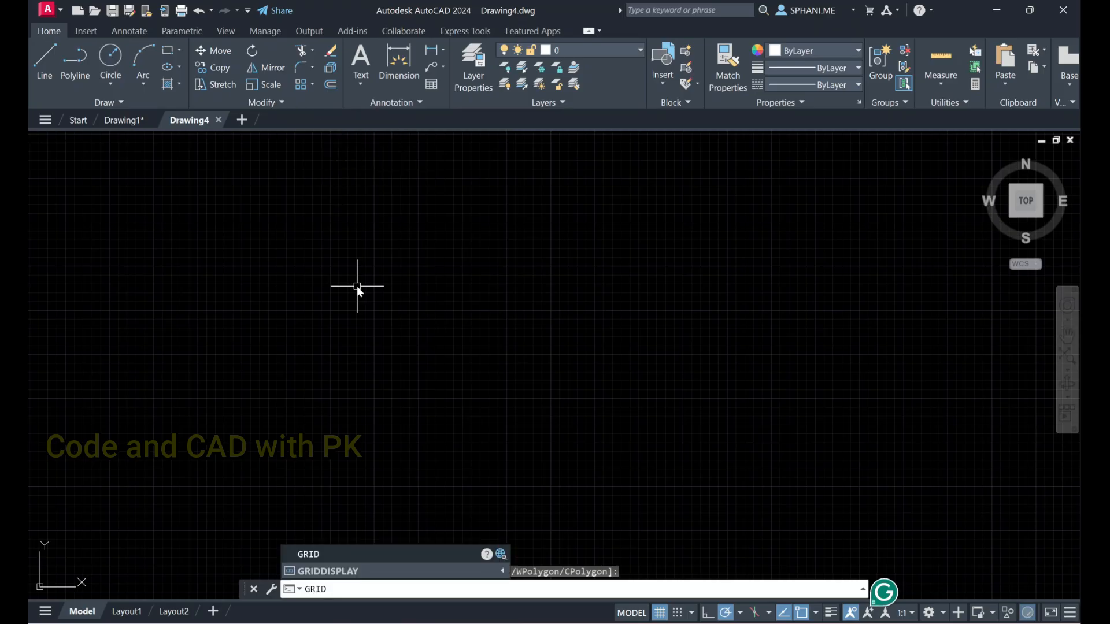
key("Return")
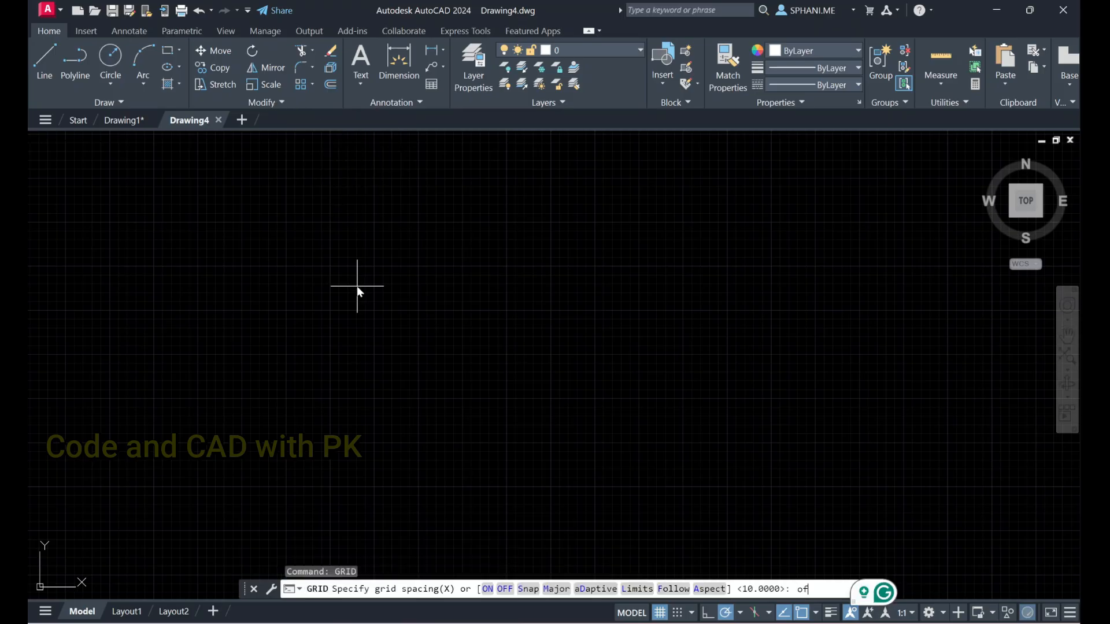
key("Return")
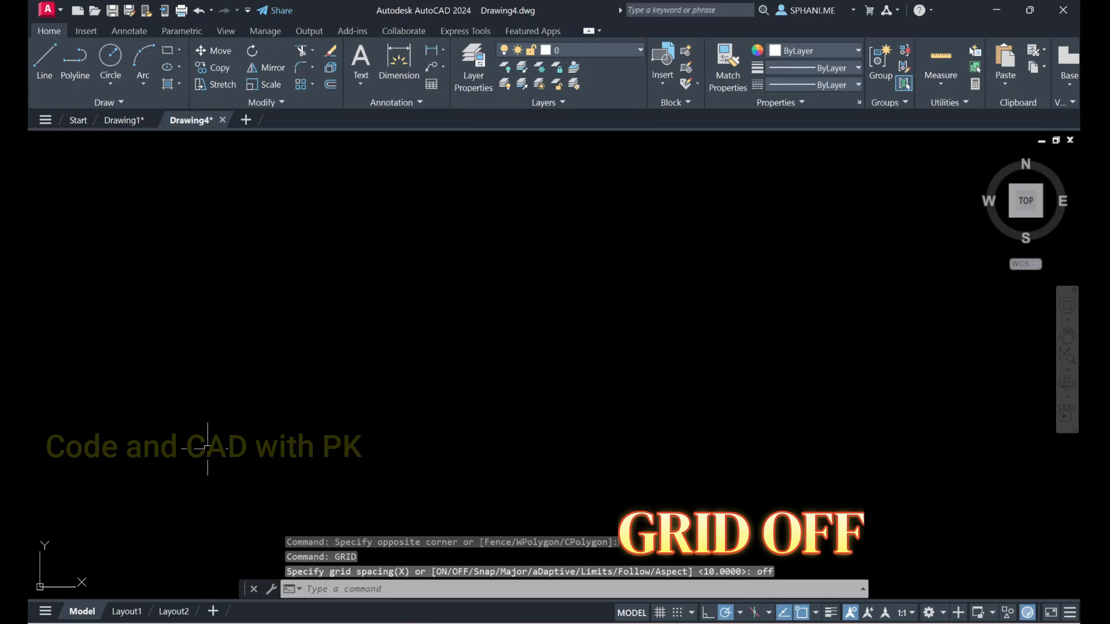
Draw a circle in the left half of the empty drawing area, picking its centre and radius freehand
type("c")
key("Return")
left_click(330, 313)
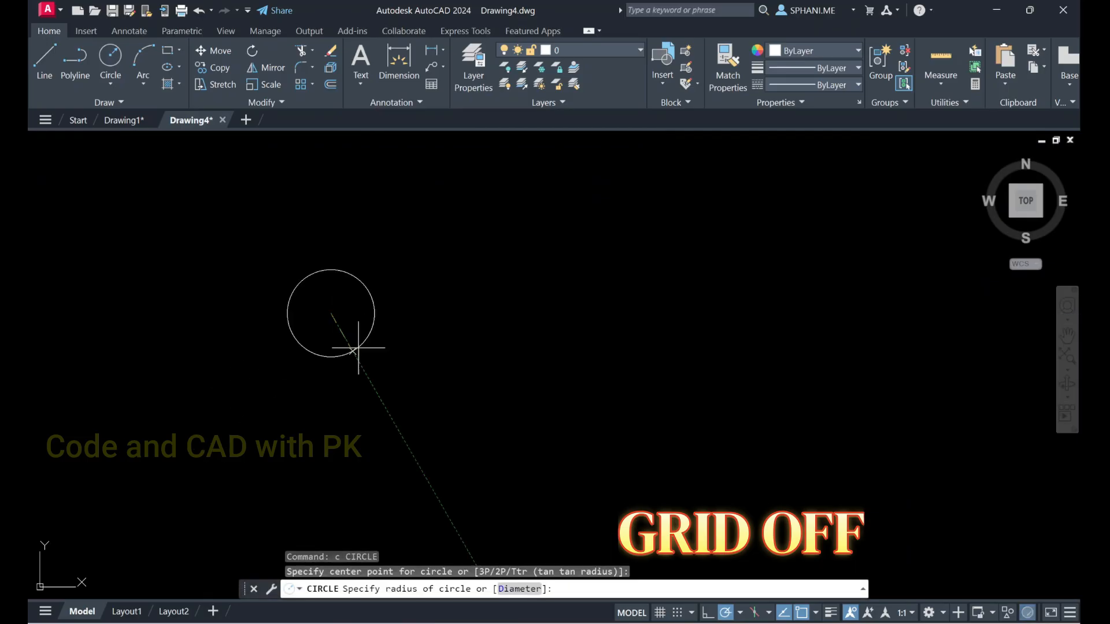
Draw a rectangle to the right of the circle, its lower edge level with the bottom of the circle
type("rec")
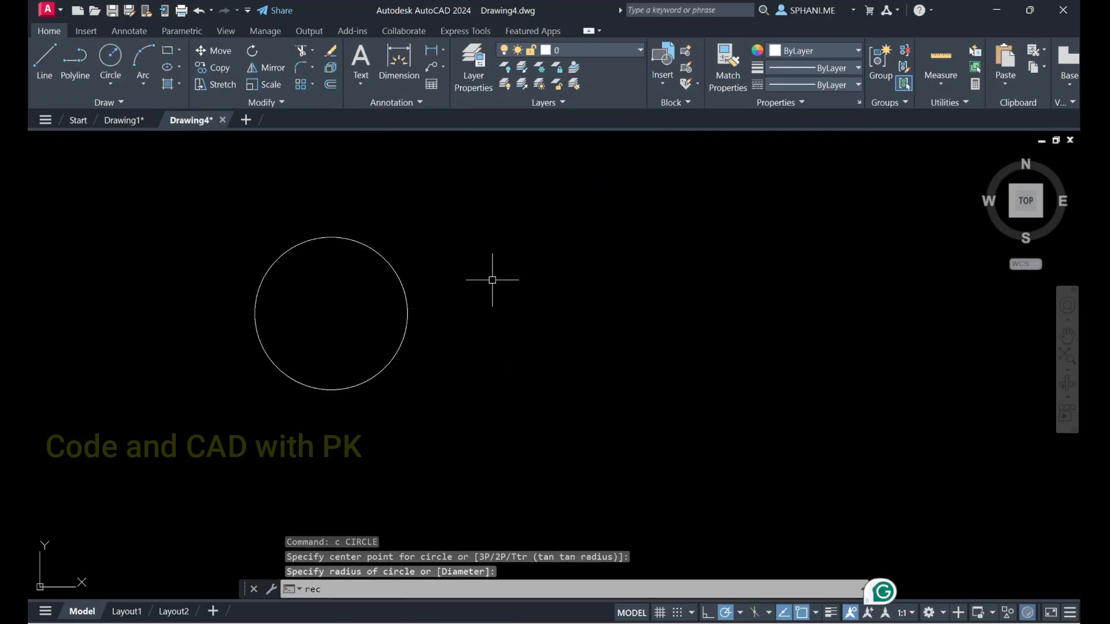
key("Return")
left_click(492, 288)
left_click(668, 390)
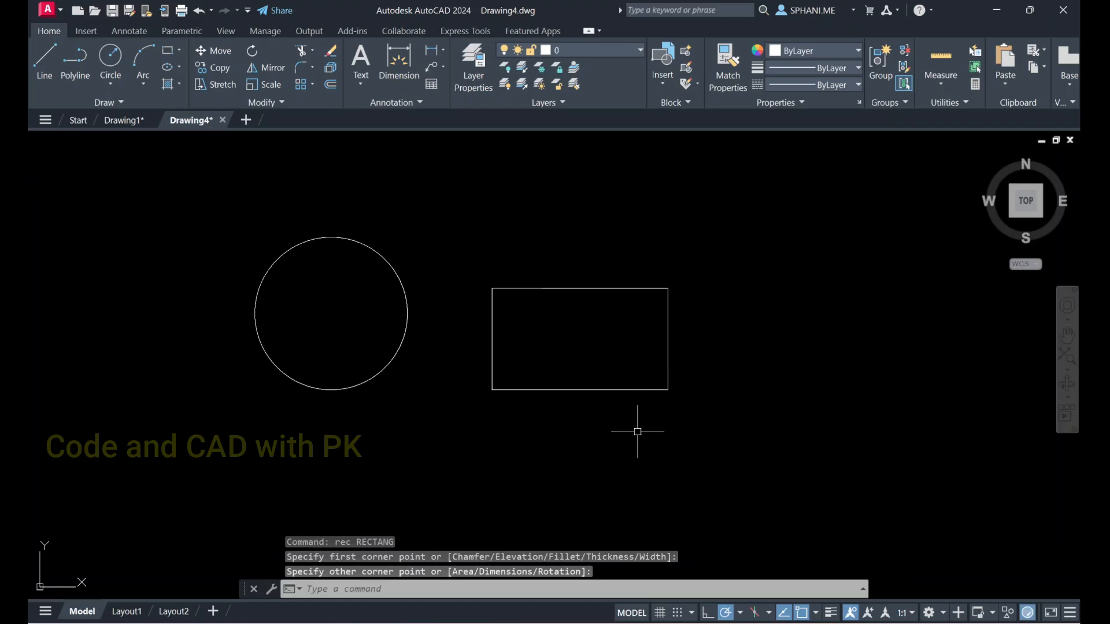
Set the coordinate system icon to ON with the UCSICON command
type("ucsicon")
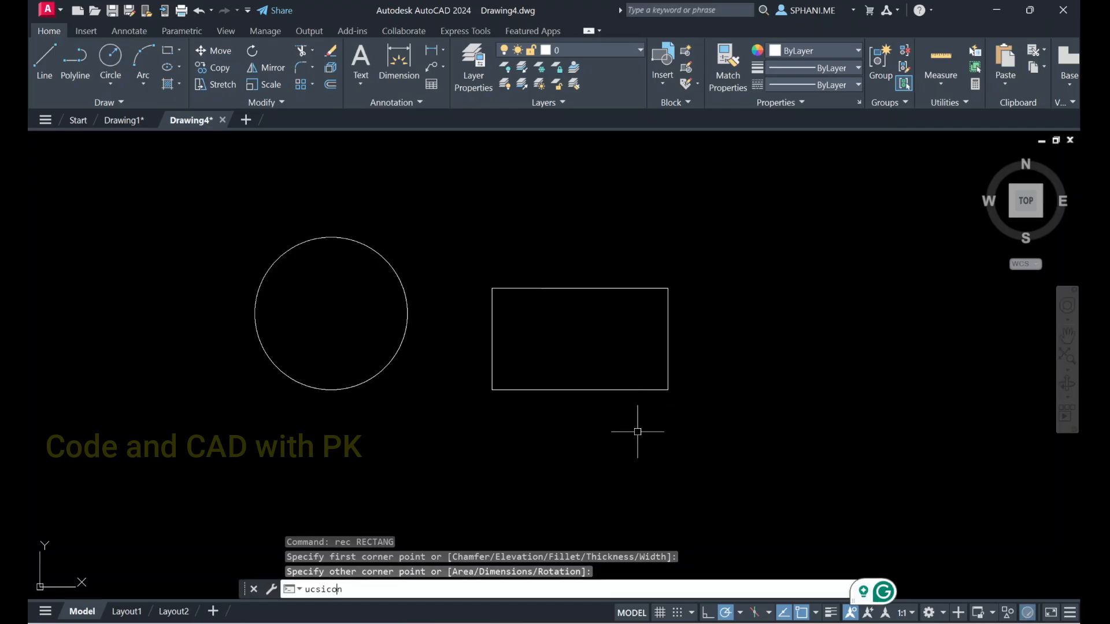
key("Return")
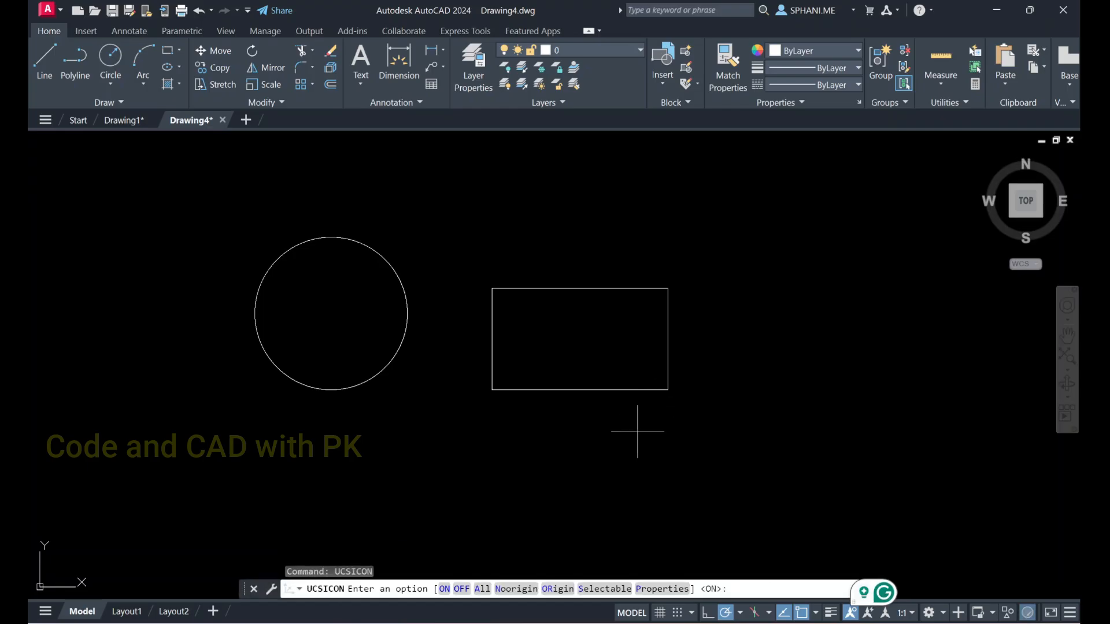
type("o")
key("Return")
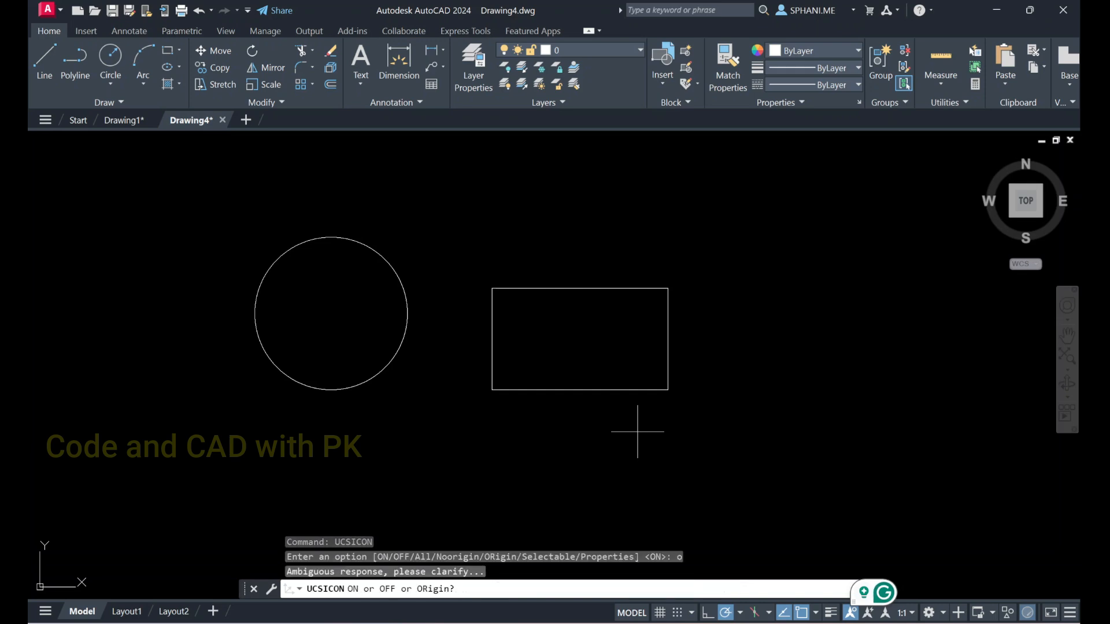
type("on")
key("Return")
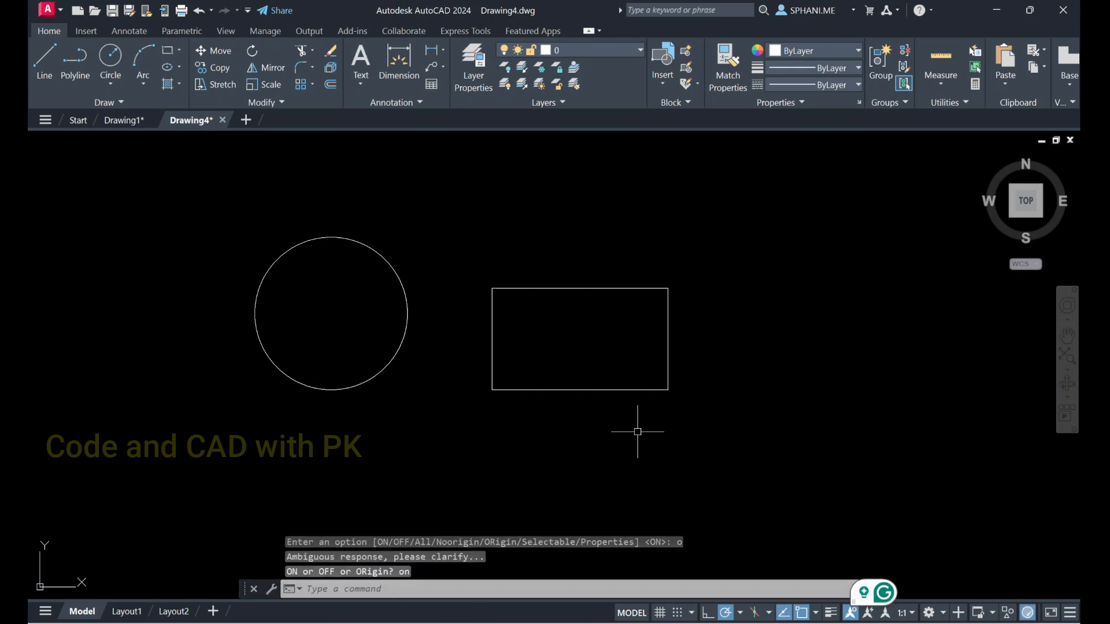
Set the UCSICON option to Noorigin so the coordinate system icon no longer follows the origin
scroll(637, 432, "down", 8)
mouse_move(610, 428)
middle_mouse_down()
mouse_move(532, 236)
mouse_move(528, 185)
middle_mouse_up()
scroll(534, 217, "up", 6)
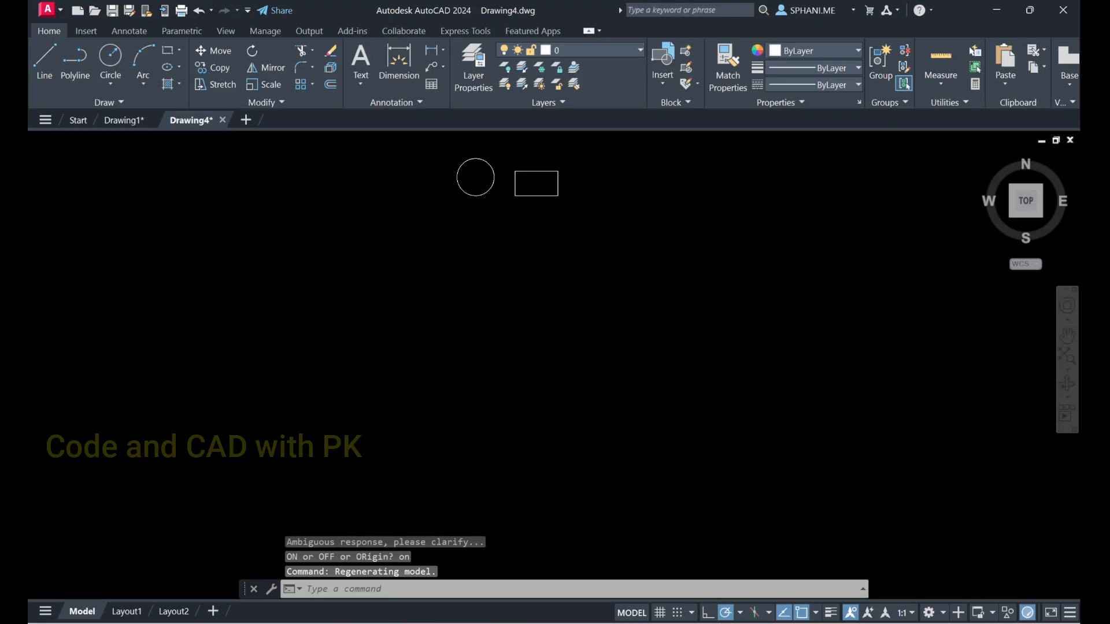
mouse_move(535, 237)
middle_mouse_down()
mouse_move(560, 366)
mouse_move(642, 305)
mouse_move(690, 333)
middle_mouse_up()
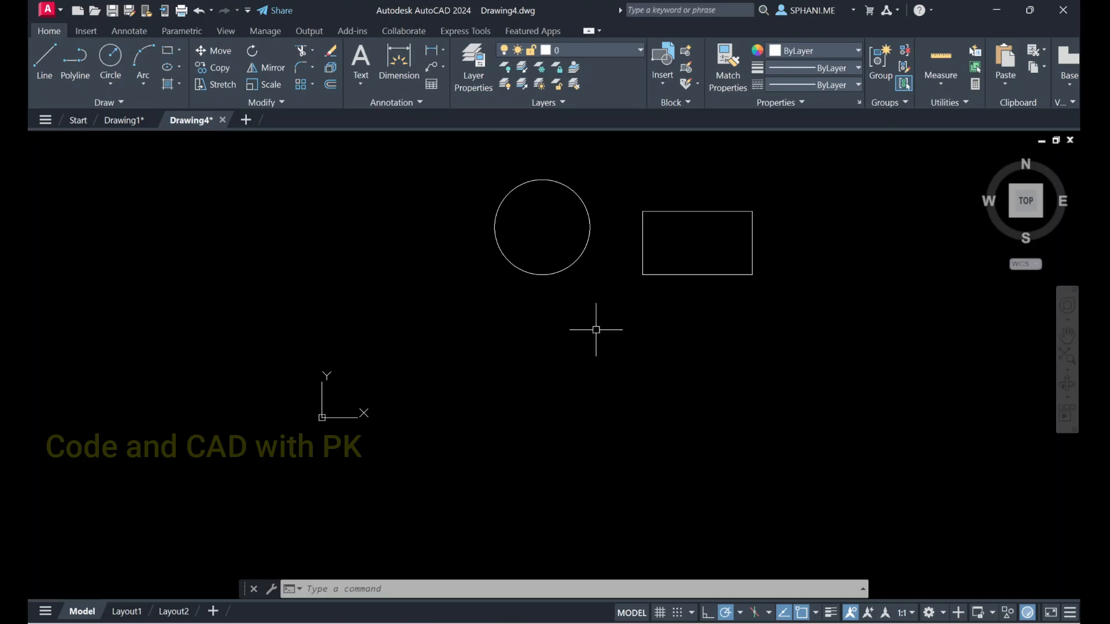
scroll(590, 323, "down", 2)
middle_click_drag(587, 322, 567, 312)
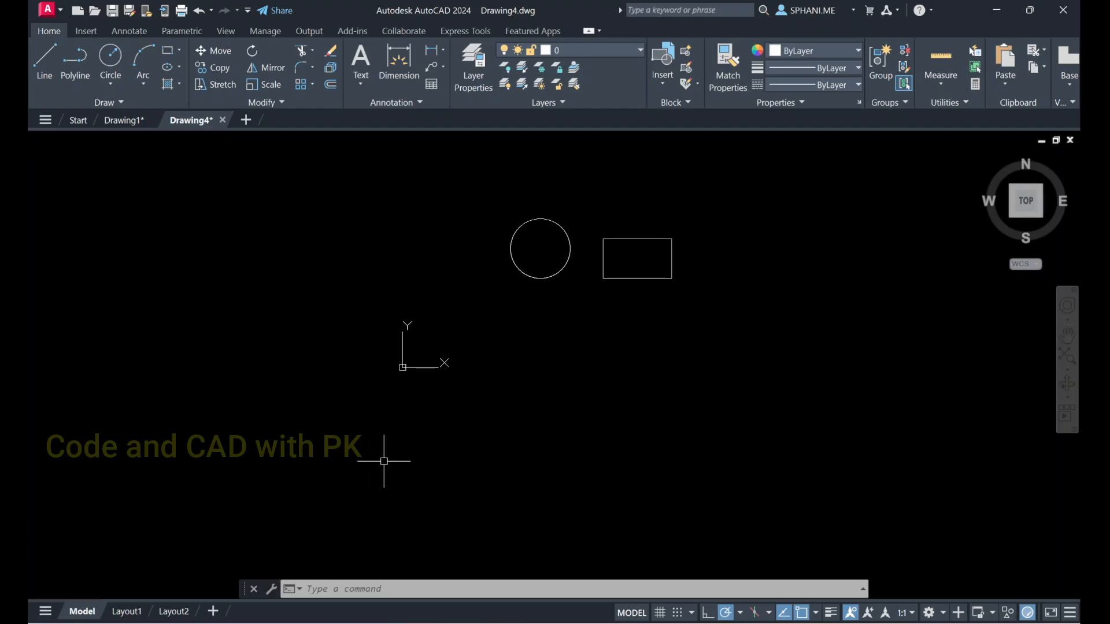
type("ucsicon")
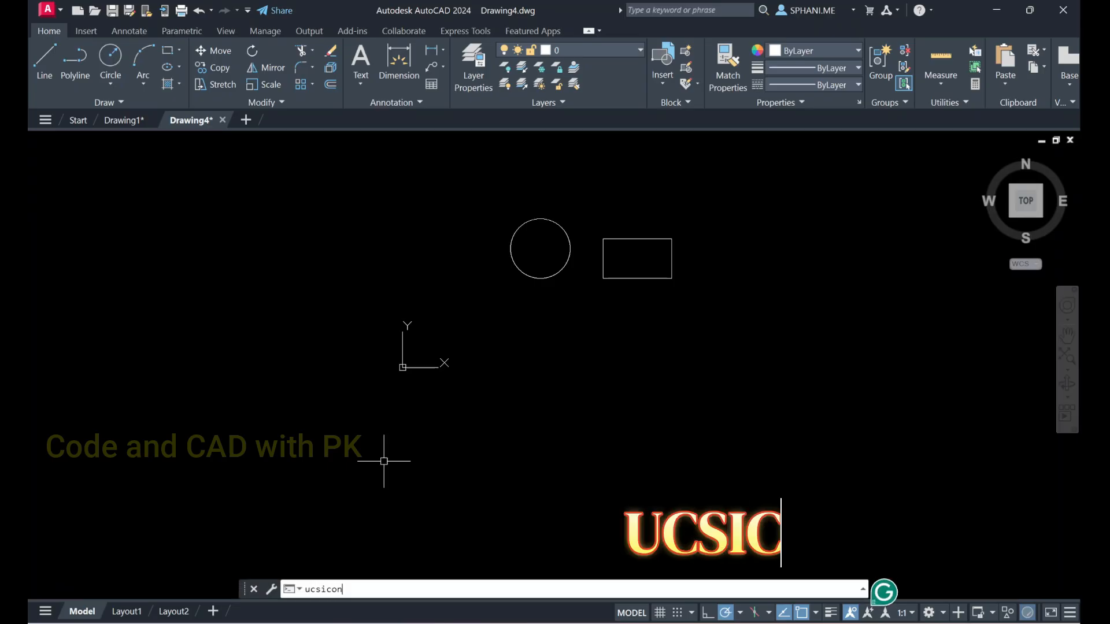
key("Return")
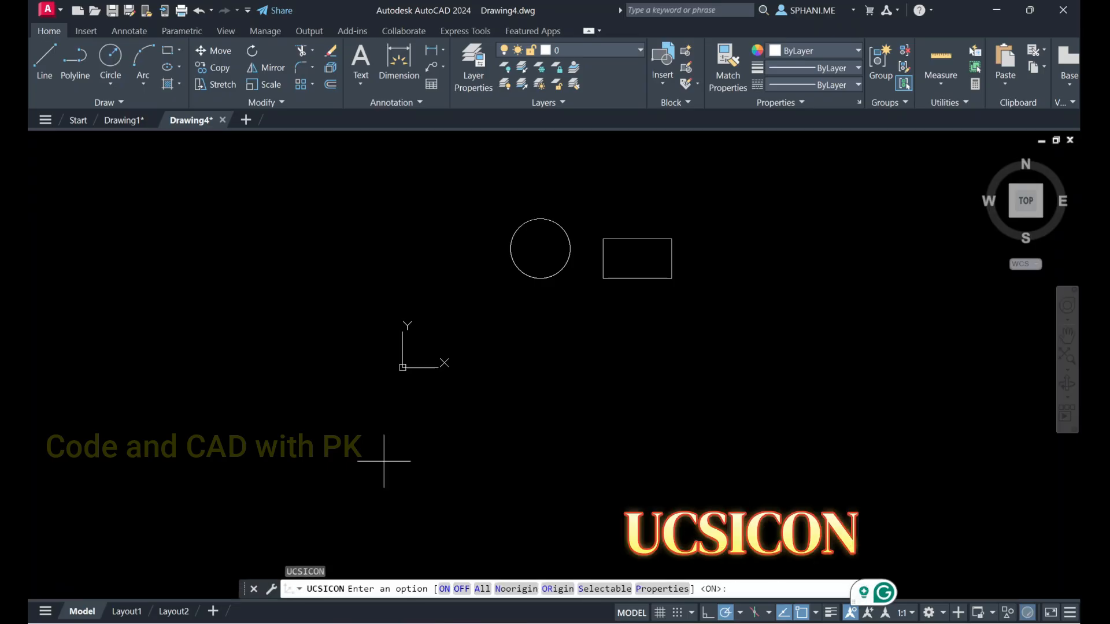
type("No")
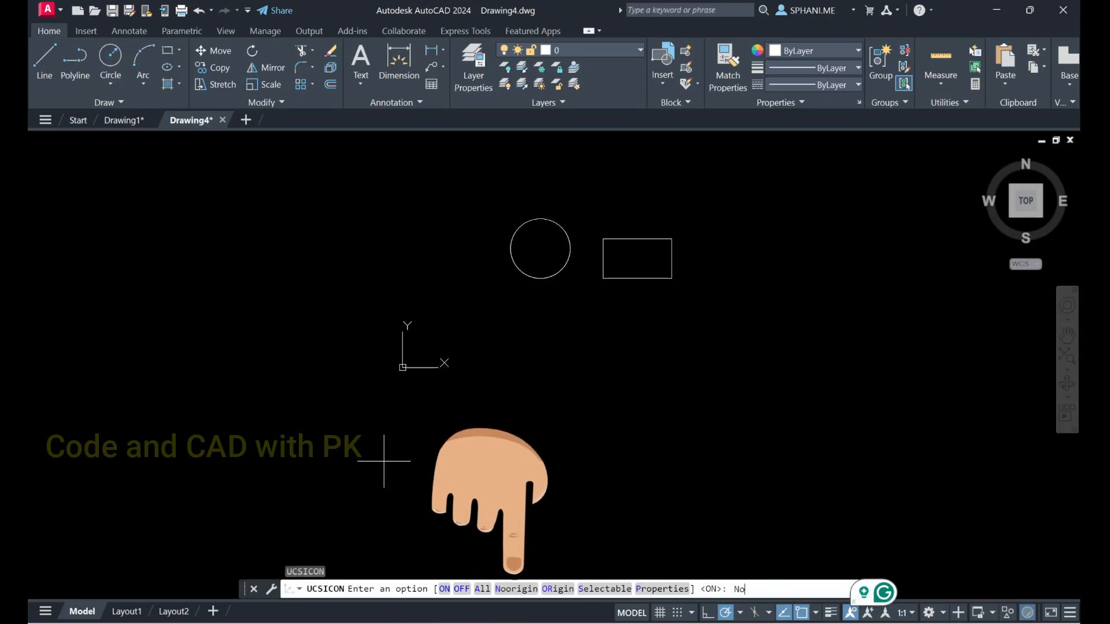
key("Return")
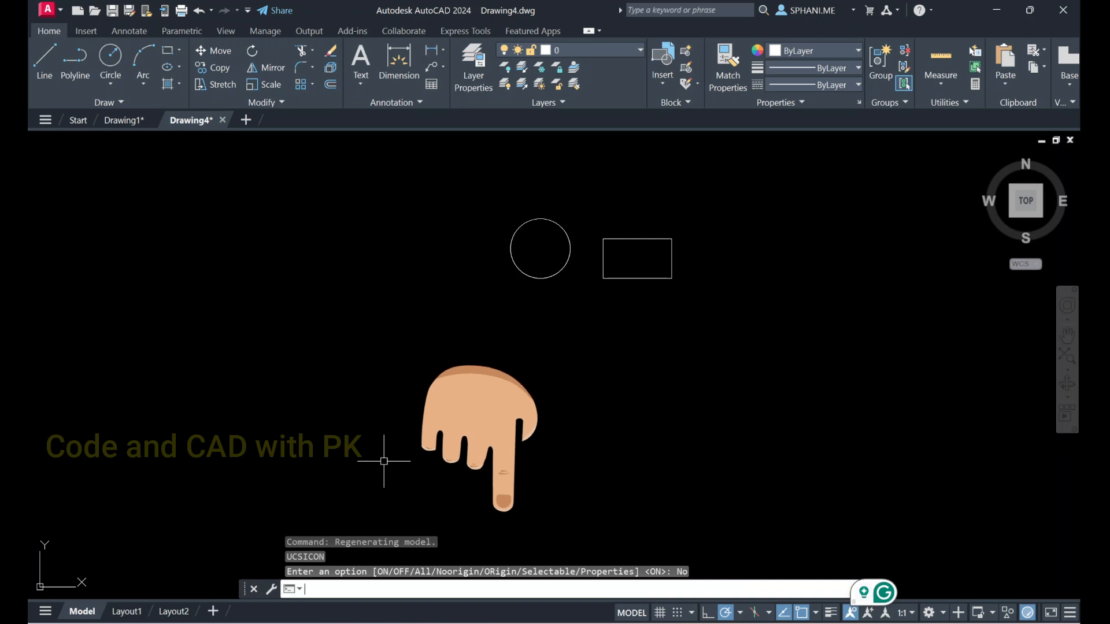
Examine the coordinate system icon's position while changing the view around the circle and rectangle
scroll(509, 348, "down", 2)
scroll(528, 329, "up", 6)
scroll(505, 337, "down", 6)
middle_click_drag(505, 337, 283, 344)
scroll(308, 342, "up", 7)
scroll(308, 344, "down", 7)
middle_click_drag(619, 334, 841, 268)
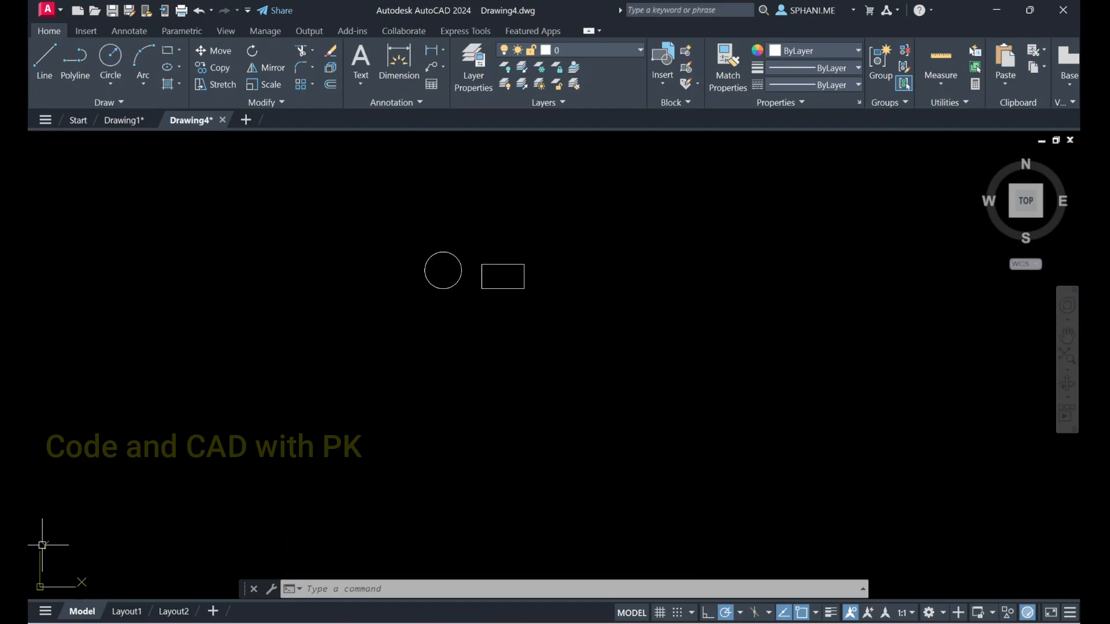
scroll(478, 246, "up", 6)
scroll(476, 241, "down", 2)
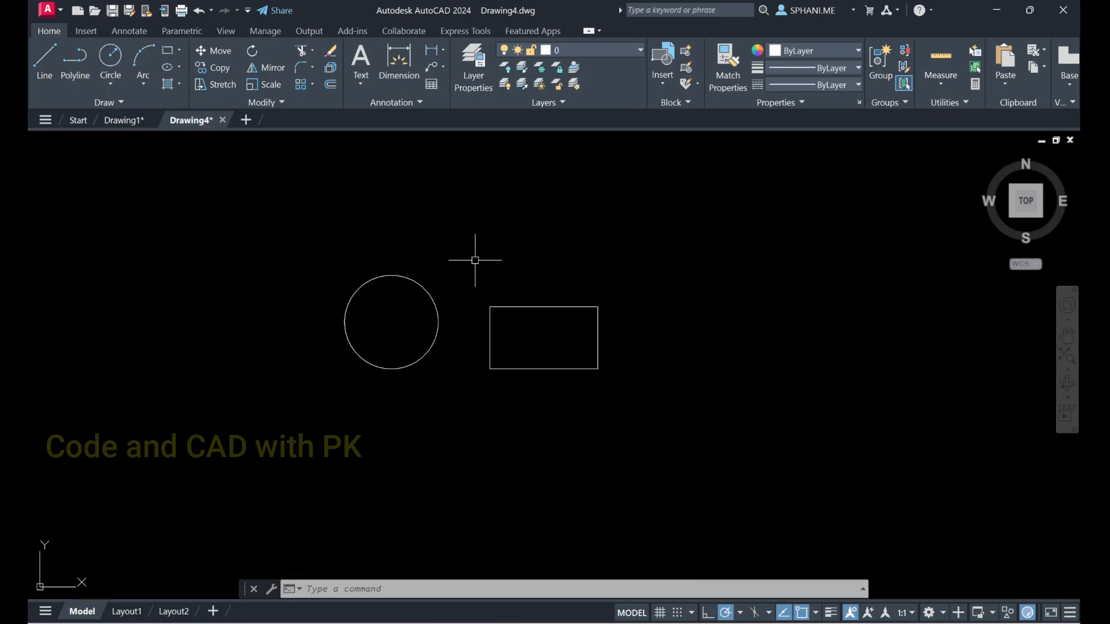
scroll(475, 255, "up", 2)
middle_click_drag(476, 255, 362, 241)
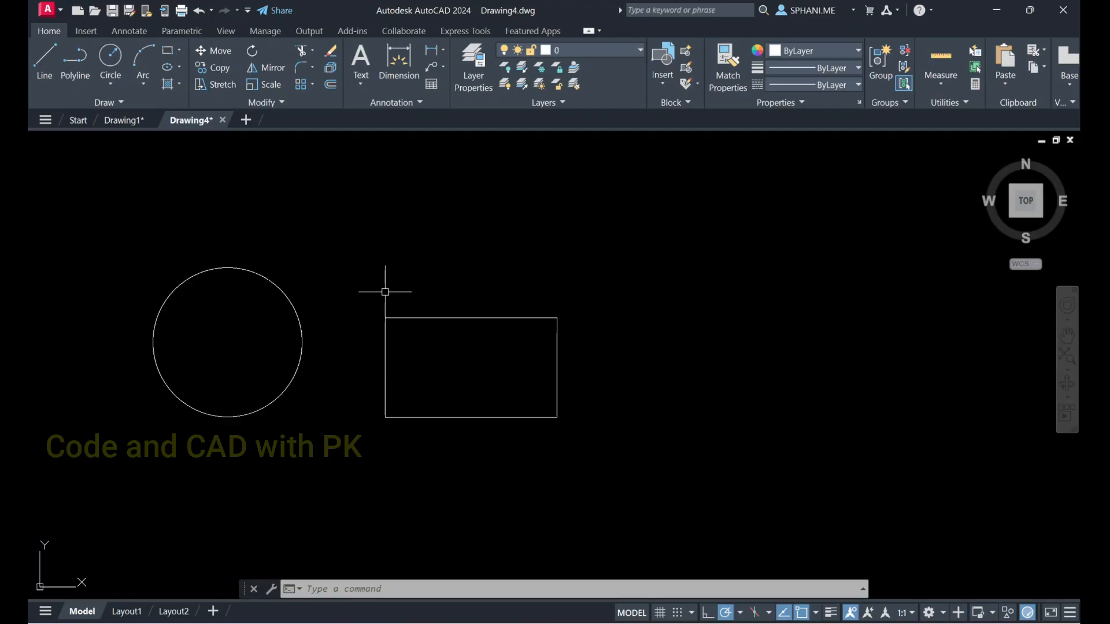
middle_click_drag(439, 341, 367, 275)
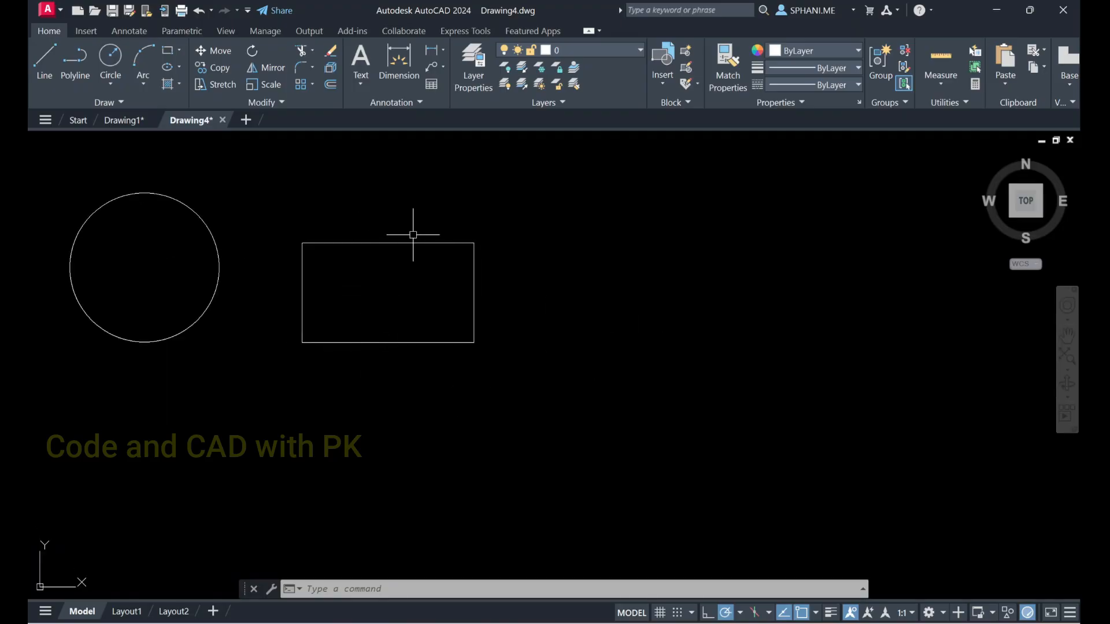
Move the rectangle 200 units horizontally to the right, using its lower-left corner as the base point
left_click(205, 50)
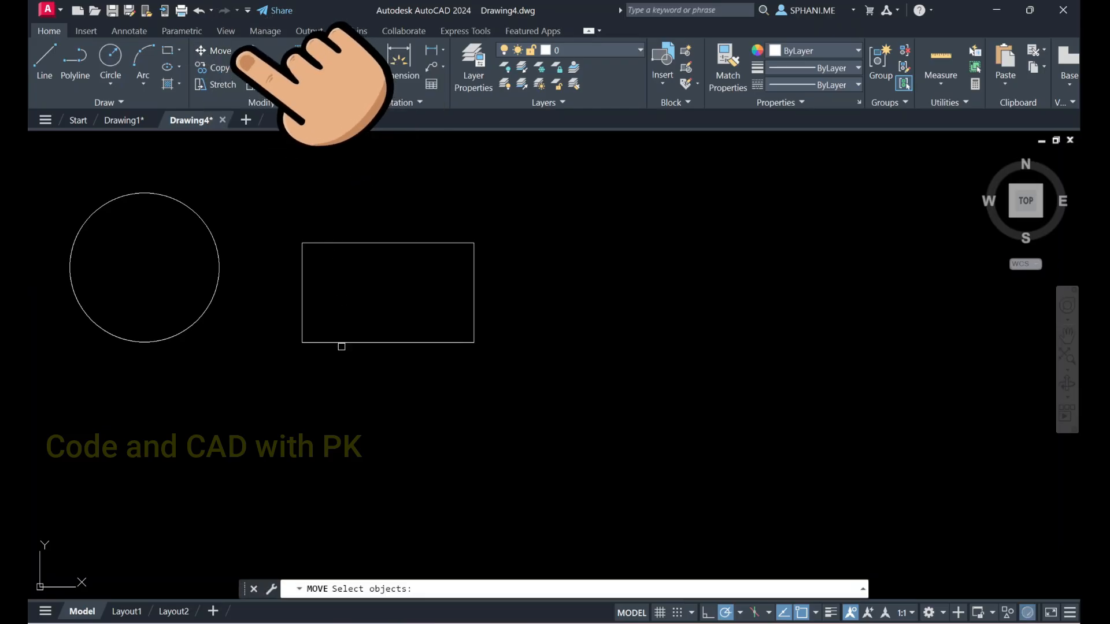
left_click(342, 342)
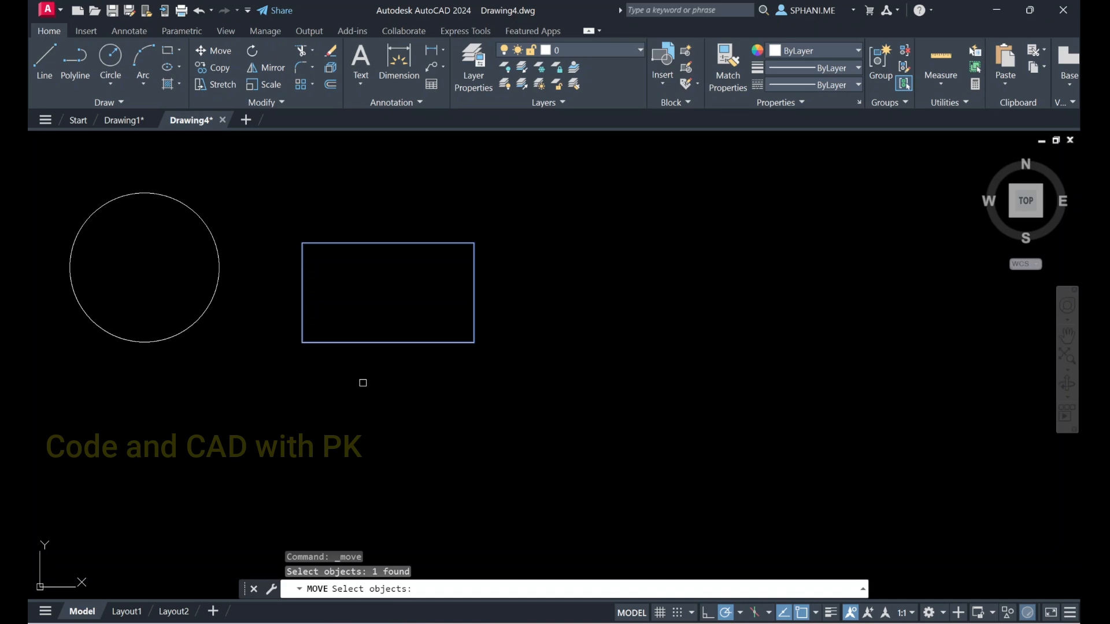
key("Return")
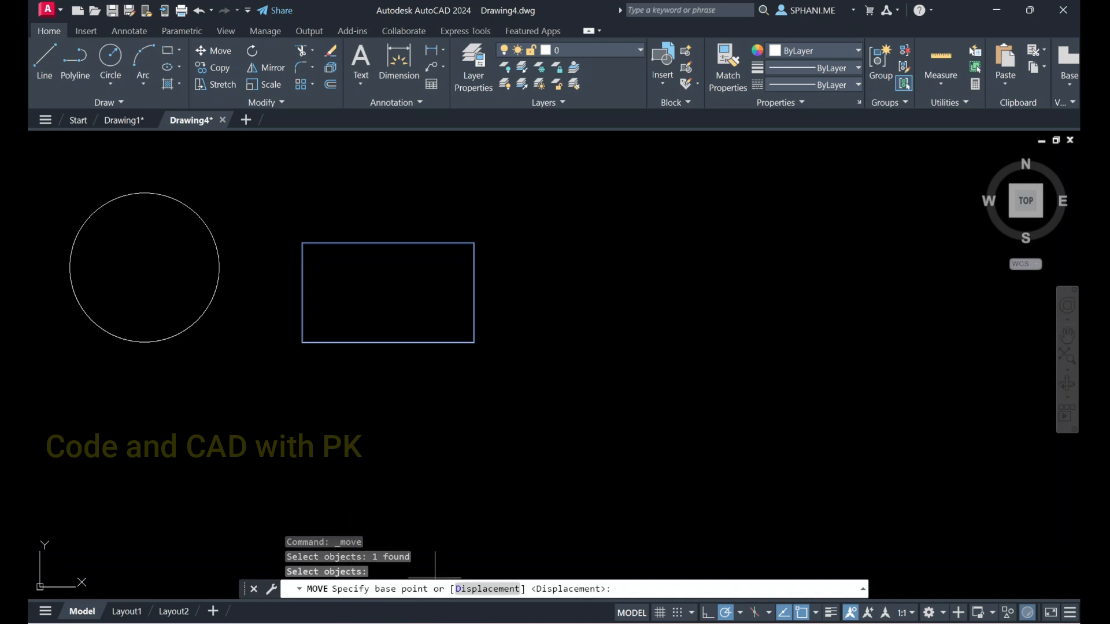
left_click(302, 342)
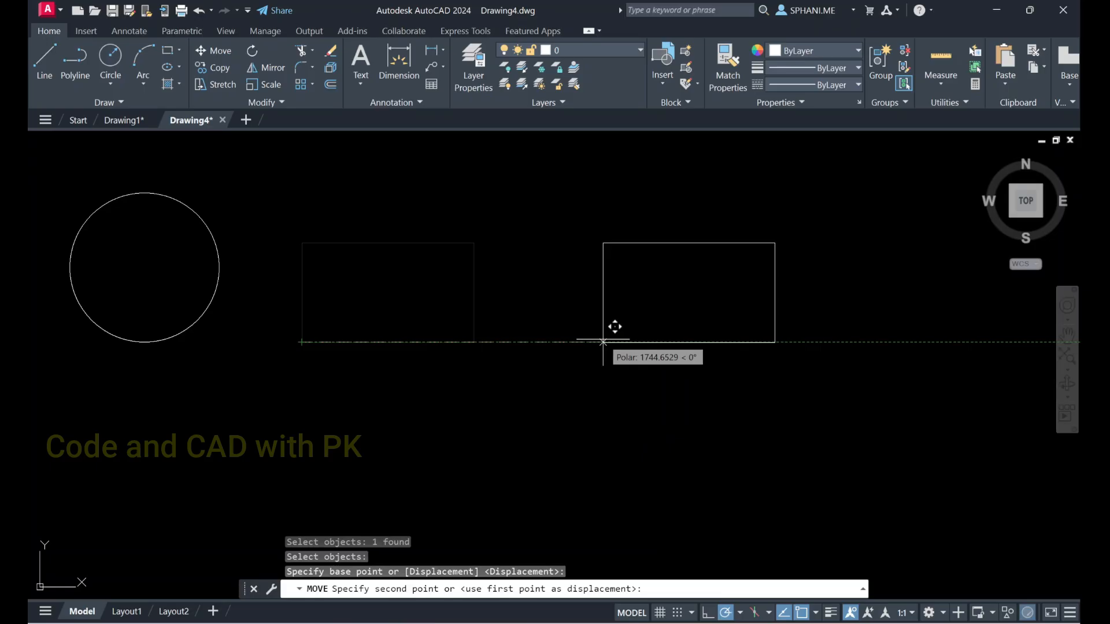
type("200")
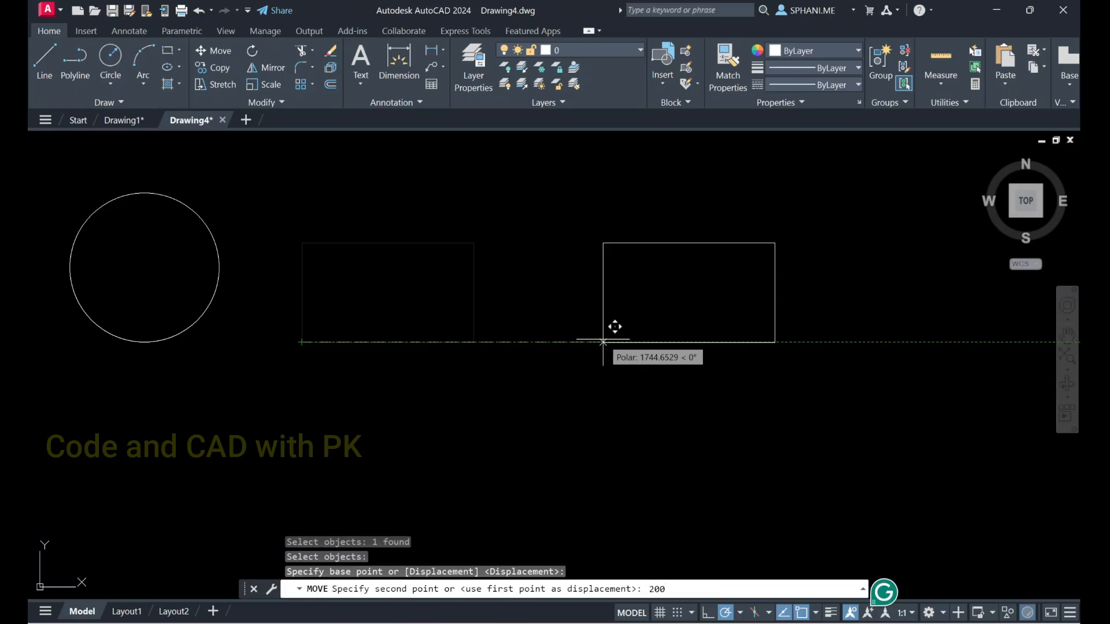
key("Return")
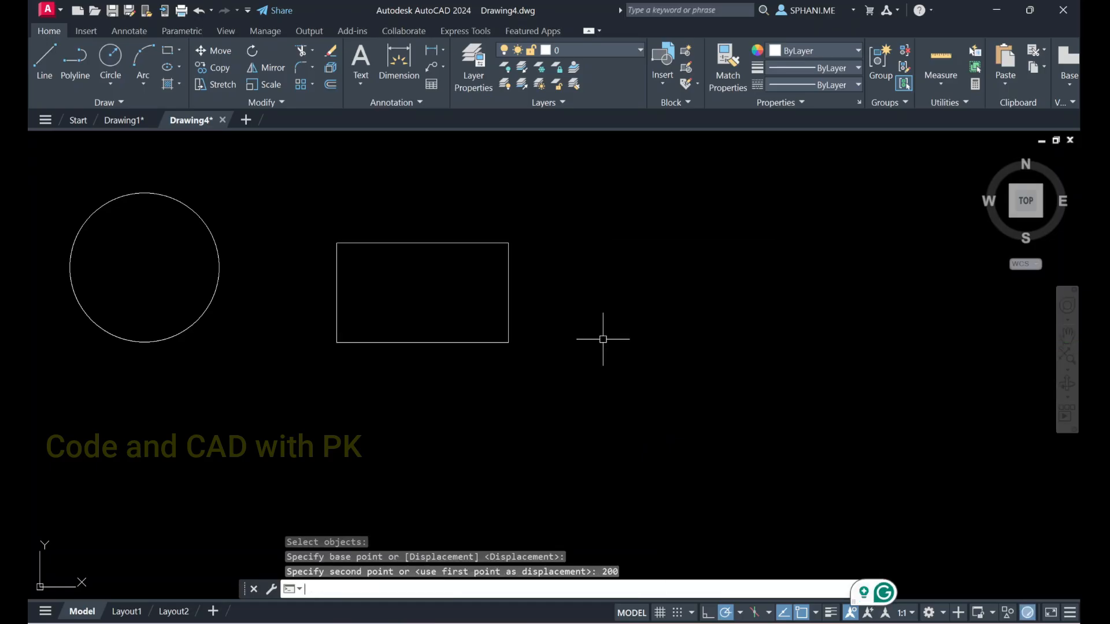
key("Escape")
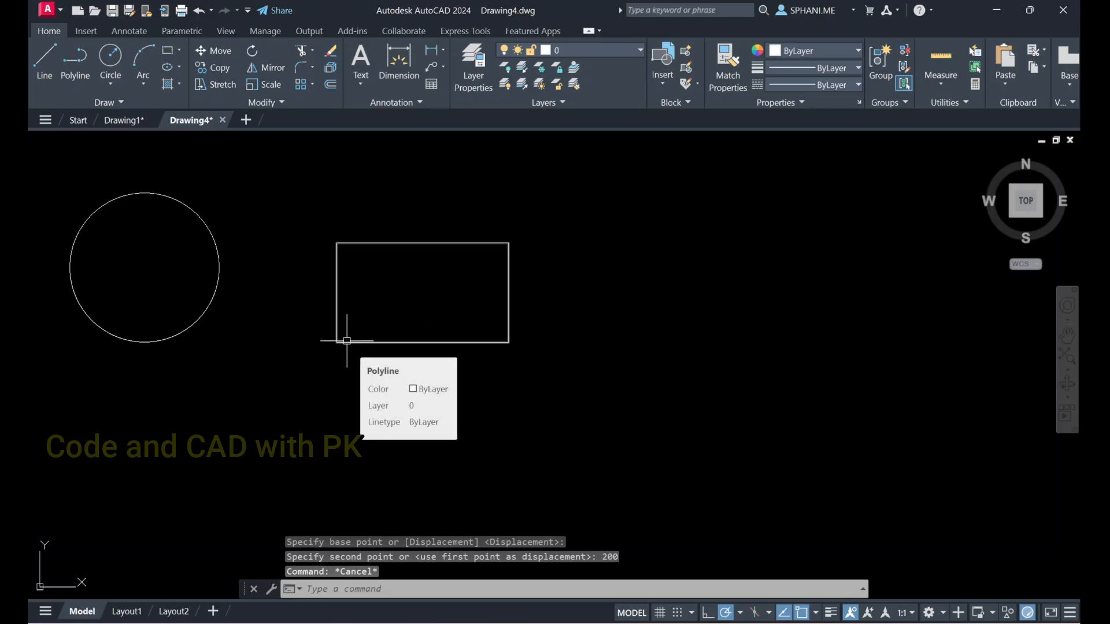
type("mo")
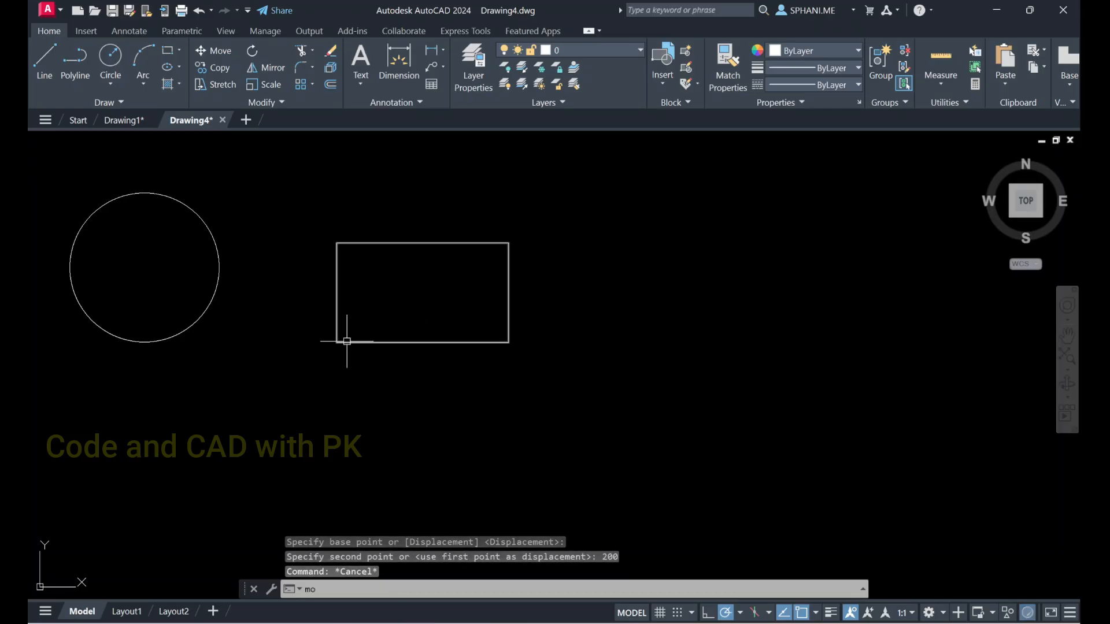
type("v")
key("Return")
key("Escape")
key("Escape")
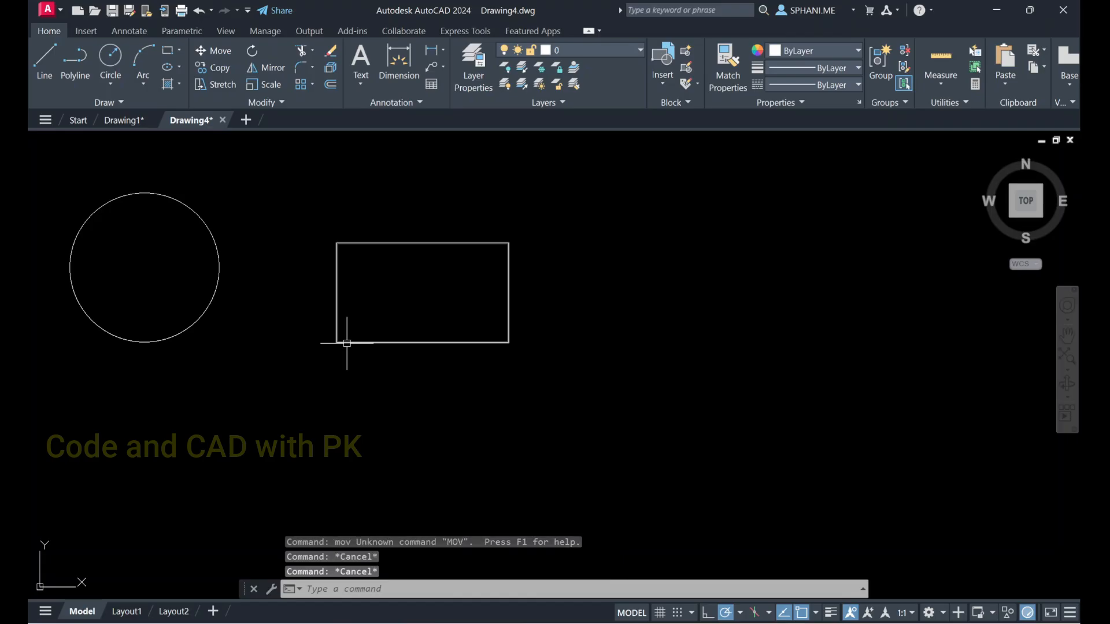
Move the rectangle 2500 units horizontally to the right, using its lower-left corner as the base point
type("mo")
key("Return")
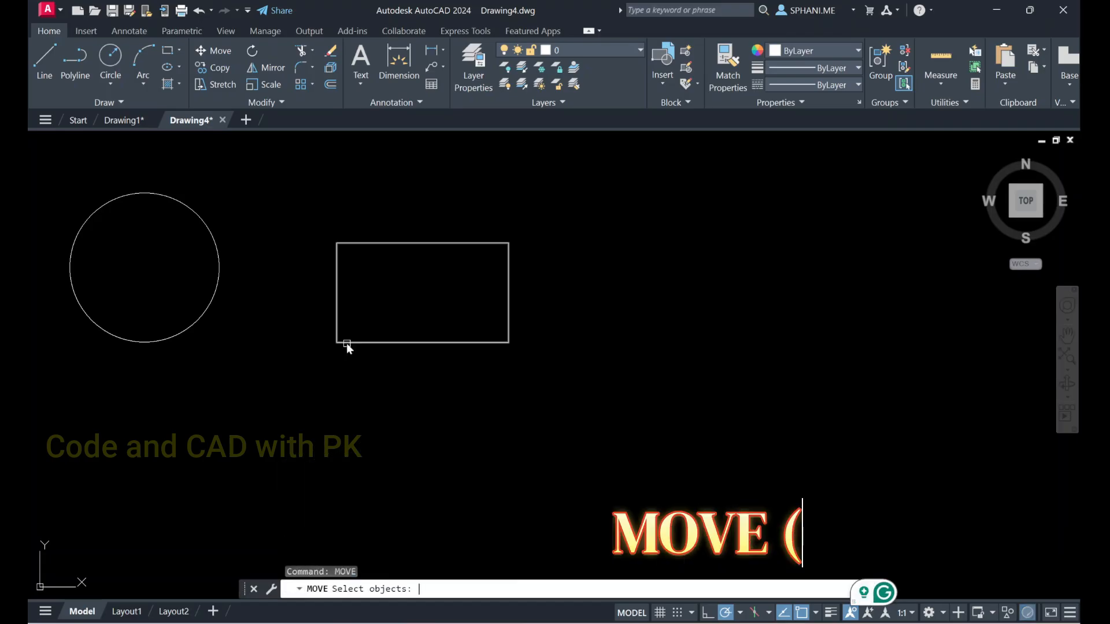
left_click(334, 350)
left_click(333, 324)
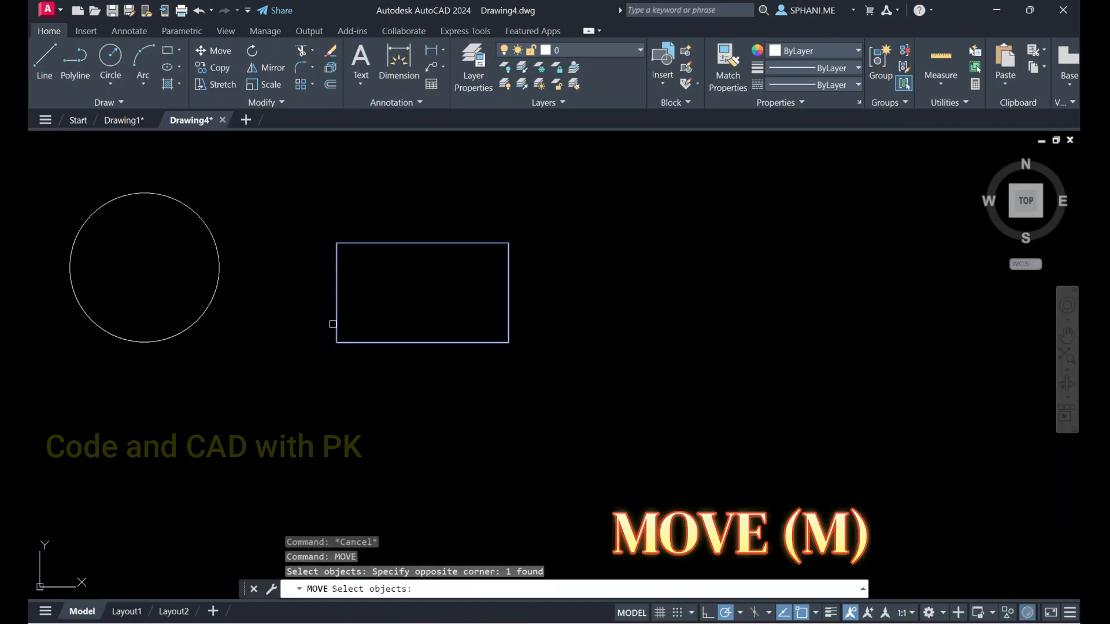
key("Return")
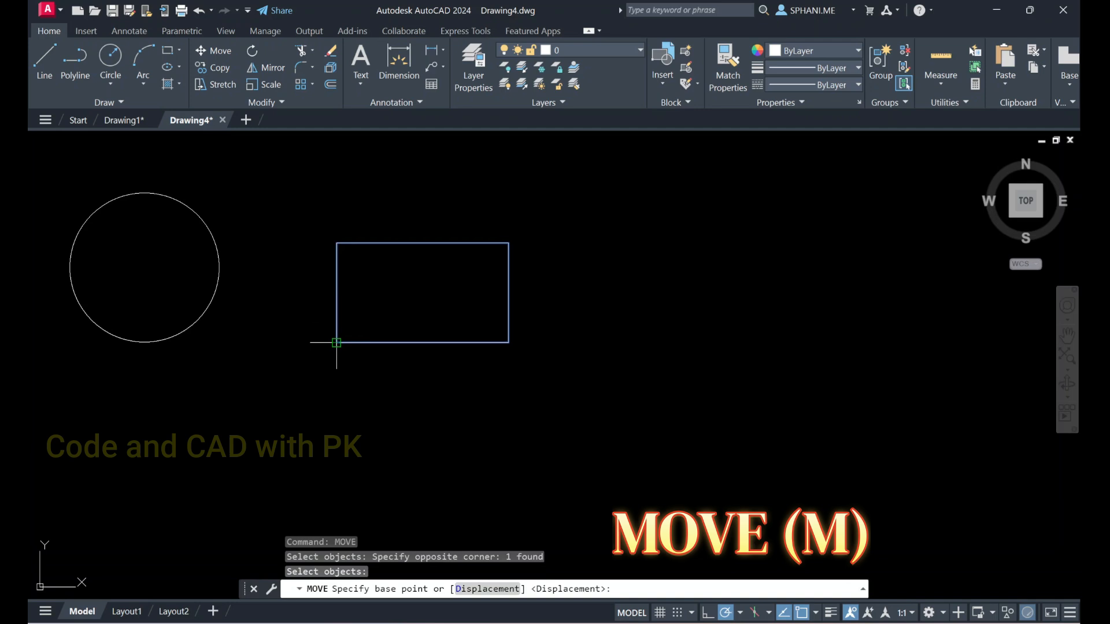
left_click(337, 343)
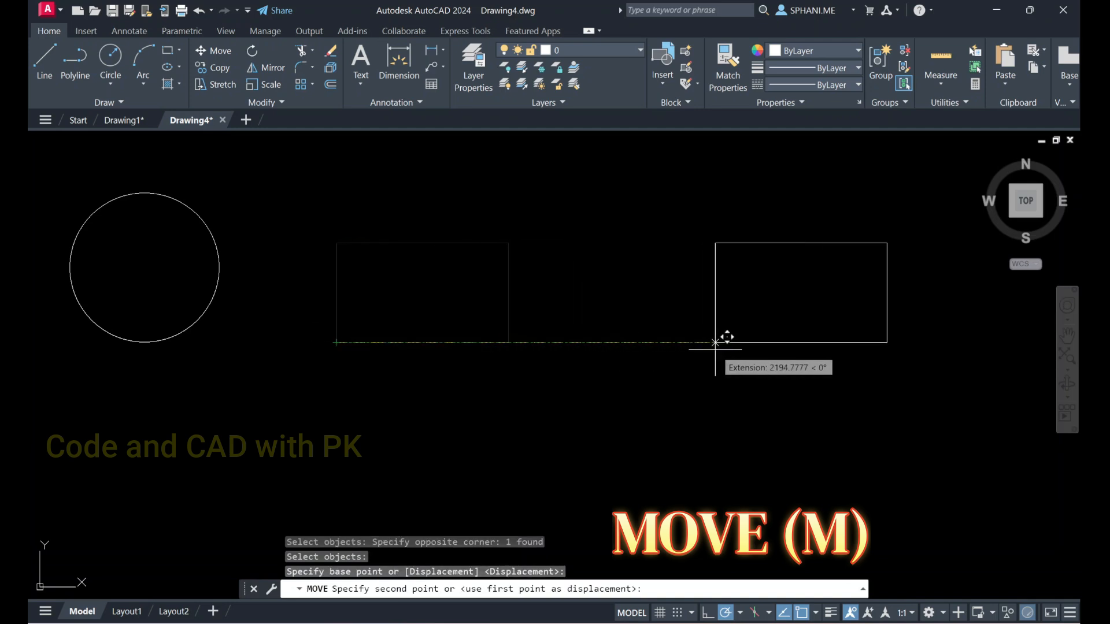
type("2500")
key("Return")
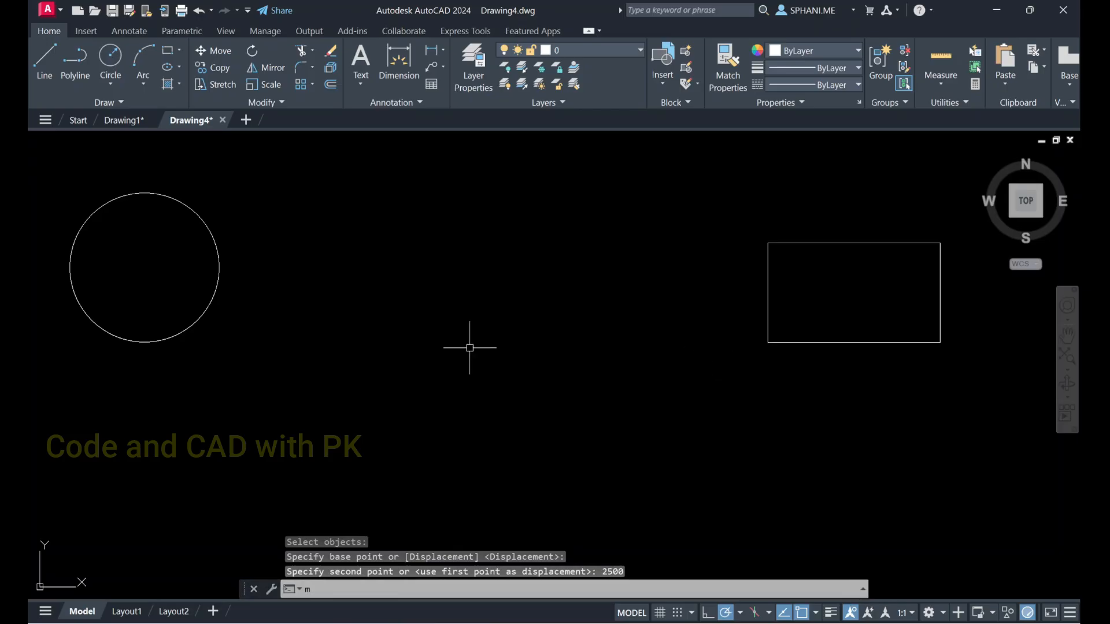
Move the circle by its center about 1830 units horizontally to the right, into the space before the rectangle
type("m")
key("Return")
left_click(218, 291)
key("Return")
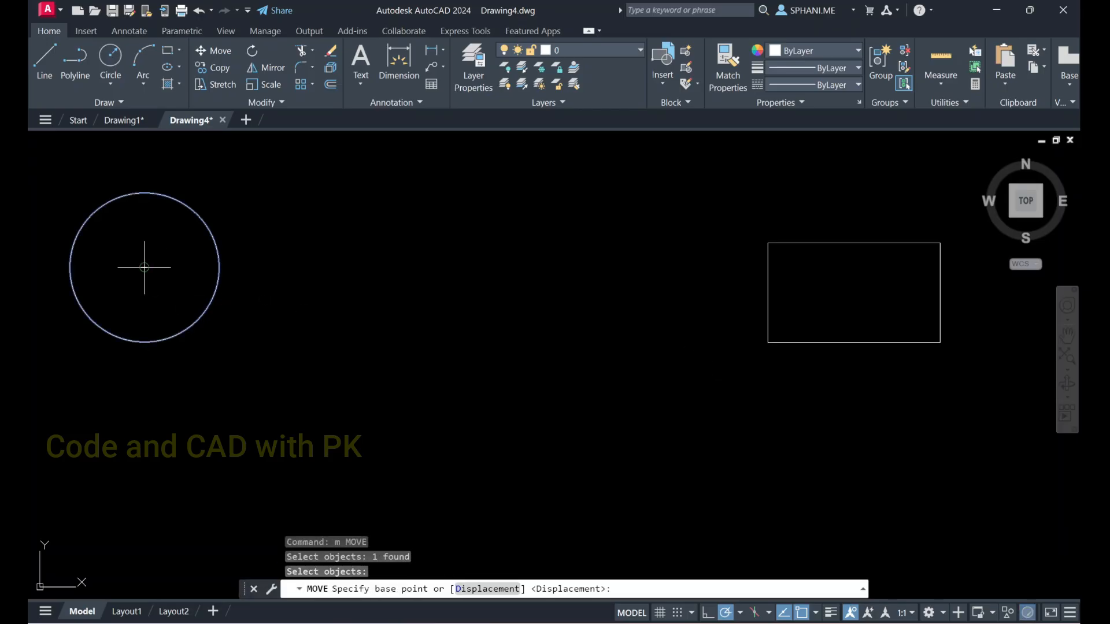
left_click(144, 267)
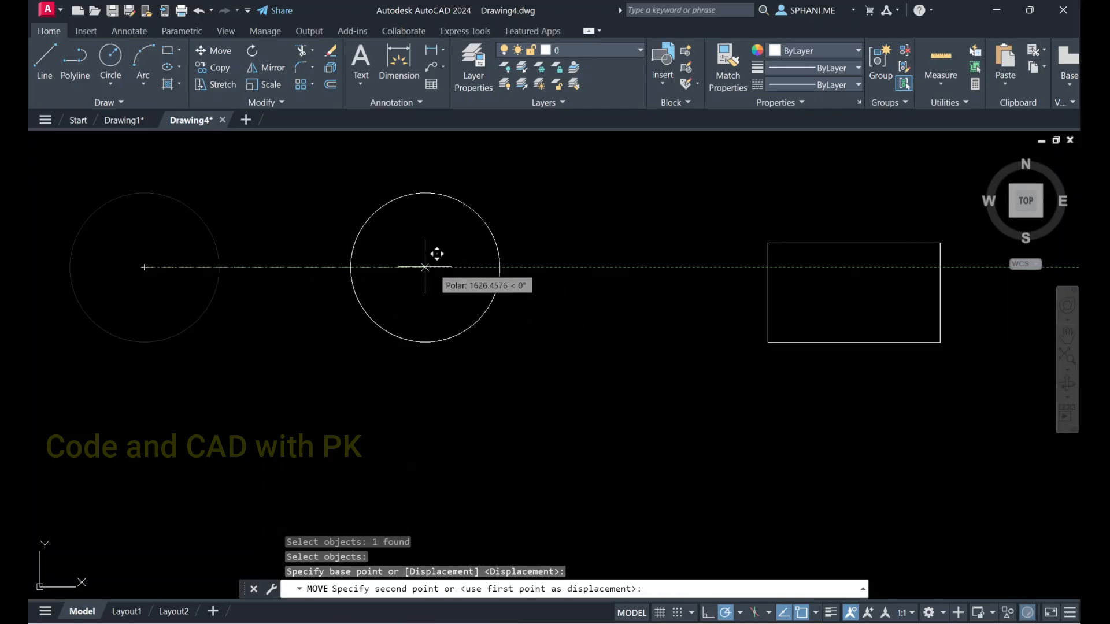
left_click(458, 267)
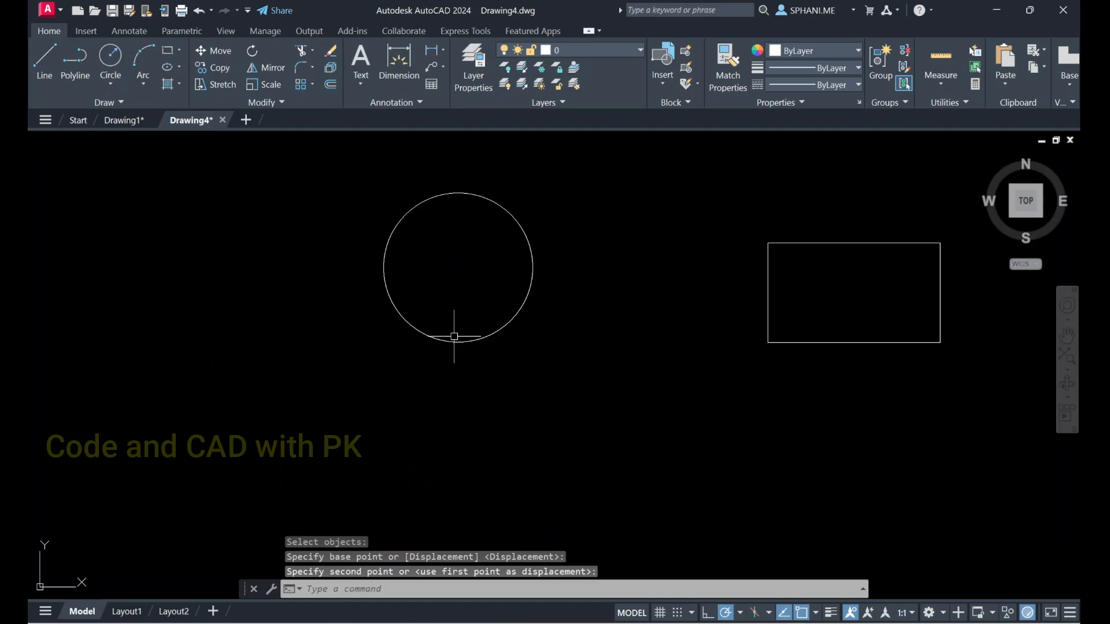
Try moving the circle 1000 units to the right from a base point in empty space below it, and undo the move
type("m")
key("Return")
left_click(491, 365)
left_click(443, 325)
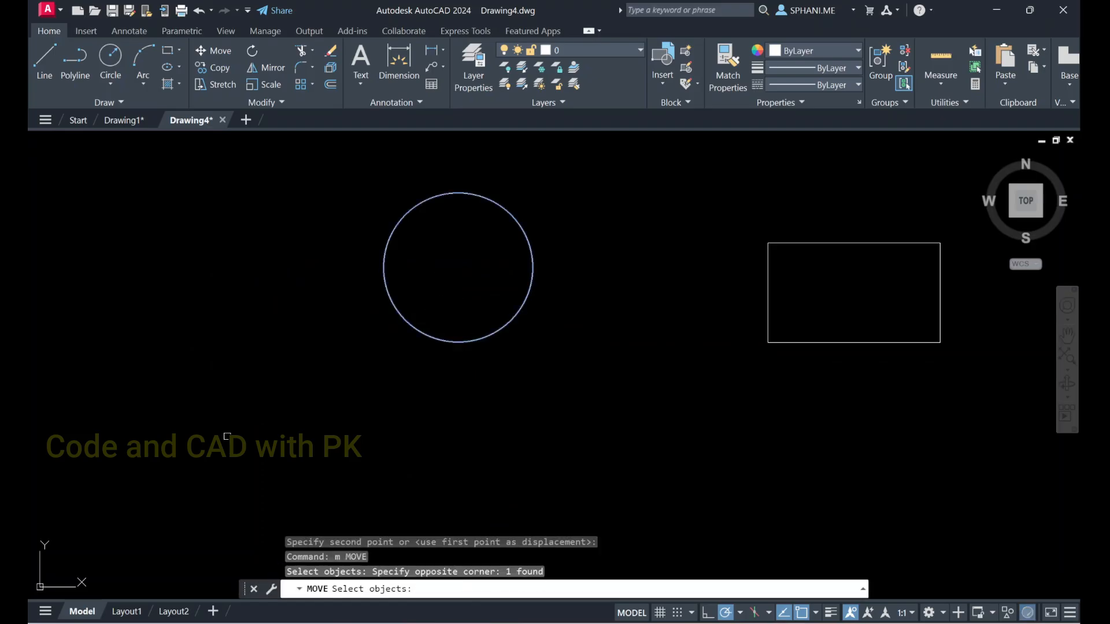
key("Return")
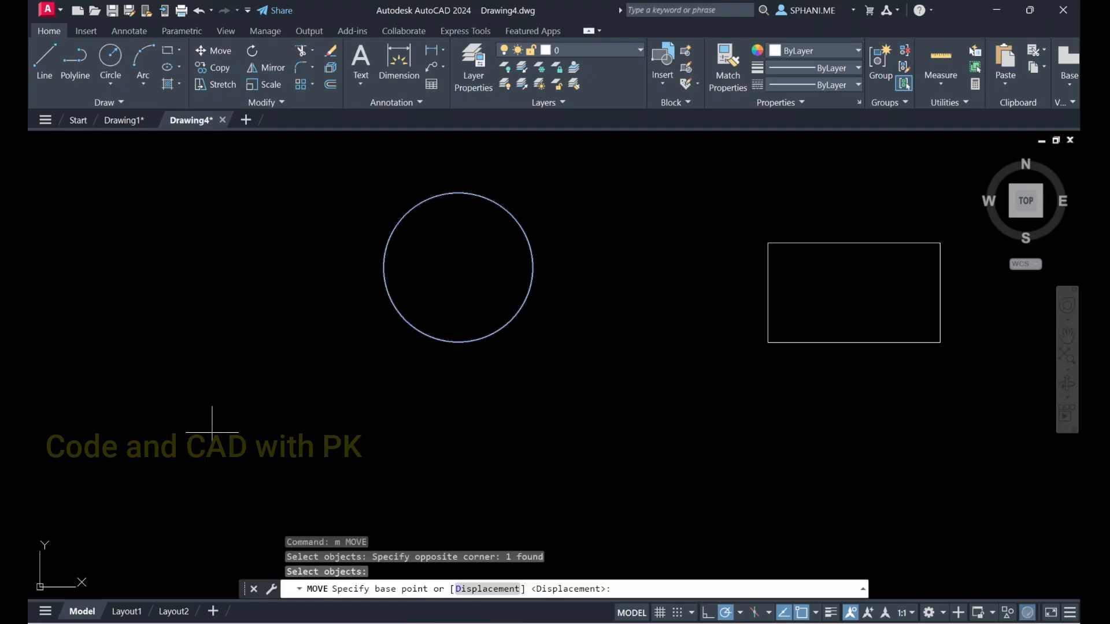
left_click(175, 435)
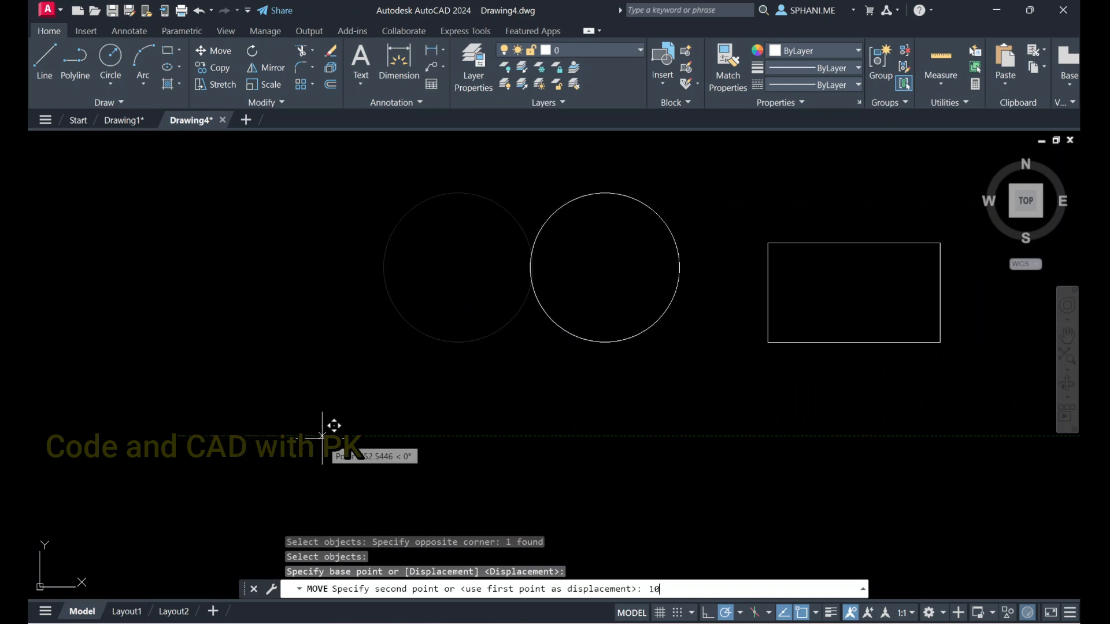
type("00")
key("Return")
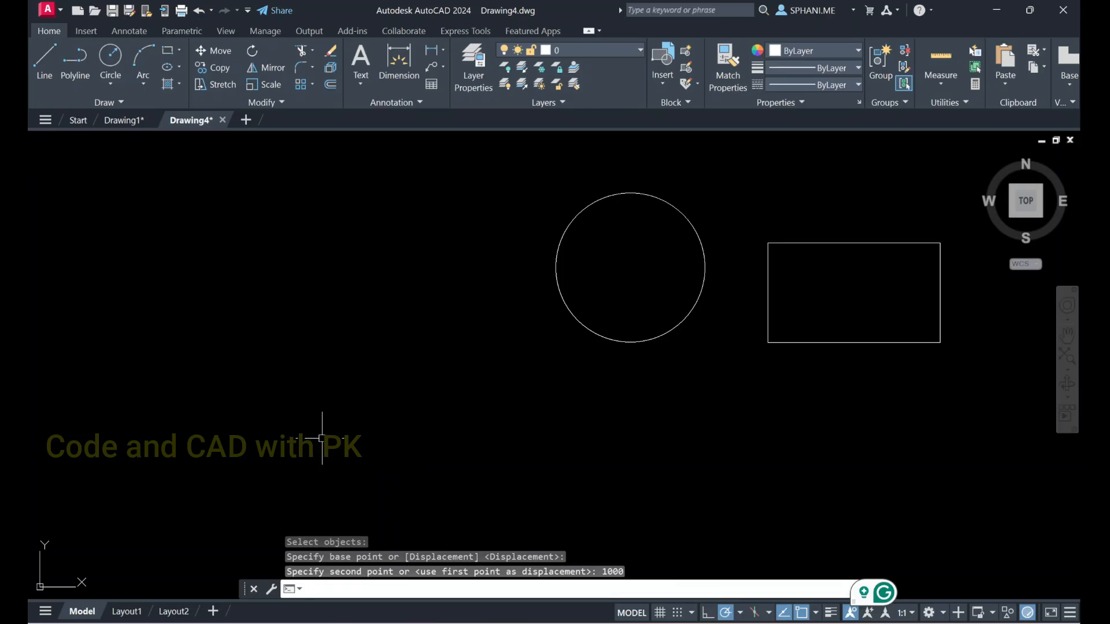
key("ctrl+z")
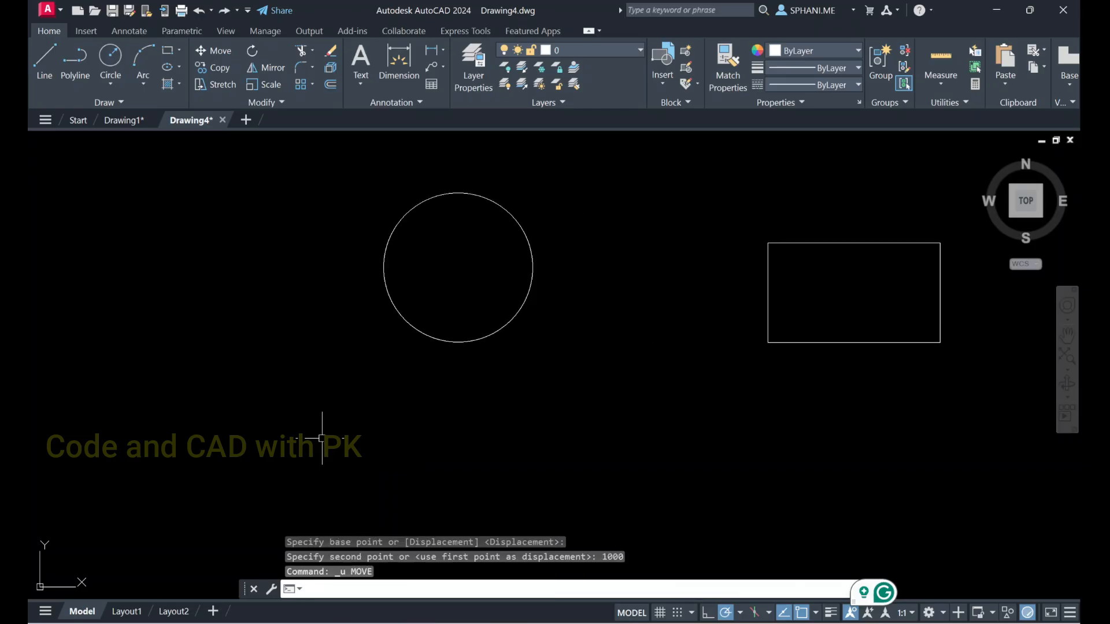
Draw a vertical line straight down from the circle's left quadrant to a point below the circle
type("l")
key("Return")
left_click(382, 266)
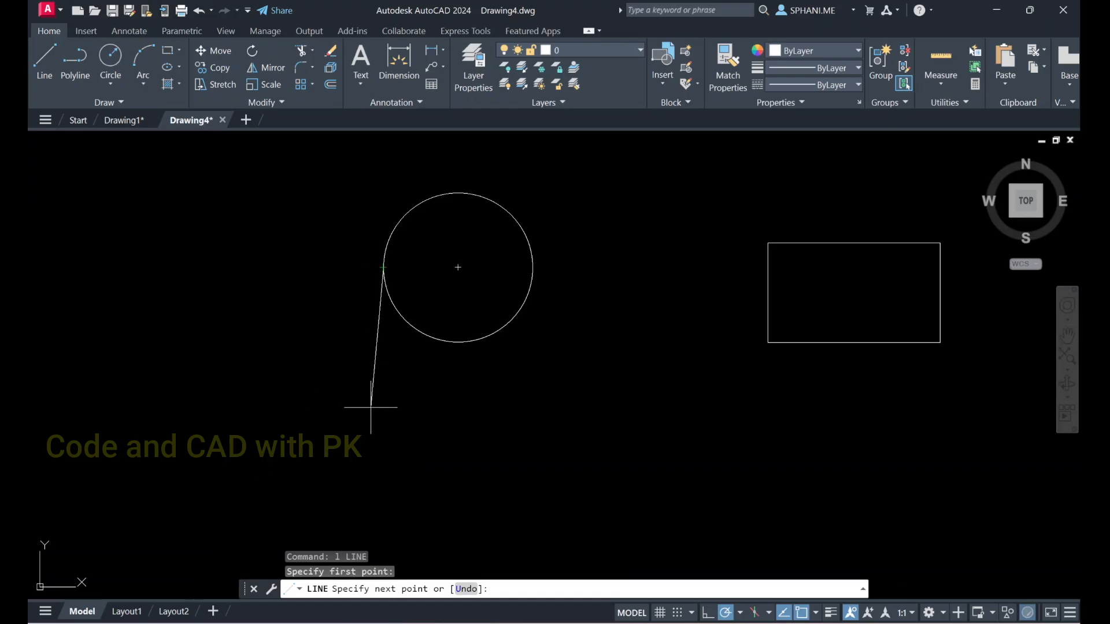
left_click(377, 428)
key("Escape")
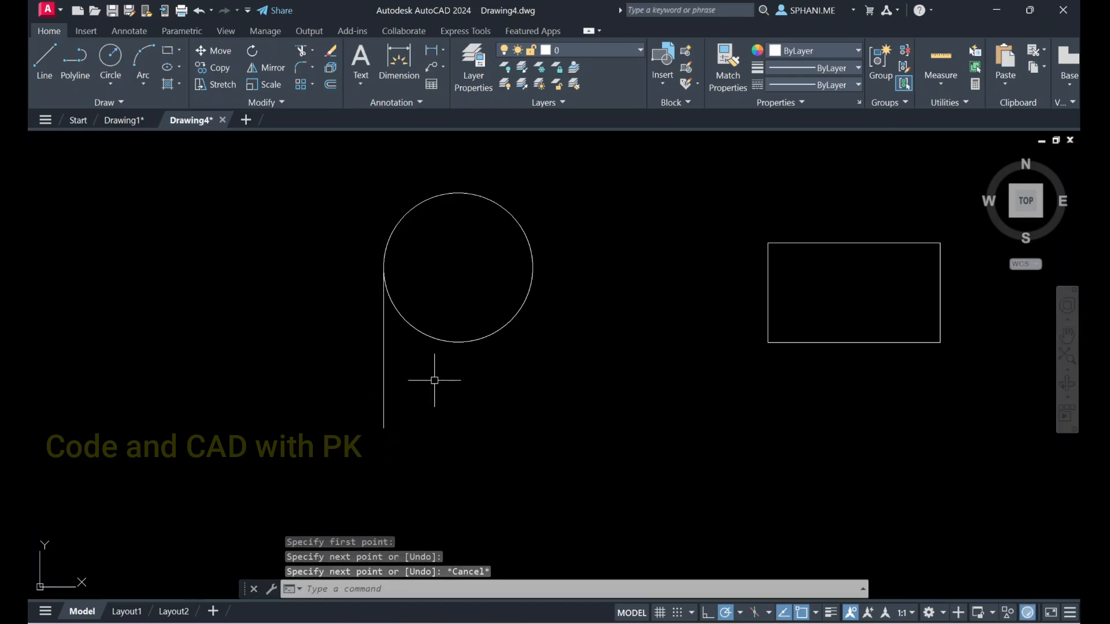
Draw a 1000-unit horizontal line to the right from the lower end of the vertical line
type("l")
key("Return")
left_click(383, 428)
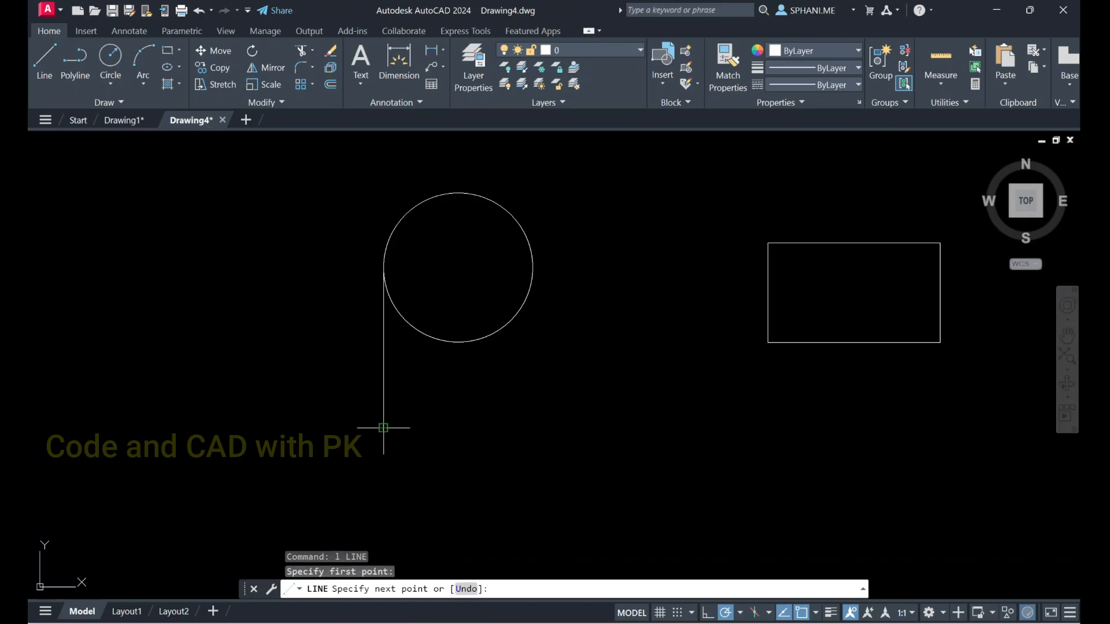
type("100")
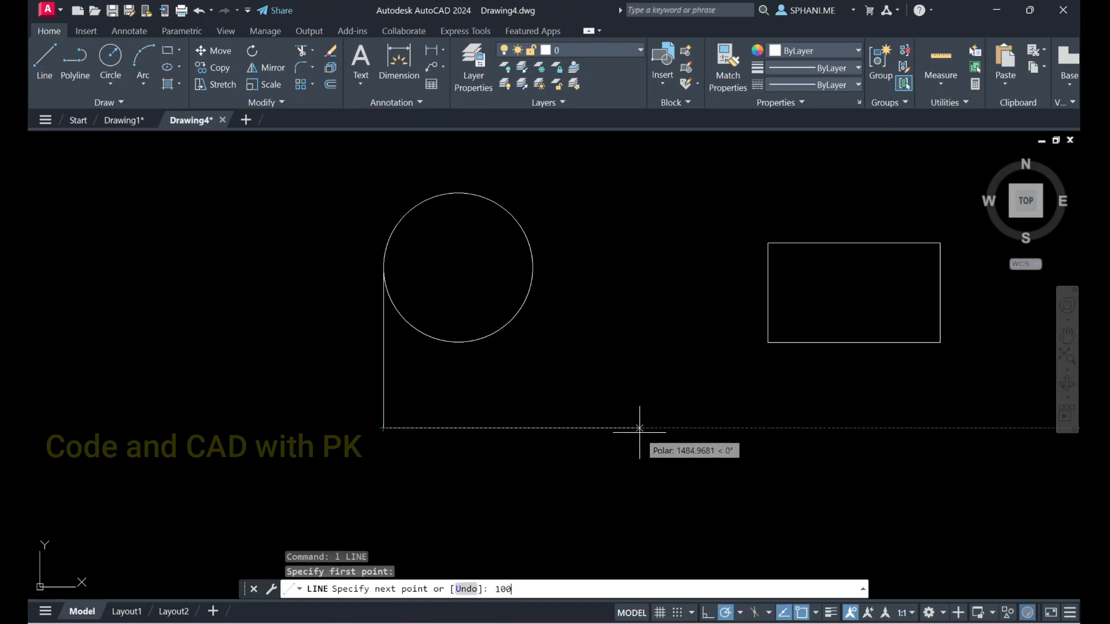
type("0")
key("Return")
key("Escape")
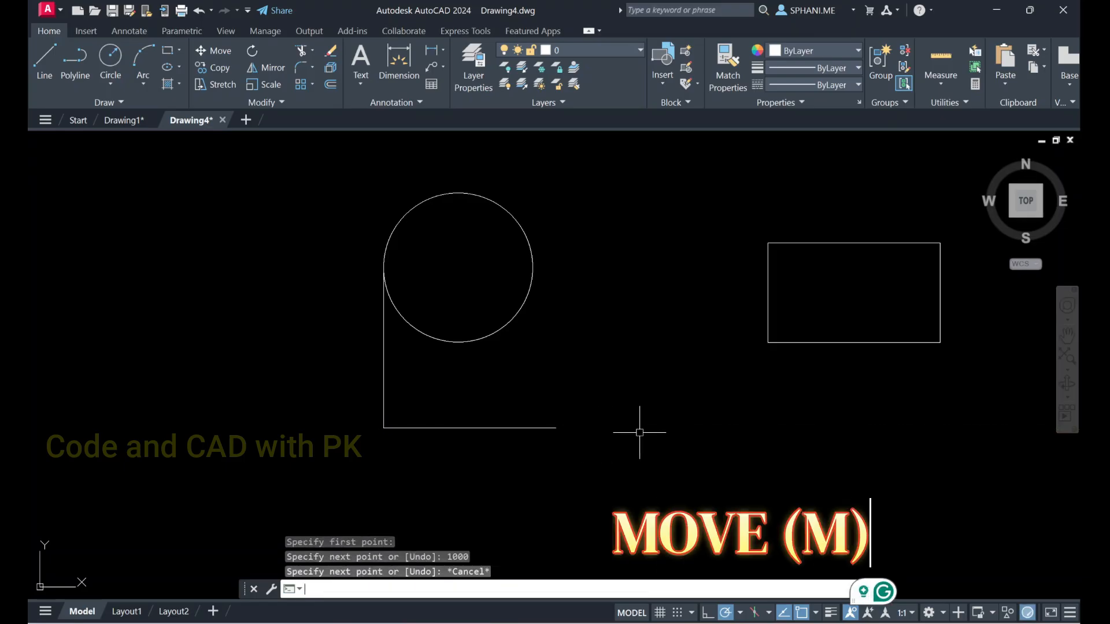
Try moving the circle and vertical line 1000 units right along the horizontal line from their shared corner point, and undo the move
type("m")
key("Return")
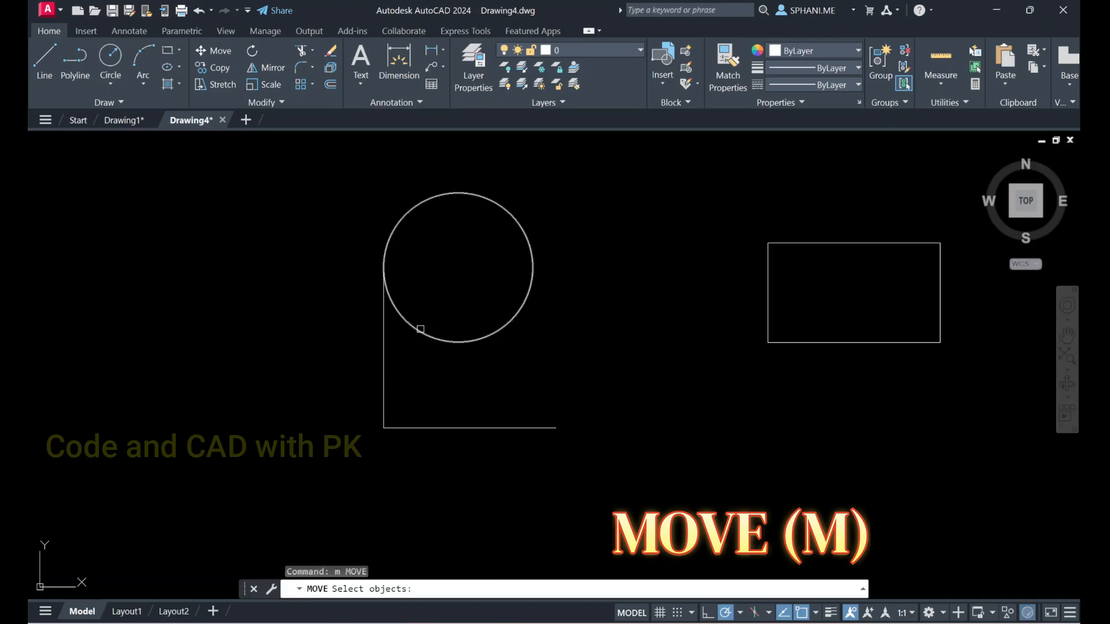
left_click(421, 329)
left_click(384, 334)
key("Return")
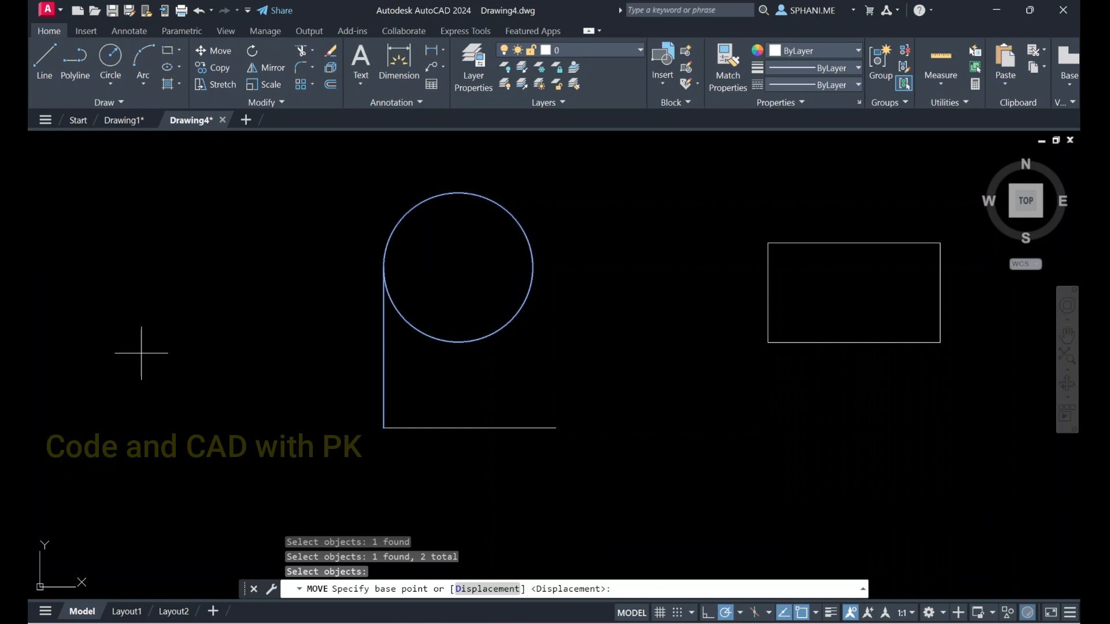
left_click(384, 428)
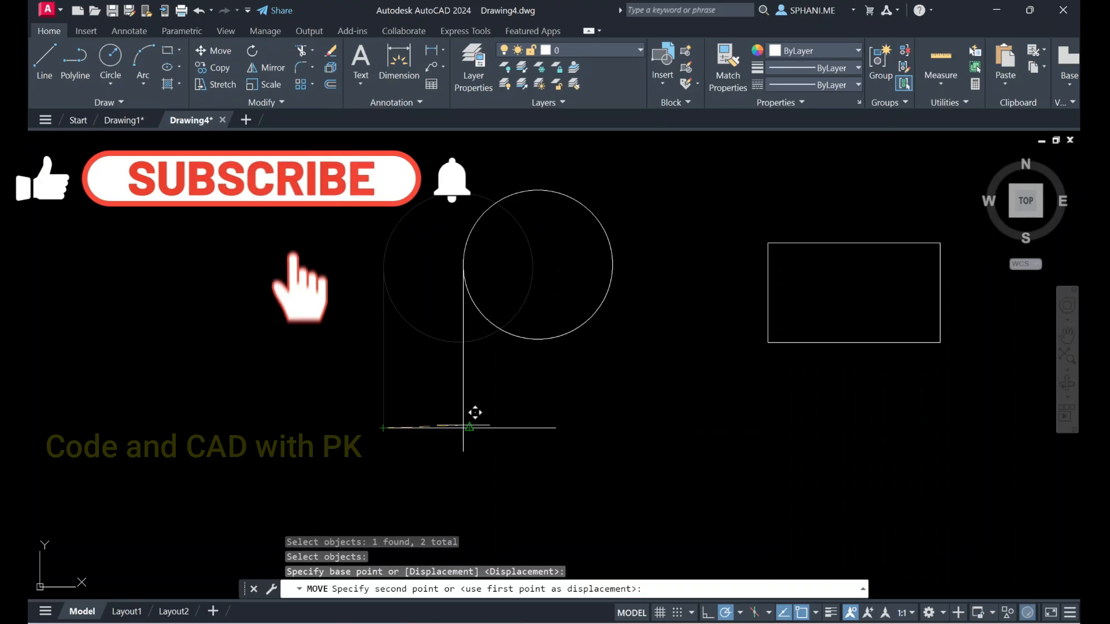
type("10")
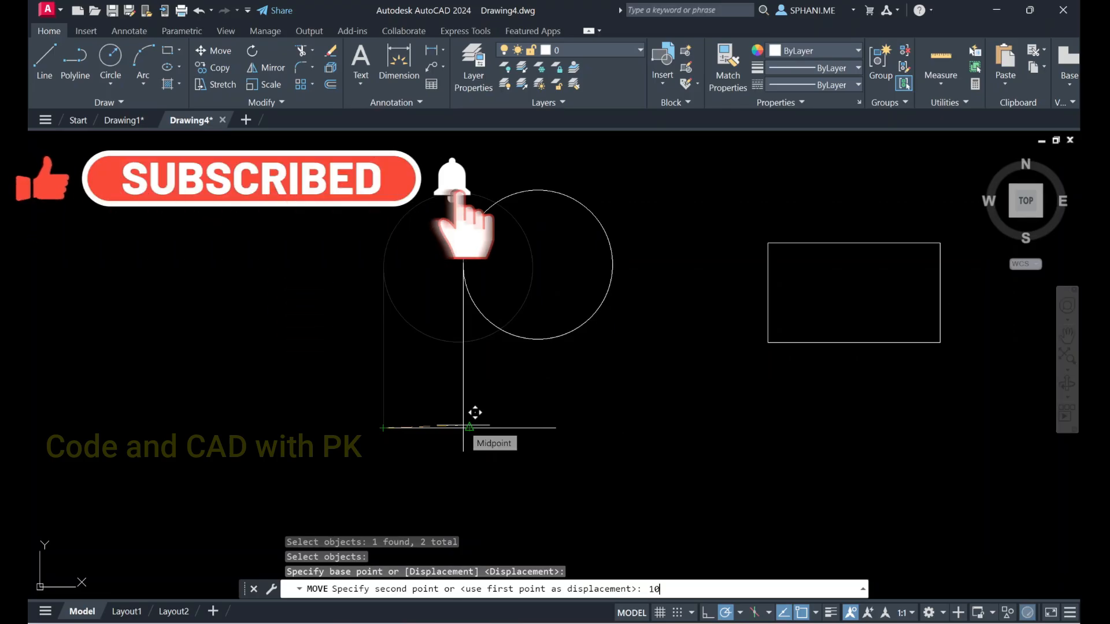
type("00")
key("Return")
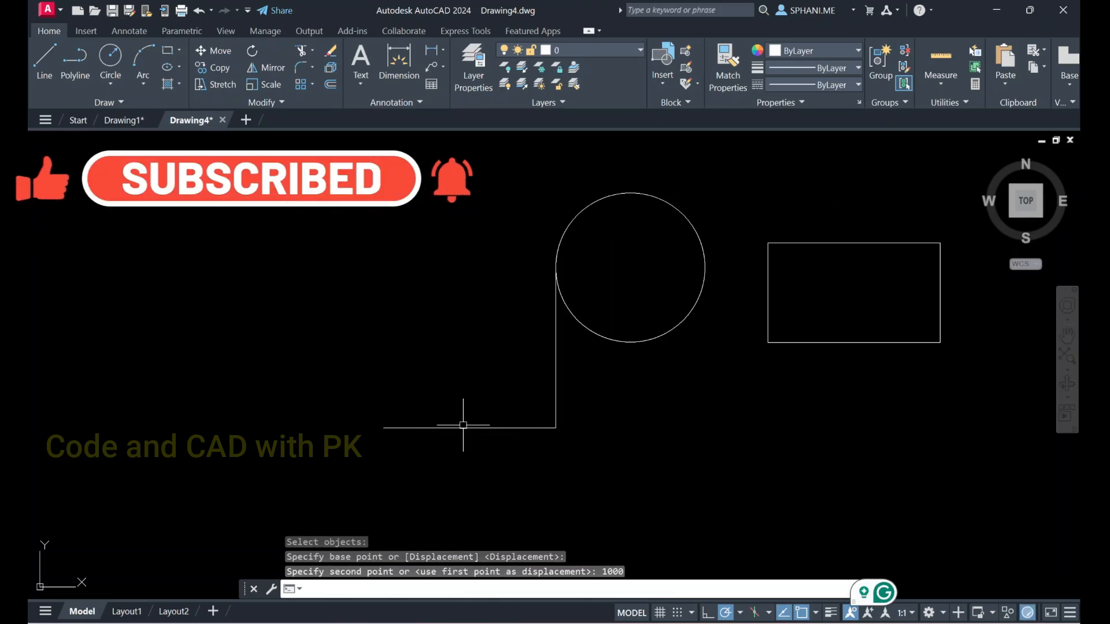
key("ctrl+z")
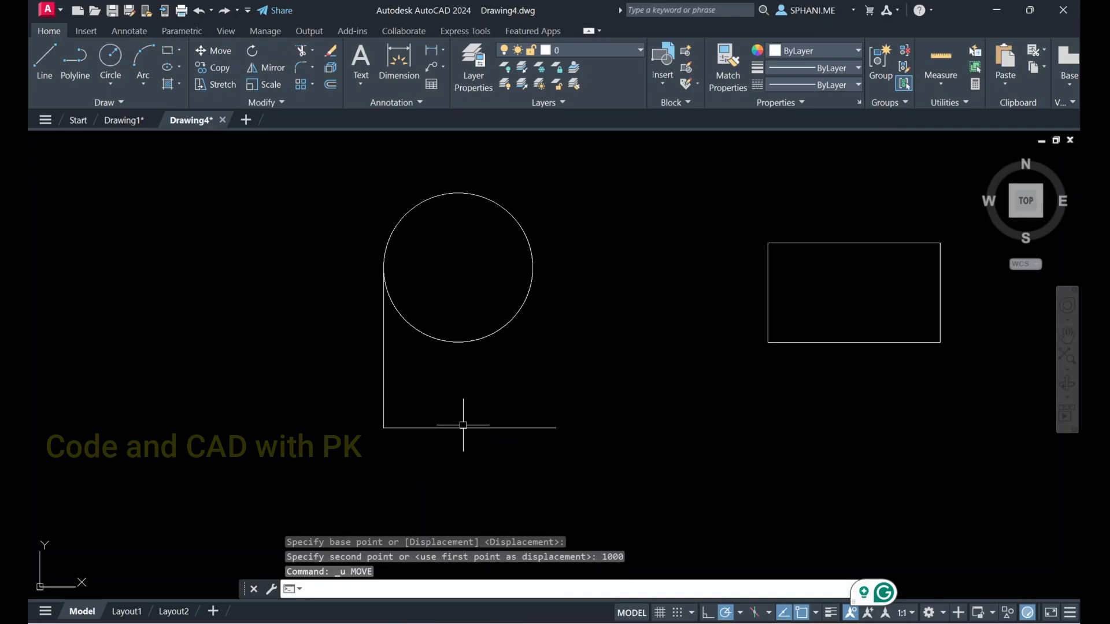
Move the circle and vertical line together 1000 units to the right, using a base point in the empty space left of them
left_click(308, 162)
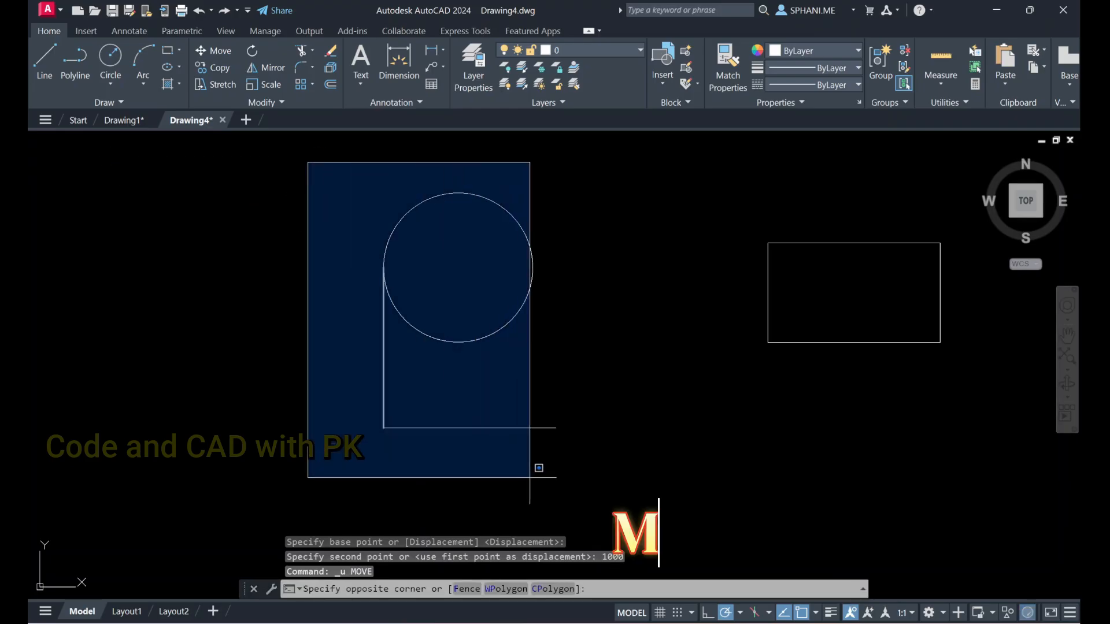
left_click(538, 480)
type("m")
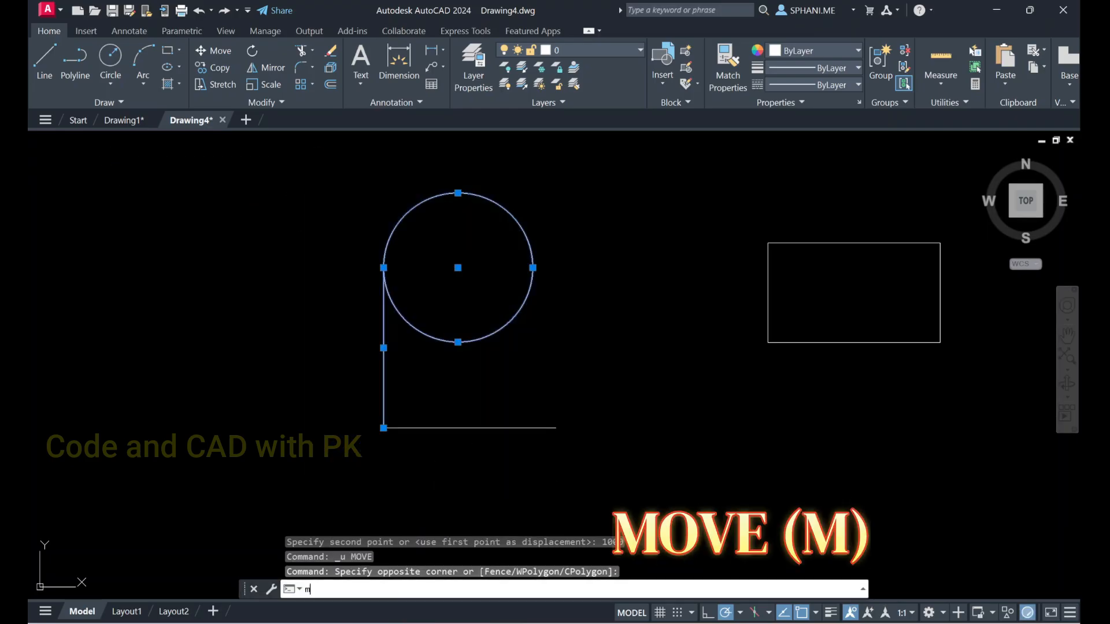
key("Return")
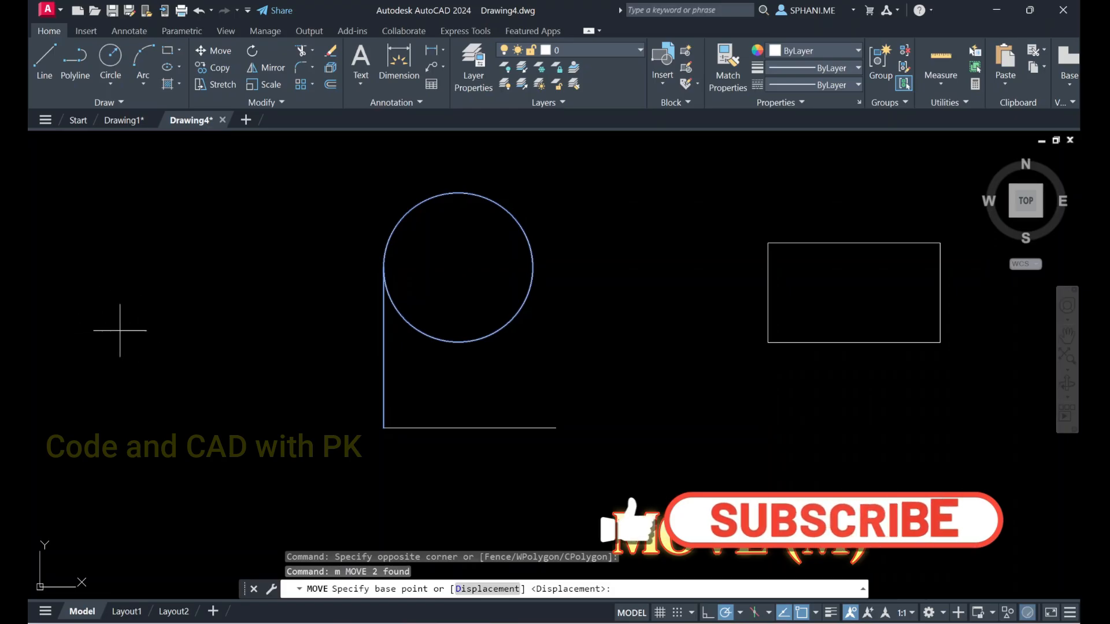
left_click(107, 332)
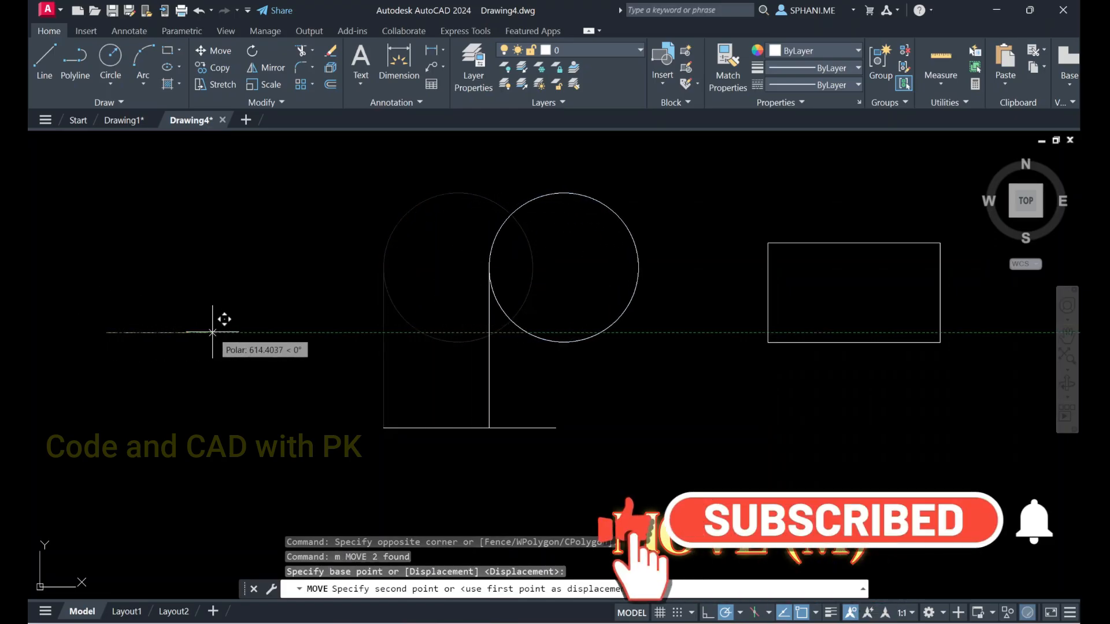
type("1000")
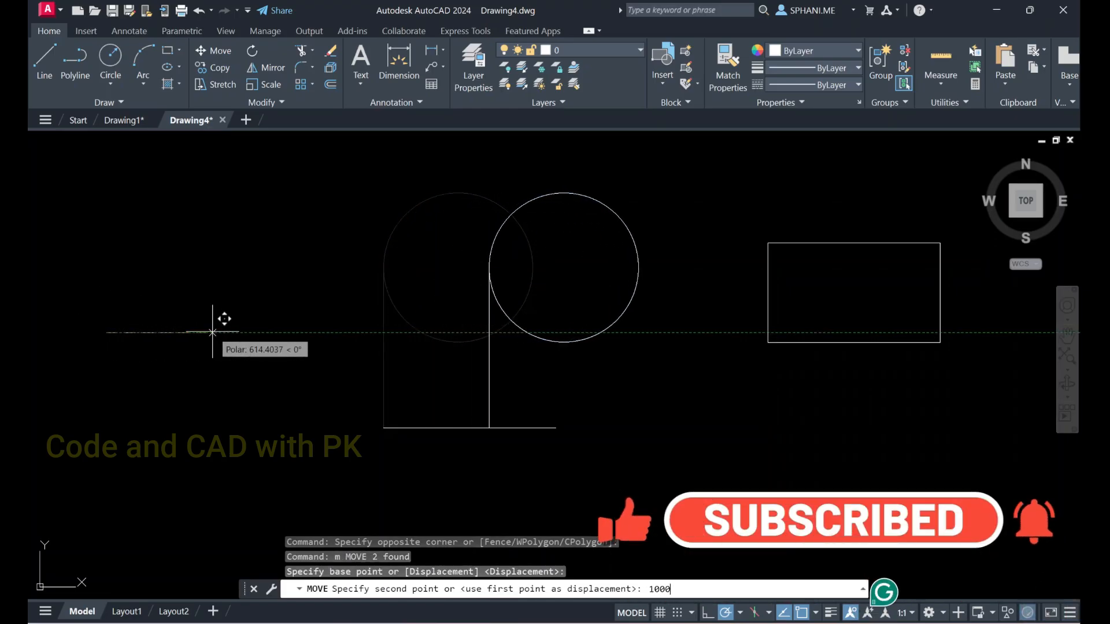
key("Return")
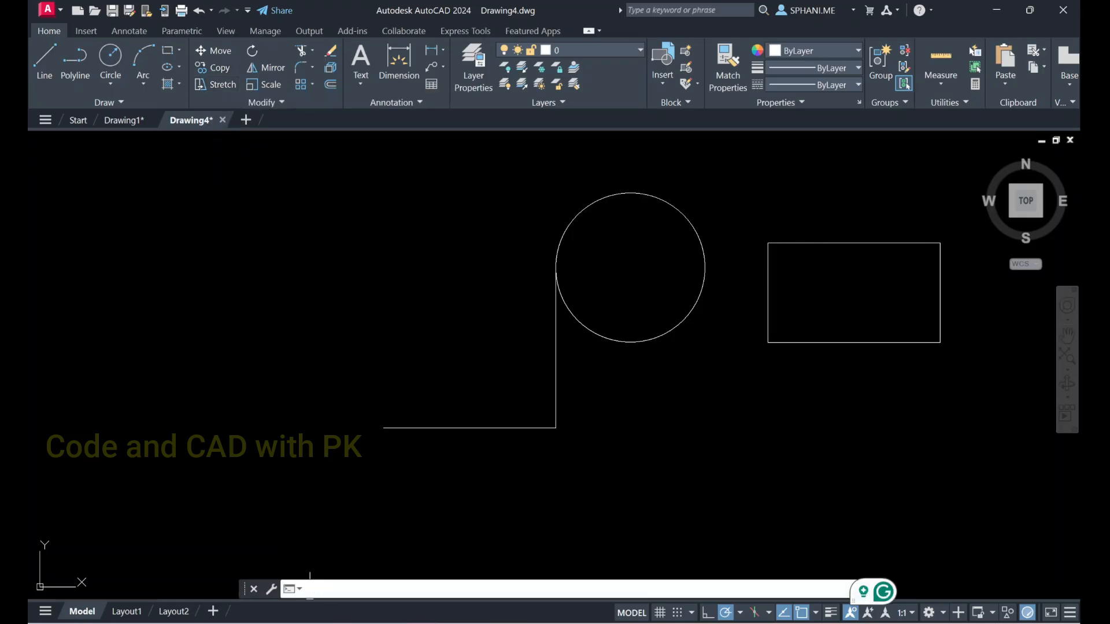
type("o")
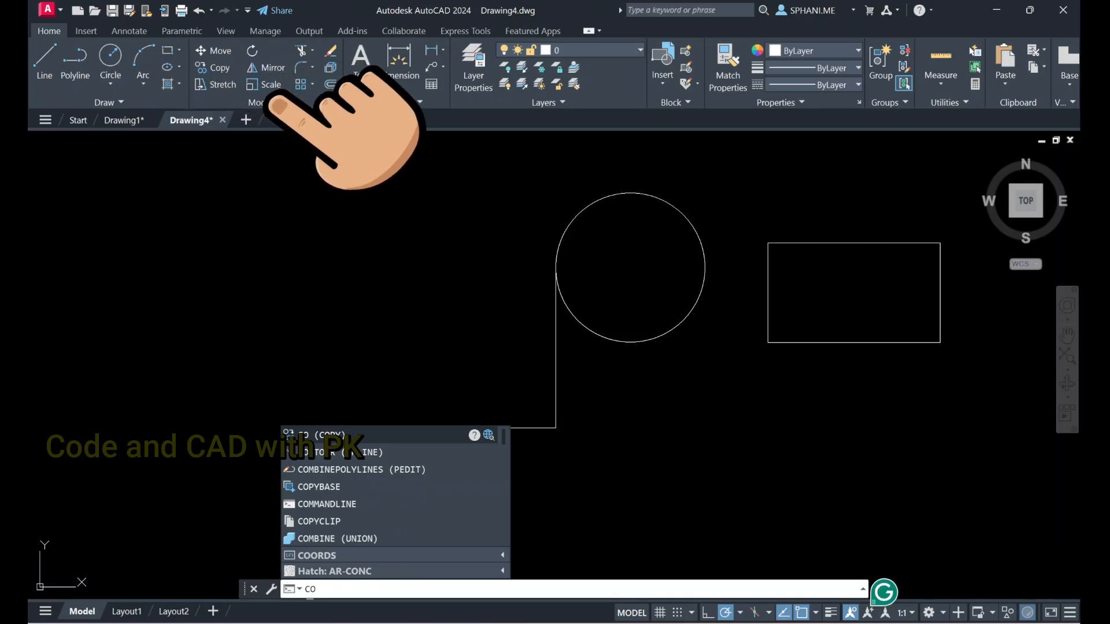
key("BackSpace")
type("p")
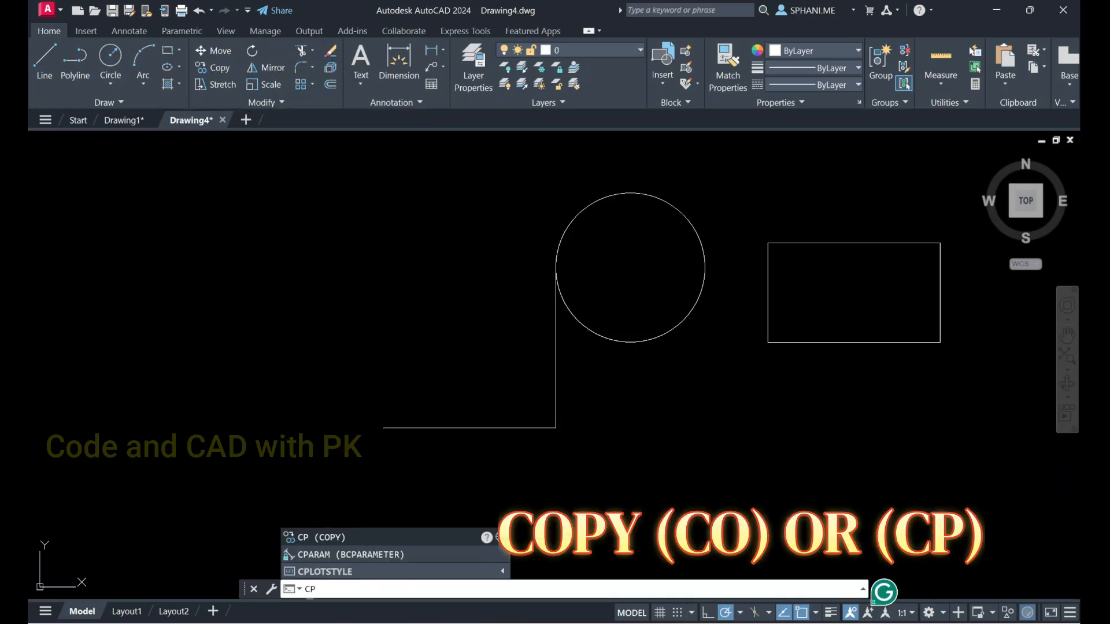
key("Down")
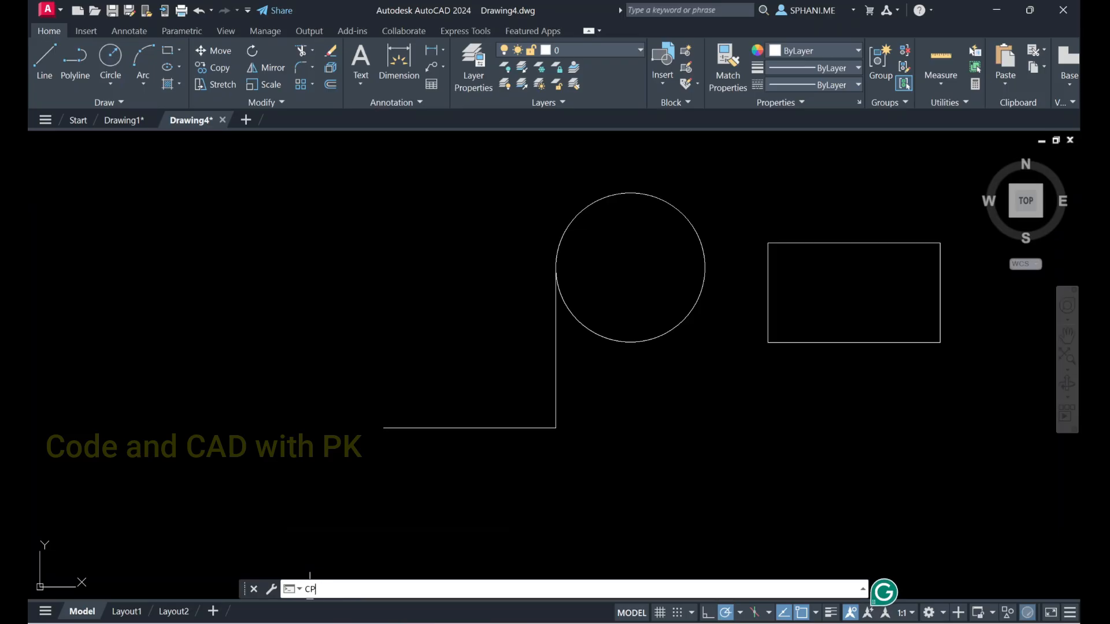
key("Escape")
Copy the circle, using the lines' shared corner as base point and the horizontal line's left end as the second point
type("co")
key("Return")
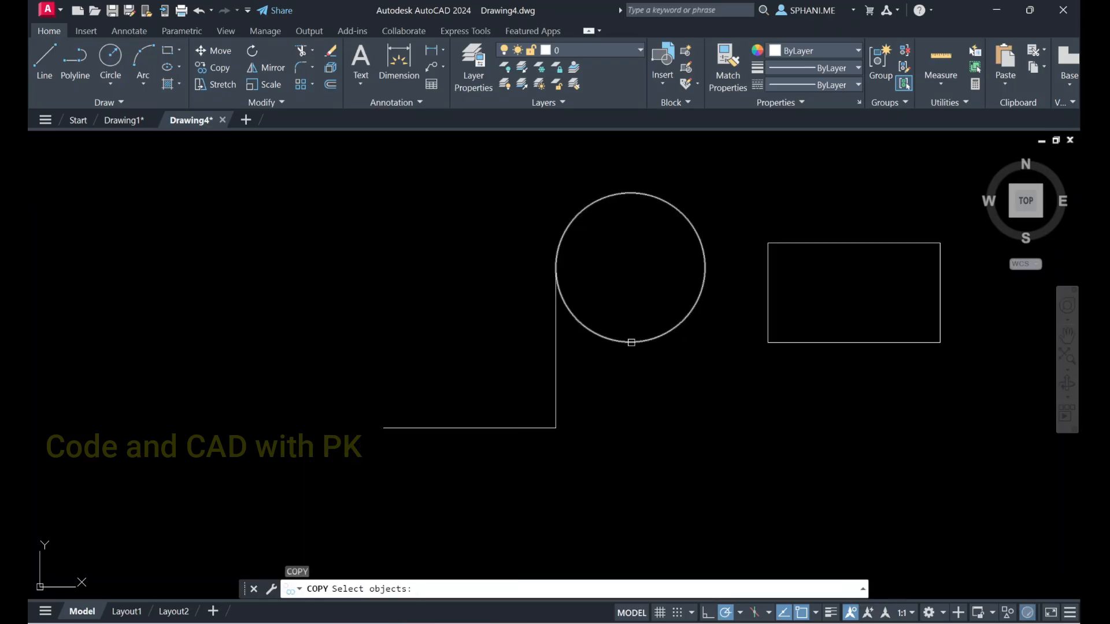
left_click(631, 343)
key("Return")
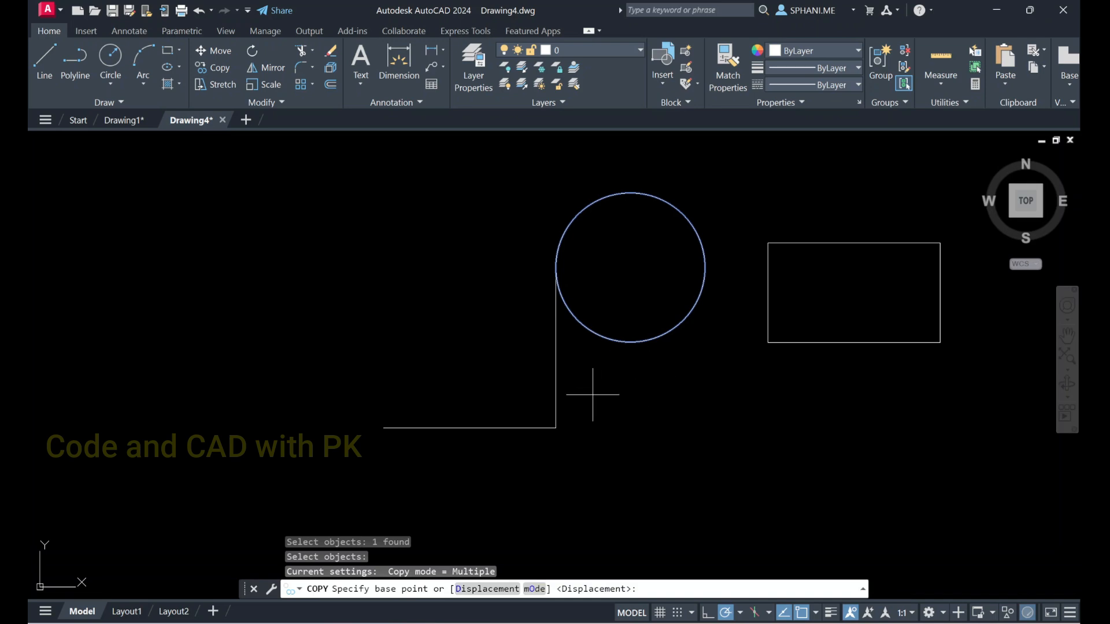
left_click(556, 428)
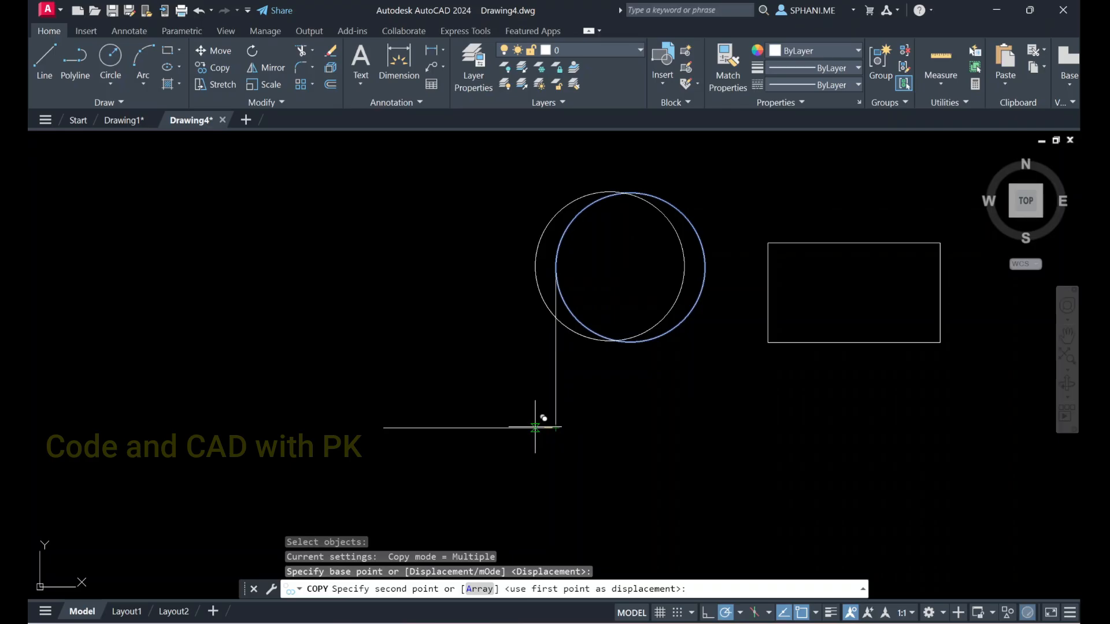
left_click(383, 428)
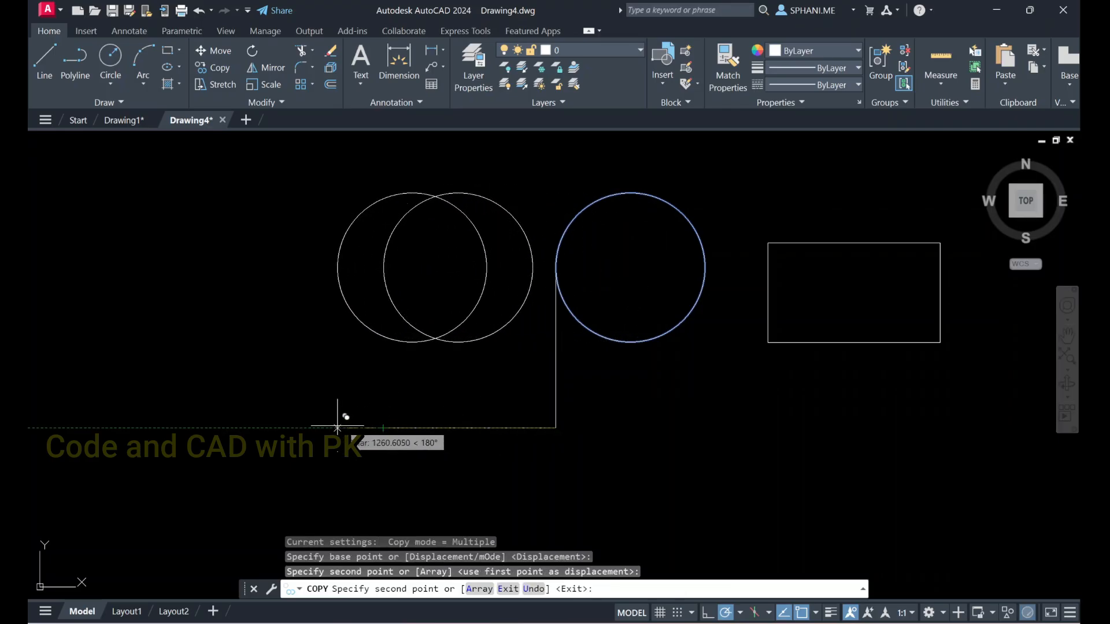
Place six more copies of the circle at irregular spacing in the same horizontal row, and finish copying
left_click(220, 428)
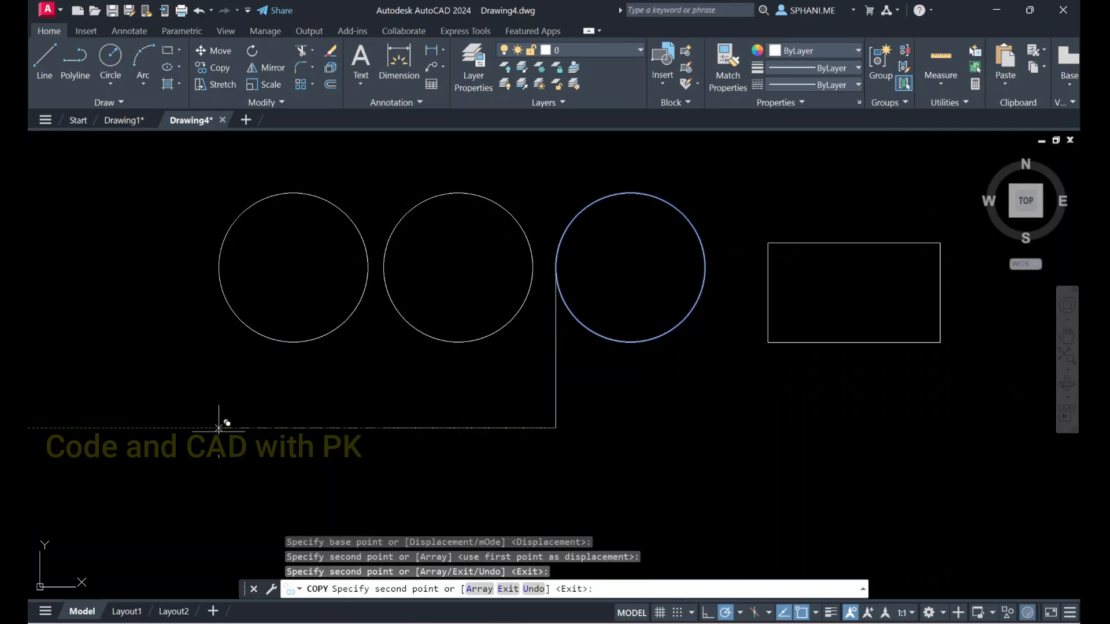
left_click(132, 428)
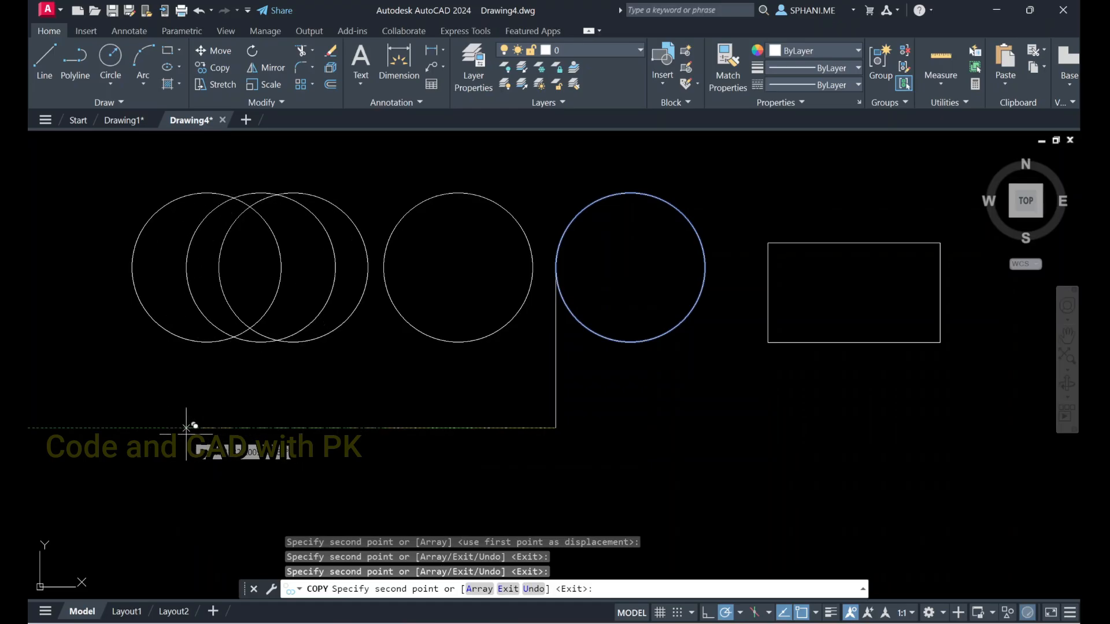
left_click(174, 428)
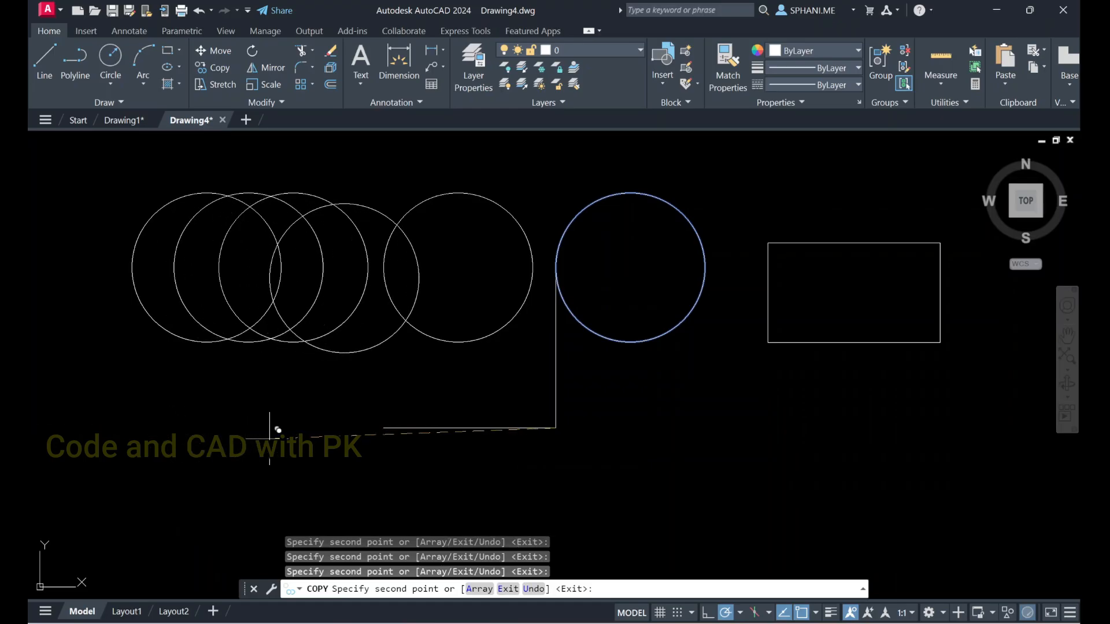
left_click(276, 429)
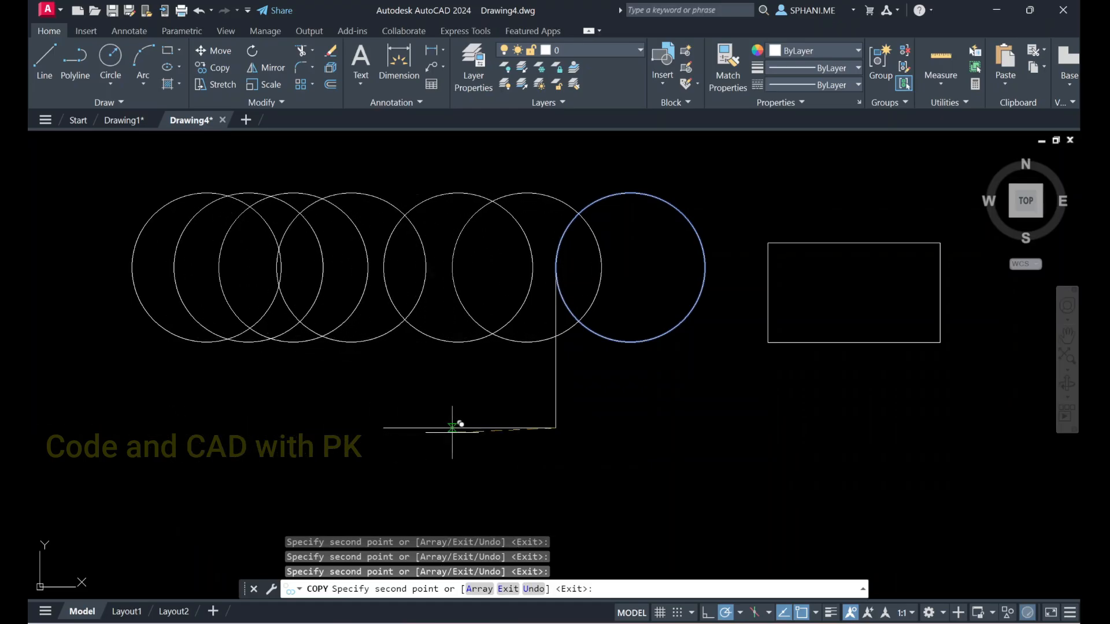
left_click(458, 429)
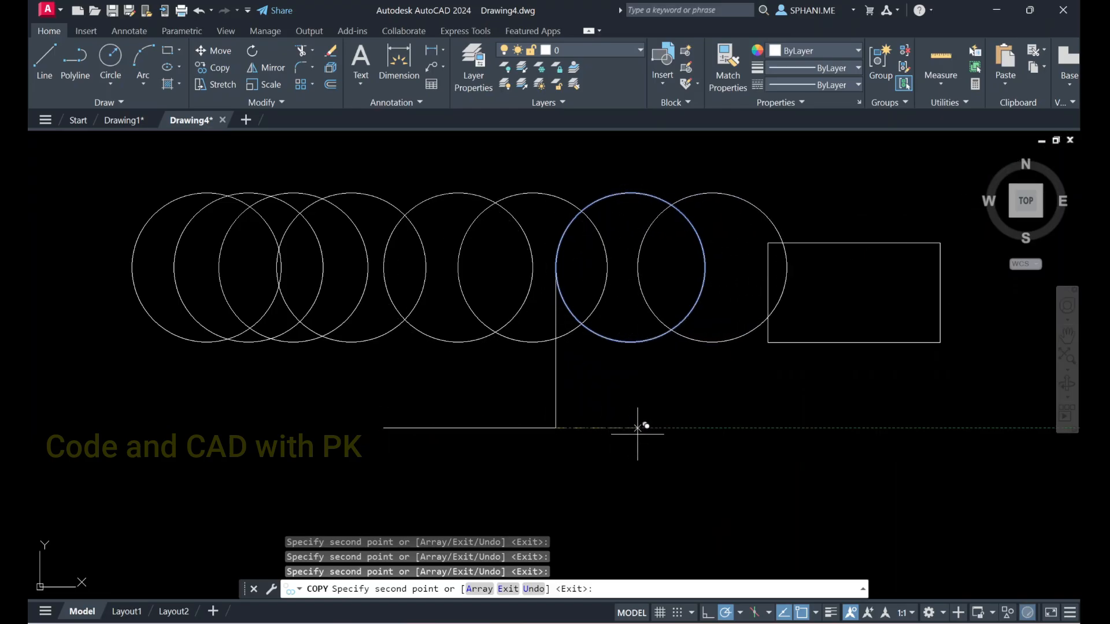
left_click(639, 427)
key("Escape")
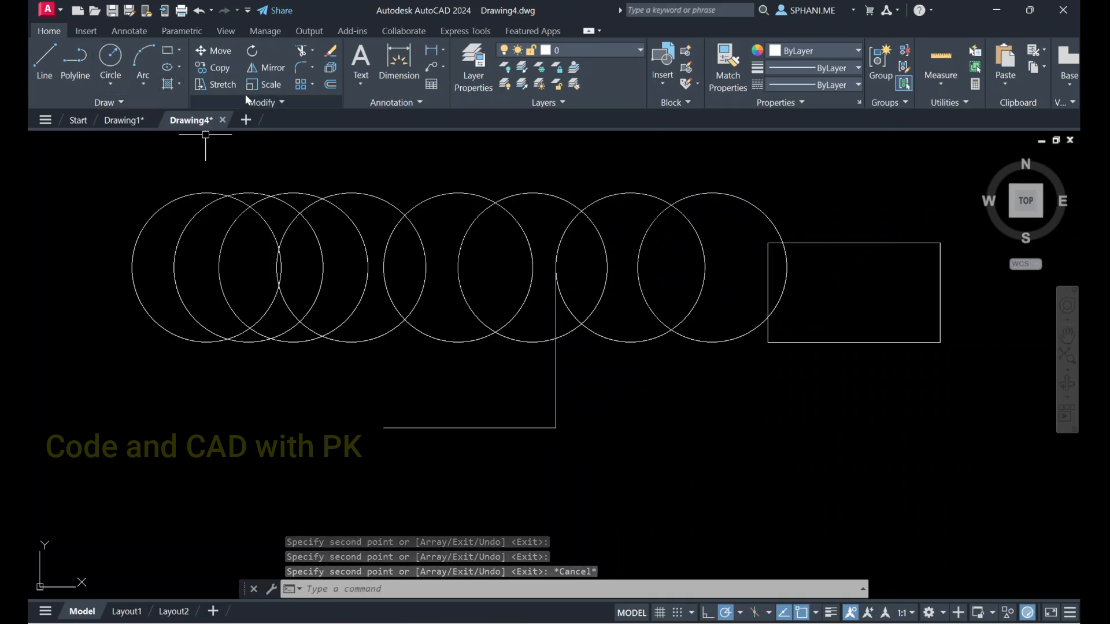
Copy the rectangle from its upper-left corner, placing two copies stacked directly below the original
left_click(220, 69)
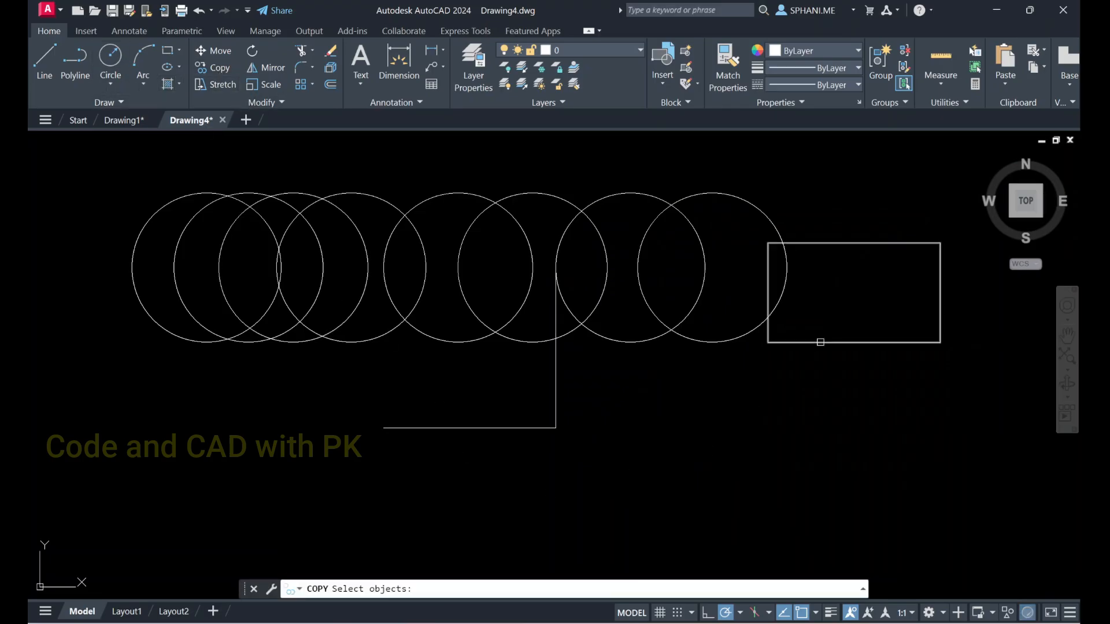
left_click(818, 342)
key("Return")
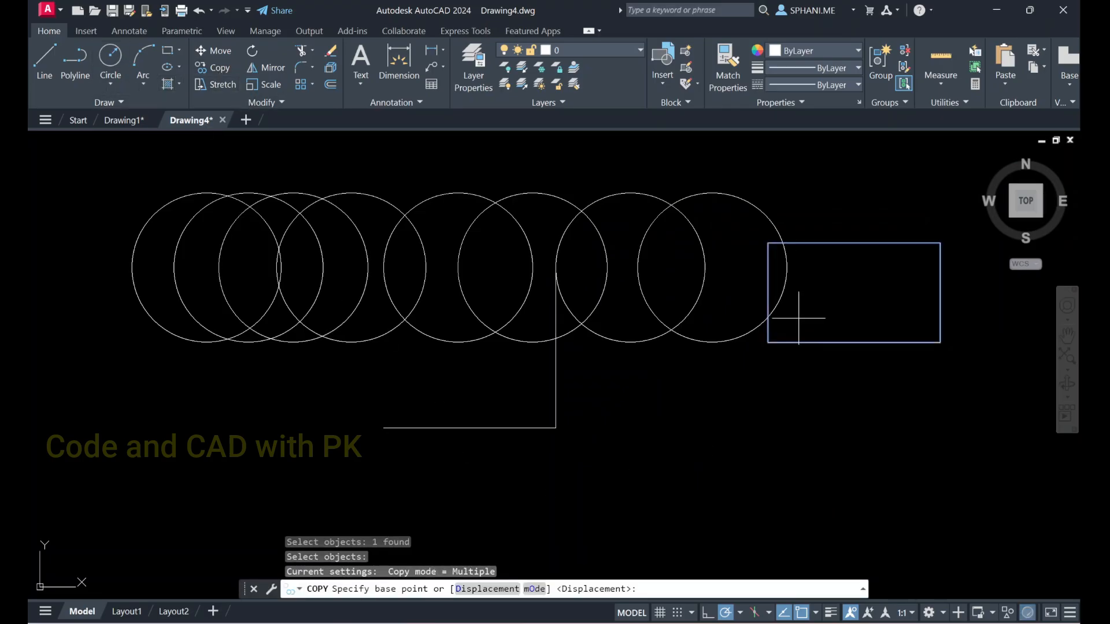
left_click(768, 244)
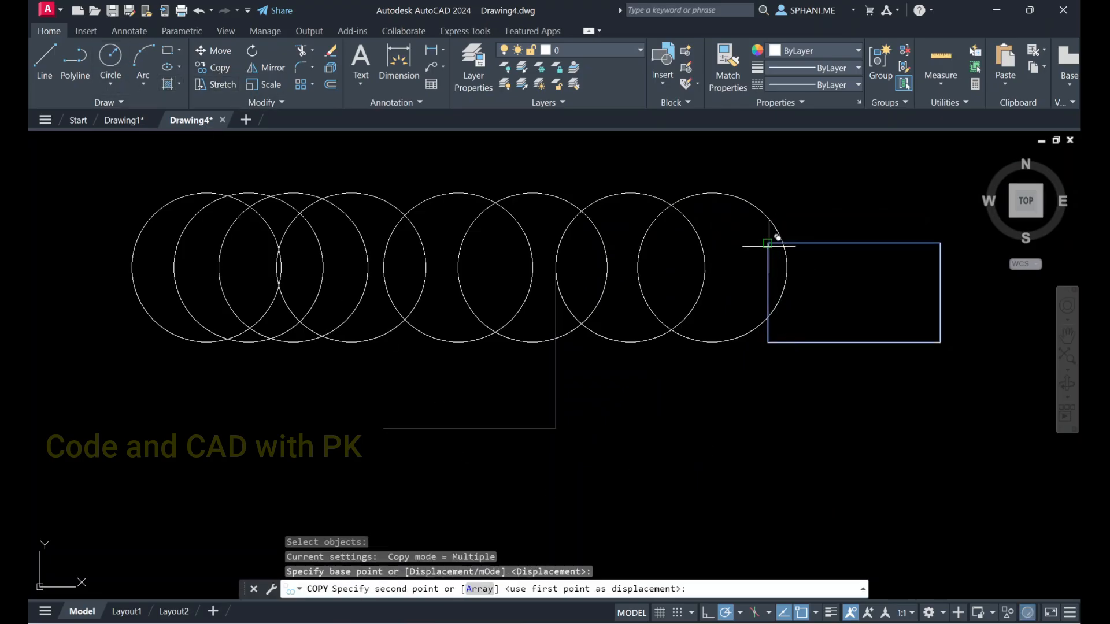
left_click(768, 362)
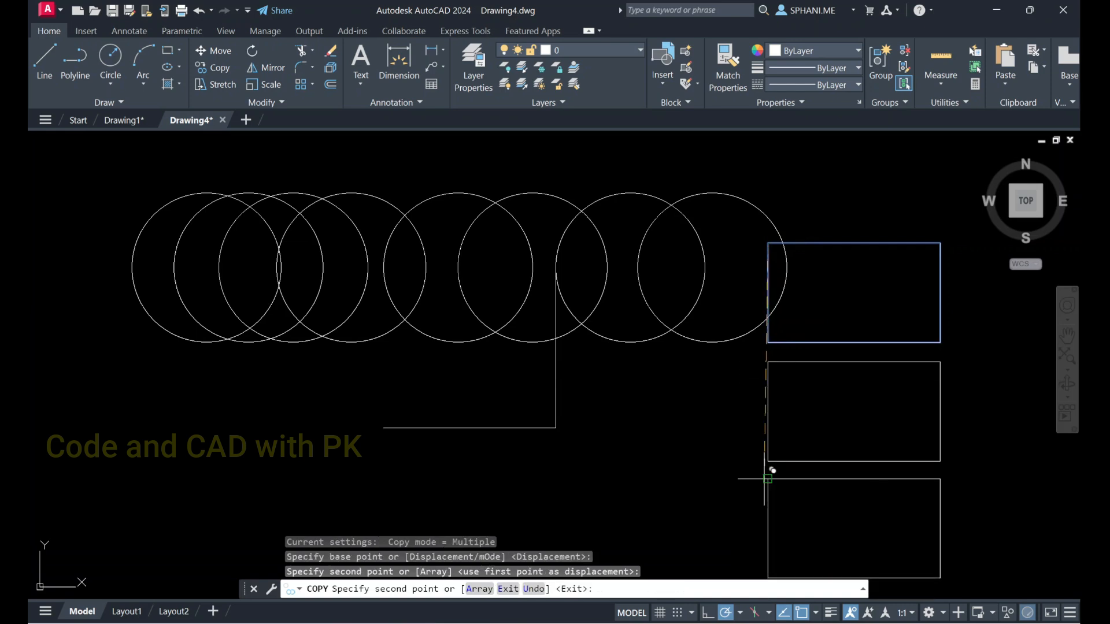
left_click(768, 479)
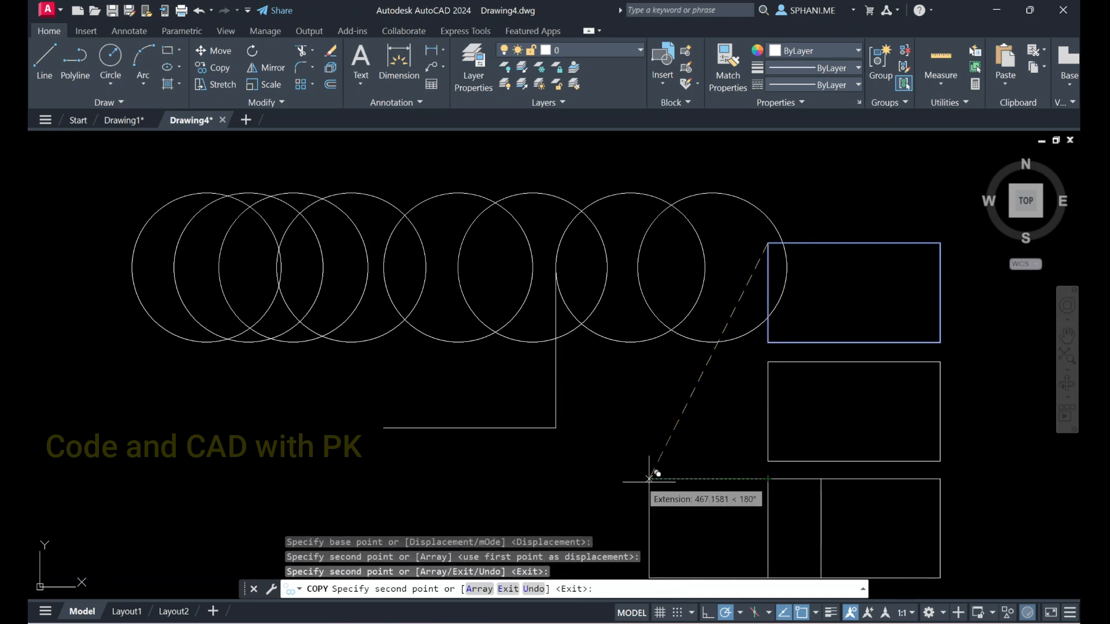
Place further rectangle copies freely below the row of circles and in the space right of and below the original
left_click(577, 479)
left_click(310, 467)
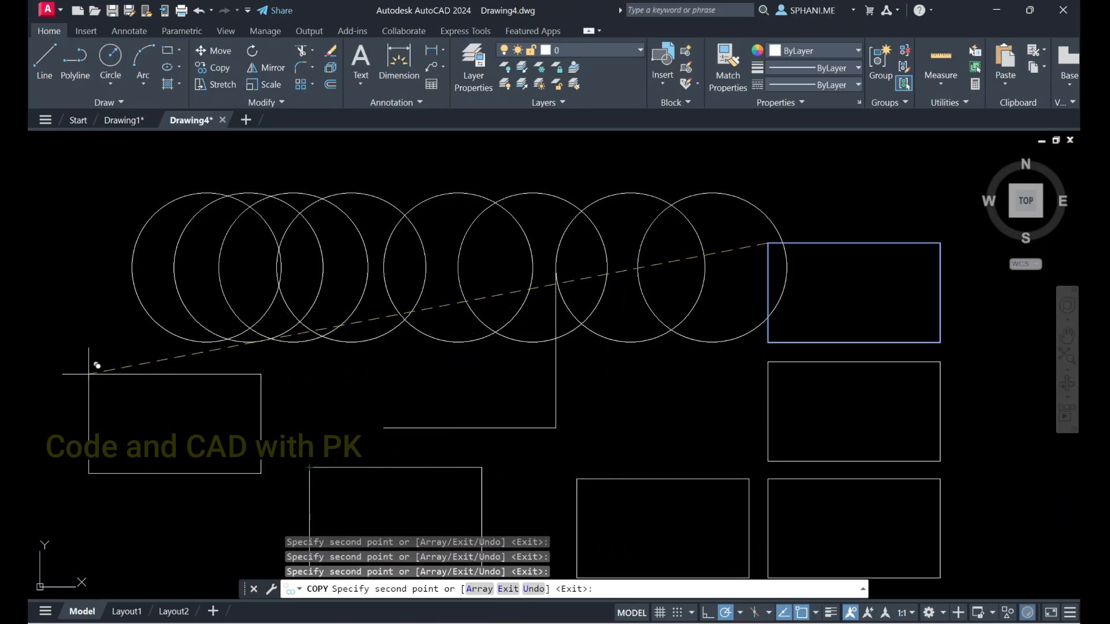
left_click(89, 374)
scroll(130, 341, "down", 4)
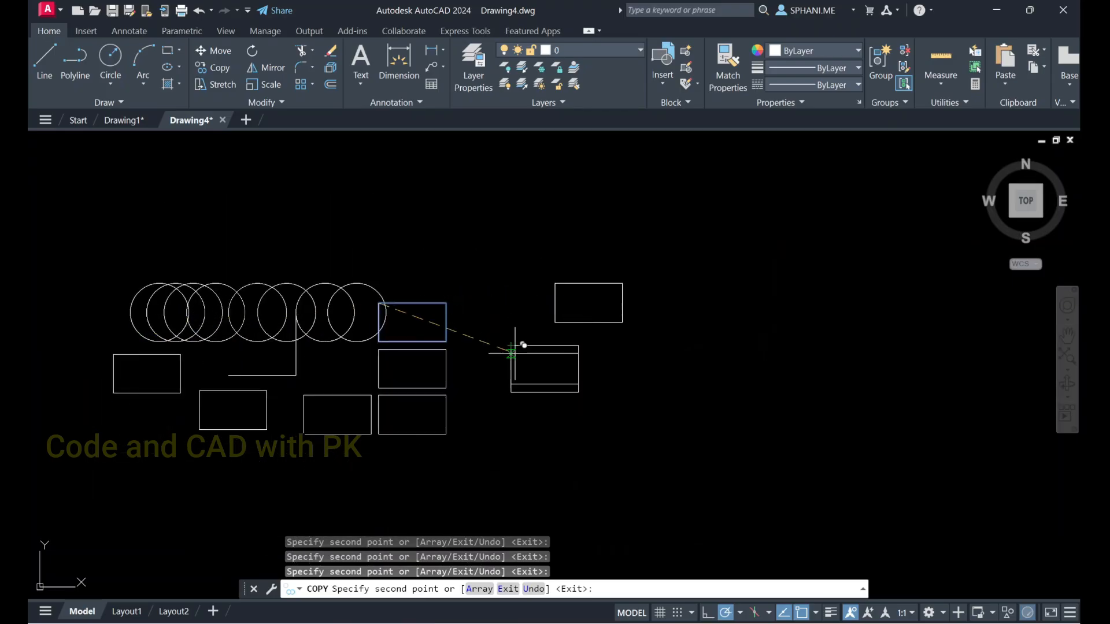
left_click(663, 376)
left_click(585, 436)
left_click(427, 454)
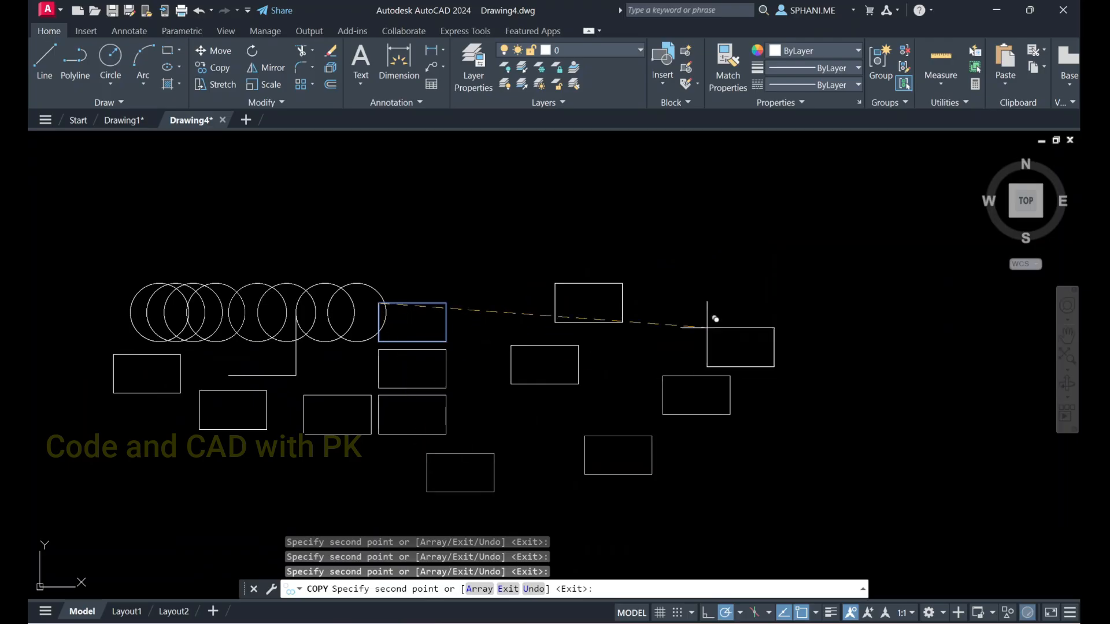
Place ten more rectangle copies scattered above the circles and across the area right of the original, and finish copying
left_click(730, 303)
left_click(632, 229)
left_click(438, 198)
left_click(234, 190)
left_click(91, 191)
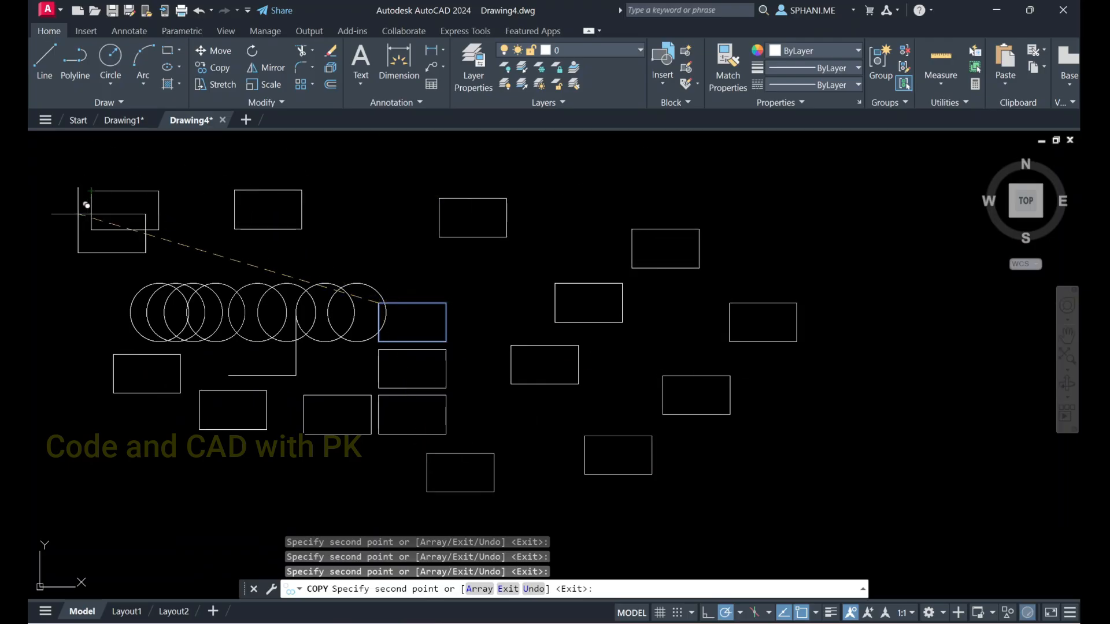
left_click(49, 252)
left_click(878, 223)
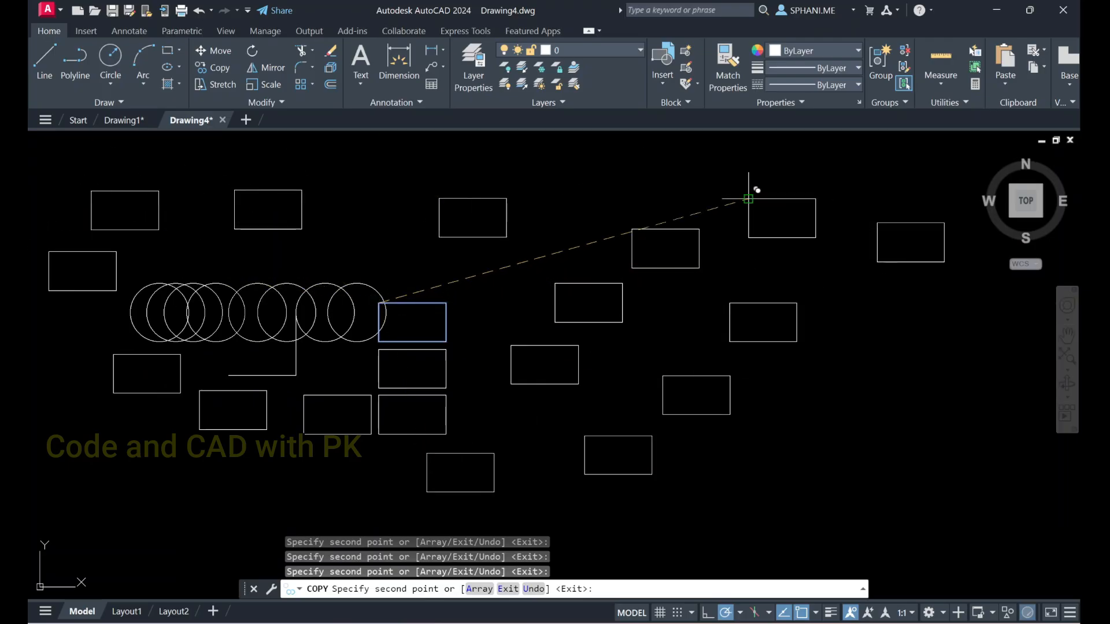
left_click(749, 199)
left_click(859, 334)
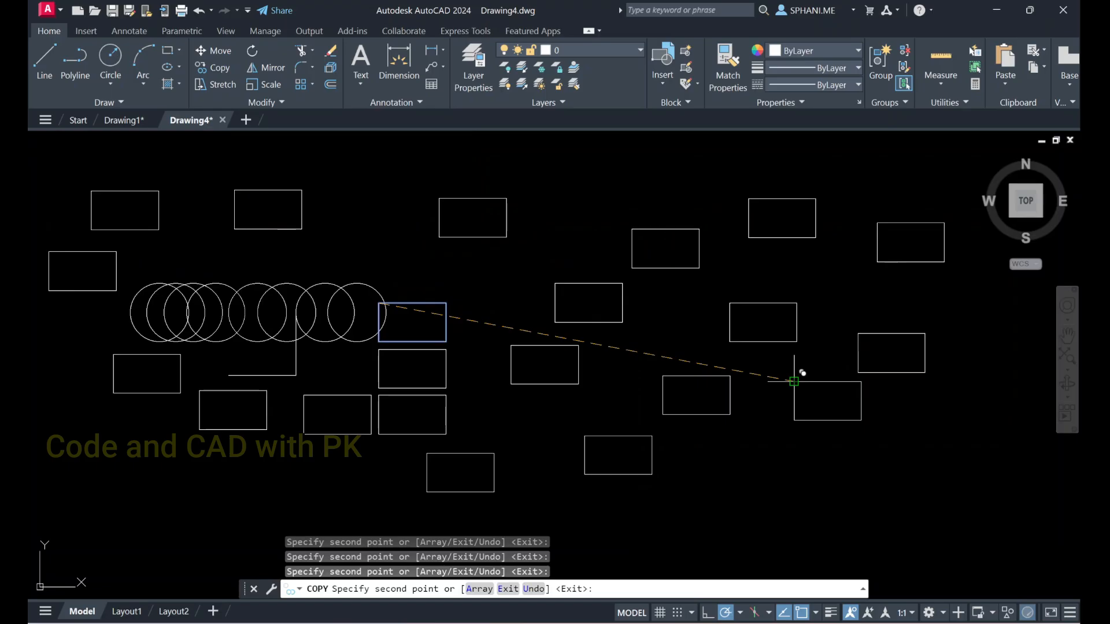
left_click(795, 382)
key("Return")
Fit the whole drawing in the view with the Zoom command's Extents option
type("z")
key("Return")
type("e")
key("Return")
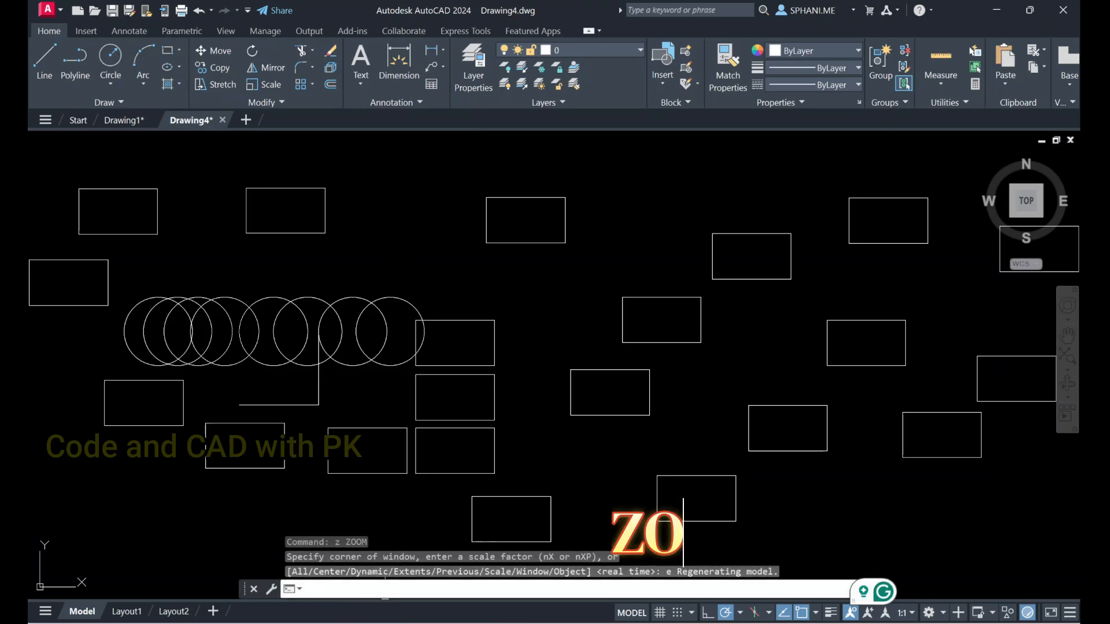
type("zo")
key("Return")
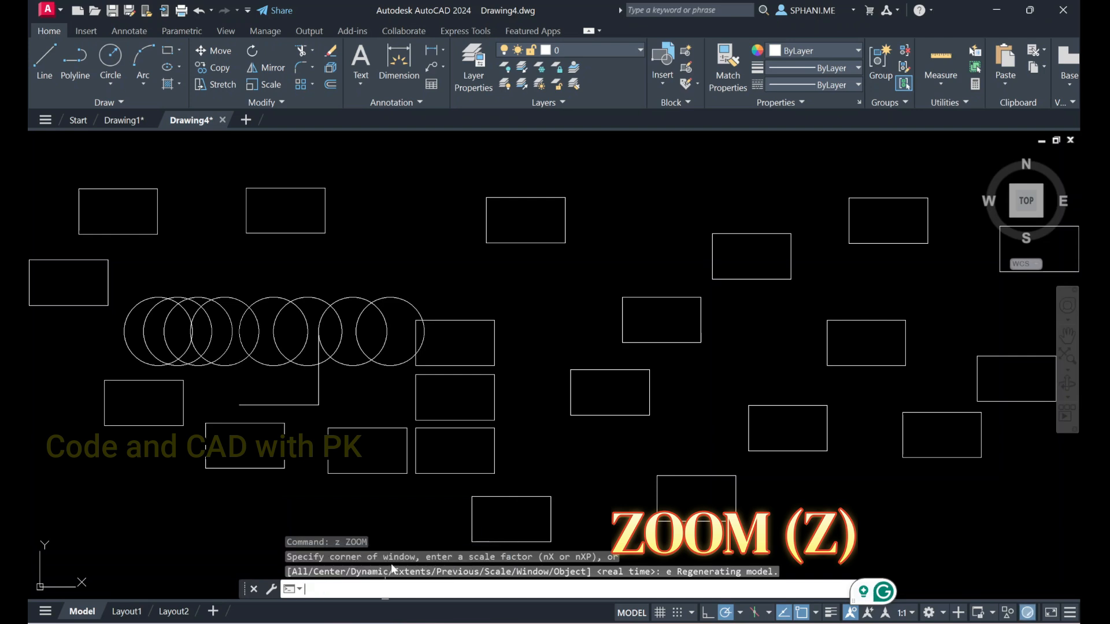
key("Escape")
key("Escape")
scroll(441, 452, "down", 3)
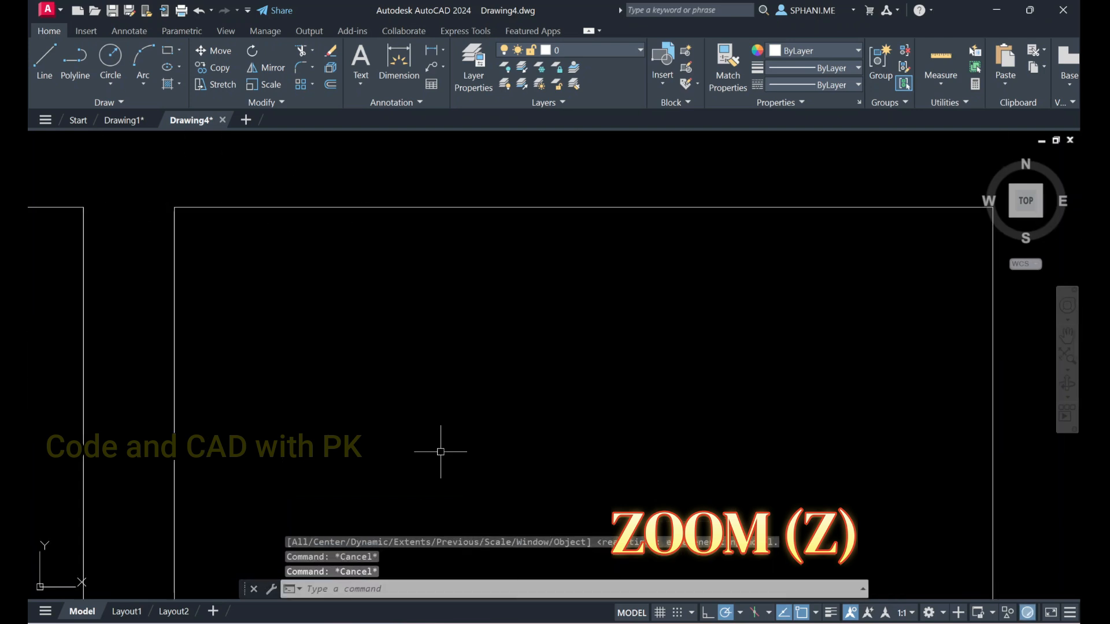
scroll(447, 413, "up", 4)
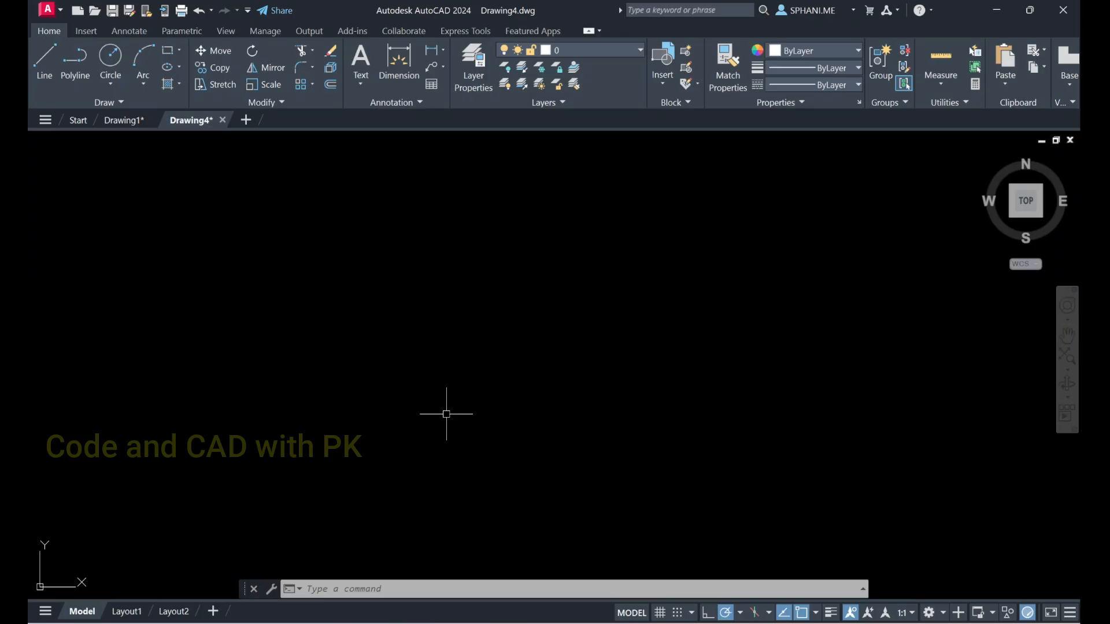
Draw a single horizontal line in empty space far to the right of and below the copied shapes
left_click(365, 588)
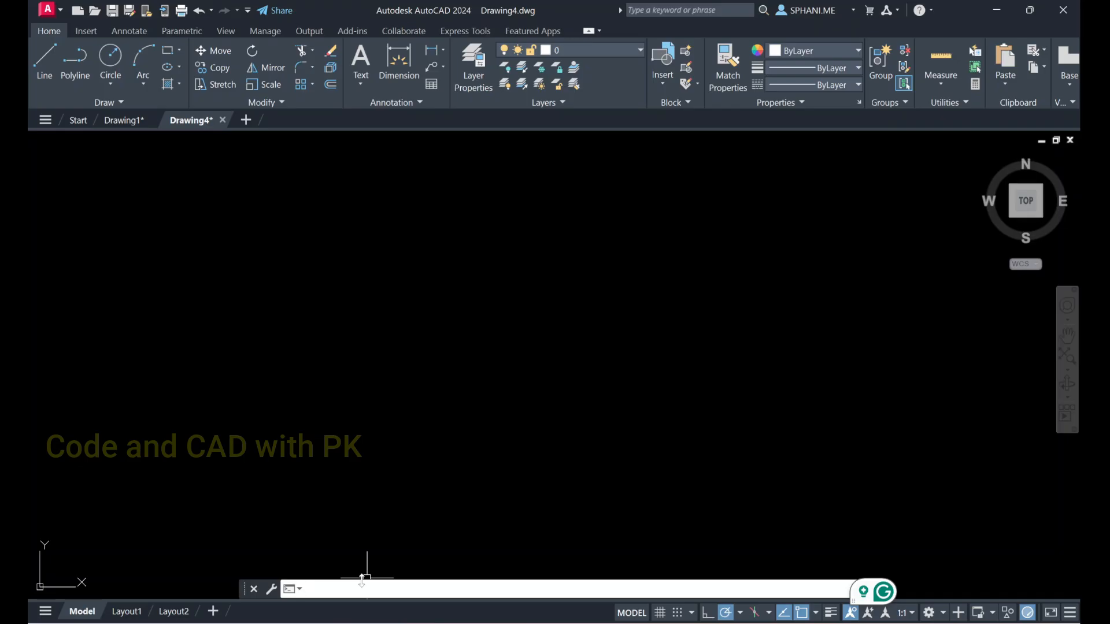
scroll(503, 307, "down", 10)
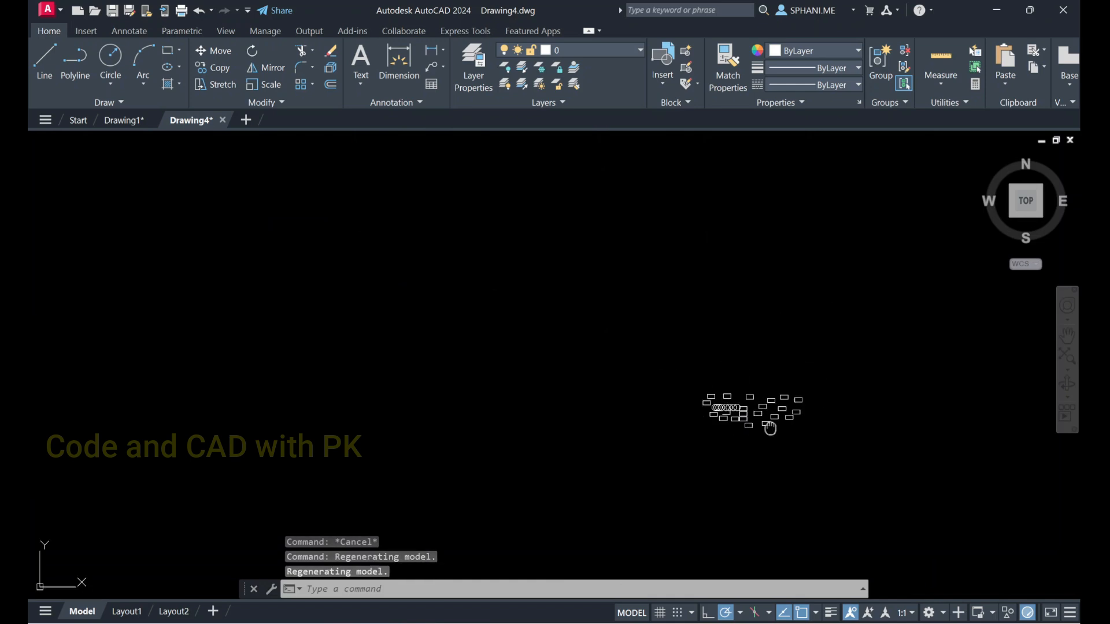
scroll(141, 315, "down", 5)
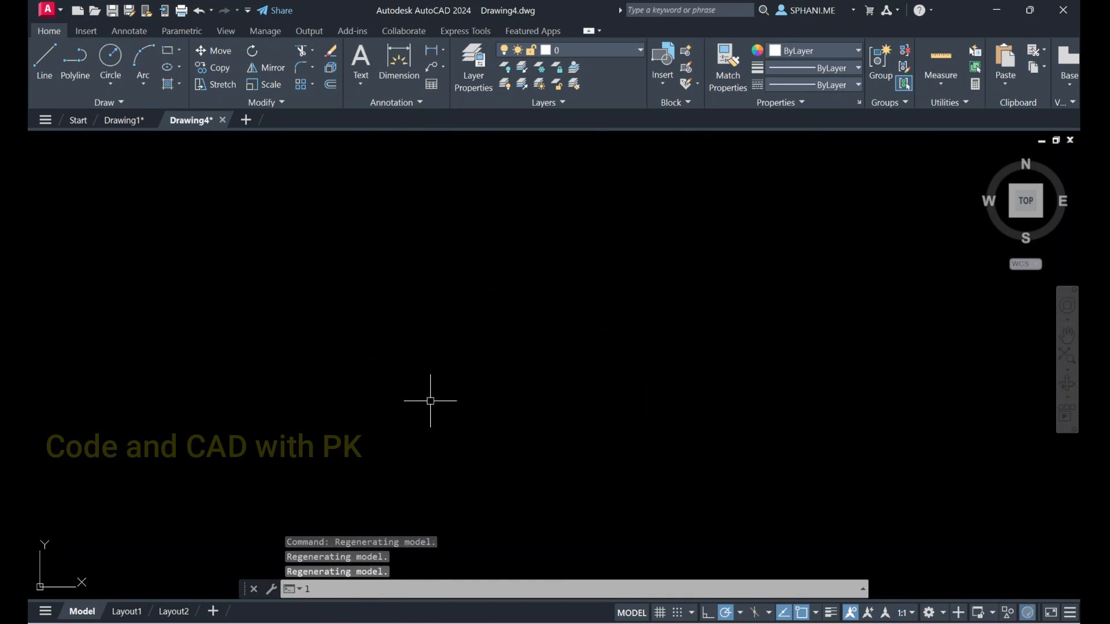
type("l")
key("Return")
left_click(959, 525)
left_click(1077, 525)
key("Escape")
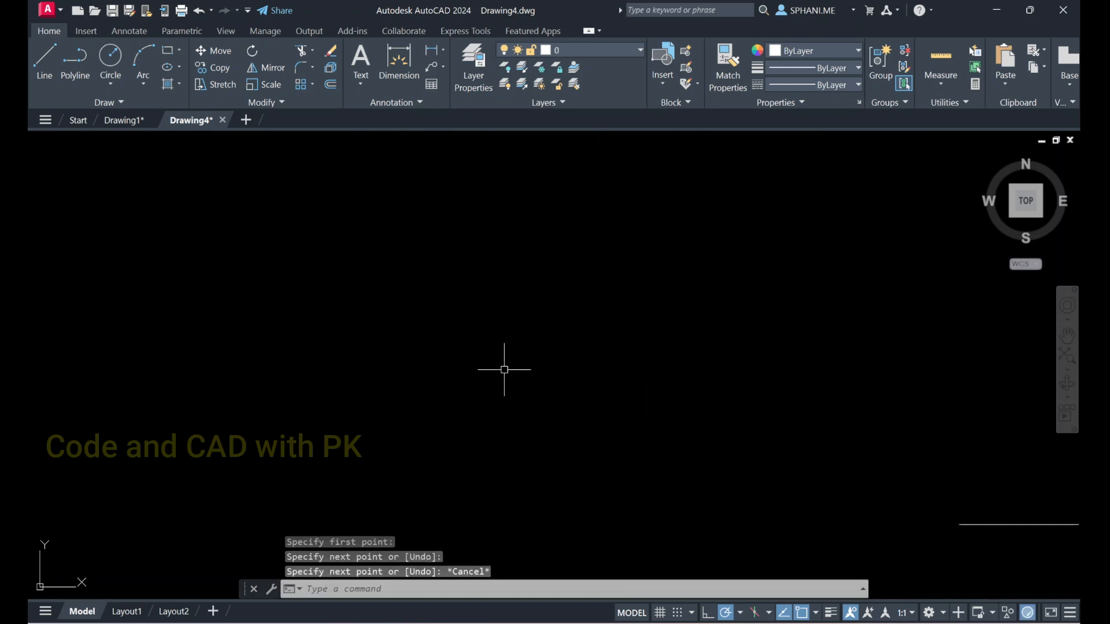
Return from the distant line to the copied circles and rectangles and examine them closely and as a whole group
scroll(504, 369, "down", 2)
middle_click(504, 370)
middle_click(503, 370)
scroll(649, 365, "up", 4)
scroll(835, 425, "up", 4)
middle_click_drag(835, 425, 653, 283)
scroll(358, 474, "up", 2)
middle_click_drag(407, 509, 526, 258)
scroll(517, 344, "down", 4)
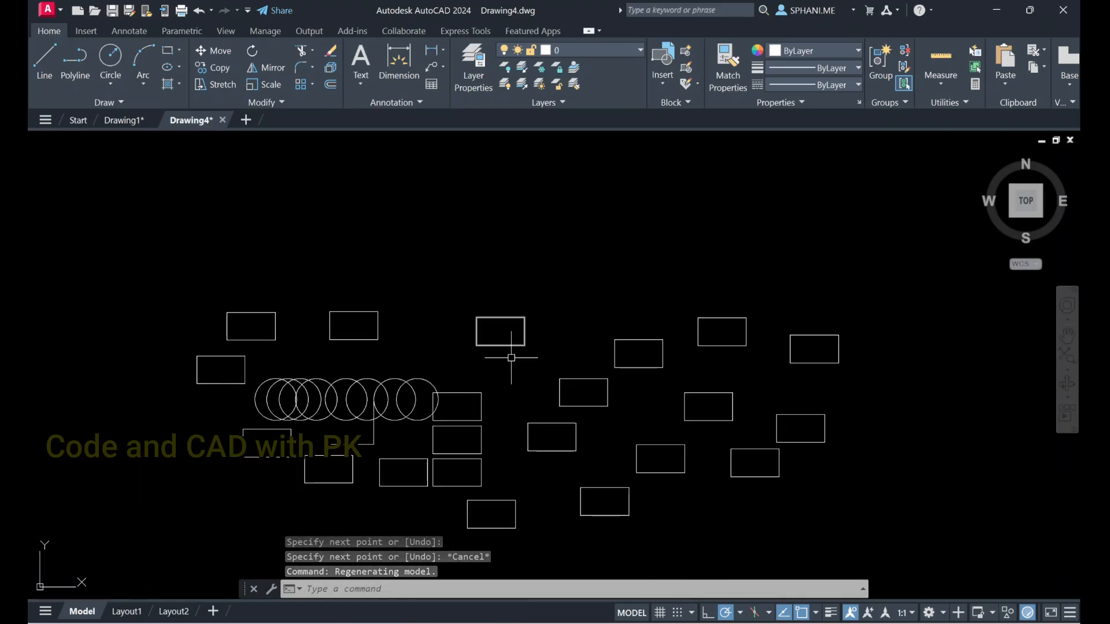
middle_click_drag(523, 306, 496, 229)
scroll(496, 390, "up", 2)
mouse_move(496, 393)
middle_mouse_down()
mouse_move(498, 426)
mouse_move(517, 394)
middle_mouse_up()
scroll(518, 411, "down", 2)
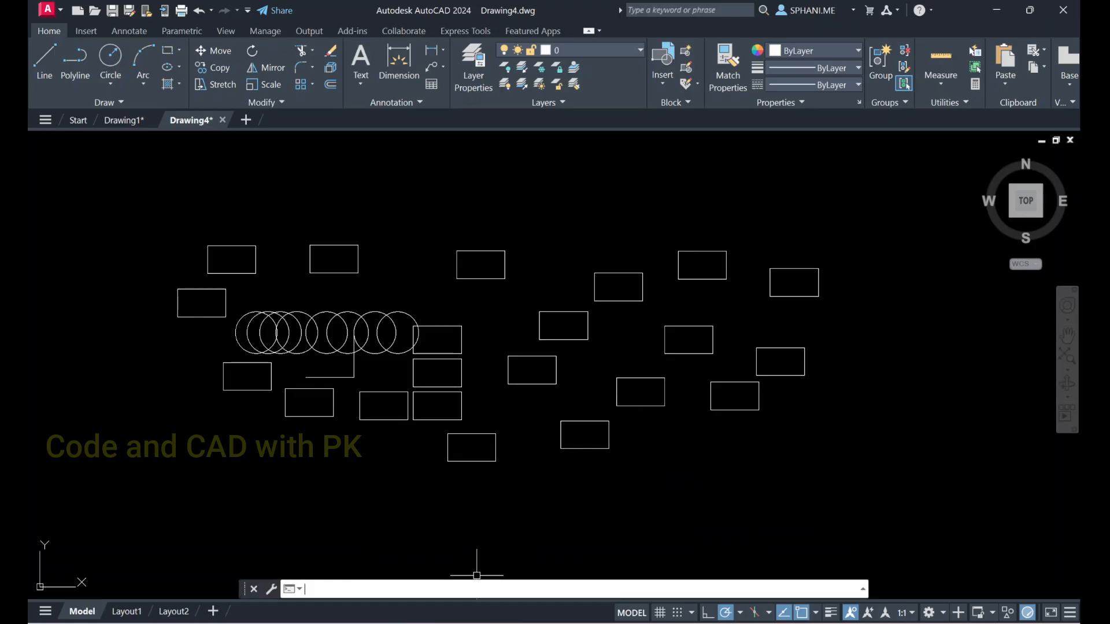
Zoom to the drawing's extents so that both the copied shapes and the distant line are framed
type("OOm")
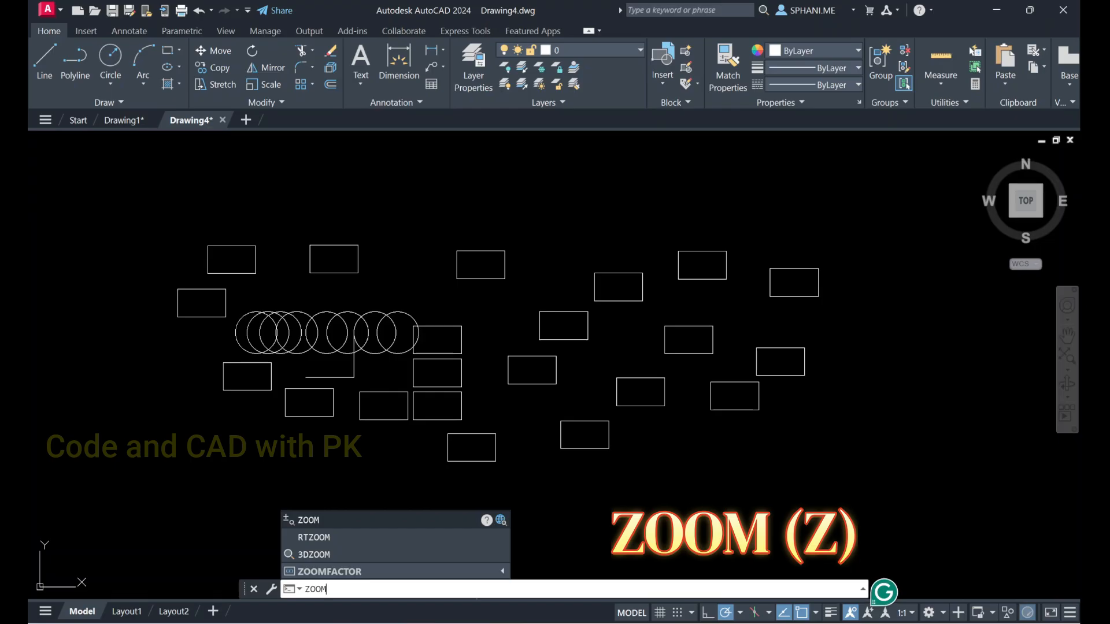
key("Return")
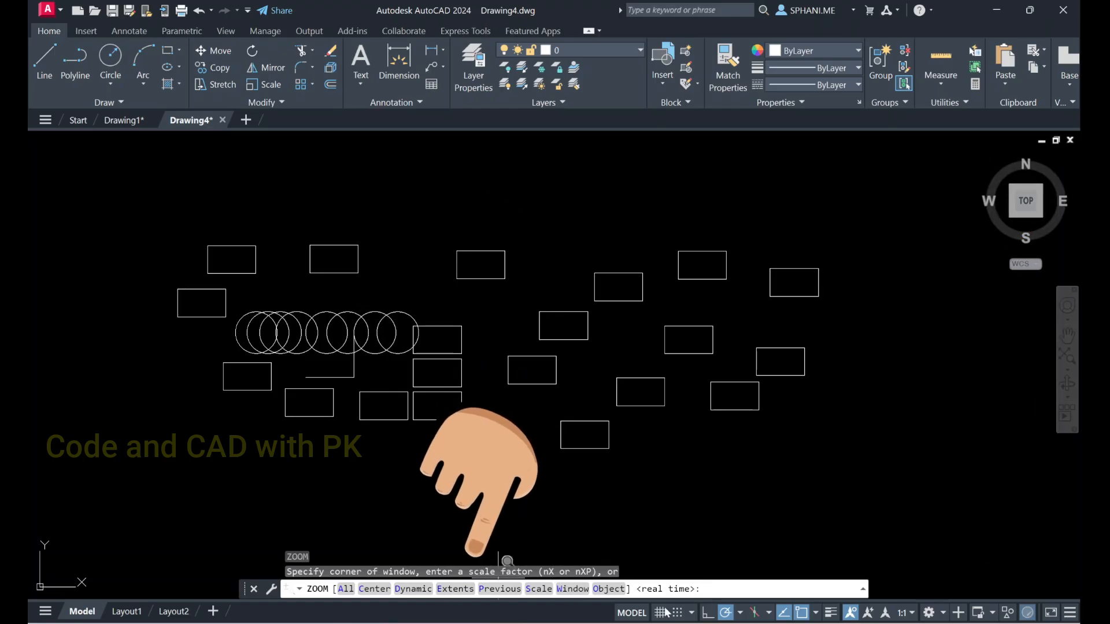
type("e")
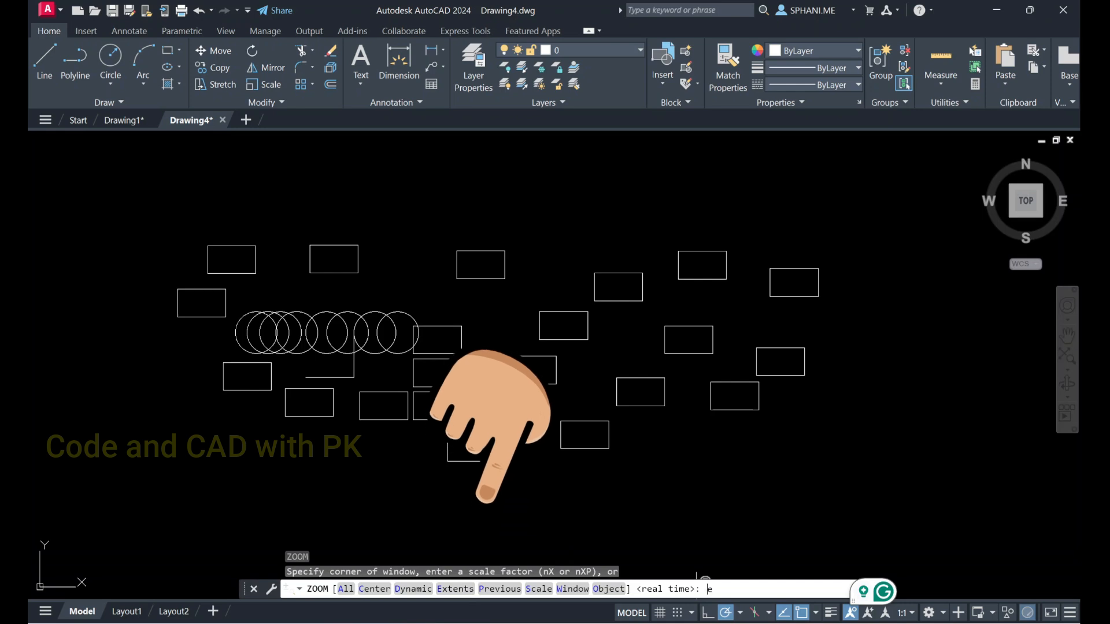
key("Return")
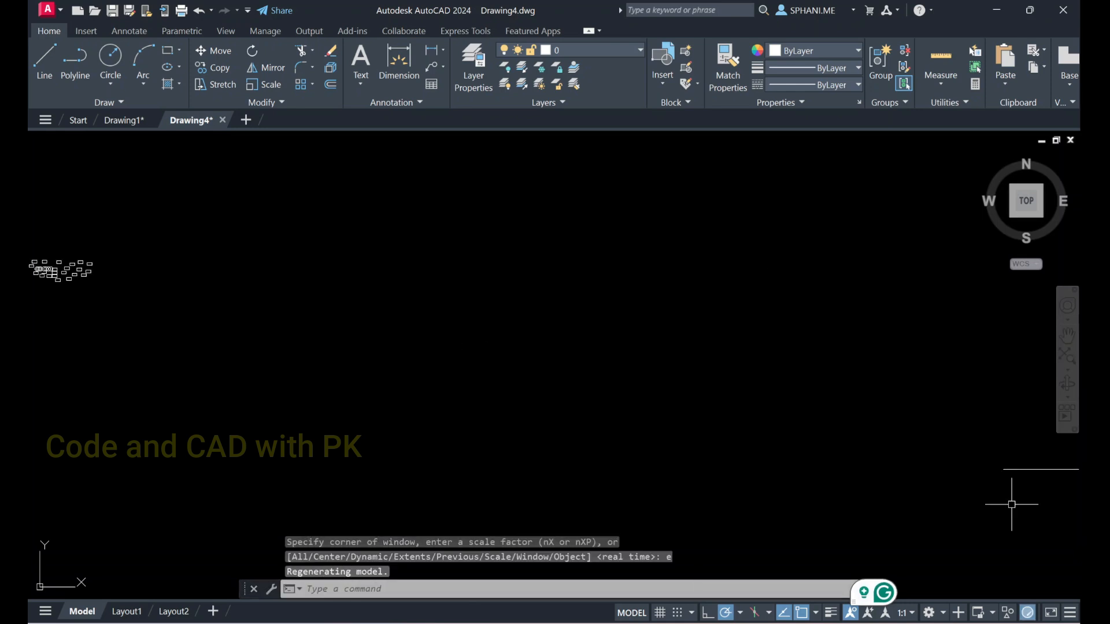
Delete the distant horizontal line and fit the remaining shapes in the view with Zoom Extents
left_click(1035, 478)
left_click(1005, 443)
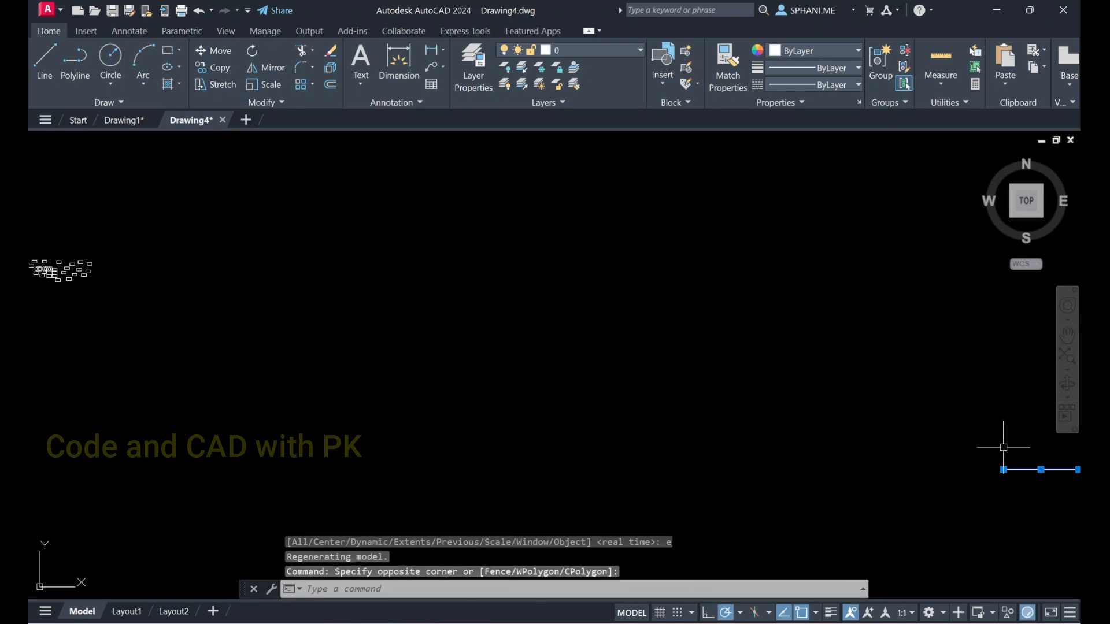
key("Delete")
type("z")
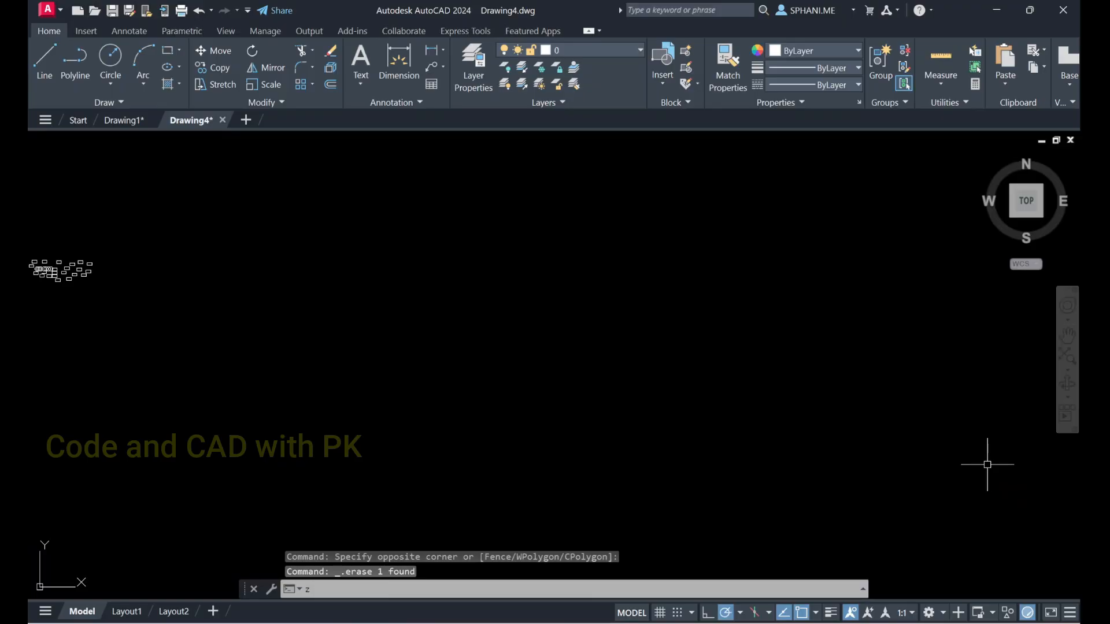
key("Return")
type("e")
key("Return")
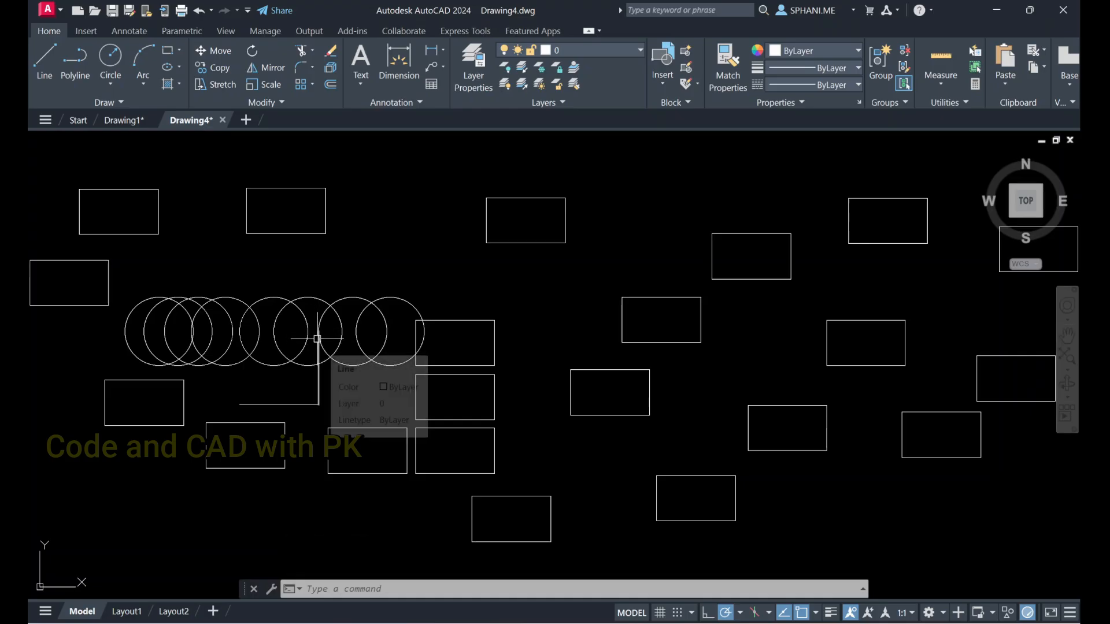
Zoom with a window onto the spot where the vertical line's upper end meets the circle's edge
type("z")
key("Return")
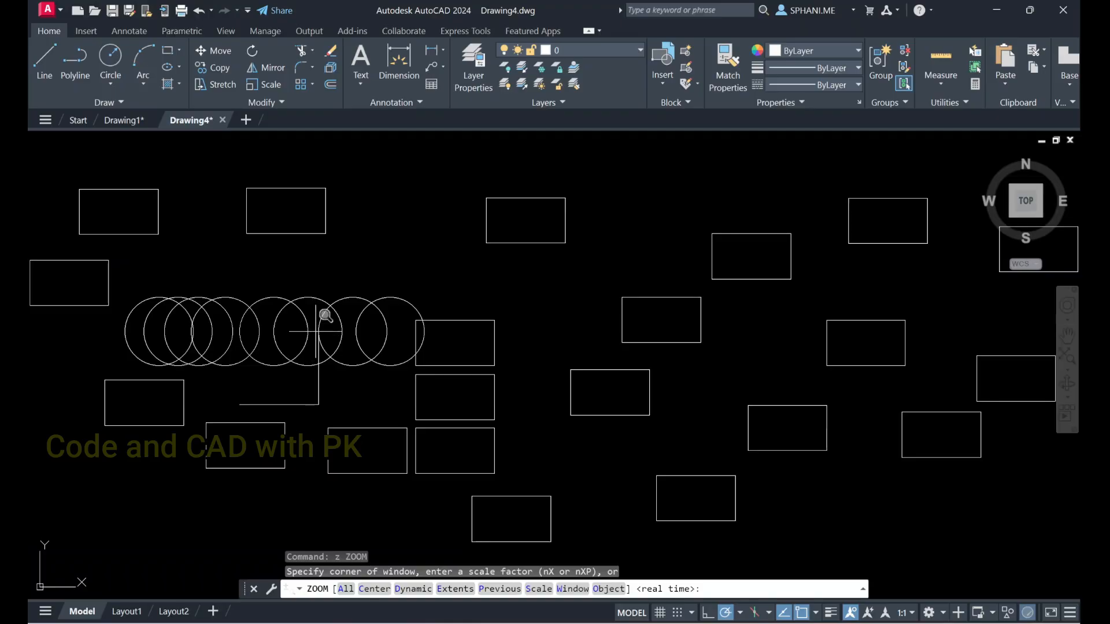
left_click(317, 333)
left_click(325, 344)
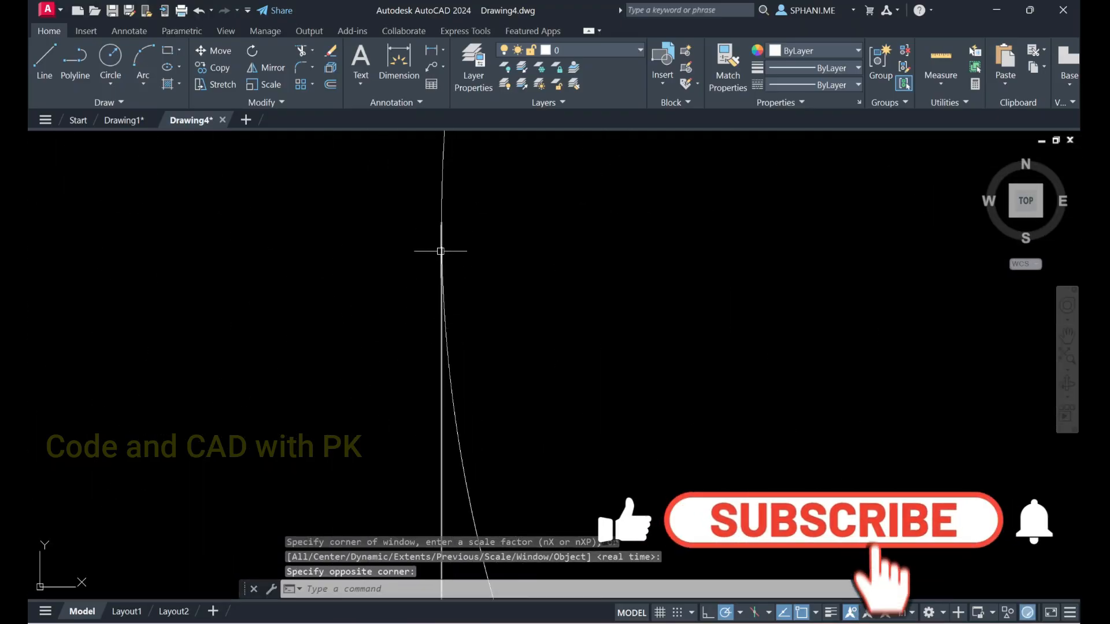
left_click(450, 358)
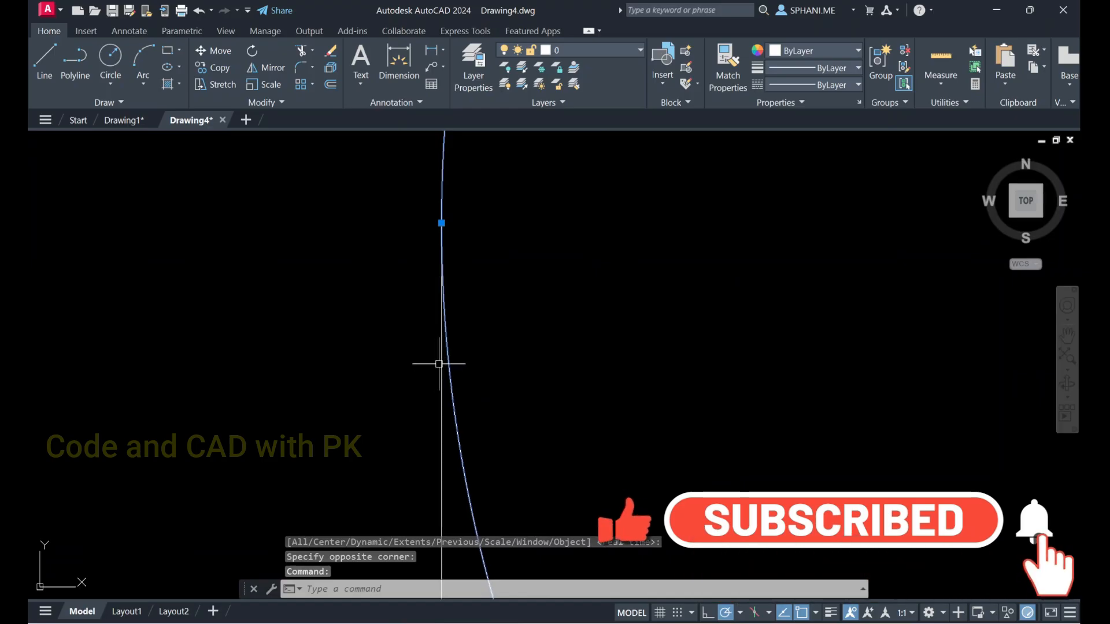
key("Escape")
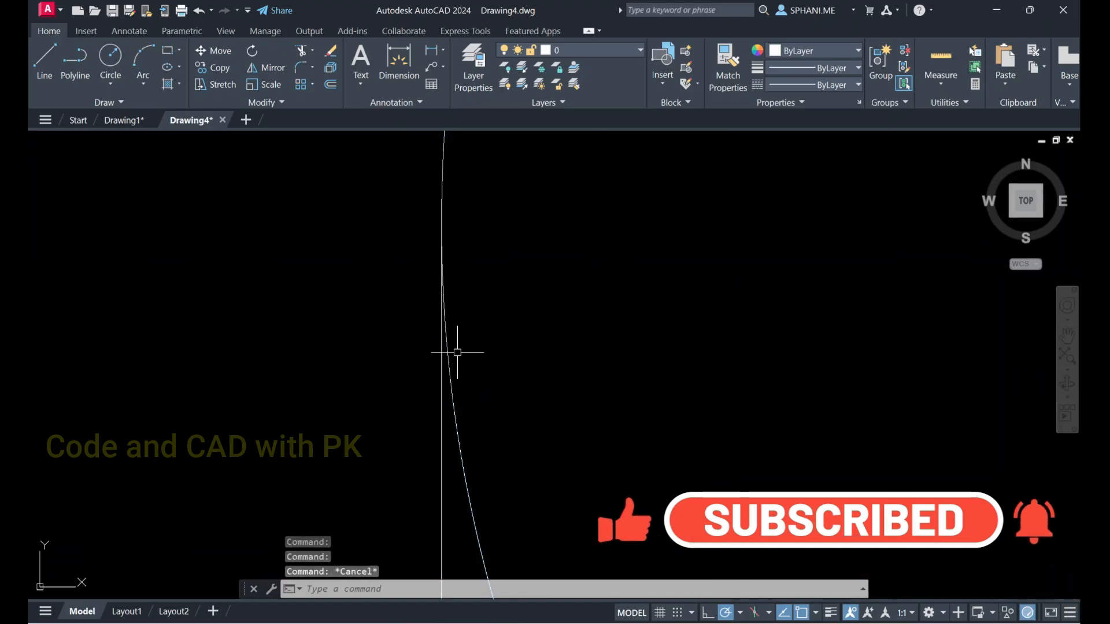
Draw a short horizontal line, about 50 units long, leftward from the vertical line's upper endpoint, using the endpoint snap
type("l")
key("Return")
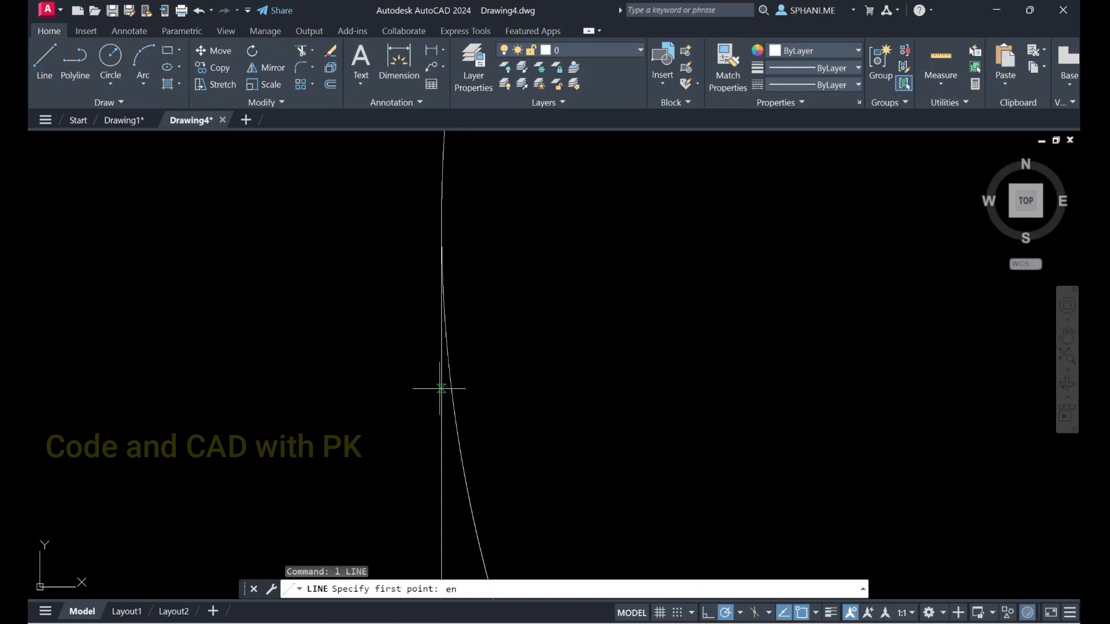
left_click(442, 223)
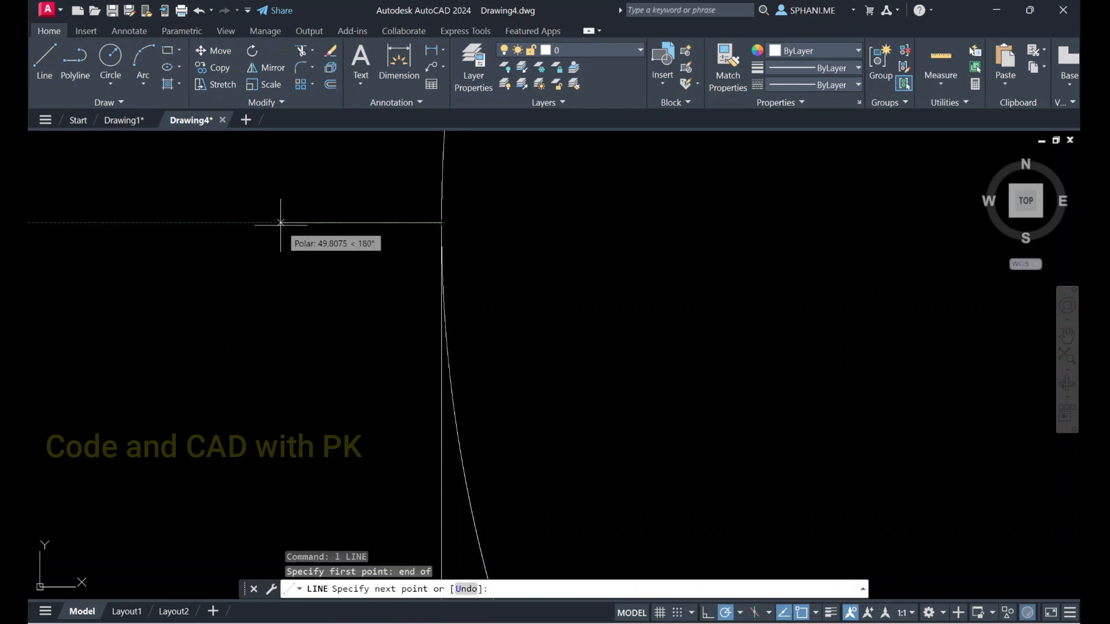
scroll(254, 266, "down", 3)
key("Escape")
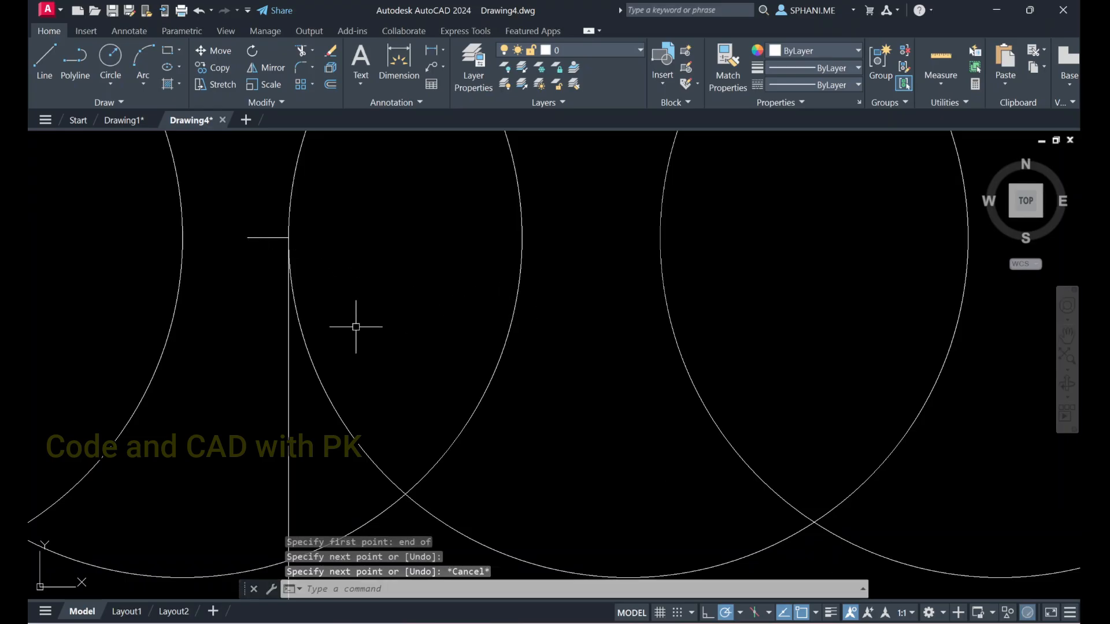
key("Return")
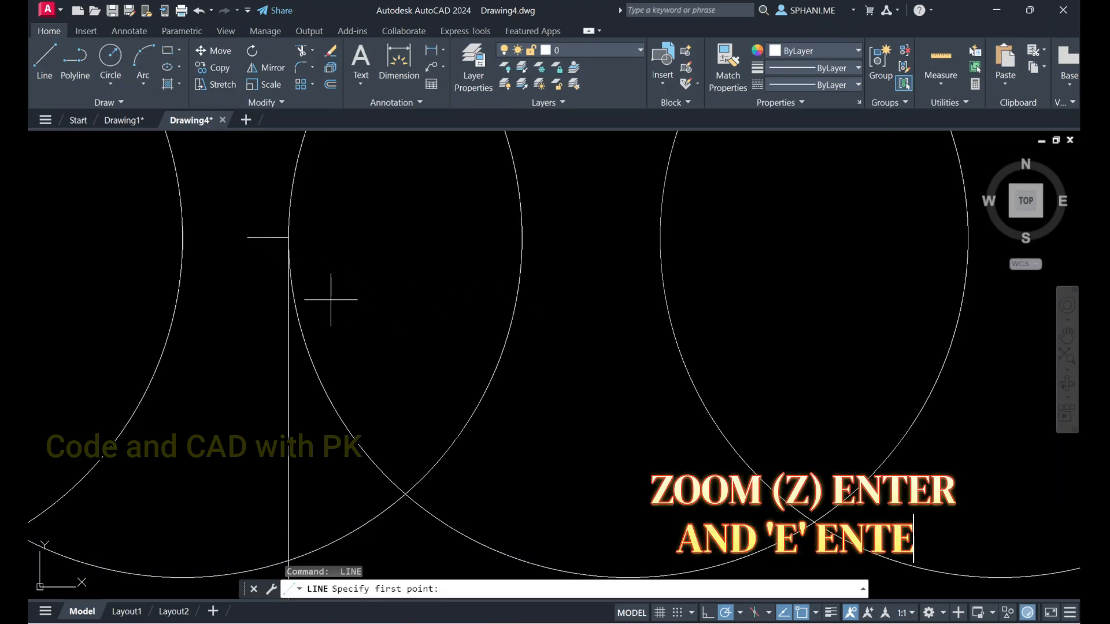
key("Escape")
Fit all circles, rectangles and lines in the view with the Zoom command's Extents option
type("z")
key("Return")
type("e")
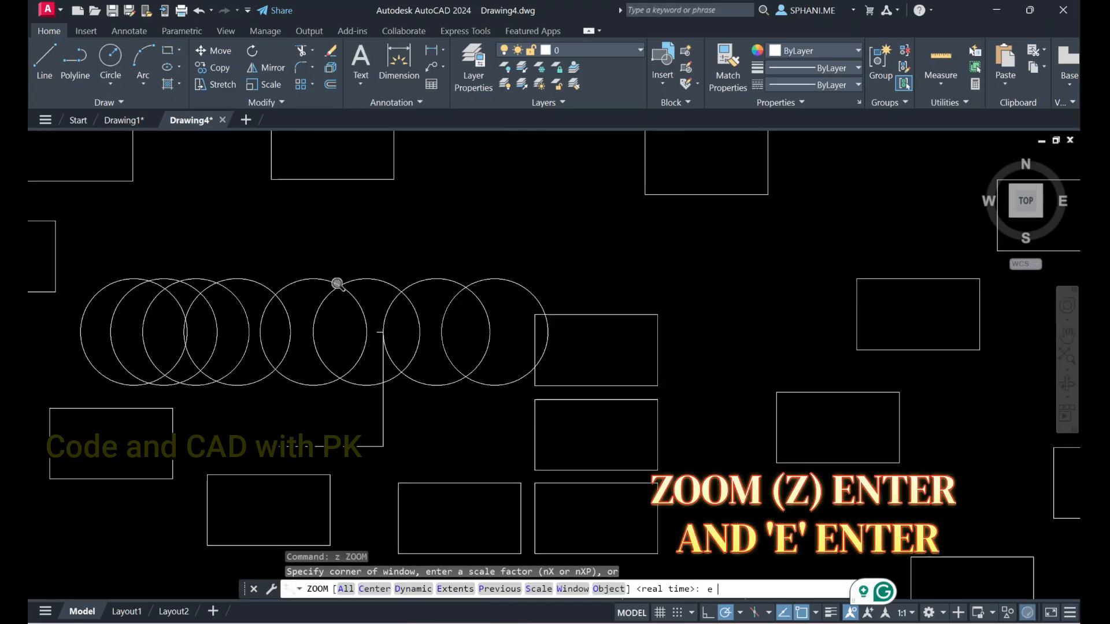
key("Return")
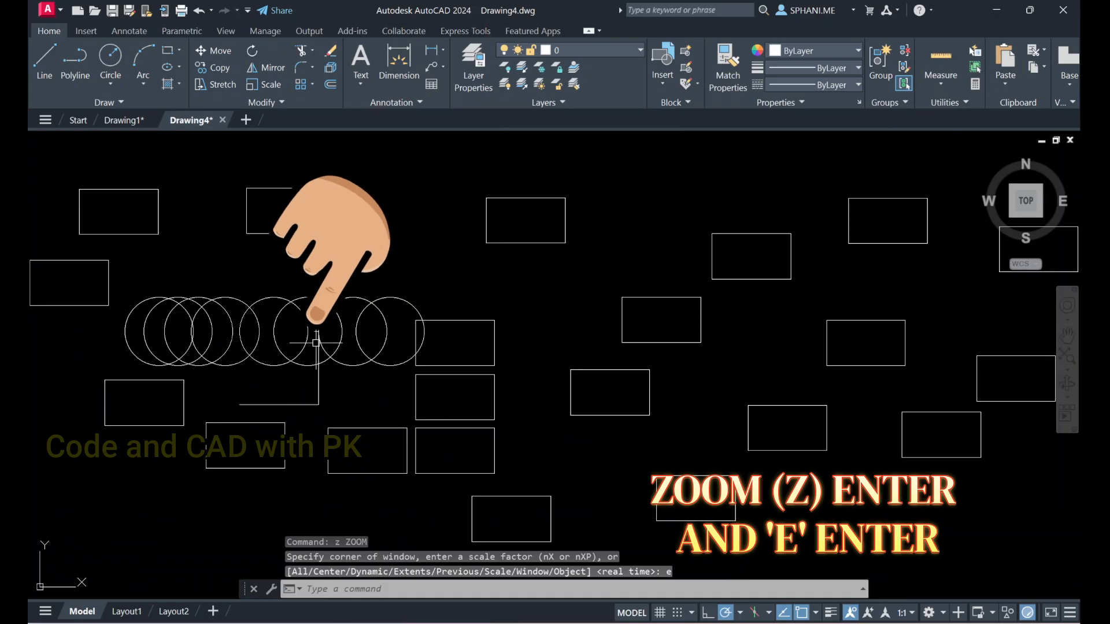
Zoom with a window around the new short line, and return to the earlier view with the Zoom command's Previous option
type("z")
key("Return")
left_click(313, 324)
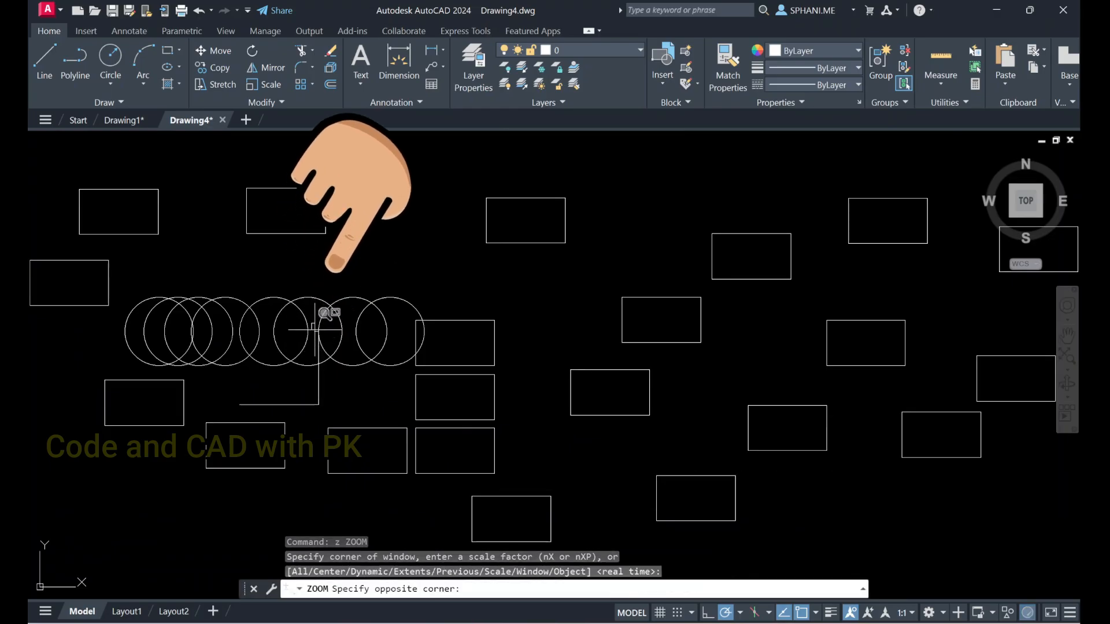
left_click(330, 343)
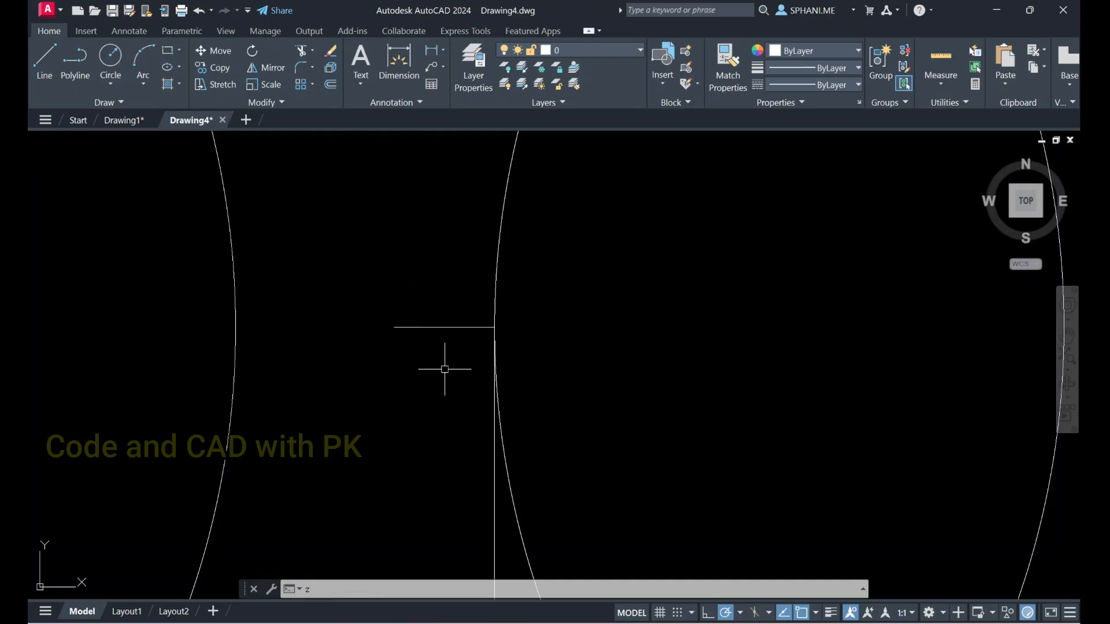
key("Return")
key("Return")
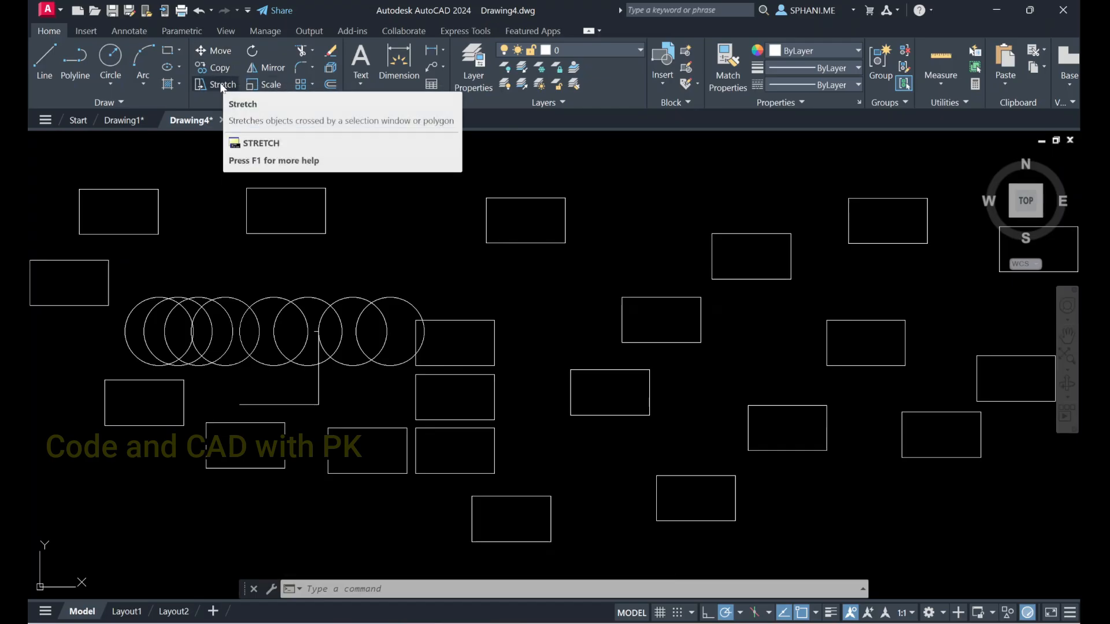
key("Escape")
key("Escape")
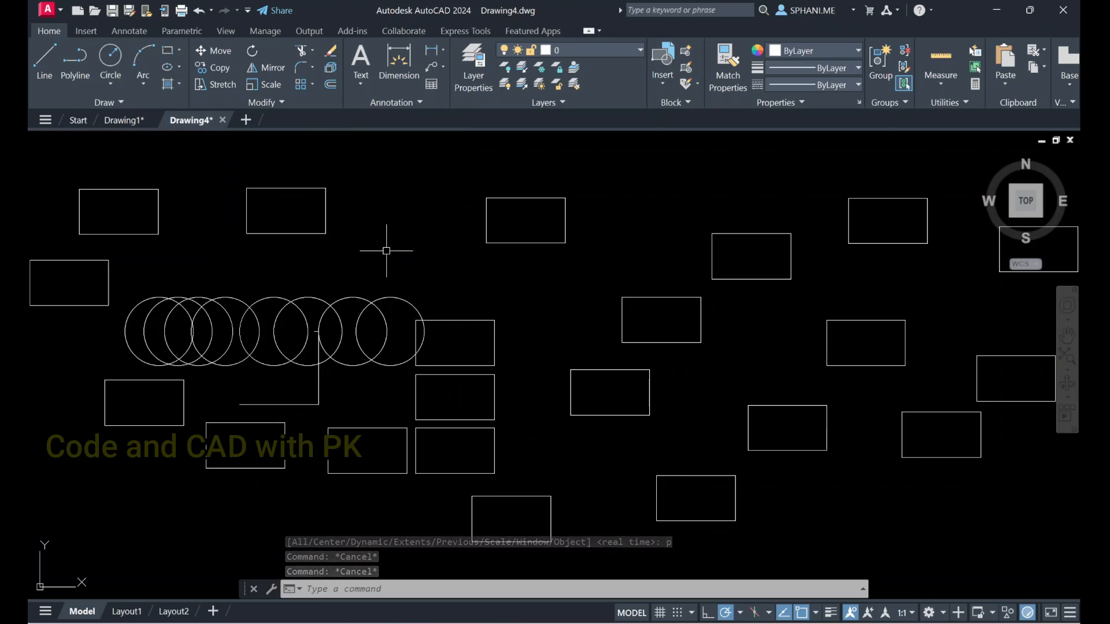
Erase every object in the drawing, picking several rectangles and the vertical line first and extending the selection with the All option
left_click(403, 588)
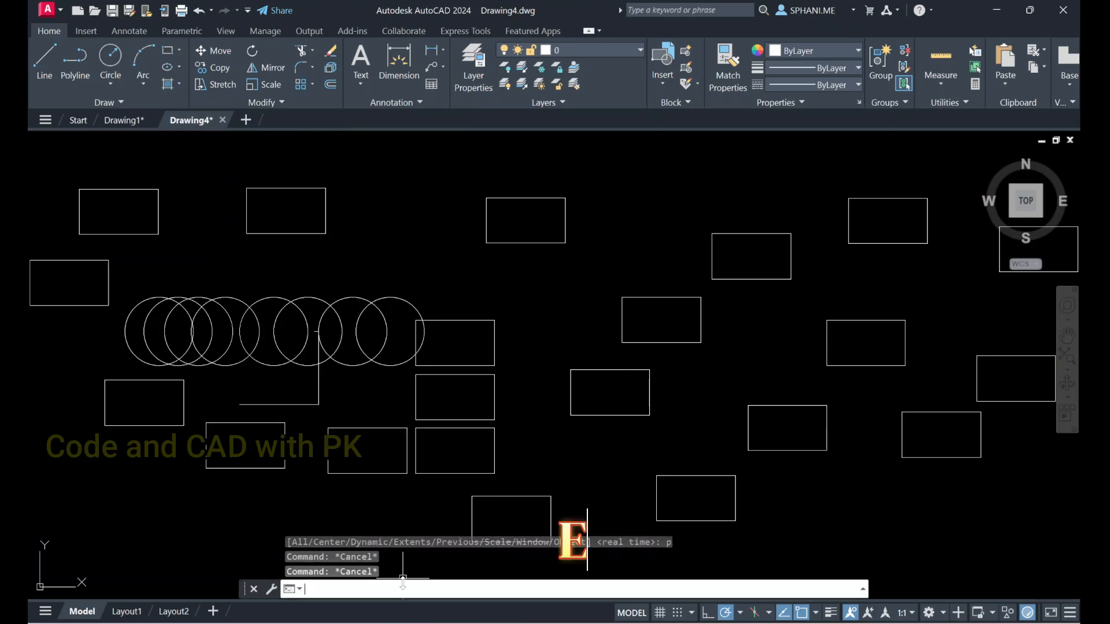
type("e")
key("Return")
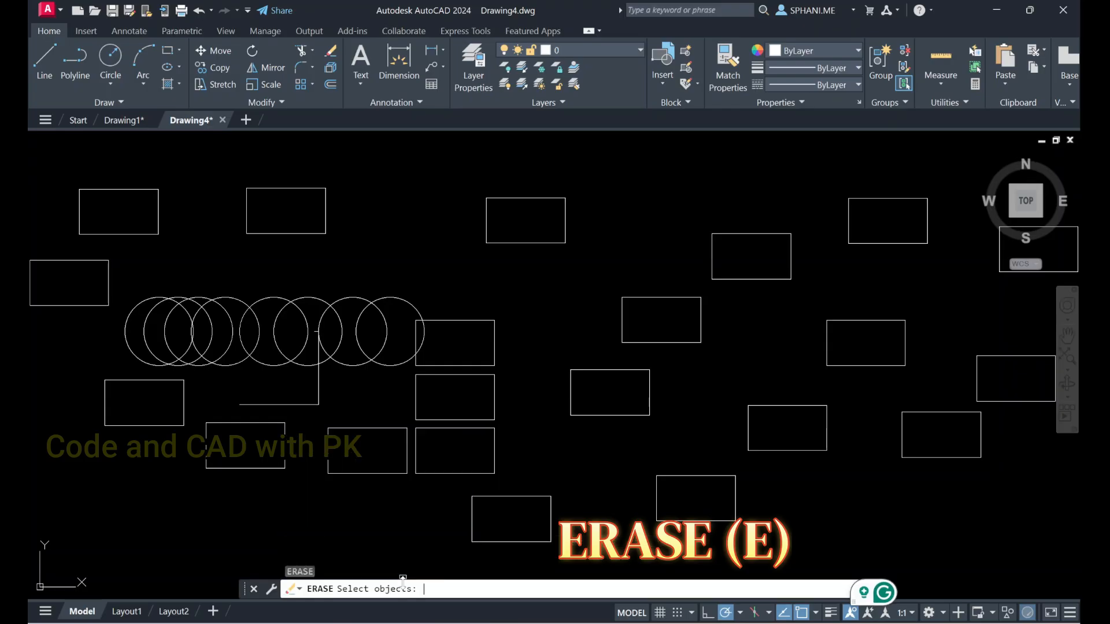
left_click(440, 322)
left_click(508, 243)
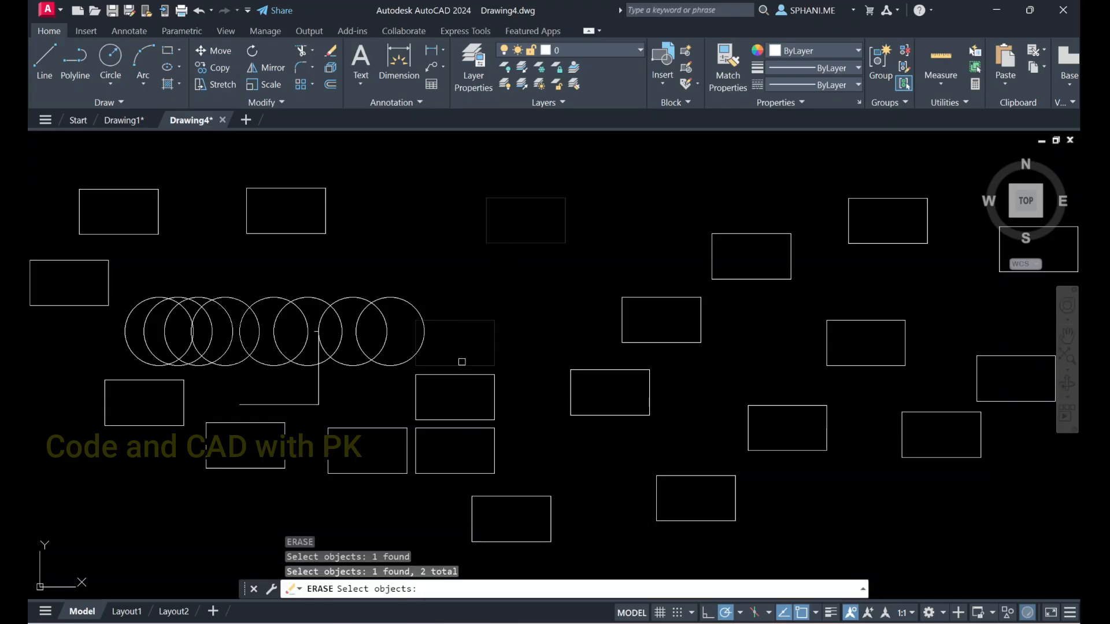
left_click(456, 374)
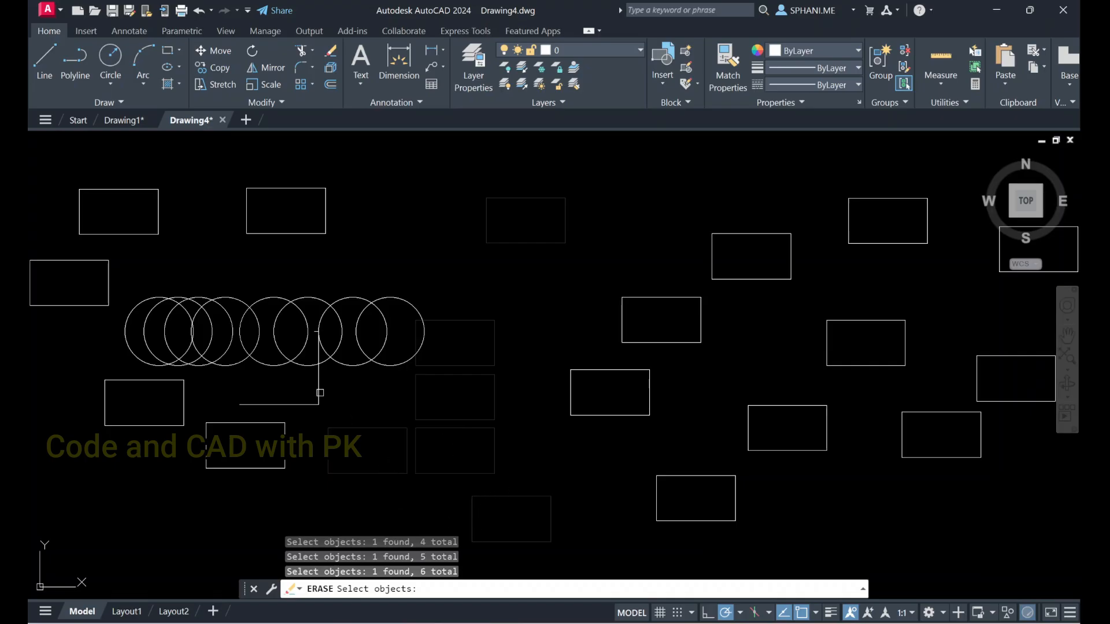
left_click(297, 403)
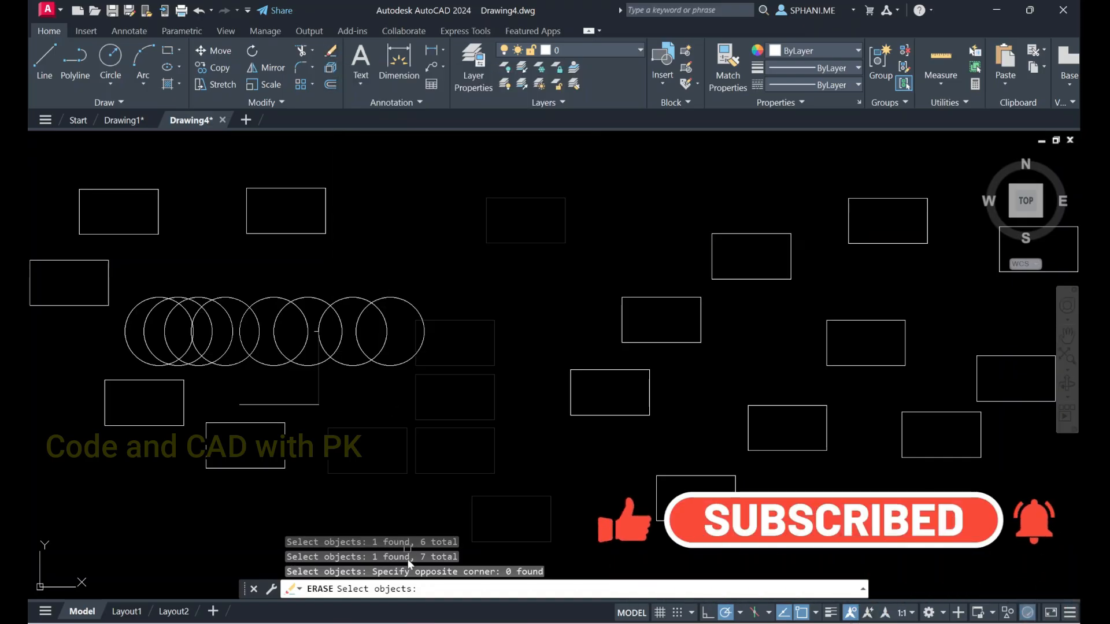
type("all")
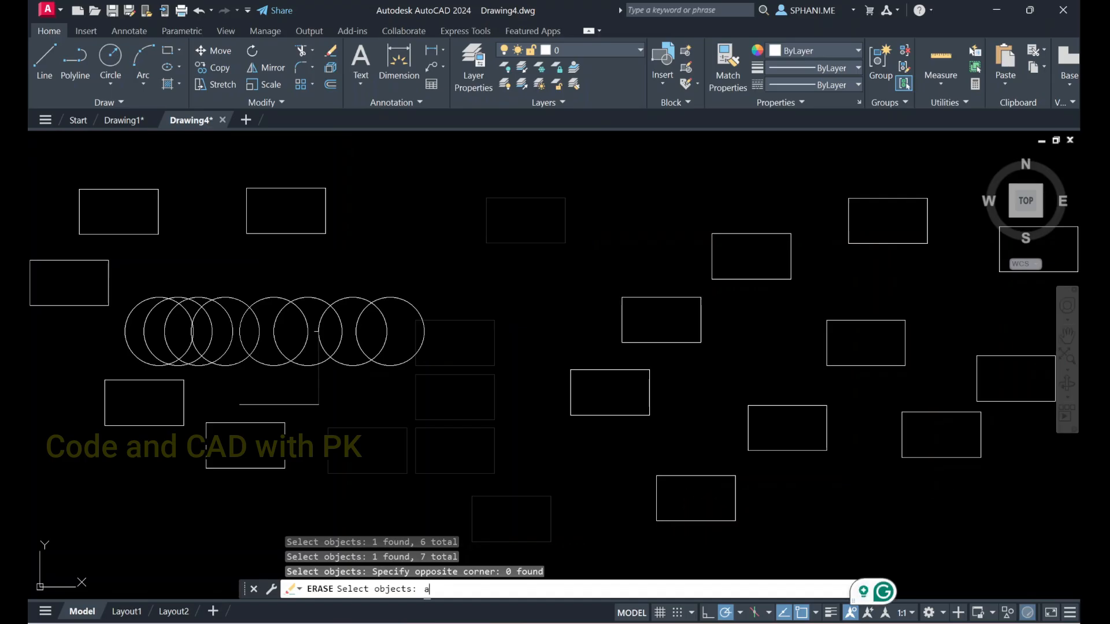
key("Return")
key("Return")
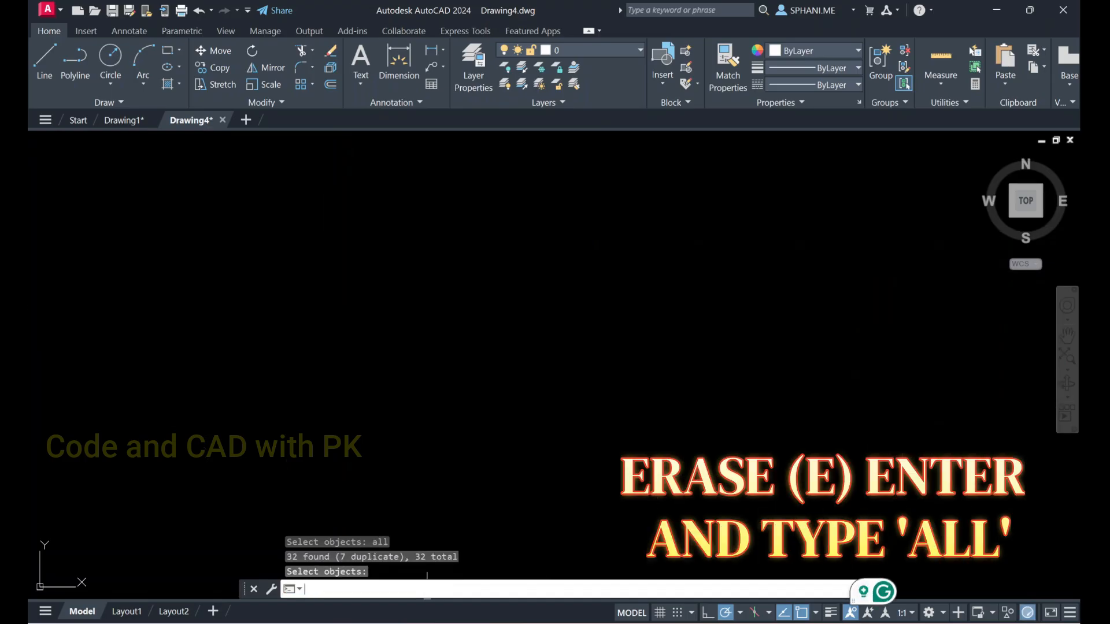
Zoom to the extents of the emptied drawing
type("z")
key("Return")
type("e")
key("Return")
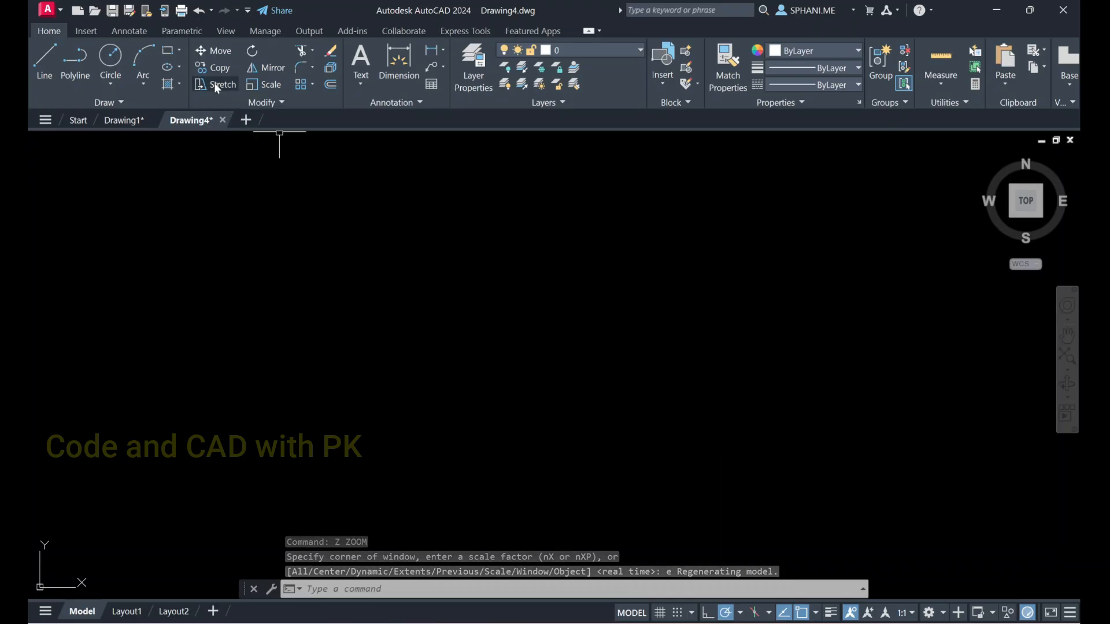
key("Escape")
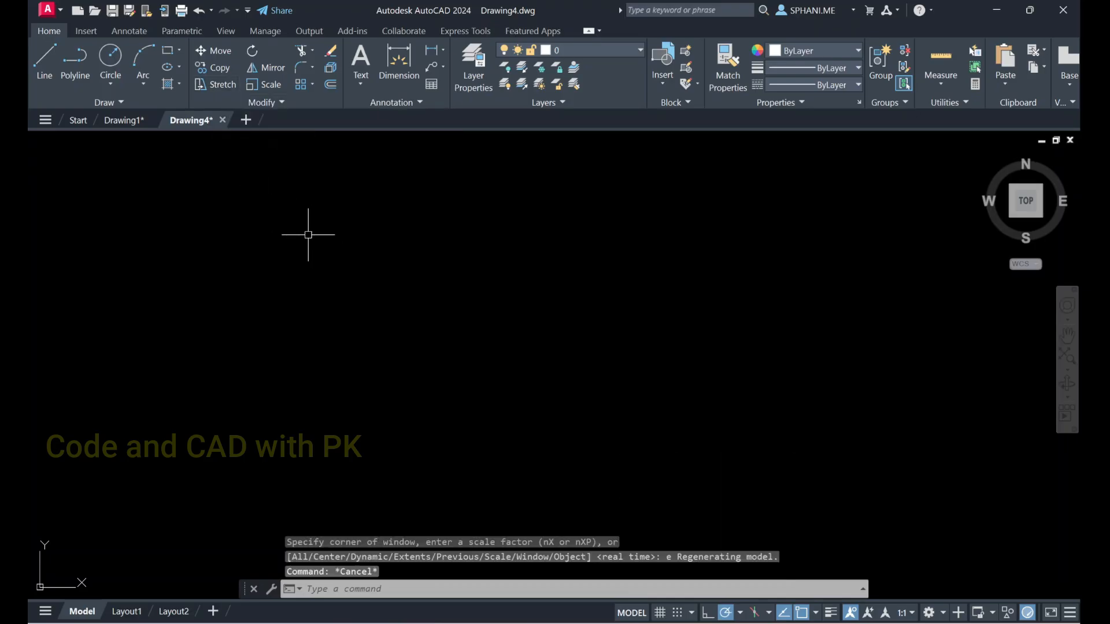
type("l")
key("Return")
key("Escape")
key("Escape")
key("Escape")
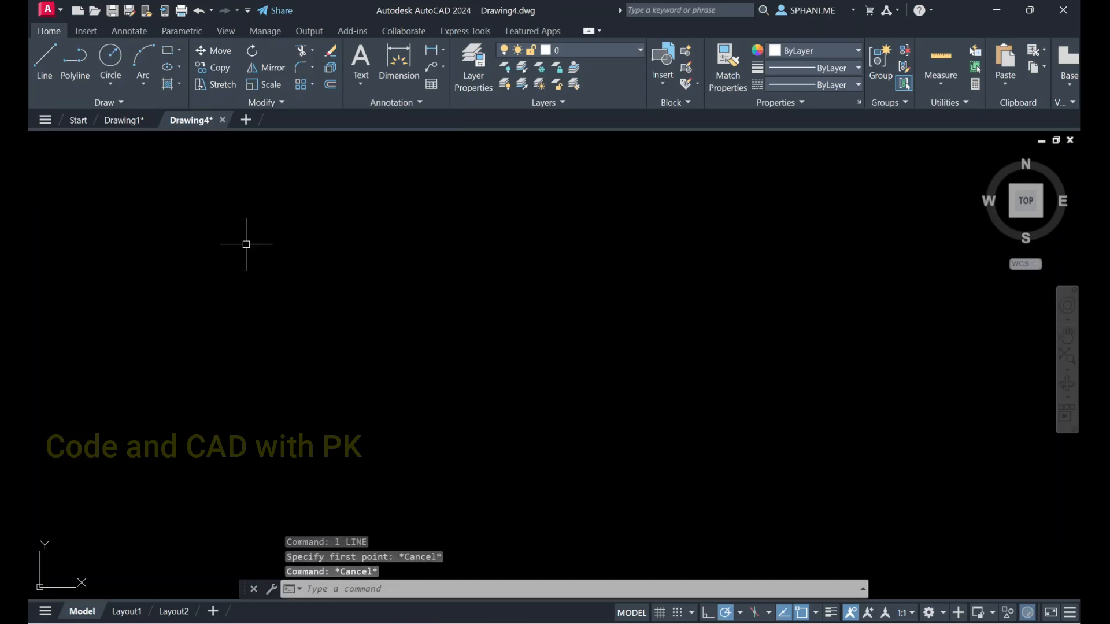
Draw a wide horizontal rectangle in the empty drawing by its two opposite corners
type("rec")
key("Return")
left_click(240, 230)
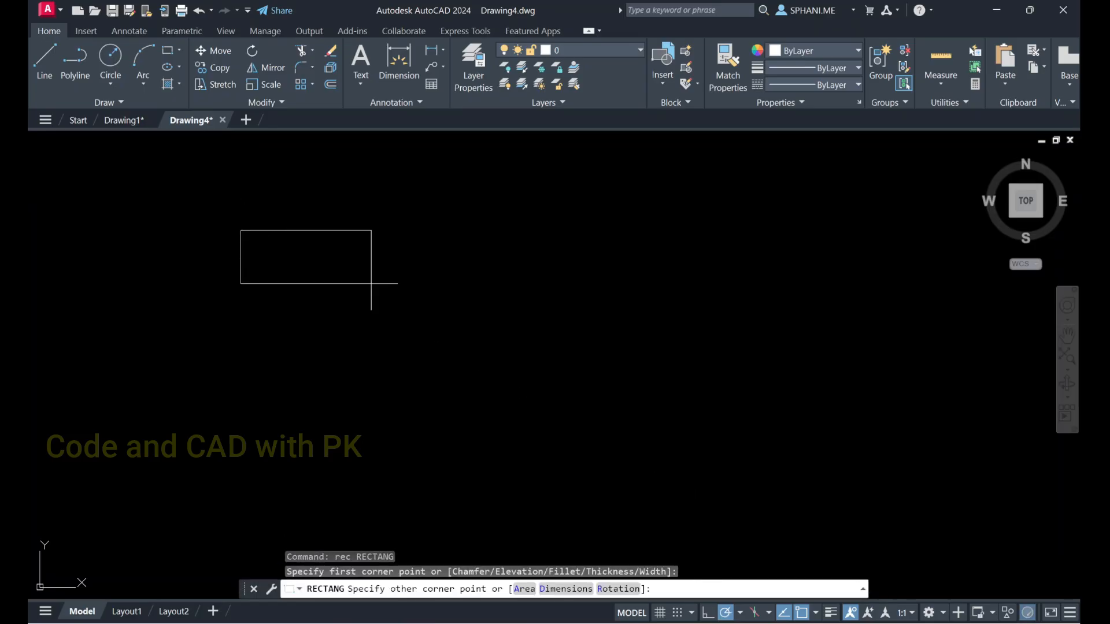
left_click(542, 320)
key("Escape")
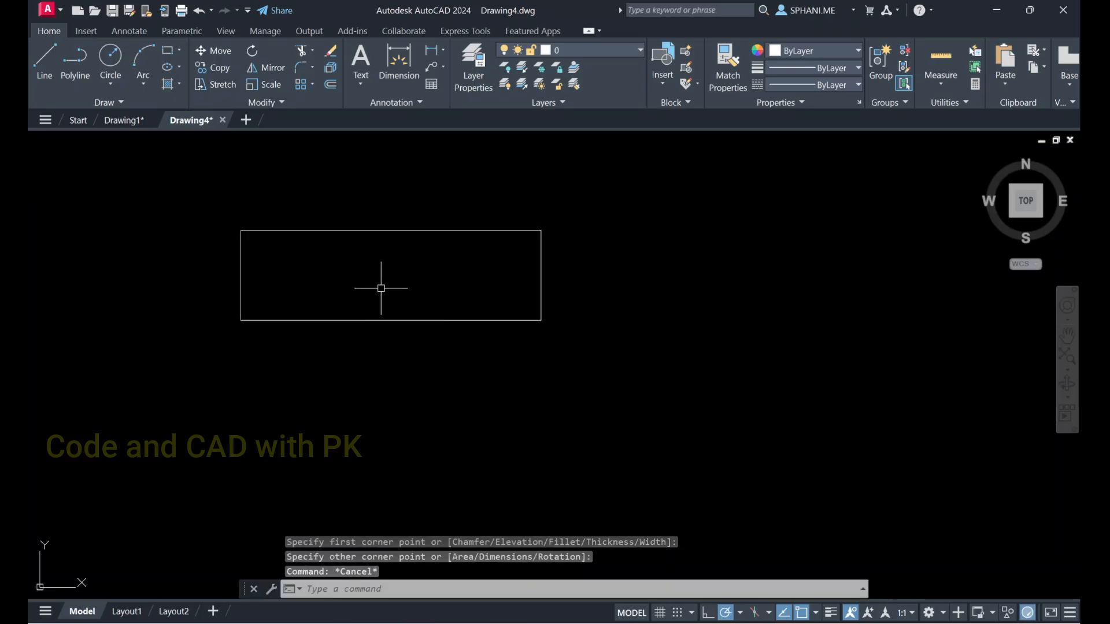
Draw two diagonal lines crossing each other through the rectangle's left half, the first about 110 units long at 240°
type("l")
key("Return")
left_click(360, 199)
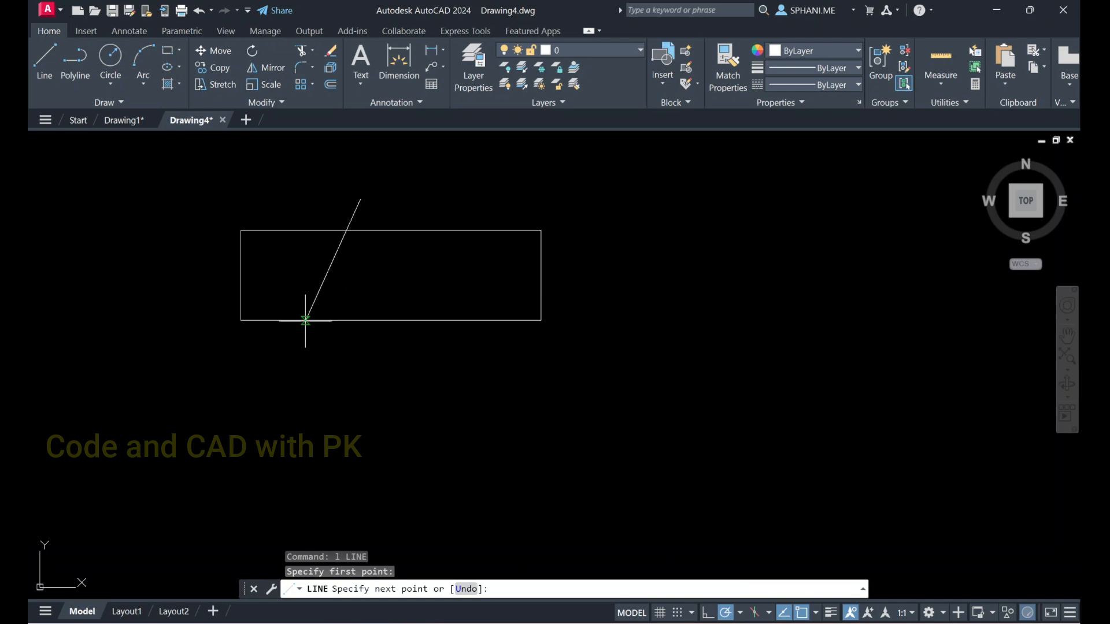
left_click(273, 348)
key("Escape")
key("Return")
left_click(271, 209)
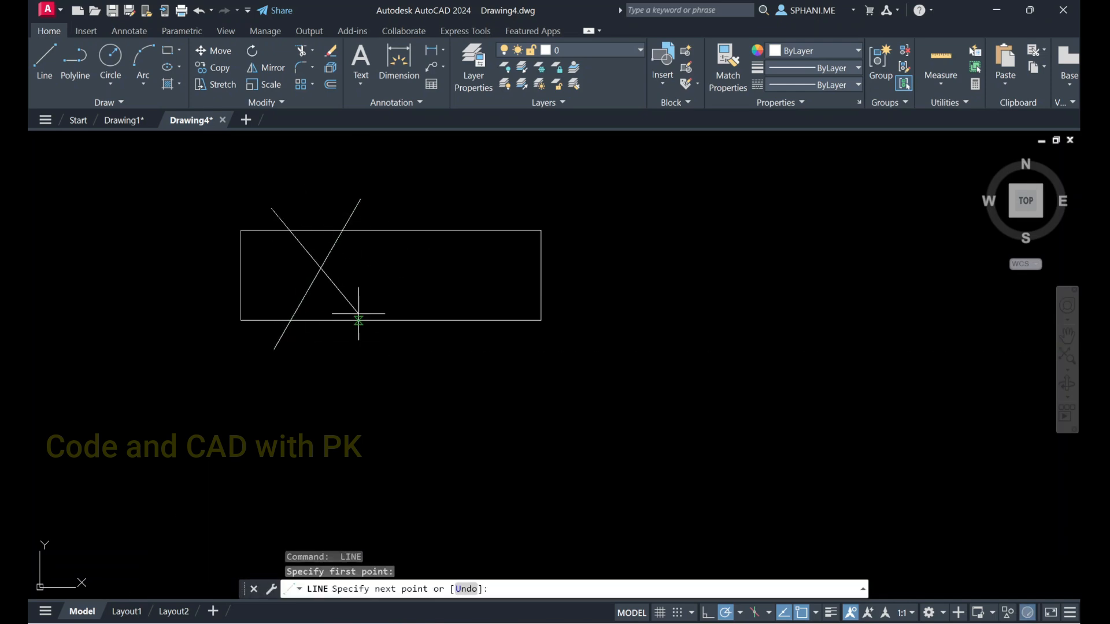
left_click(382, 358)
key("Escape")
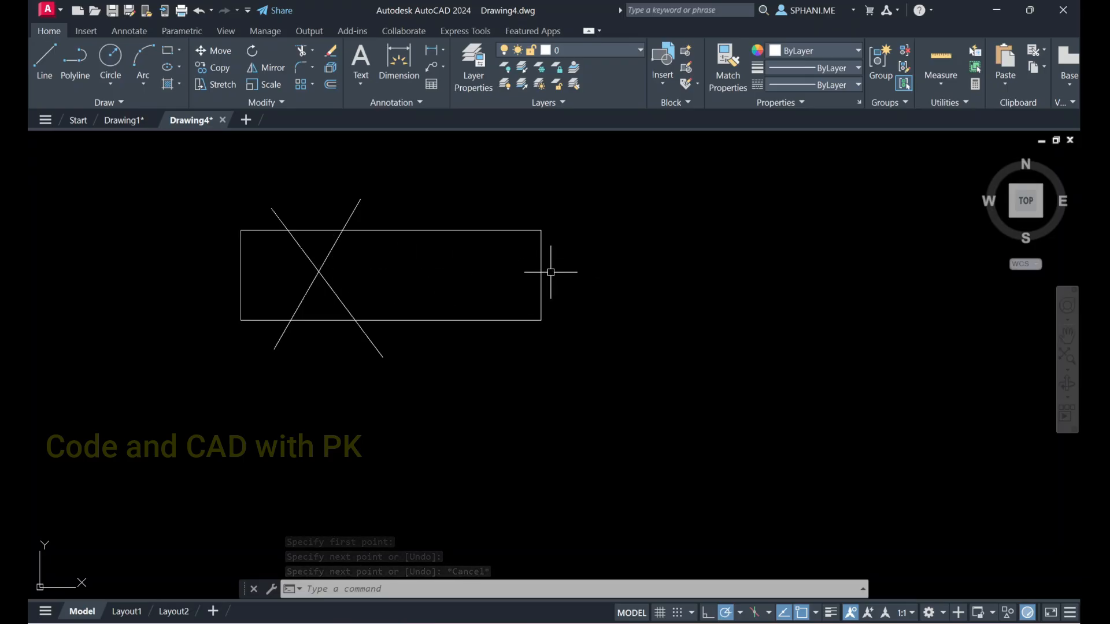
Stretch the crossed rectangle horizontally to the right by its right edge, selecting that edge with a crossing window
type("s")
key("Return")
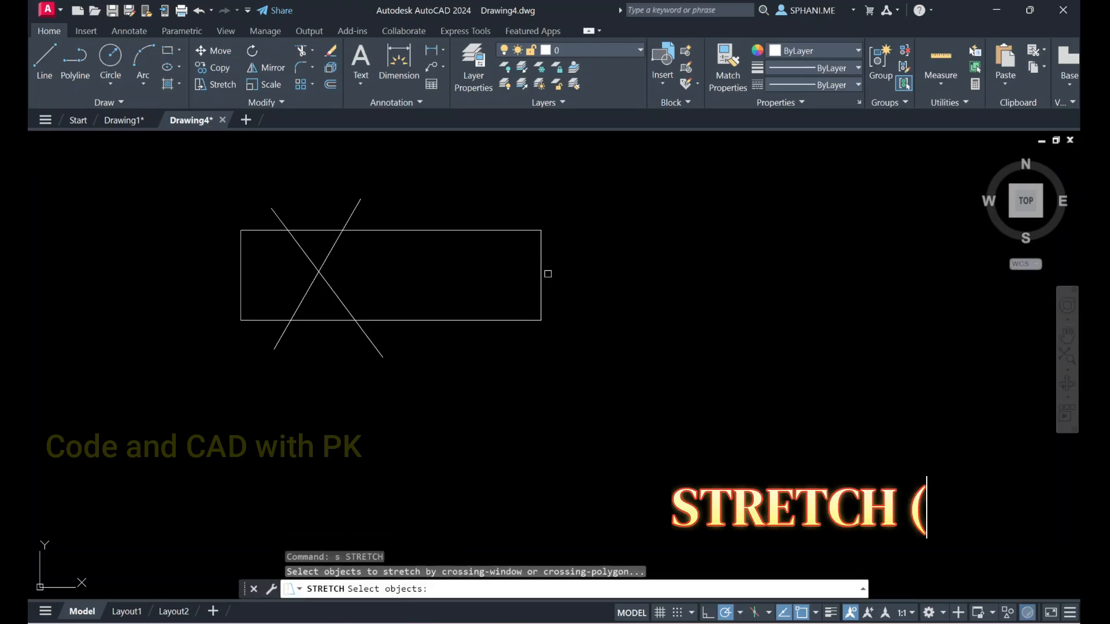
left_click(582, 205)
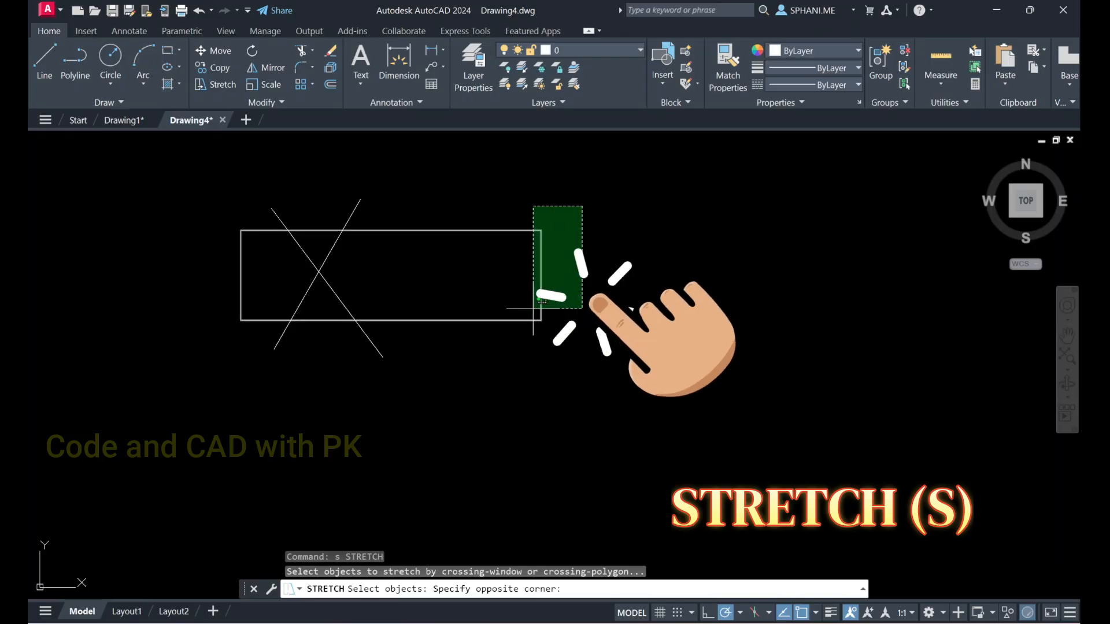
left_click(504, 347)
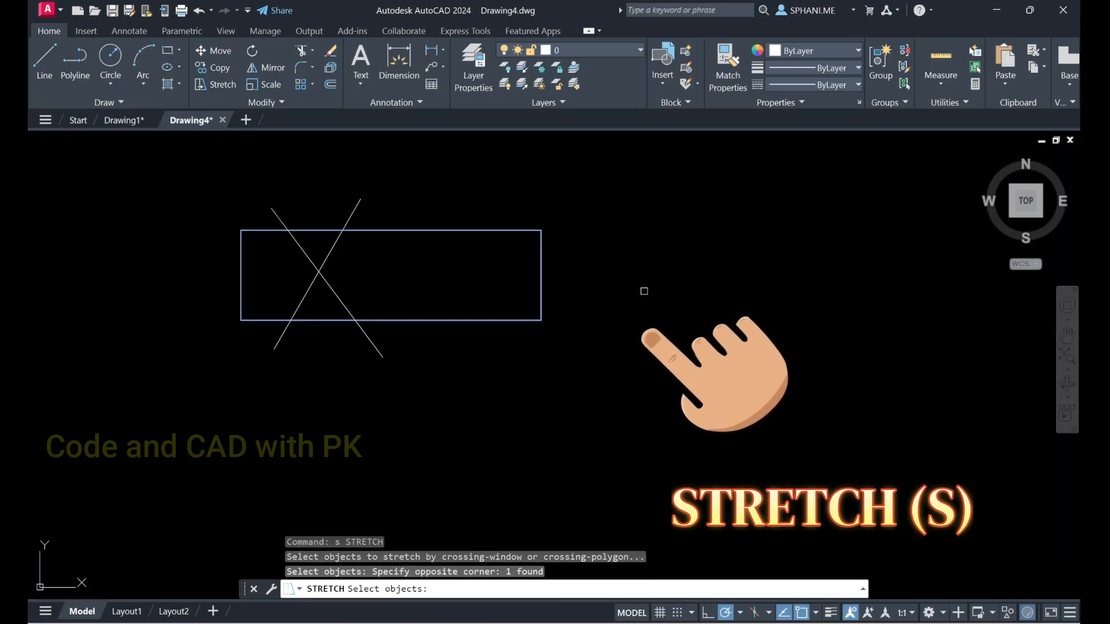
key("Return")
left_click(611, 291)
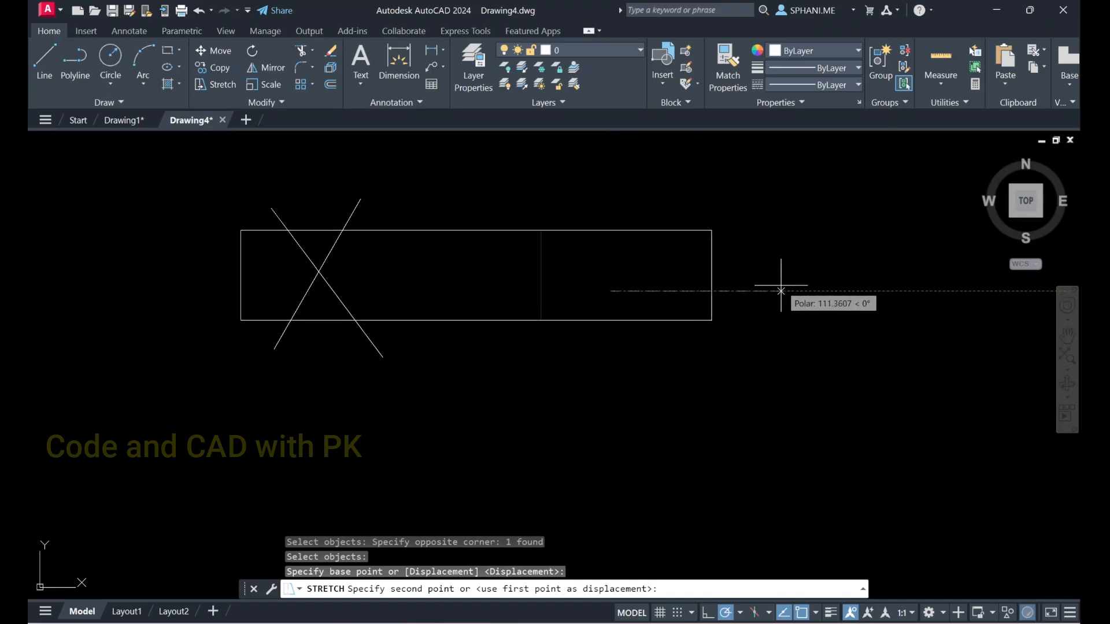
left_click(801, 291)
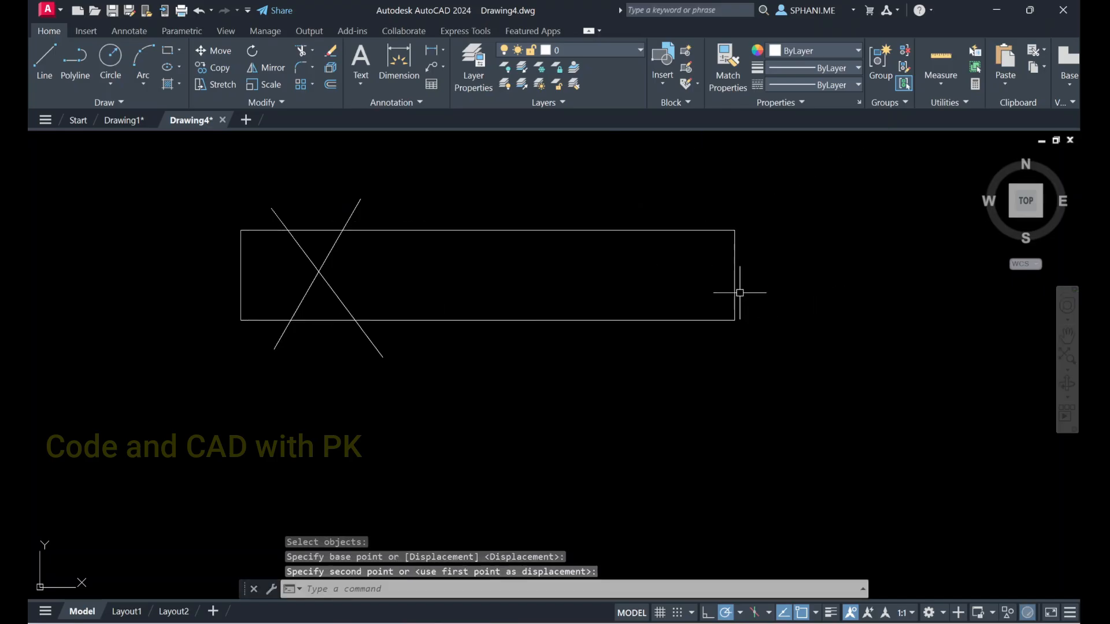
Draw an upright rectangle by two opposite corners in the empty area to the right of the crossed rectangle
middle_click_drag(551, 269, 461, 277)
scroll(551, 273, "down", 2)
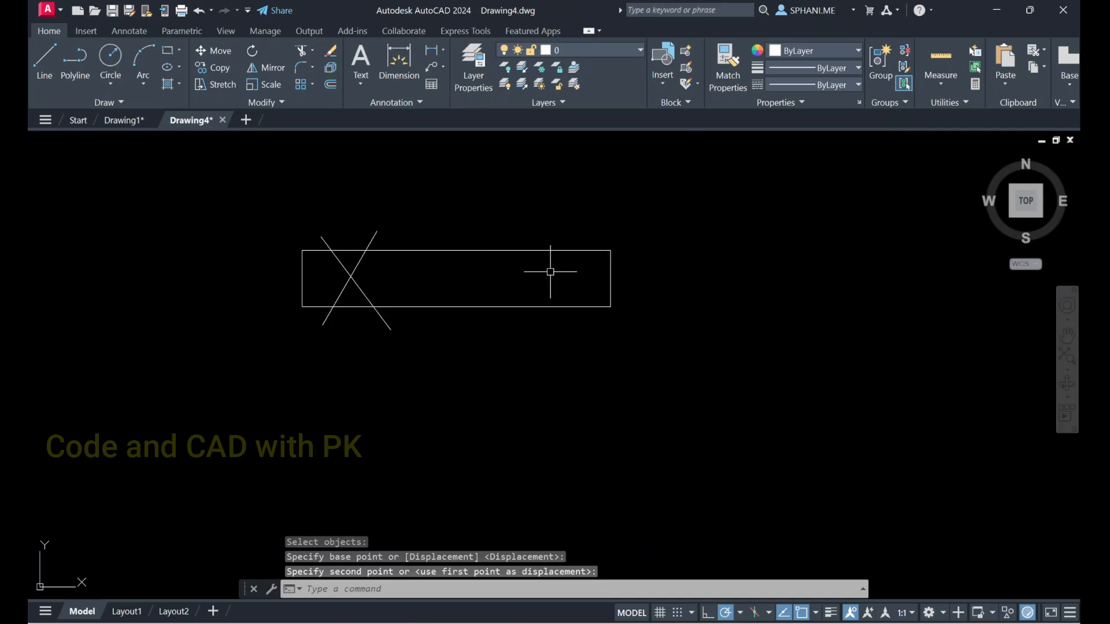
middle_click_drag(552, 271, 379, 270)
type("rec")
key("Return")
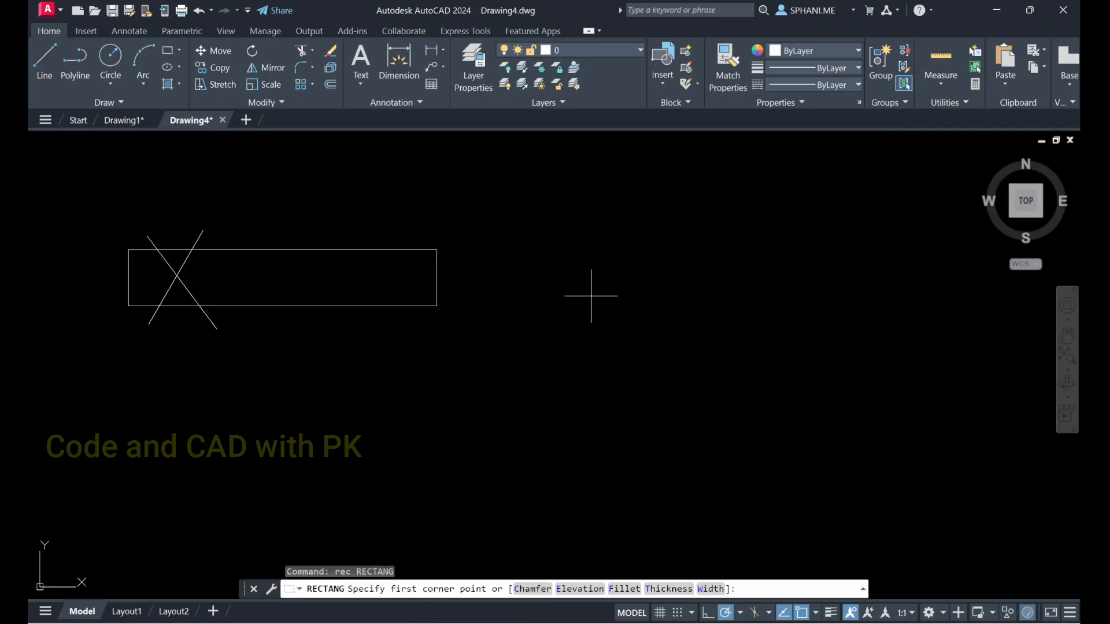
left_click(591, 296)
left_click(752, 491)
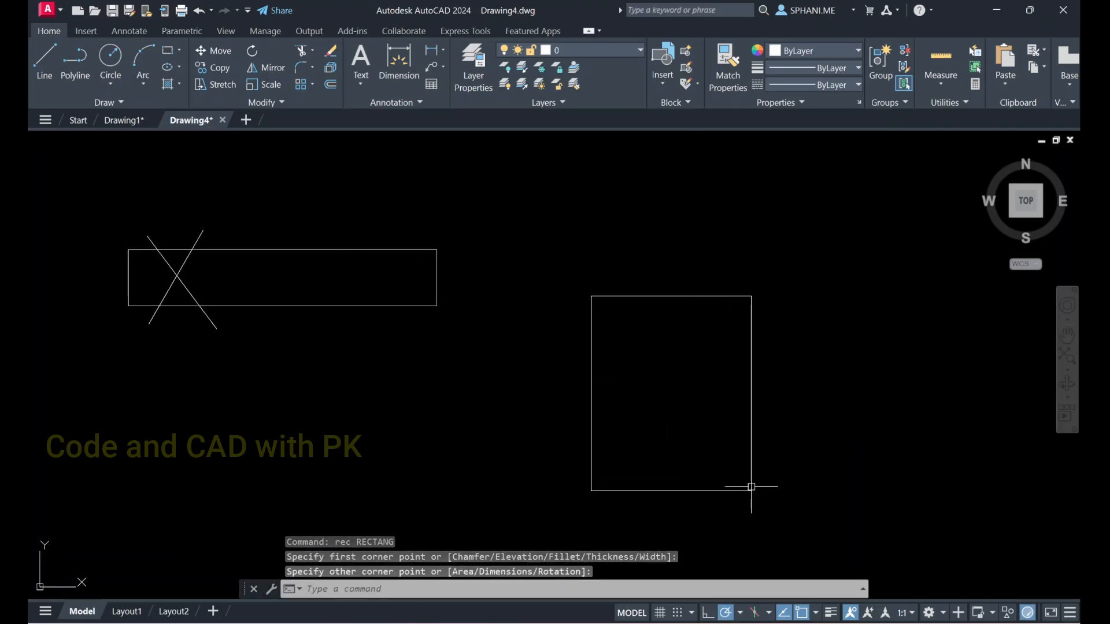
Stretch the upright rectangle upward by its top edge, selecting that edge with a crossing window
key("Escape")
type("s")
key("Return")
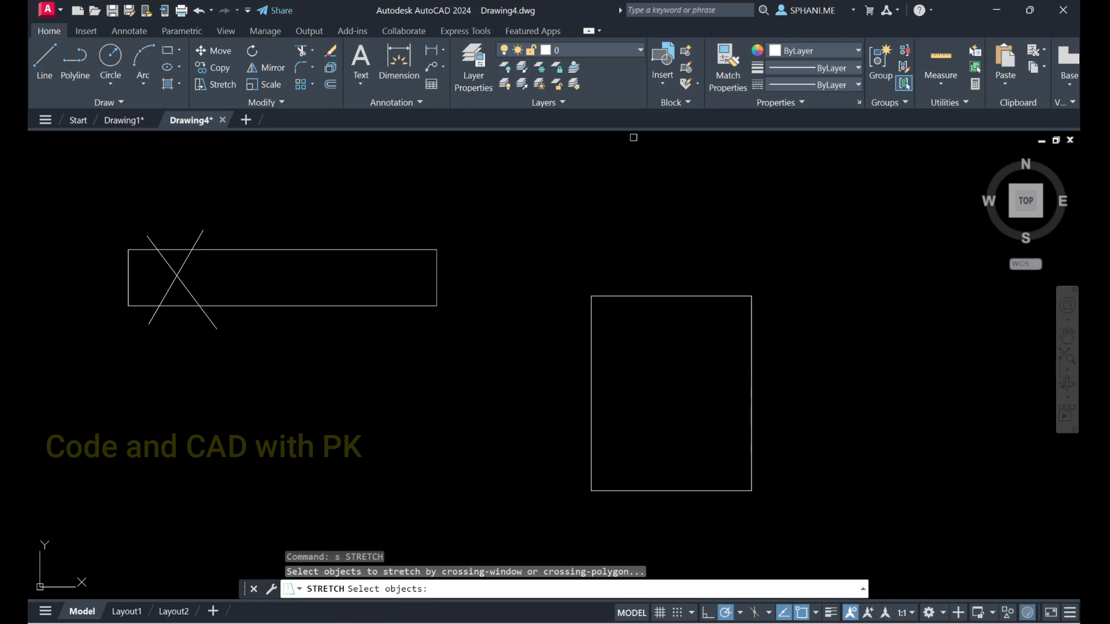
left_click(798, 341)
left_click(539, 259)
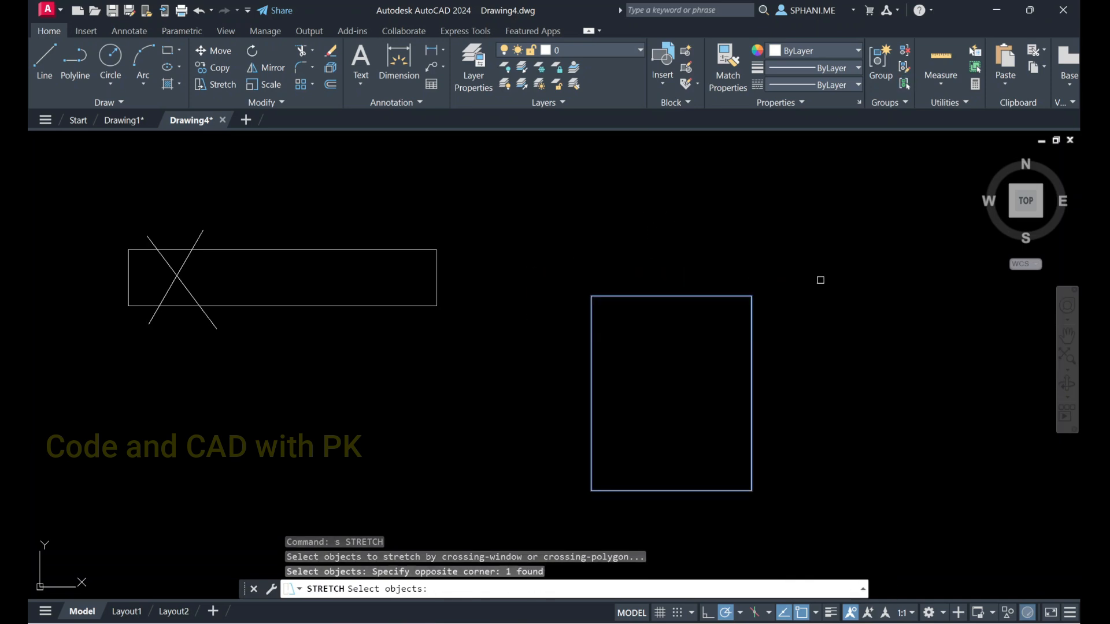
key("Return")
left_click(845, 284)
left_click(825, 167)
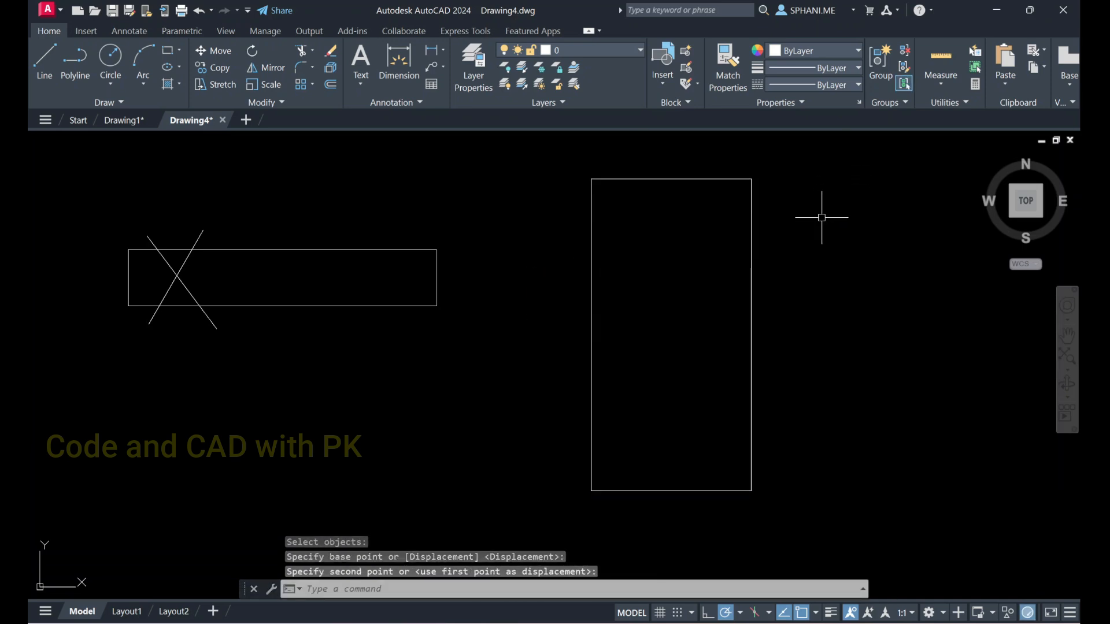
Stretch the same rectangle to the right by its right edge, using a crossing window over both right corners
key("Return")
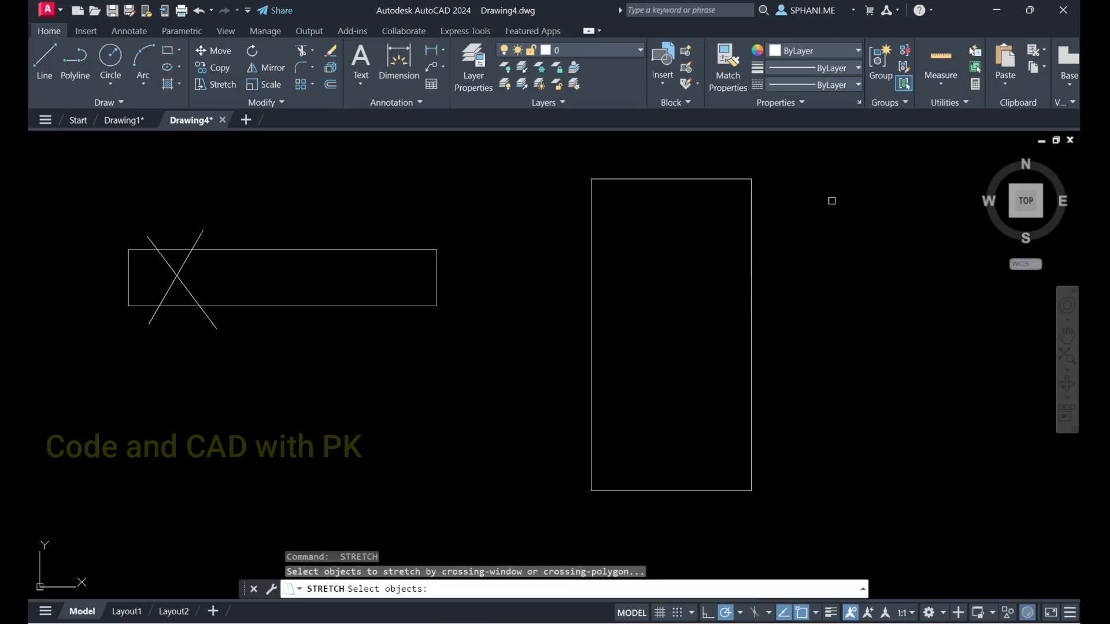
left_click(807, 155)
left_click(701, 525)
key("Return")
left_click(765, 521)
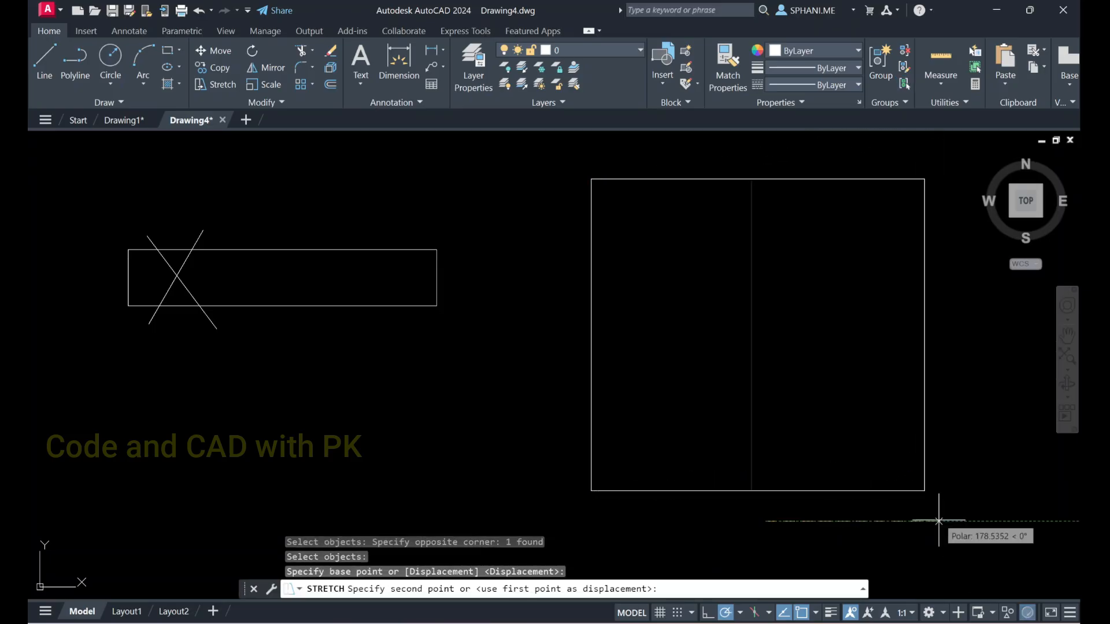
left_click(975, 523)
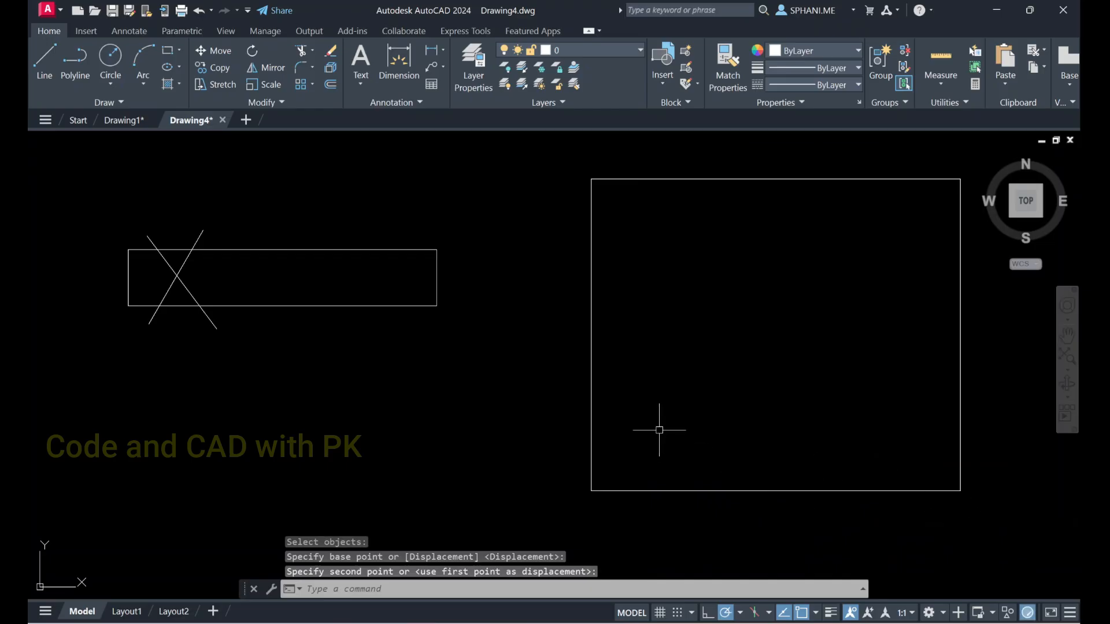
Zoom to the extents of the drawing with both rectangles
type("z")
key("Return")
type("e")
key("Return")
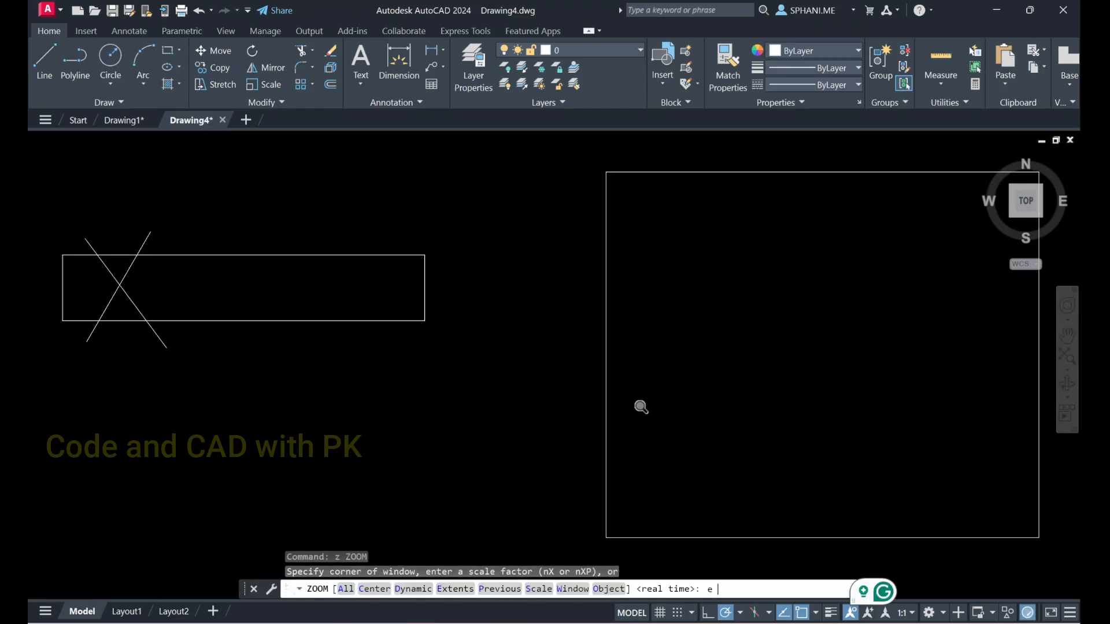
left_click(269, 101)
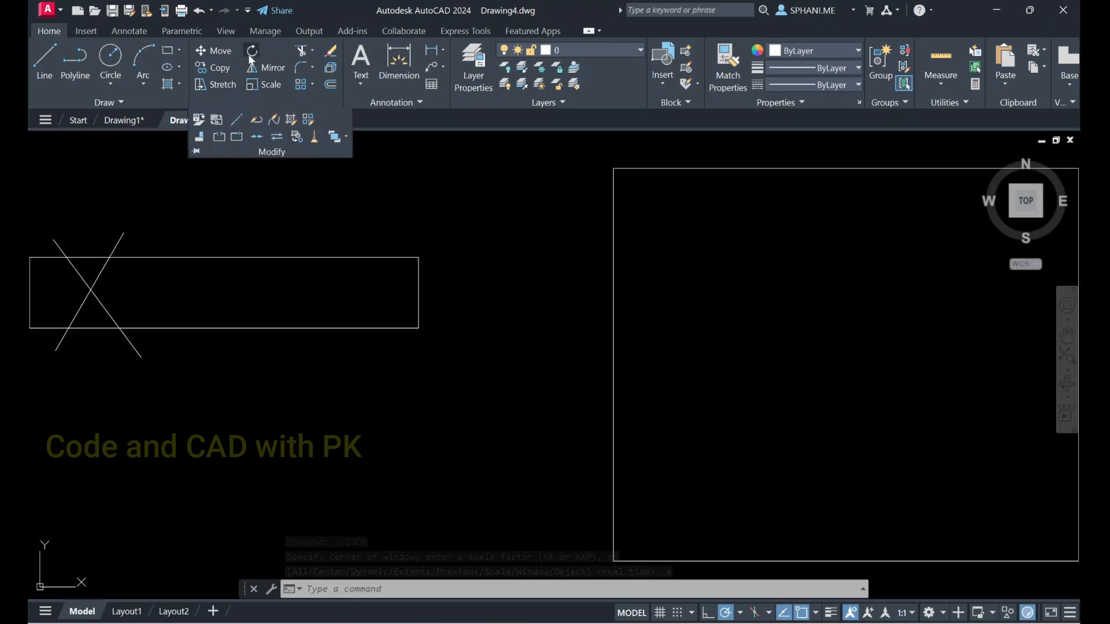
key("Escape")
left_click(450, 269)
left_click(424, 293)
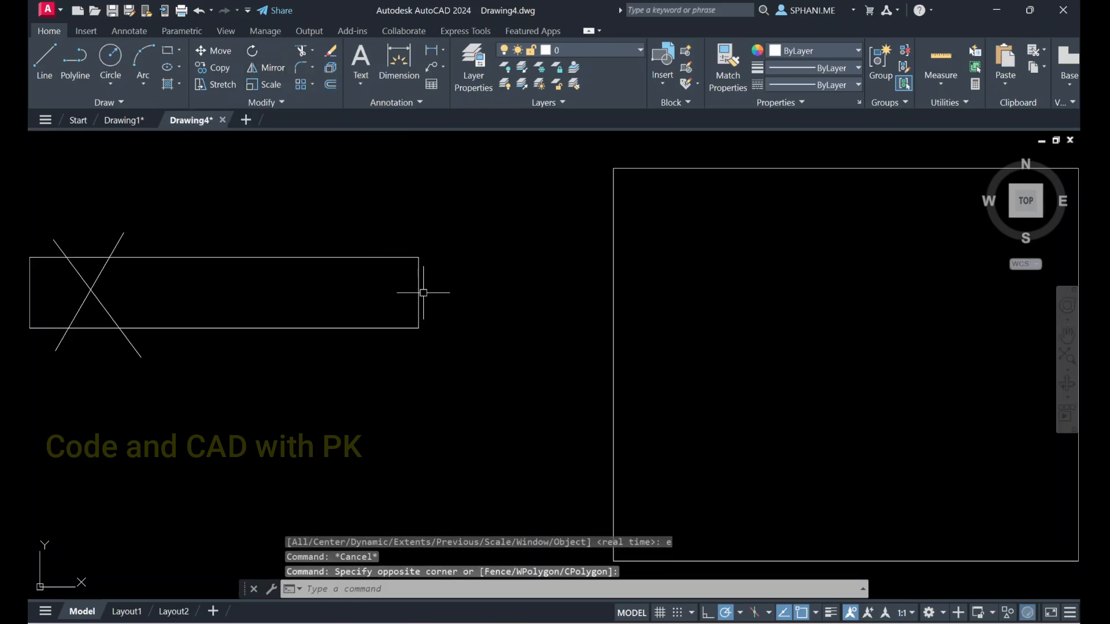
key("Escape")
key("Escape")
type("e")
key("Return")
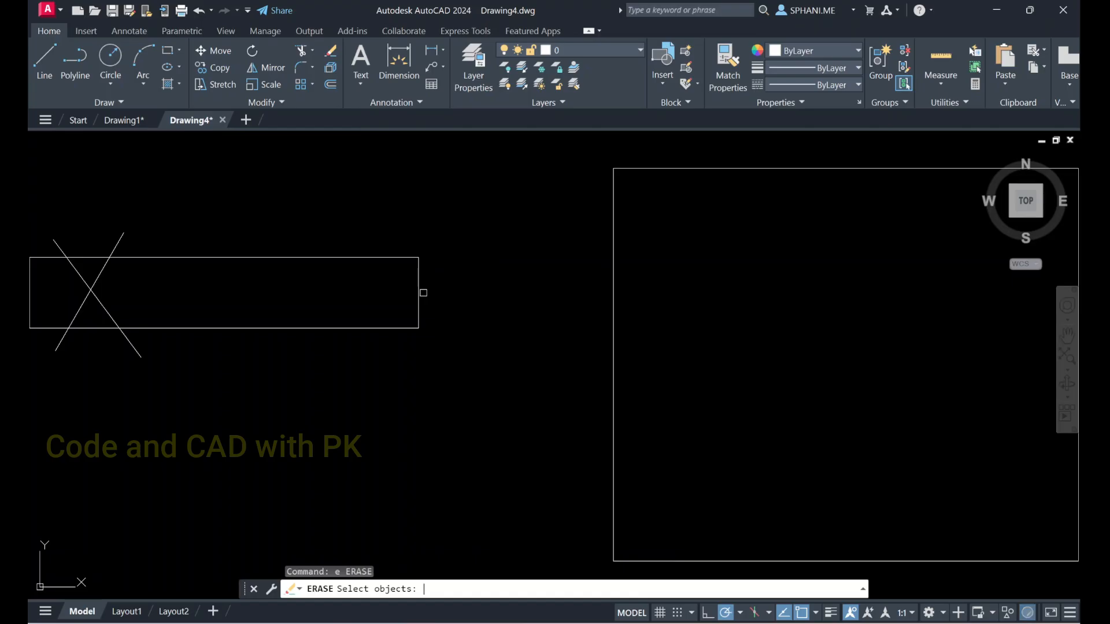
type("all")
key("Return")
key("Escape")
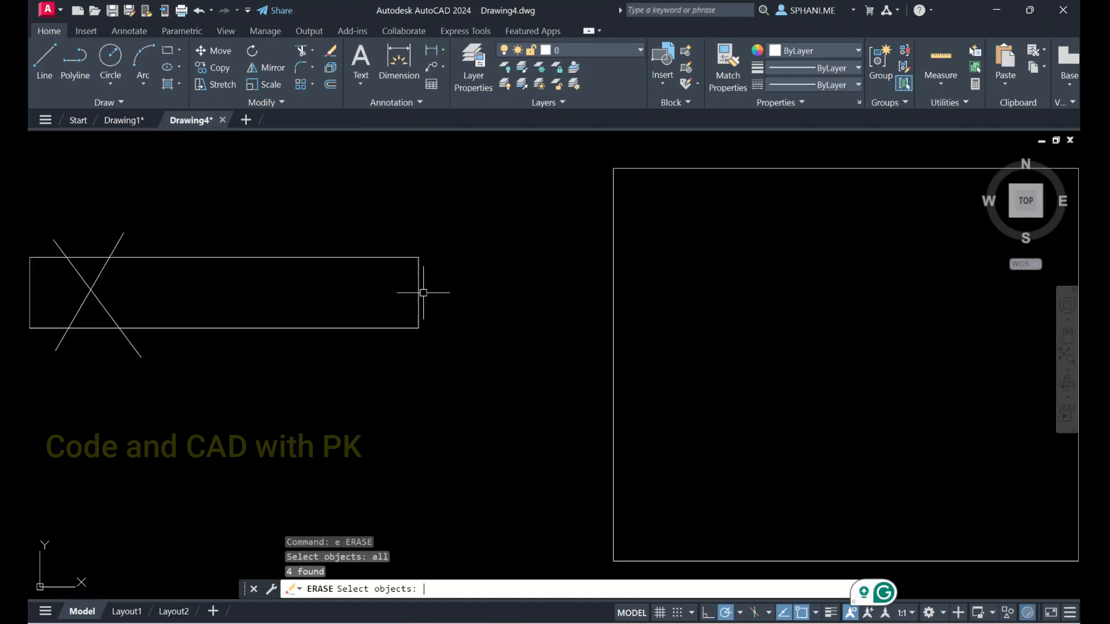
key("Escape")
Erase both rectangles and the two diagonal lines using the All selection option
type("E")
key("Return")
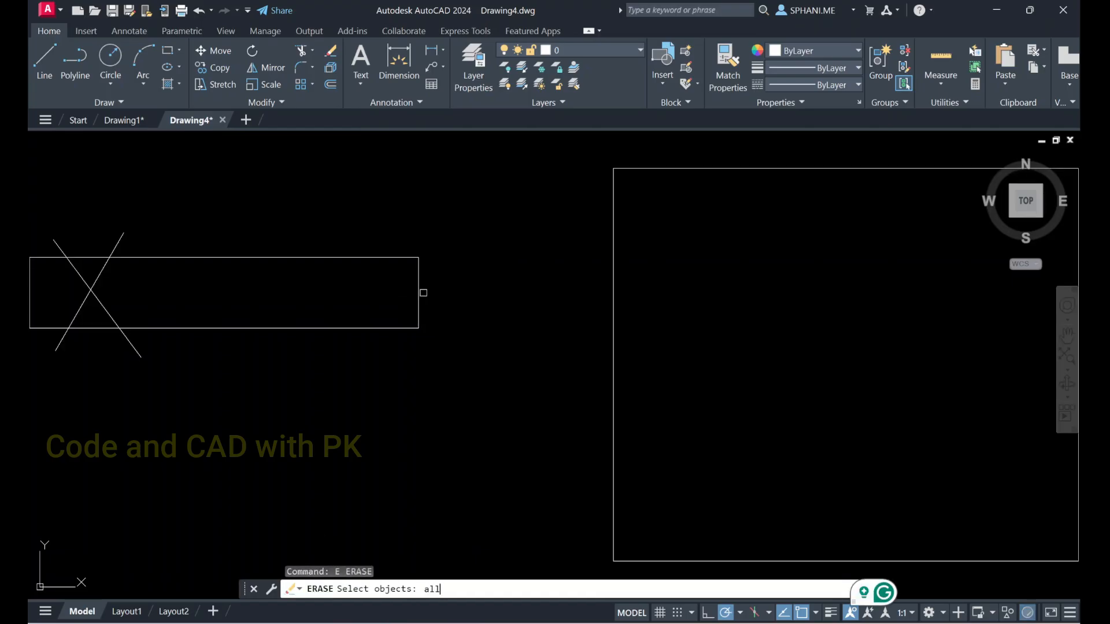
type("all")
key("Return")
key("Return")
key("Escape")
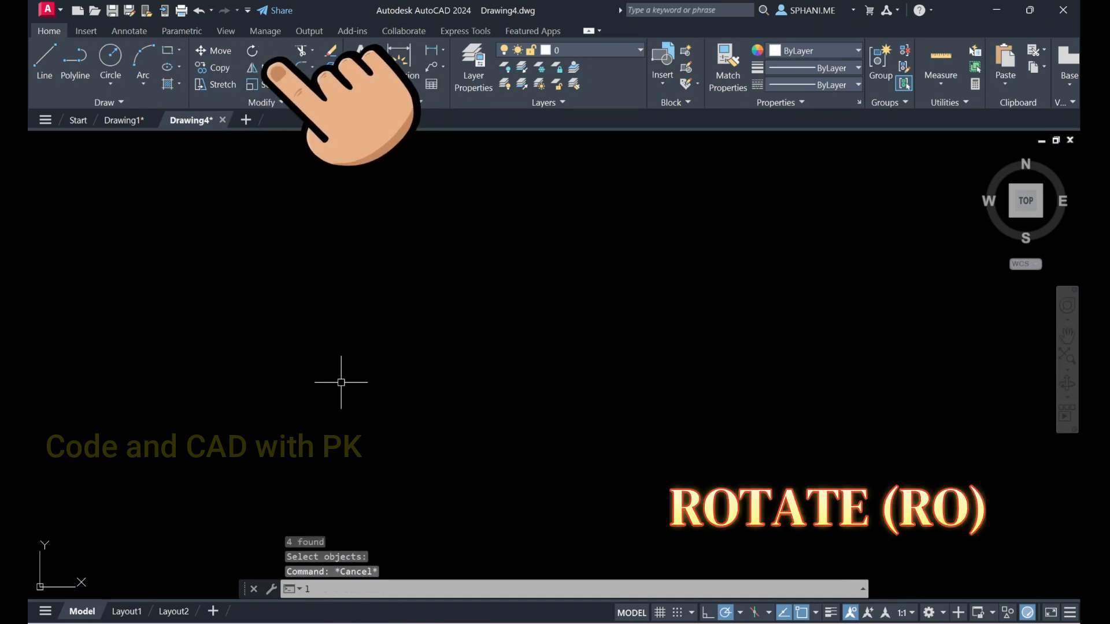
Draw a single long horizontal line across the middle of the empty drawing
key("Return")
left_click(282, 404)
left_click(662, 405)
key("Escape")
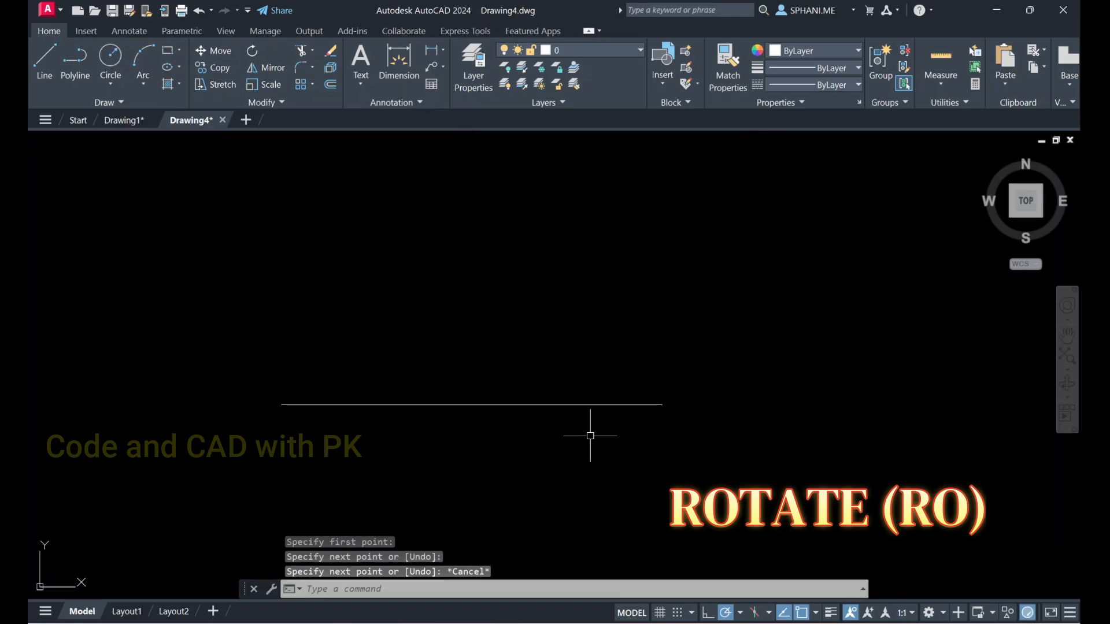
left_click(252, 53)
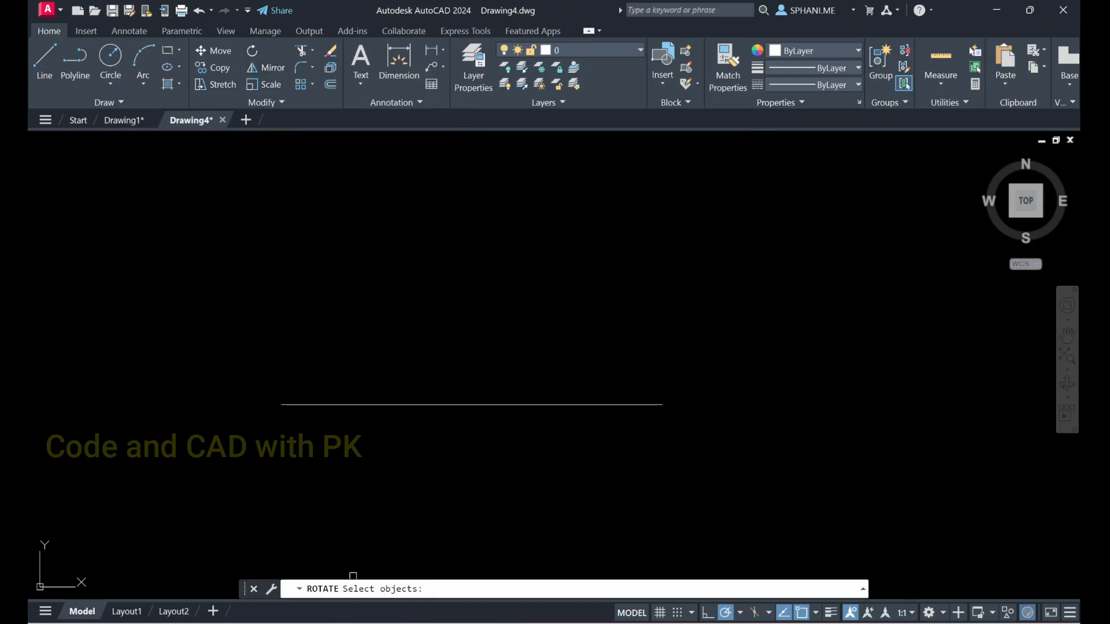
key("Escape")
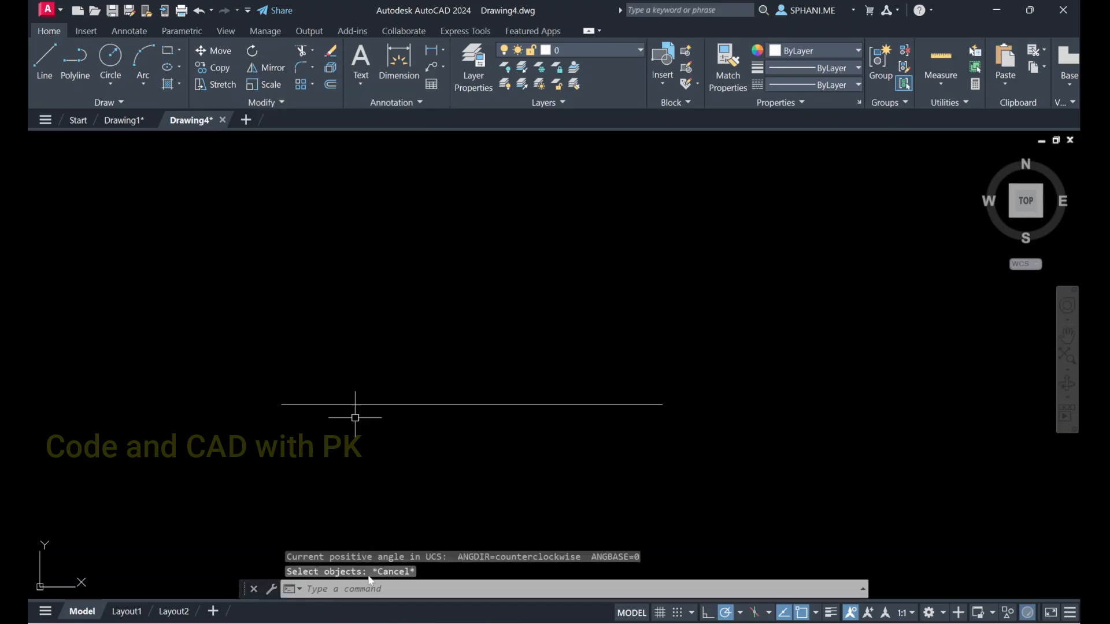
left_click(408, 589)
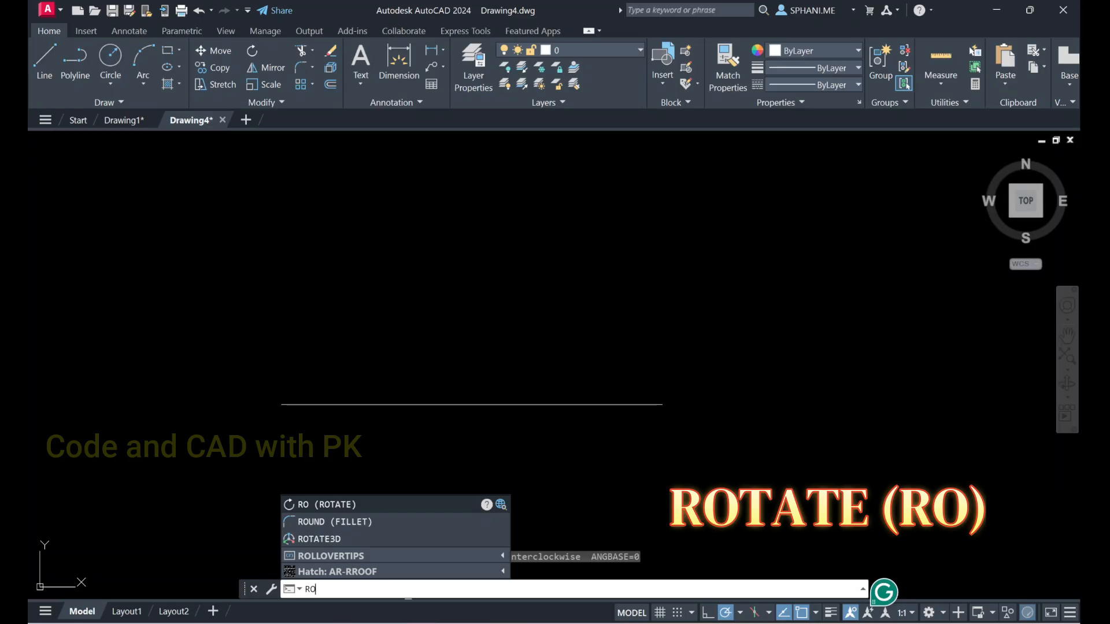
key("Down")
key("Down")
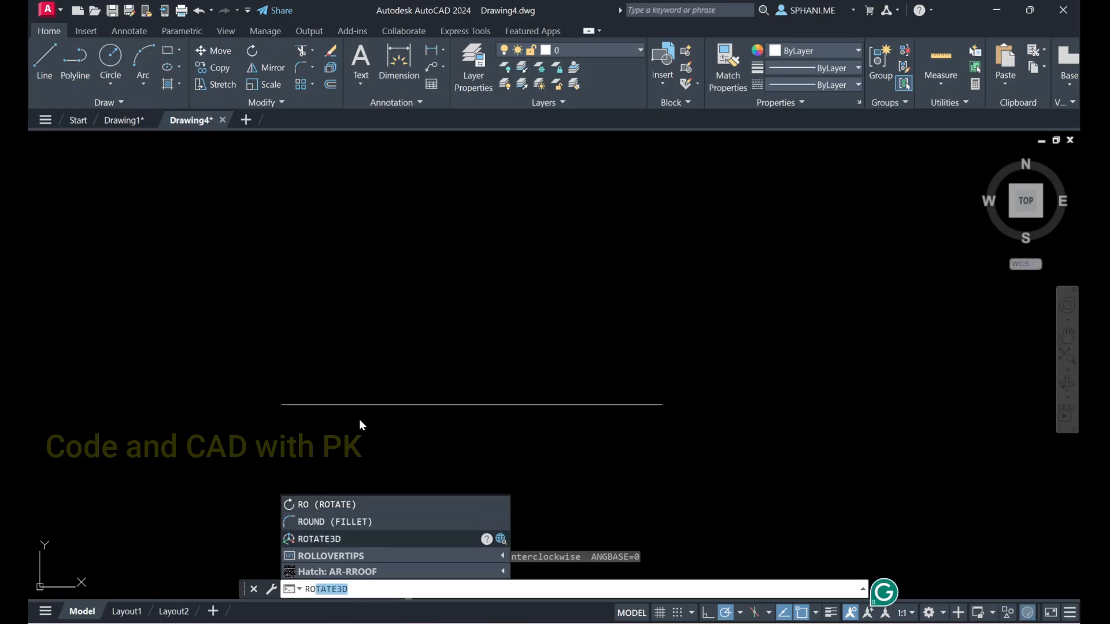
Rotate a copy of the horizontal line by 45° about its left endpoint, keeping the original with the Copy option
double_click(409, 592)
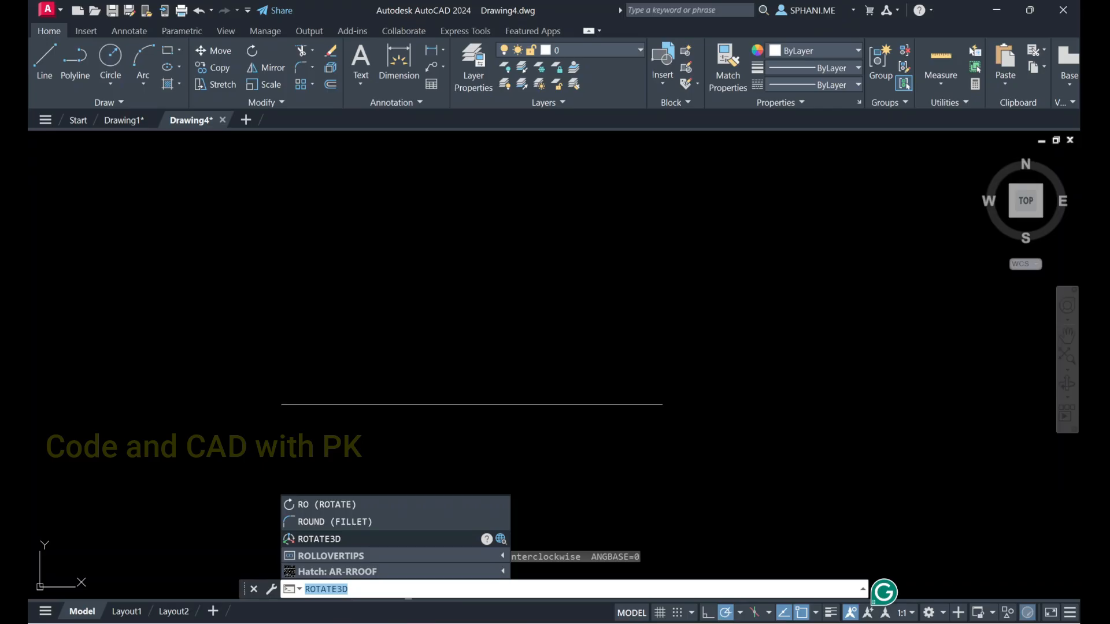
type("ro")
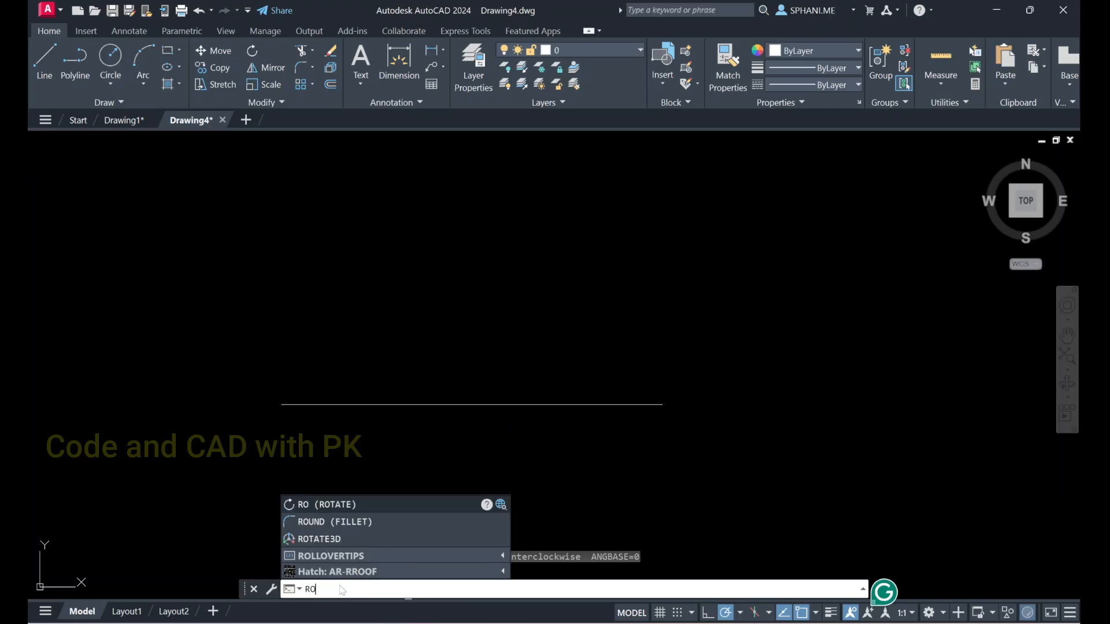
key("Return")
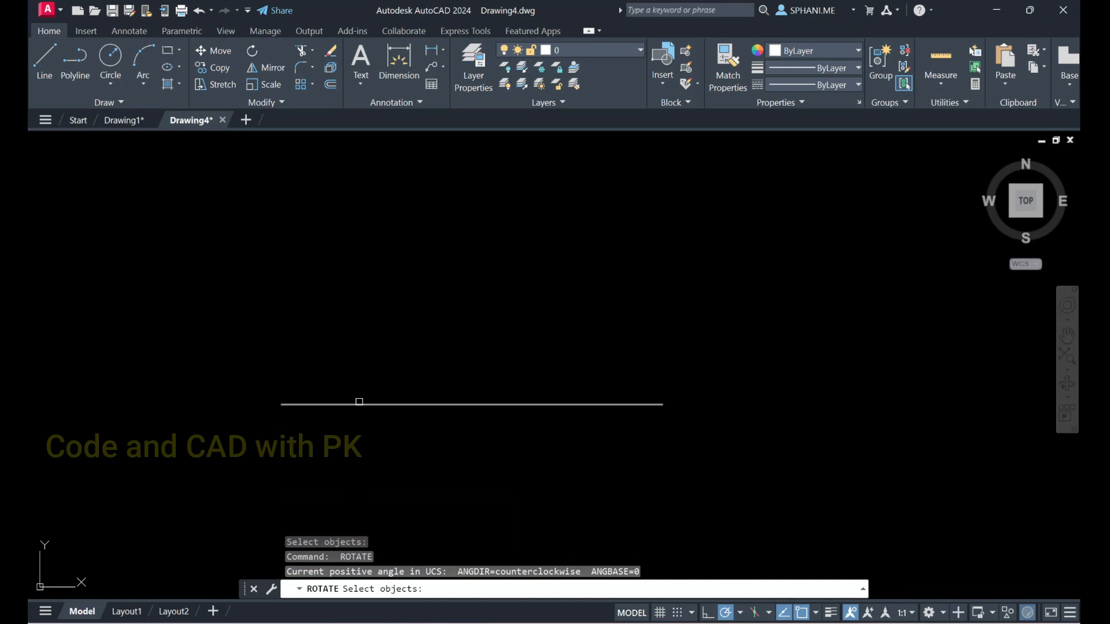
left_click(359, 403)
key("Return")
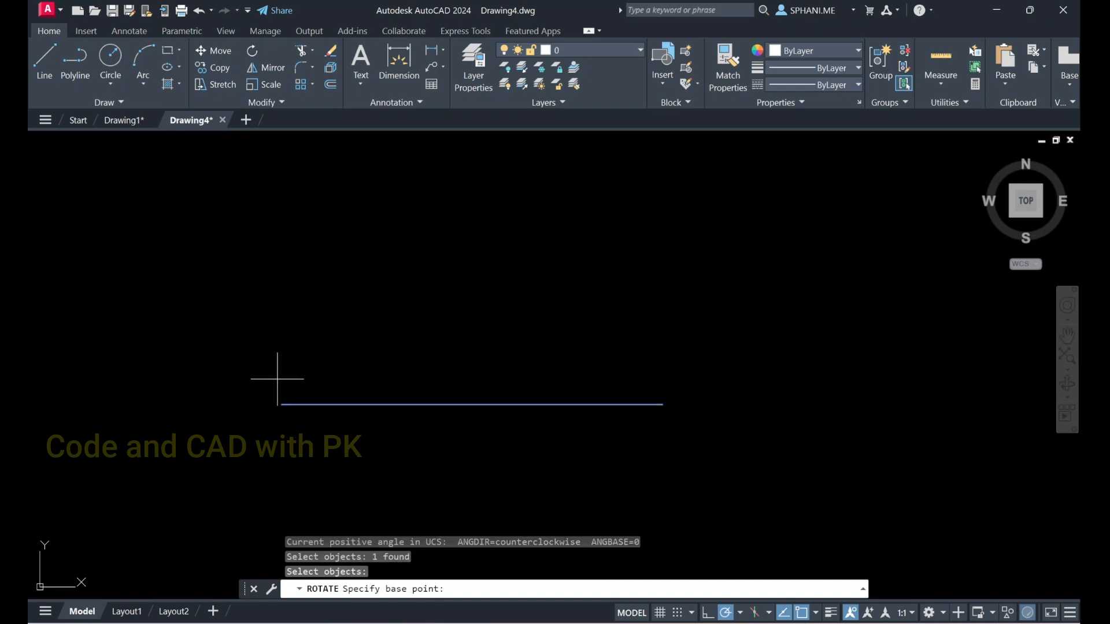
left_click(282, 405)
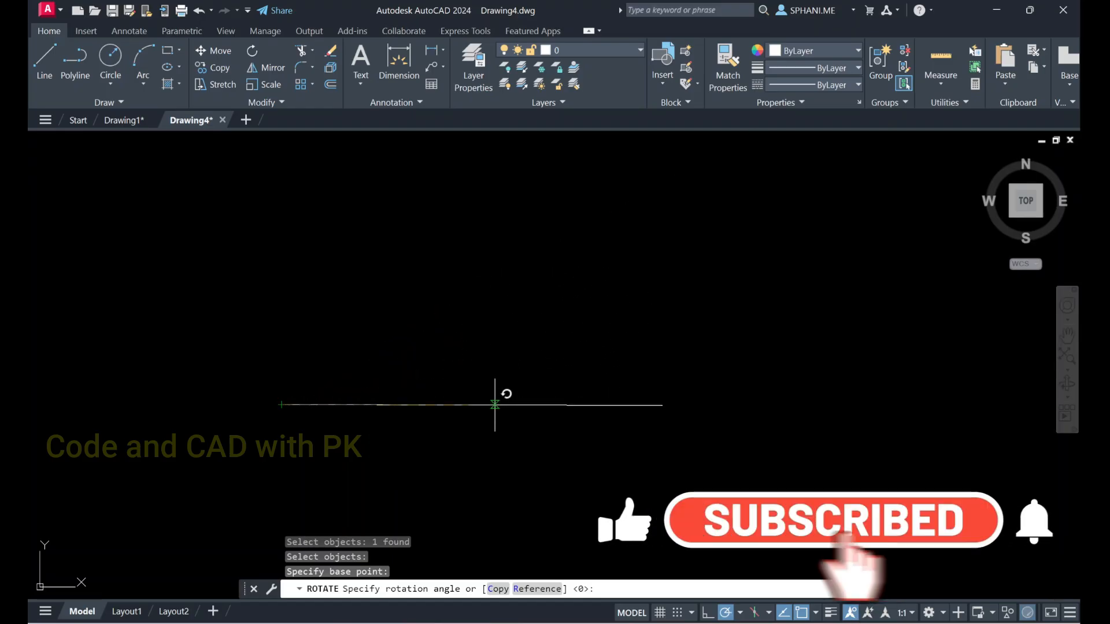
left_click(498, 589)
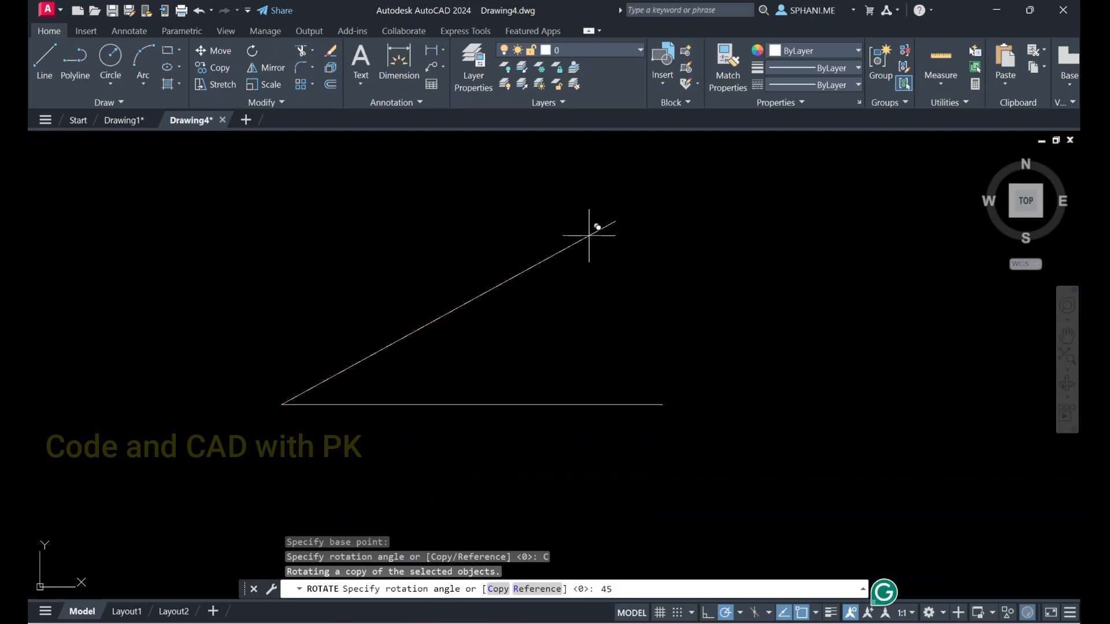
key("Return")
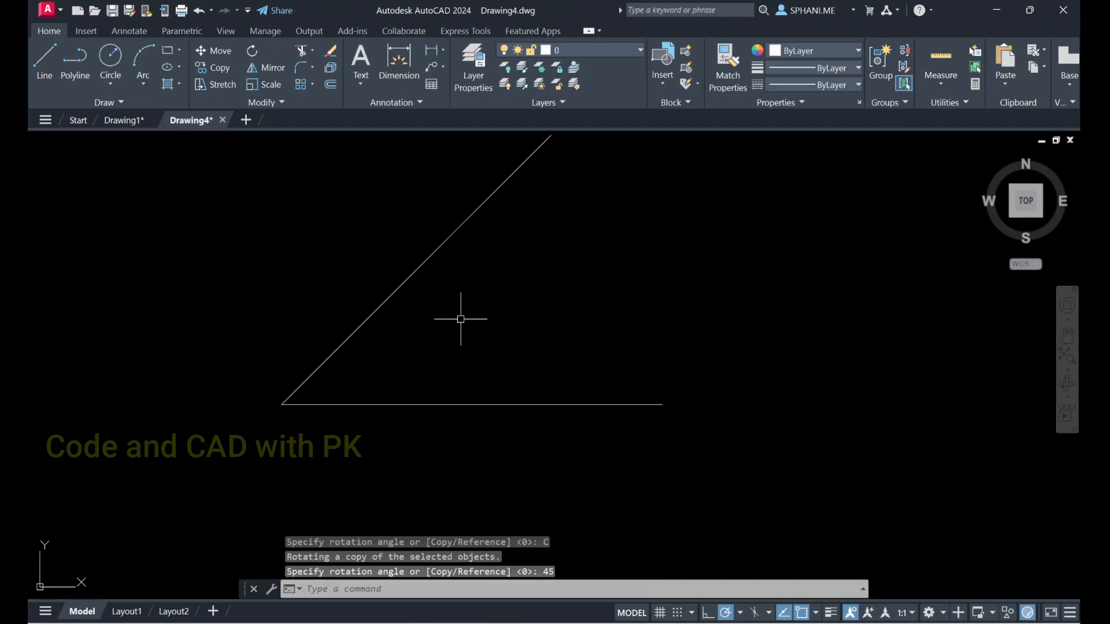
Add an angular dimension between the inclined line and the horizontal line, placing its arc inside the angle
type("d")
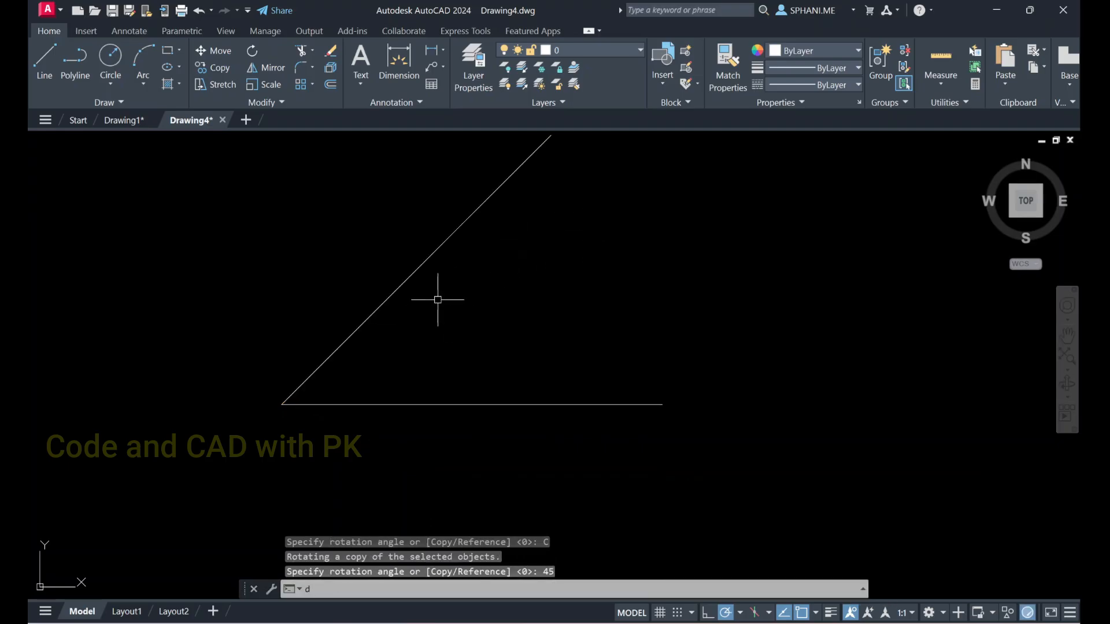
type("imang")
key("Return")
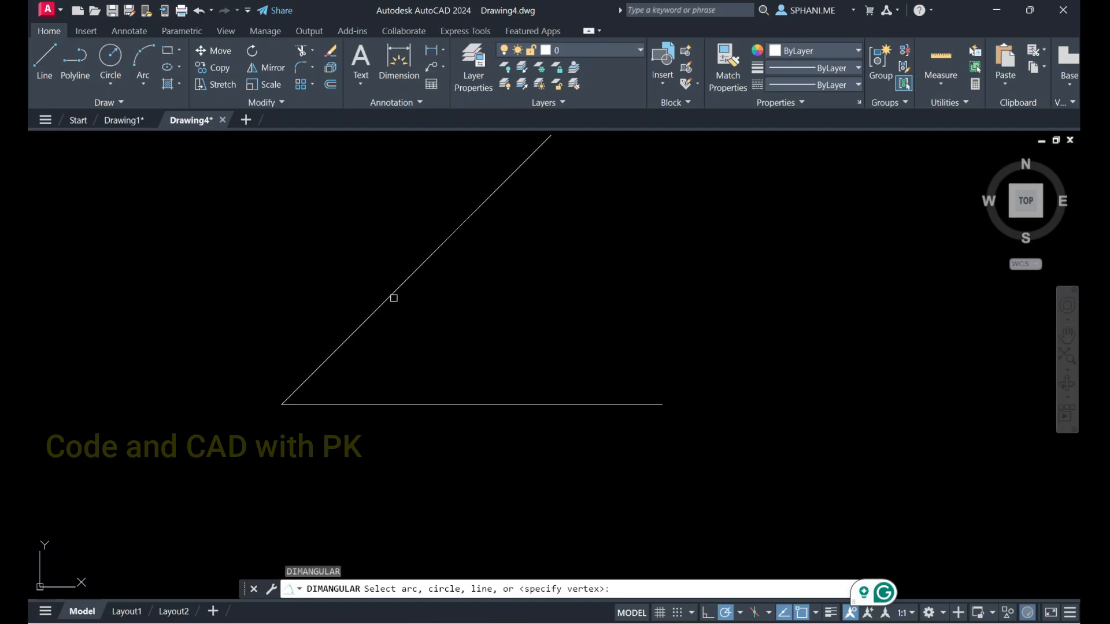
left_click(391, 303)
left_click(410, 408)
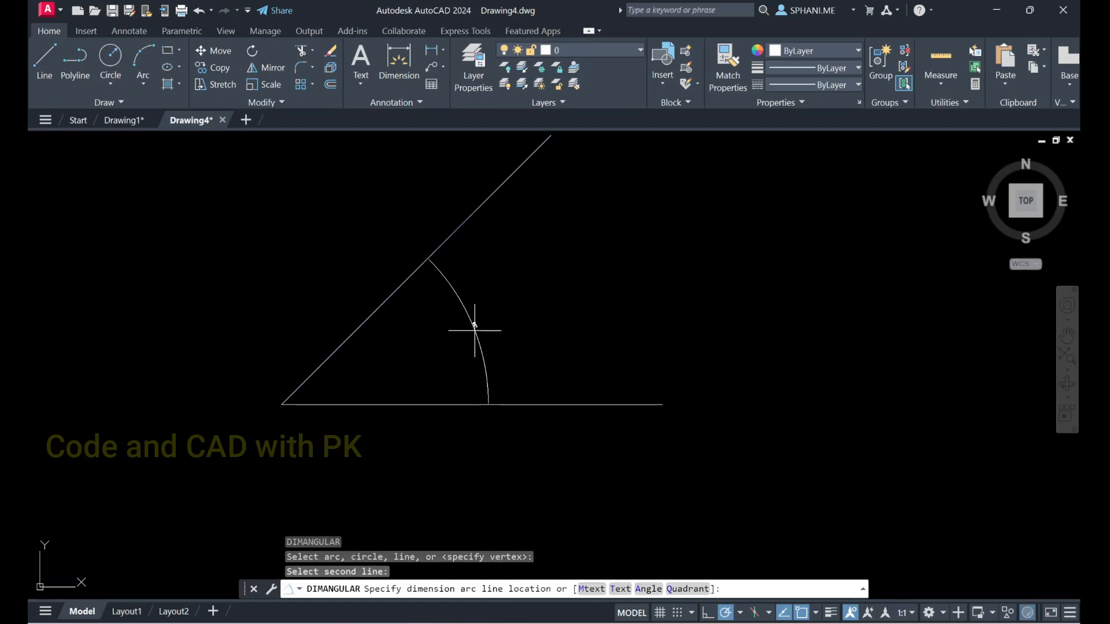
left_click(478, 323)
scroll(472, 322, "up", 6)
scroll(473, 322, "down", 5)
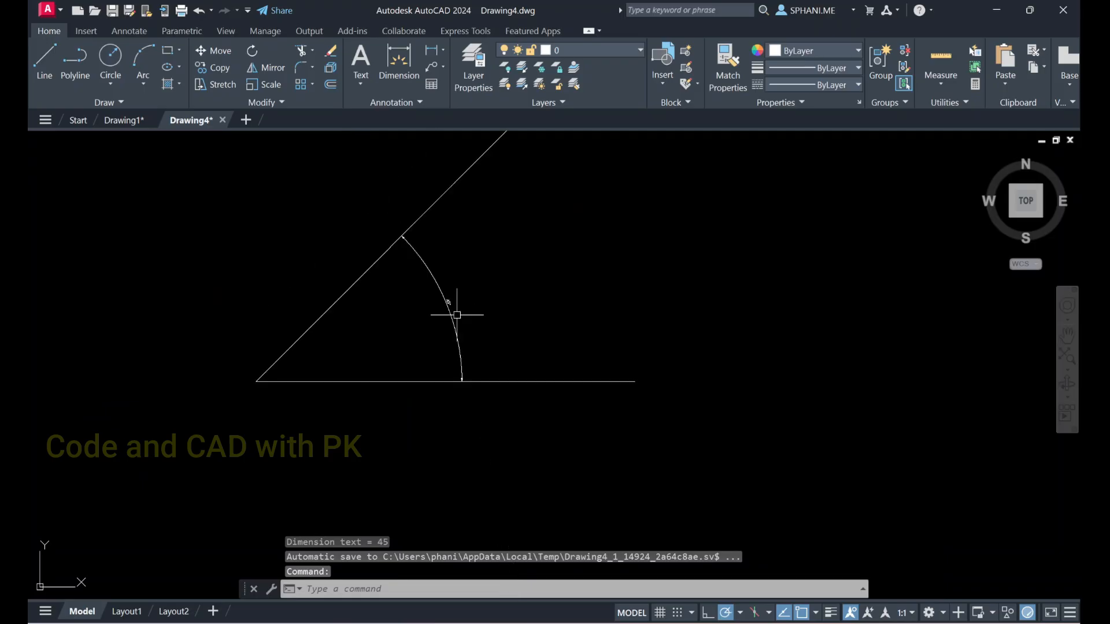
Erase the angular dimension between the two lines and zoom to the drawing's extents
left_click(454, 315)
left_click(433, 301)
type("e")
key("Return")
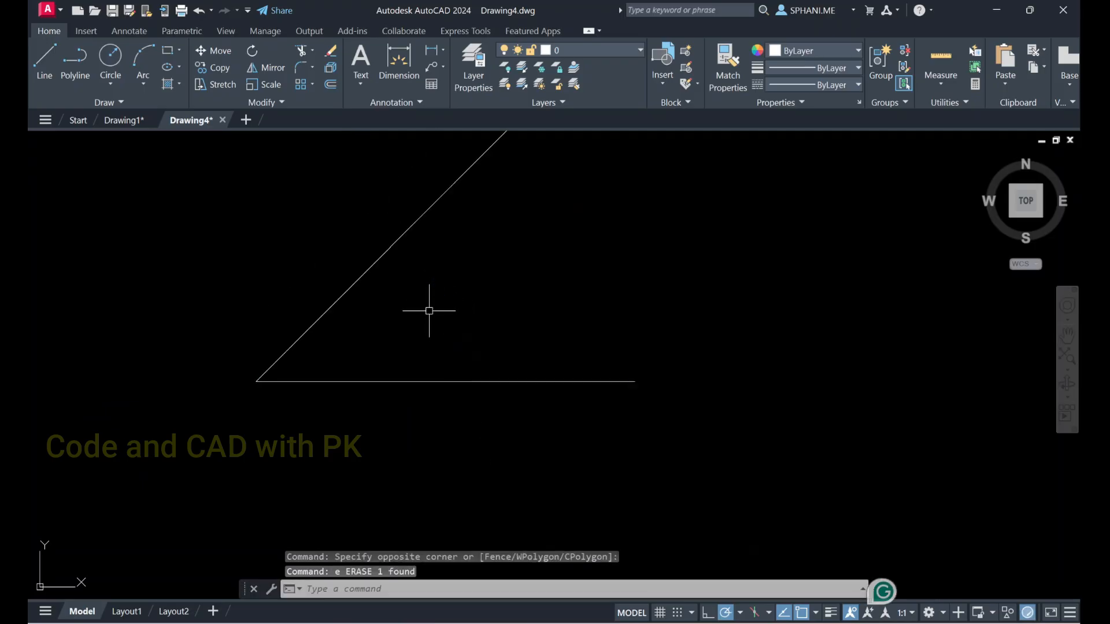
type("z")
key("Return")
type("e")
key("Return")
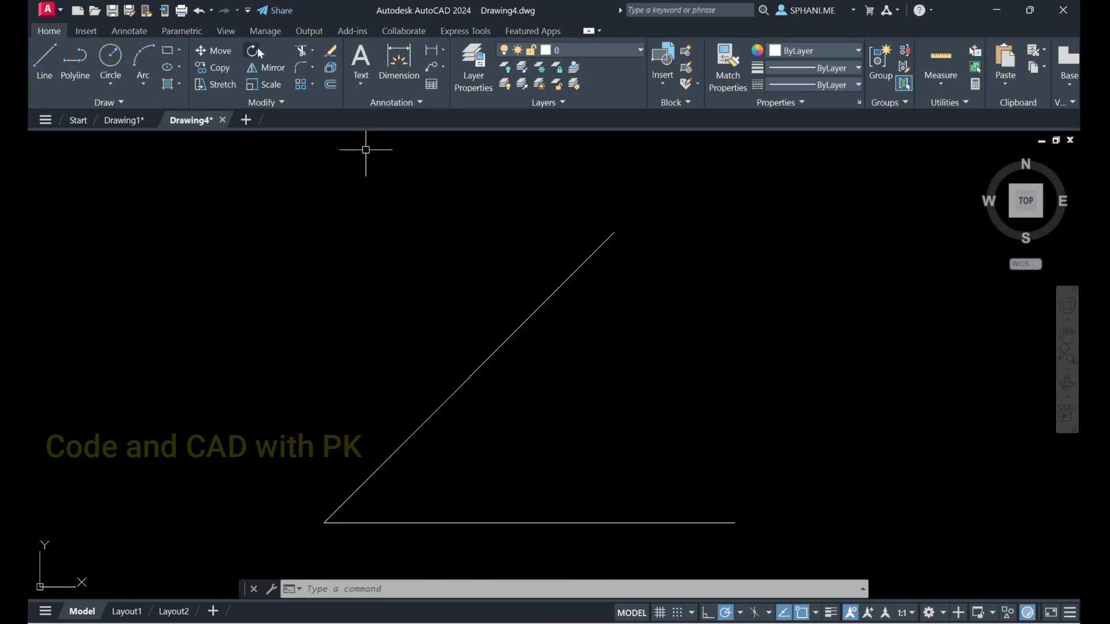
Erase the inclined line and the horizontal line together using a crossing selection
left_click(466, 559)
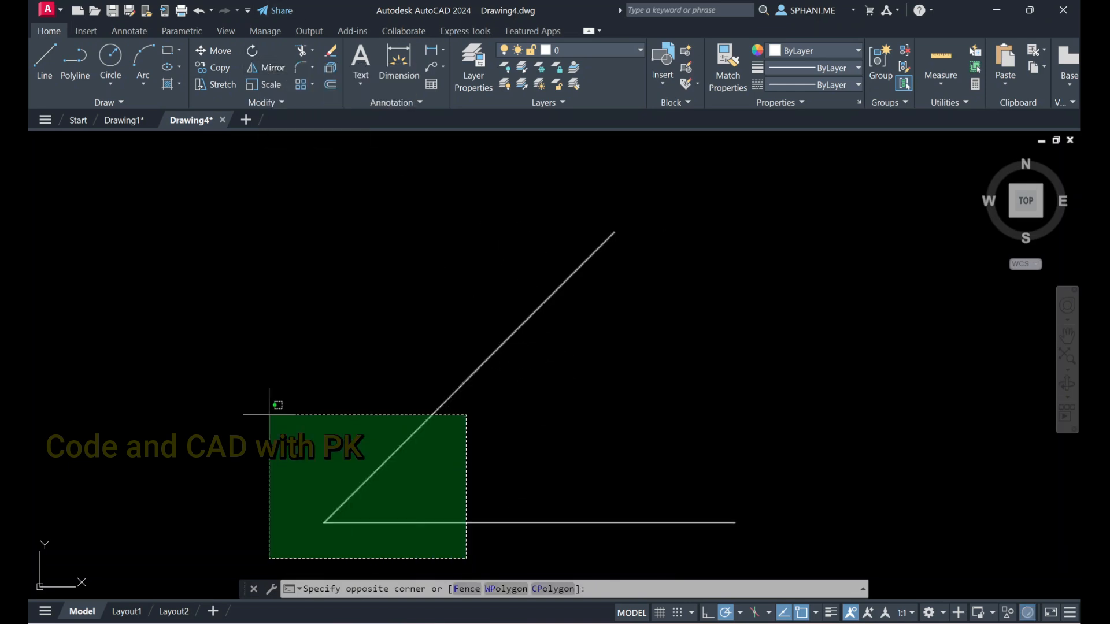
left_click(270, 406)
key("Return")
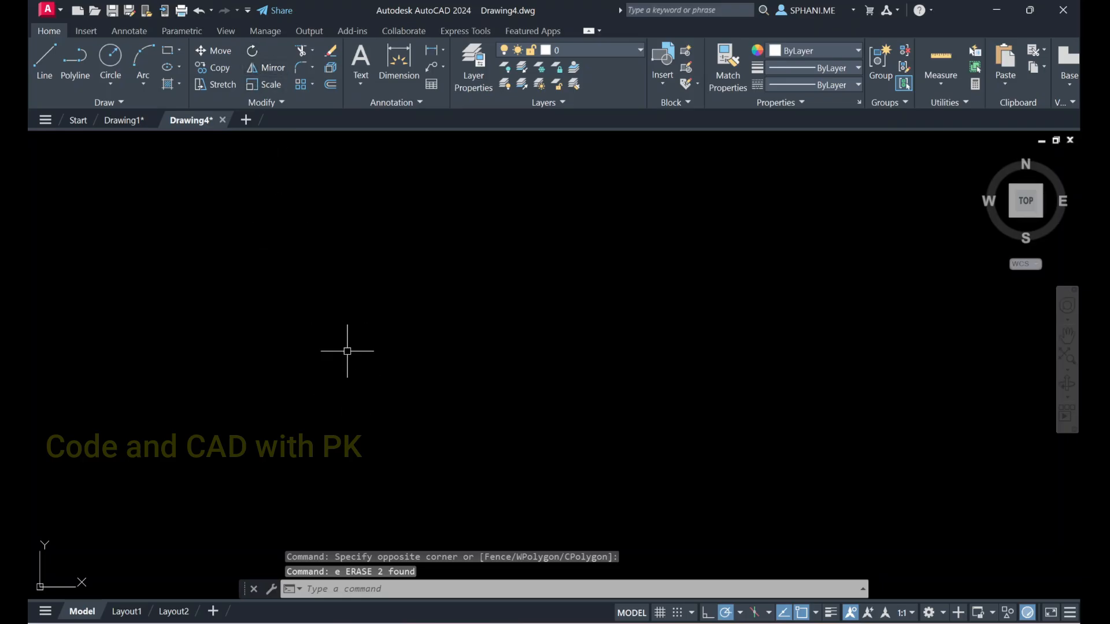
Draw a tall right-angled triangle from three lines, with its vertical side on the right and a horizontal base
type("l")
key("Return")
left_click(372, 251)
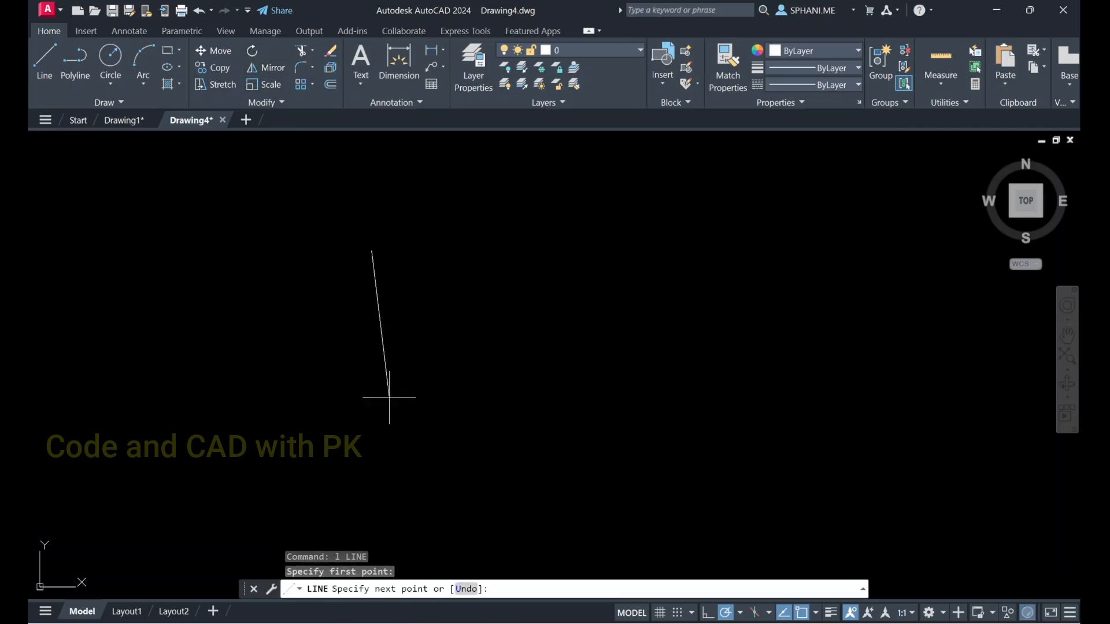
left_click(372, 501)
left_click(238, 502)
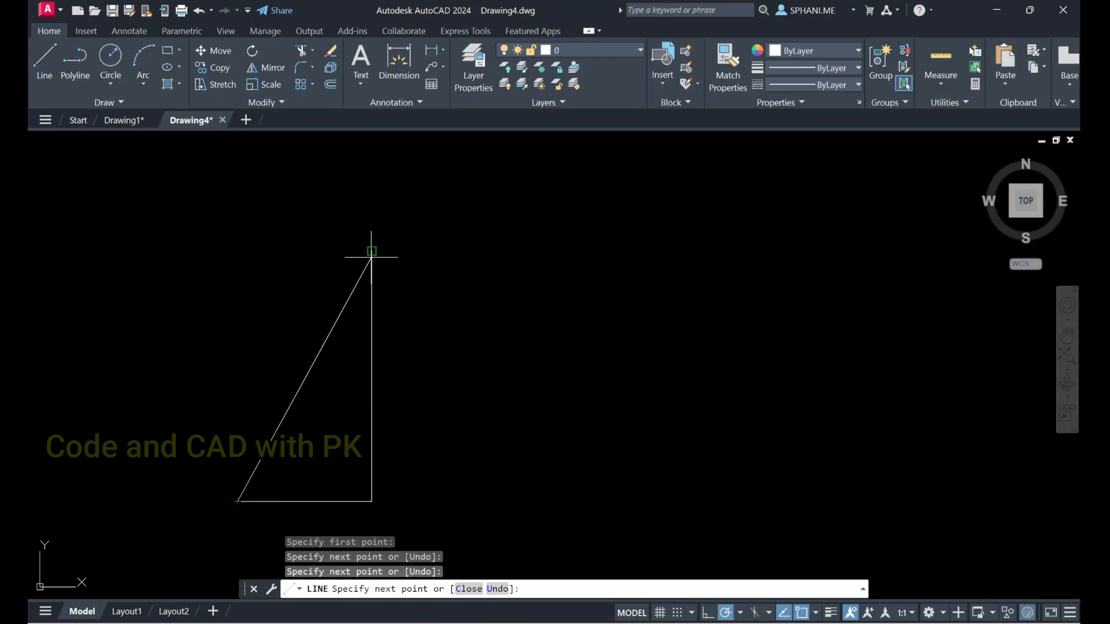
left_click(372, 251)
key("Escape")
Draw a vertical line just right of the triangle, extending above and below it
middle_click_drag(388, 314, 389, 279)
type("l")
key("Return")
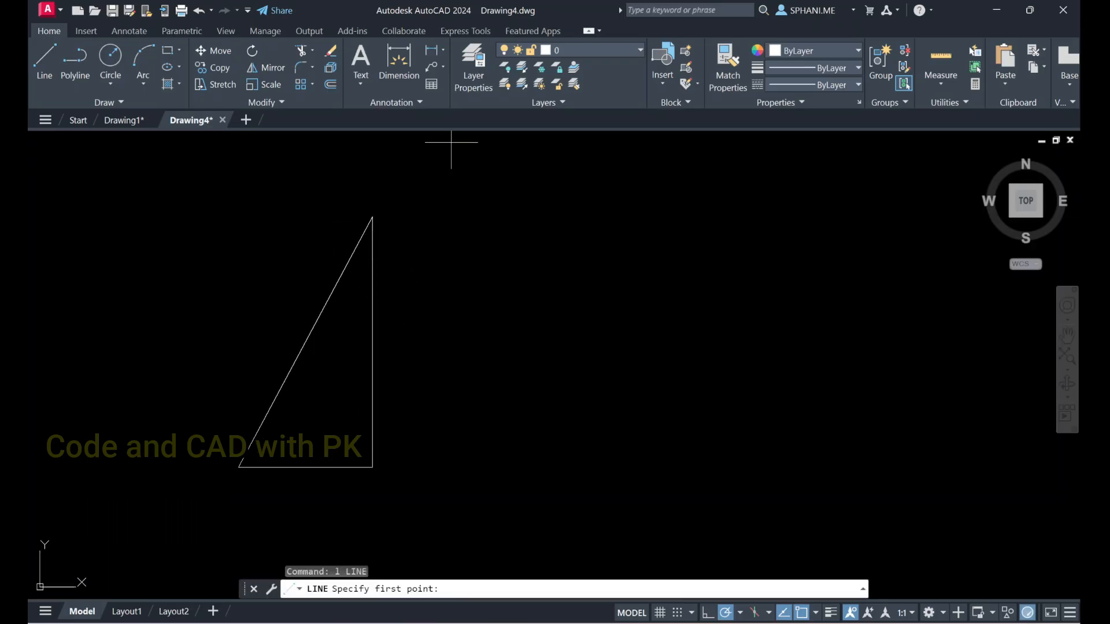
left_click(439, 162)
left_click(438, 545)
key("Escape")
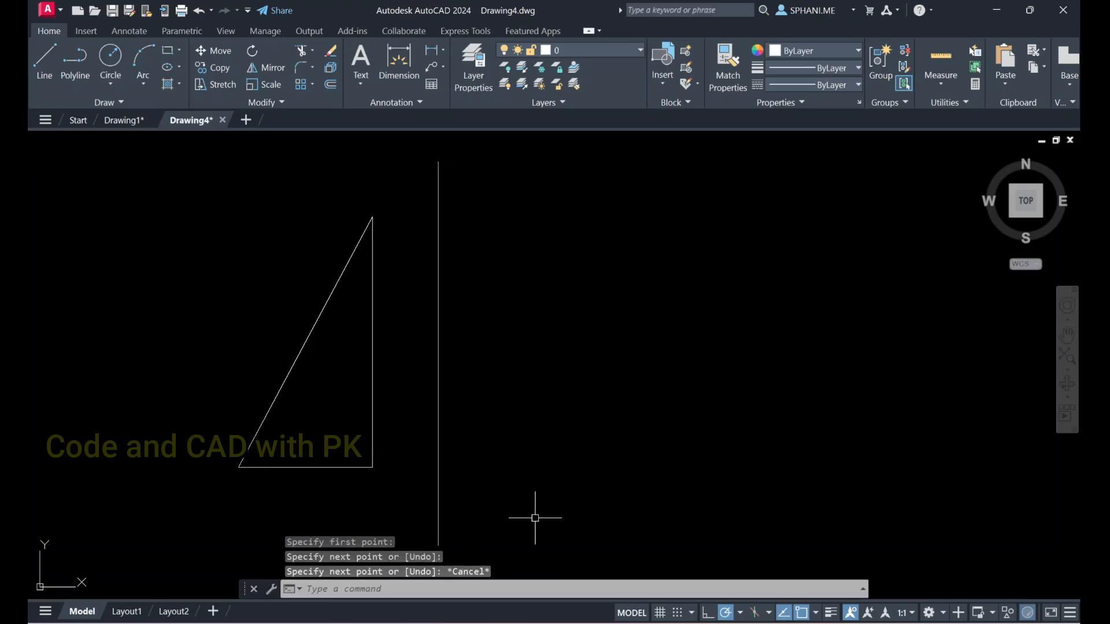
Mirror the triangle about the vertical line, using its two endpoints as the mirror line and keeping the source objects
middle_click_drag(448, 463, 440, 410)
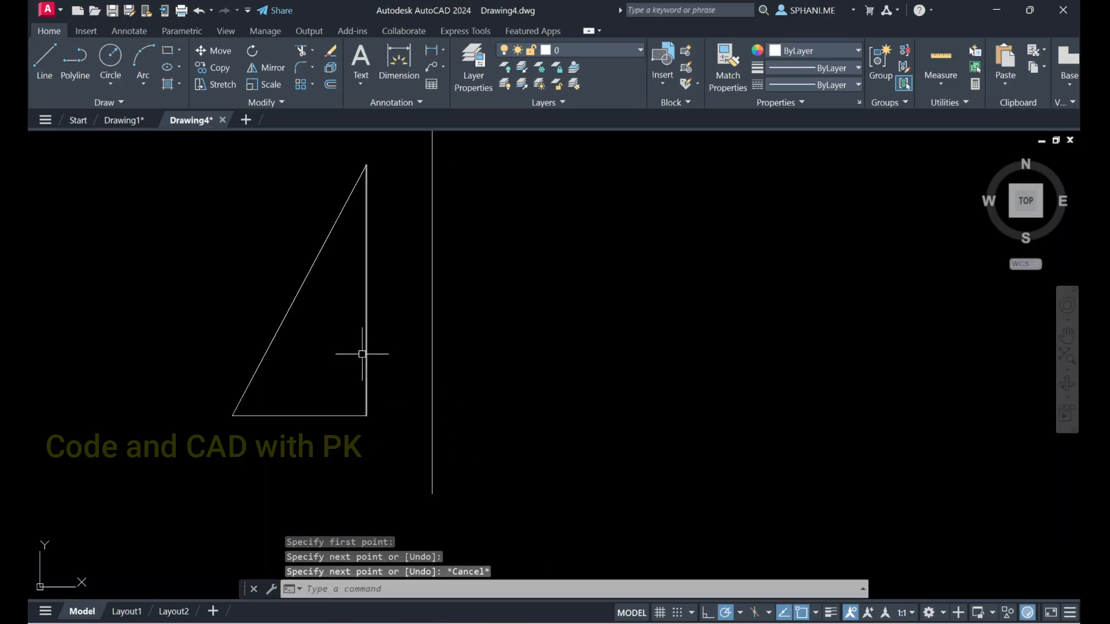
type("mi")
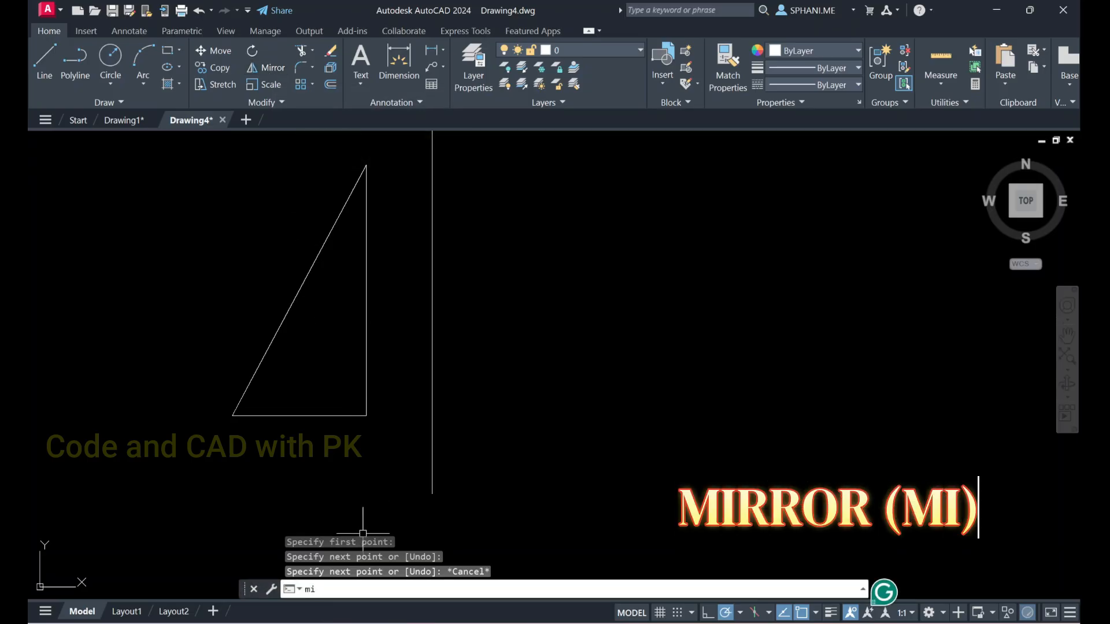
key("Return")
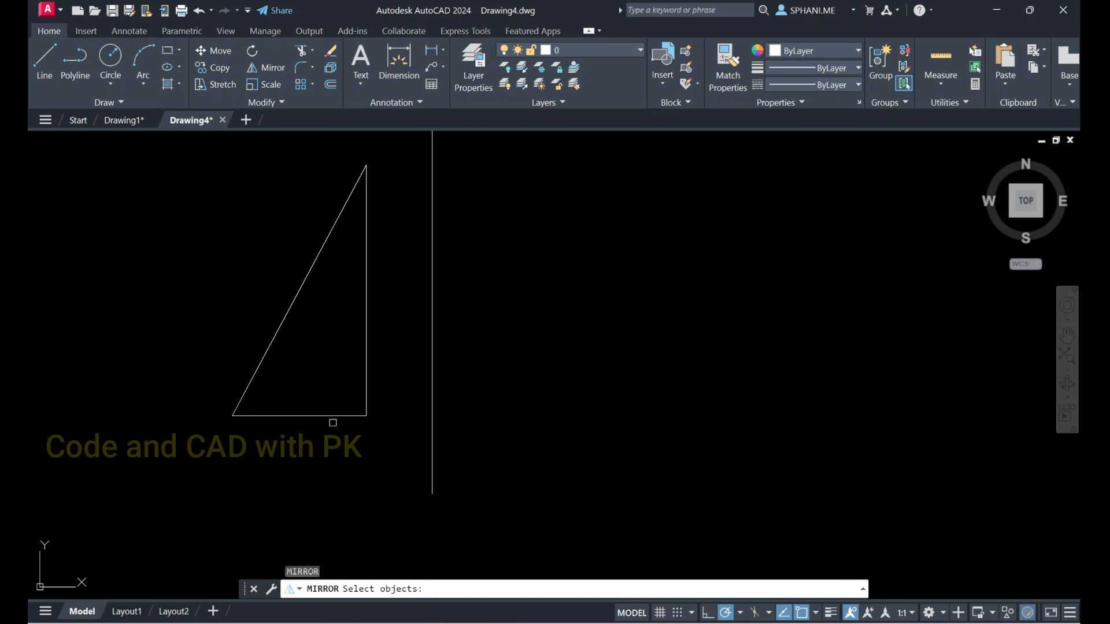
left_click(201, 154)
left_click(379, 471)
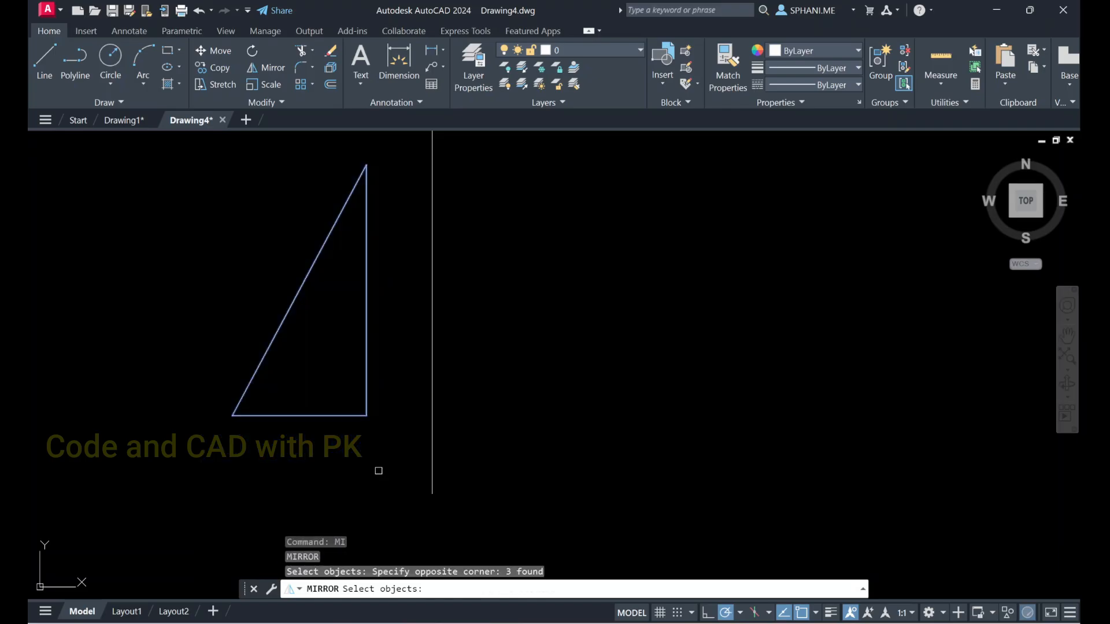
left_click(381, 448)
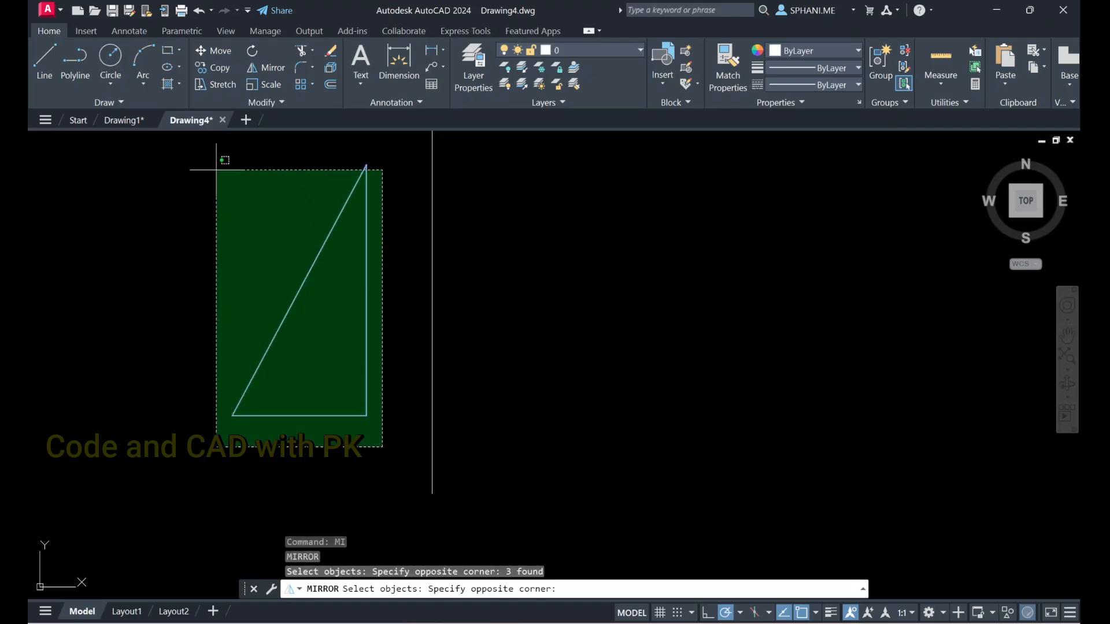
left_click(192, 157)
left_click(225, 153)
left_click(387, 470)
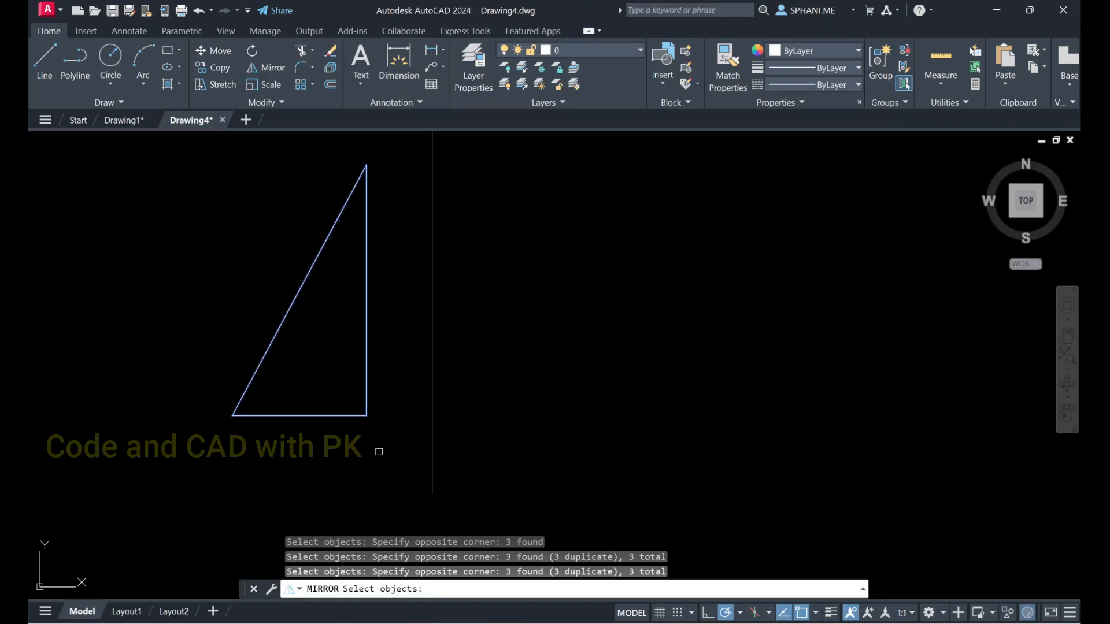
key("Return")
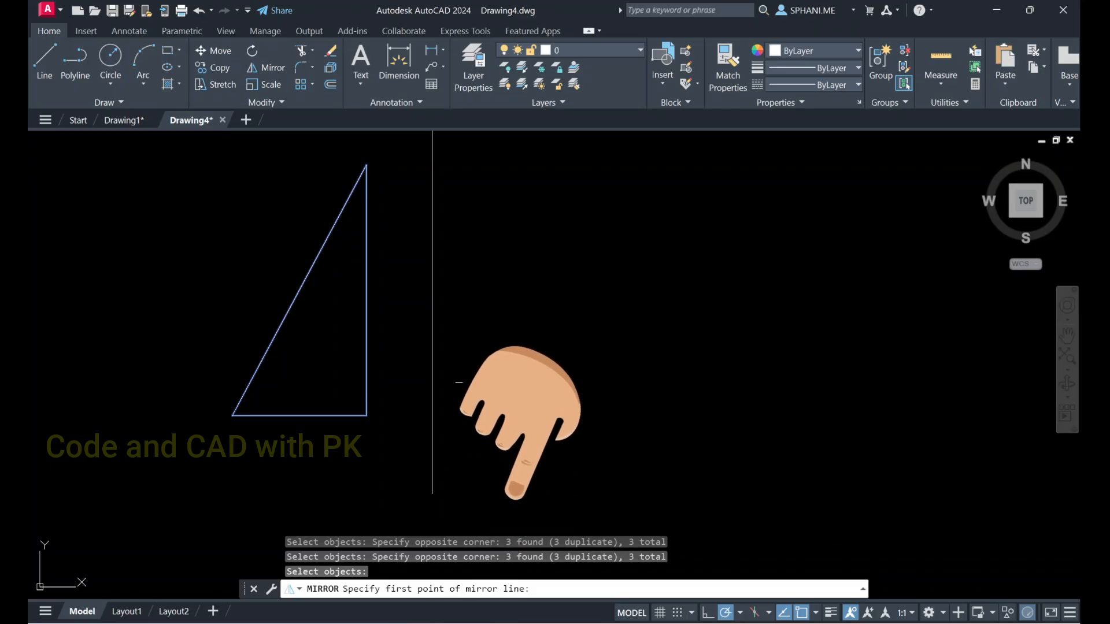
middle_click_drag(483, 382, 473, 438)
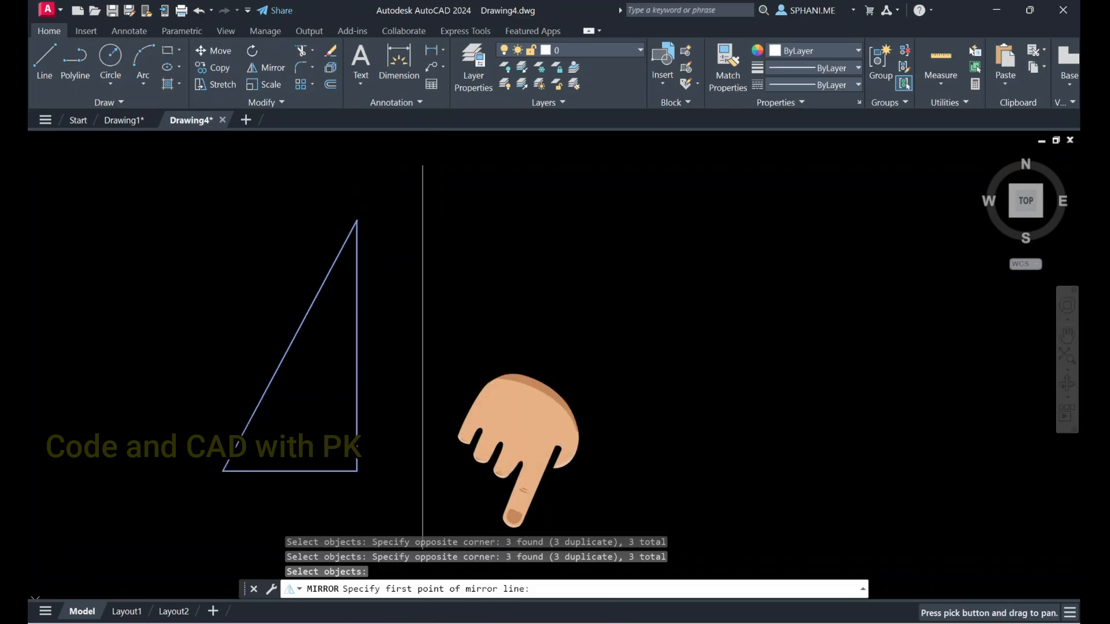
left_click(423, 165)
scroll(433, 260, "down", 2)
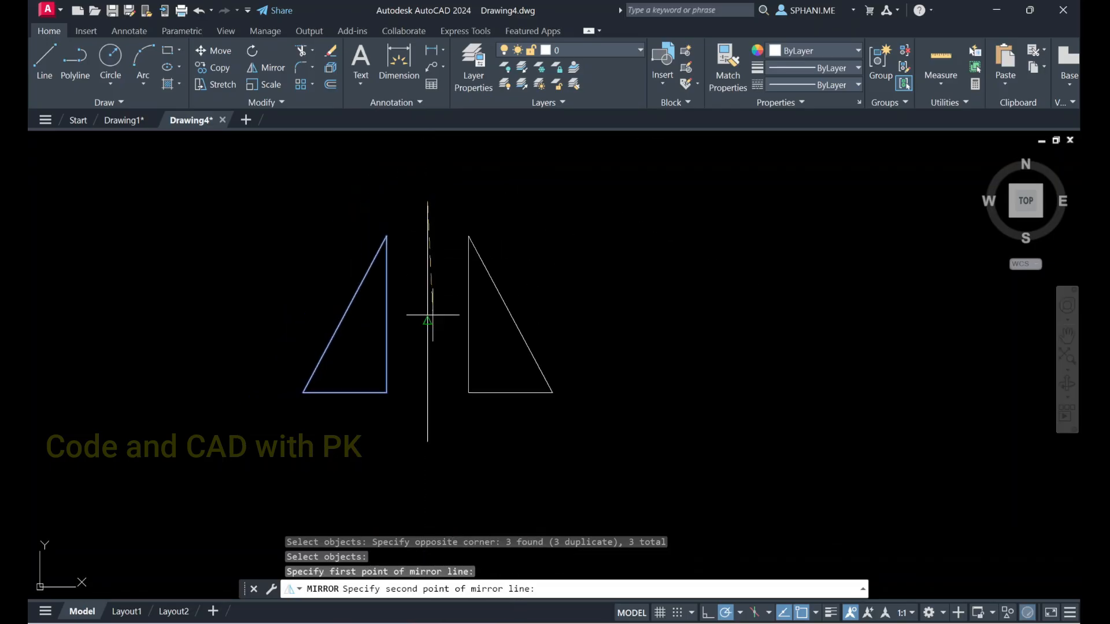
left_click(428, 442)
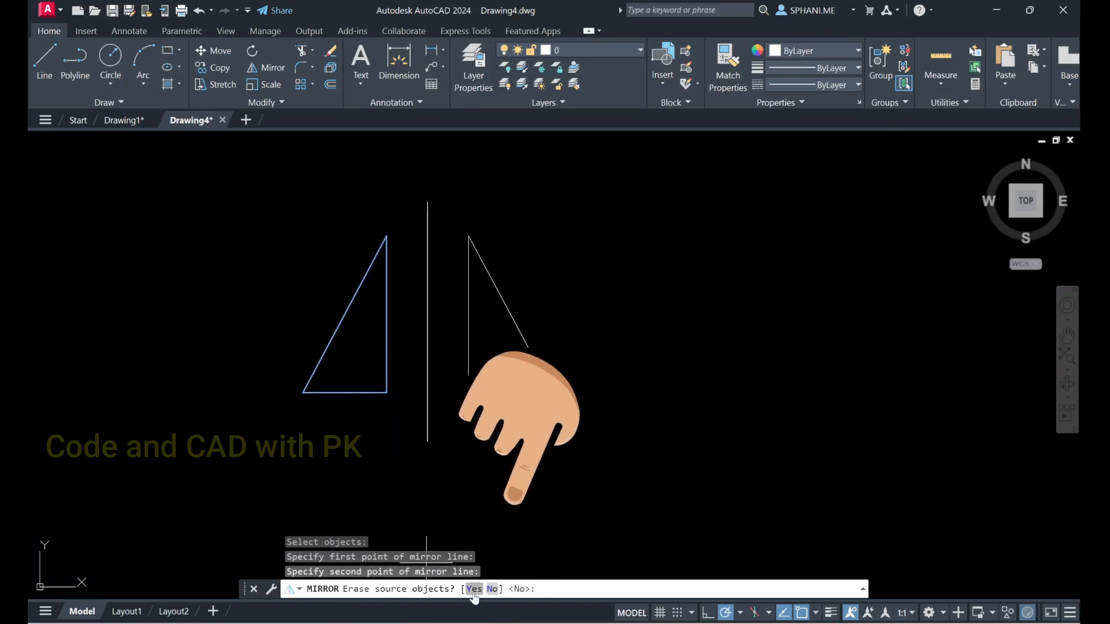
left_click(492, 589)
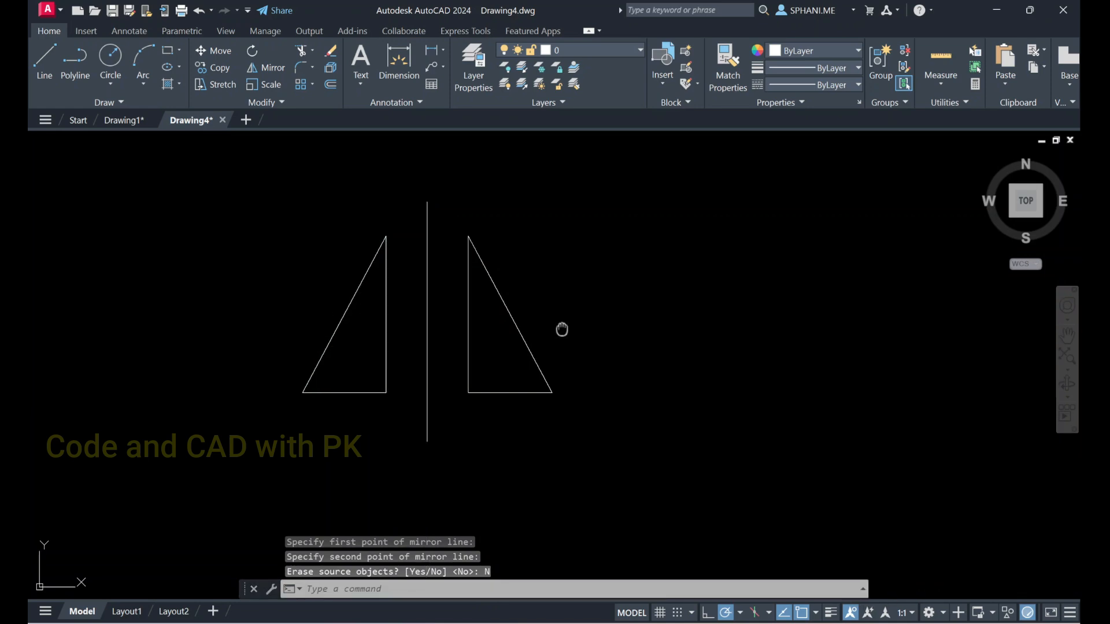
middle_click_drag(565, 329, 372, 330)
type("1")
key("Return")
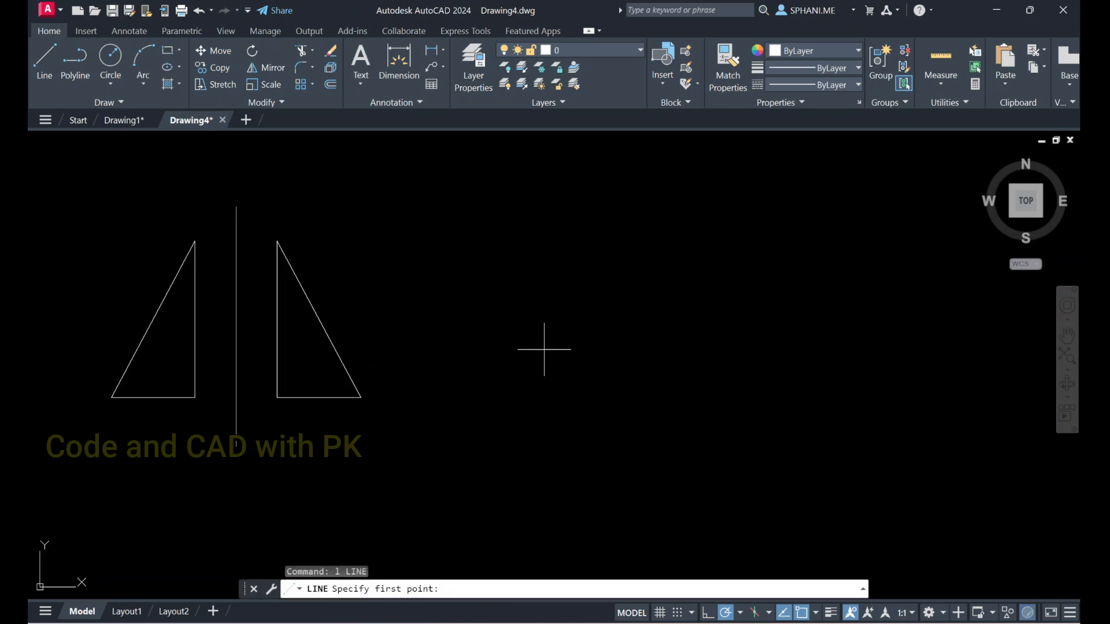
key("Escape")
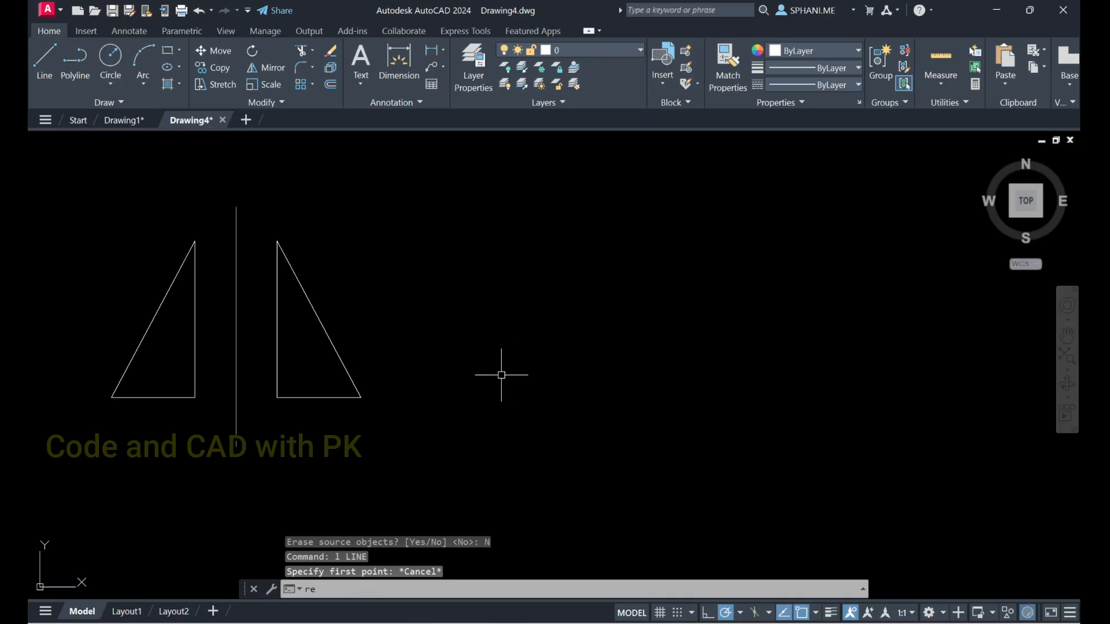
Draw a wide rectangle in the empty area to the right of the mirrored triangles
type("rec")
key("Return")
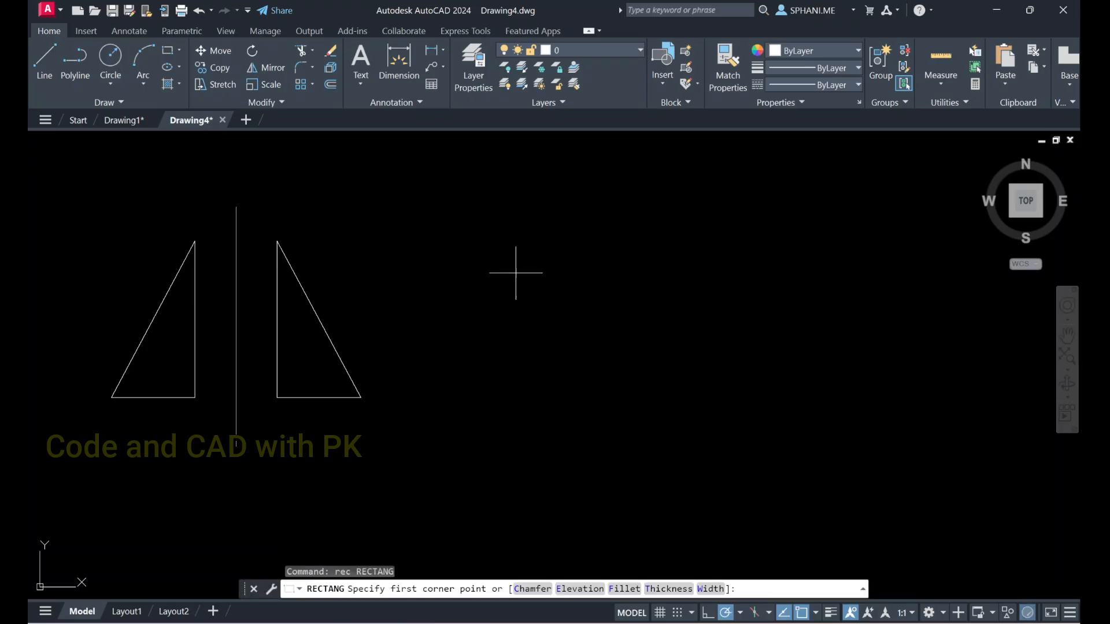
left_click(519, 223)
left_click(804, 342)
key("Escape")
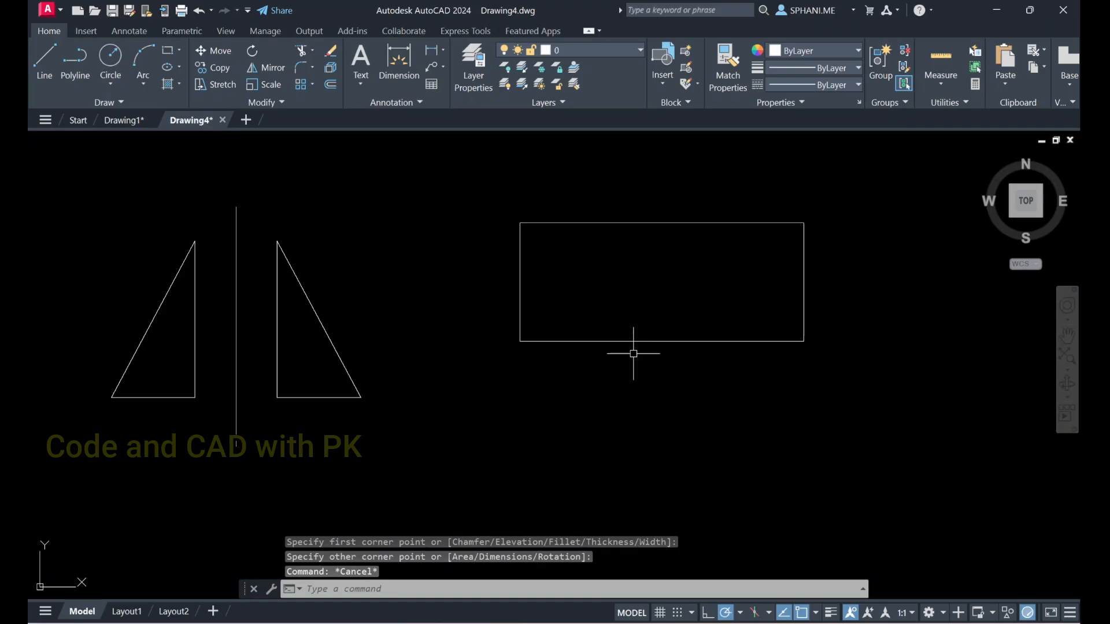
Draw a V inside the rectangle, running from its upper-left corner to the bottom edge's midpoint and up to the upper-right corner
type("l")
key("Return")
left_click(520, 223)
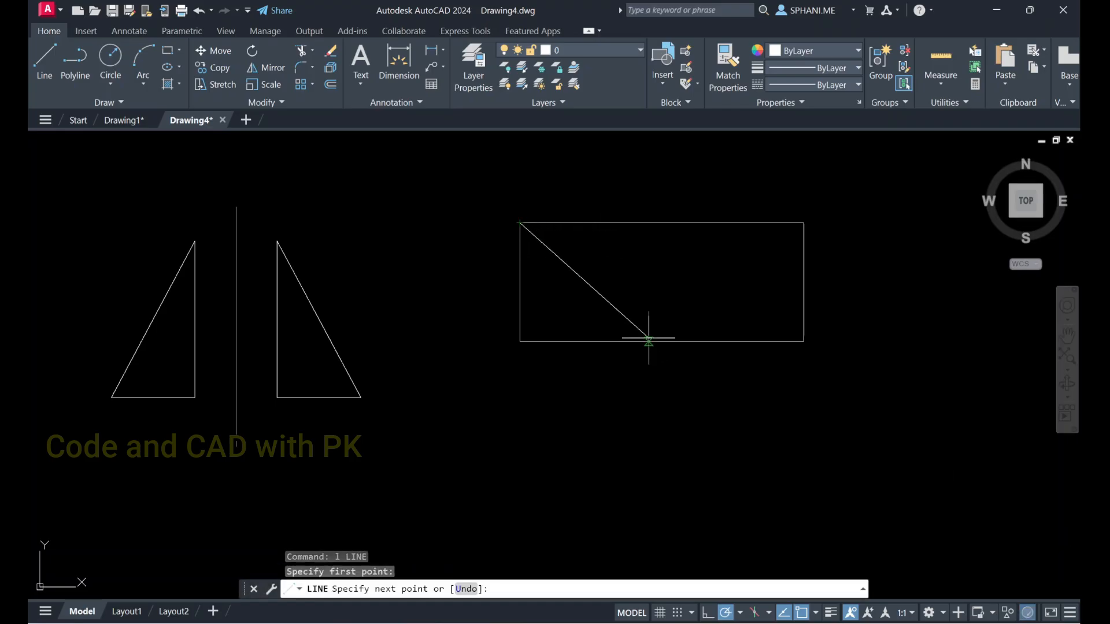
left_click(661, 341)
left_click(804, 222)
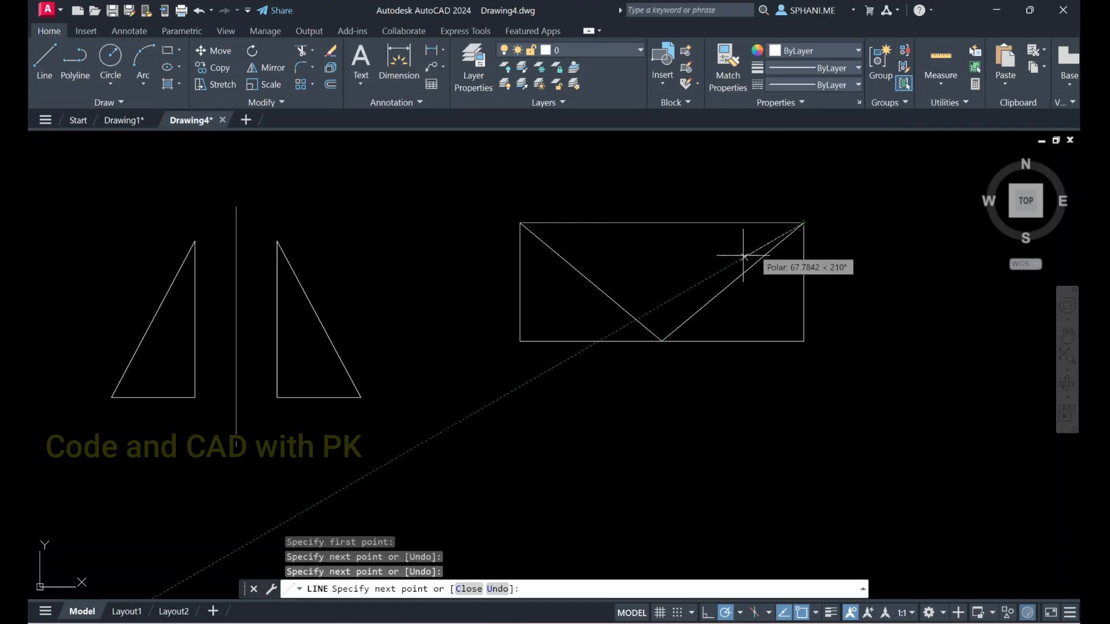
key("Escape")
Mirror the rectangle with its V about a horizontal line just below it, keeping the source objects
middle_click_drag(630, 340, 538, 274)
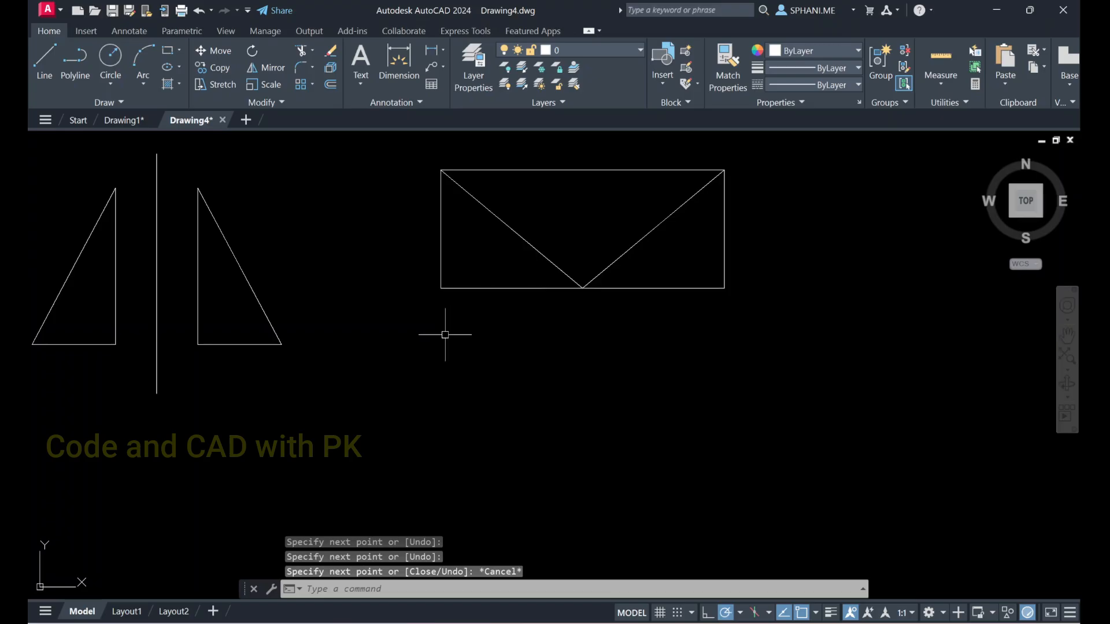
key("Return")
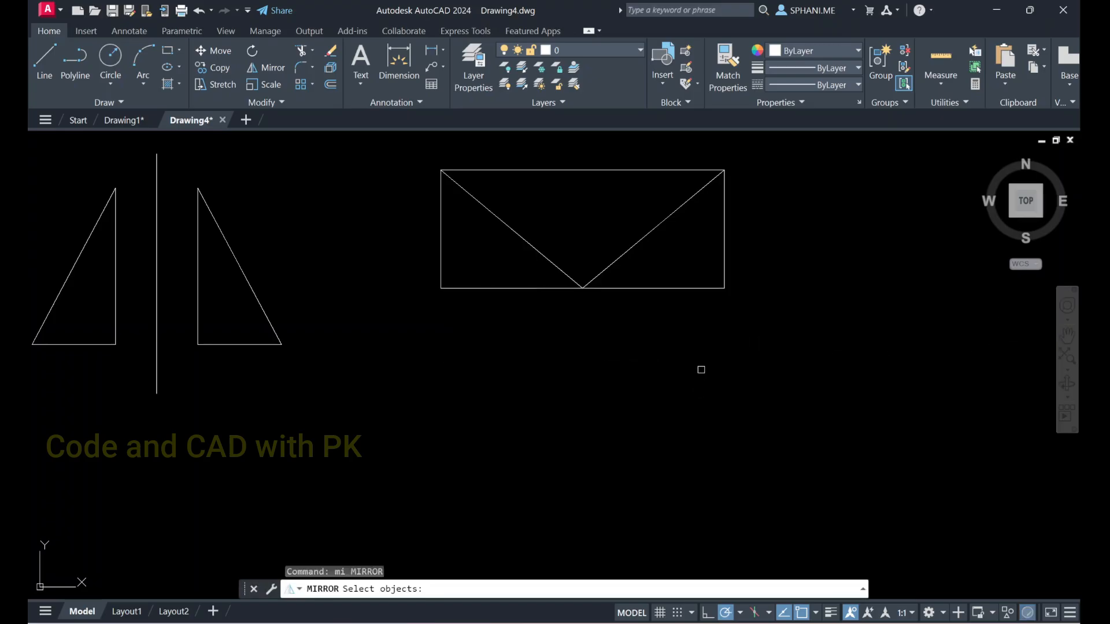
left_click(414, 168)
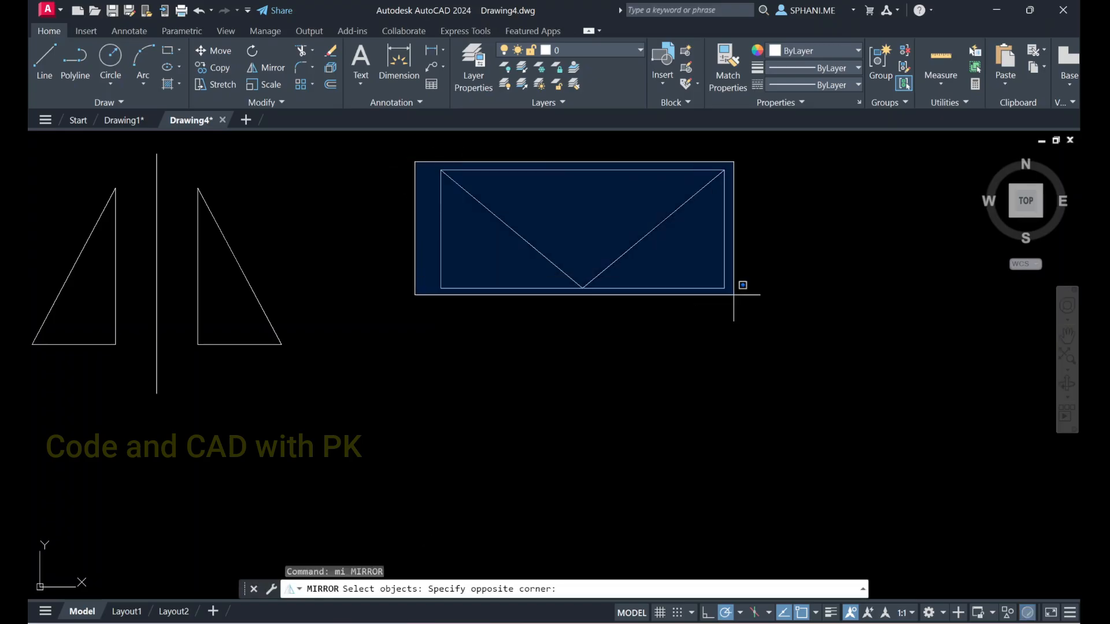
left_click(873, 370)
key("Return")
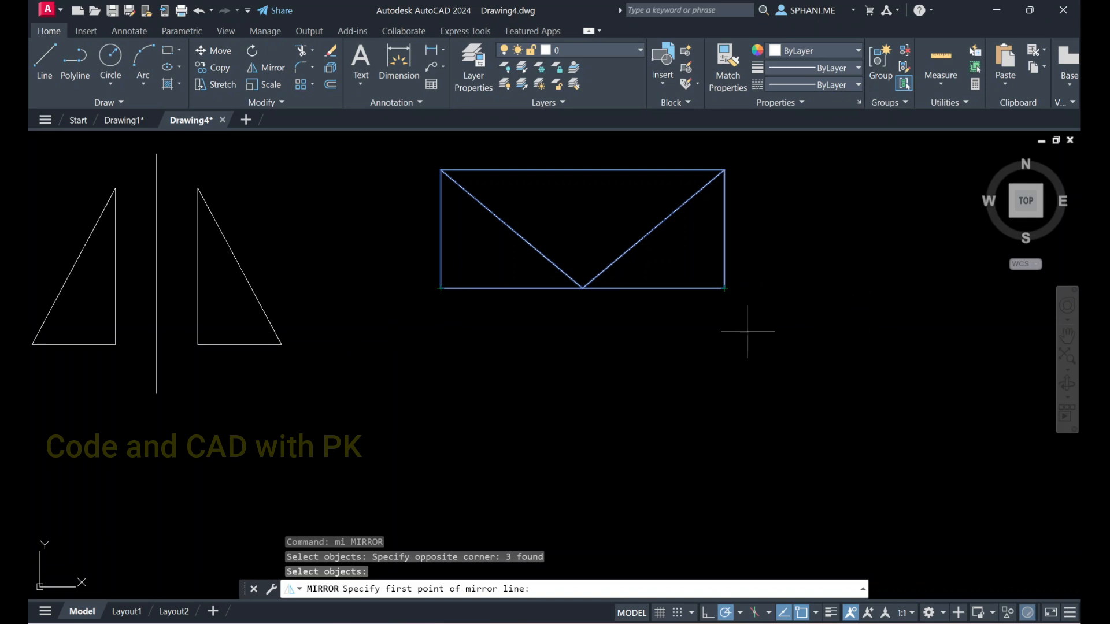
left_click(409, 324)
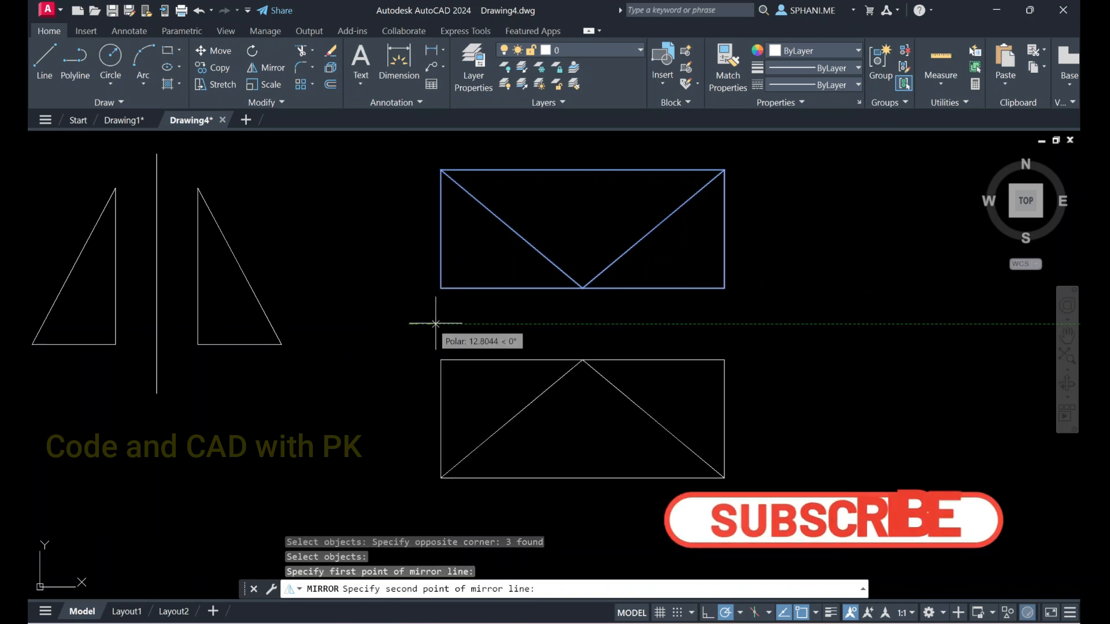
left_click(785, 324)
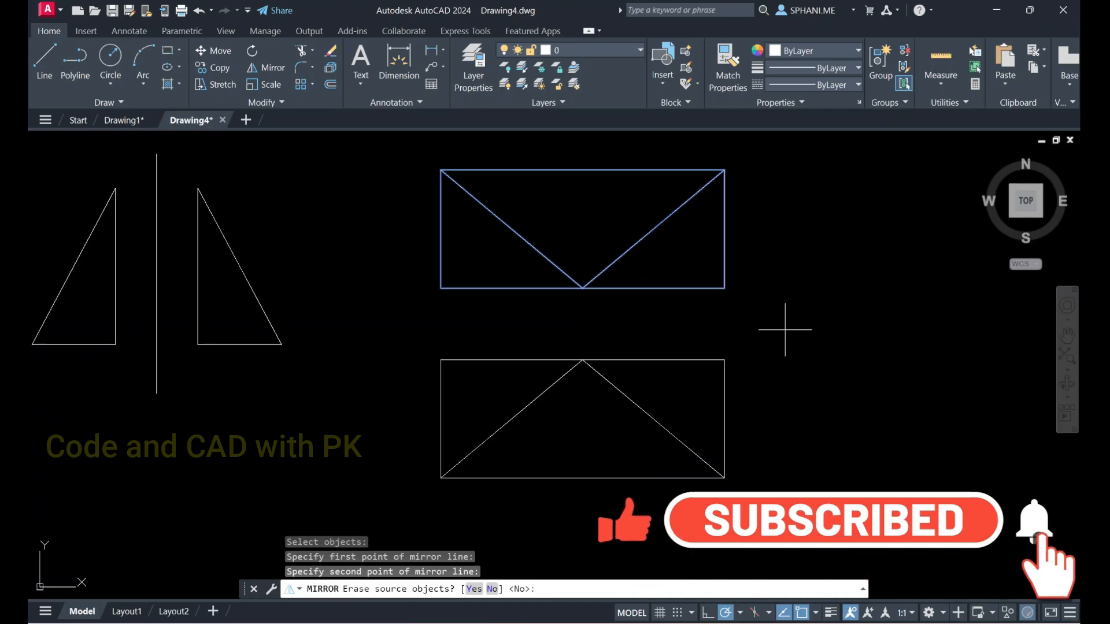
key("Return")
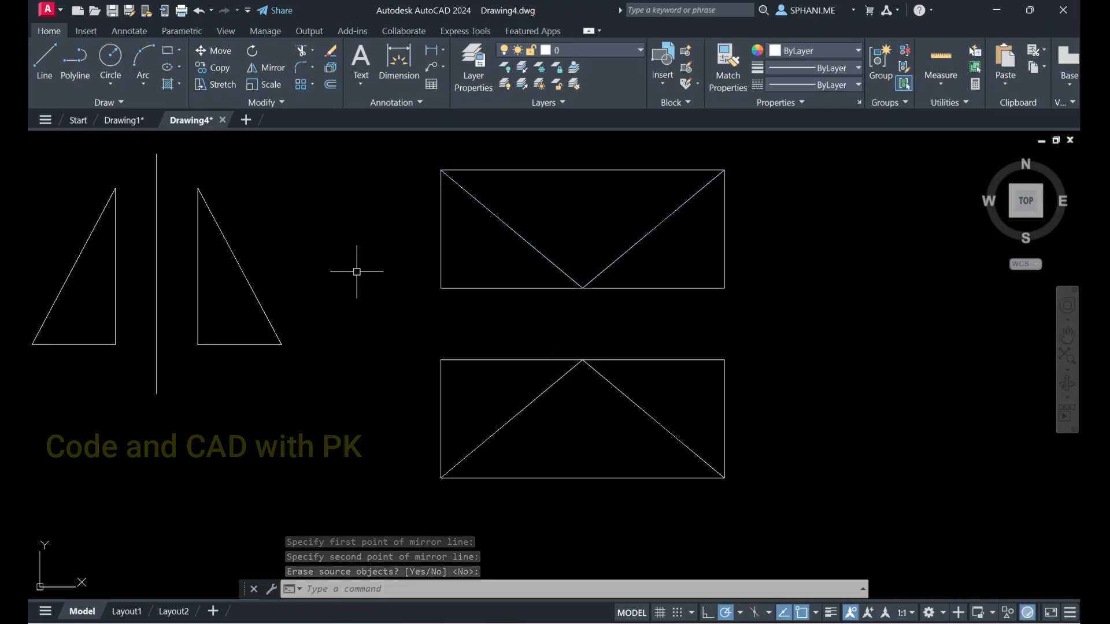
Open the recent drawing A133 and ignore its unresolved reference files
left_click(85, 119)
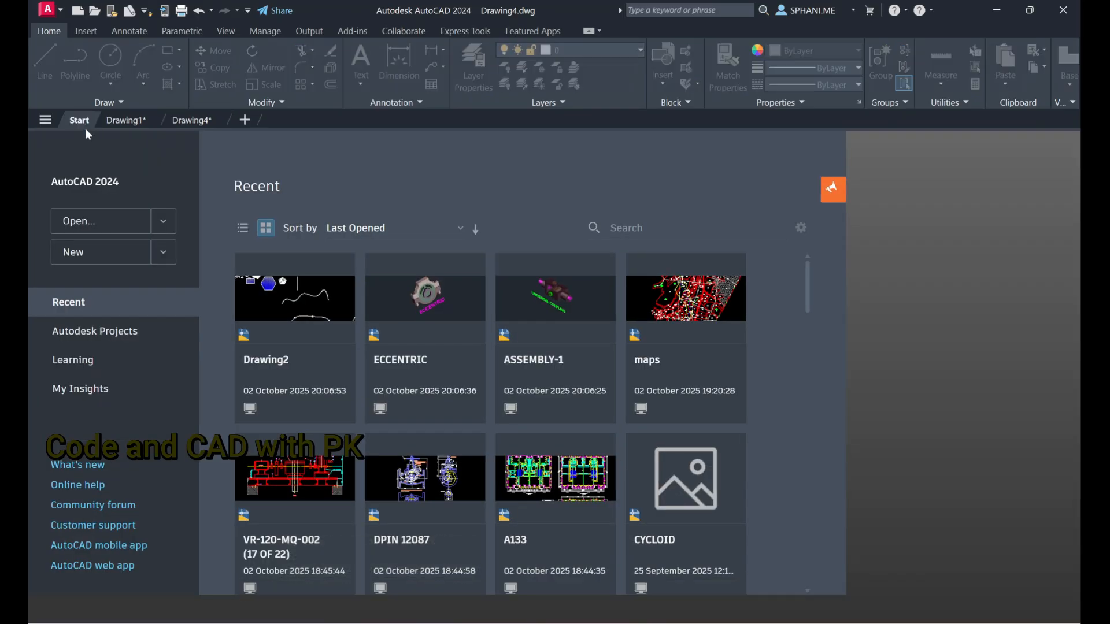
left_click(283, 491)
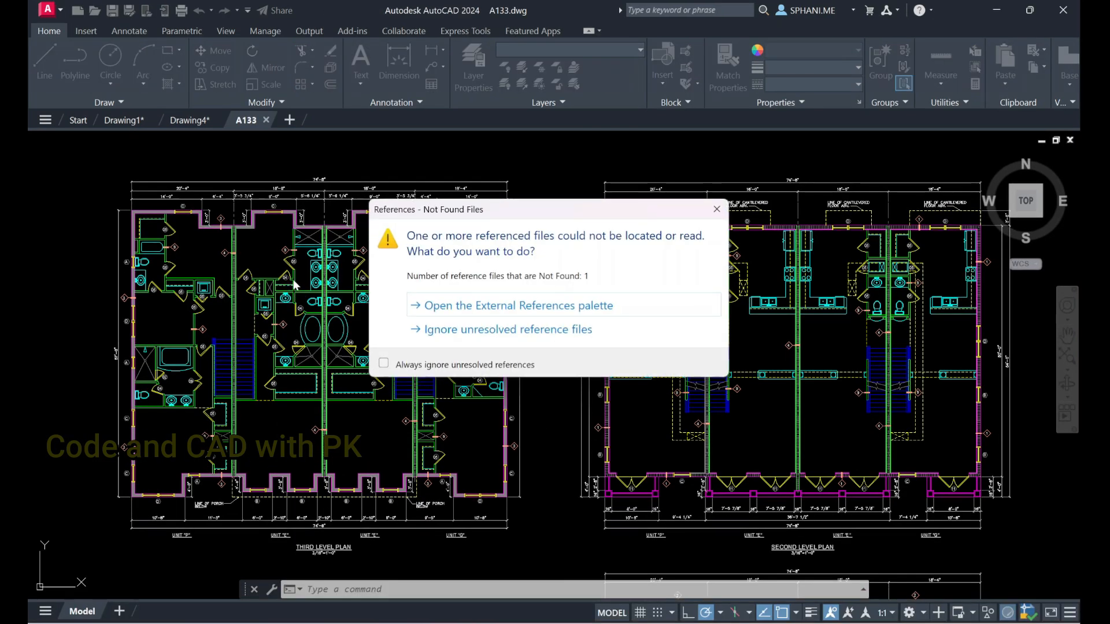
left_click(466, 329)
Draw a vertical construction line through the middle of the central dividing wall of the third level plan
scroll(557, 277, "up", 8)
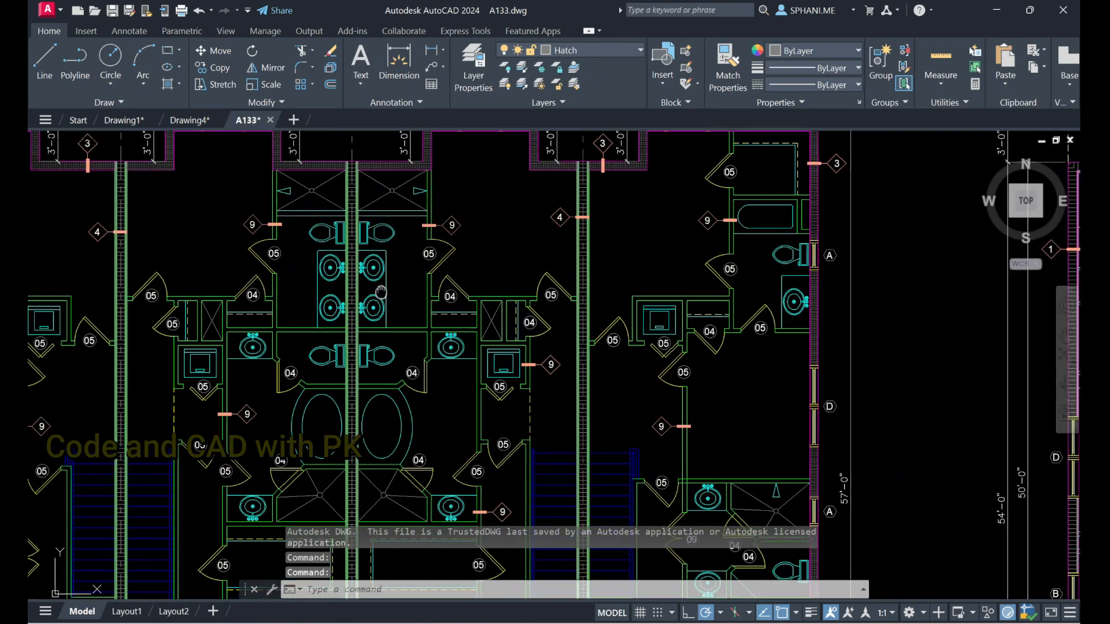
scroll(557, 277, "down", 3)
scroll(557, 277, "down", 2)
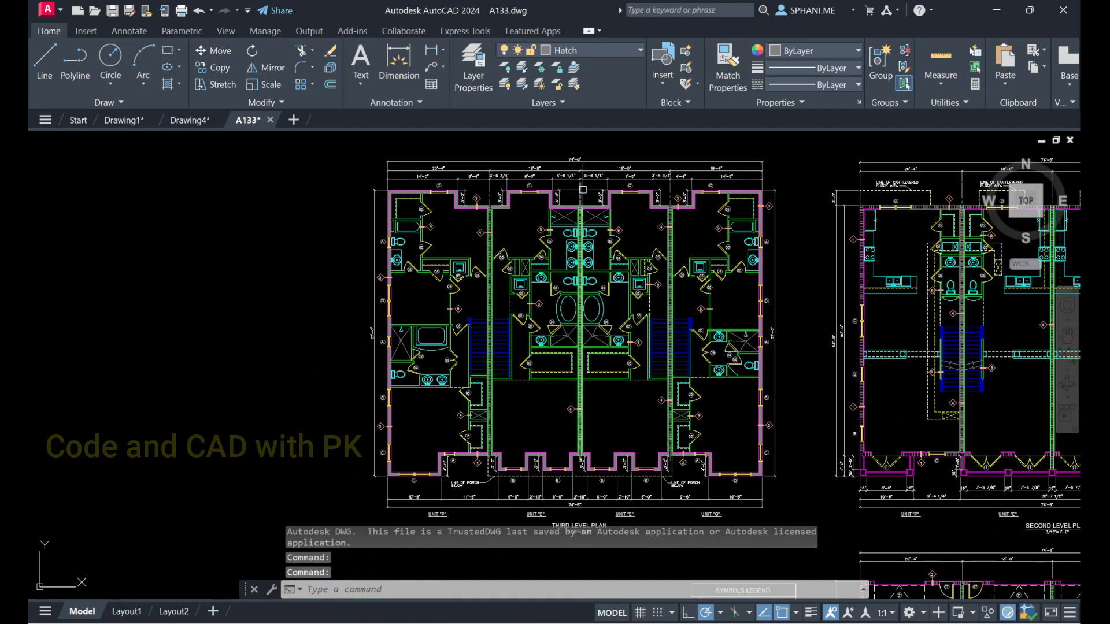
scroll(580, 168, "up", 2)
scroll(578, 341, "up", 6)
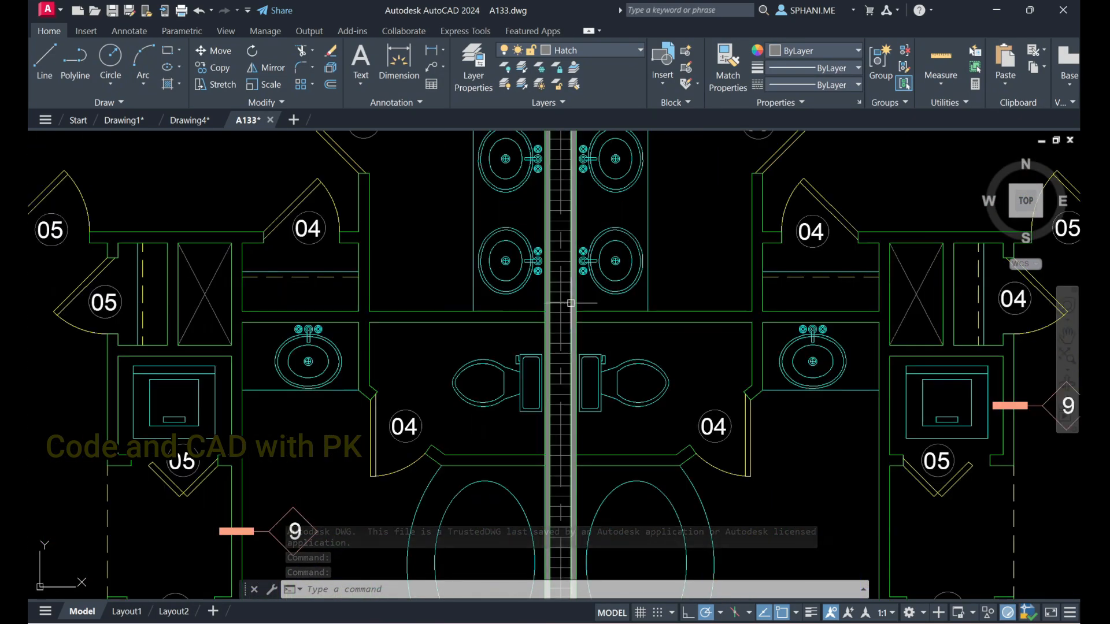
left_click(120, 102)
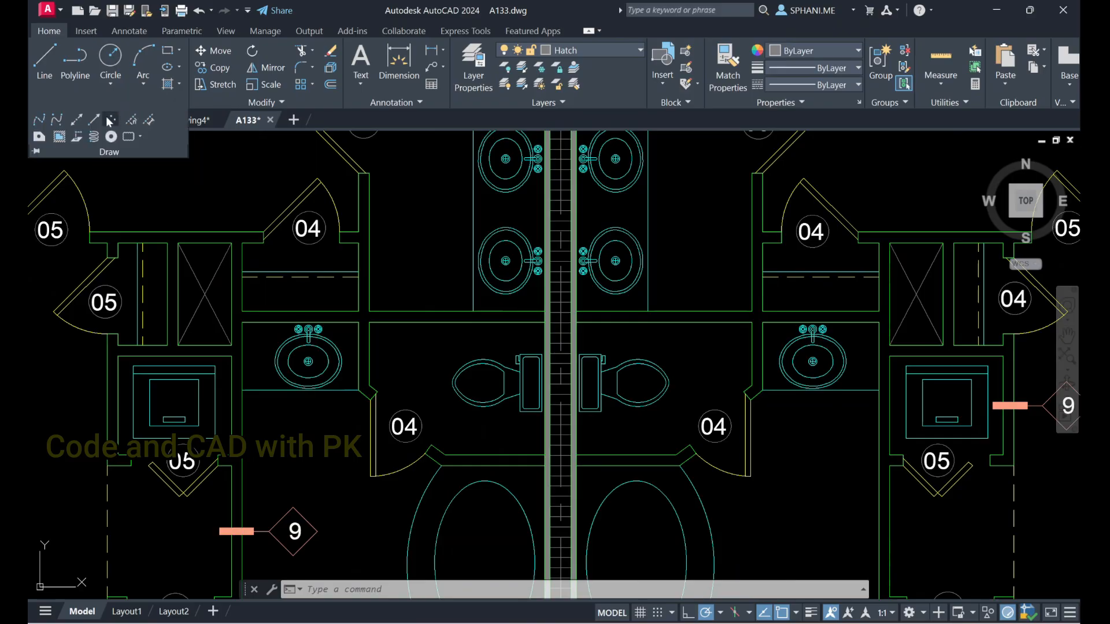
left_click(77, 121)
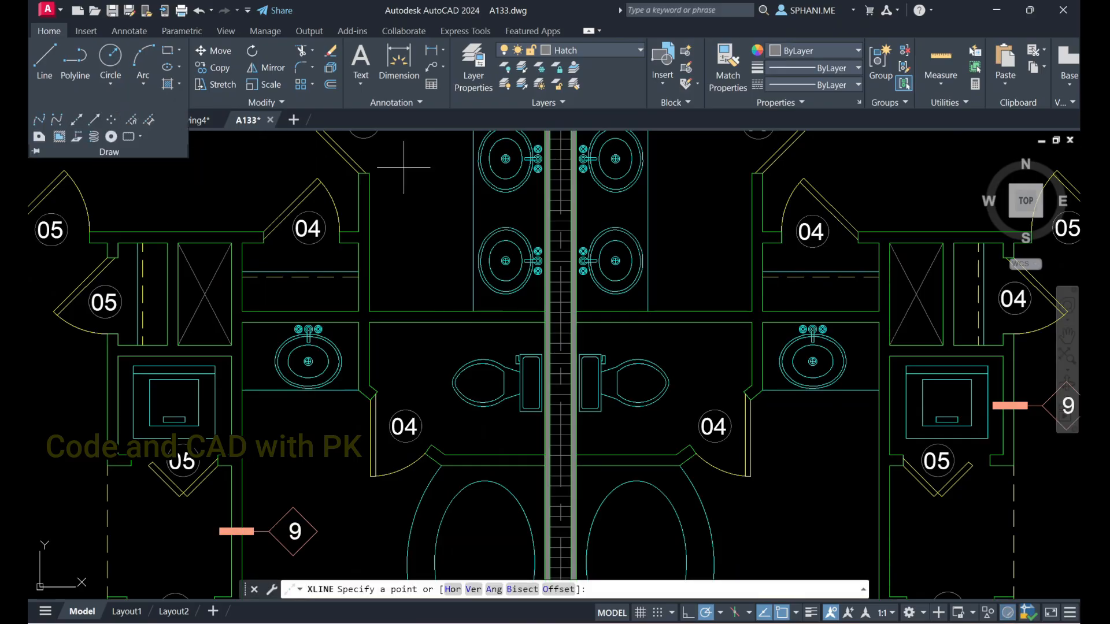
left_click(560, 352)
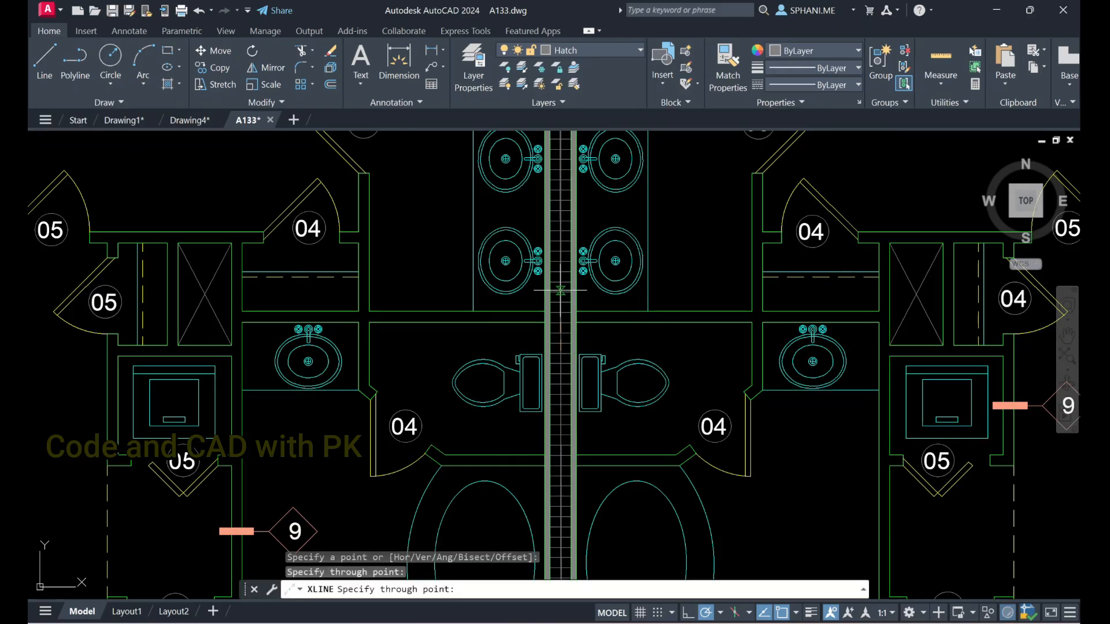
scroll(561, 290, "down", 6)
key("Escape")
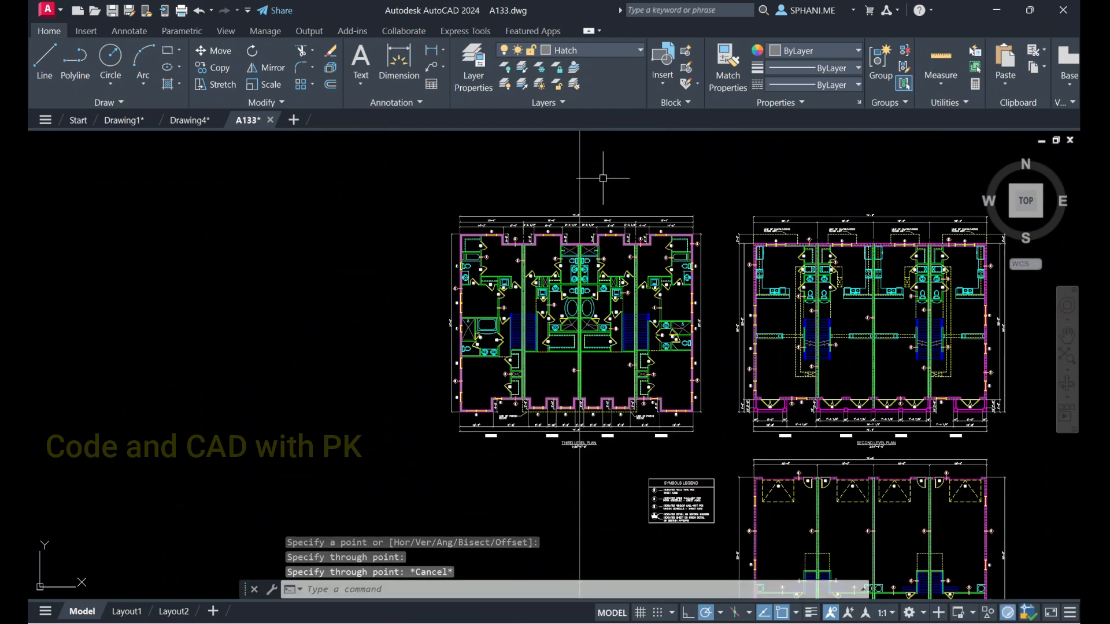
Set the color of the vertical construction line to yellow
left_click(603, 178)
left_click(445, 162)
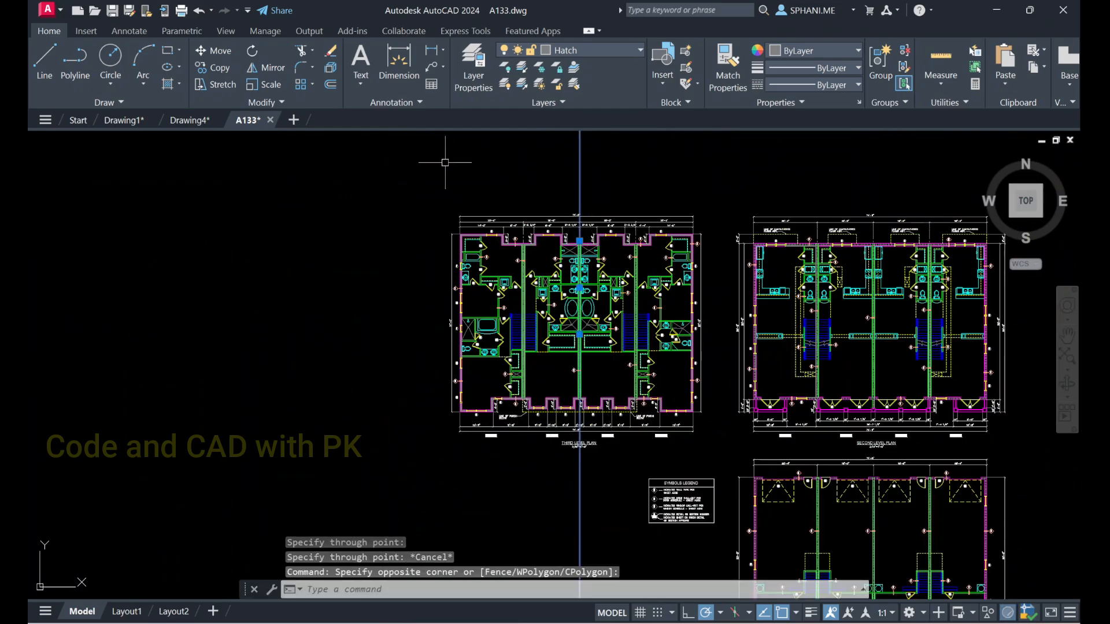
left_click(859, 51)
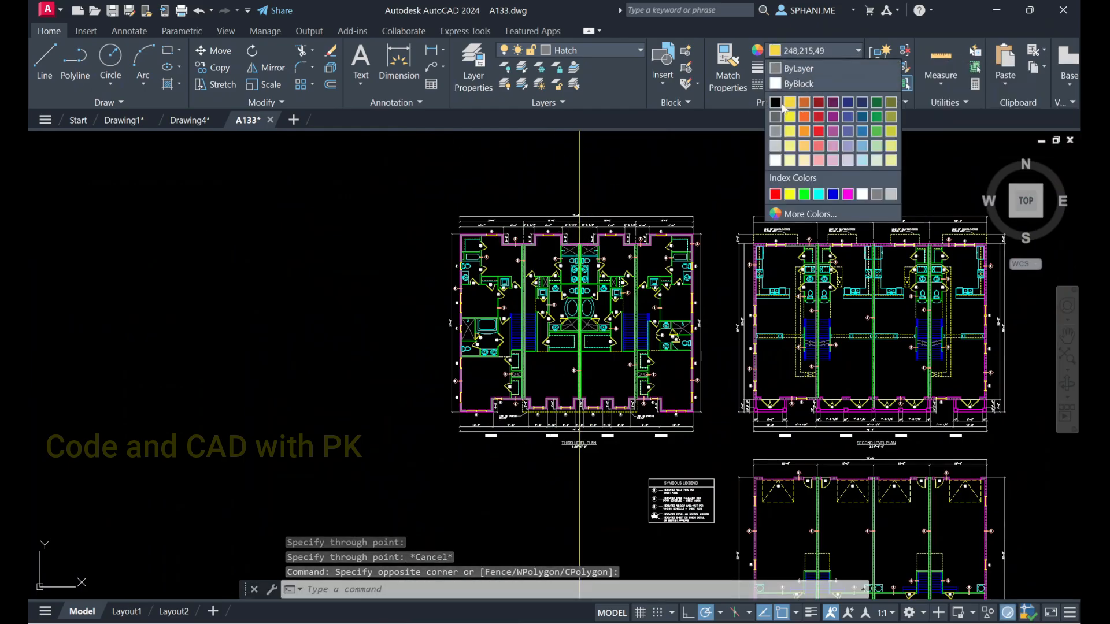
key("Escape")
scroll(587, 222, "up", 1)
scroll(587, 223, "down", 1)
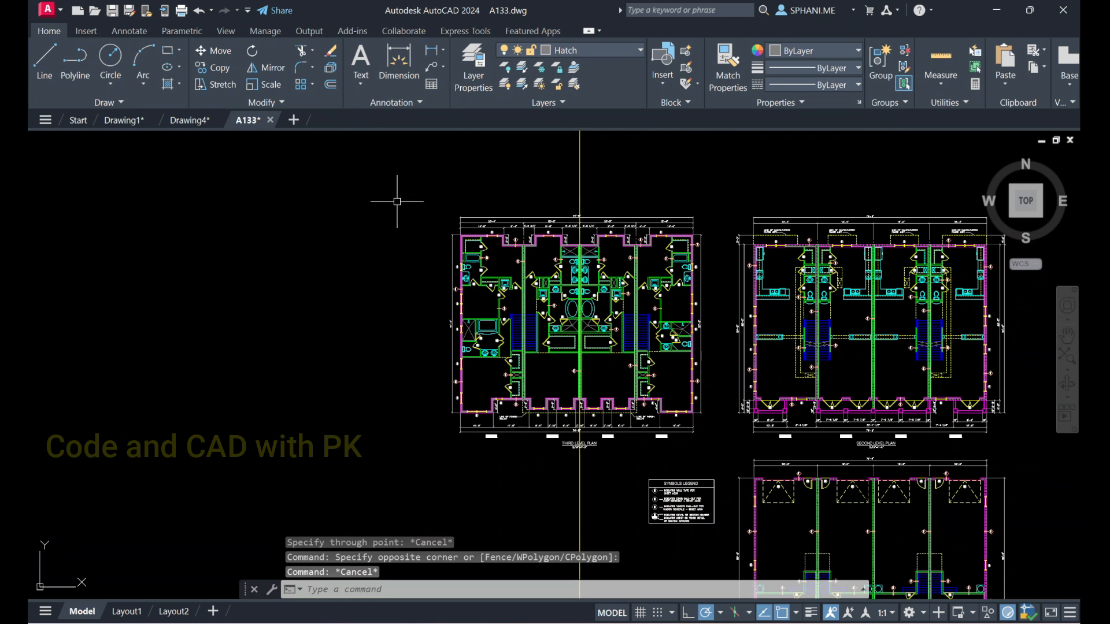
Examine the symmetry of the third level plan by selecting the halves on either side of the yellow line in turn, clearing each selection
left_click(367, 165)
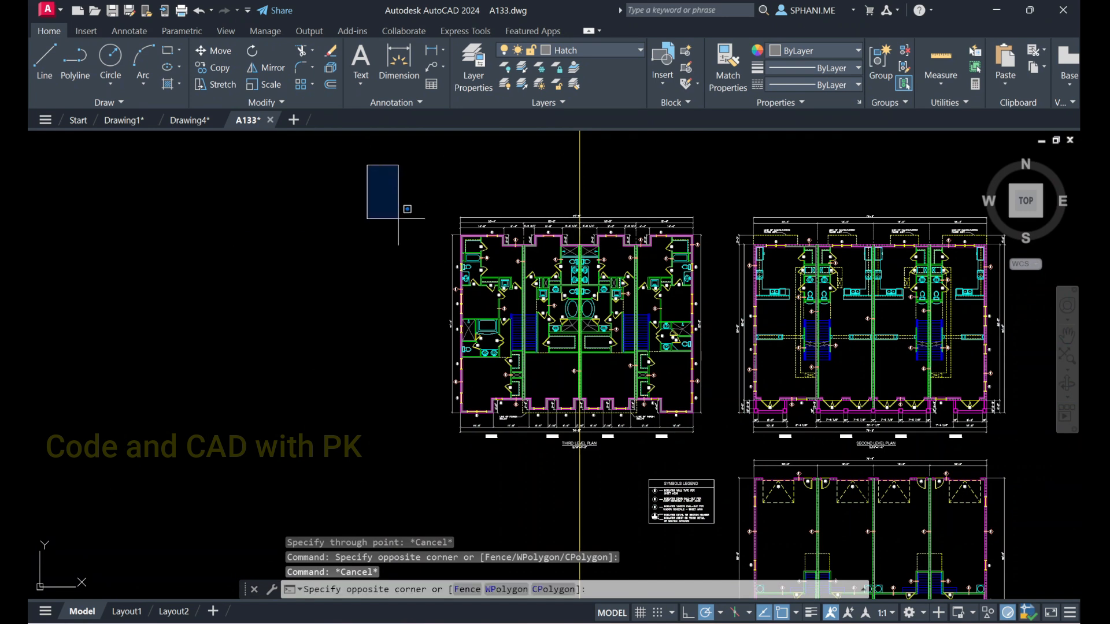
left_click(580, 473)
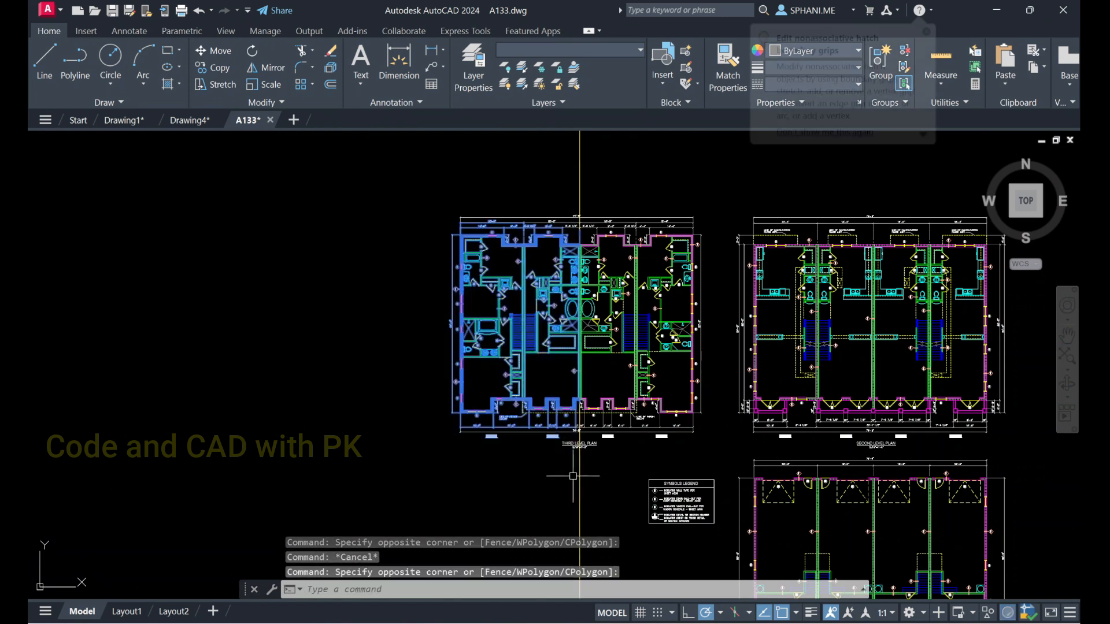
left_click(604, 185)
left_click(411, 163)
key("Escape")
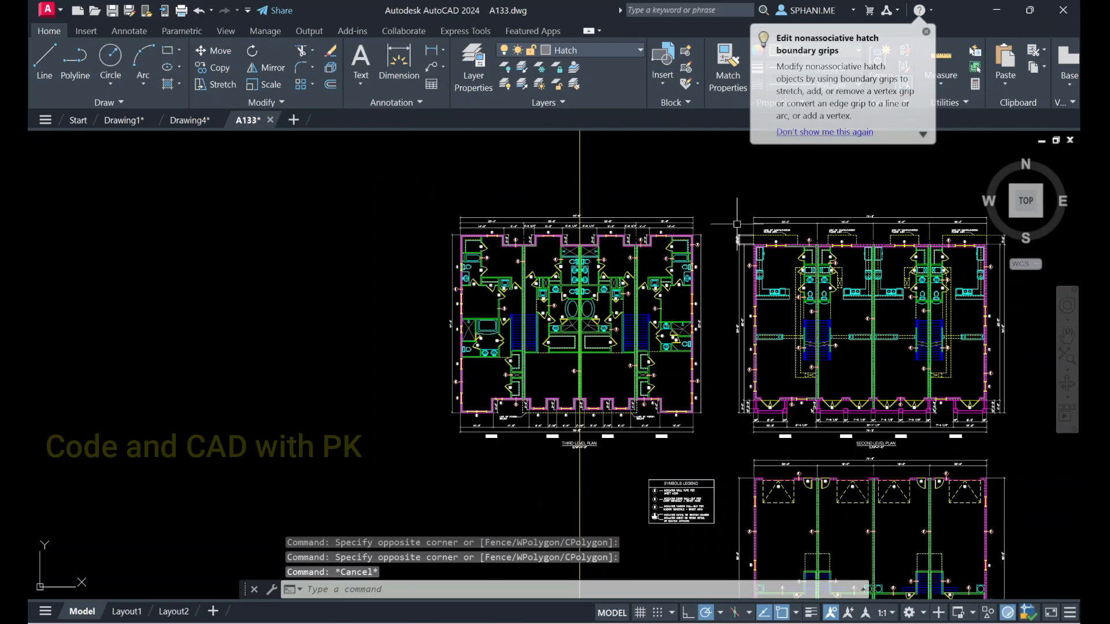
left_click(731, 195)
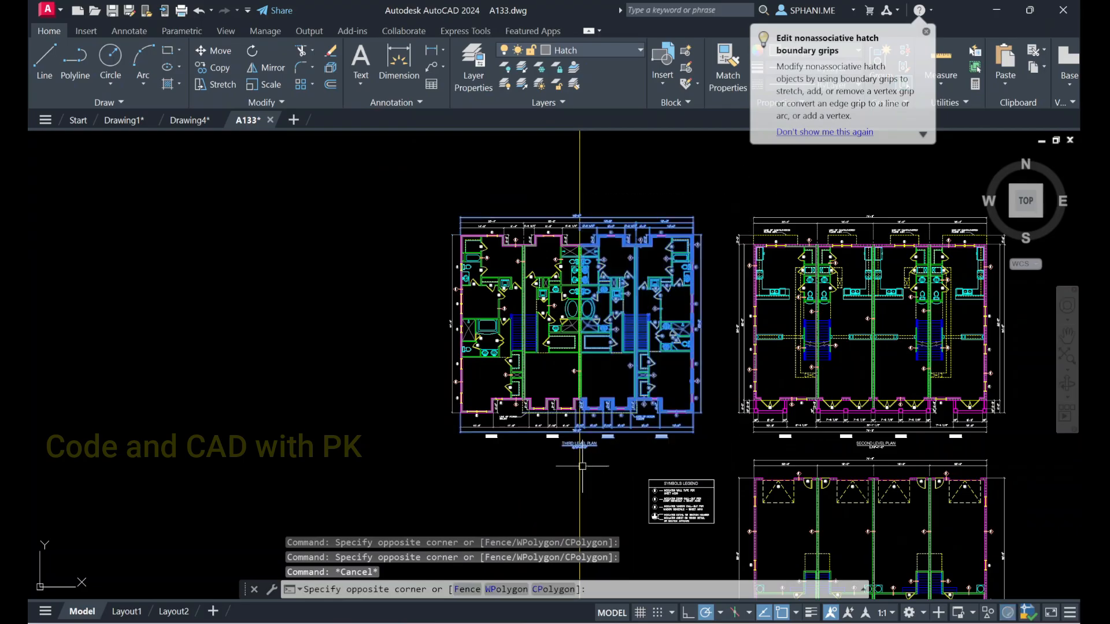
left_click(582, 466)
key("Escape")
left_click(400, 173)
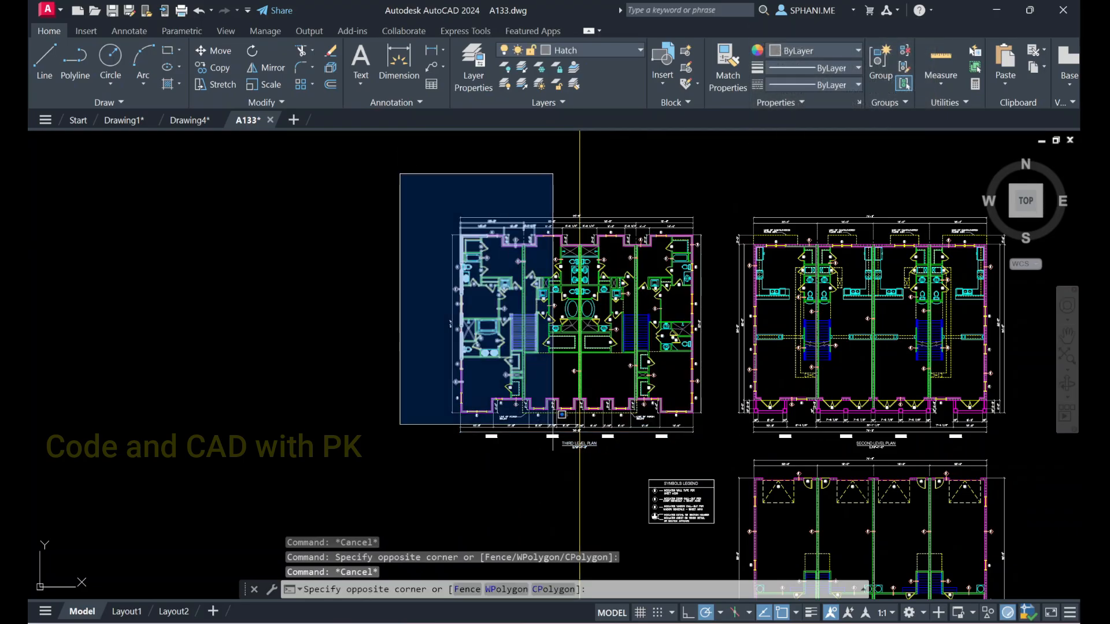
left_click(573, 468)
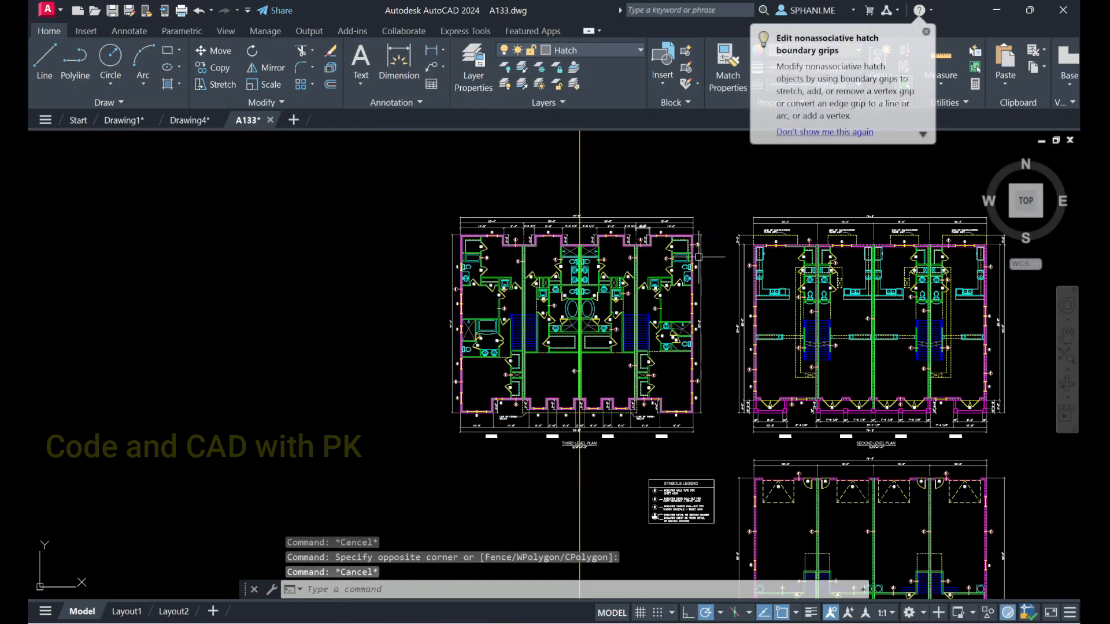
scroll(579, 247, "up", 8)
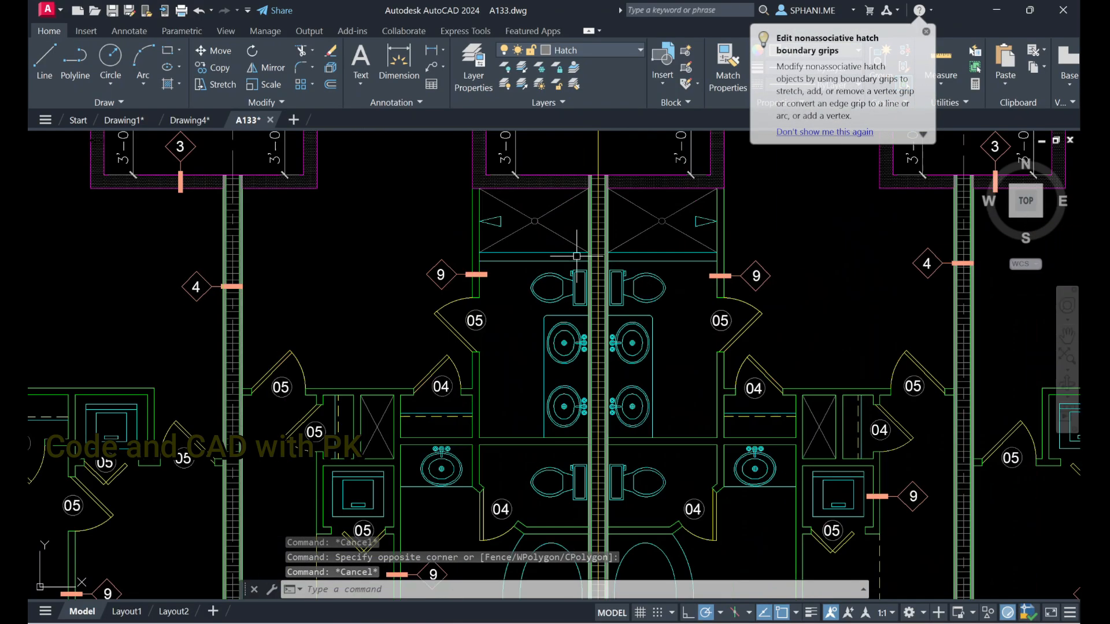
left_click(560, 283)
left_click(541, 306)
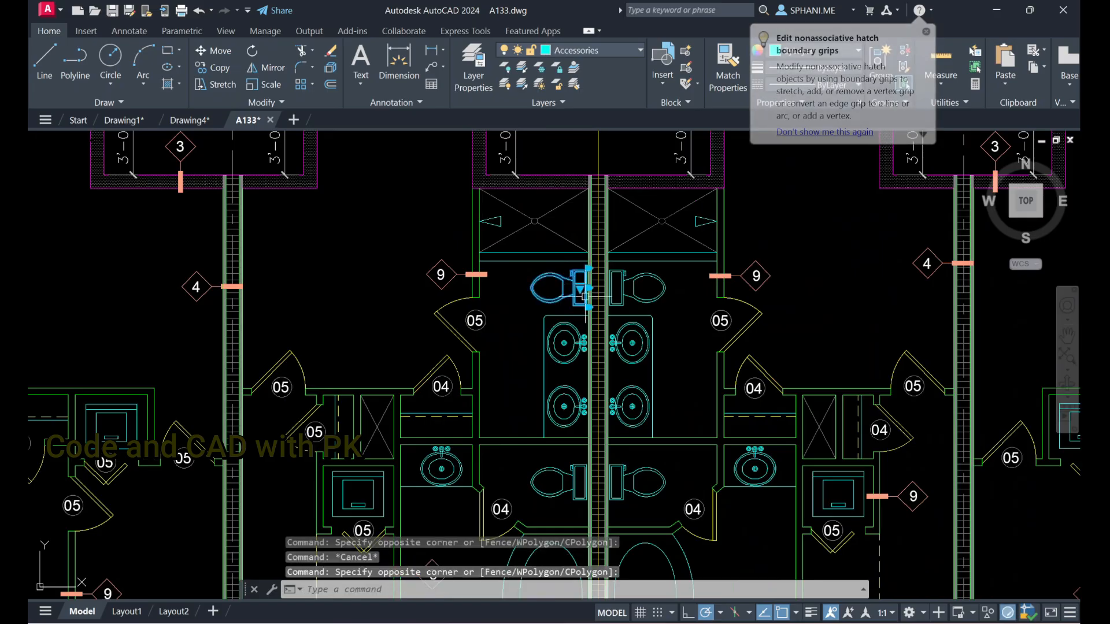
key("Escape")
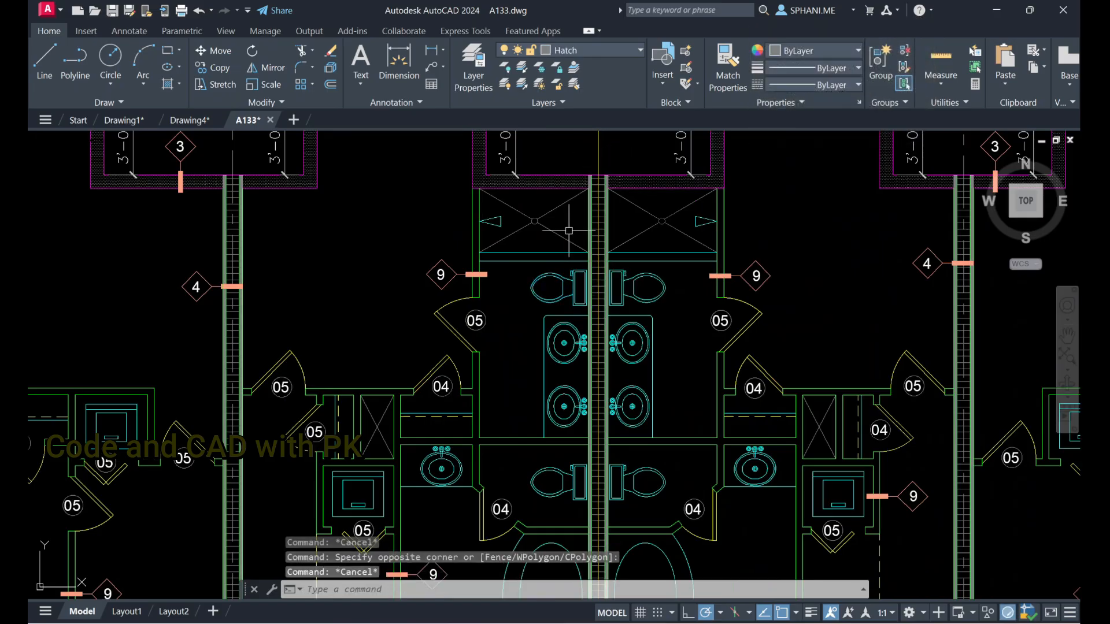
Erase the upper toilet just right of the central dividing wall in the third level plan
scroll(579, 275, "up", 2)
left_click(695, 291)
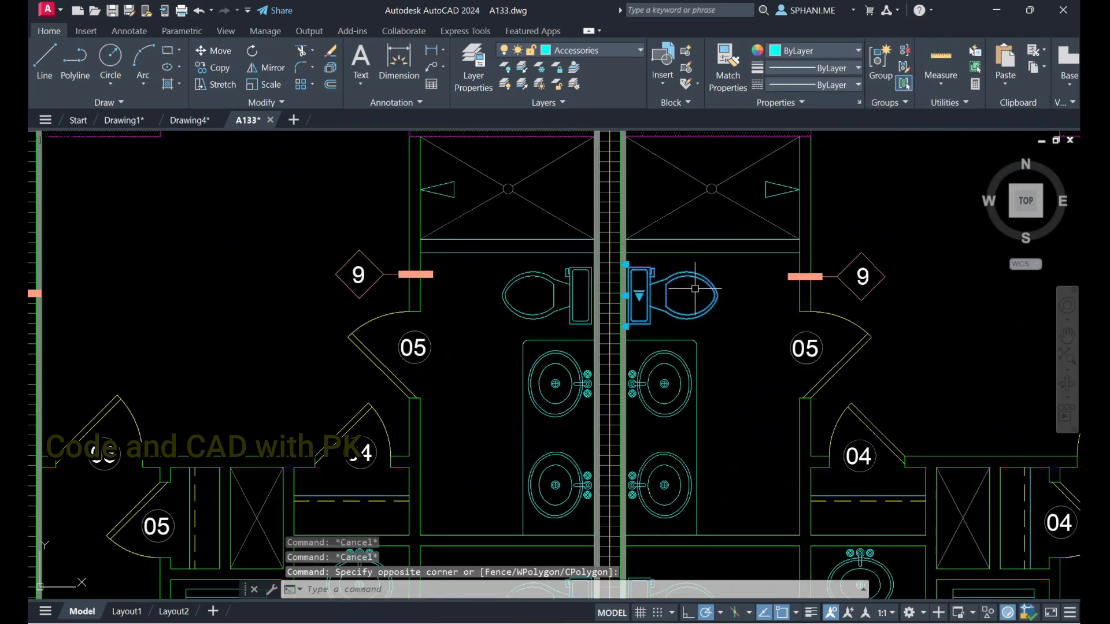
type("e")
key("Return")
Try to mirror the upper toilet left of the central wall about the vertical construction line
type("mi")
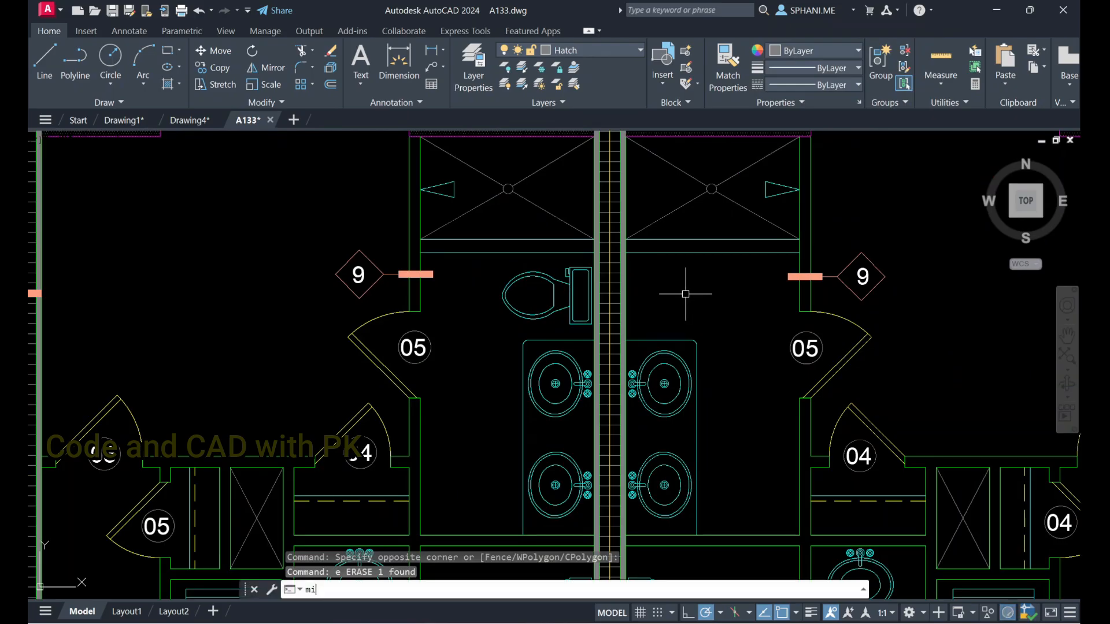
key("Return")
left_click(563, 283)
key("Return")
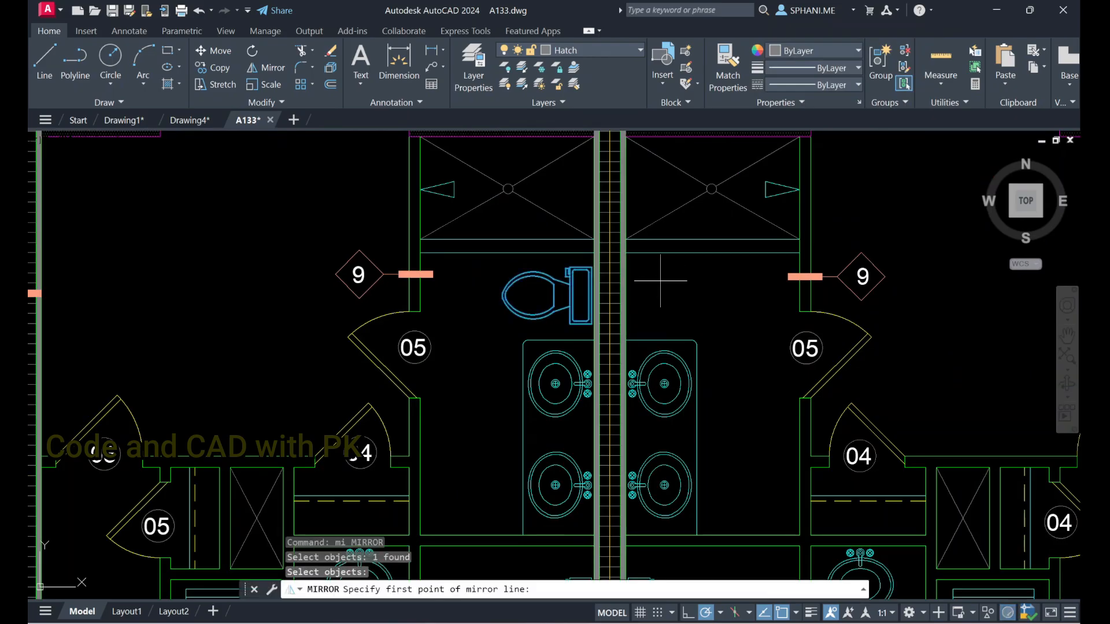
scroll(660, 280, "down", 2)
left_click(629, 142)
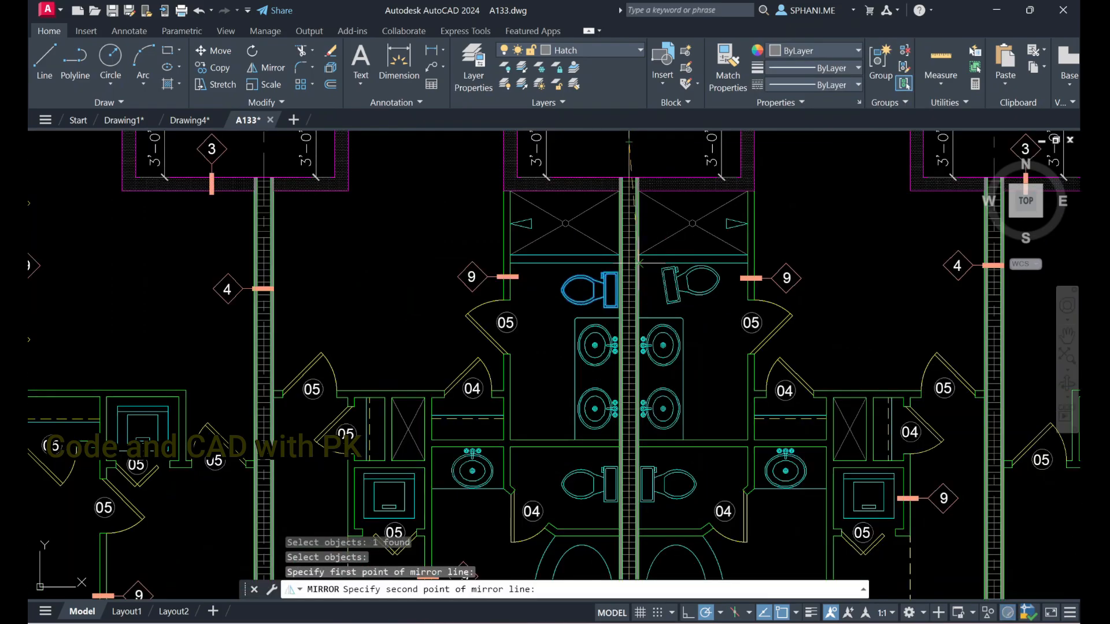
scroll(630, 195, "down", 3)
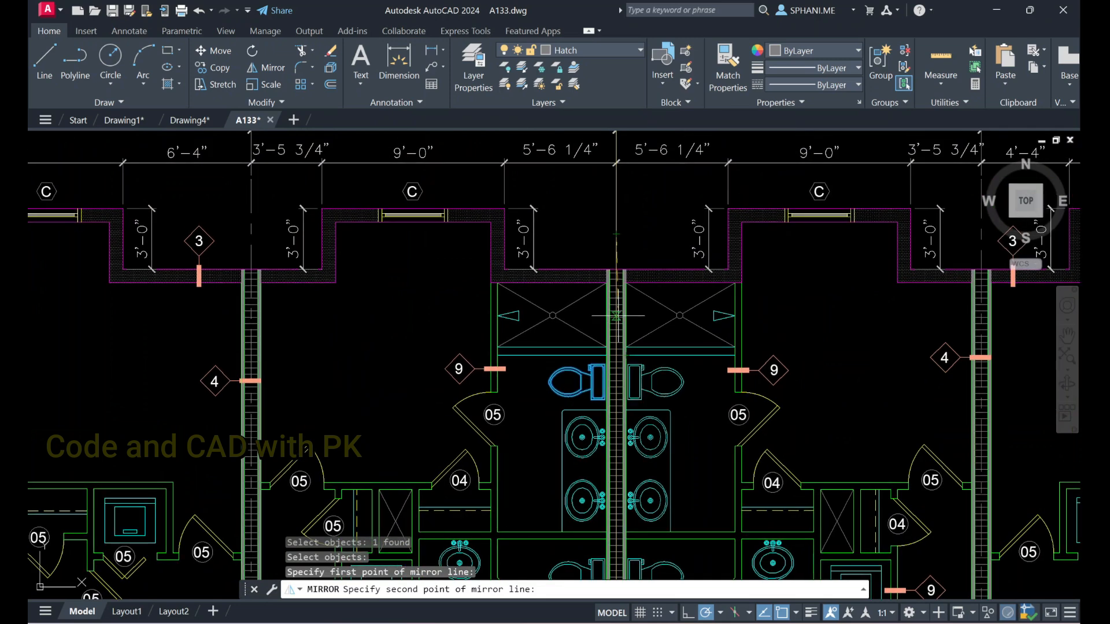
scroll(614, 377, "up", 10)
scroll(614, 377, "down", 5)
left_click(639, 377)
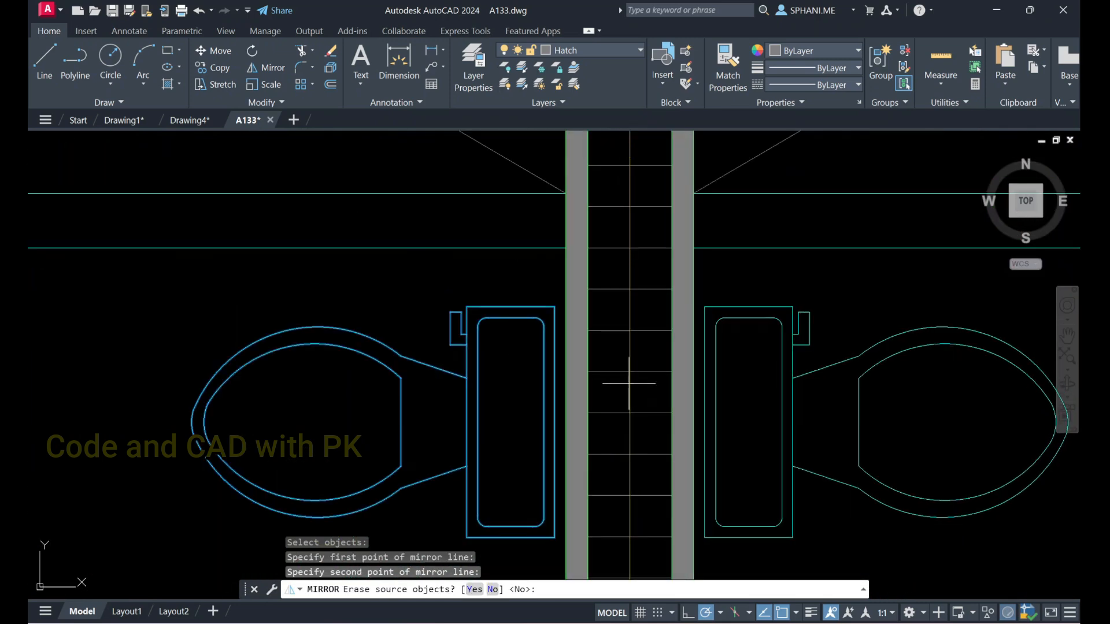
scroll(710, 381, "down", 2)
middle_click_drag(769, 396, 714, 363)
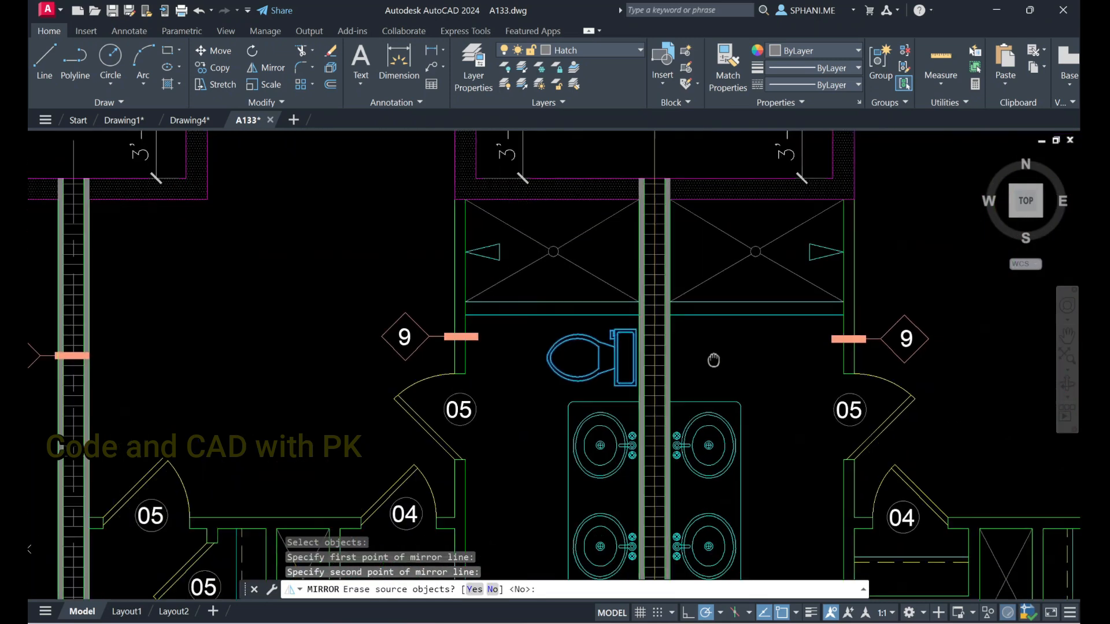
key("Escape")
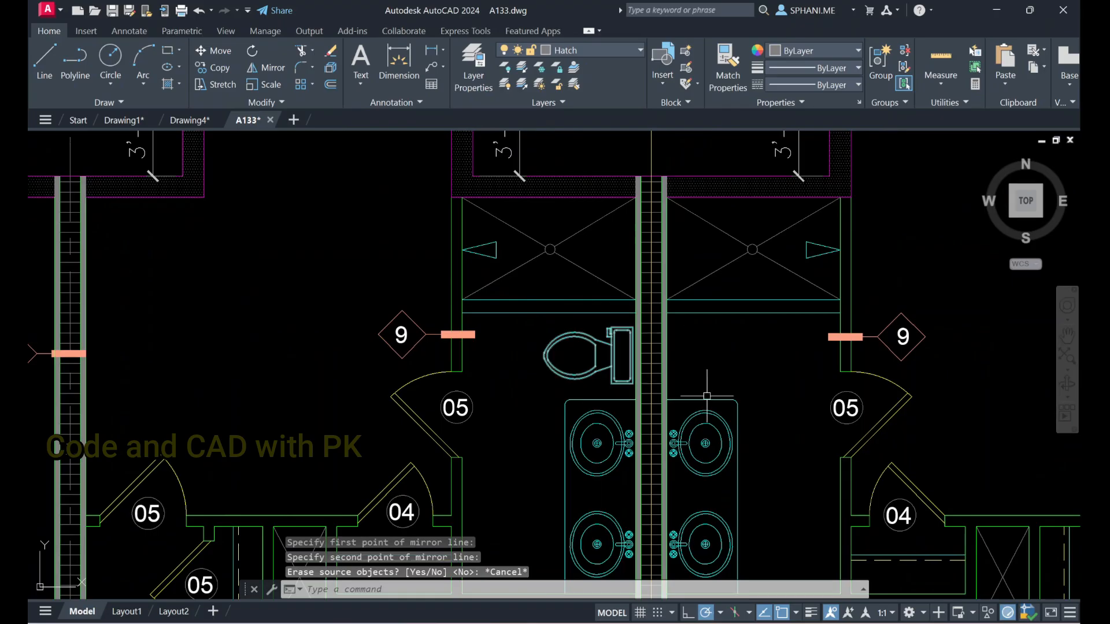
scroll(711, 339, "down", 8)
middle_click_drag(671, 366, 581, 289)
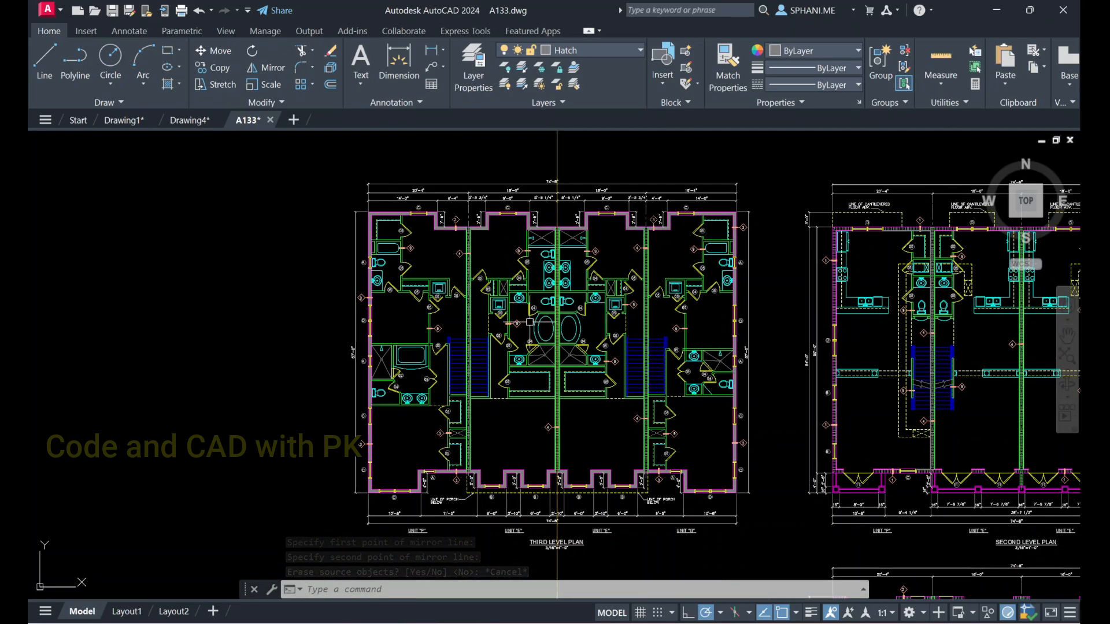
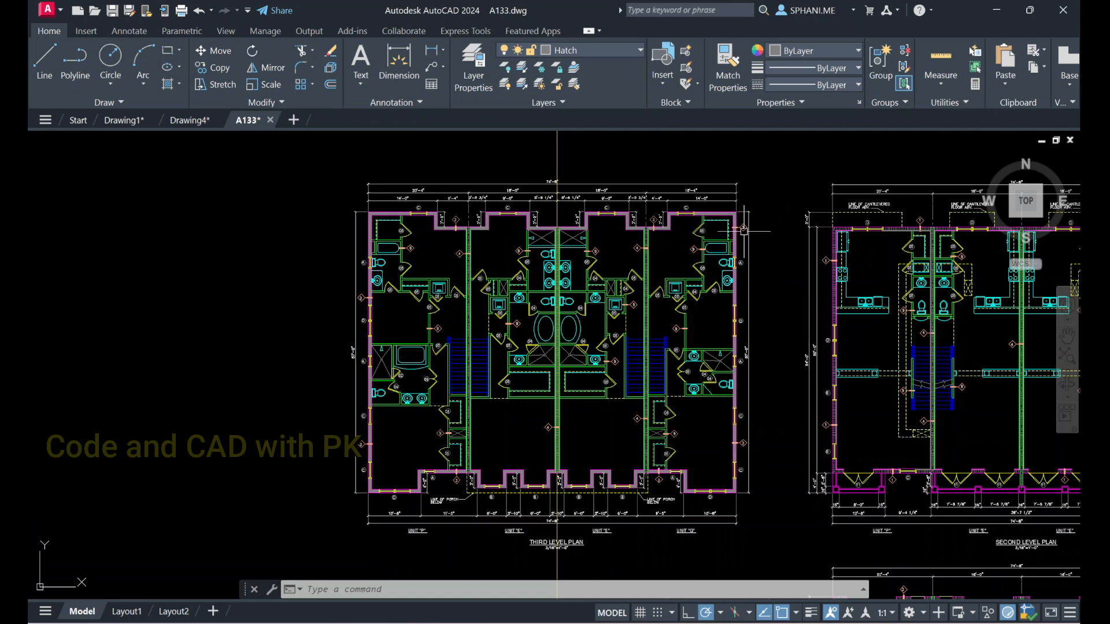
Switch to Drawing4 and erase the lower rectangle together with its two diagonals
left_click(186, 120)
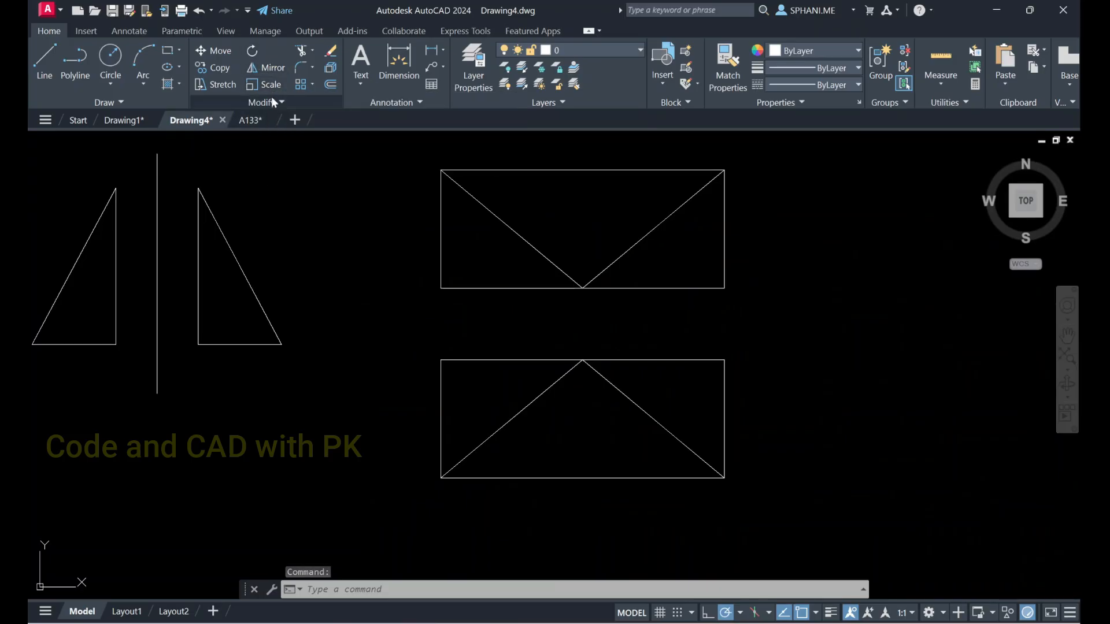
key("Escape")
scroll(600, 253, "down", 2)
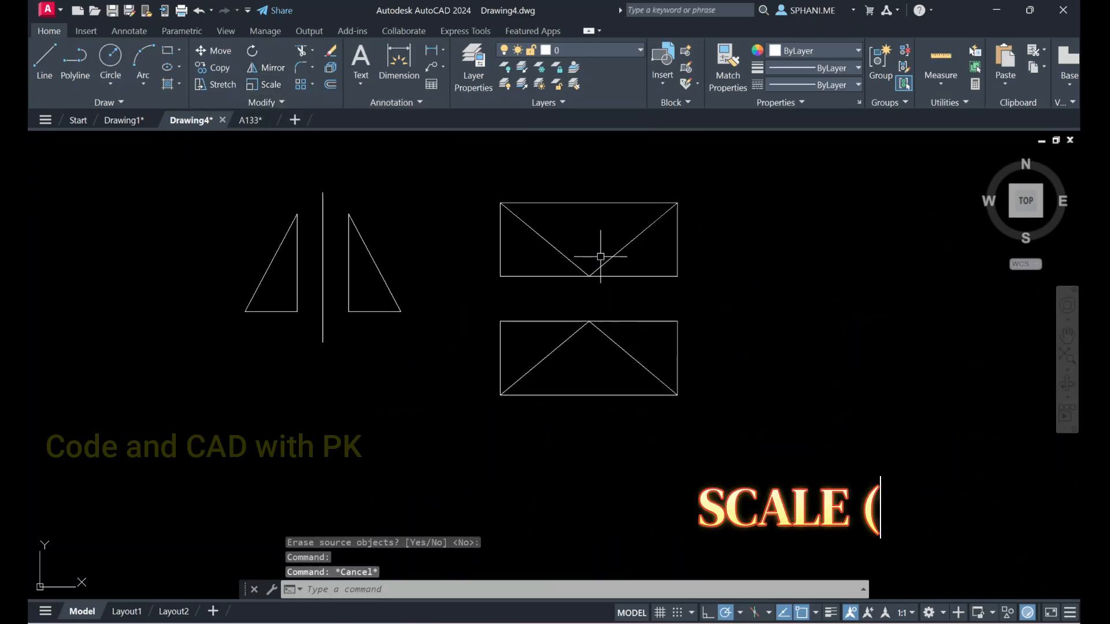
scroll(603, 258, "up", 2)
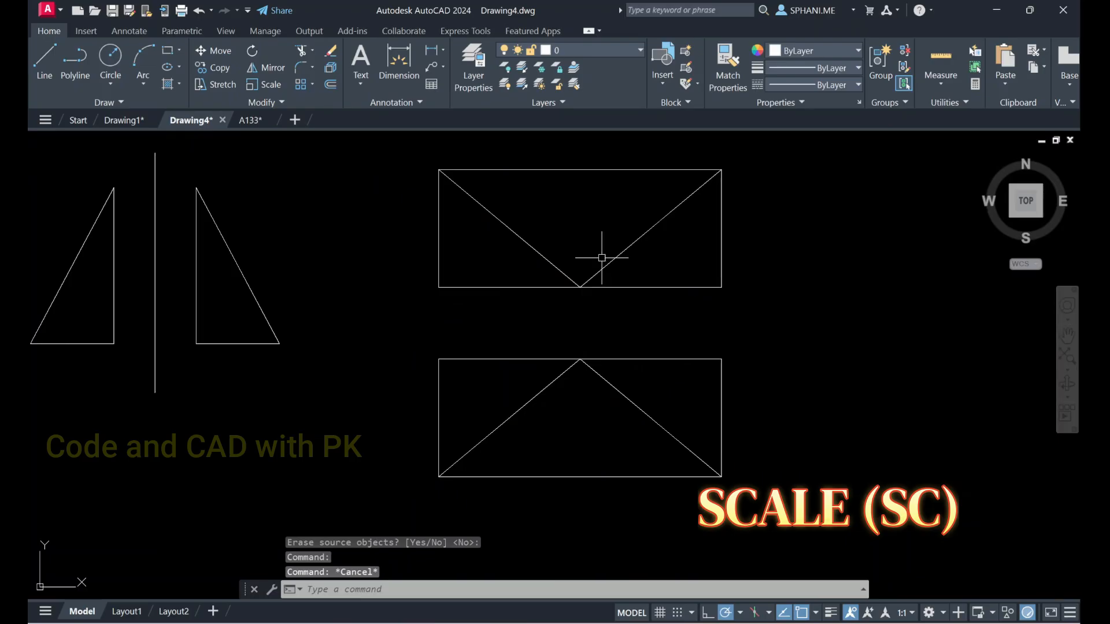
mouse_move(585, 250)
middle_mouse_down()
mouse_move(480, 283)
mouse_move(456, 277)
mouse_move(441, 247)
mouse_move(396, 244)
middle_mouse_up()
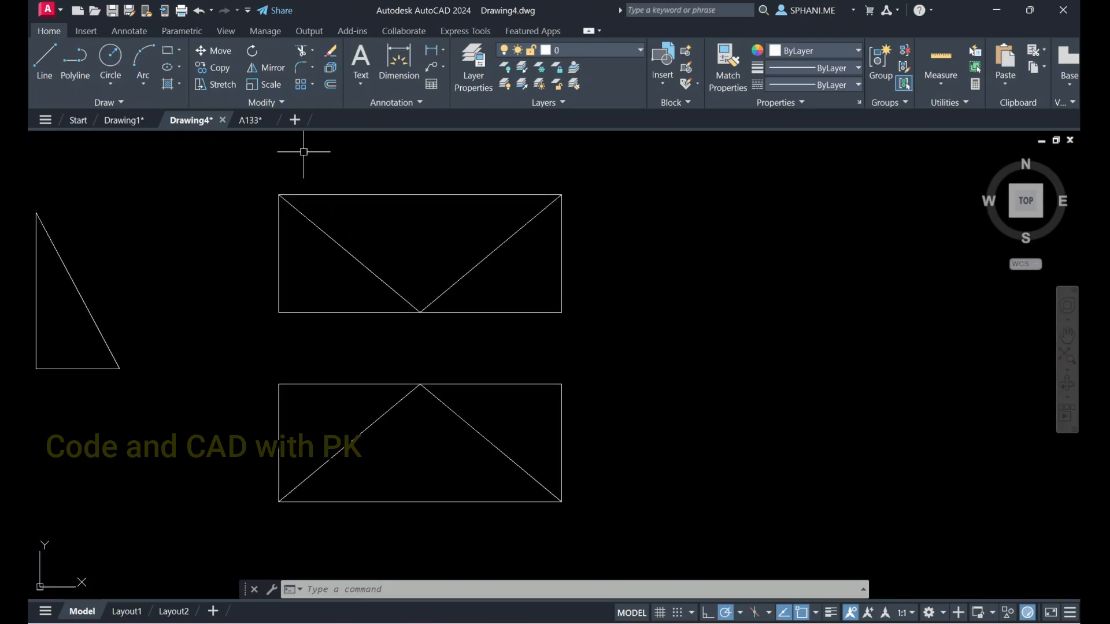
mouse_move(531, 255)
middle_mouse_down()
mouse_move(528, 270)
mouse_move(390, 258)
middle_mouse_up()
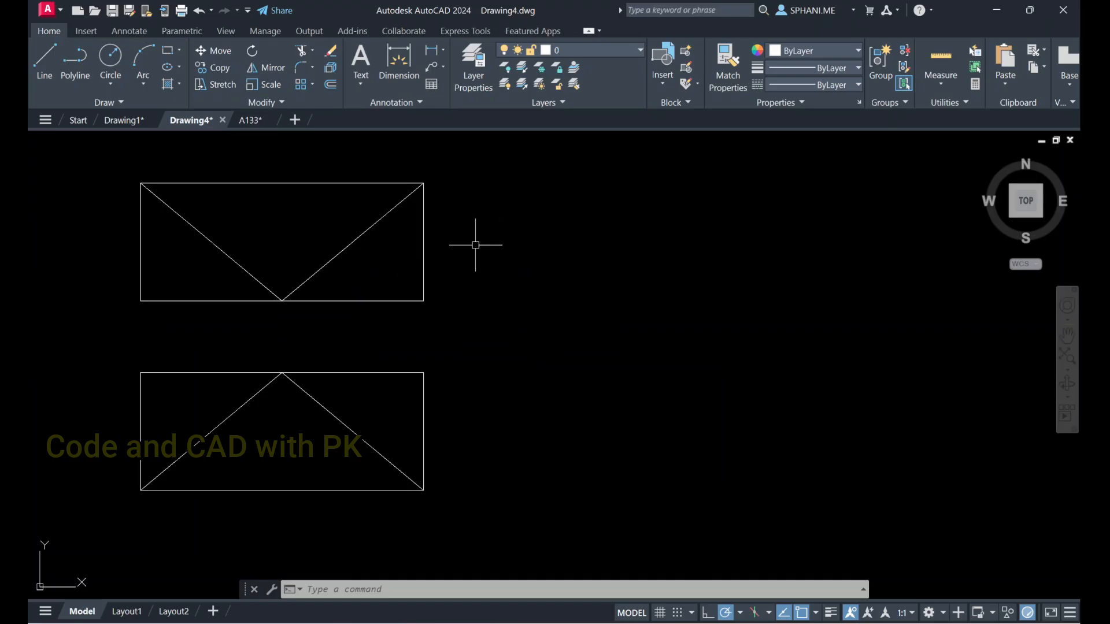
scroll(393, 245, "down", 2)
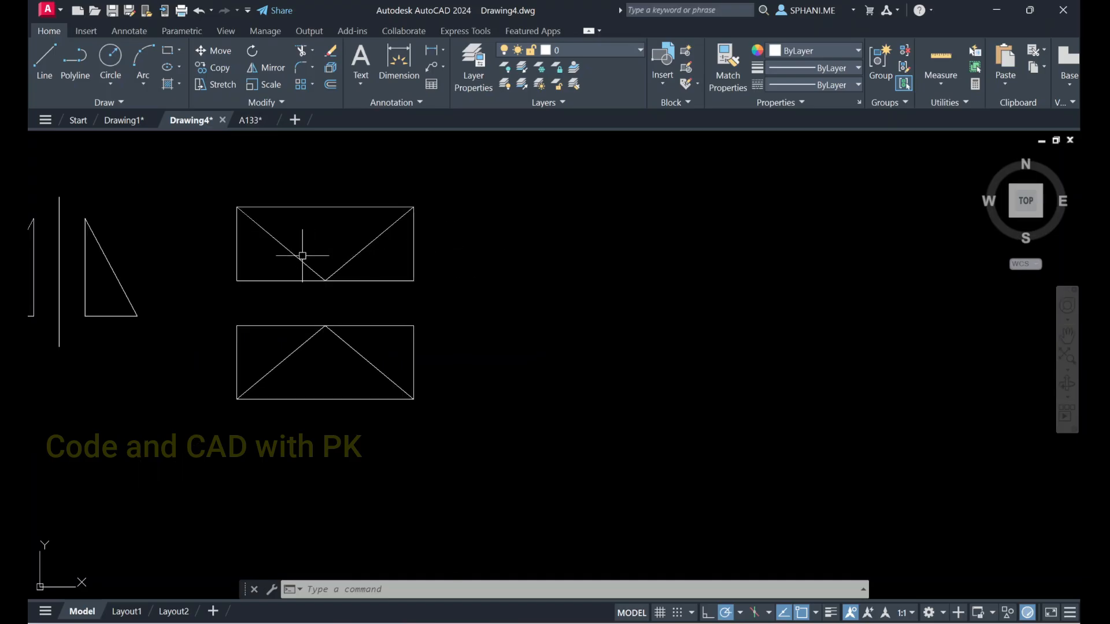
left_click(476, 442)
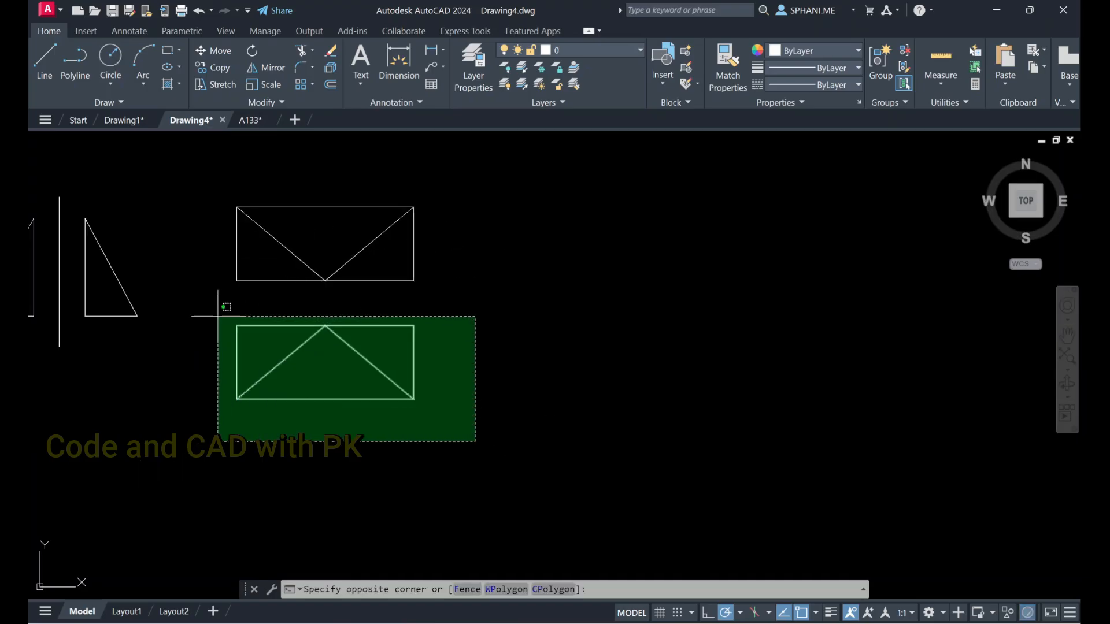
left_click(267, 323)
type("e")
key("Return")
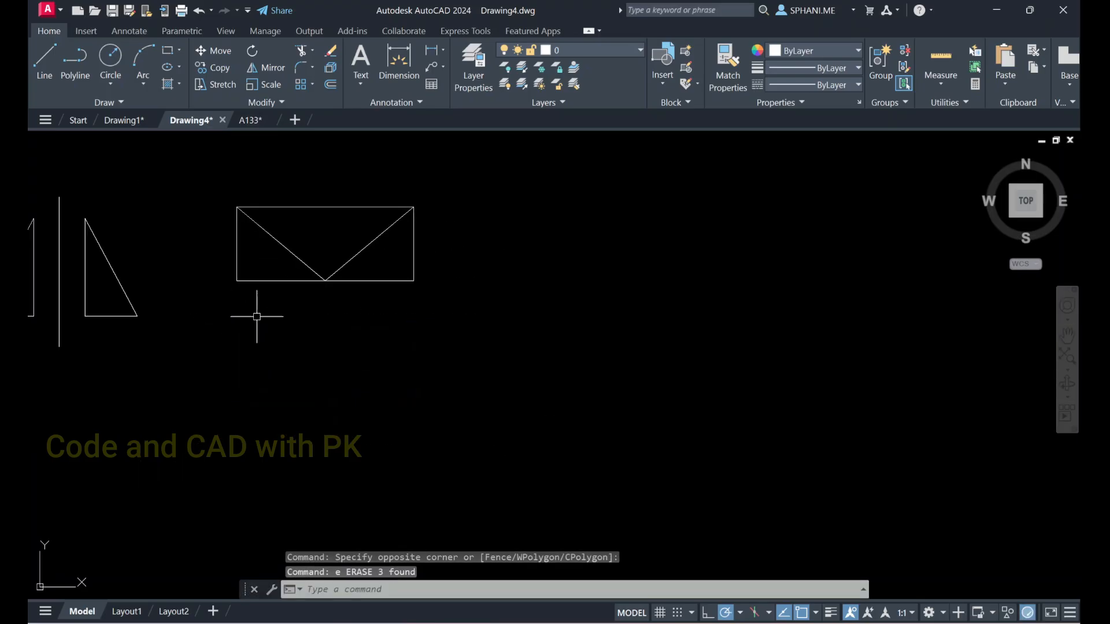
Scale the remaining rectangle and its diagonals by a factor of 2 from the rectangle's lower-left corner, and undo the scaling
left_click(267, 85)
left_click(177, 175)
left_click(604, 377)
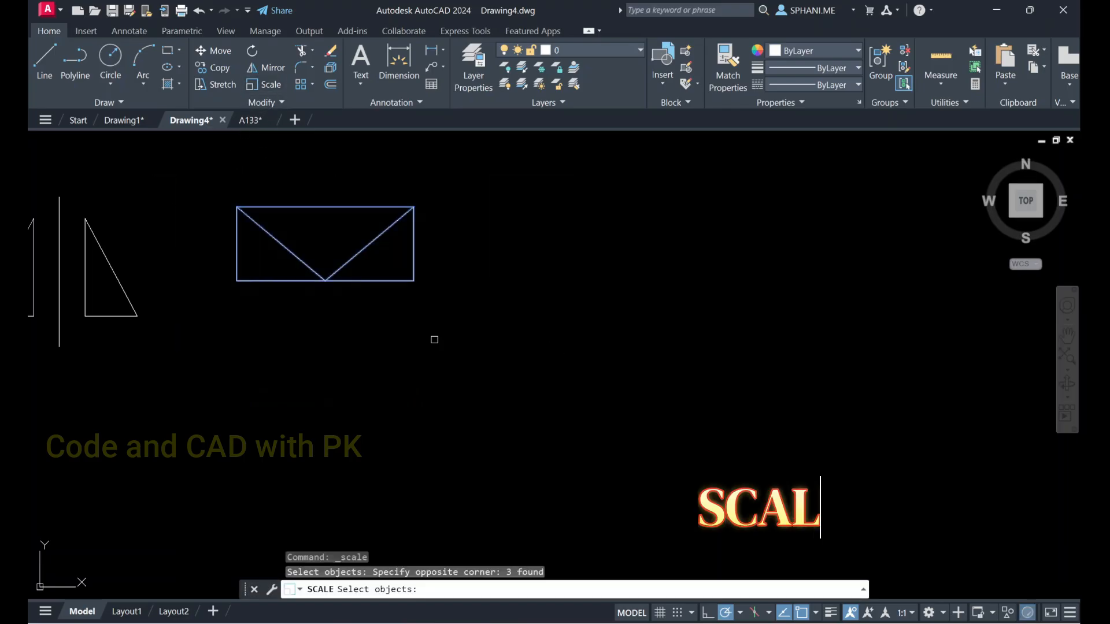
key("Return")
left_click(236, 281)
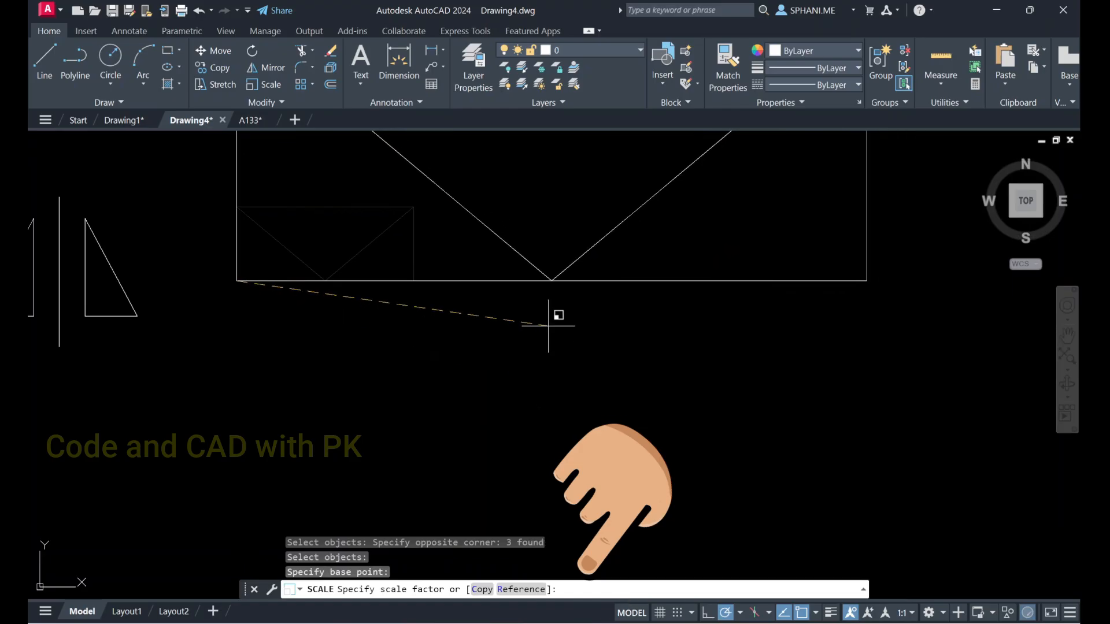
type("2")
key("Return")
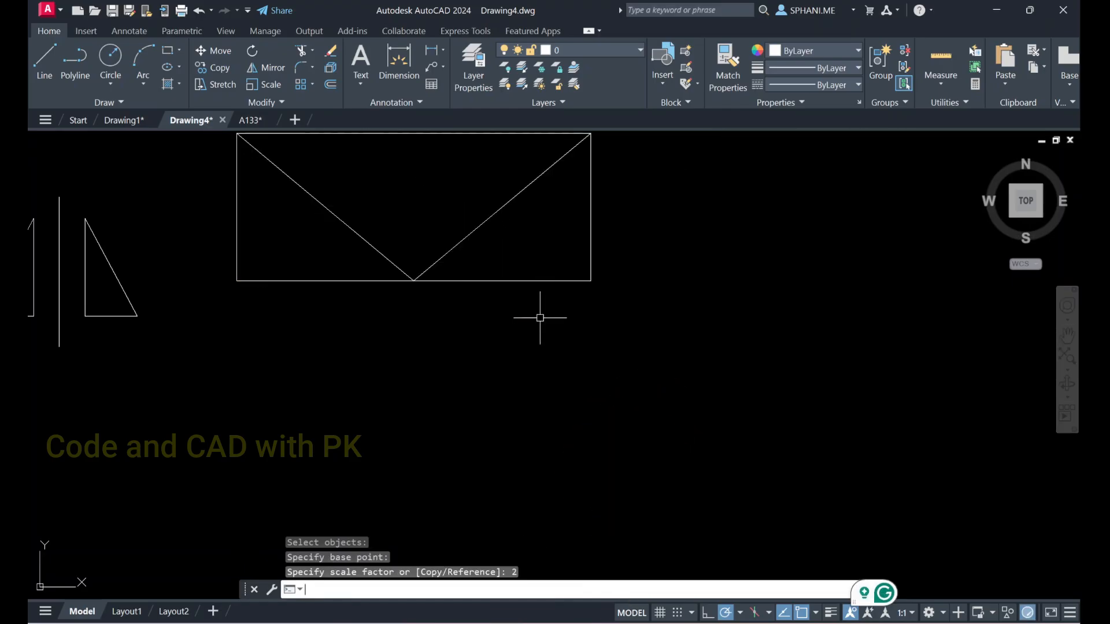
key("ctrl+z")
Scale the rectangle and its diagonals by a factor of 0.5 from the rectangle's lower-left corner, and undo the scaling
left_click(225, 185)
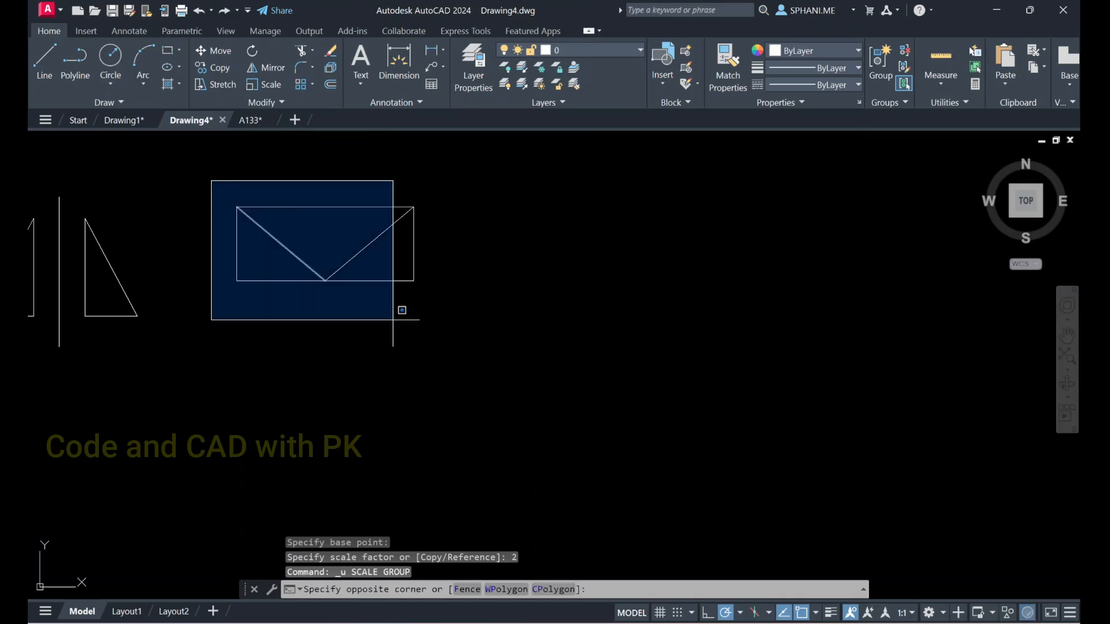
left_click(439, 326)
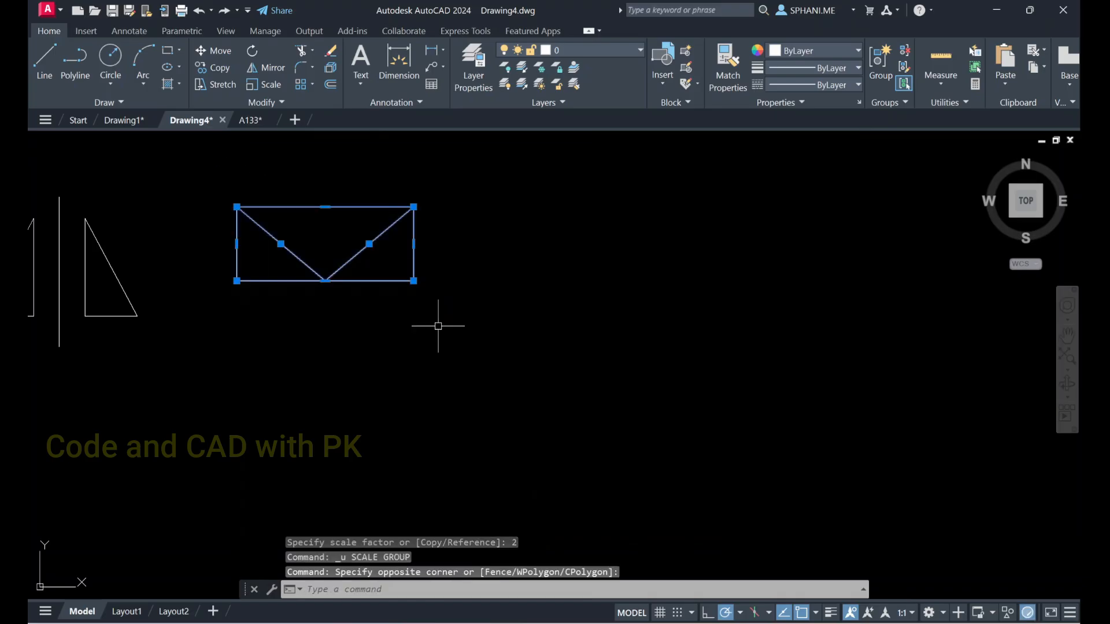
left_click(255, 85)
left_click(237, 281)
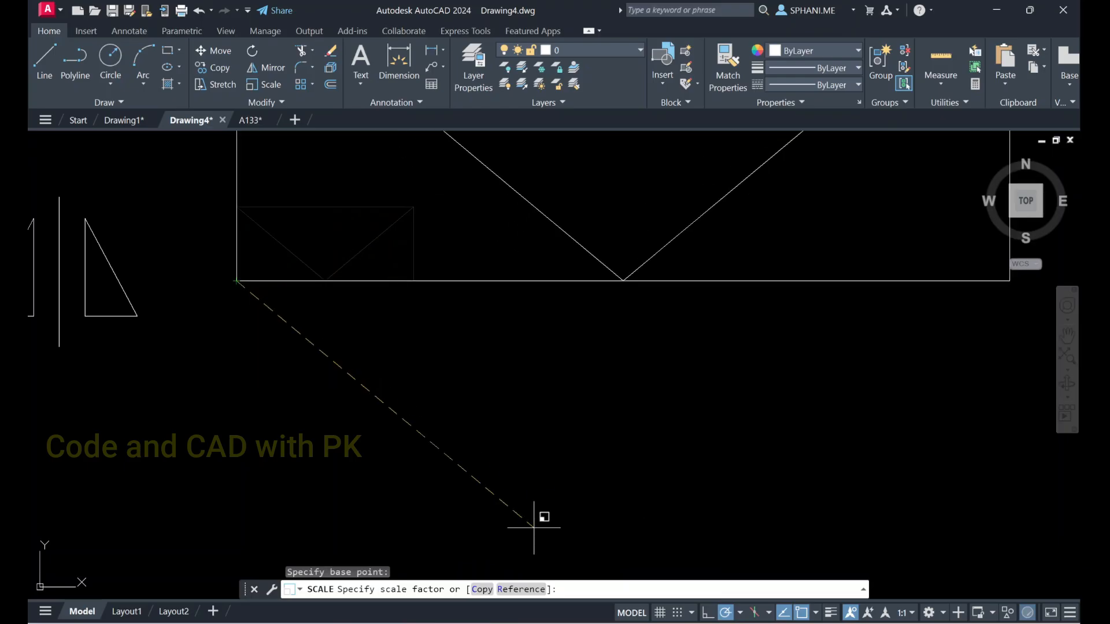
type("0.5")
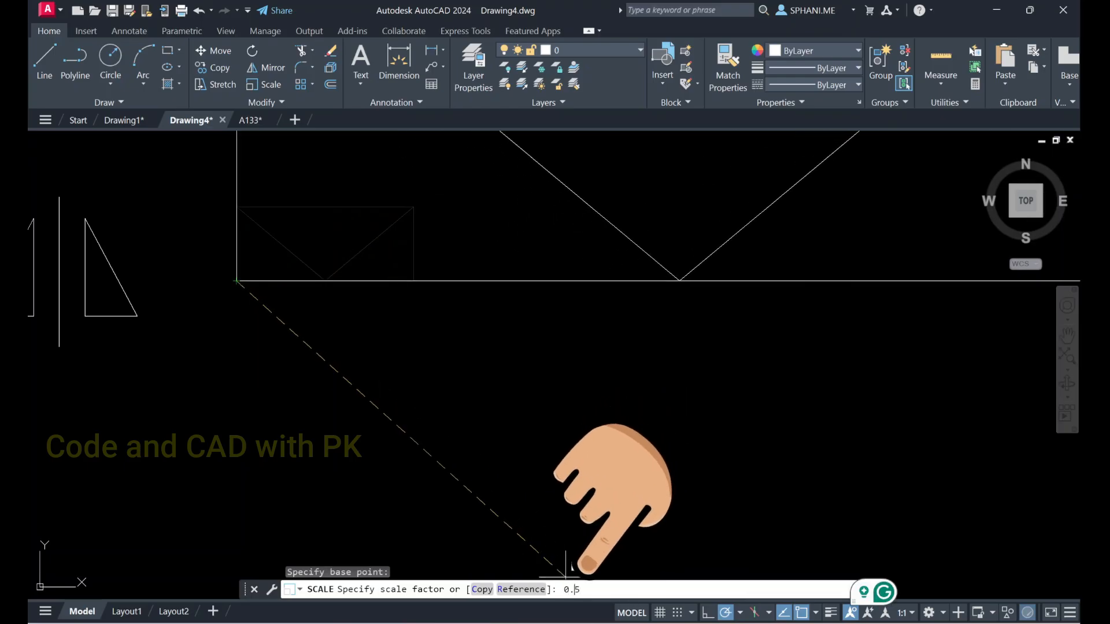
key("Return")
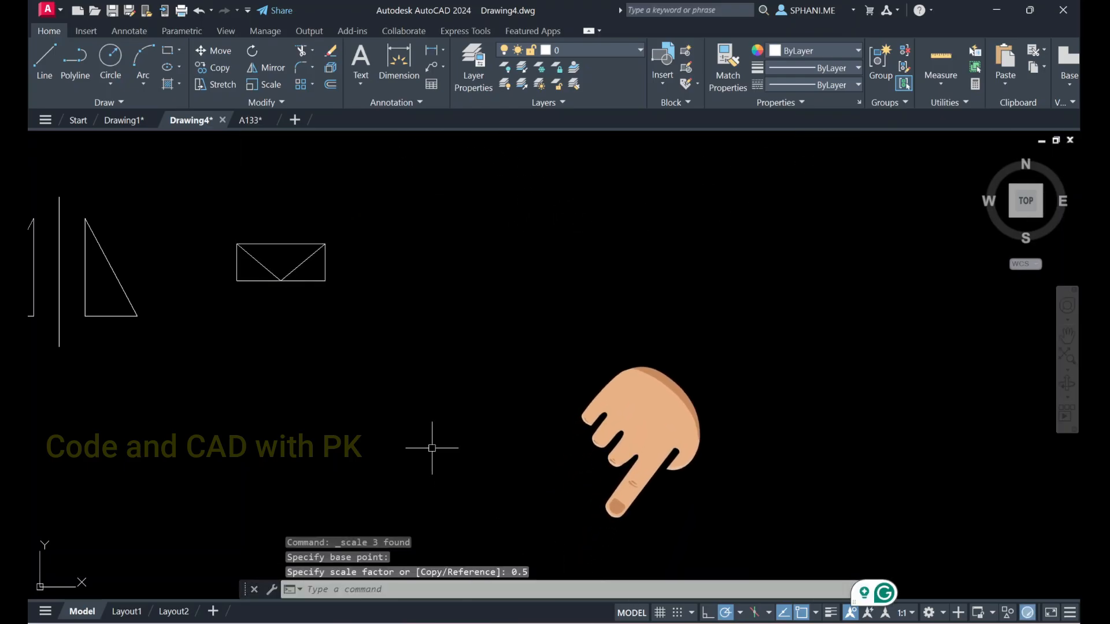
key("ctrl+z")
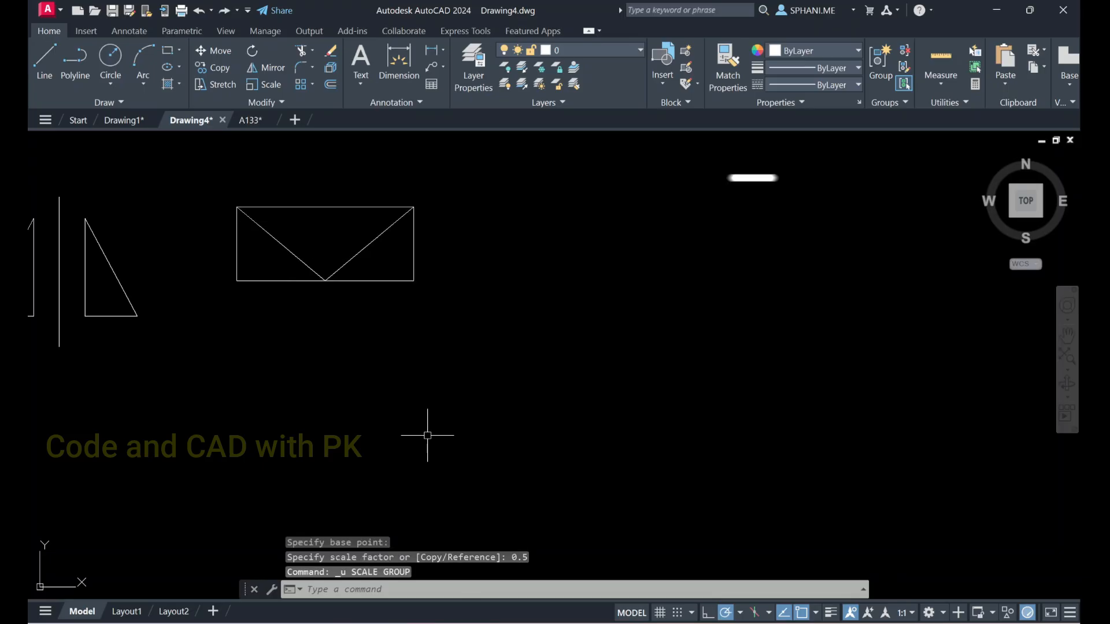
key("Escape")
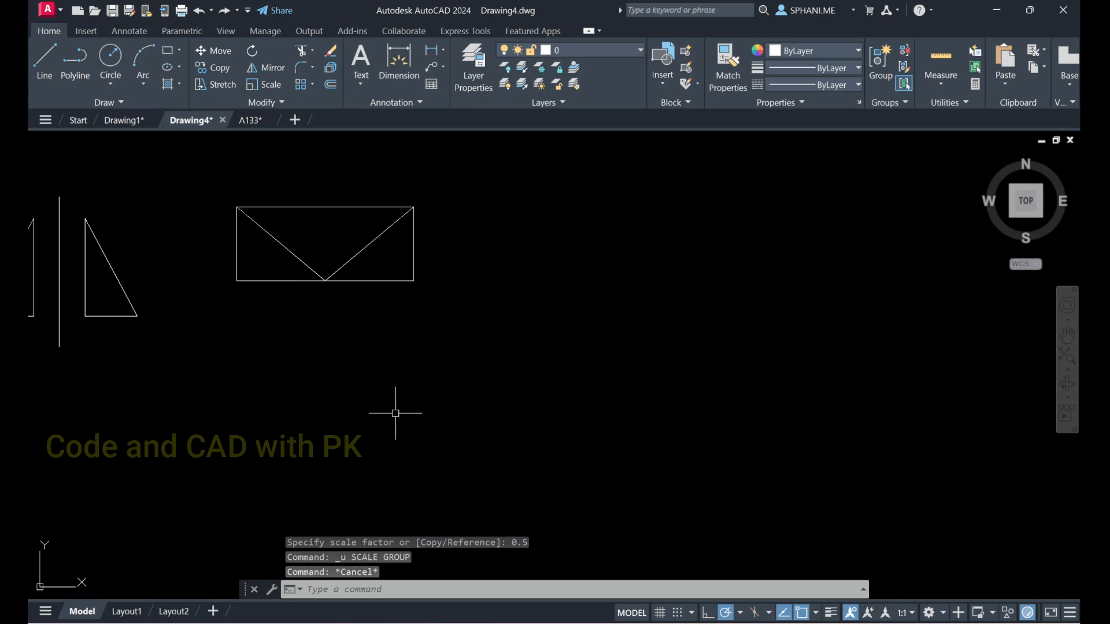
scroll(253, 188, "up", 2)
middle_click_drag(253, 191, 352, 263)
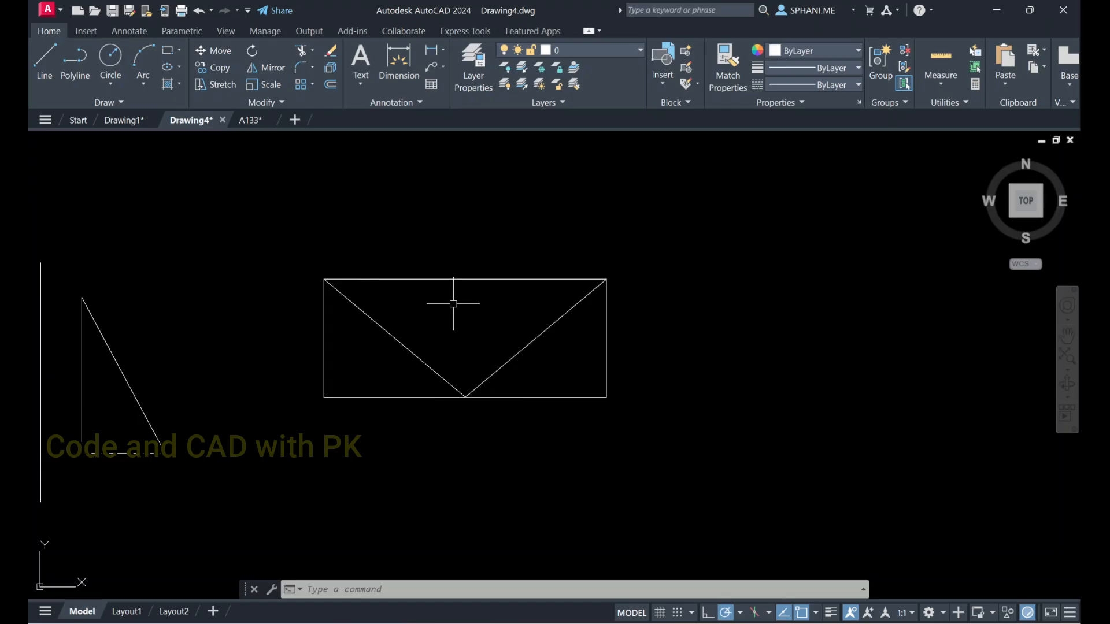
left_click(311, 53)
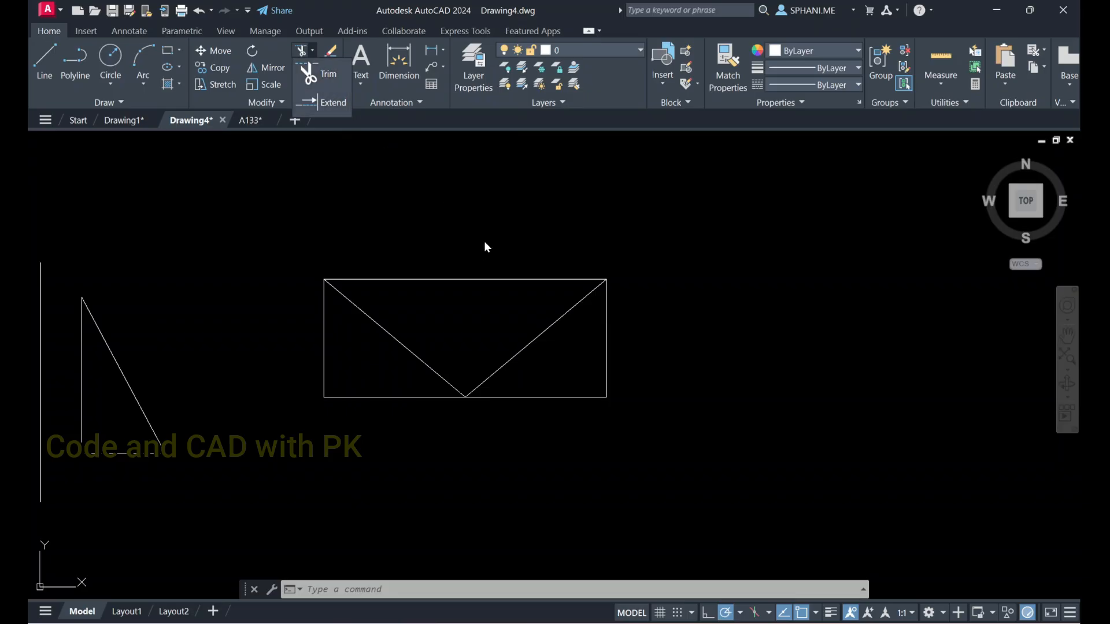
key("Escape")
key("Escape")
Draw a slanted line across the rectangle from beyond its upper edge down to below its lower-left corner
scroll(517, 383, "down", 2)
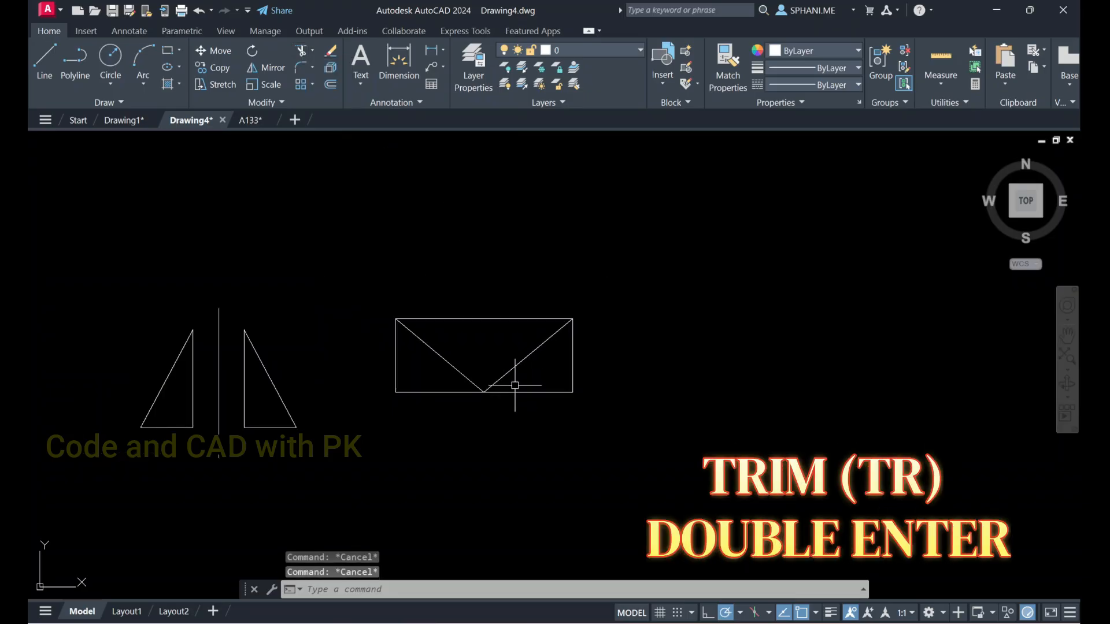
middle_click_drag(334, 390, 265, 312)
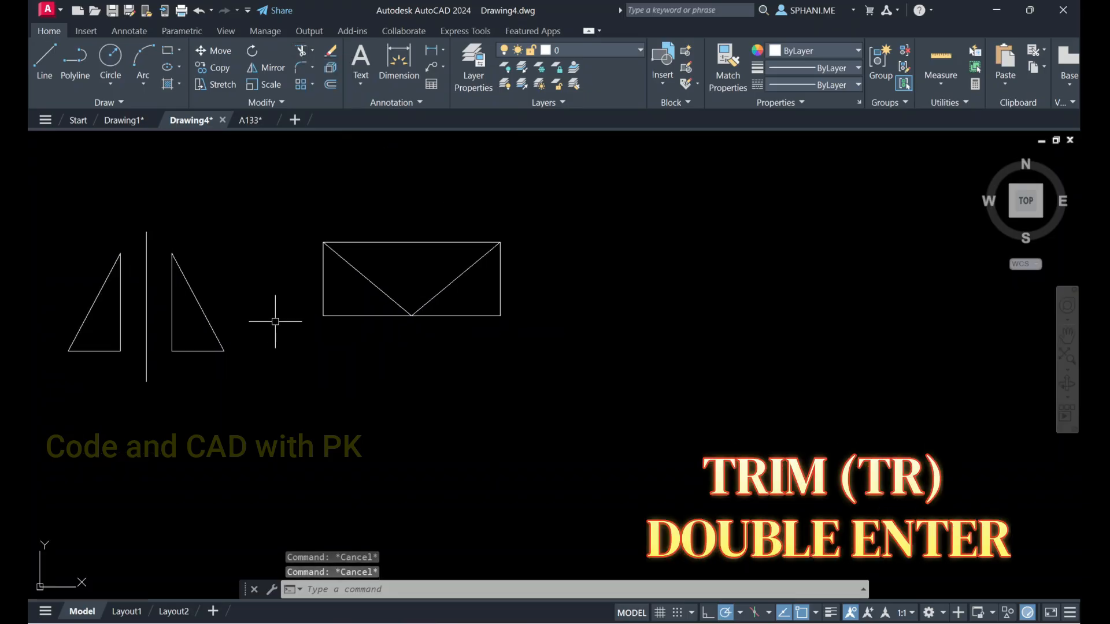
type("l")
key("Return")
left_click(486, 188)
left_click(300, 386)
key("Escape")
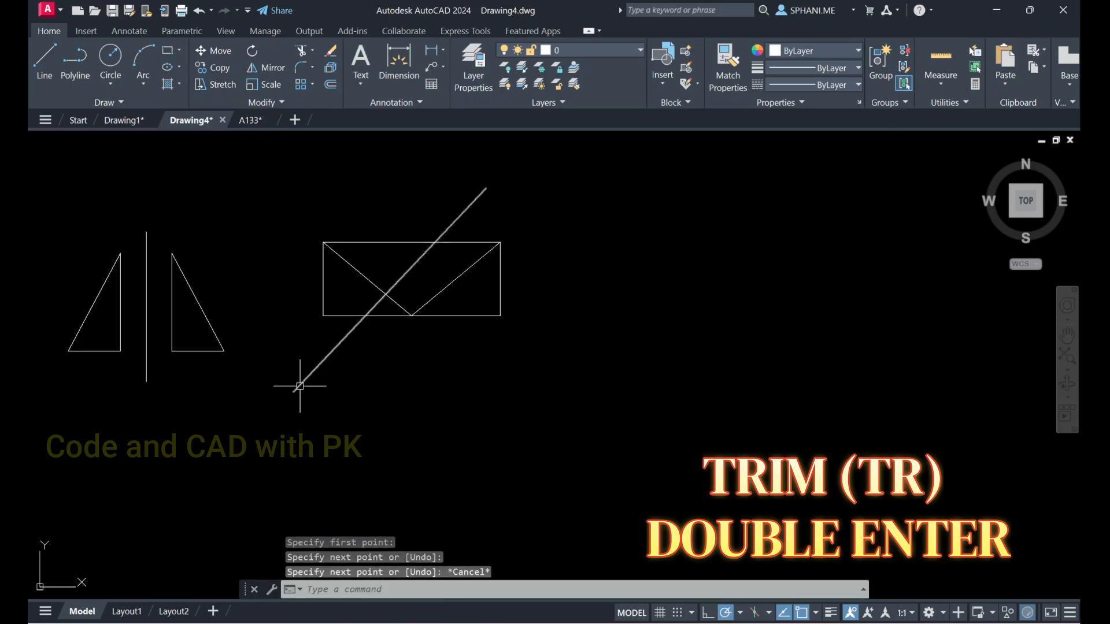
Draw a second slanted line crossing the first, from above the rectangle's upper-left corner to below its lower-right corner
key("Escape")
left_click(328, 181)
key("Escape")
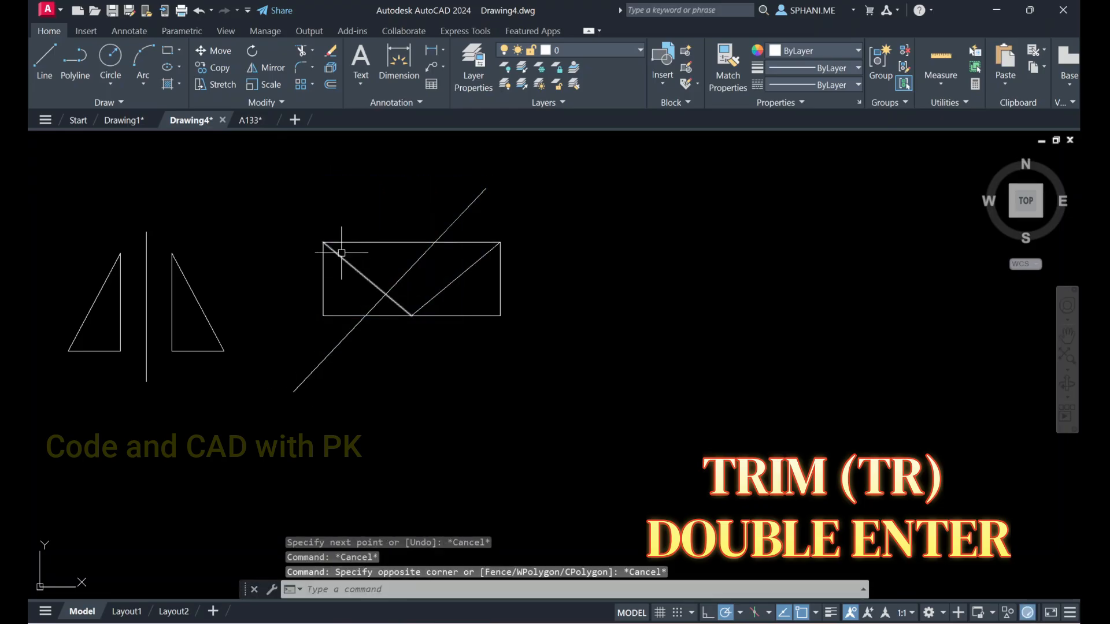
key("Return")
left_click(335, 183)
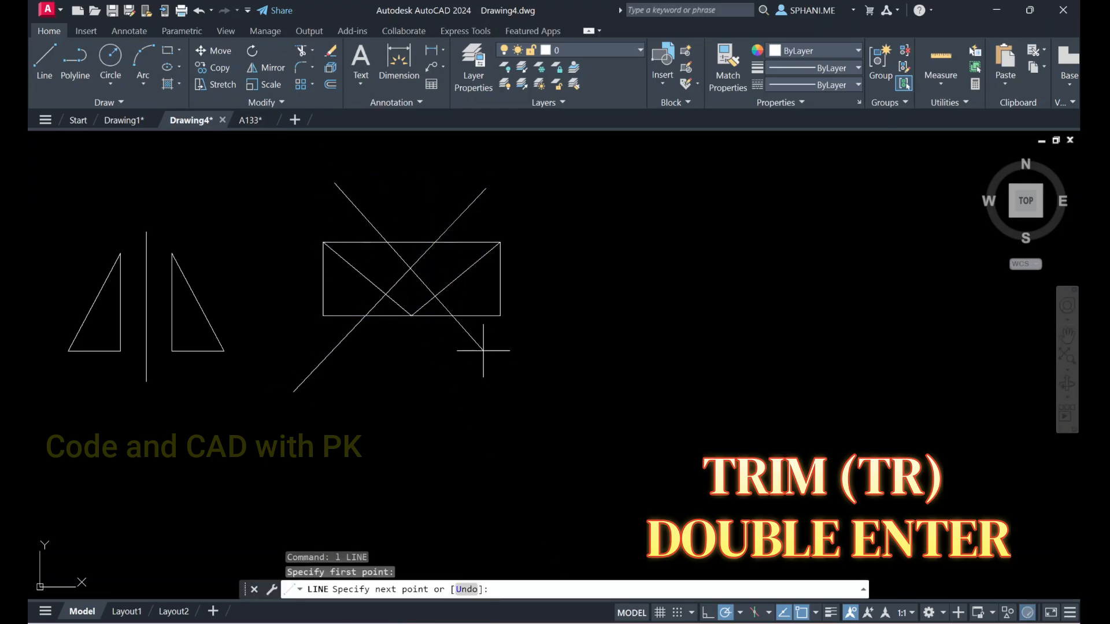
left_click(514, 378)
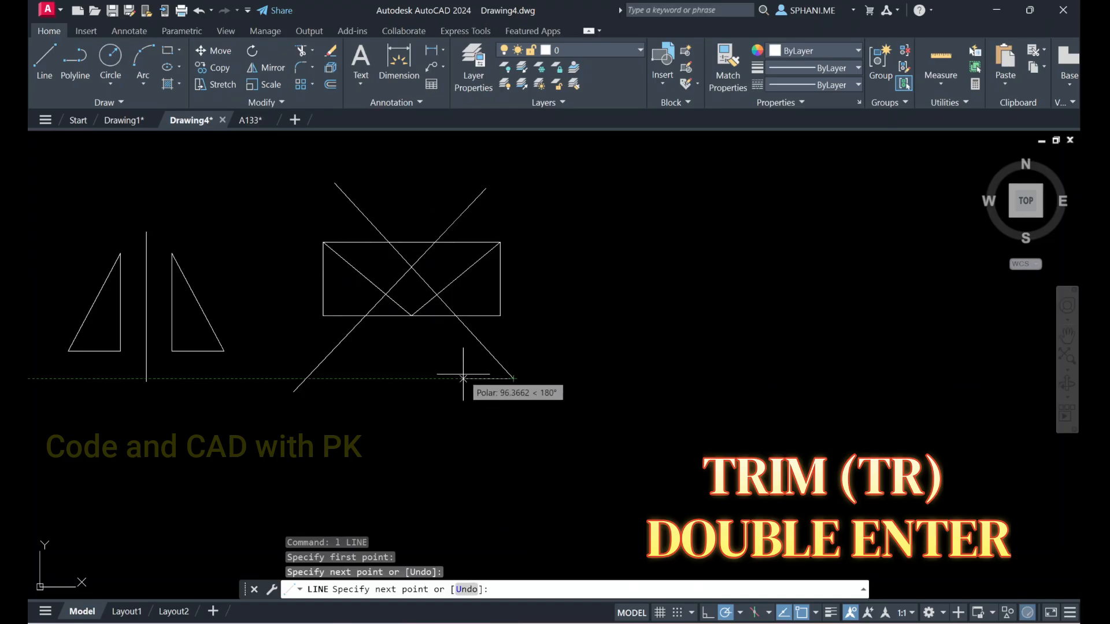
key("Escape")
Draw a long horizontal line well below the triangles and the rectangle
key("Return")
left_click(94, 490)
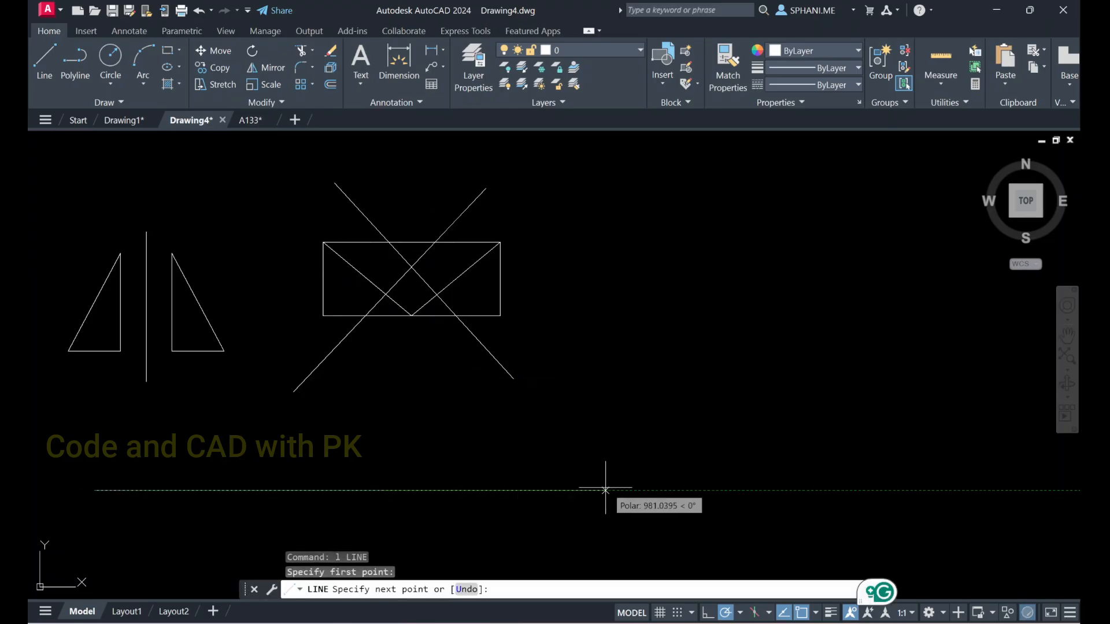
left_click(748, 492)
key("Escape")
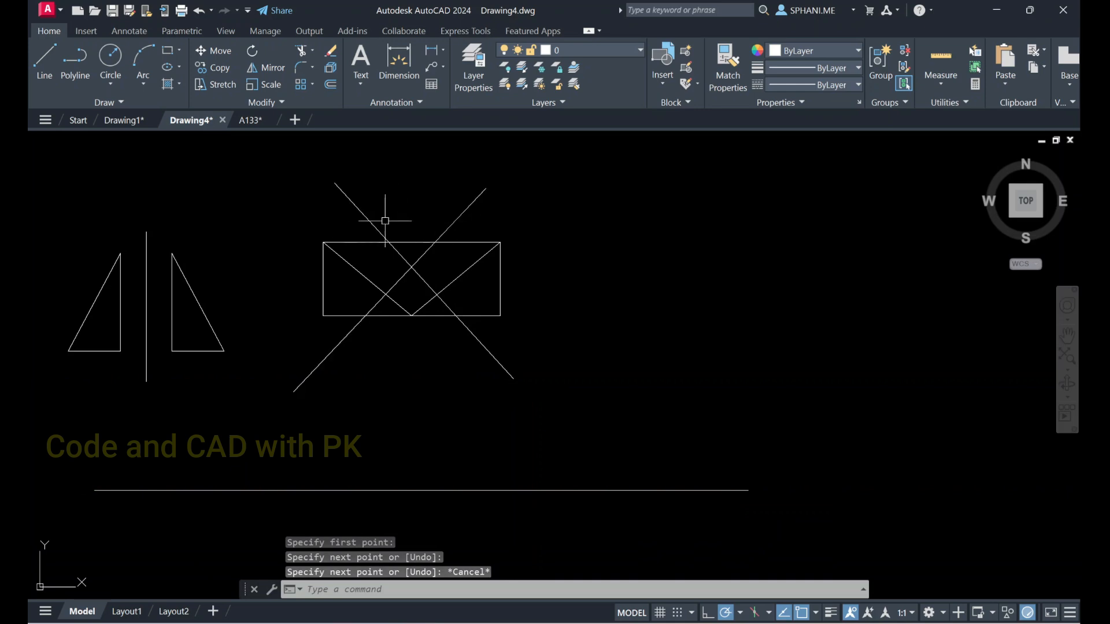
Trim the two slanted lines above the rectangle's upper edge and the diagonals' outer parts up to the slanted lines
left_click(298, 57)
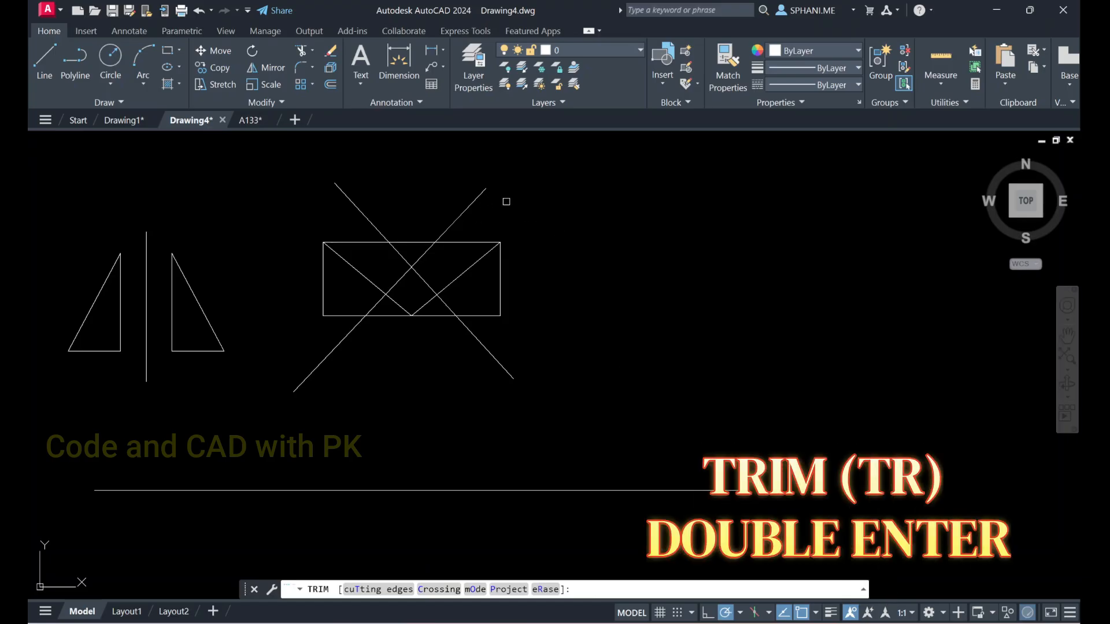
key("Return")
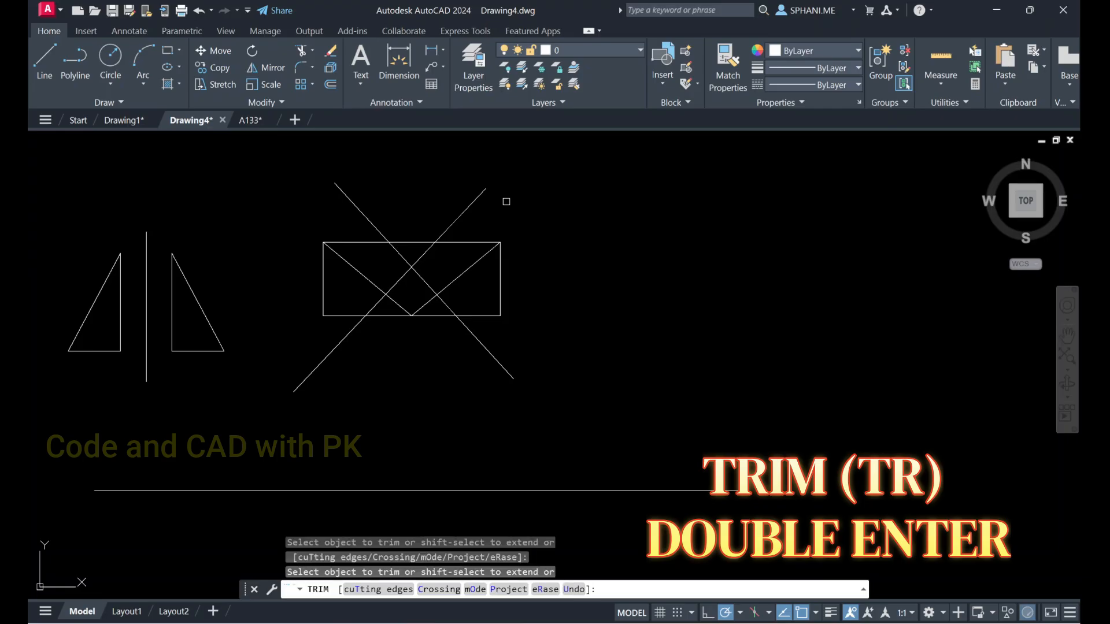
key("Return")
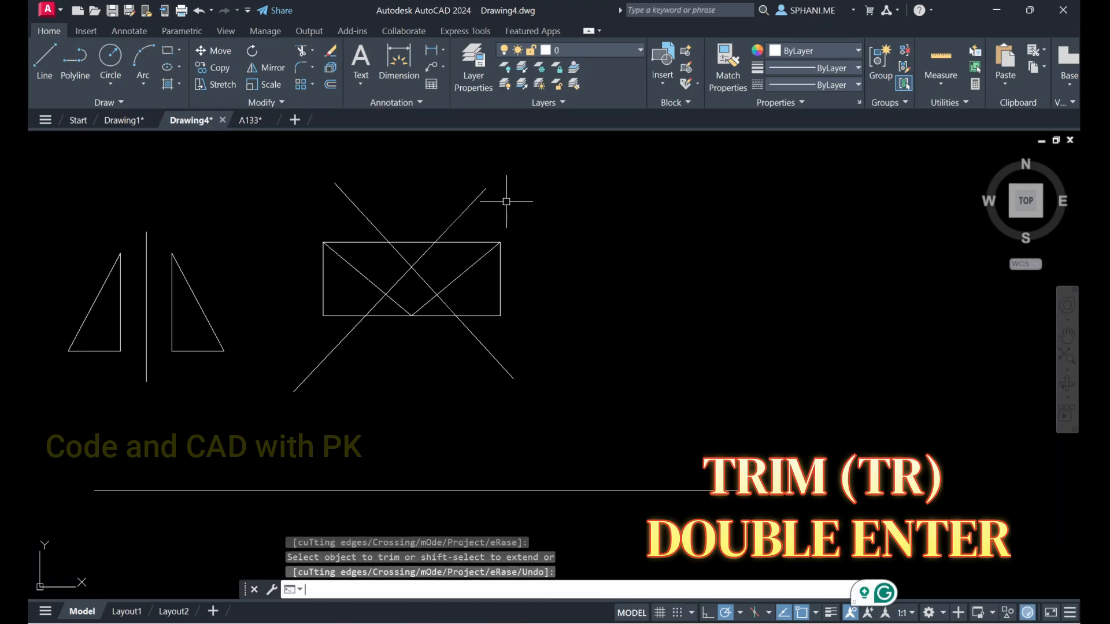
key("Return")
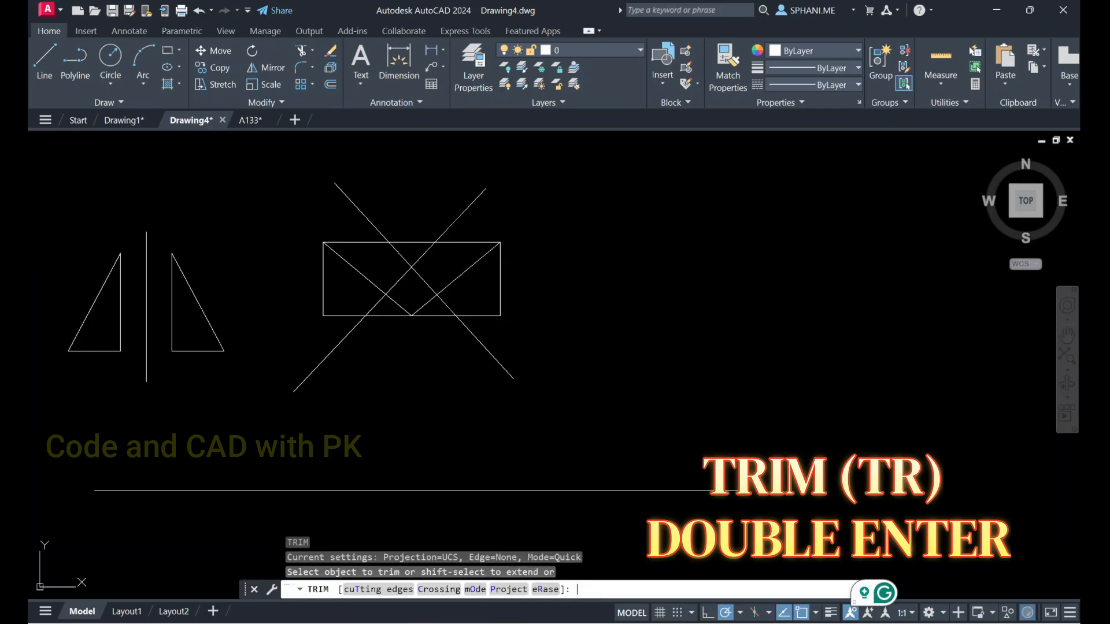
key("Return")
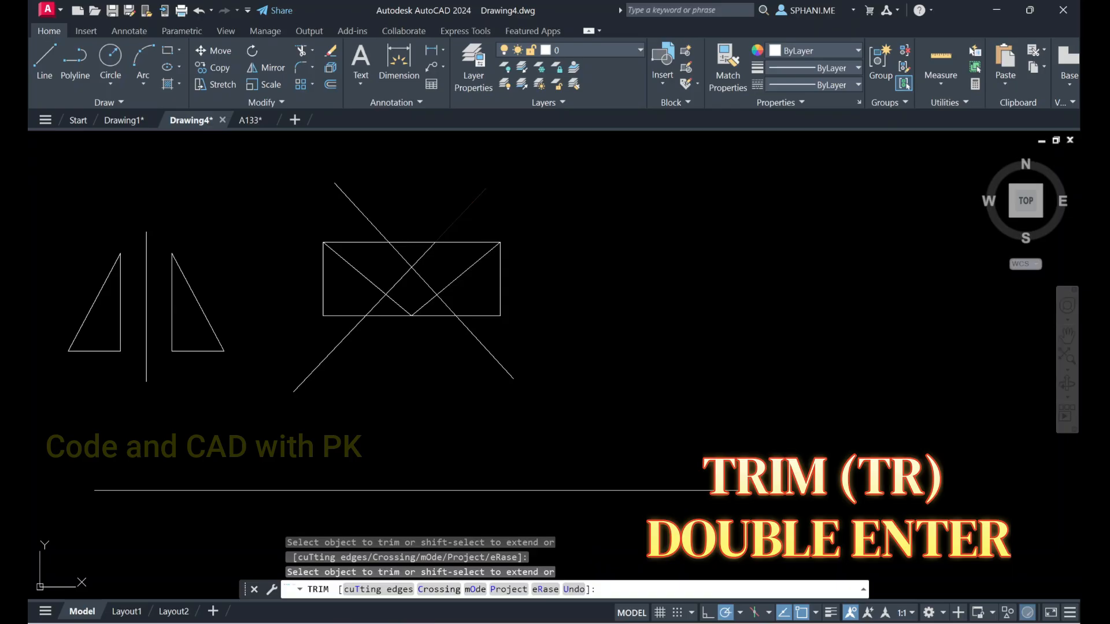
left_click(366, 211)
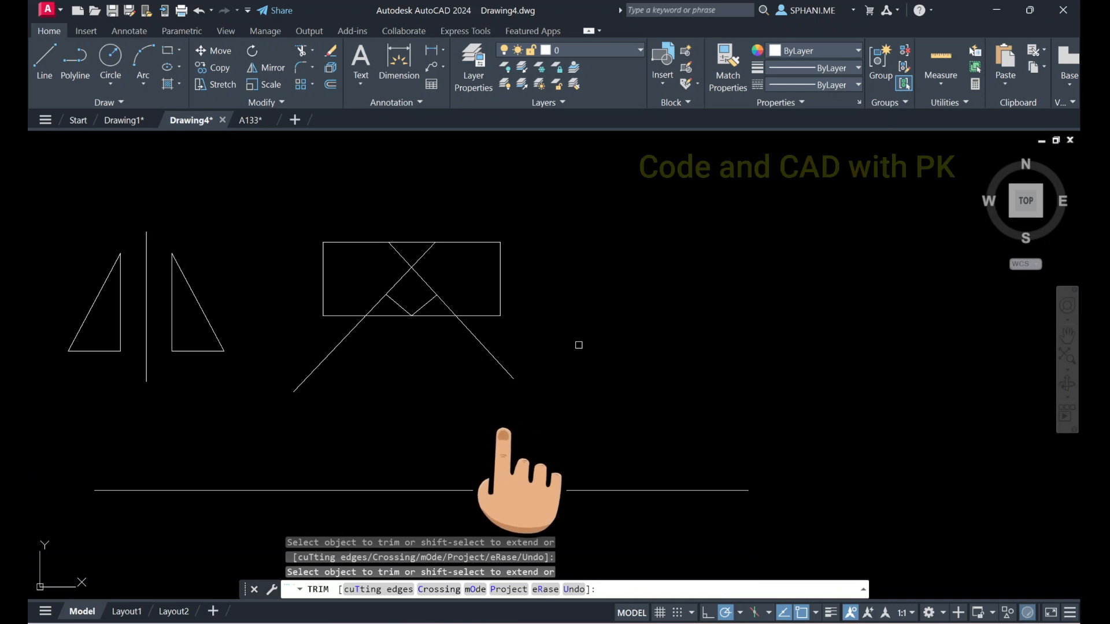
Trim the rectangle's outer parts and the slanted lines' lower ends with a freehand fence, and undo the whole trim
mouse_move(579, 345)
left_mouse_down()
mouse_move(457, 364)
mouse_move(356, 340)
mouse_move(337, 313)
mouse_move(339, 279)
mouse_move(315, 250)
mouse_move(367, 228)
mouse_move(458, 228)
mouse_move(503, 247)
mouse_move(499, 271)
left_mouse_up()
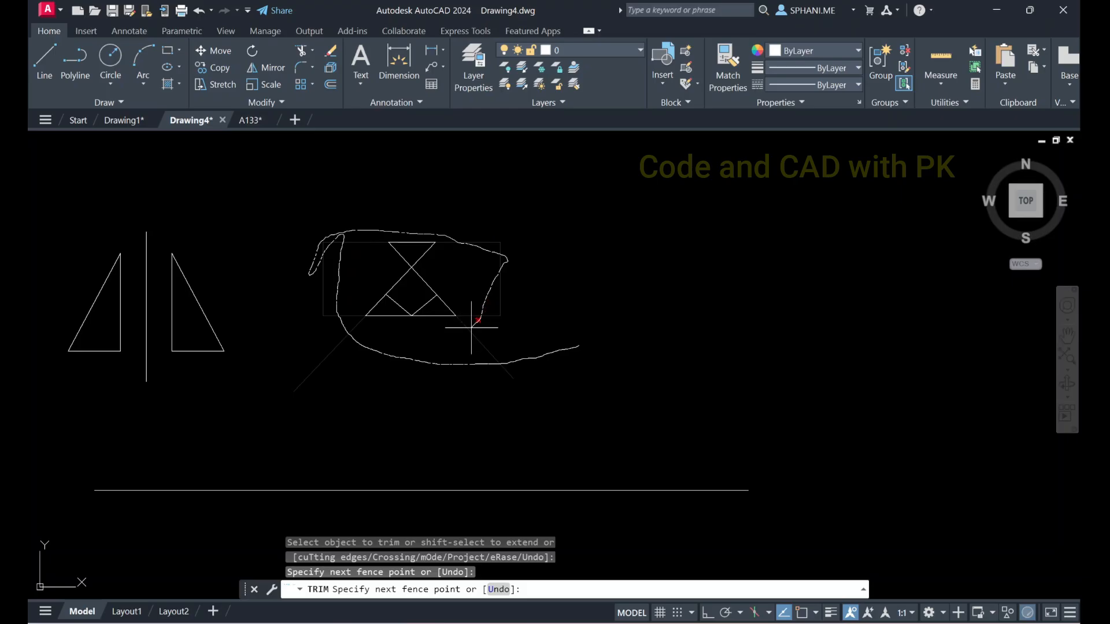
left_click_drag(471, 328, 479, 321)
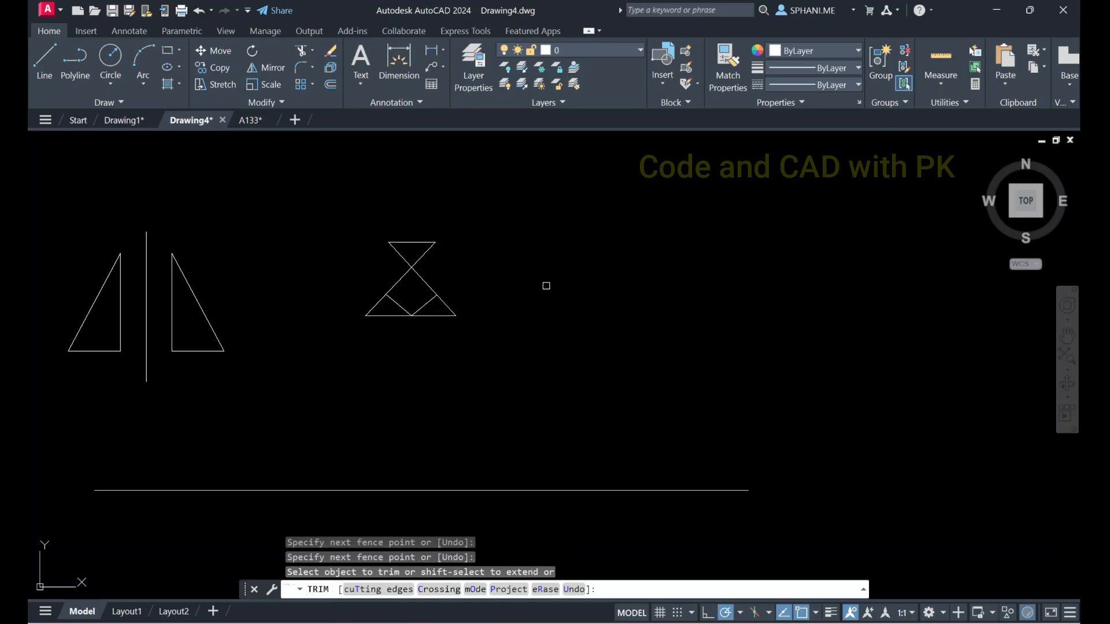
right_click(547, 286)
left_click(559, 292)
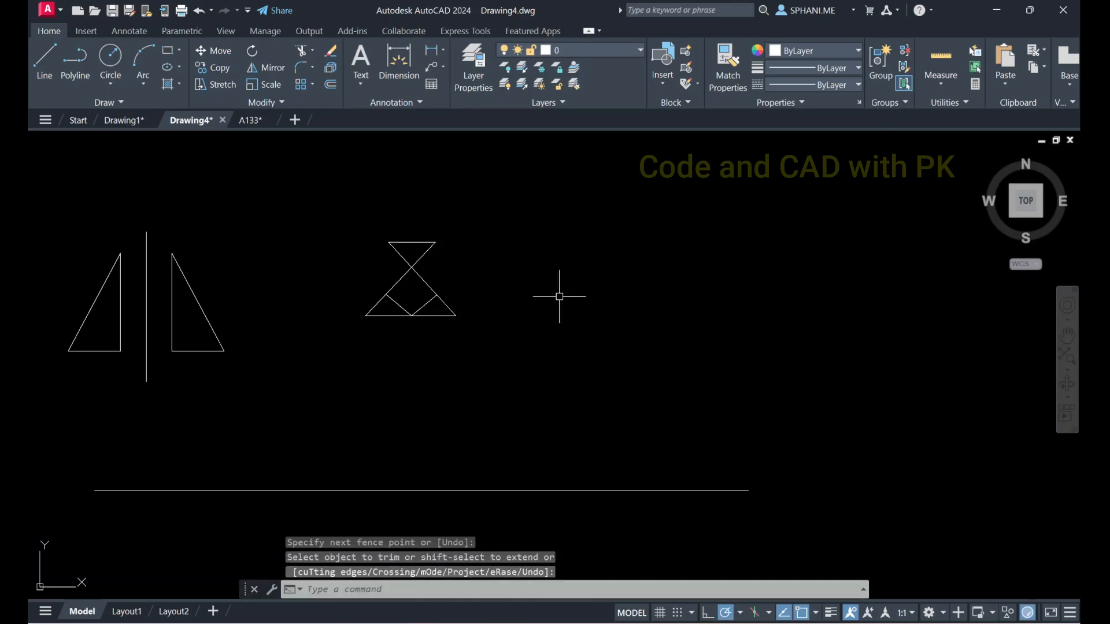
key("ctrl+z")
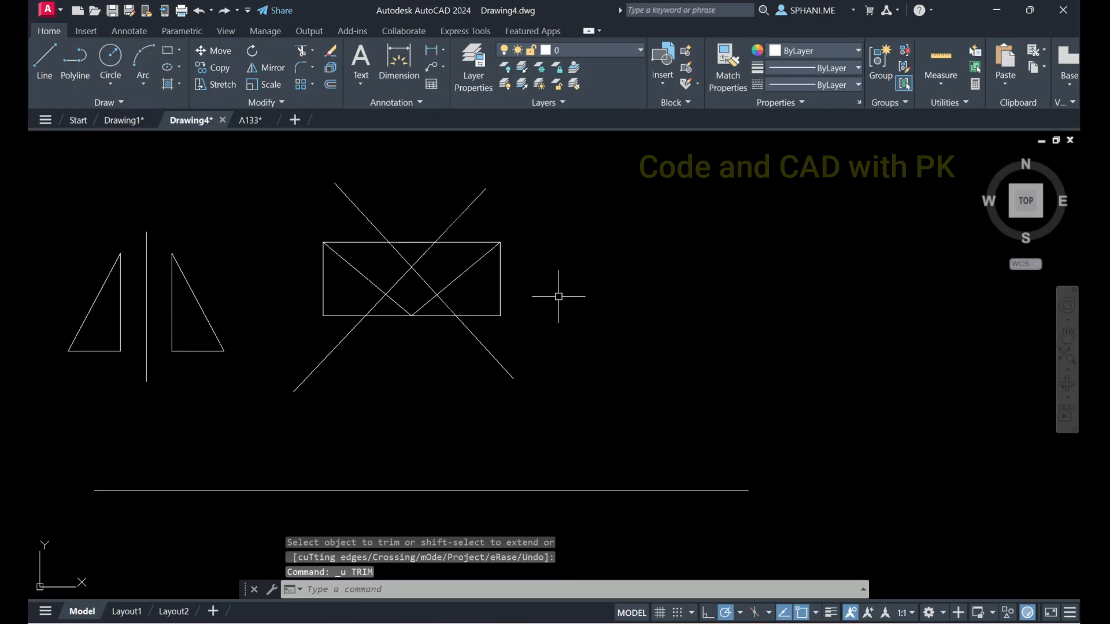
Extend the lower ends of both slanted lines and of the rectangle's two diagonals toward the long horizontal line
left_click(312, 51)
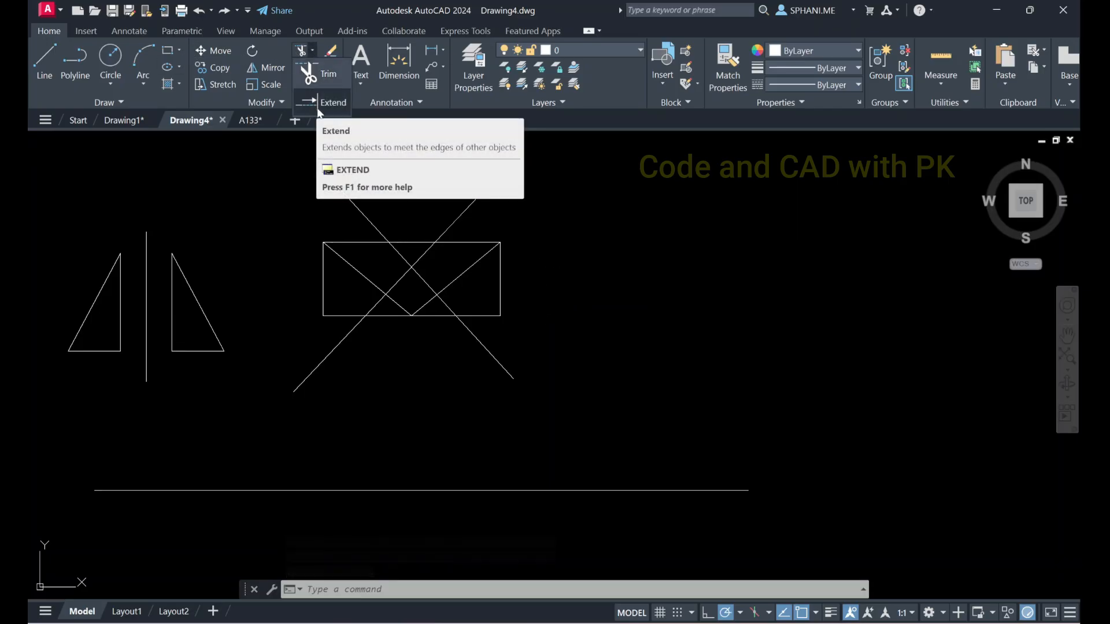
left_click(320, 107)
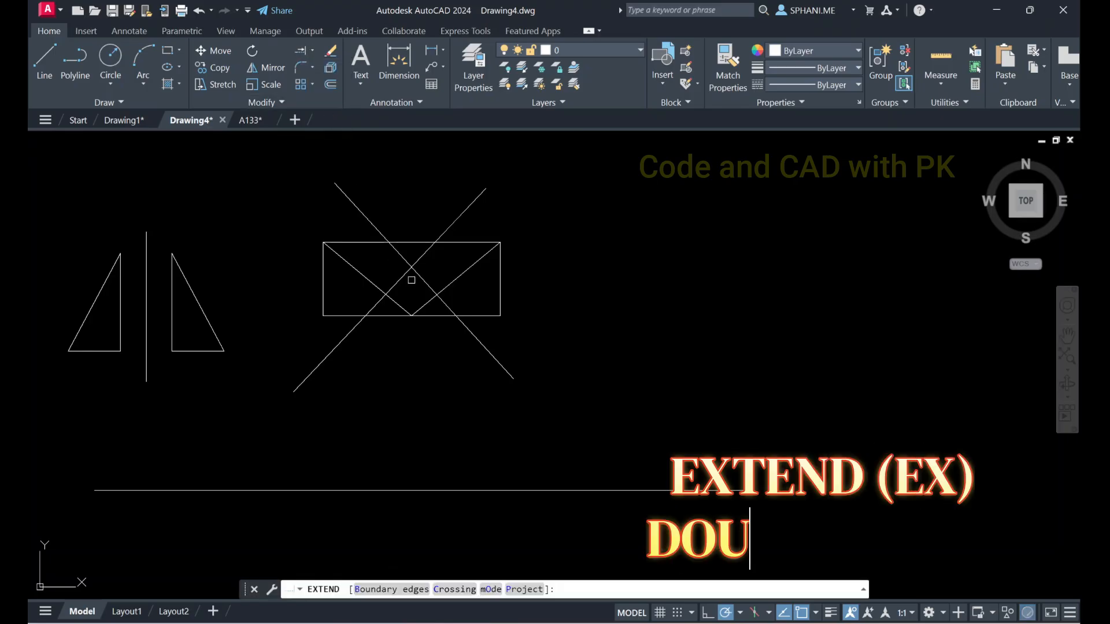
left_click(476, 338)
left_click(478, 340)
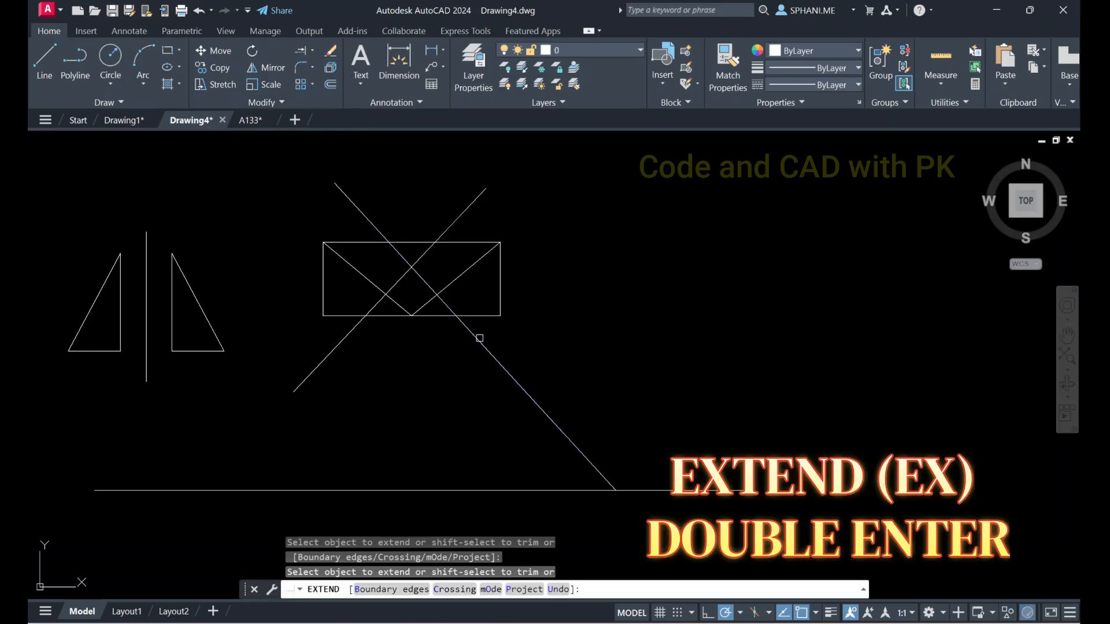
left_click(330, 352)
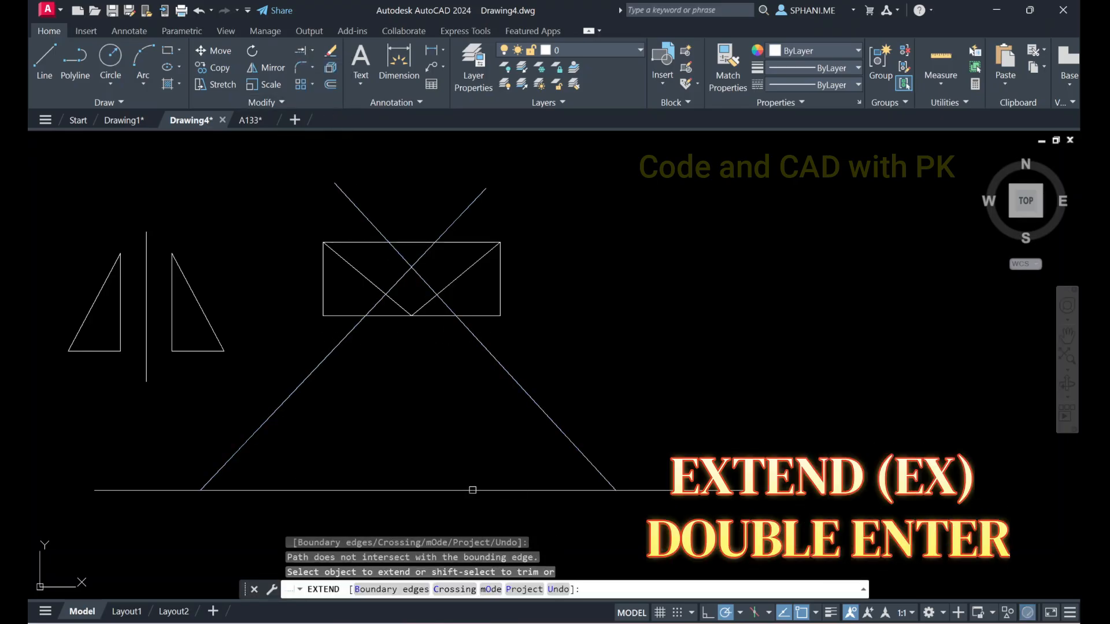
left_click(410, 309)
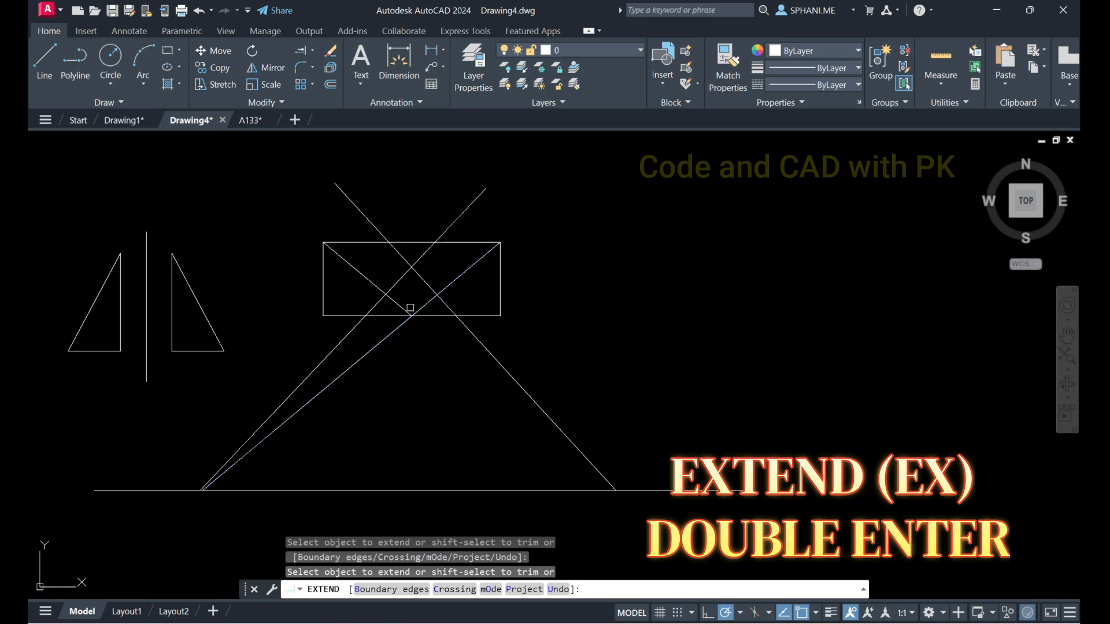
left_click(396, 306)
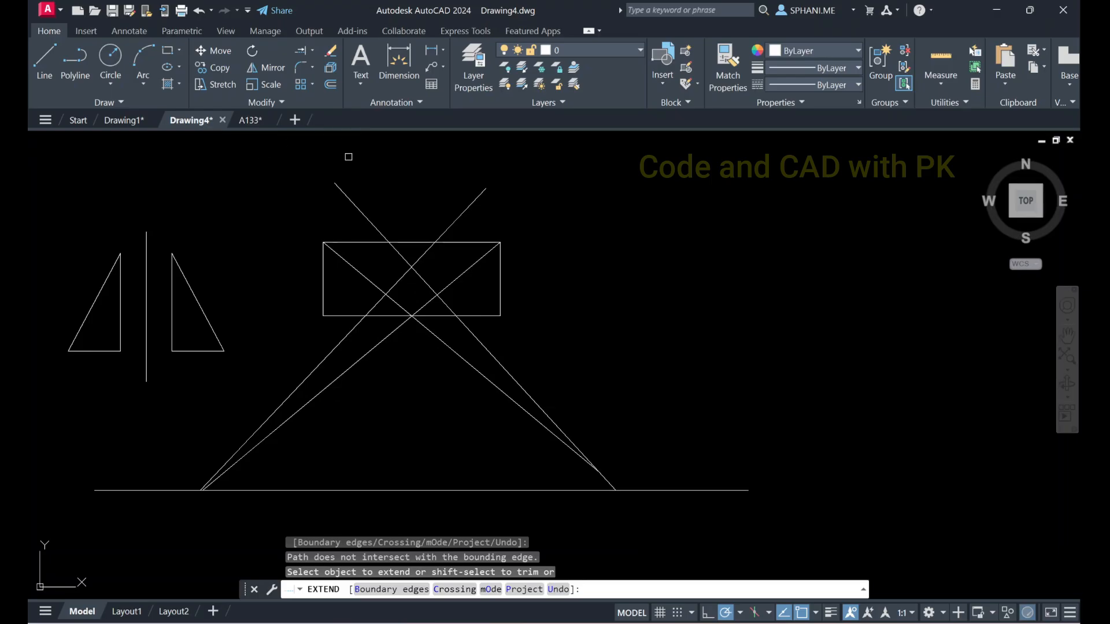
Trim the two extended diagonals back to the rectangle's lower edge from within the Extend command
scroll(276, 194, "up", 2)
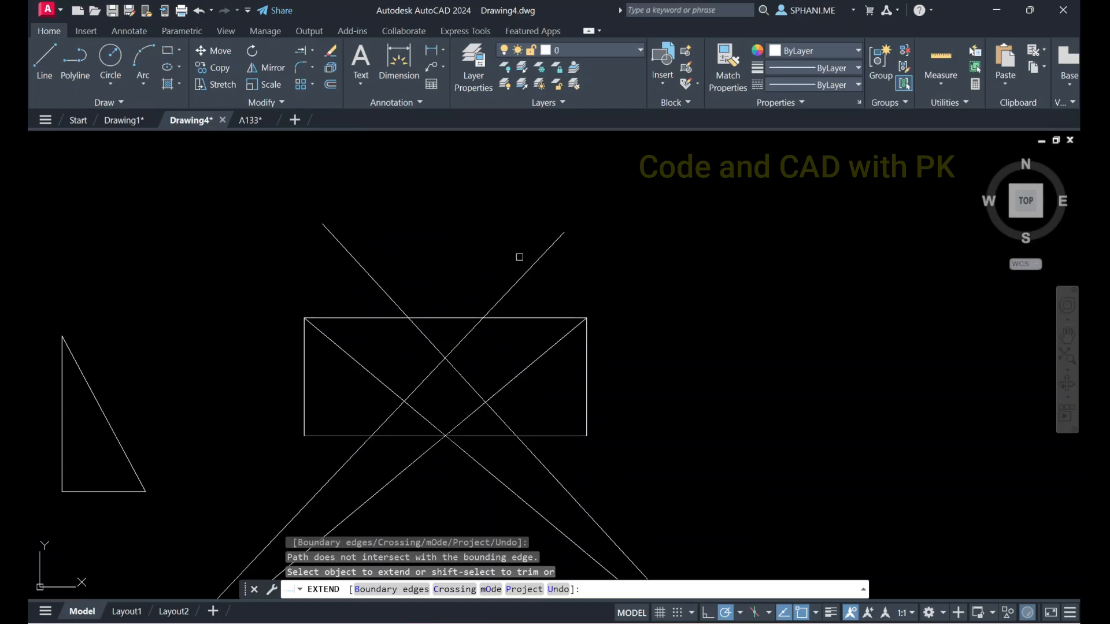
scroll(494, 244, "down", 2)
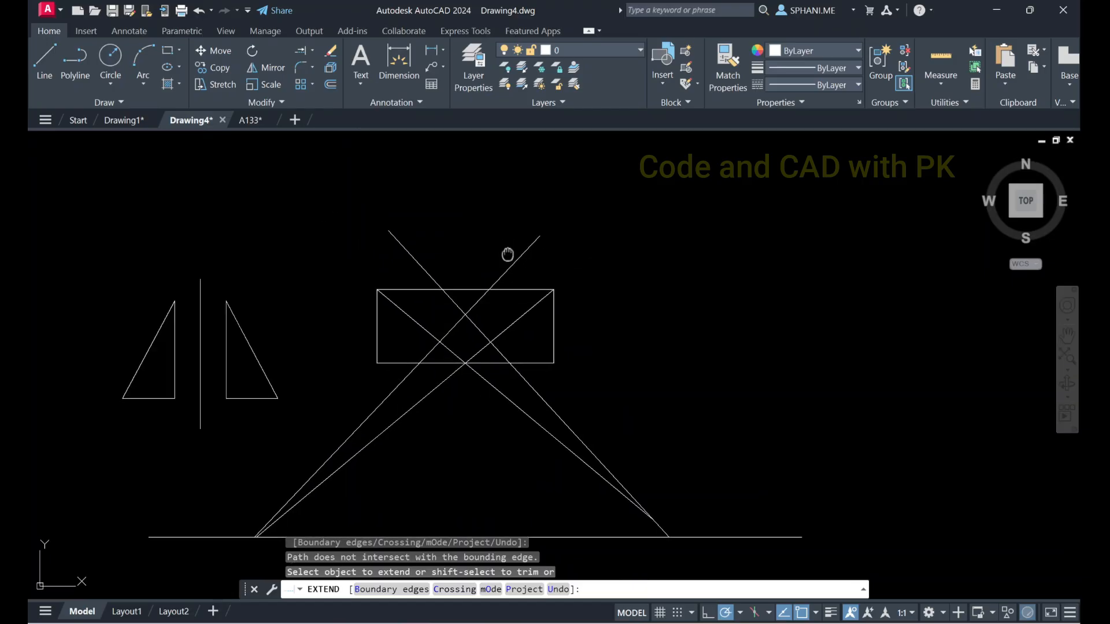
middle_click_drag(500, 261, 482, 199)
scroll(490, 251, "up", 2)
left_click(466, 250)
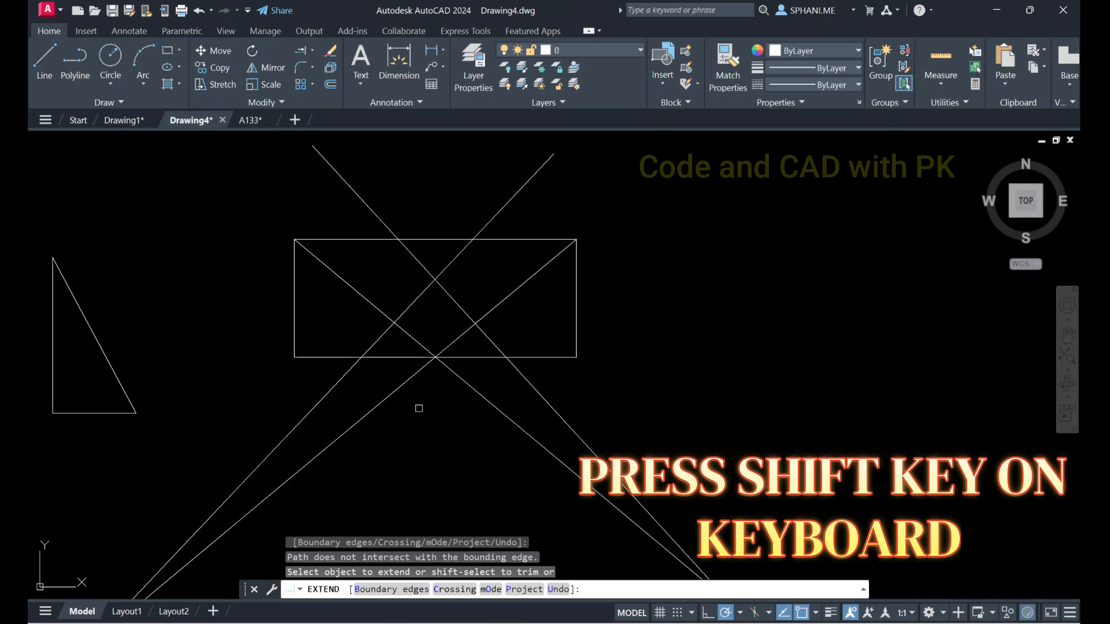
left_click(478, 391, "shift")
left_click(411, 380, "shift")
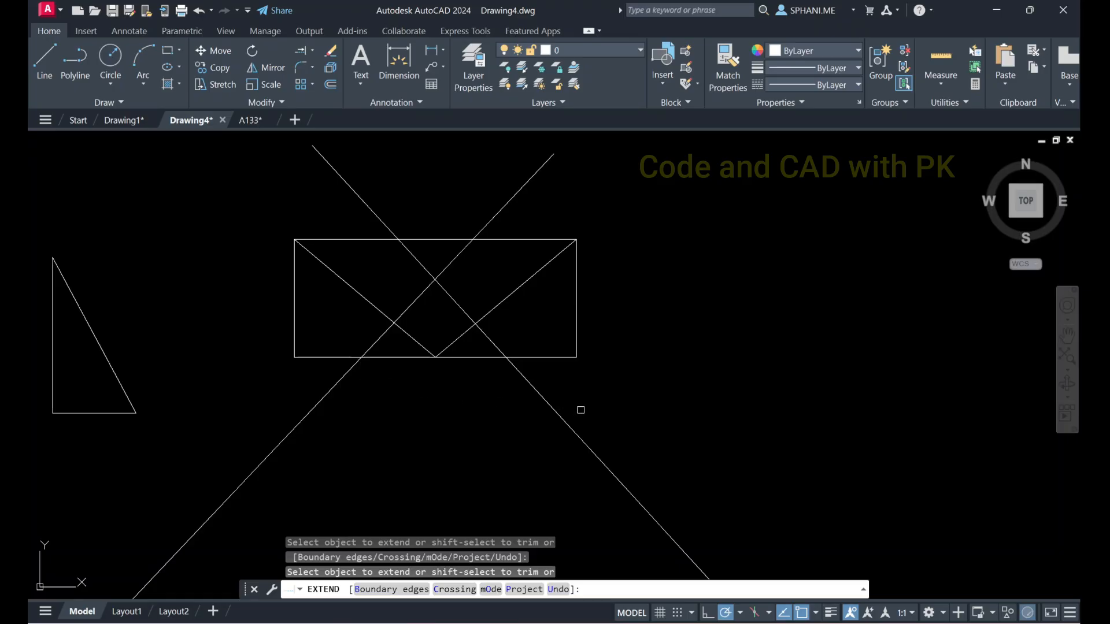
left_click_drag(580, 411, 253, 420)
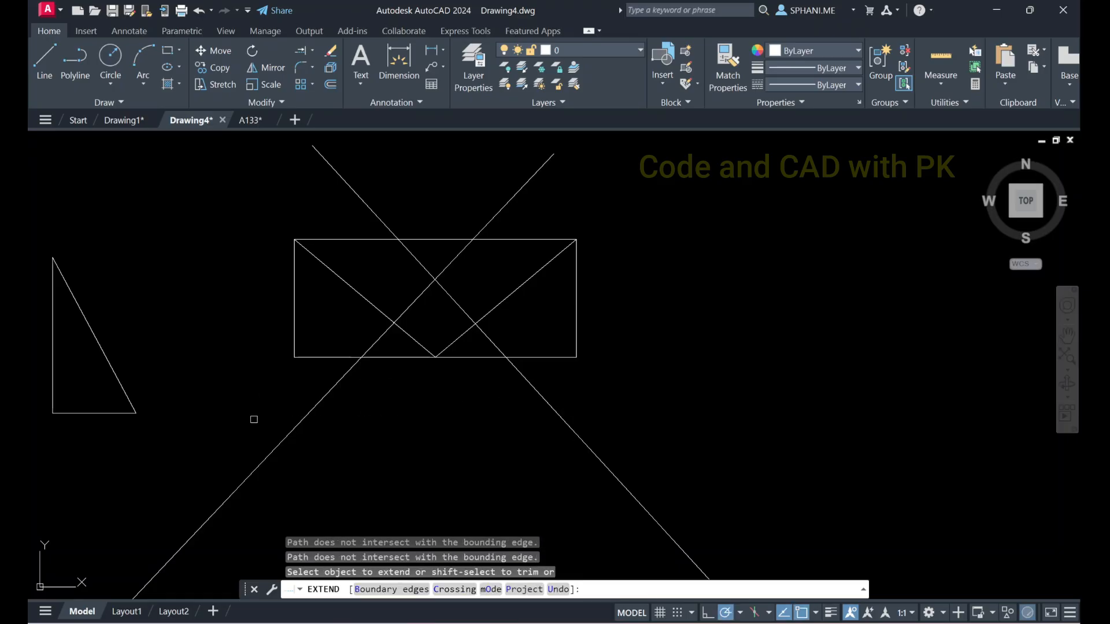
key("Escape")
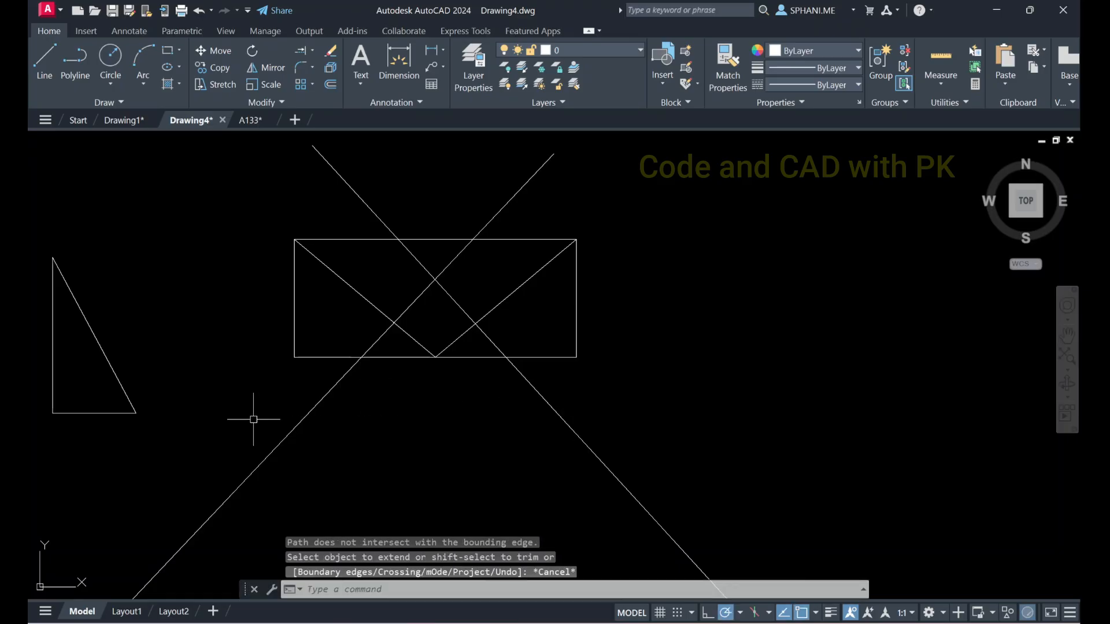
left_click(312, 67)
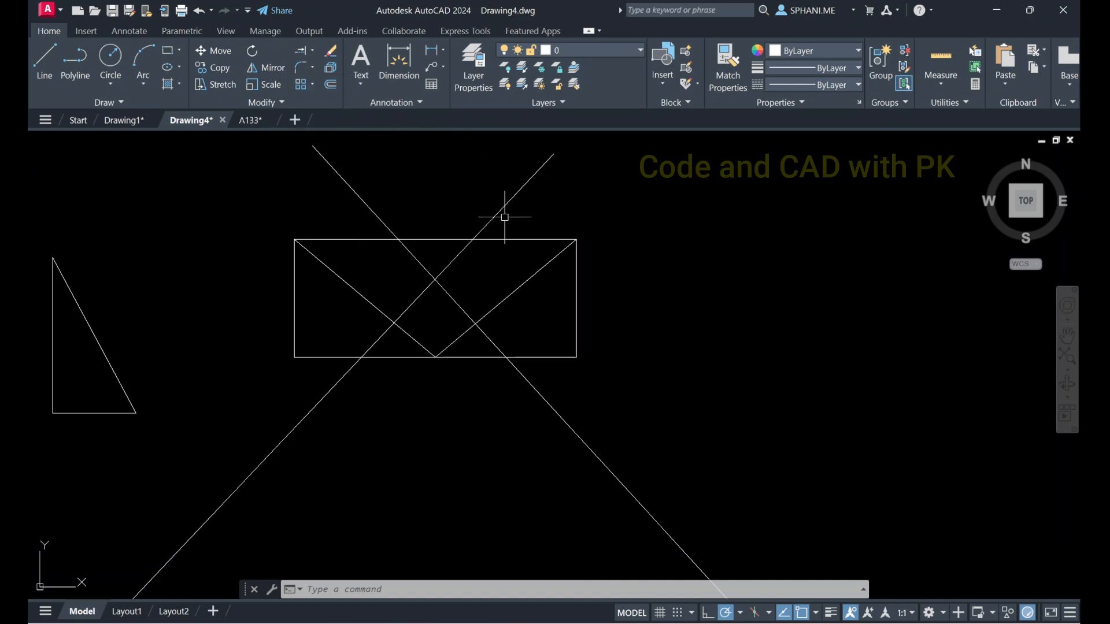
key("Escape")
left_click(508, 329)
left_click(367, 289)
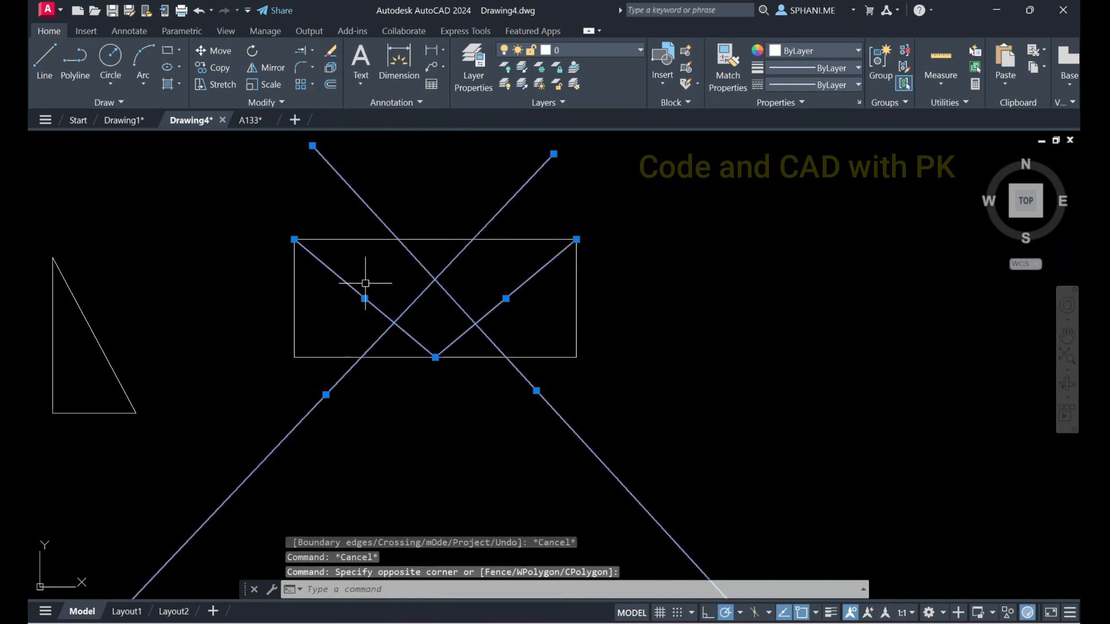
key("Escape")
Erase all objects from the drawing
type("e")
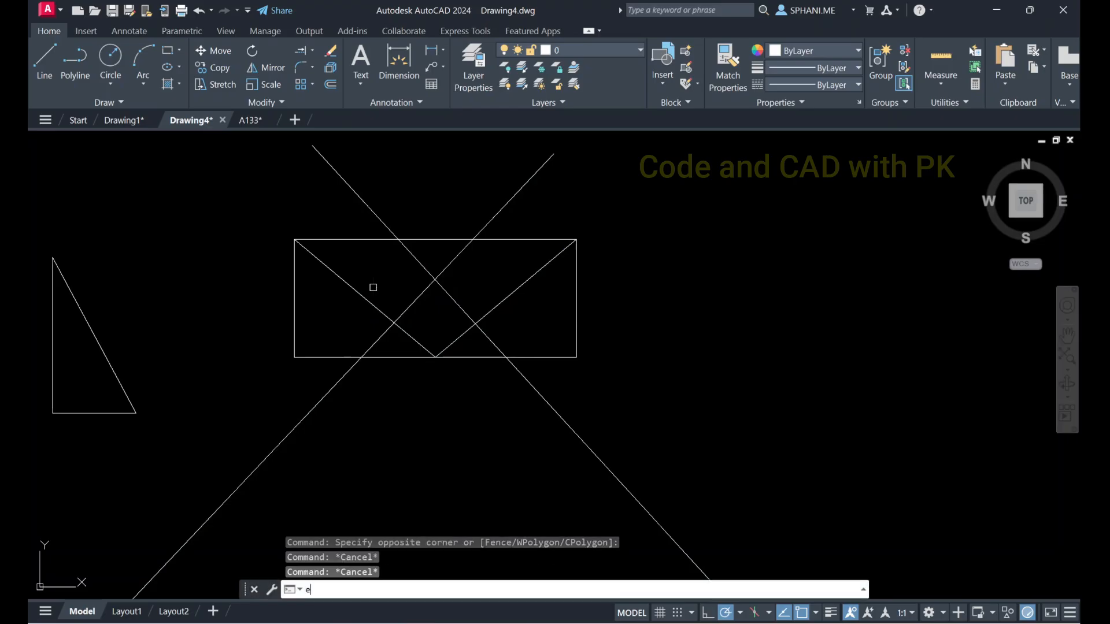
key("Return")
type("all")
key("Return")
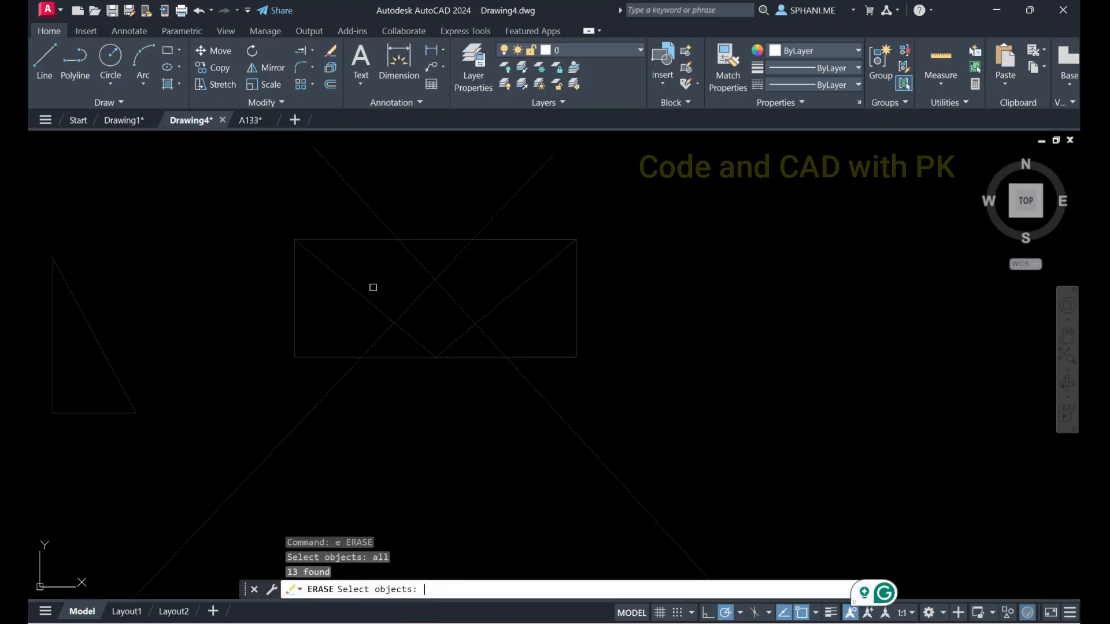
key("Return")
key("Escape")
key("Escape")
Draw a rectangle with its first corner at 0,0 and its opposite corner at 100,50
type("z")
key("Return")
type("e")
key("Return")
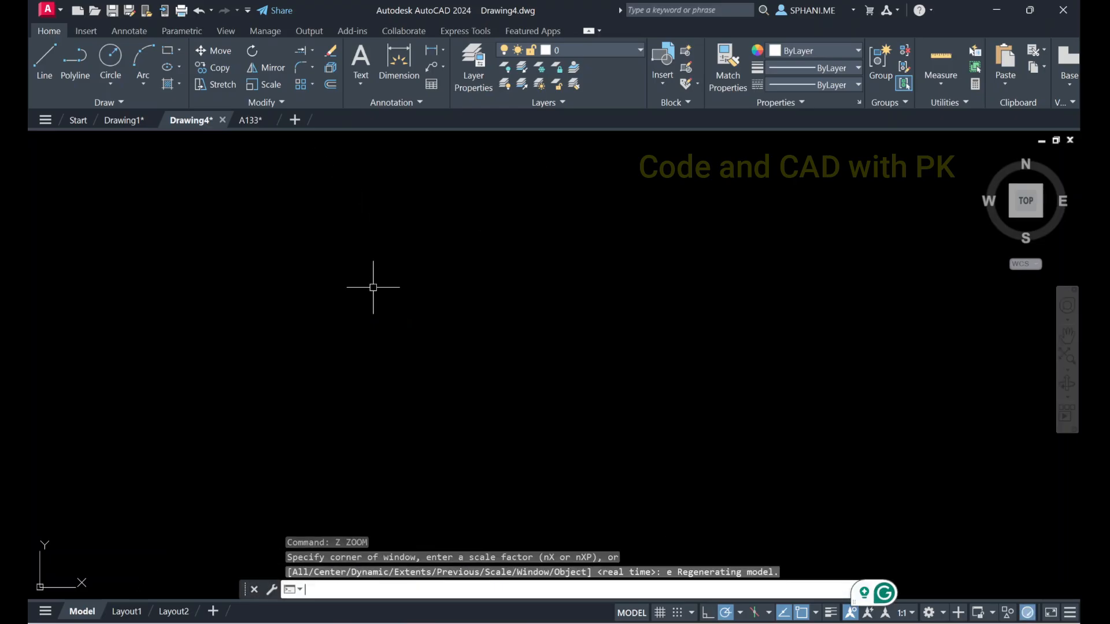
key("Return")
key("Escape")
key("Escape")
key("Escape")
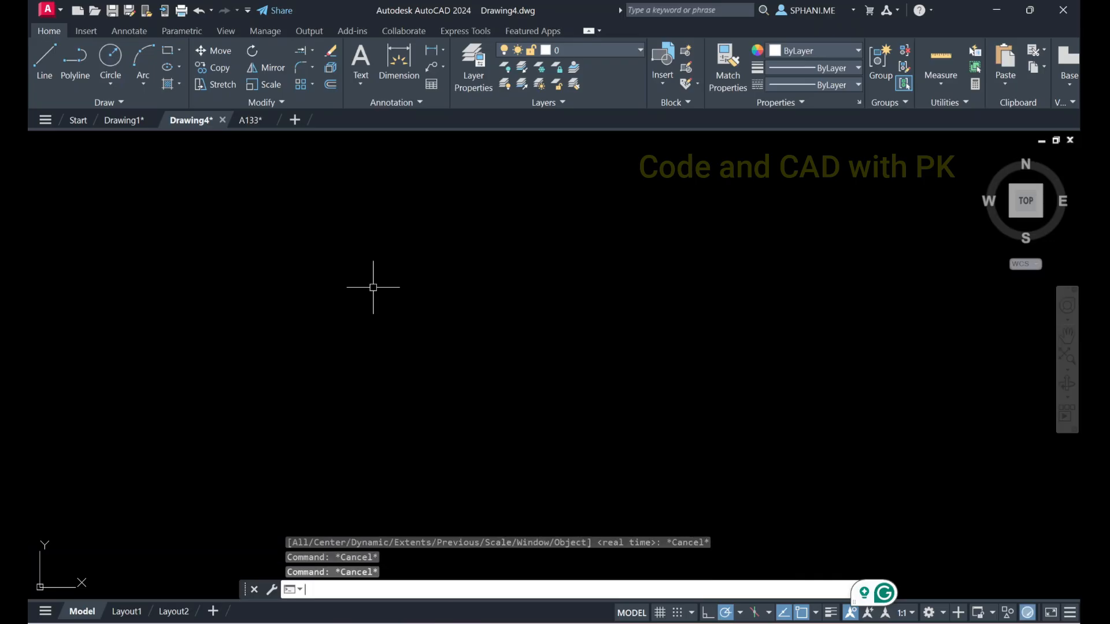
type("rec")
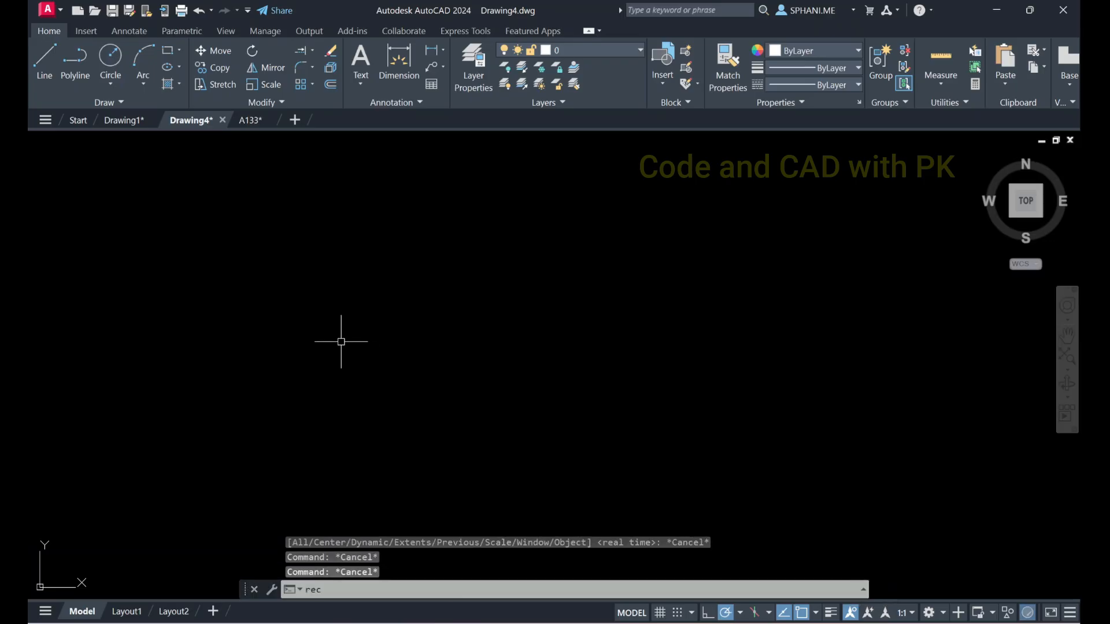
key("Return")
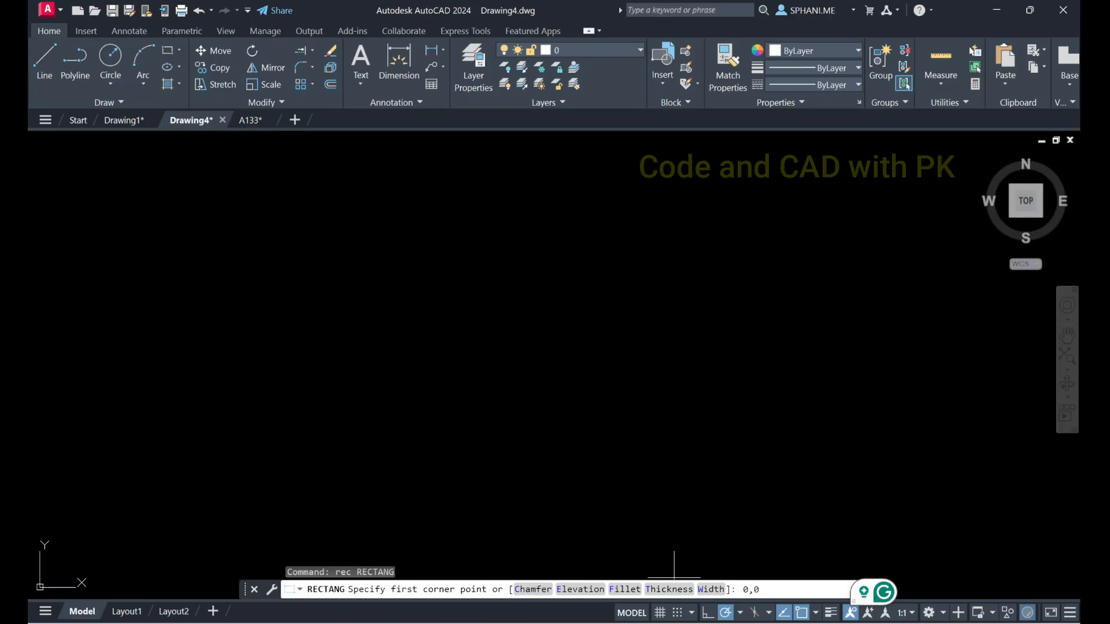
type("0,0")
key("Return")
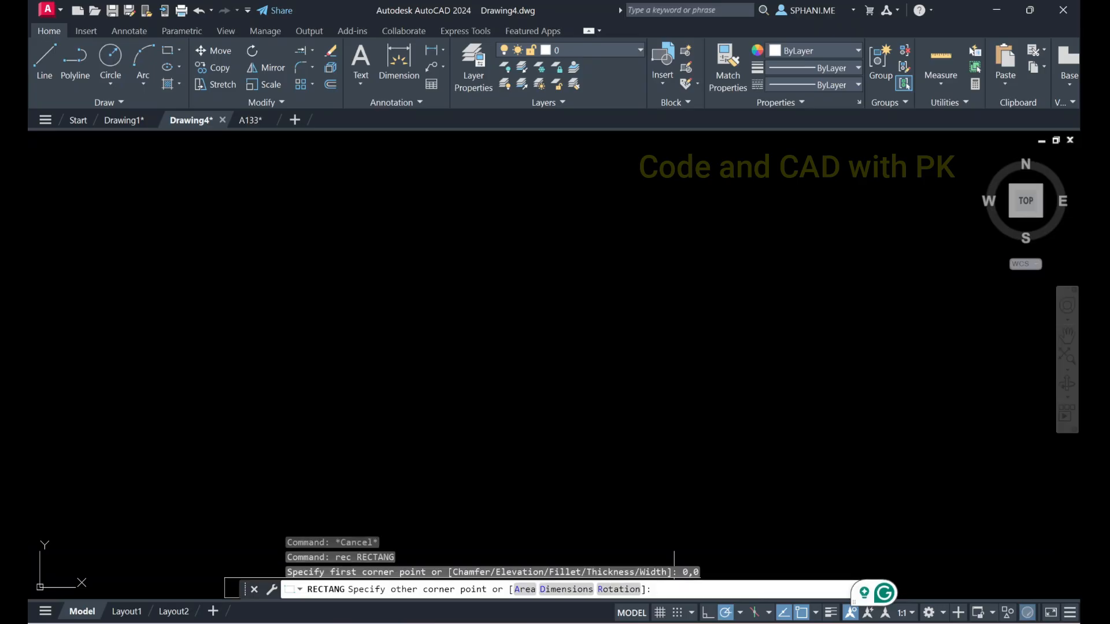
type("100,50")
key("Return")
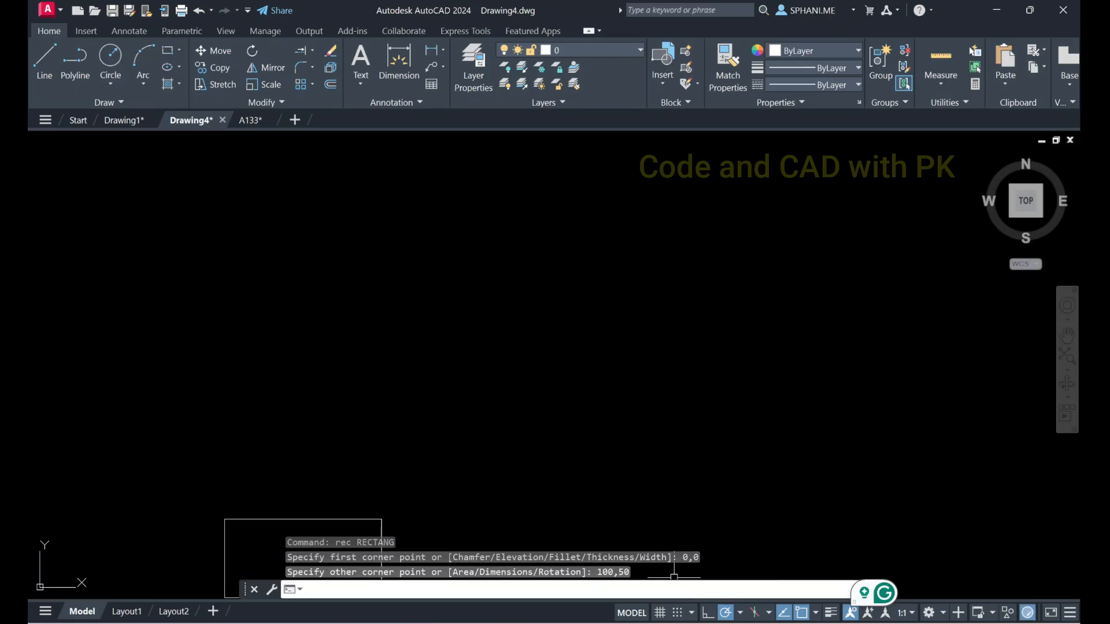
Fillet the rectangle's lower-left corner with a radius of 10
type("z")
key("Return")
type("e")
key("Return")
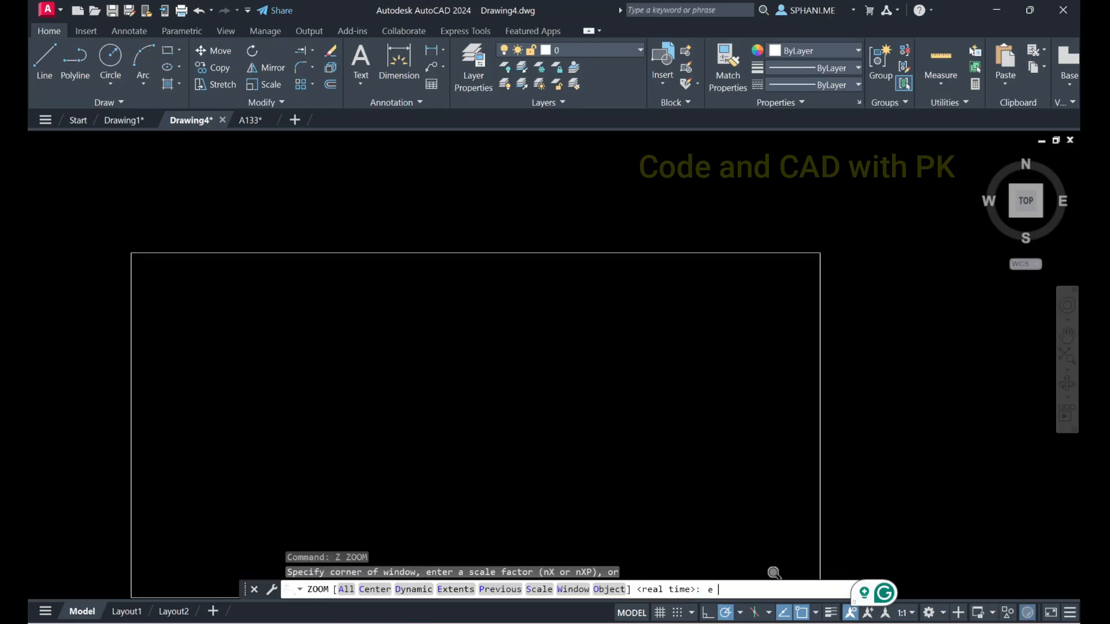
scroll(557, 298, "down", 4)
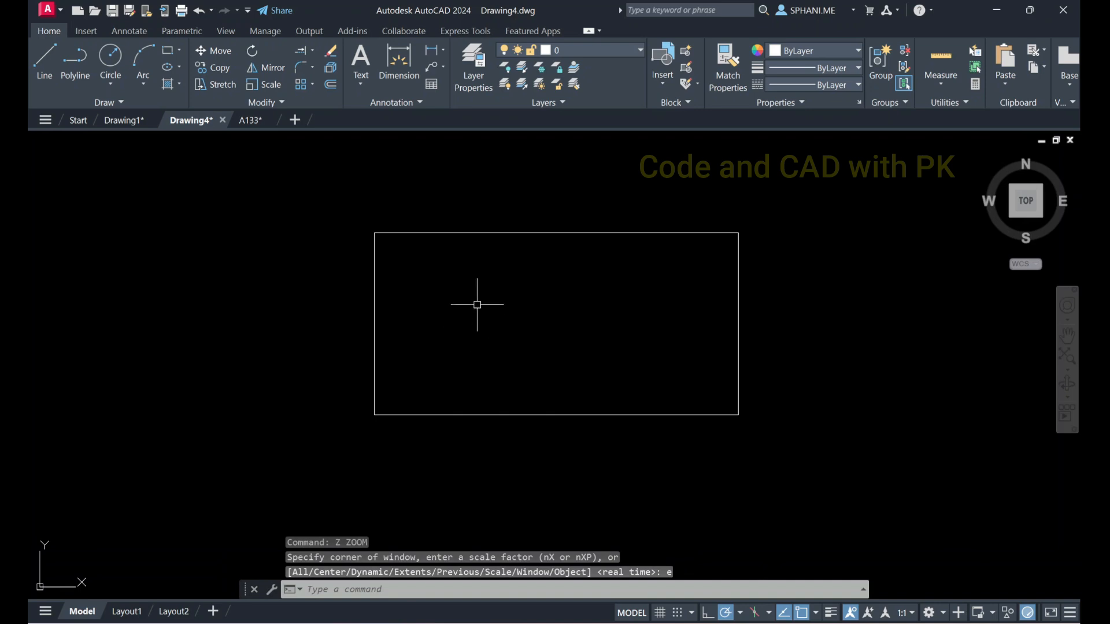
left_click(312, 68)
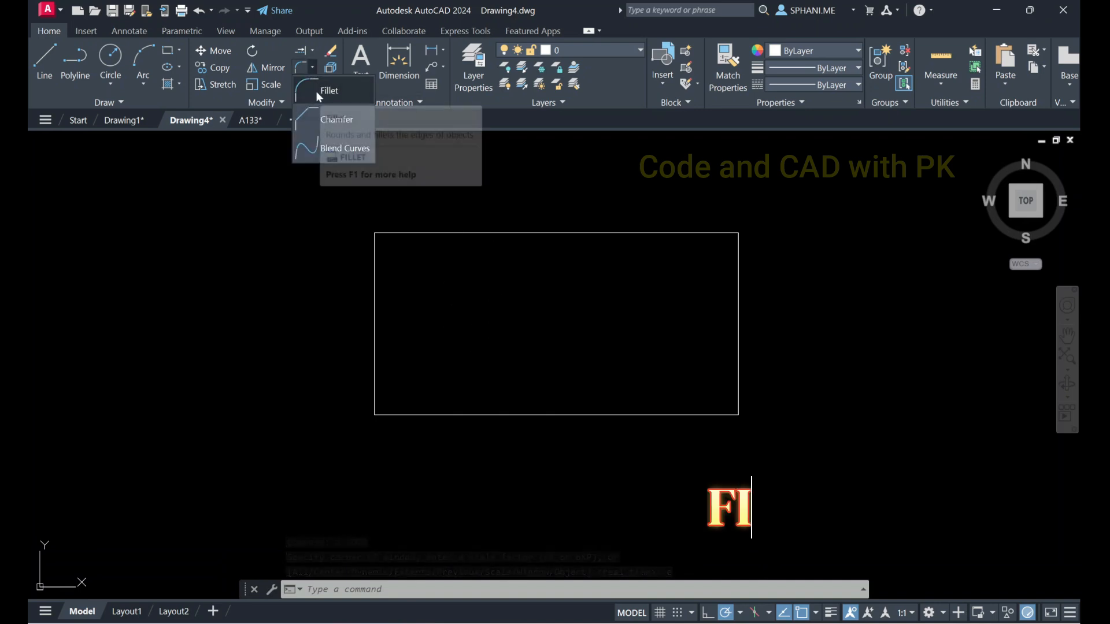
left_click(316, 91)
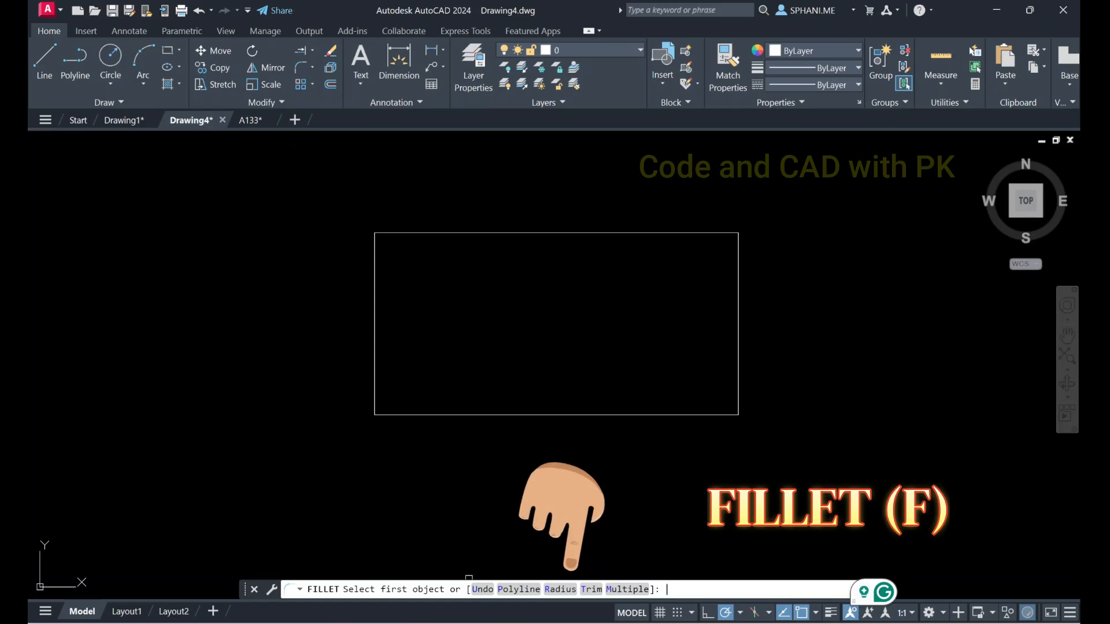
left_click(560, 589)
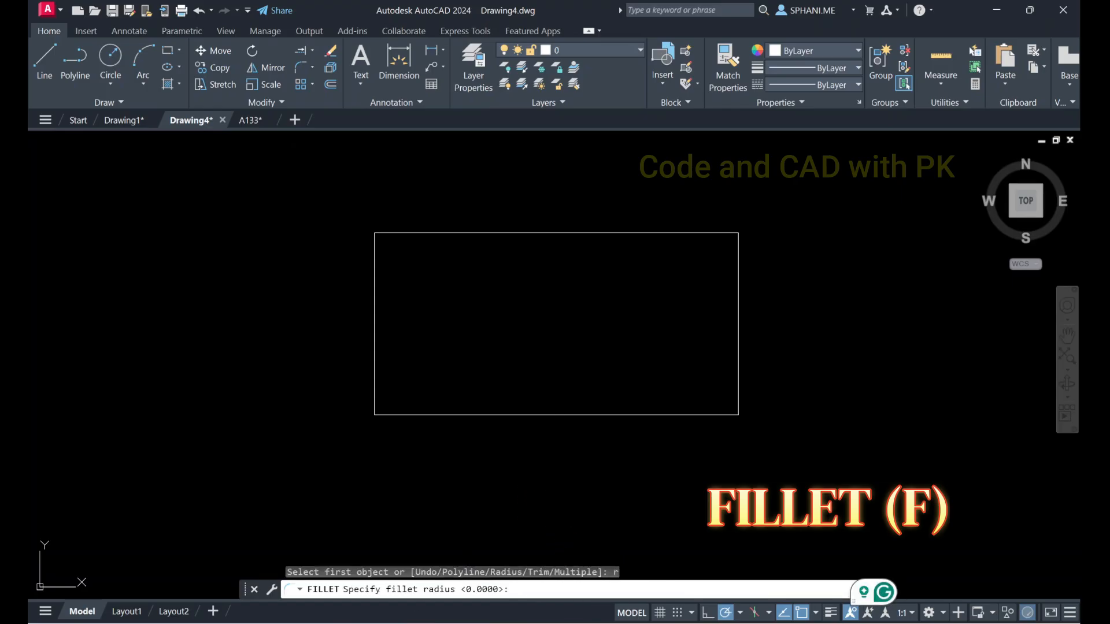
type("20")
key("BackSpace")
key("BackSpace")
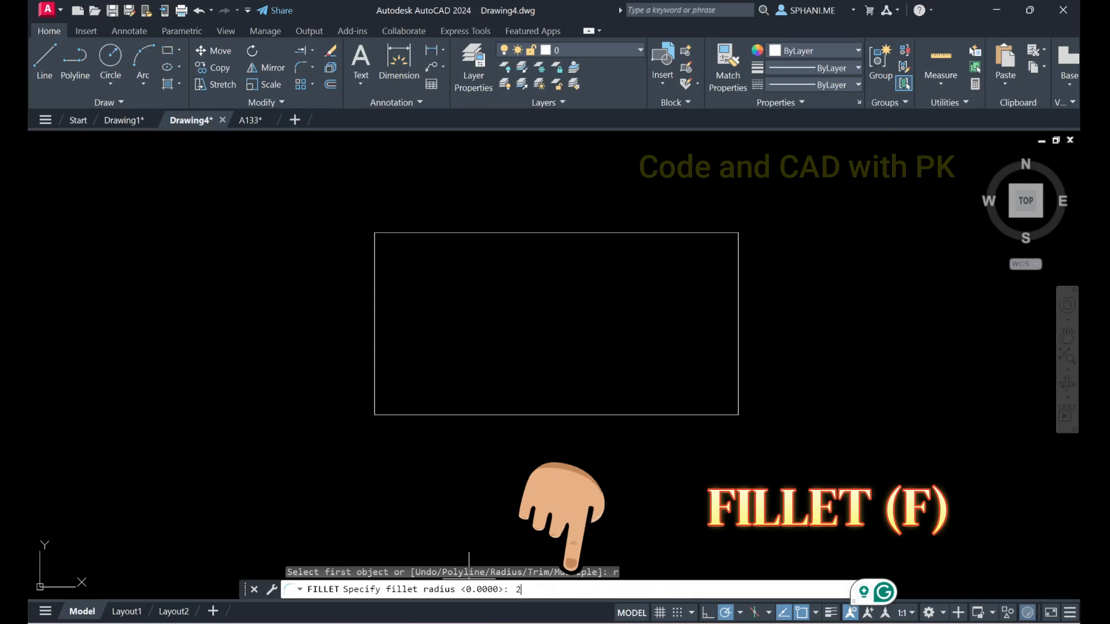
type("10")
key("Return")
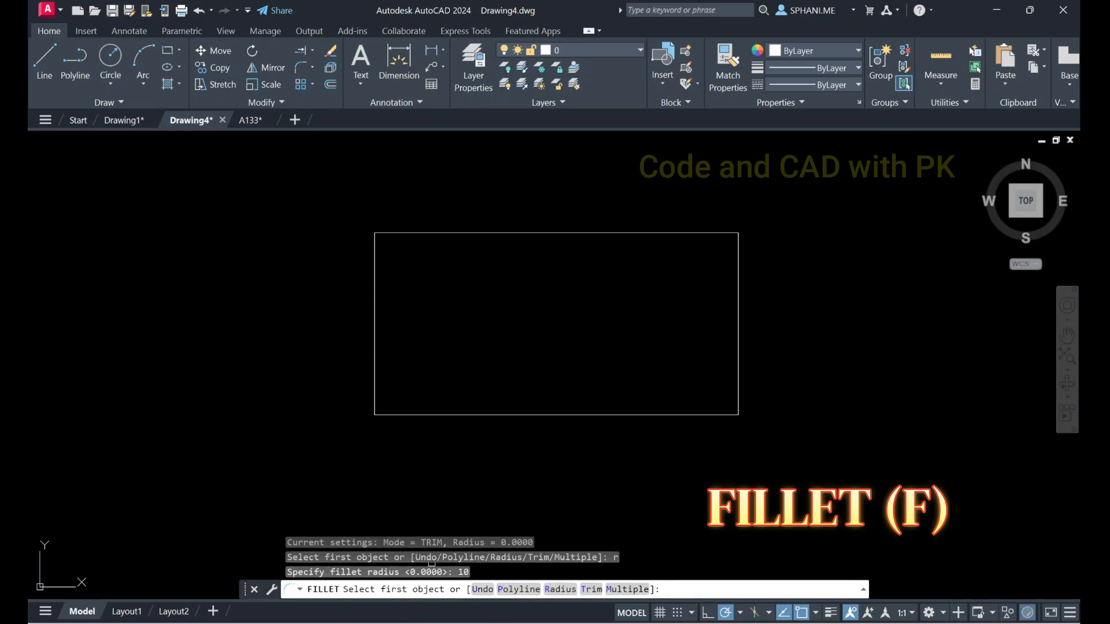
left_click(374, 391)
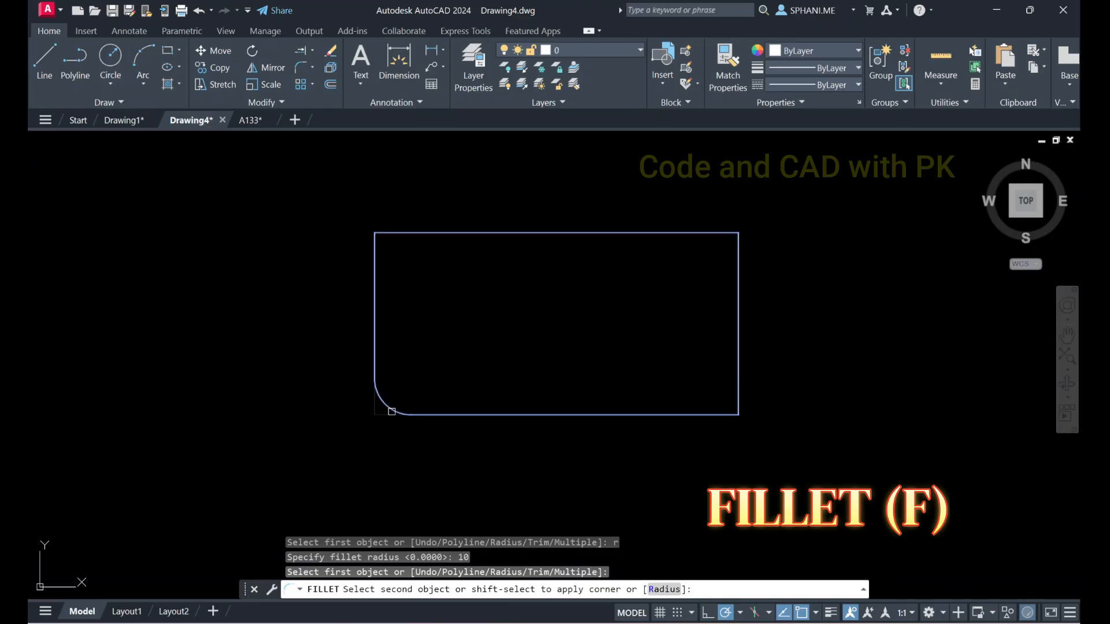
left_click(397, 415)
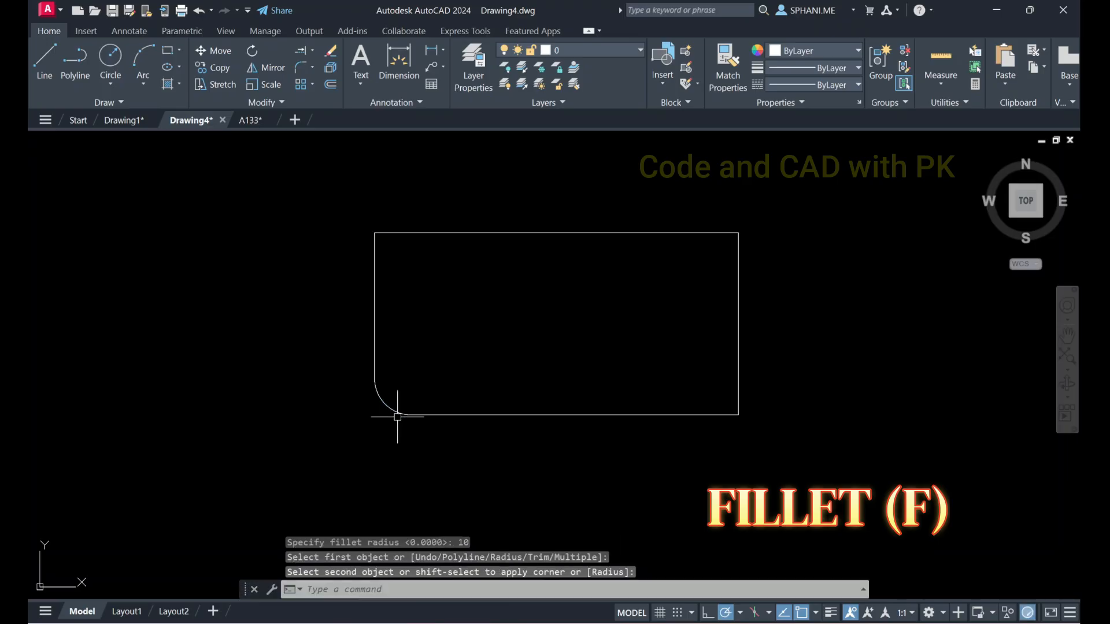
Fillet the rectangle's lower-right corner with the same radius as the lower-left one
key("Return")
left_click(681, 415)
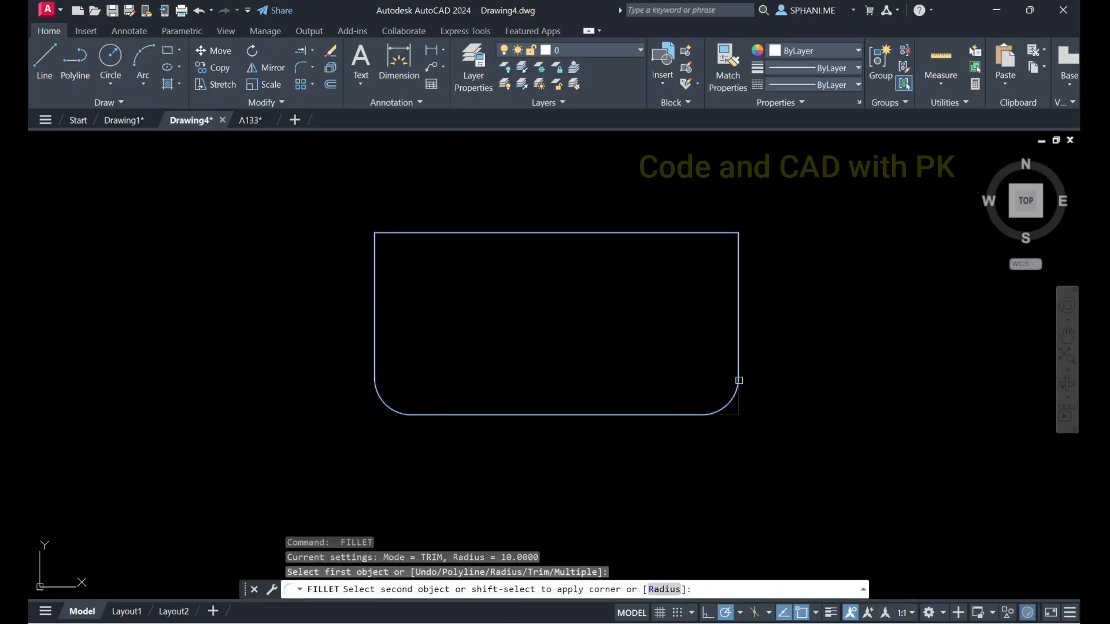
left_click(739, 383)
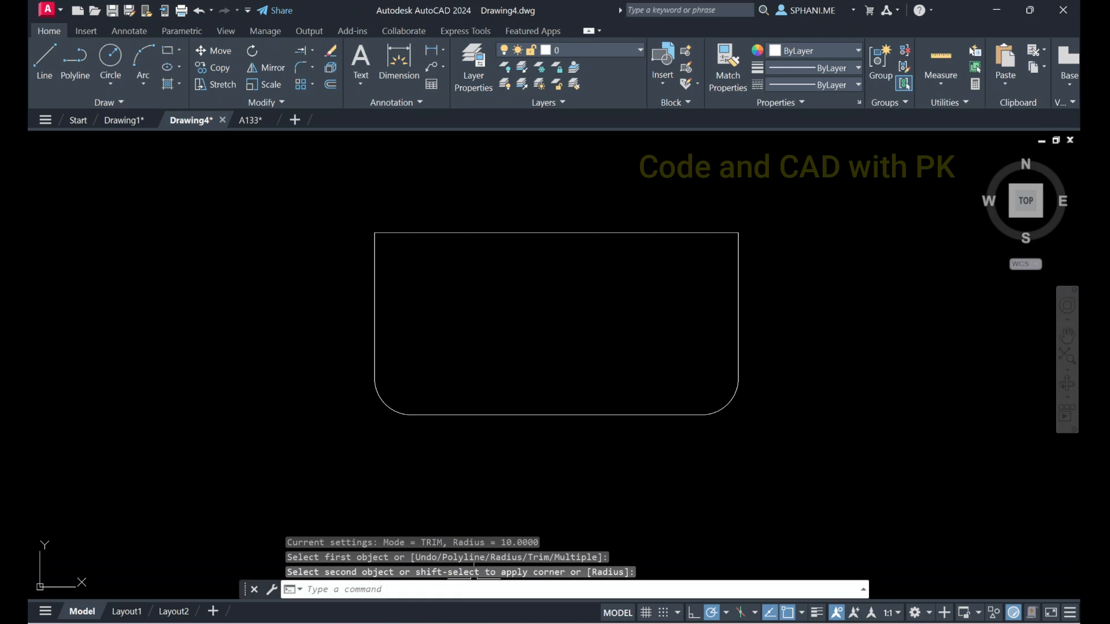
Fillet the rectangle's upper-left corner with the Trim mode set to No trim
type("f")
key("Return")
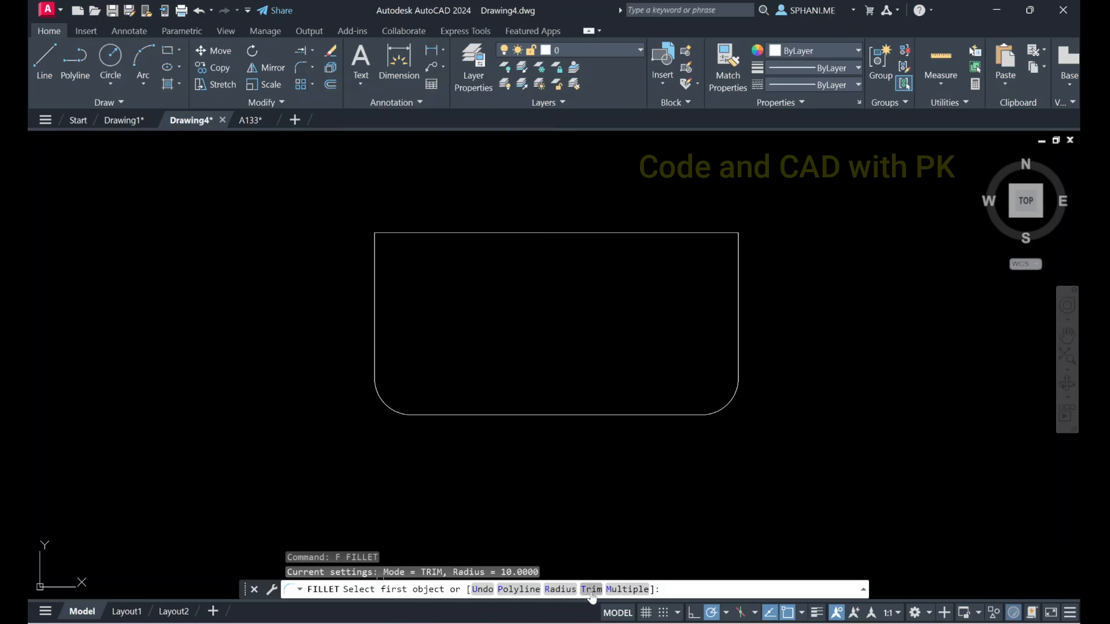
type("T")
key("Return")
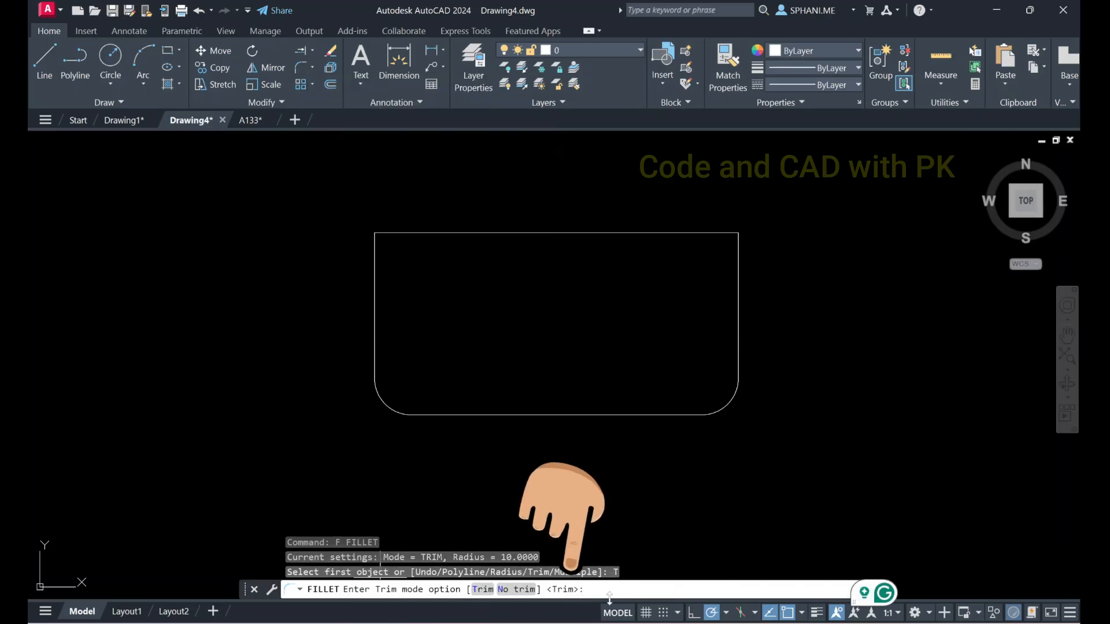
type("no")
key("Return")
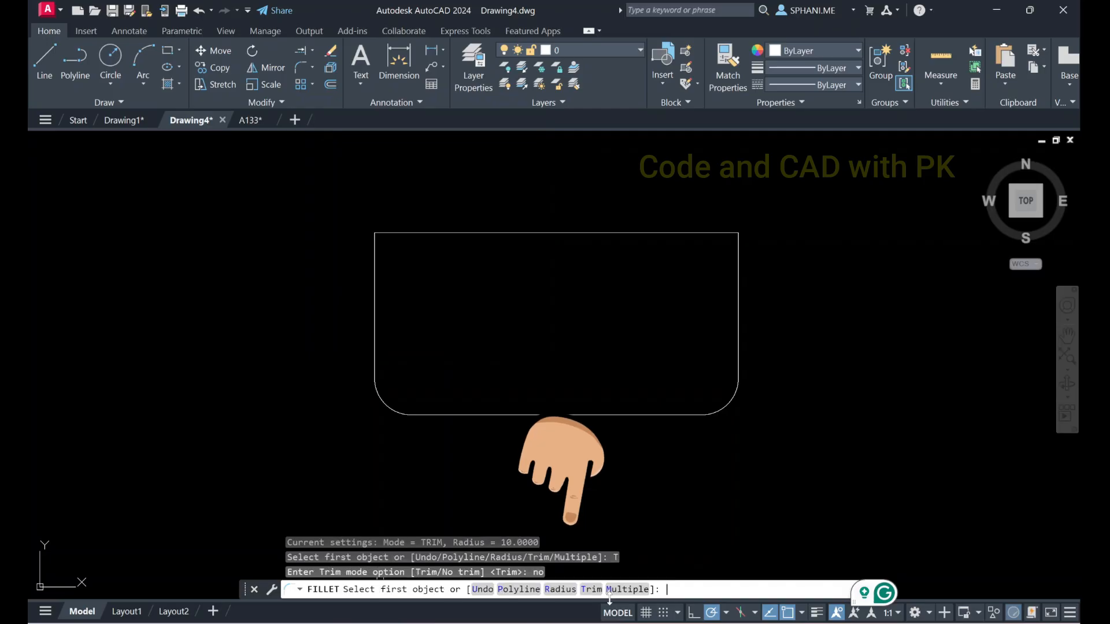
left_click(375, 275)
left_click(416, 233)
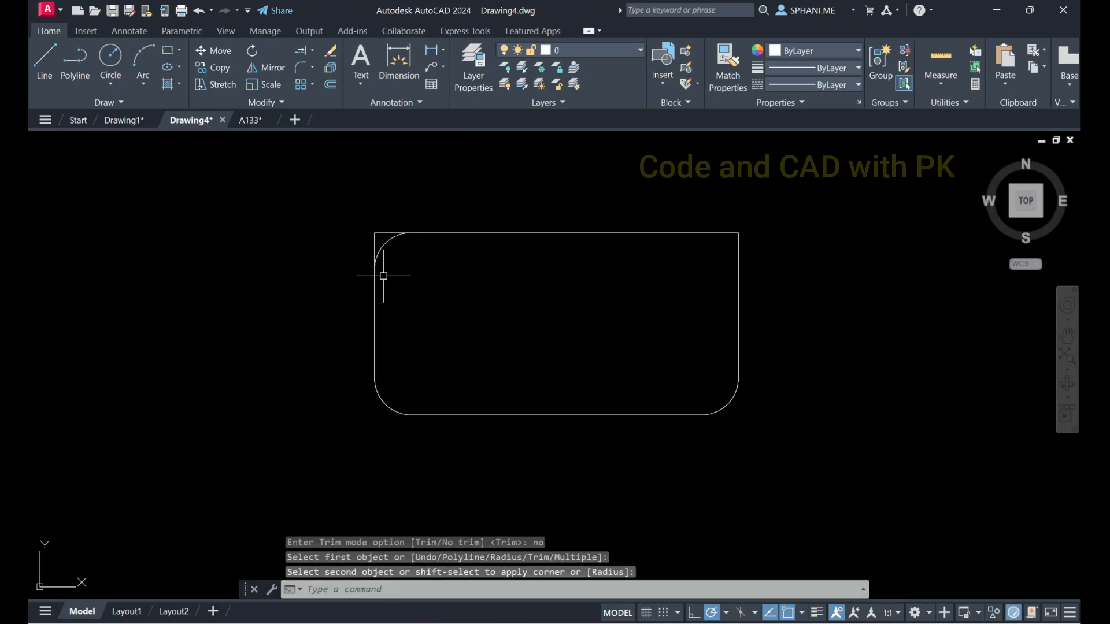
Trim the two leftover edge segments outside the upper-left fillet arc back to the arc
scroll(391, 235, "up", 4)
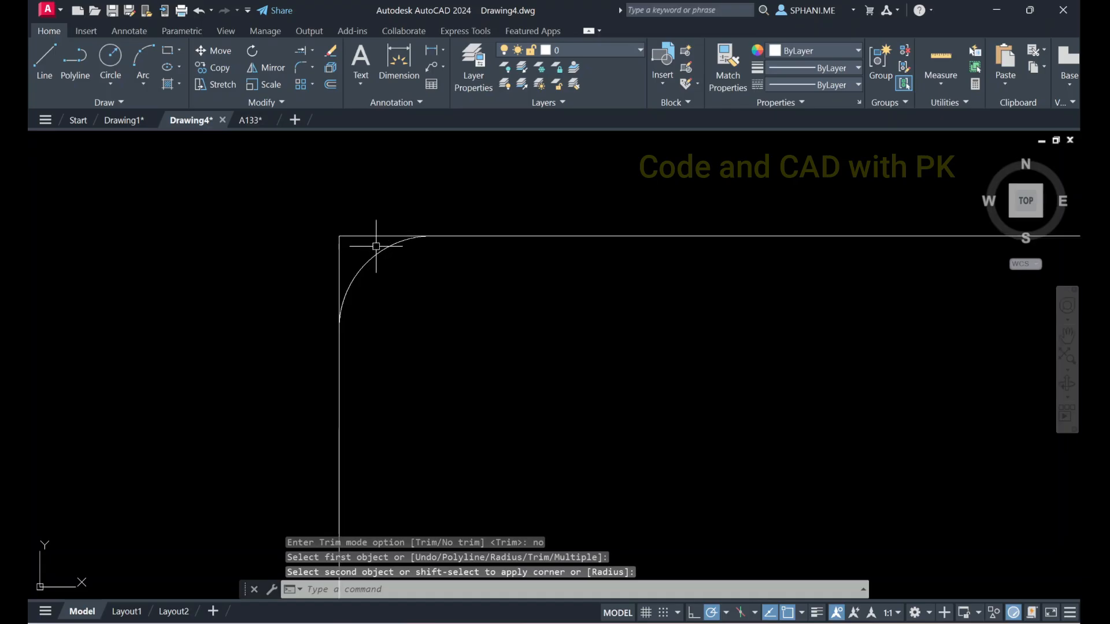
type("tr")
key("Return")
left_click(337, 262)
left_click(343, 239)
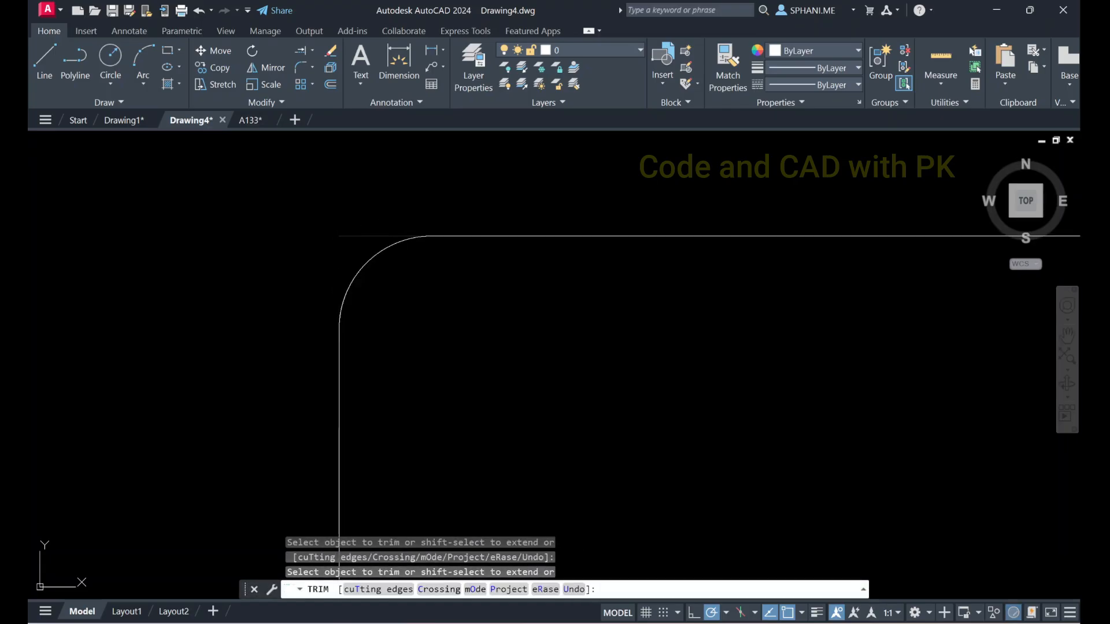
key("Escape")
scroll(347, 247, "down", 4)
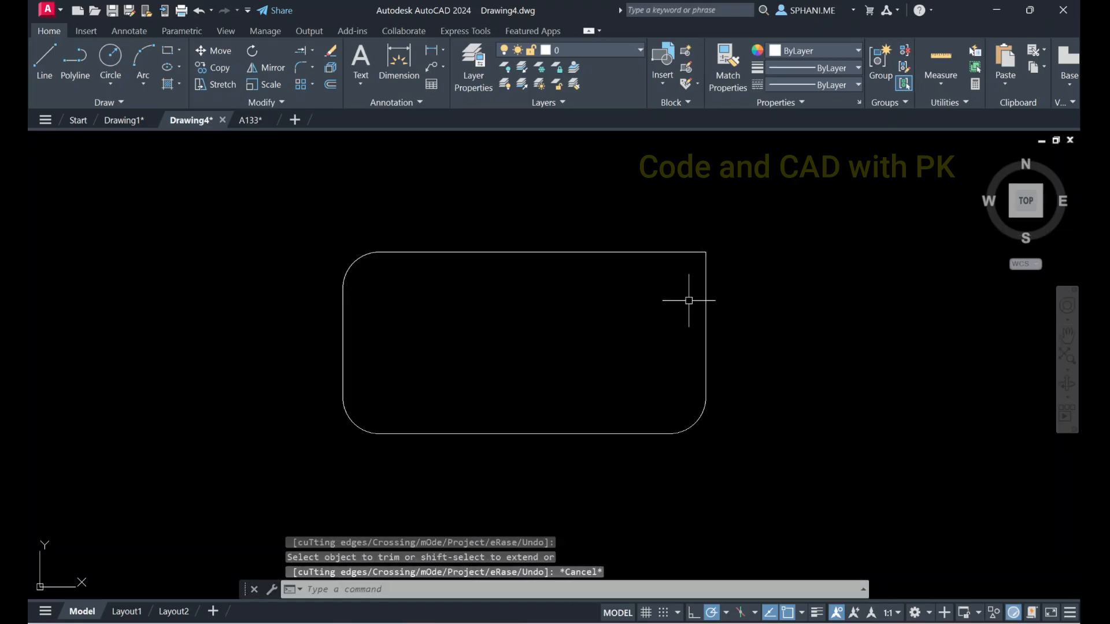
scroll(694, 298, "up", 2)
mouse_move(699, 297)
middle_mouse_down()
mouse_move(629, 314)
mouse_move(648, 300)
middle_mouse_up()
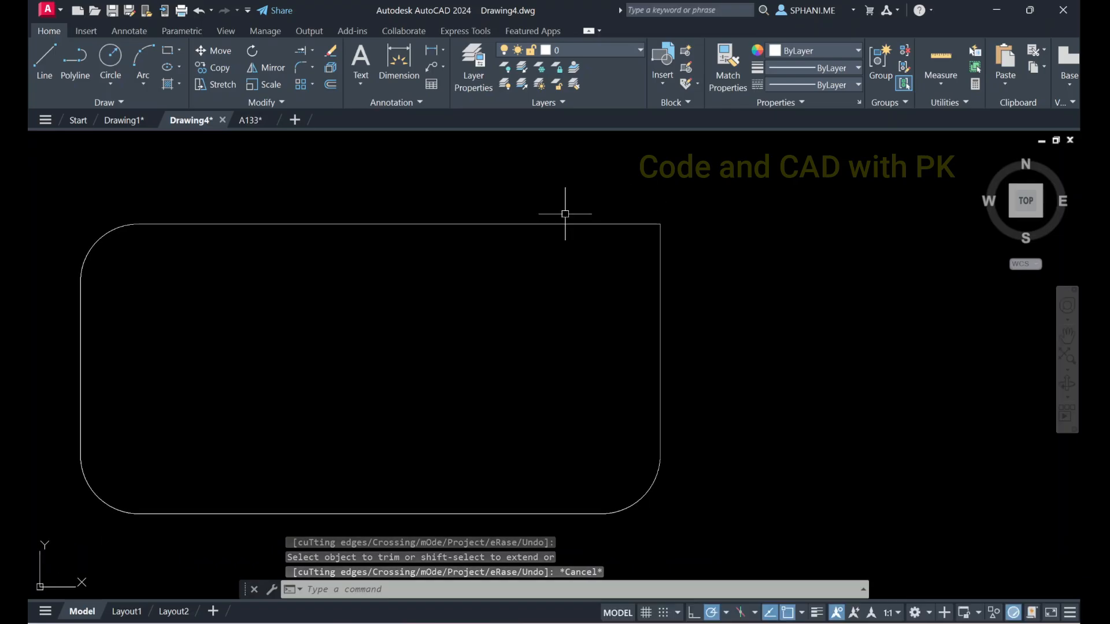
left_click(473, 590)
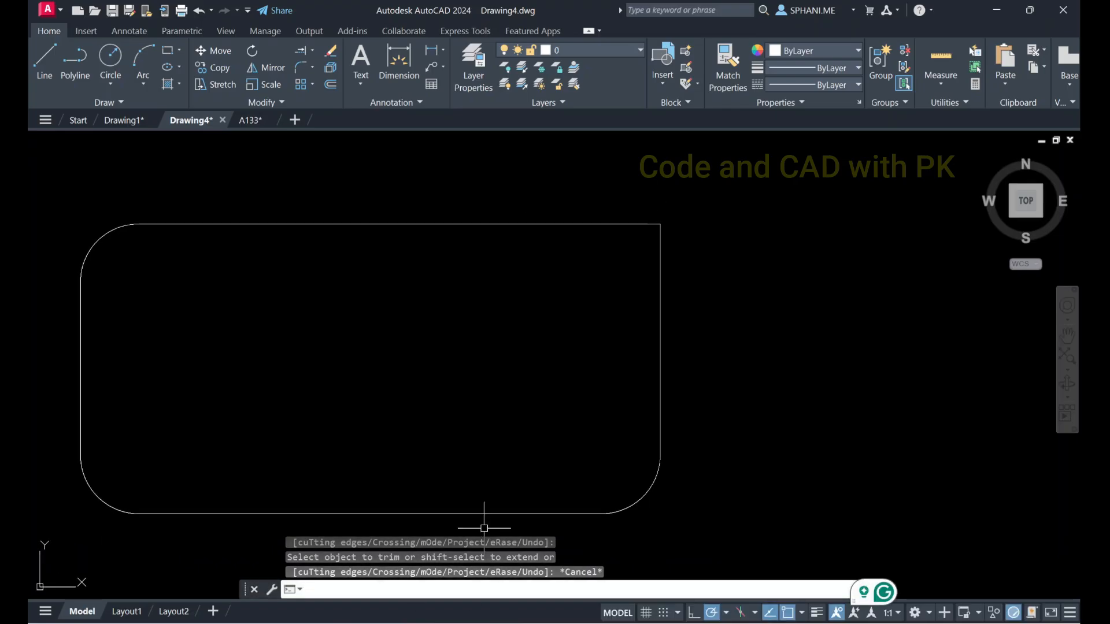
type("f")
key("Return")
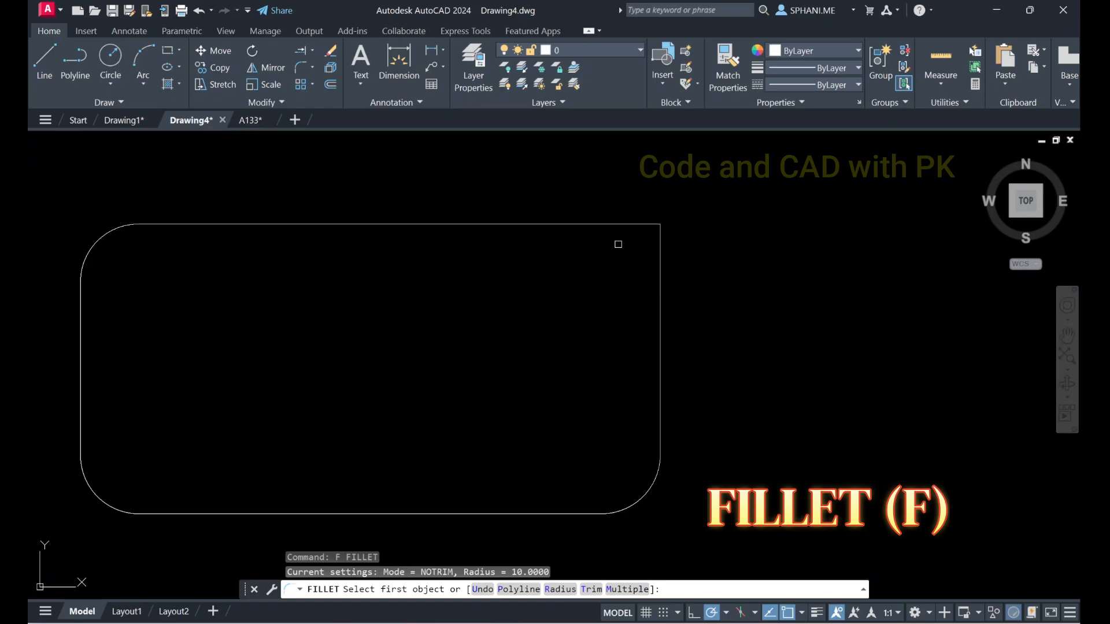
key("Escape")
Undo the trim and all corner fillets to bring back the plain rectangle
key("ctrl+z")
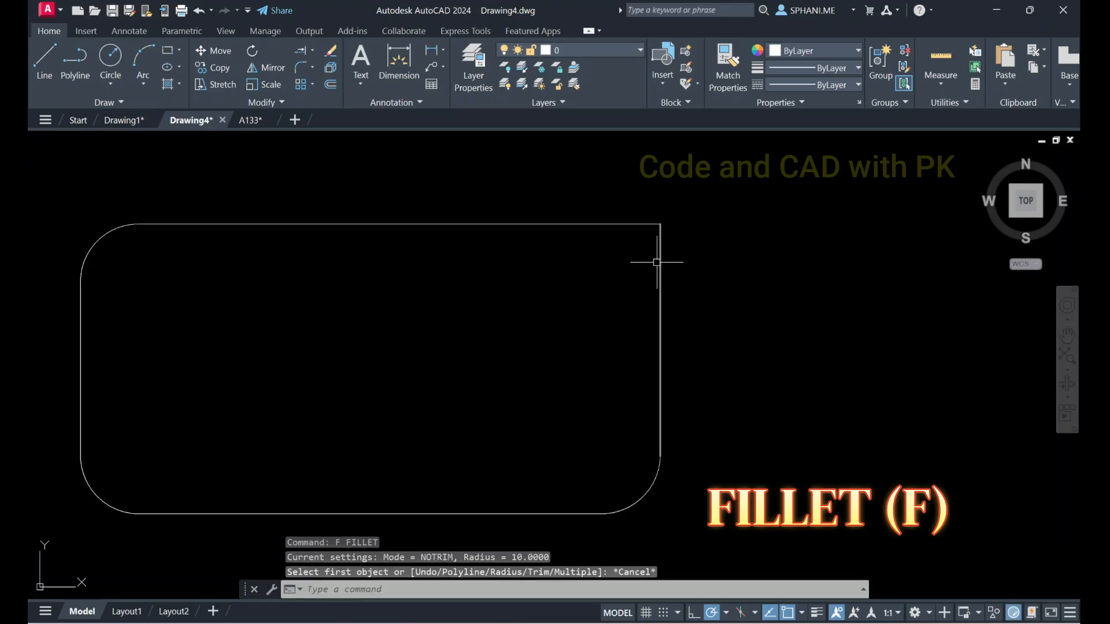
key("ctrl+z")
key("ctrl+z")
key("ctrl+z")
key("ctrl+z")
key("ctrl+z")
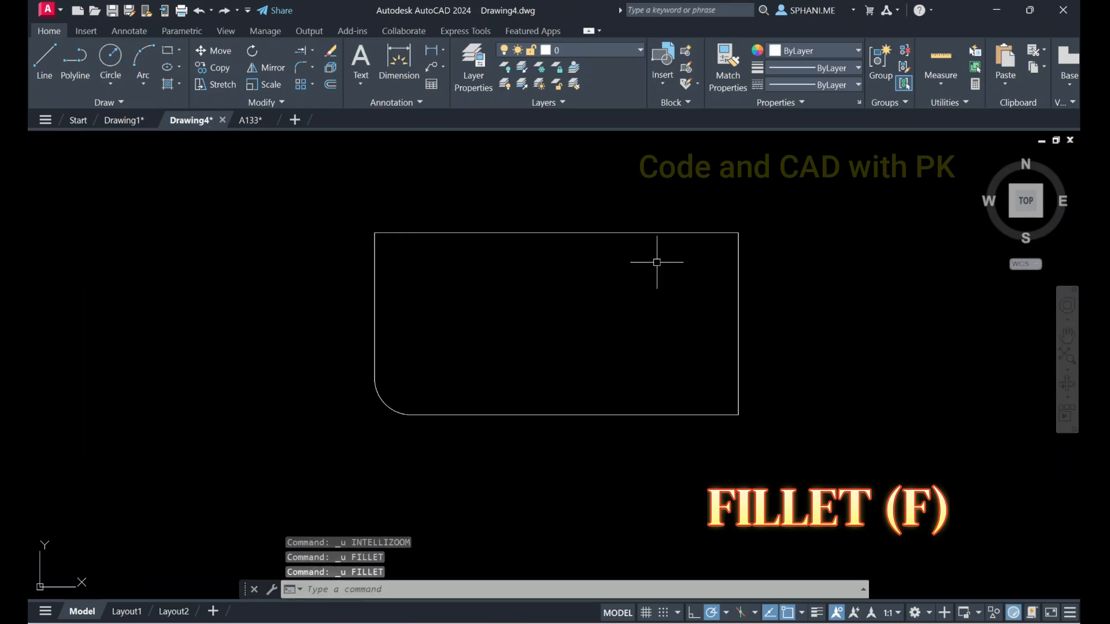
key("Escape")
key("Escape")
Set the fillet radius to 10 and fillet the plain rectangle's lower-left corner
type("f")
key("Return")
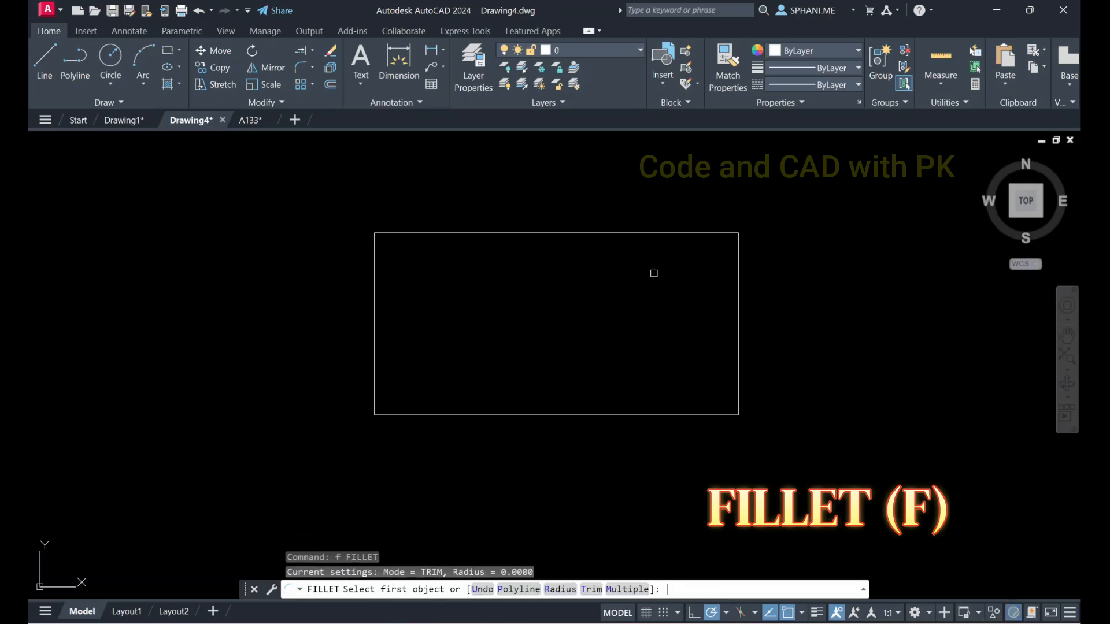
type("r")
key("Return")
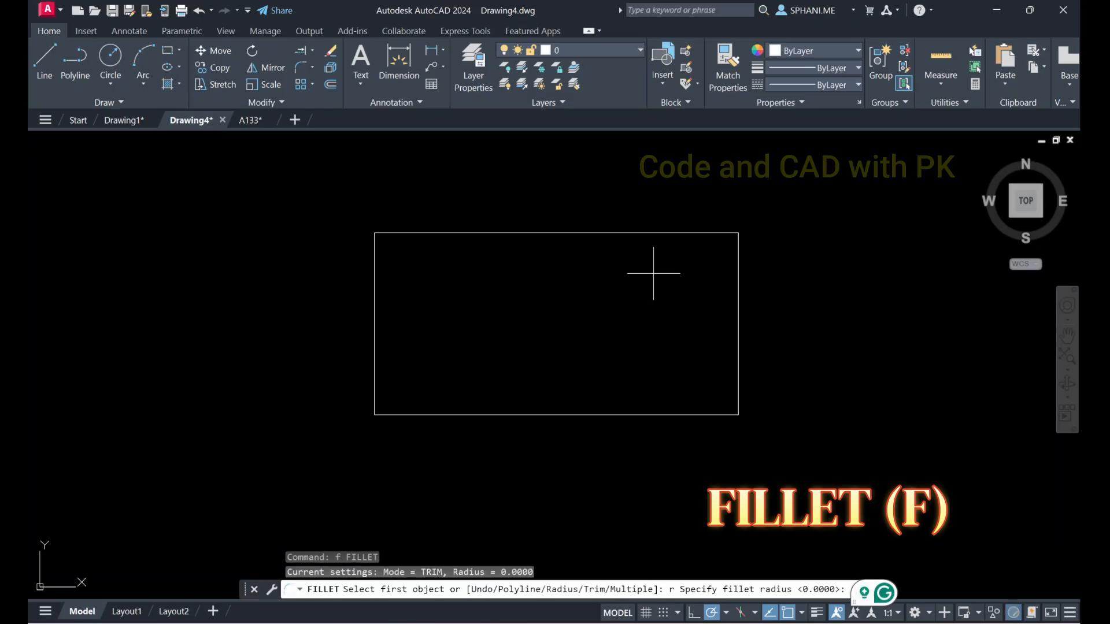
type("10")
key("Return")
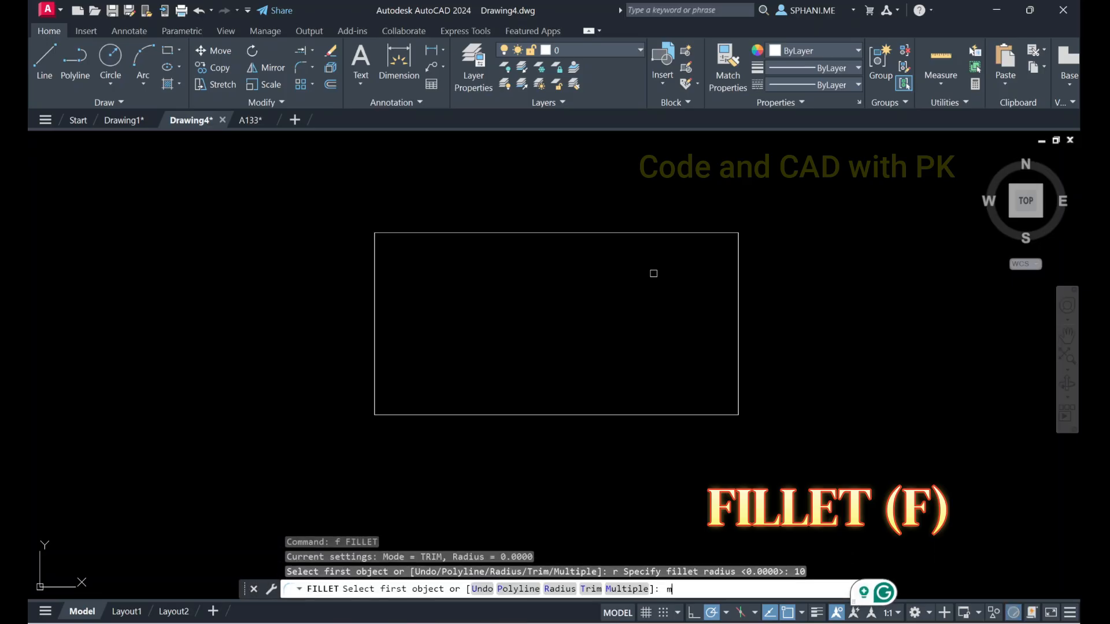
type("m")
key("Return")
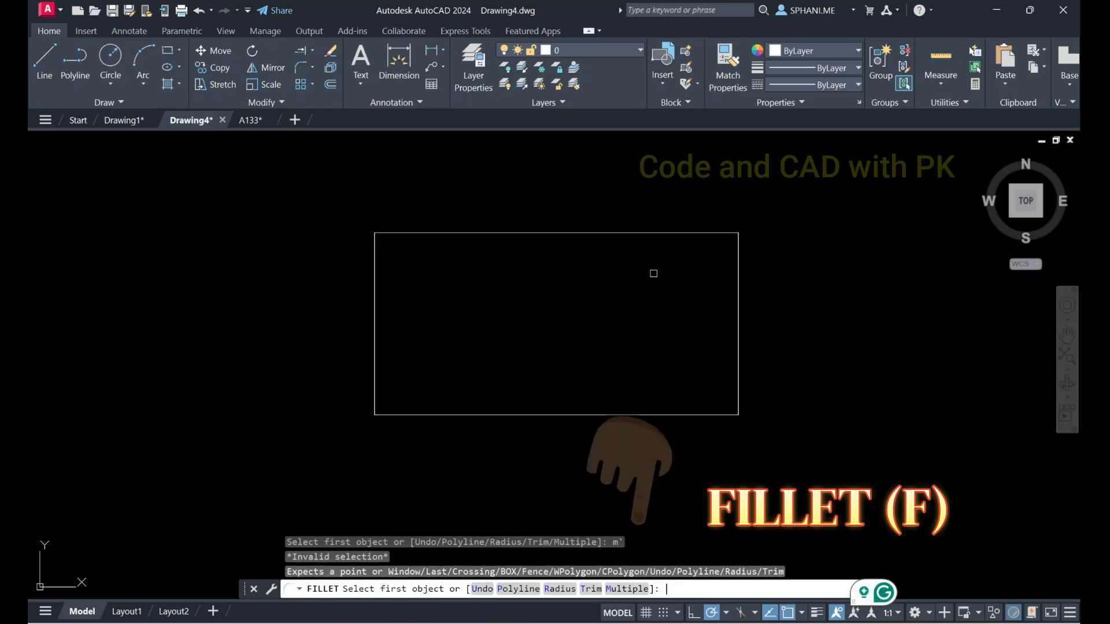
left_click(373, 382)
left_click(402, 414)
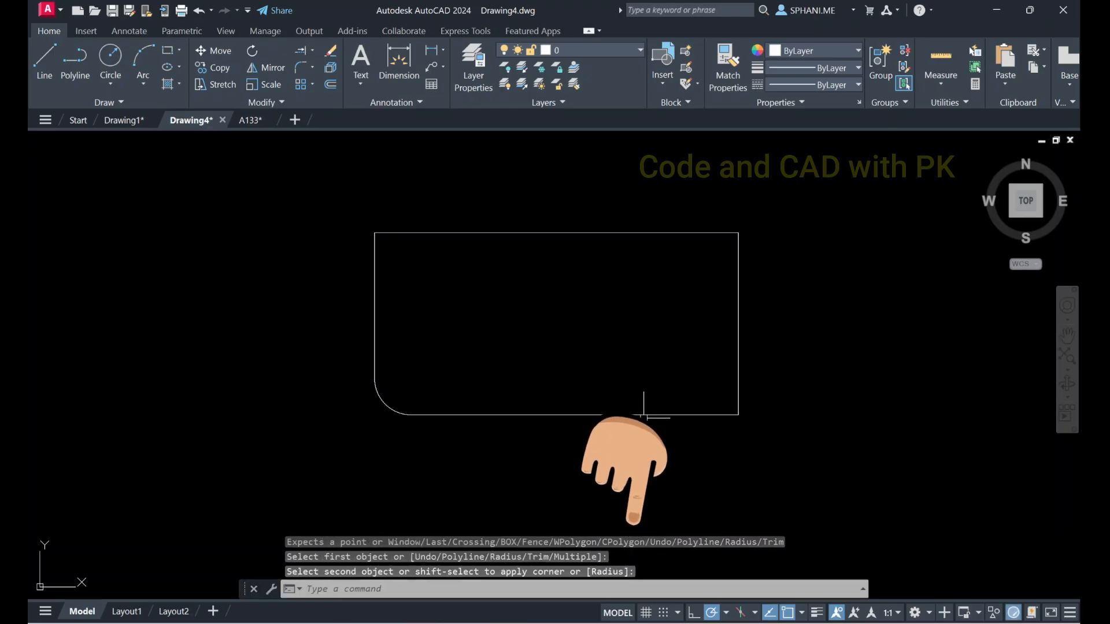
Fillet the rectangle's three remaining corners in one run of the Fillet command using the Multiple option
key("Return")
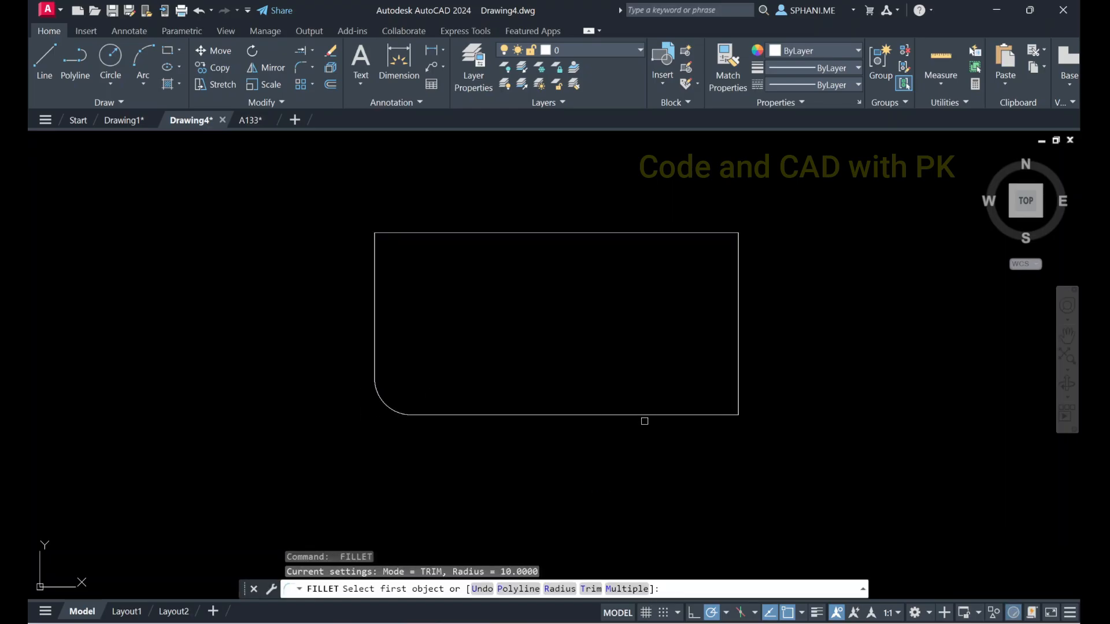
type("m")
key("Return")
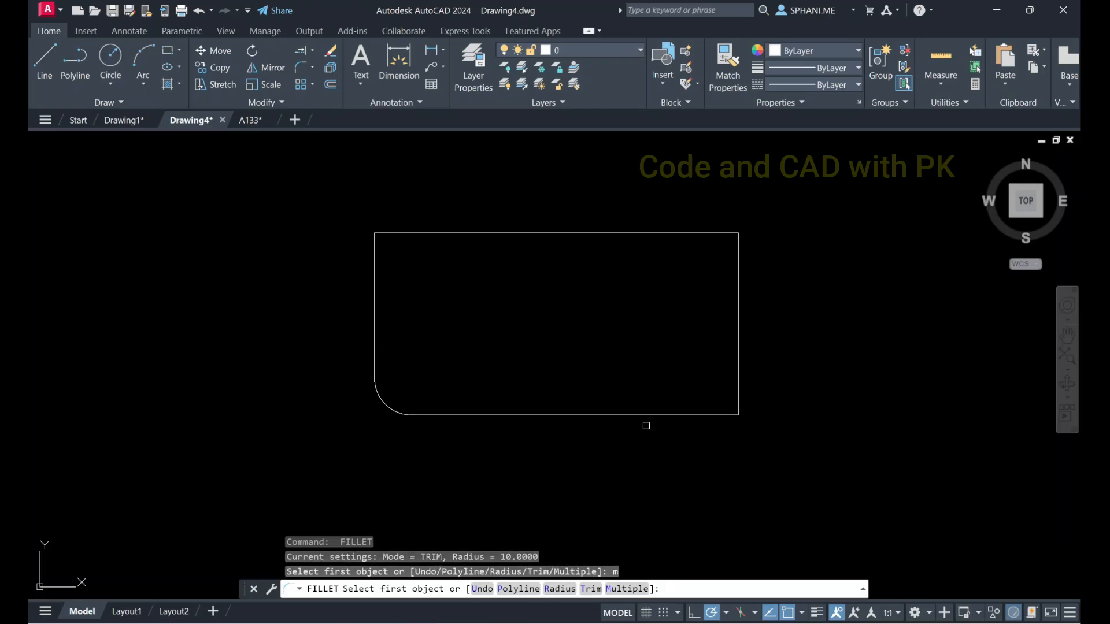
left_click(669, 413)
left_click(737, 370)
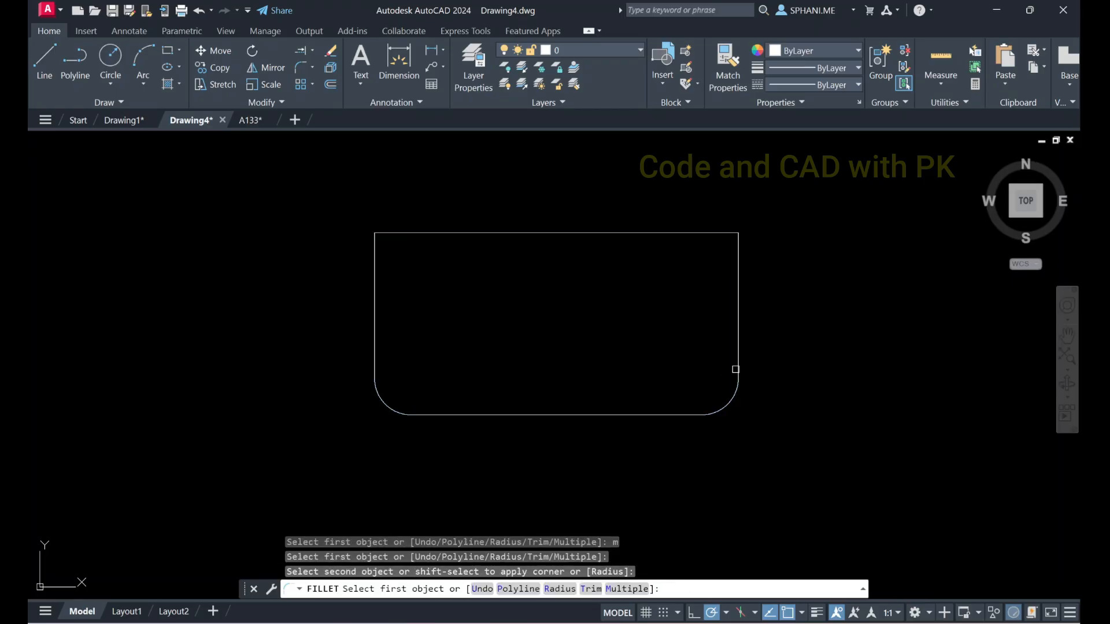
left_click(701, 233)
left_click(737, 259)
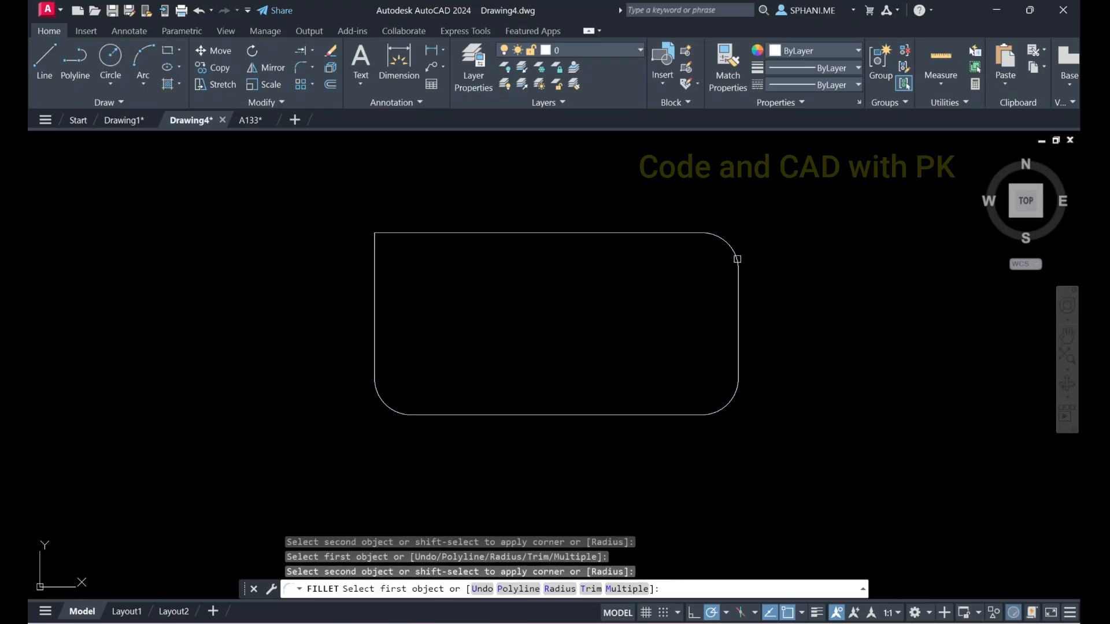
left_click(405, 233)
left_click(375, 261)
right_click(462, 328)
left_click(490, 336)
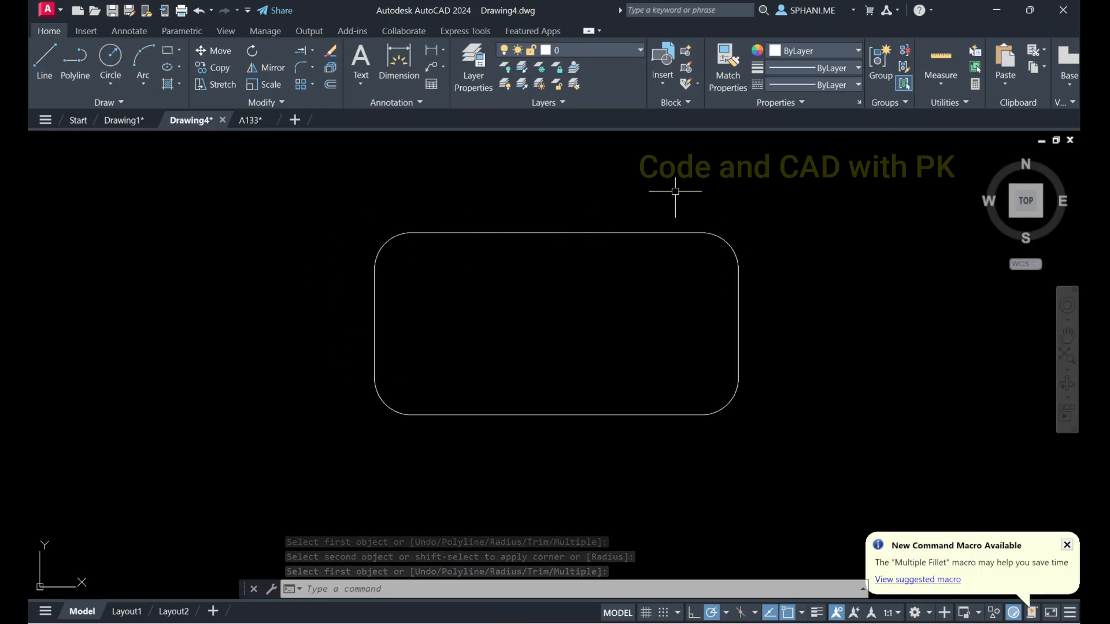
left_click(640, 233)
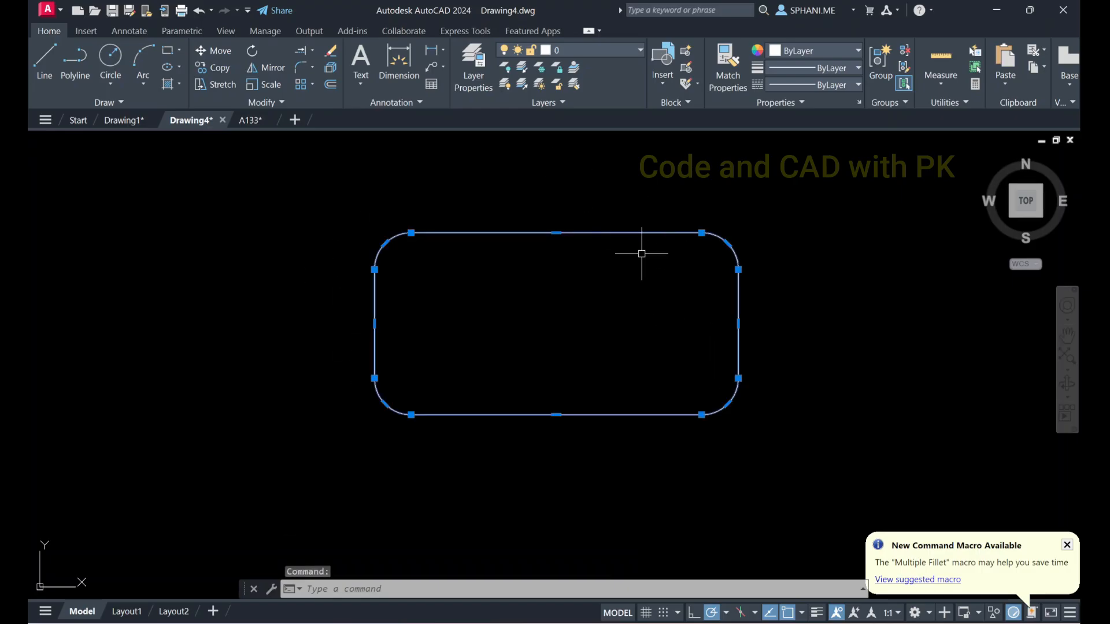
key("Escape")
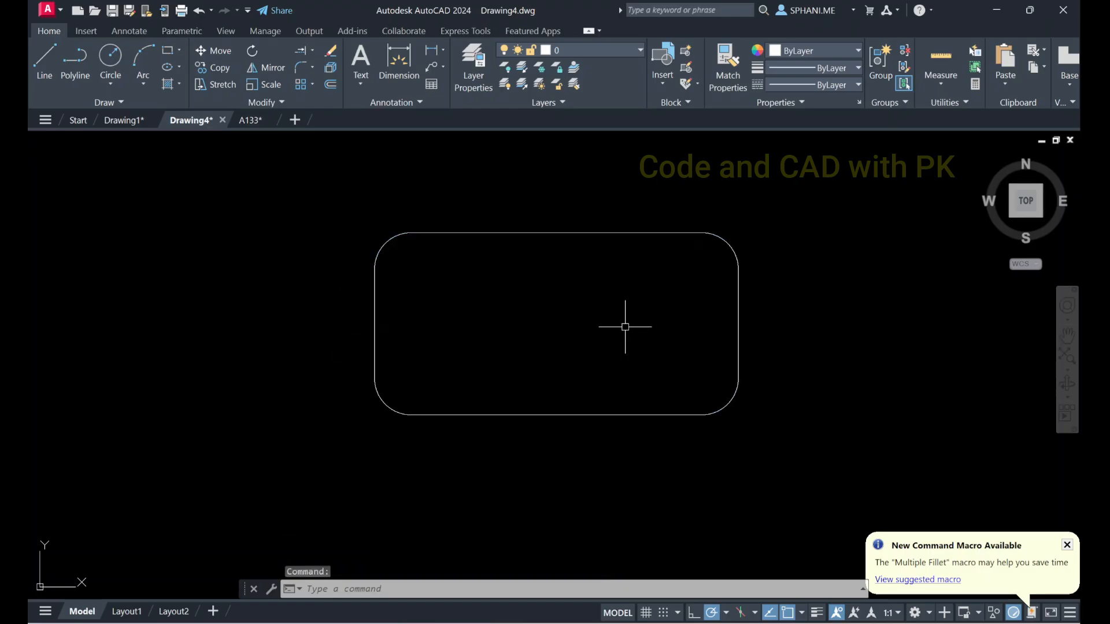
Draw a plain rectangle beside the filleted one, with a diagonal of about 106 at 30 degrees
middle_click_drag(666, 310, 428, 299)
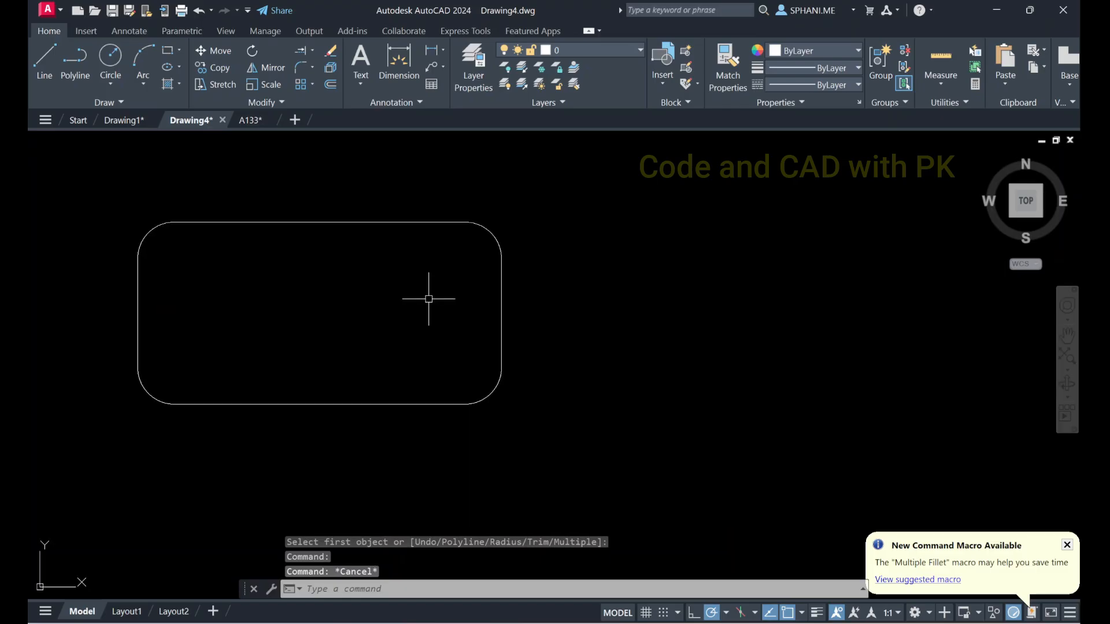
middle_click_drag(546, 304, 486, 307)
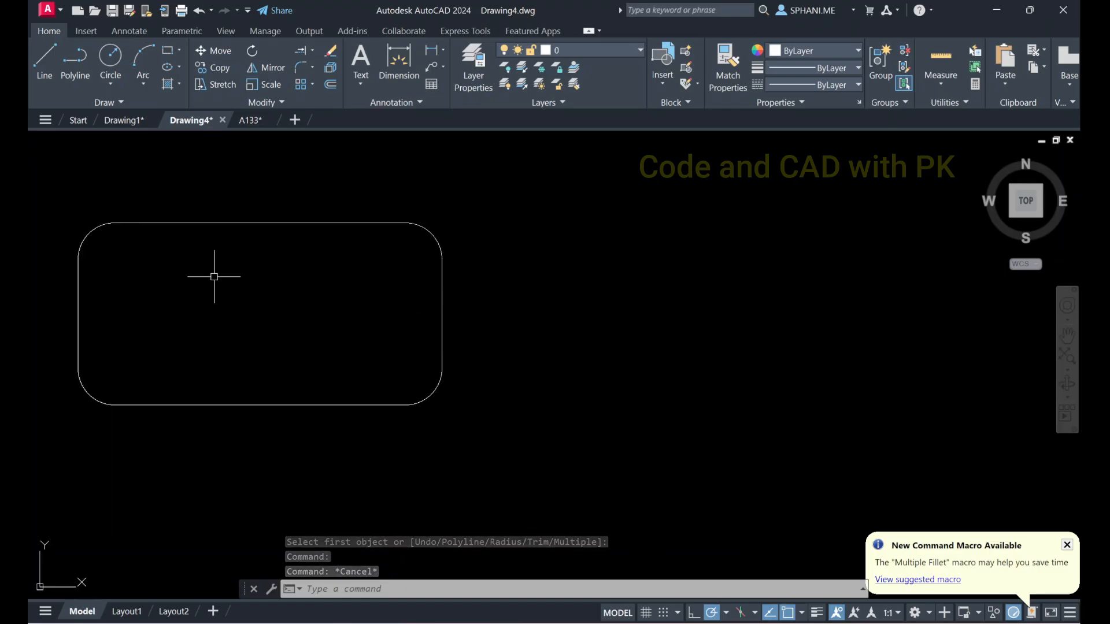
type("rec")
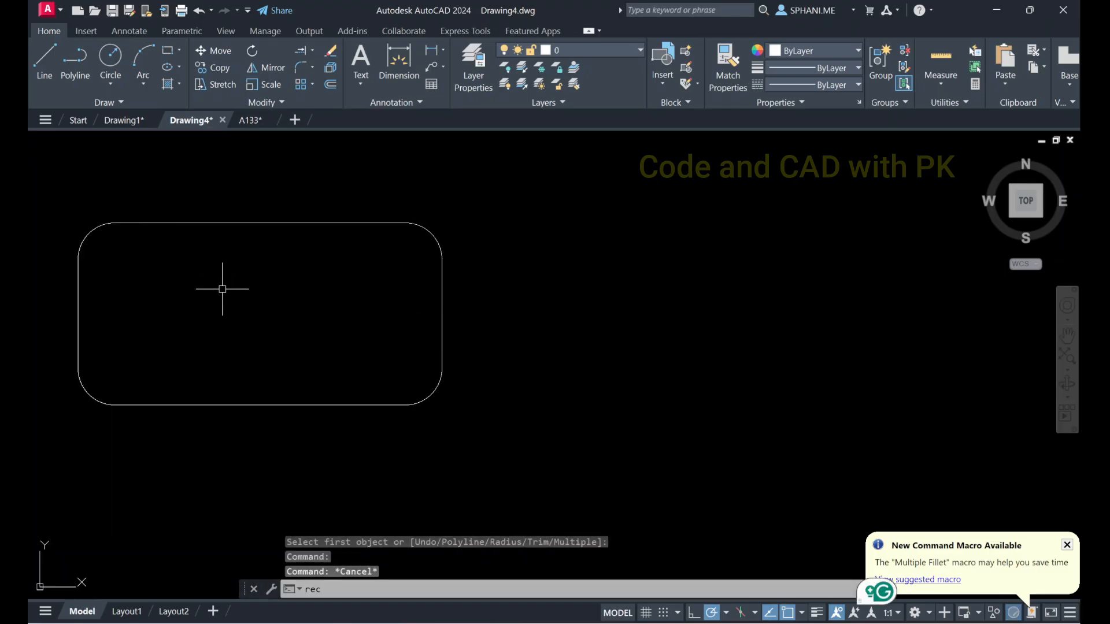
key("Return")
left_click(533, 402)
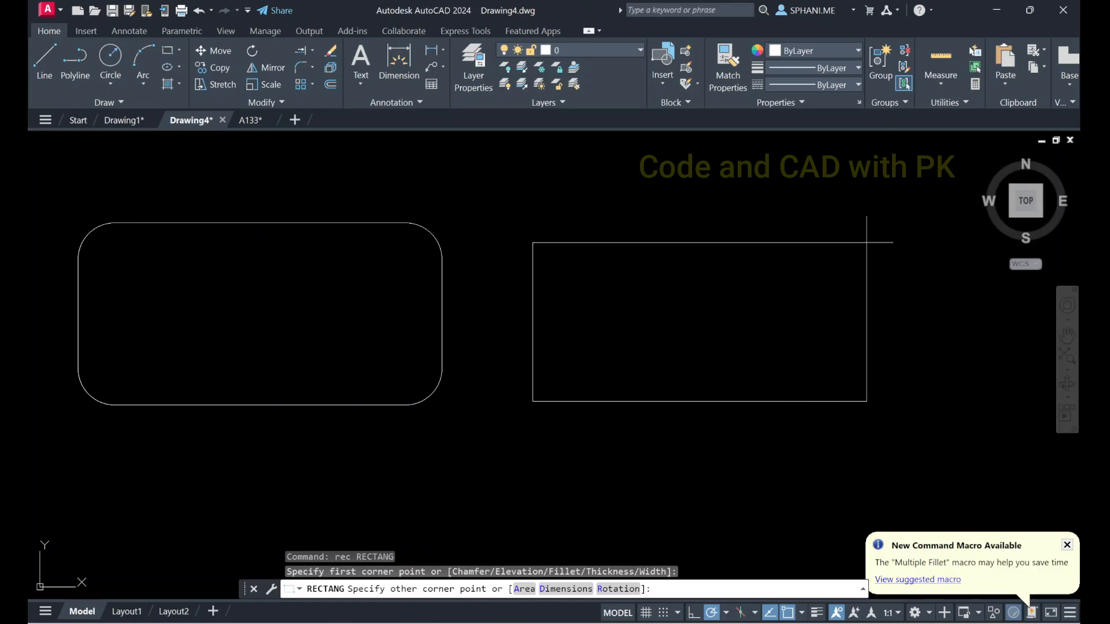
left_click(868, 208)
key("Escape")
Chamfer the new rectangle's lower-left corner with distances 10 along the bottom edge and 20 along the side edge
middle_click_drag(626, 265, 501, 265)
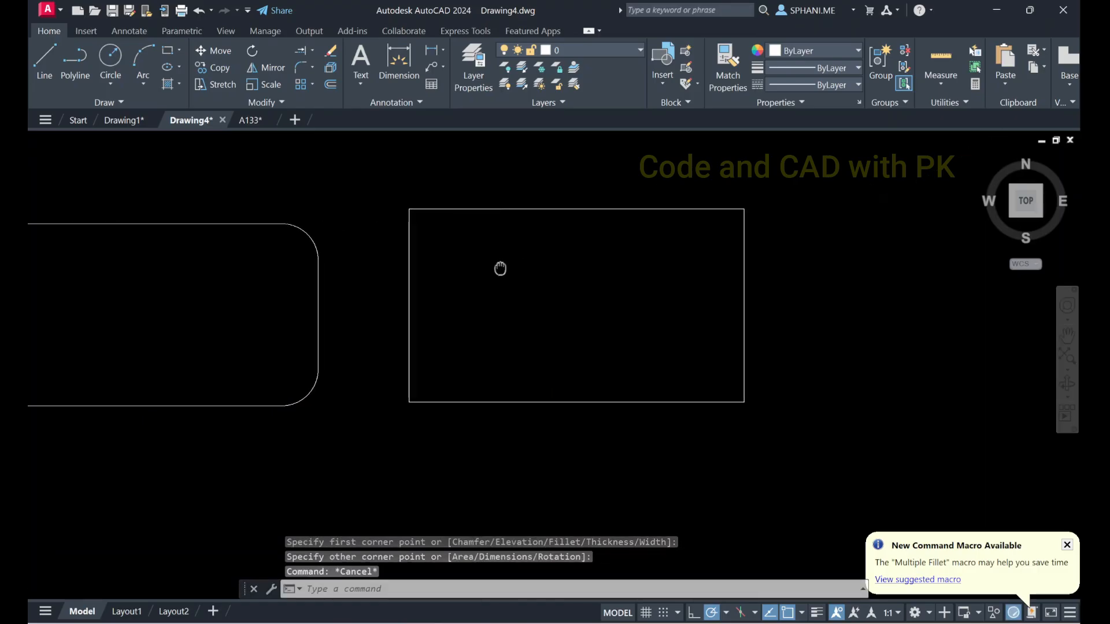
left_click(313, 67)
left_click(318, 120)
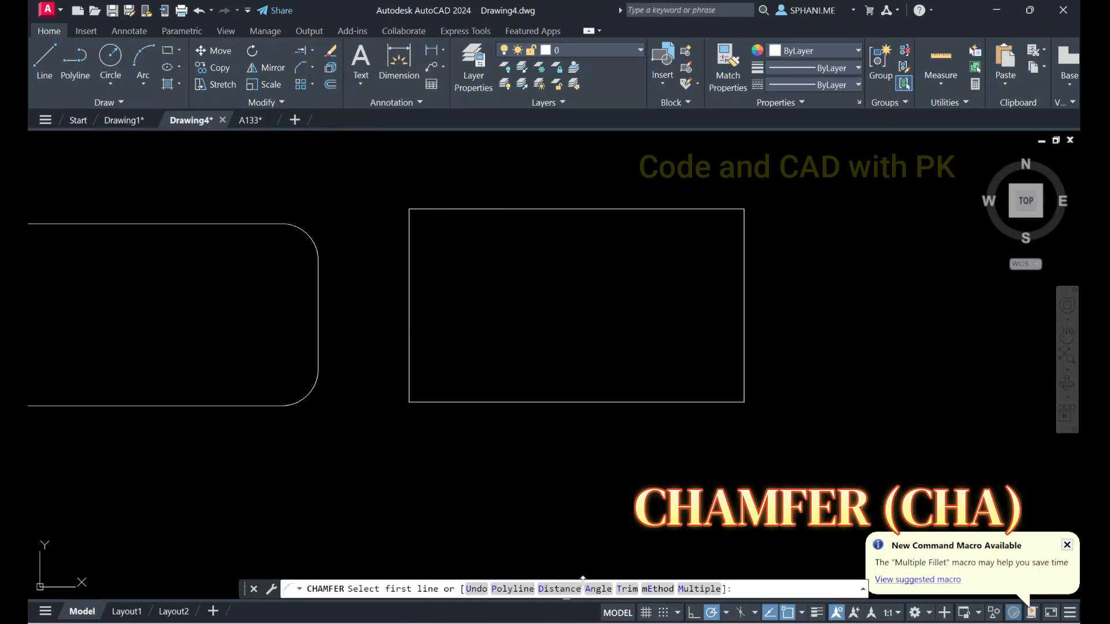
left_click(561, 589)
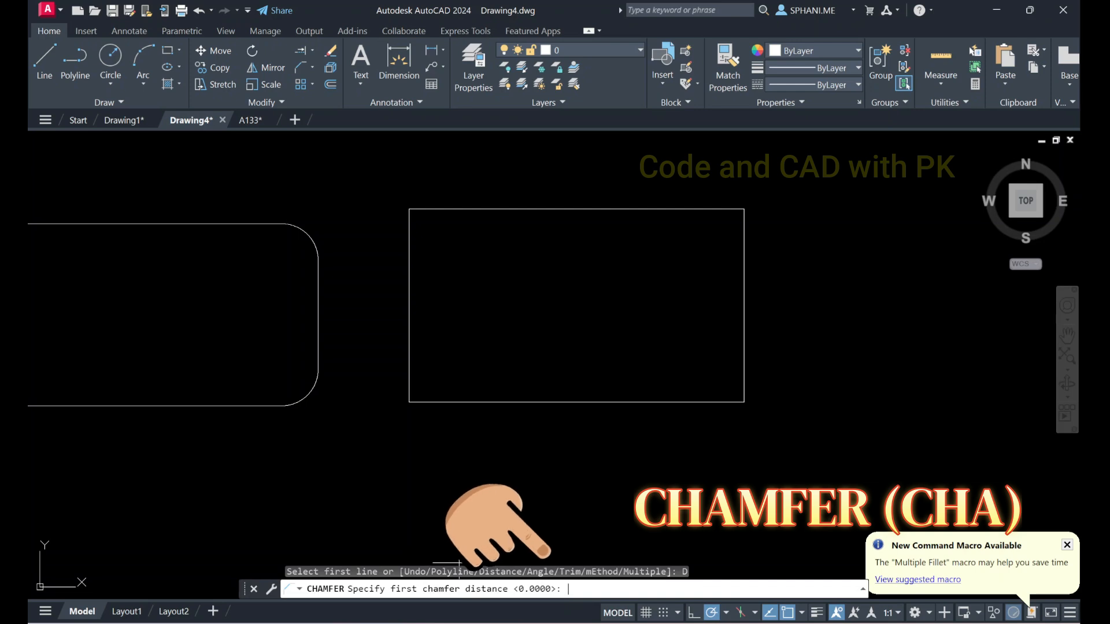
type("10")
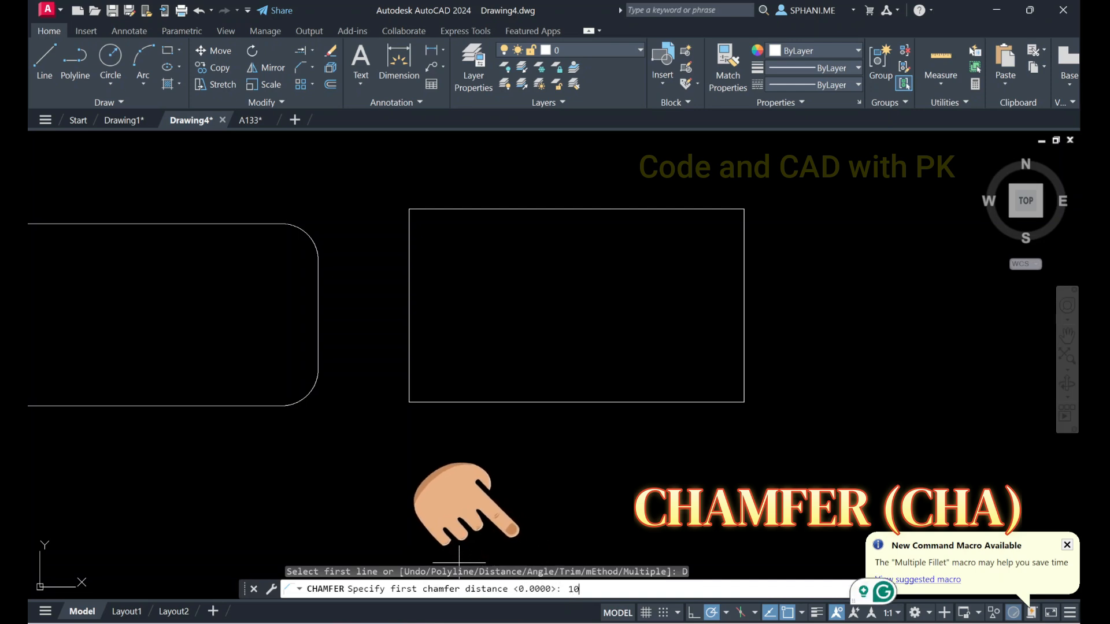
key("Return")
type("20")
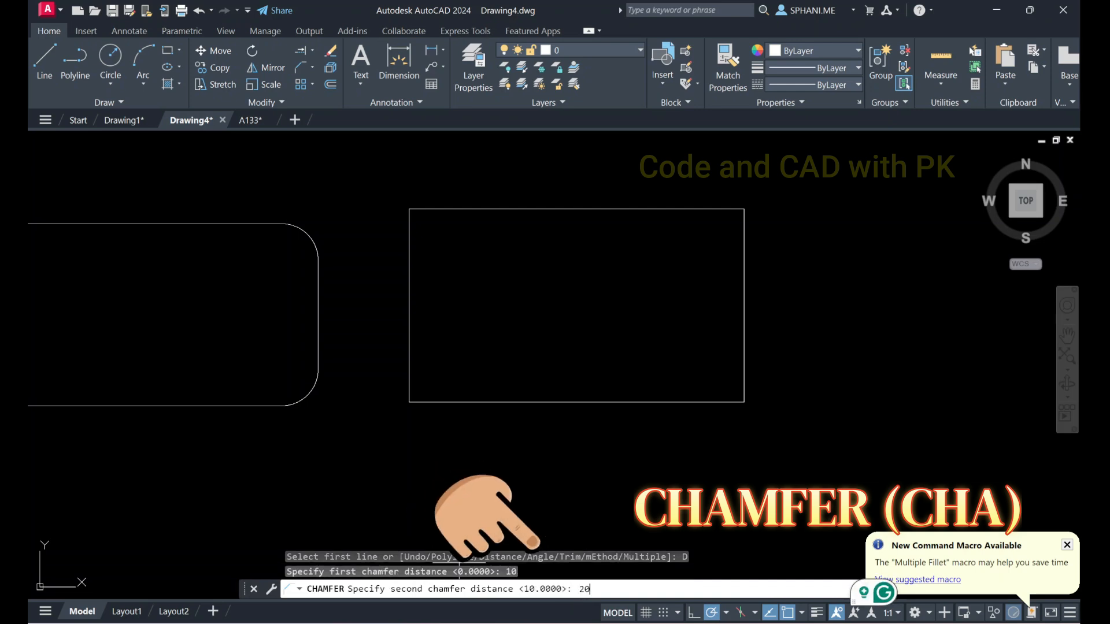
key("Return")
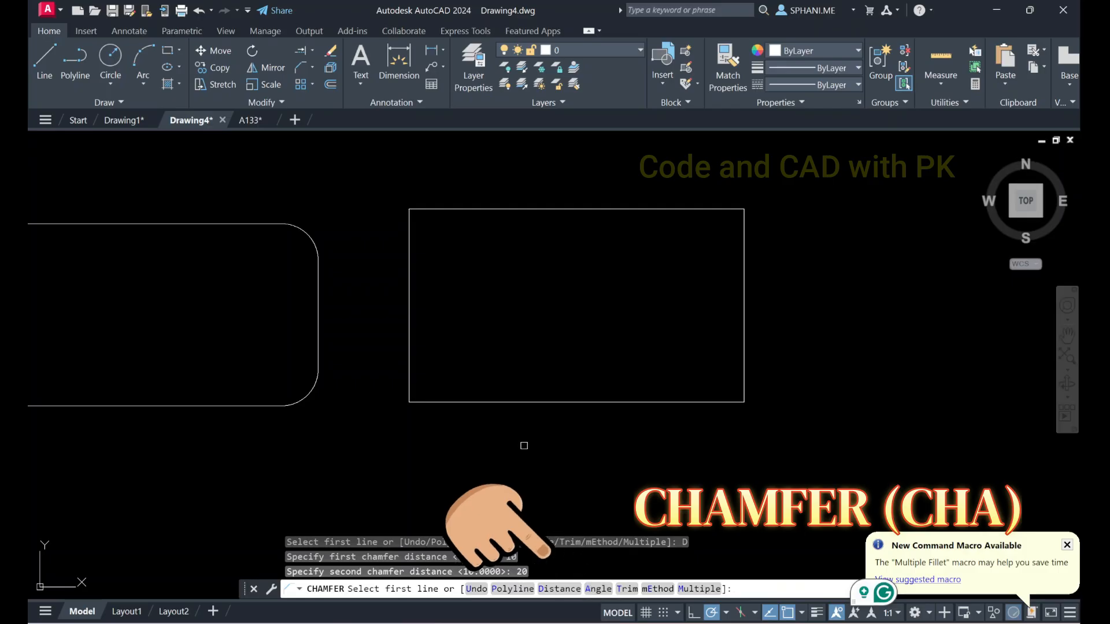
left_click(445, 401)
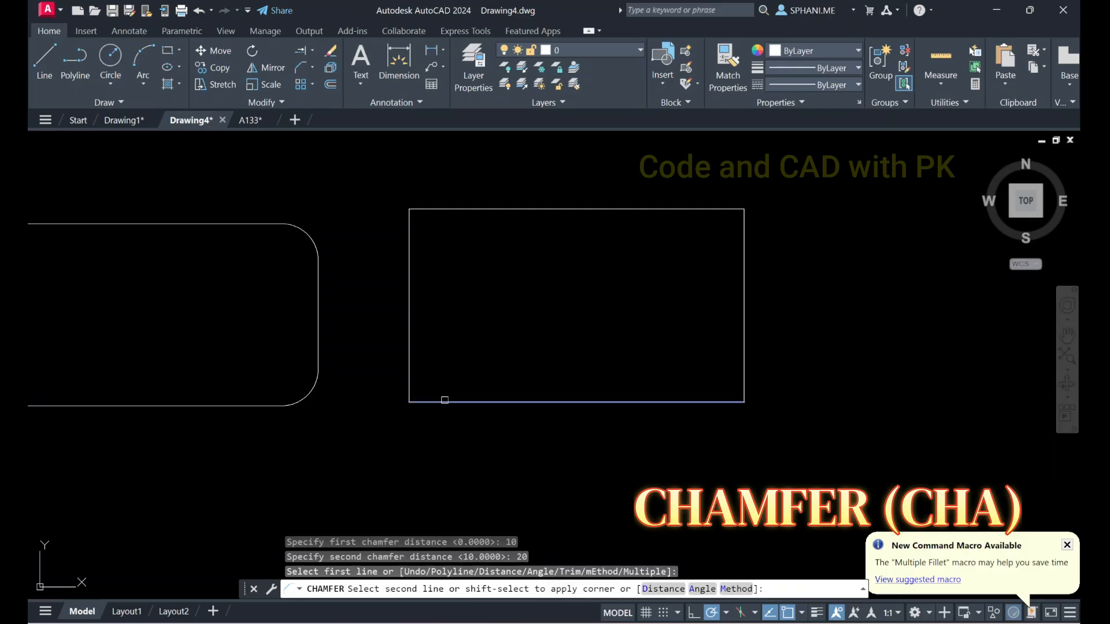
left_click(409, 370)
Chamfer the rectangle's upper-right corner with the same distances, taking the top edge first and the side edge second
key("Return")
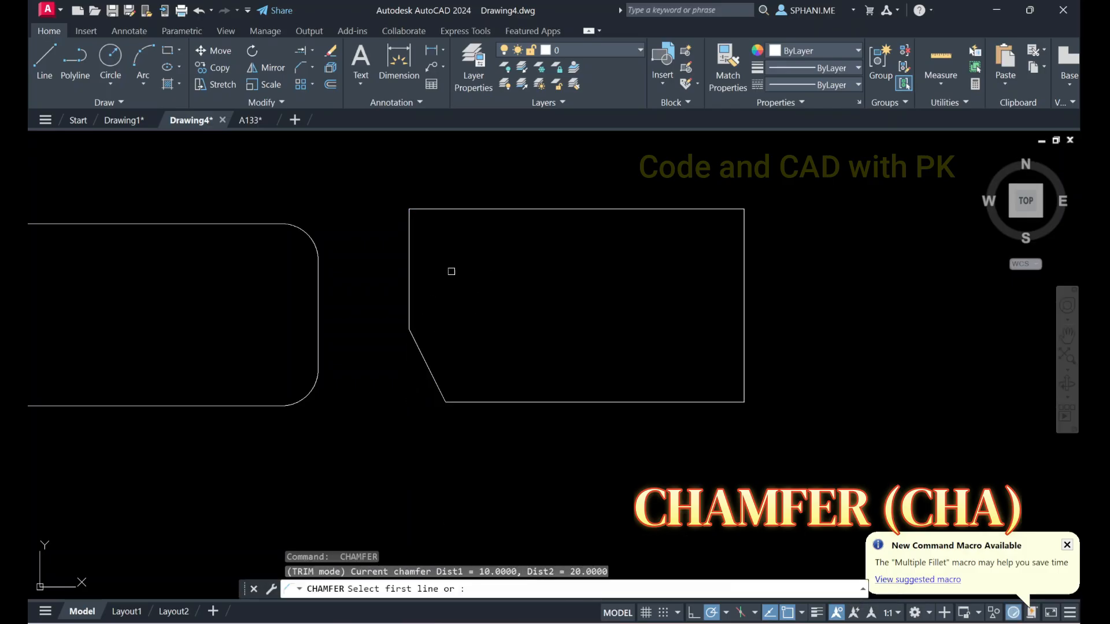
left_click(705, 209)
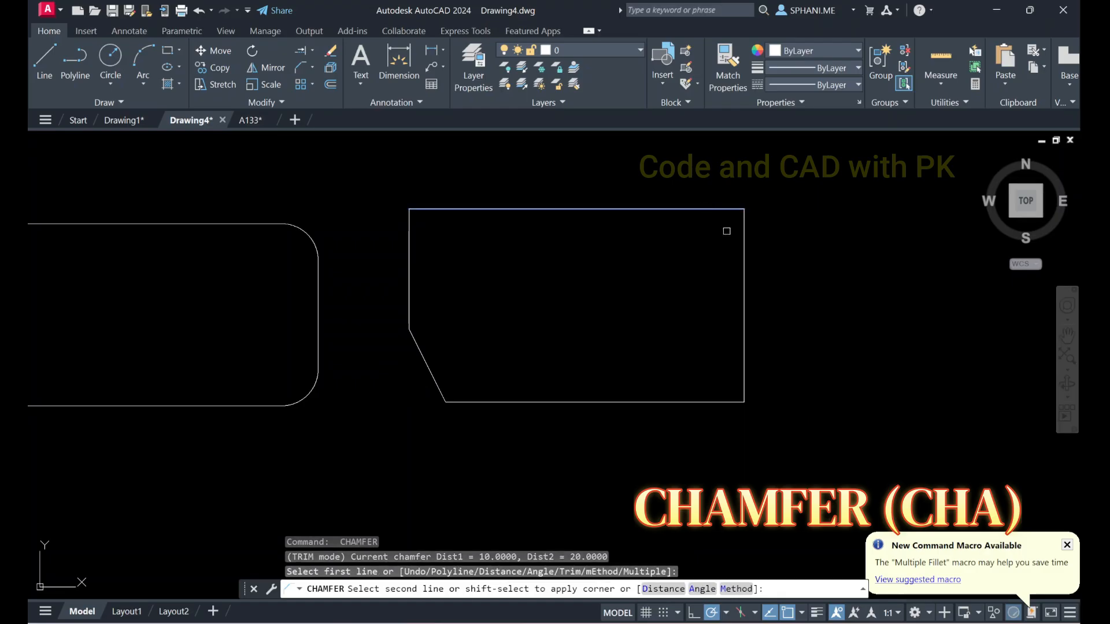
left_click(745, 272)
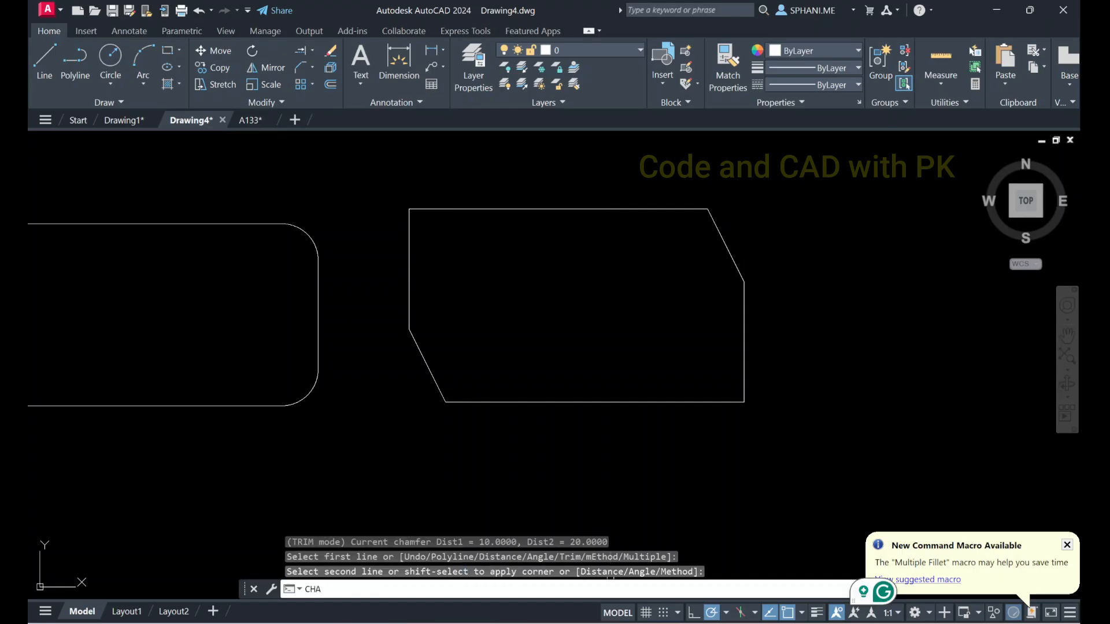
Set both chamfer distances to 20, chamfer the rectangle's lower-right corner, and dismiss the macro notification
type("CHA")
key("Return")
left_click(570, 590)
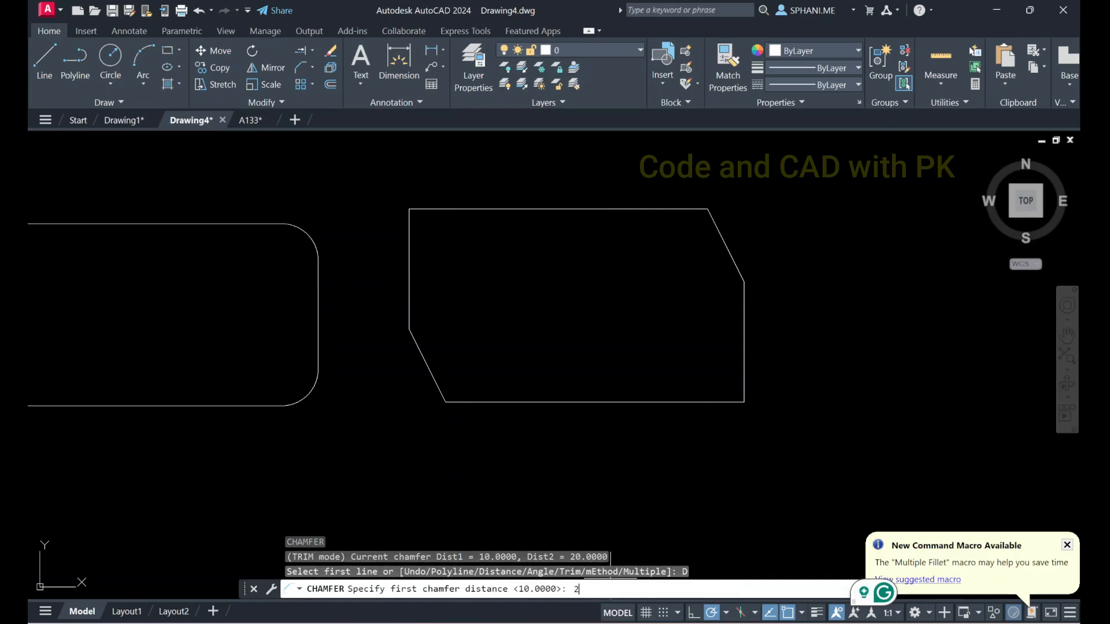
type("20")
key("Return")
type("20")
key("Return")
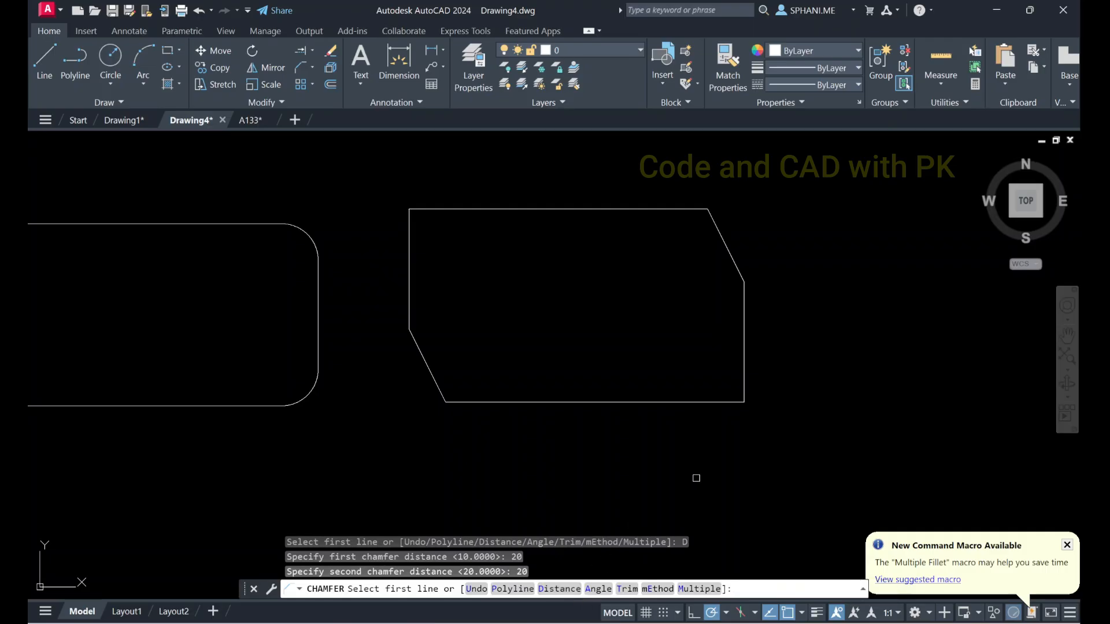
left_click(700, 401)
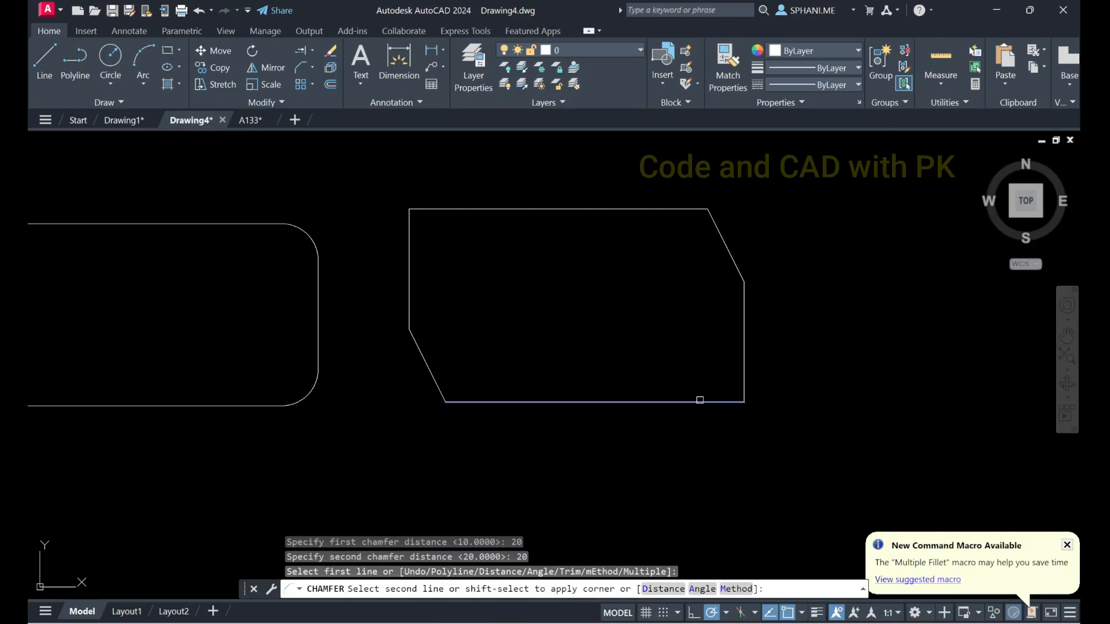
left_click(740, 354)
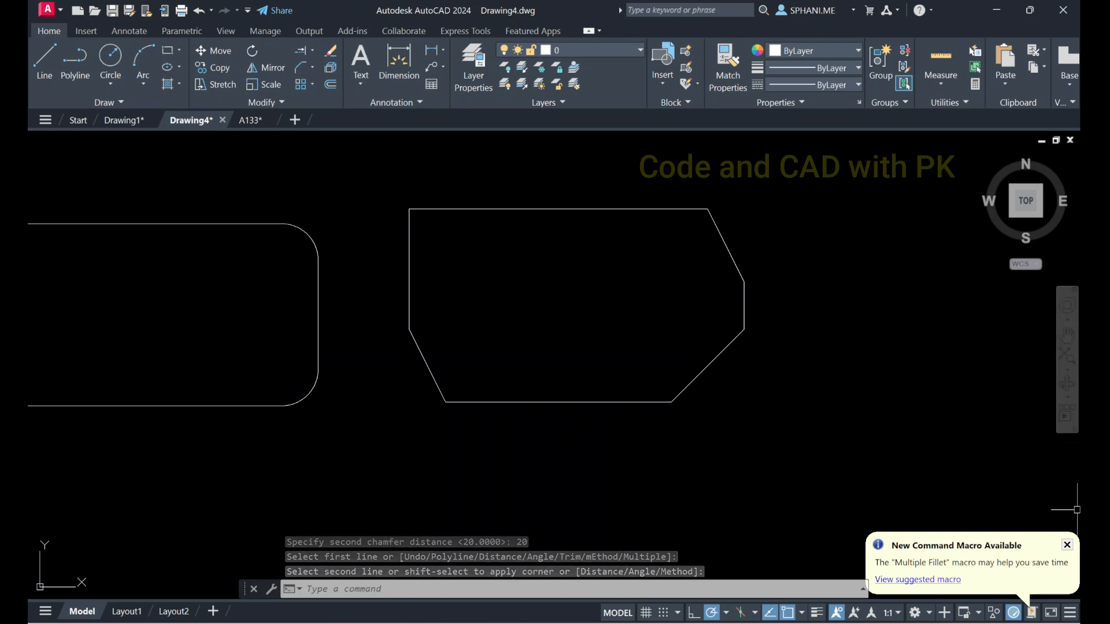
left_click(1068, 546)
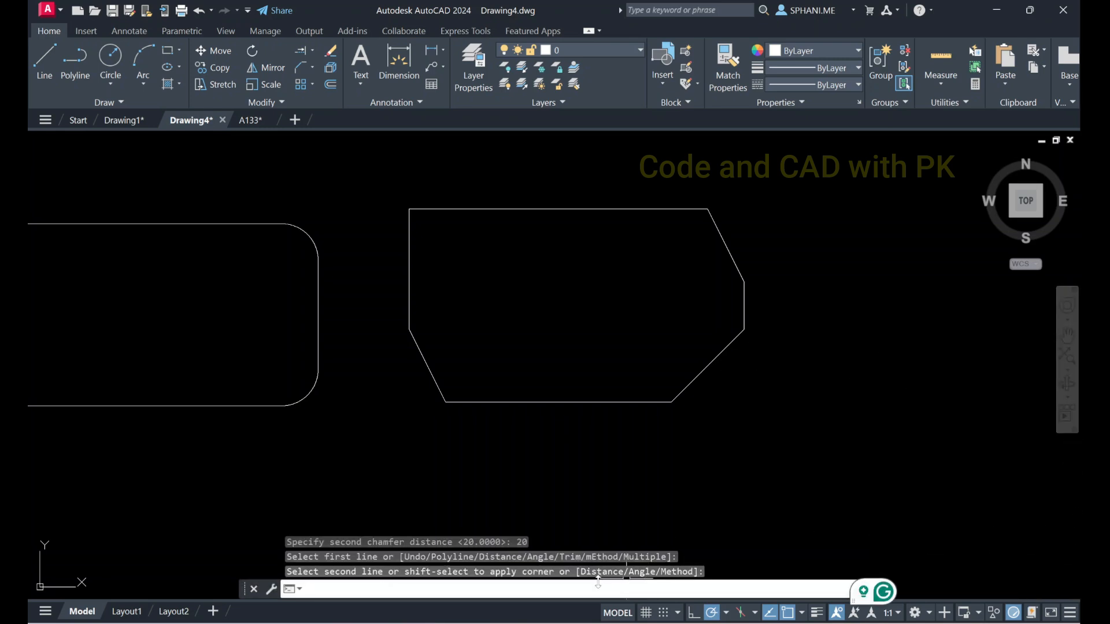
type("a")
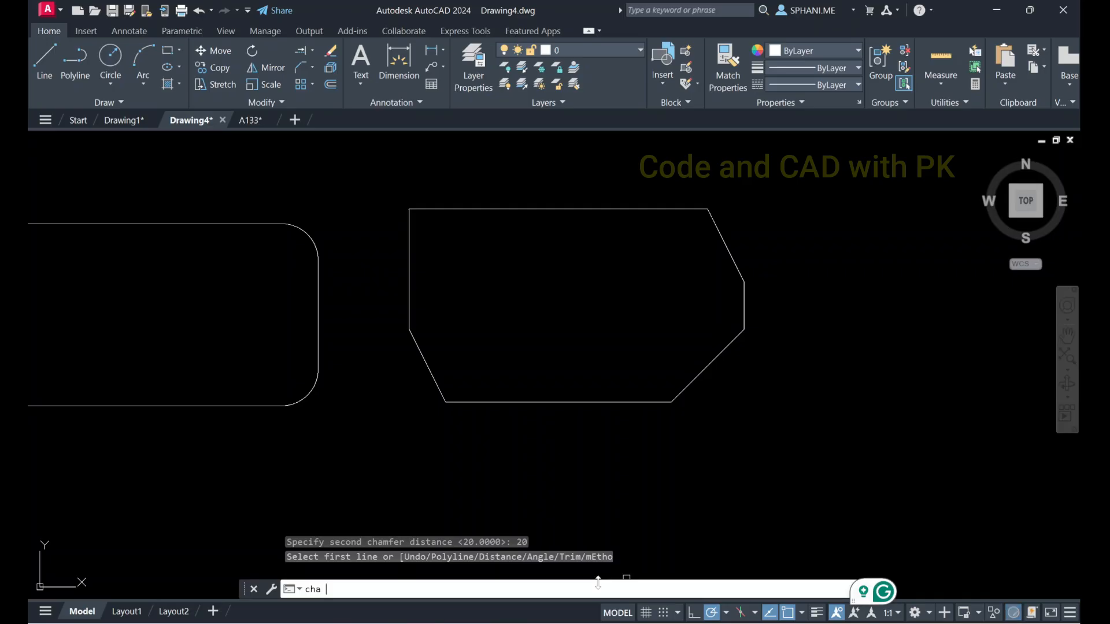
key("Return")
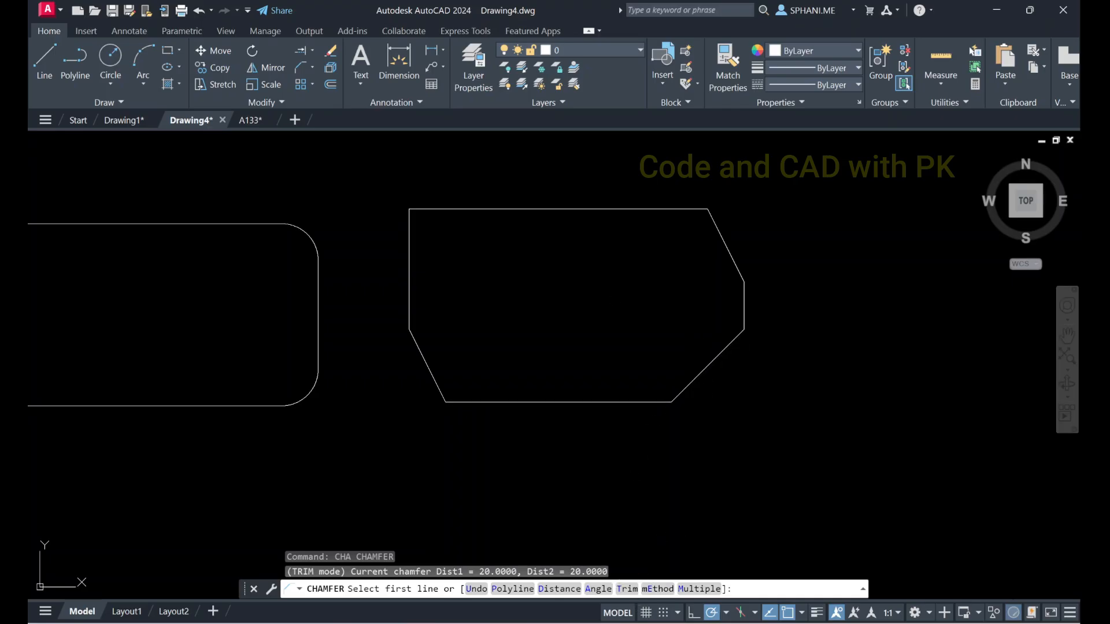
key("Escape")
left_click(397, 168)
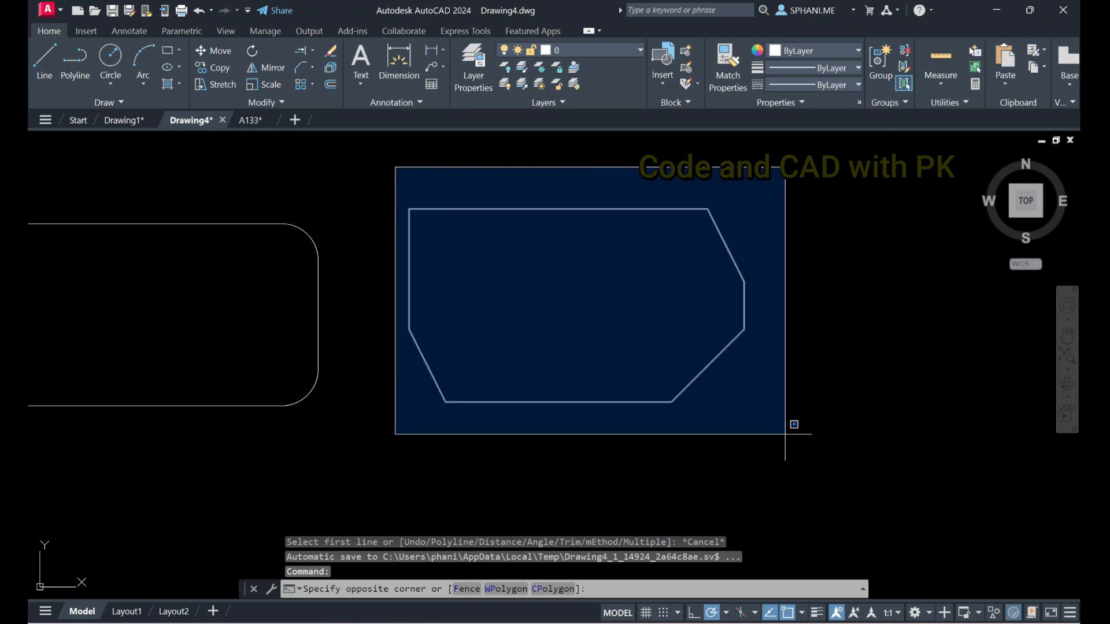
left_click(791, 441)
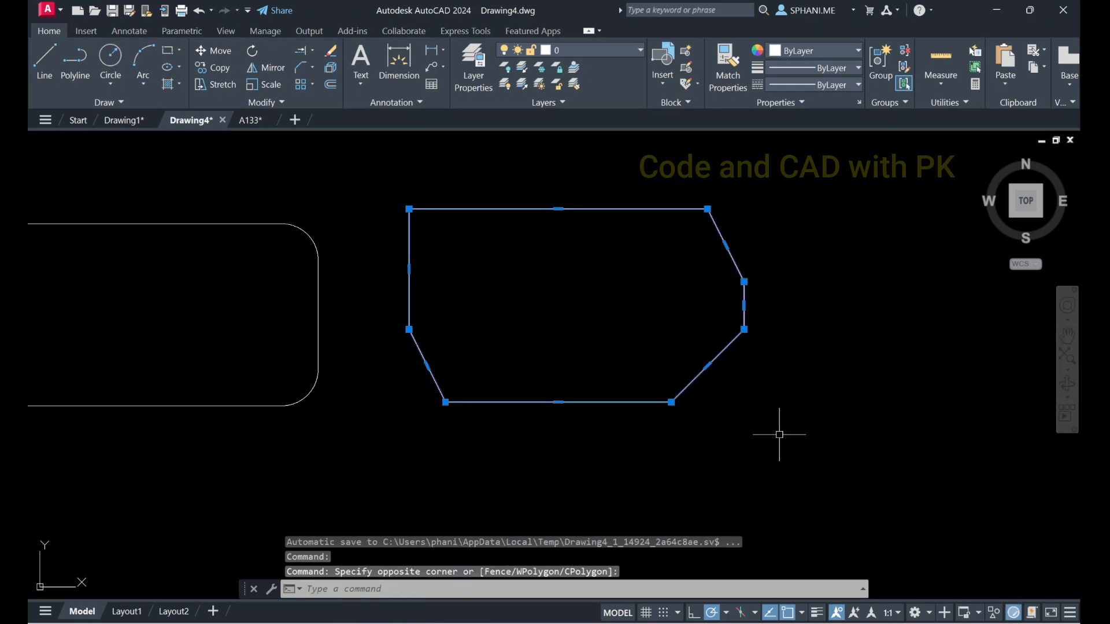
left_click(313, 68)
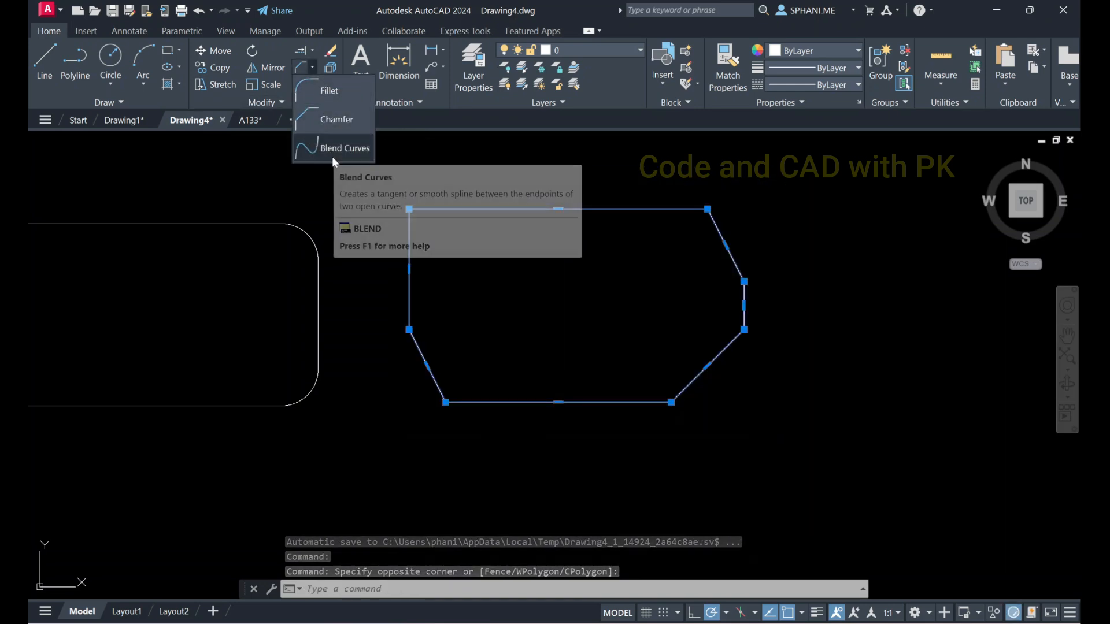
left_click(339, 172)
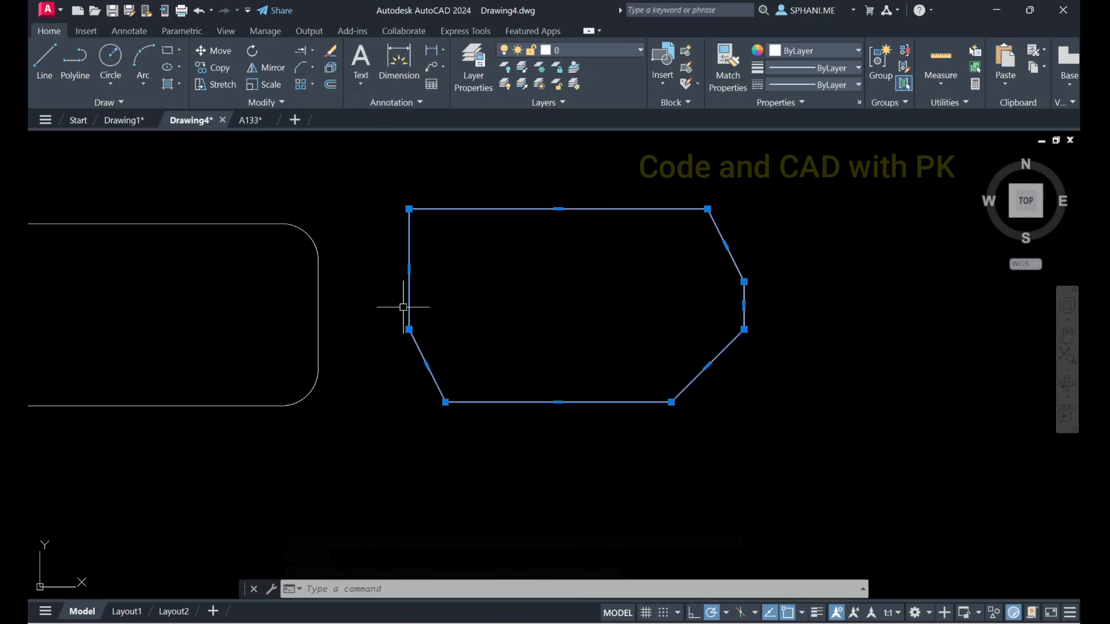
Deselect the chamfered shape and draw a wavy five-point fit spline in the empty area below the two rectangles
scroll(465, 361, "down", 2)
middle_click_drag(463, 364, 475, 240)
scroll(403, 305, "up", 1)
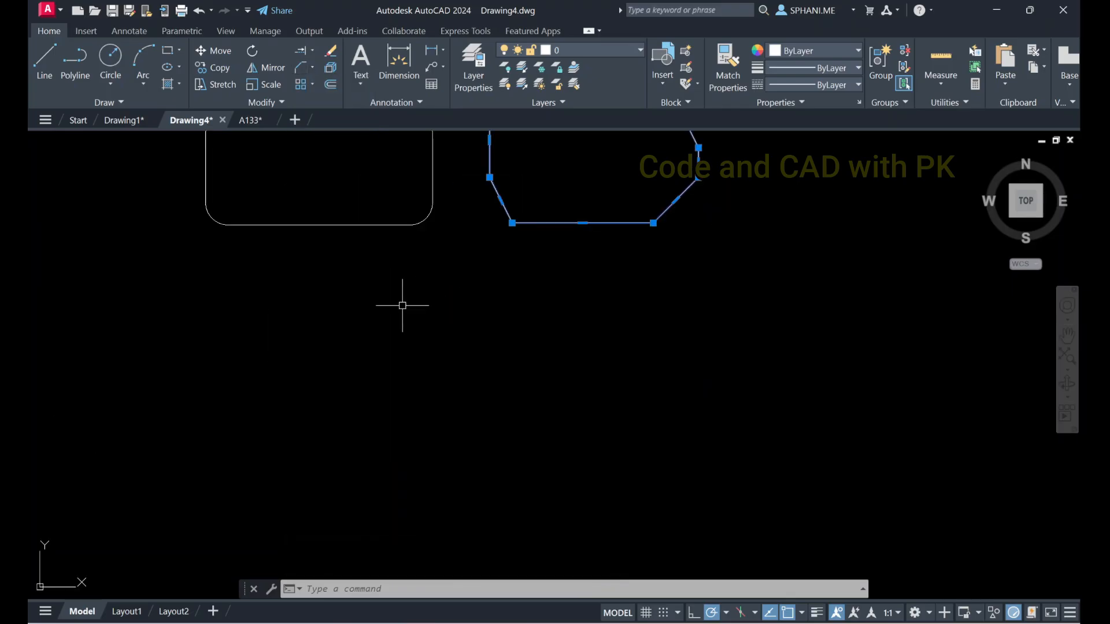
key("Escape")
type("sp")
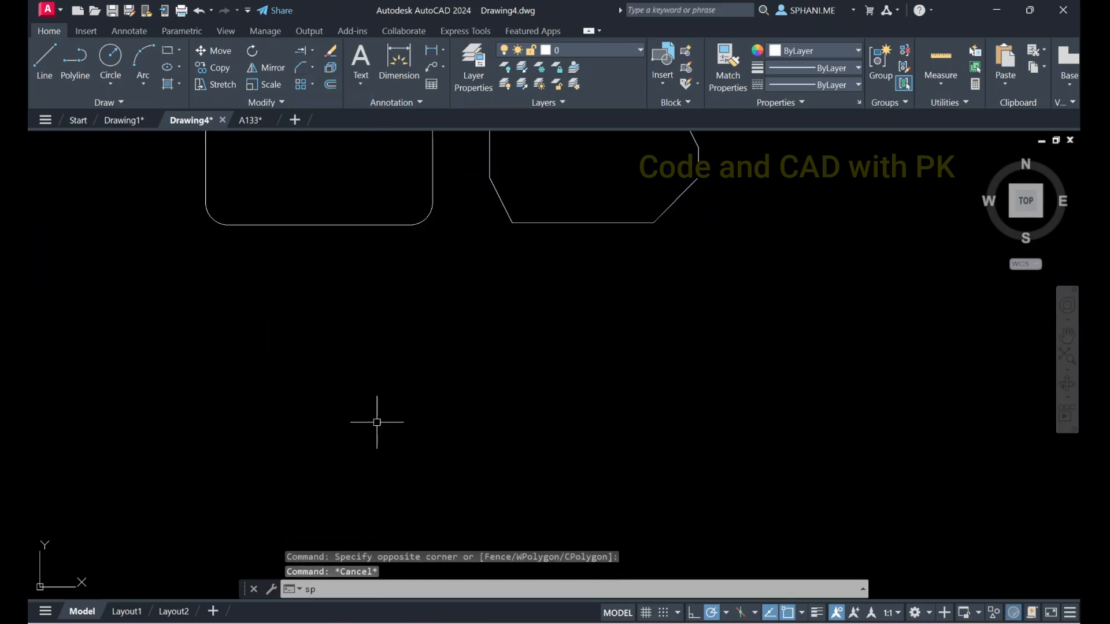
type("l")
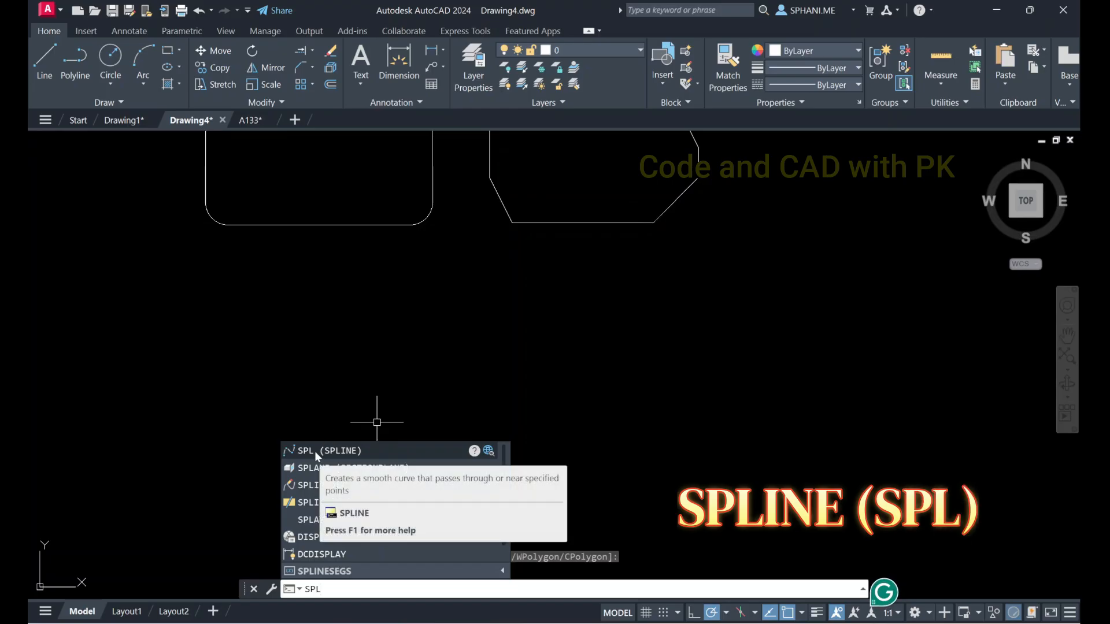
left_click(314, 451)
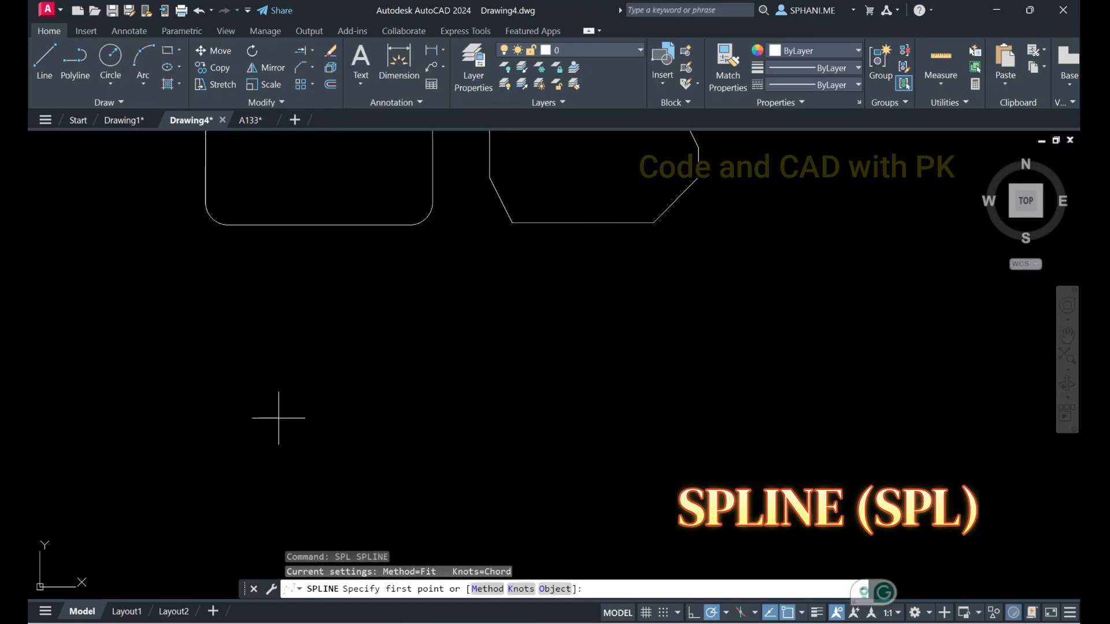
left_click(264, 436)
left_click(324, 369)
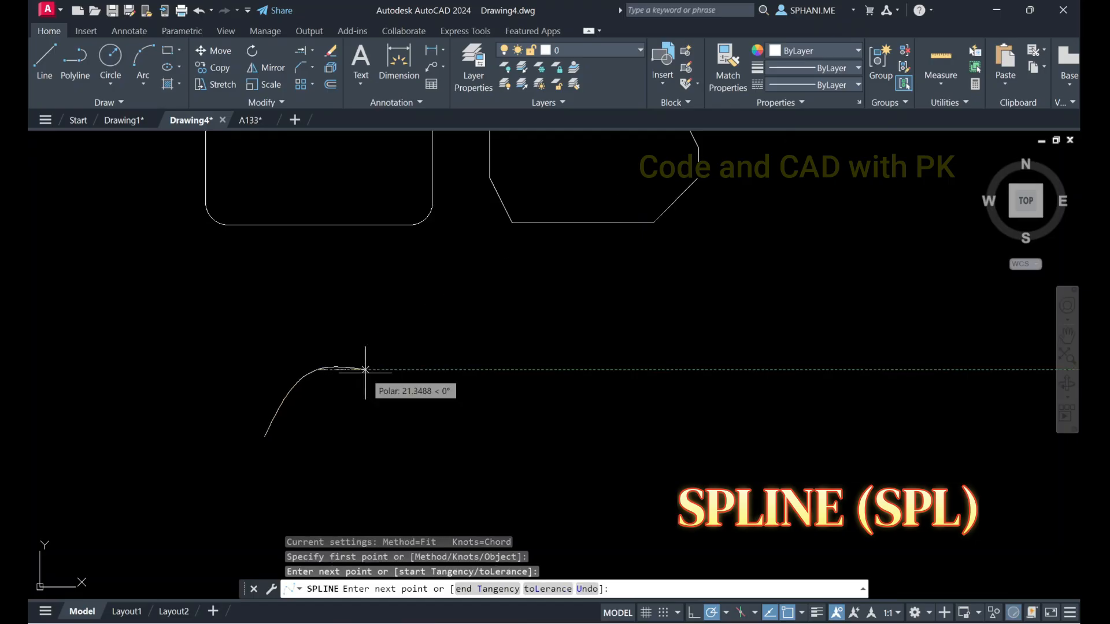
left_click(396, 402)
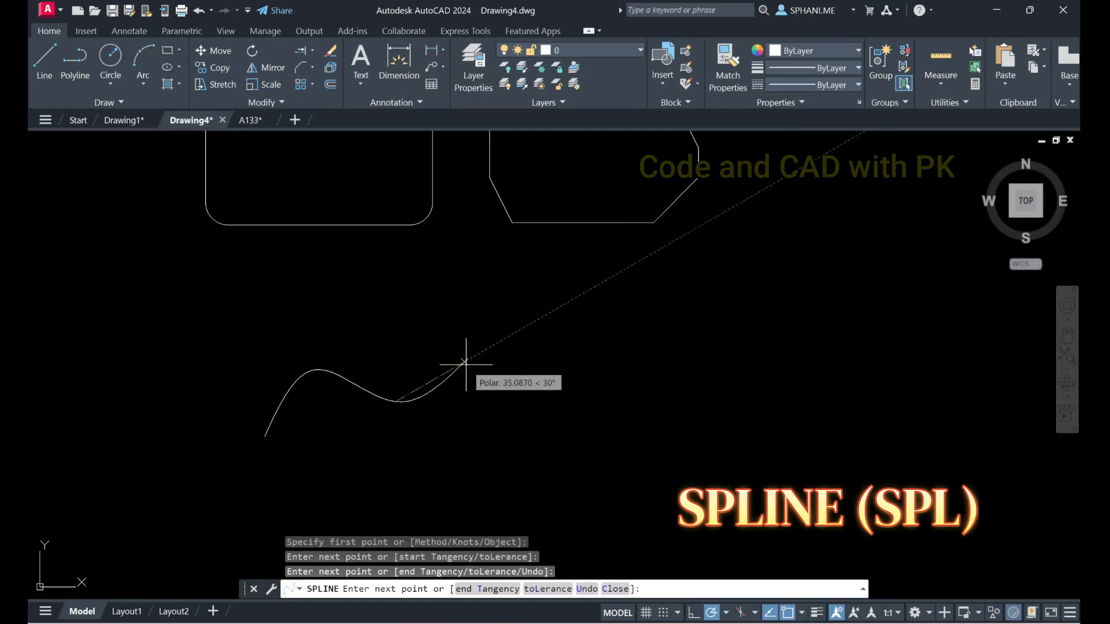
left_click(465, 363)
left_click(515, 384)
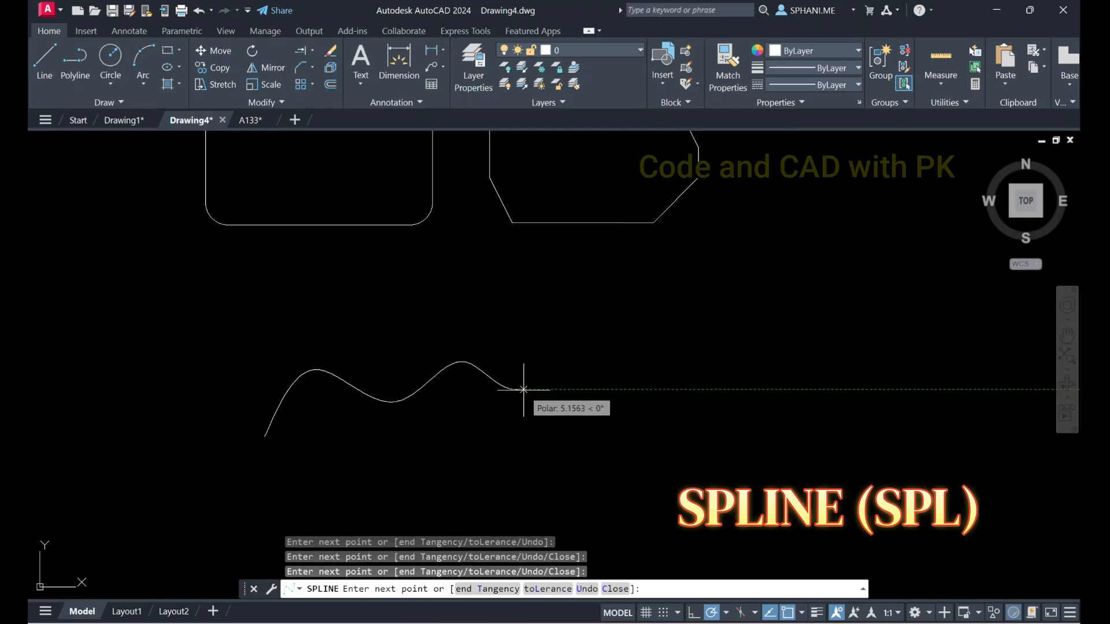
key("Return")
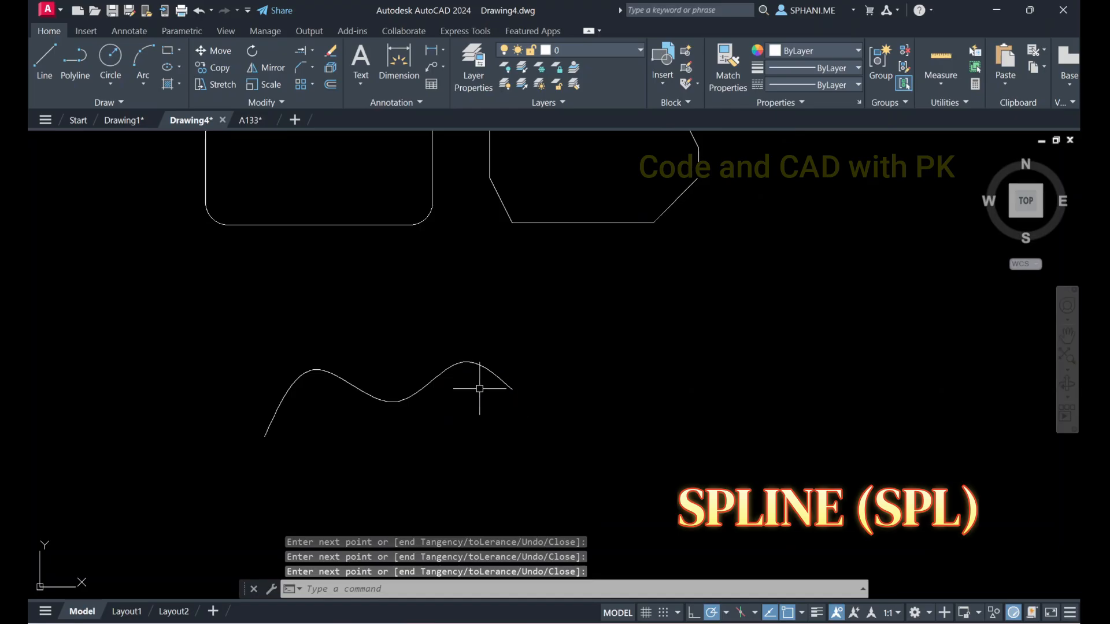
Draw a second wavy five-point fit spline to the right of the first one, leaving a gap between their ends
key("Return")
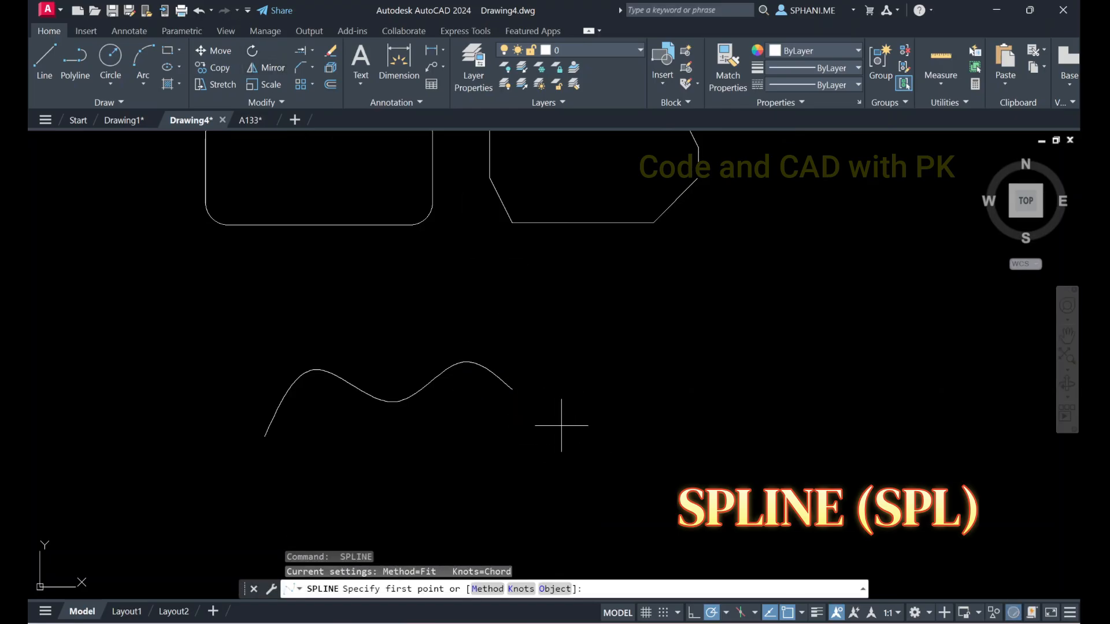
left_click(566, 444)
left_click(624, 491)
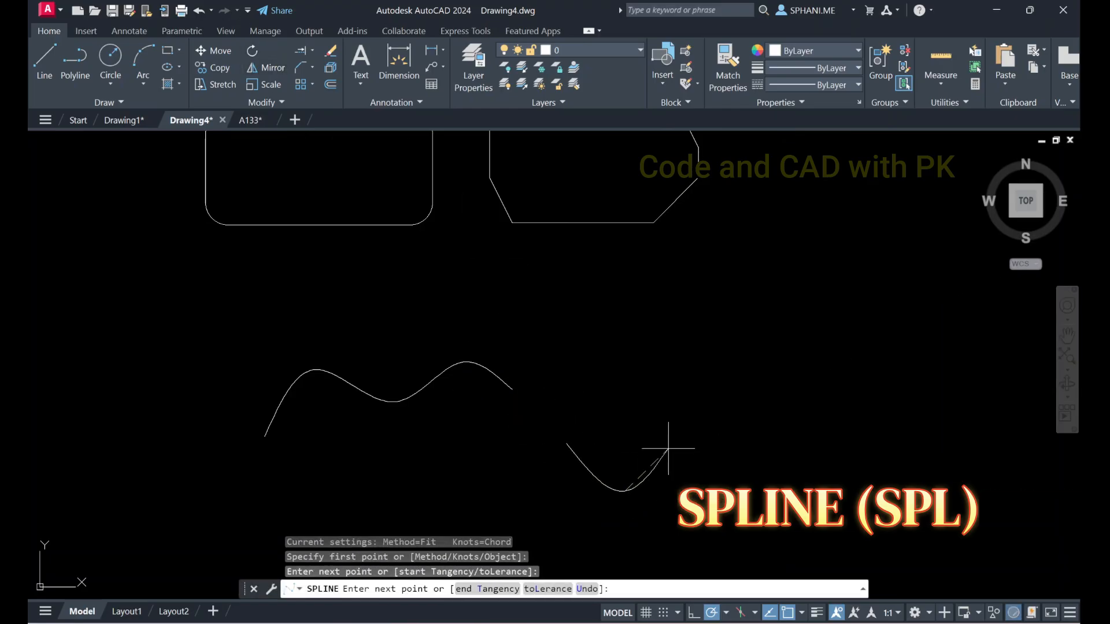
left_click(702, 406)
left_click(732, 384)
left_click(872, 420)
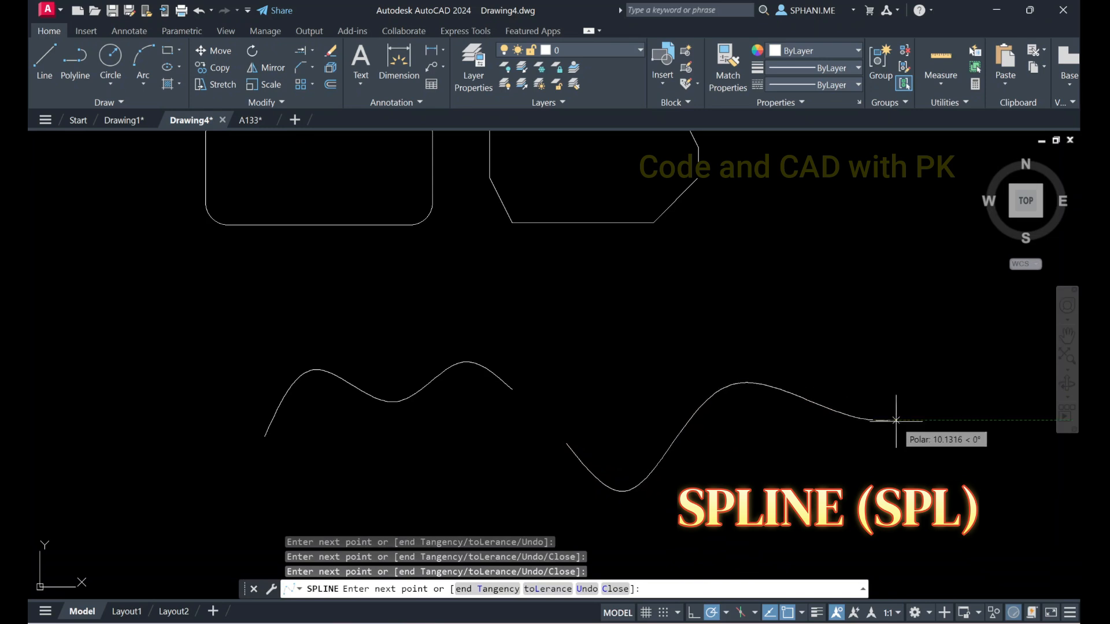
right_click(896, 421)
left_click(924, 430)
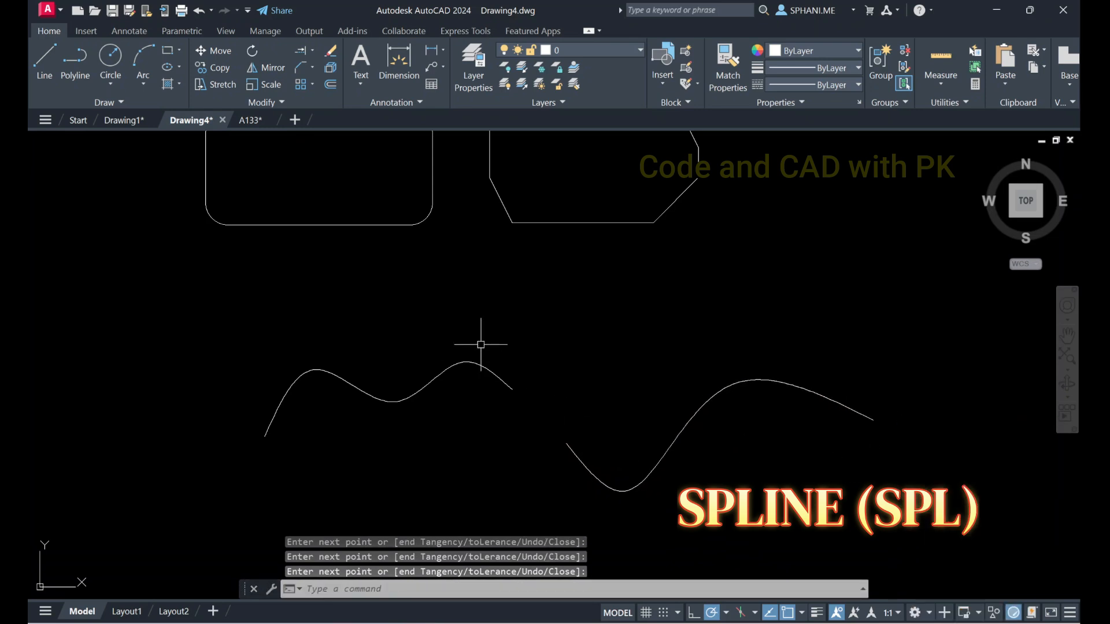
Bridge the gap between the two splines' facing ends with Blend Curves and select the connecting curve
left_click(312, 68)
left_click(321, 147)
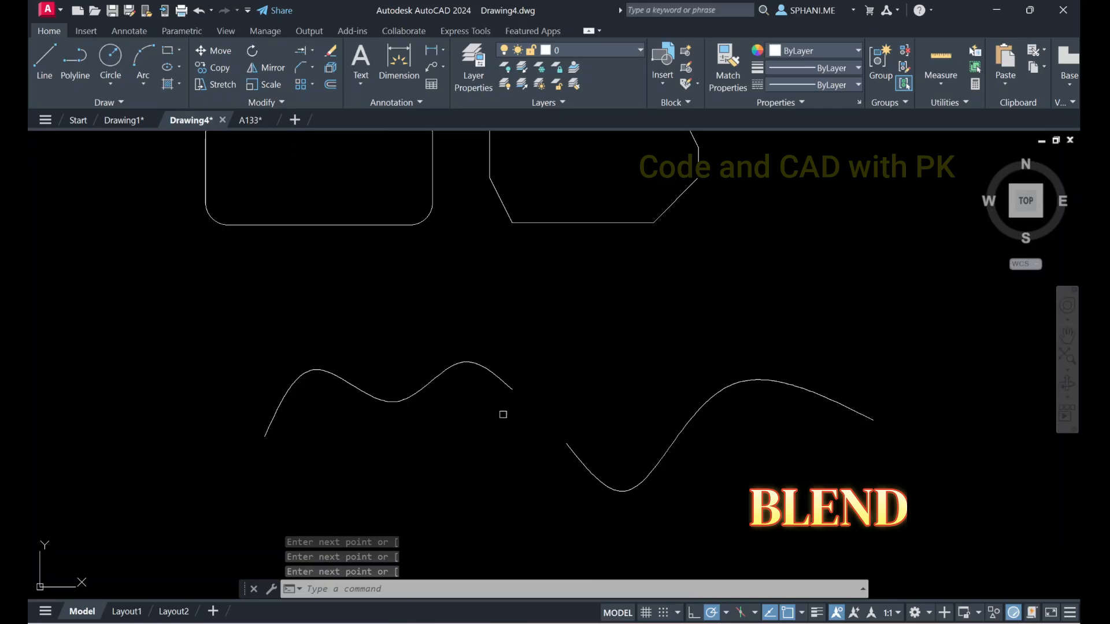
left_click(511, 392)
left_click(578, 452)
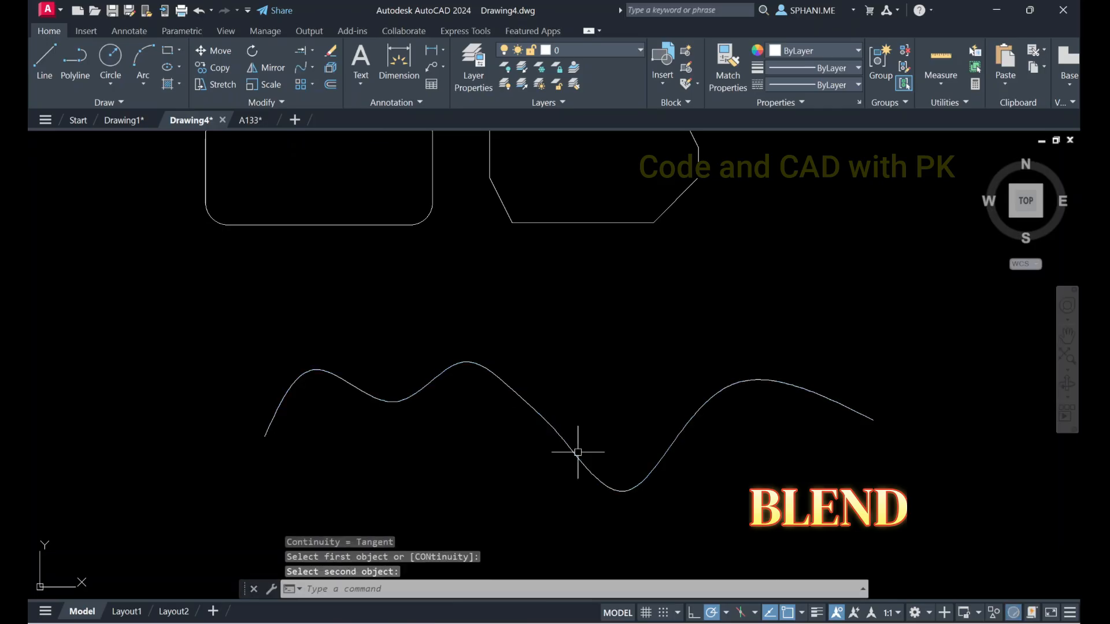
left_click(538, 416)
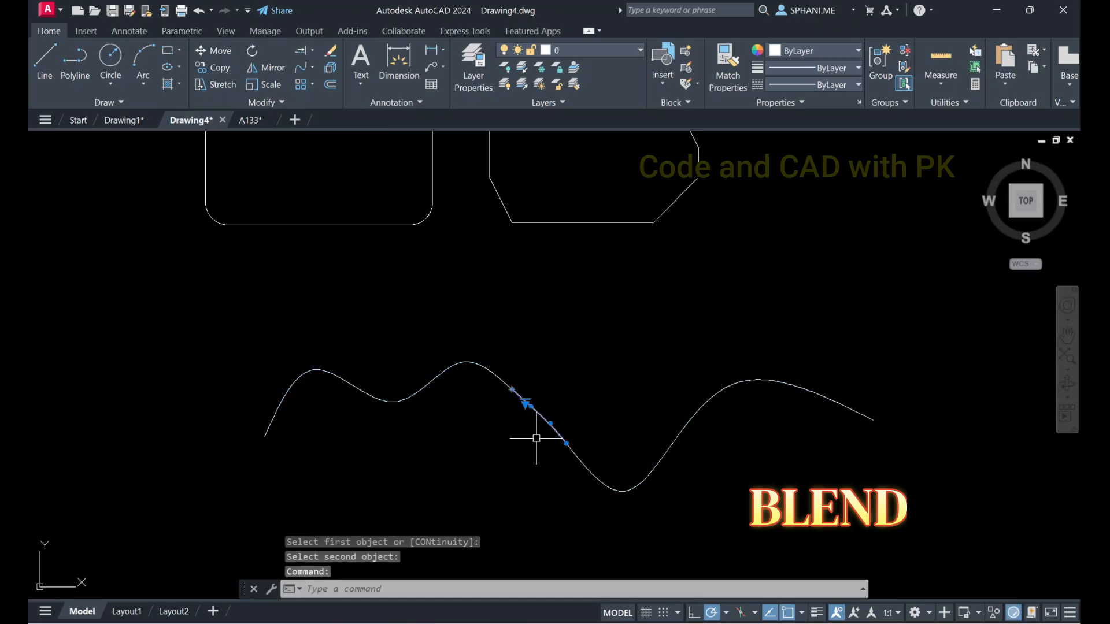
left_click(313, 67)
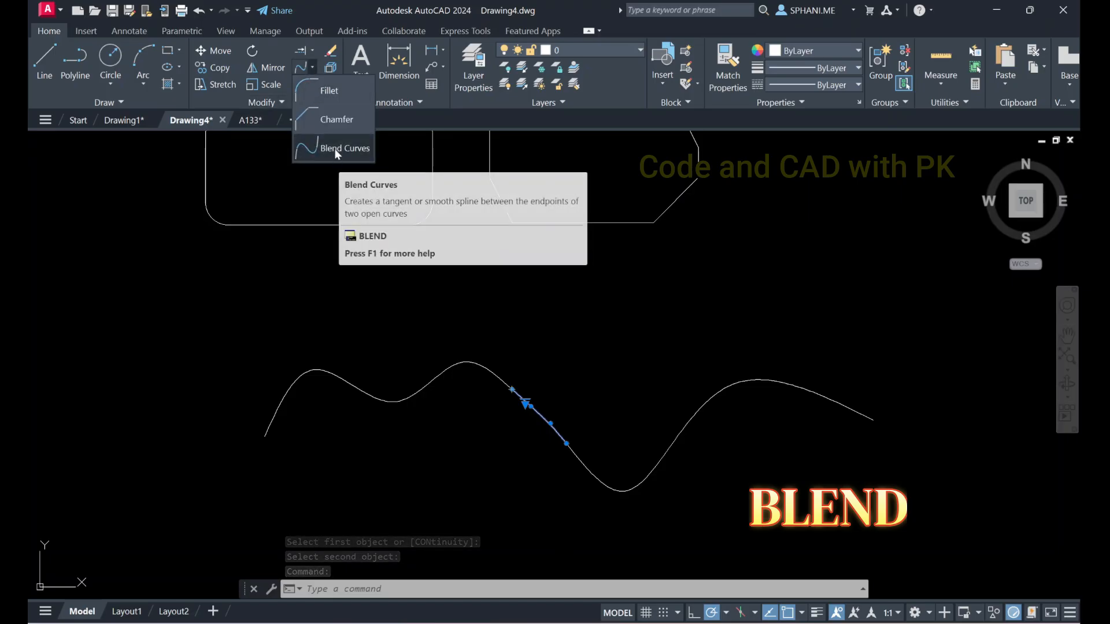
key("Escape")
left_click(311, 83)
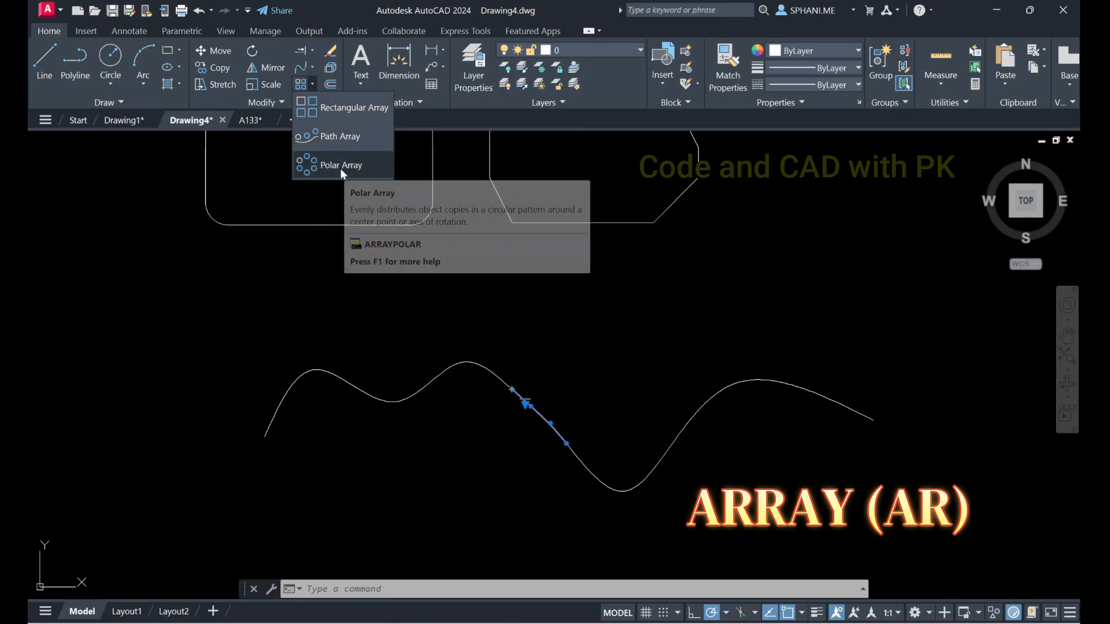
left_click(312, 85)
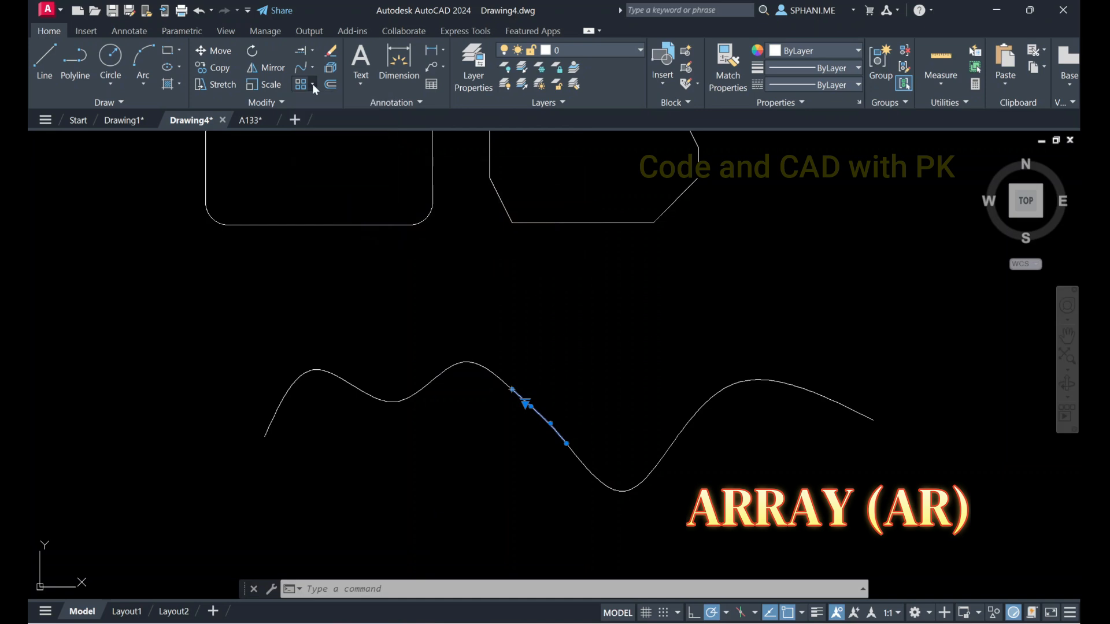
left_click(280, 102)
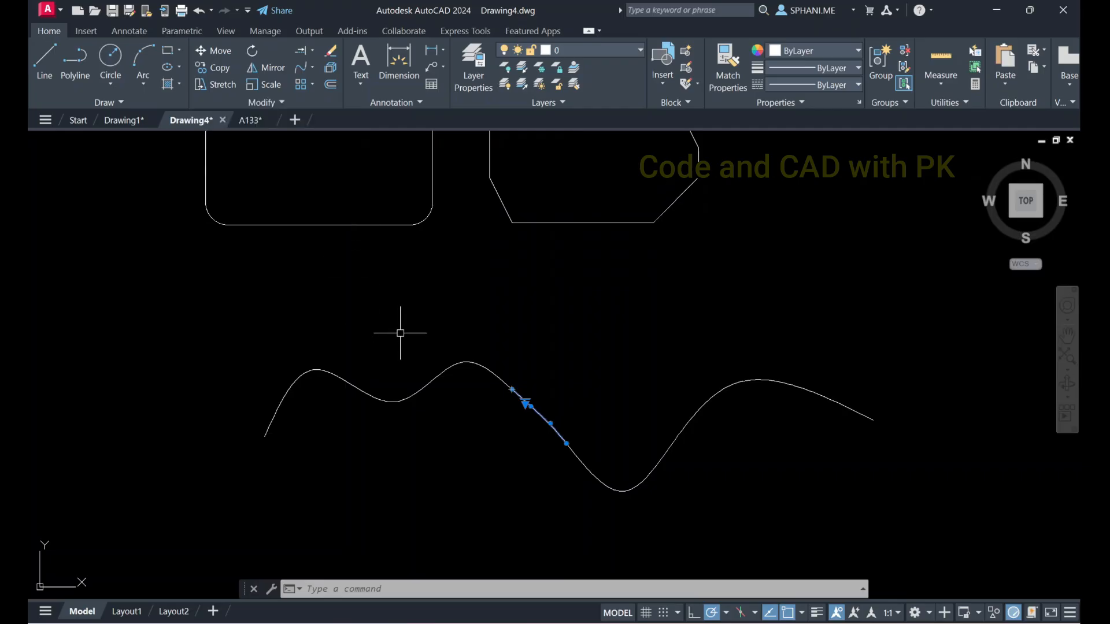
Erase both splines and the blend curve between them
key("Escape")
left_click(212, 311)
left_click(975, 555)
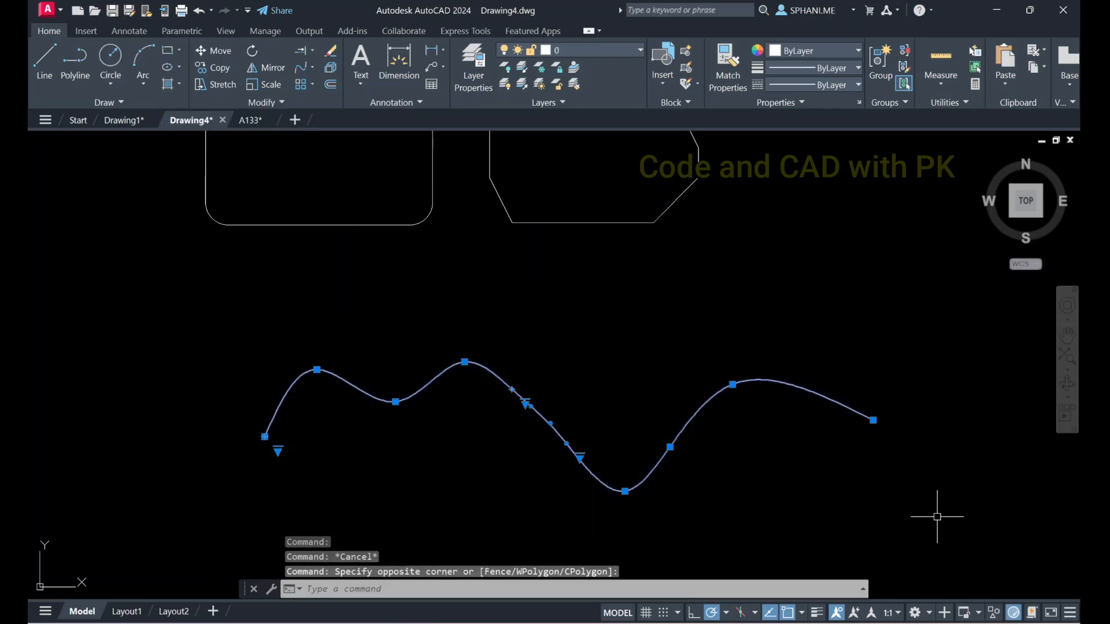
type("e")
key("Return")
middle_click_drag(545, 317, 573, 482)
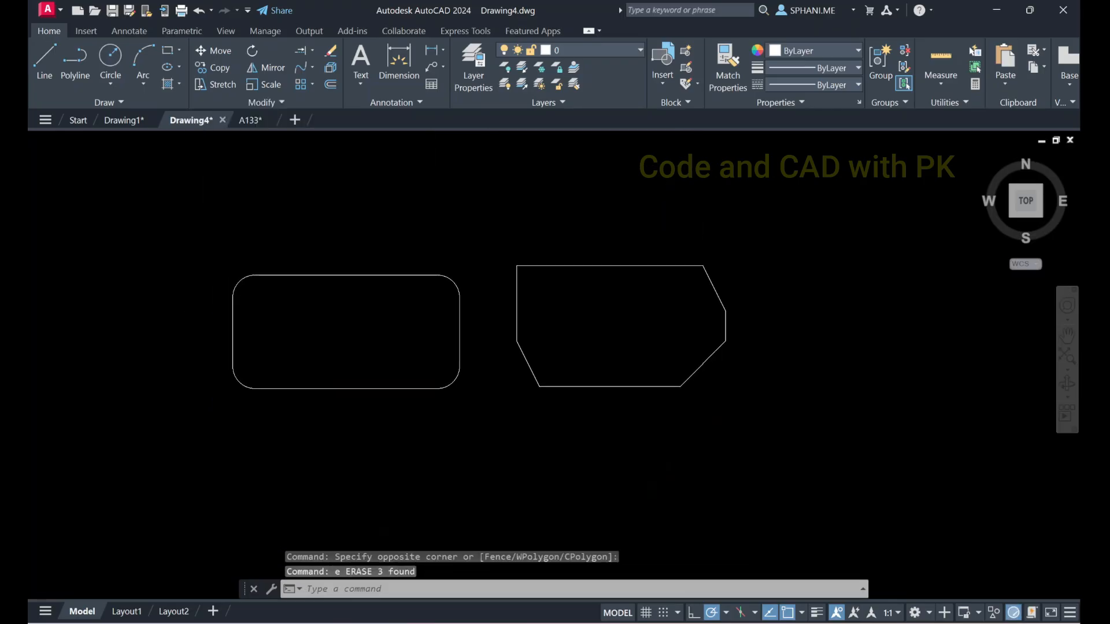
Erase the rounded rectangle as a single object, undo the erasure, and clear the selection
left_click(370, 276)
key("Return")
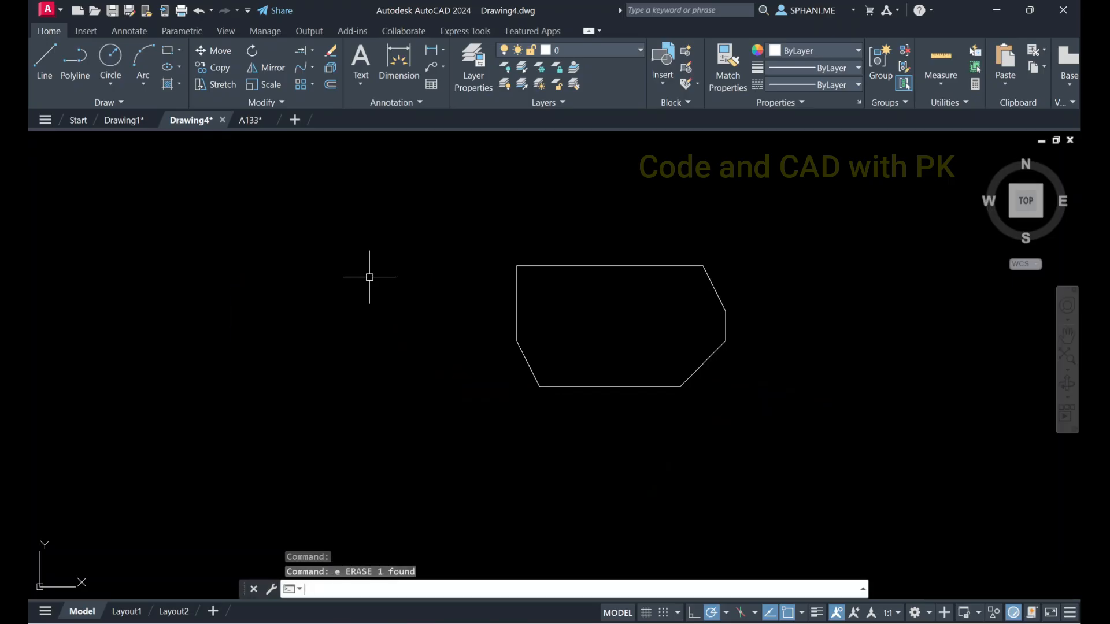
key("ctrl+z")
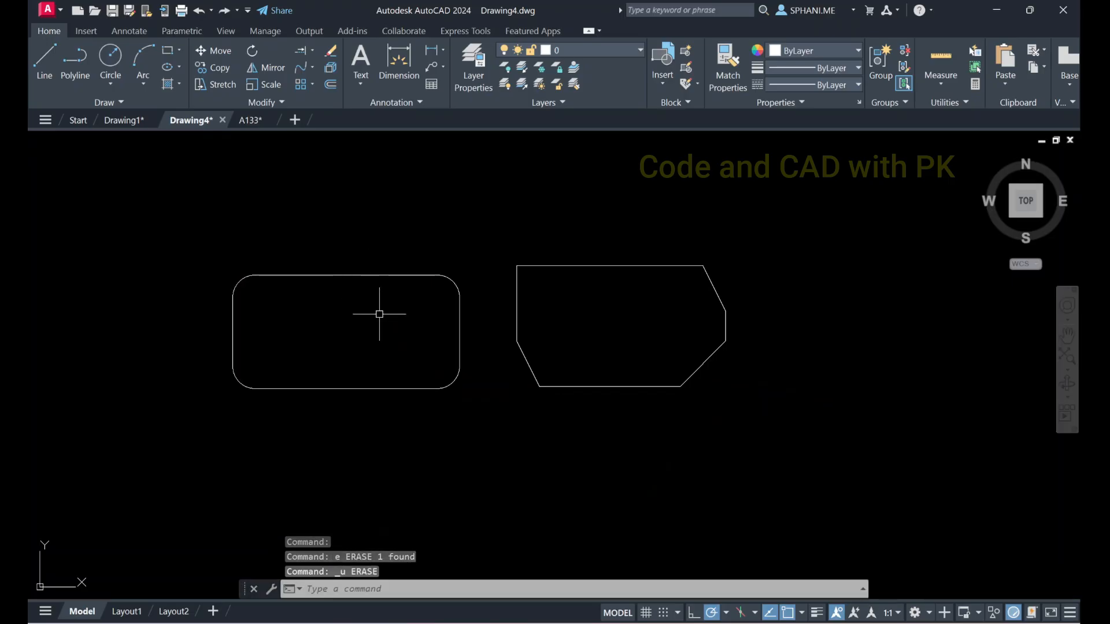
left_click(303, 276)
key("Escape")
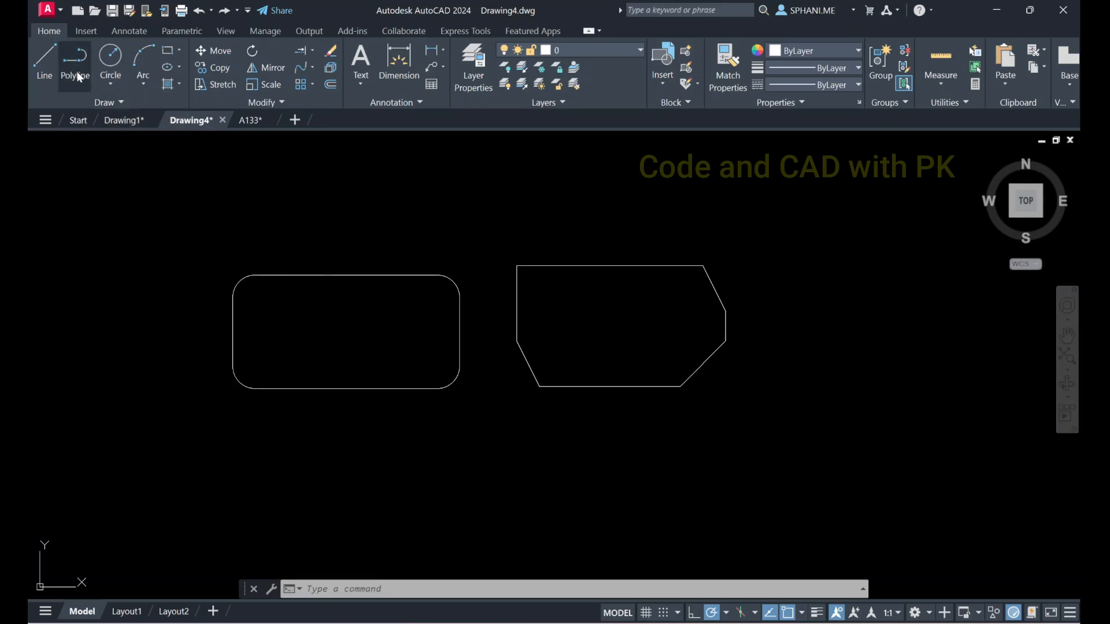
Switch to Drawing1 and erase the thick car body polyline above the two wheel circles
left_click(123, 118)
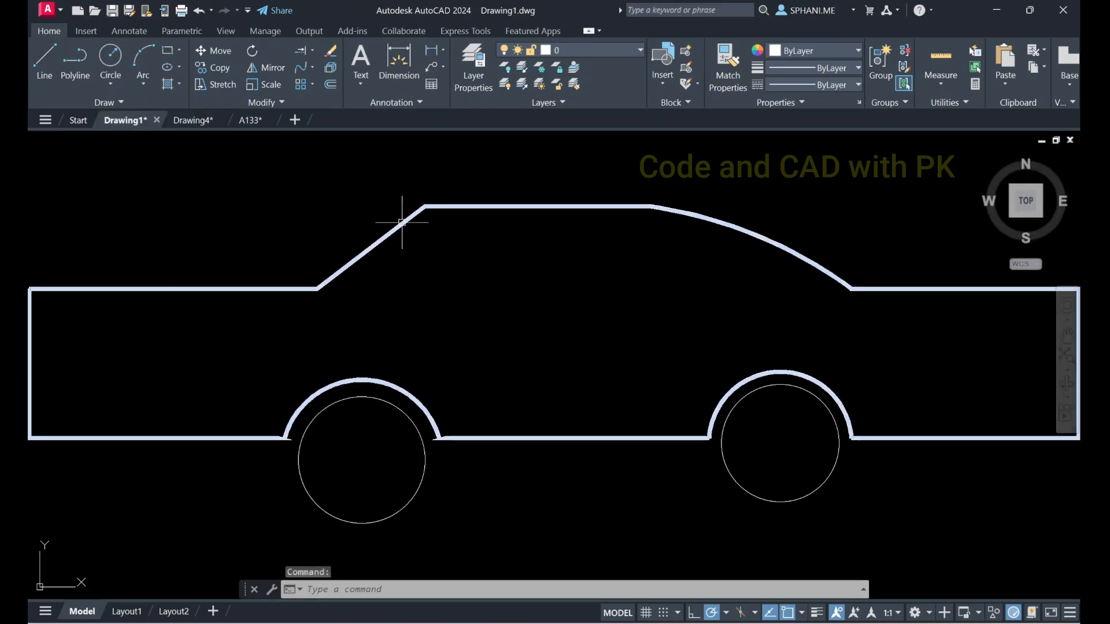
left_click(404, 222)
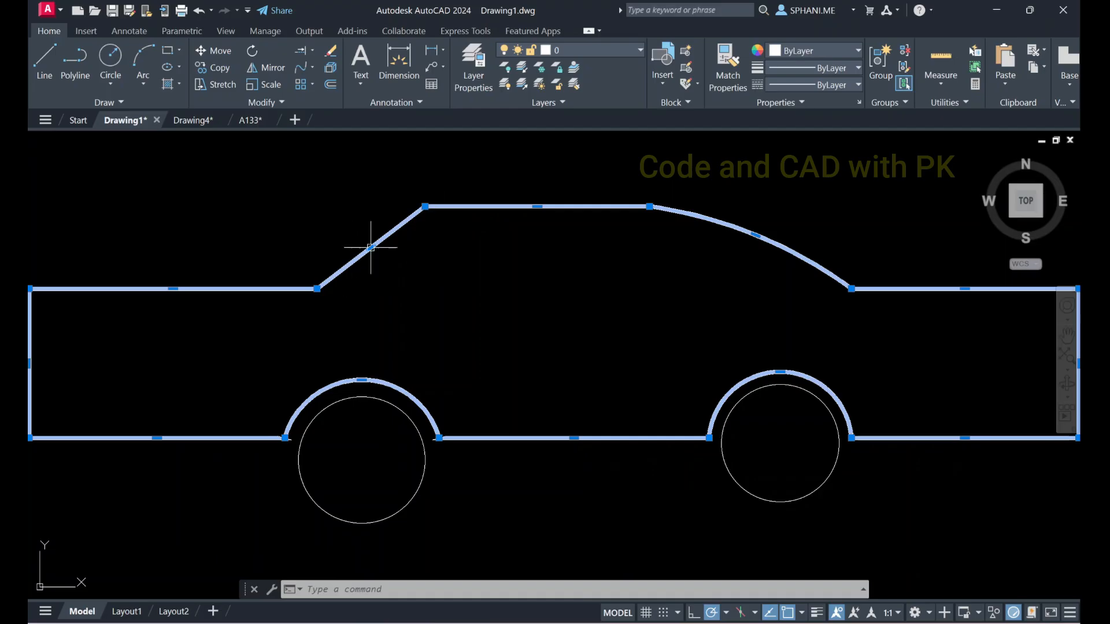
key("Escape")
left_click(406, 224)
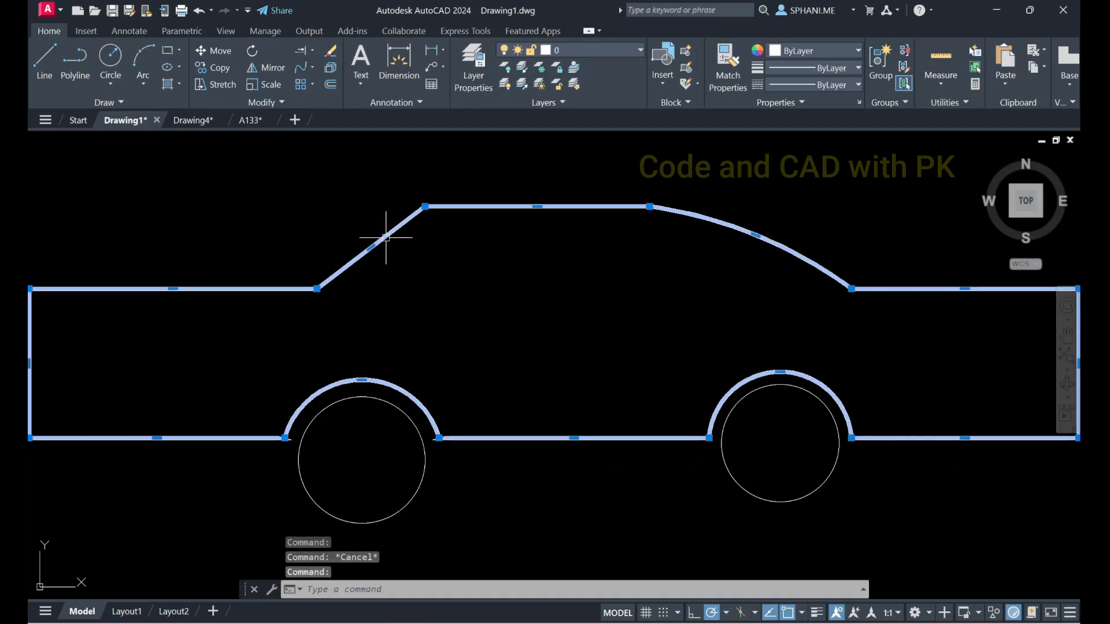
key("Delete")
key("Return")
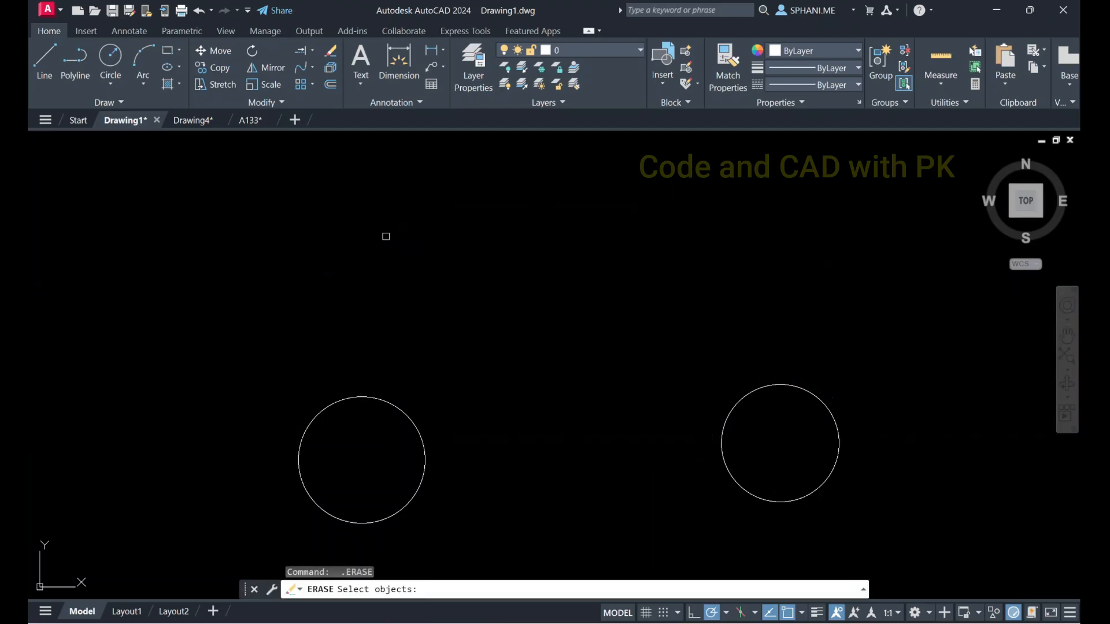
Cancel the repeated Erase command and undo the erasure of the car body outline
key("ctrl+z")
key("Escape")
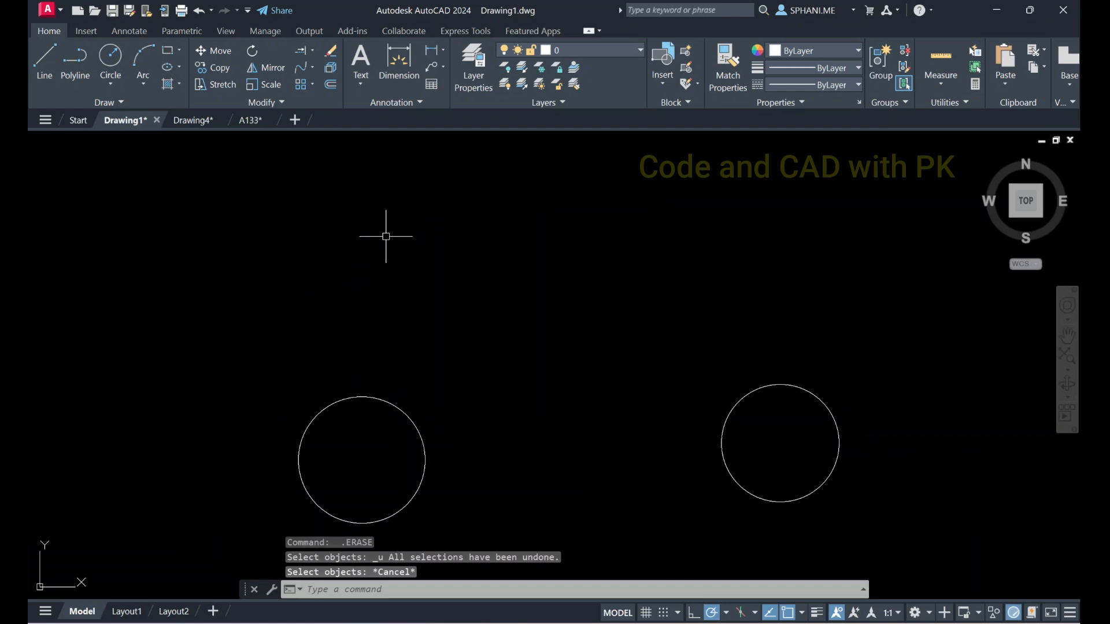
key("ctrl+z")
key("ctrl+z")
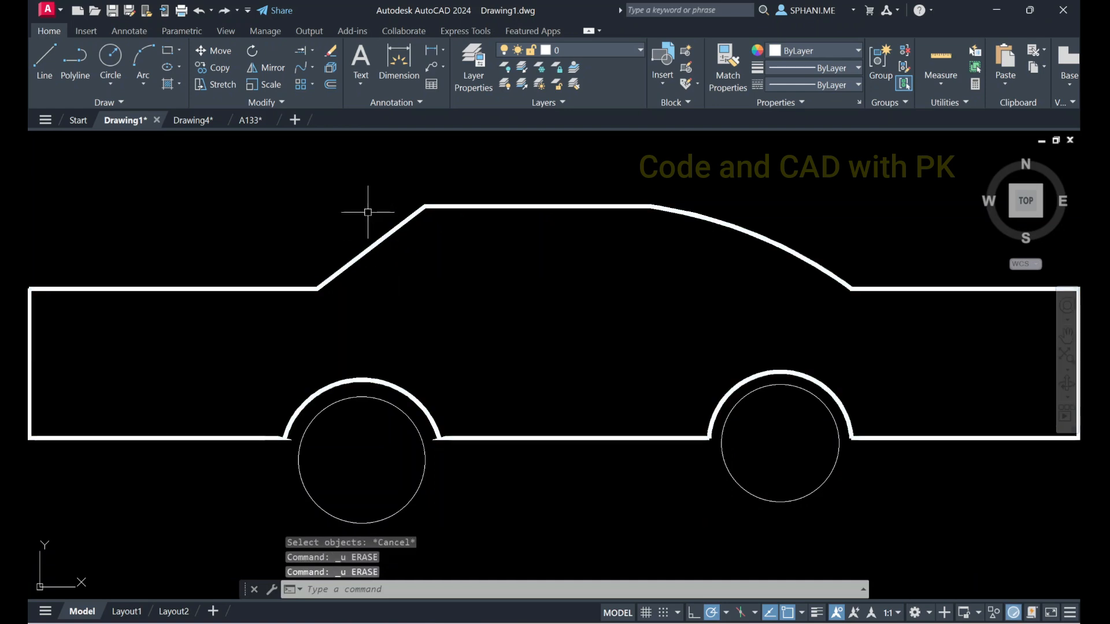
Return to Drawing4 and explode the rounded rectangle into separate lines and arcs
left_click(193, 120)
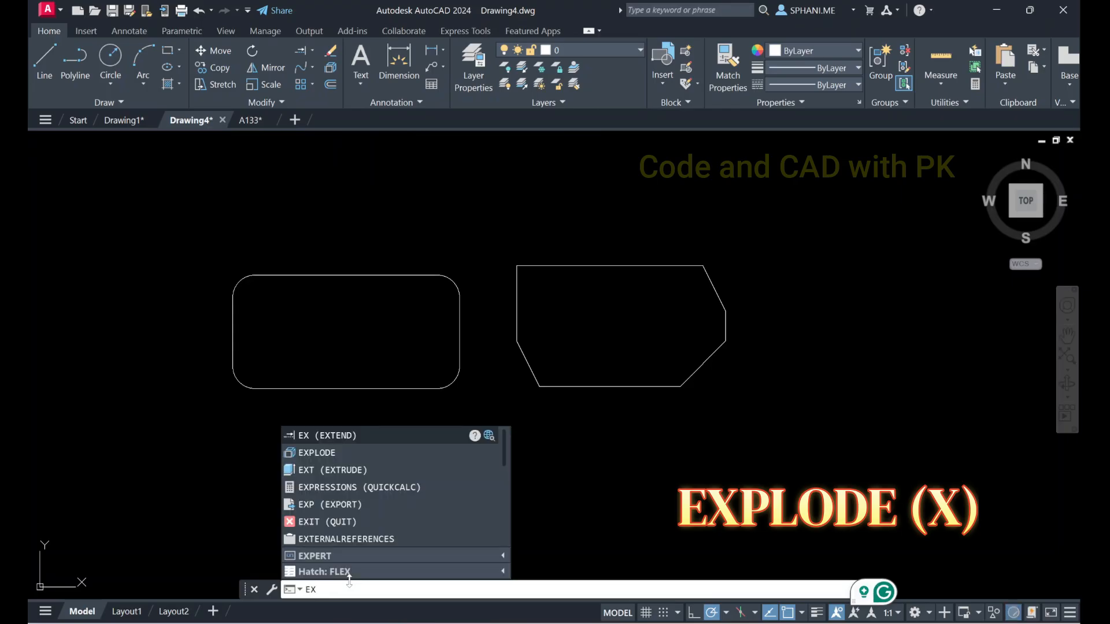
type("p")
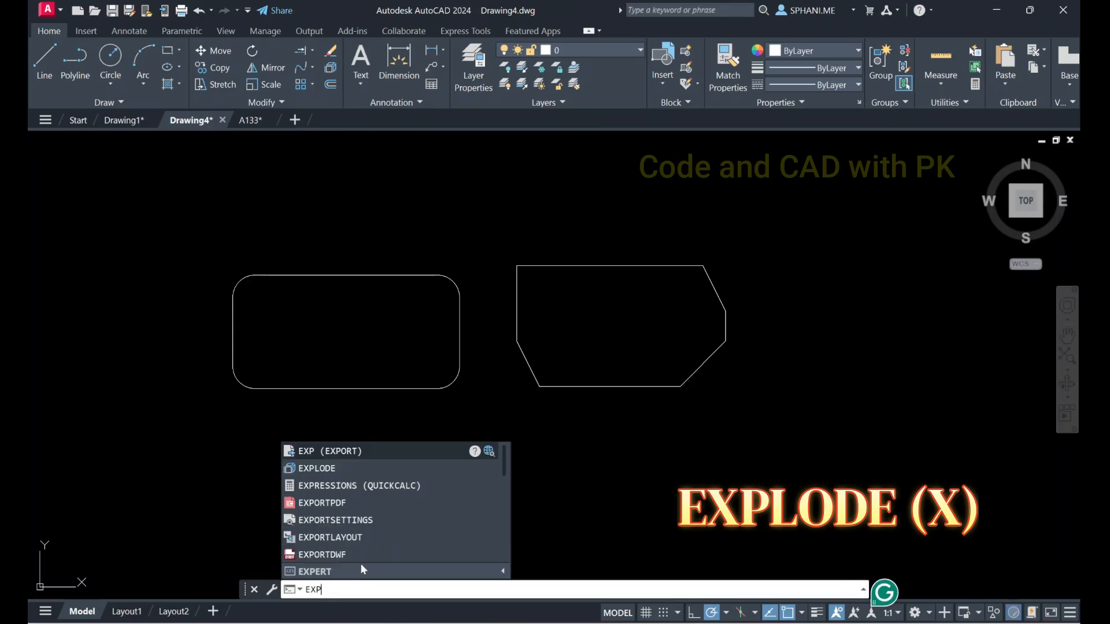
left_click(328, 469)
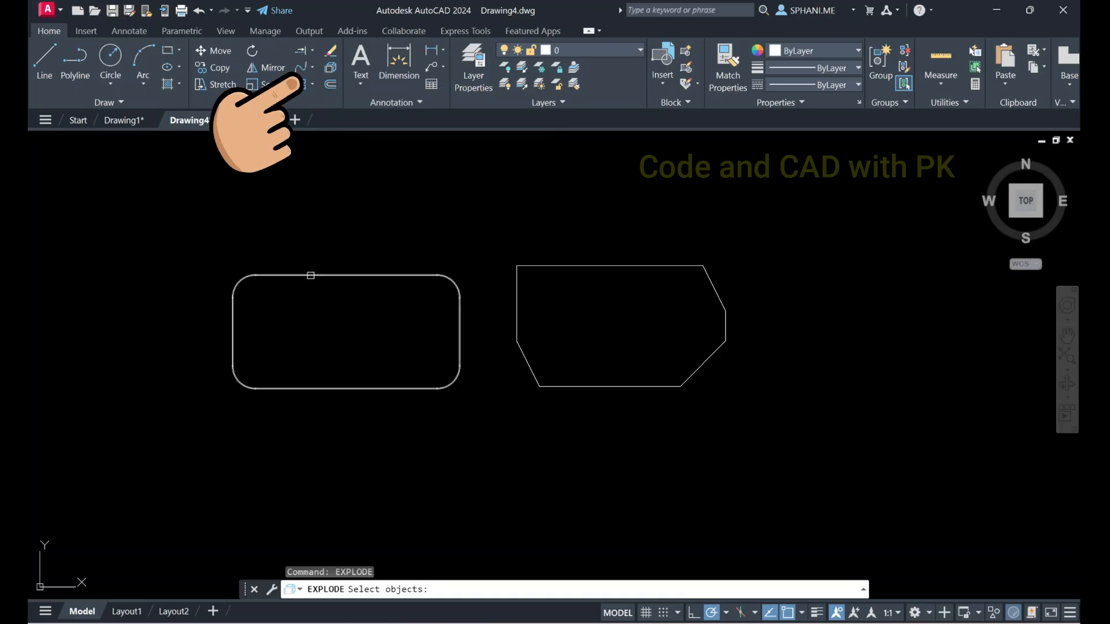
left_click(310, 274)
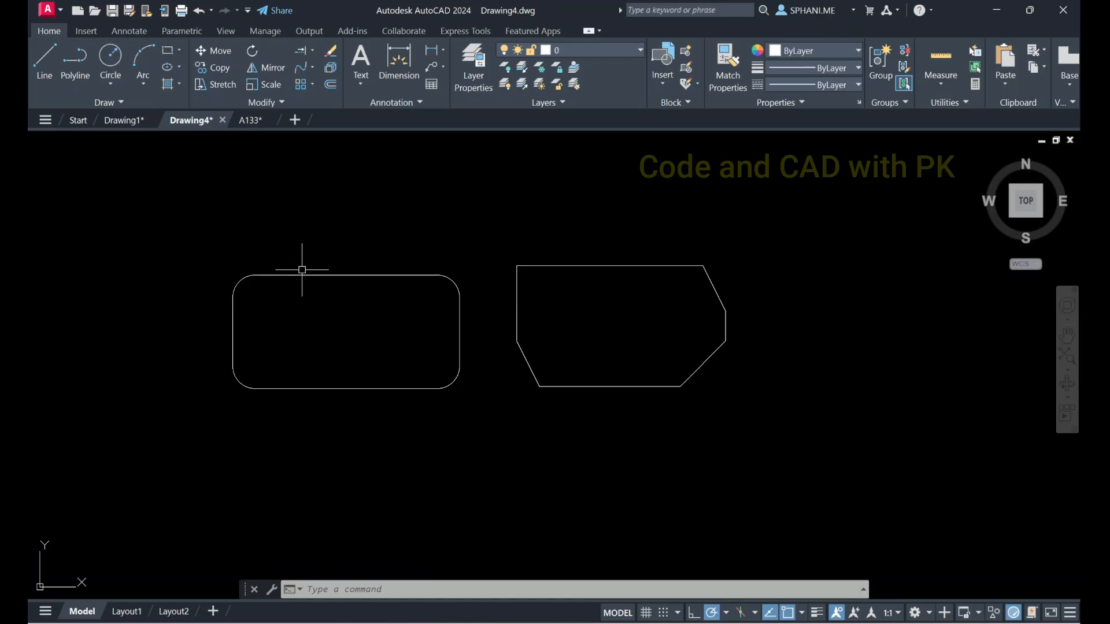
Erase only the top edge of the exploded rounded rectangle and undo that erasure
left_click(302, 270)
left_click(509, 285)
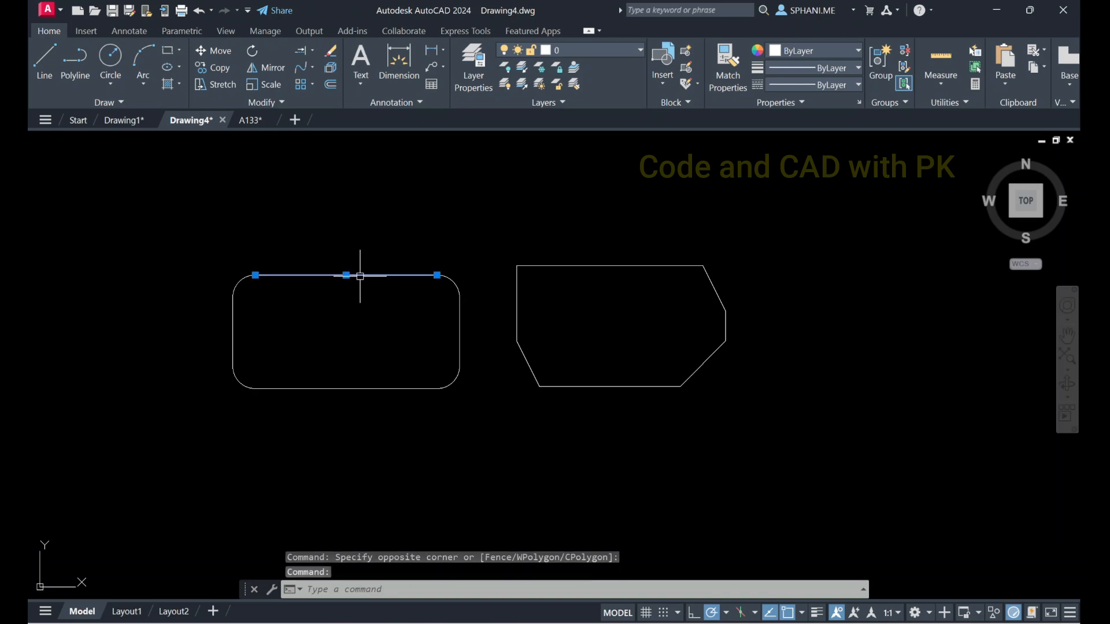
type("e")
key("Return")
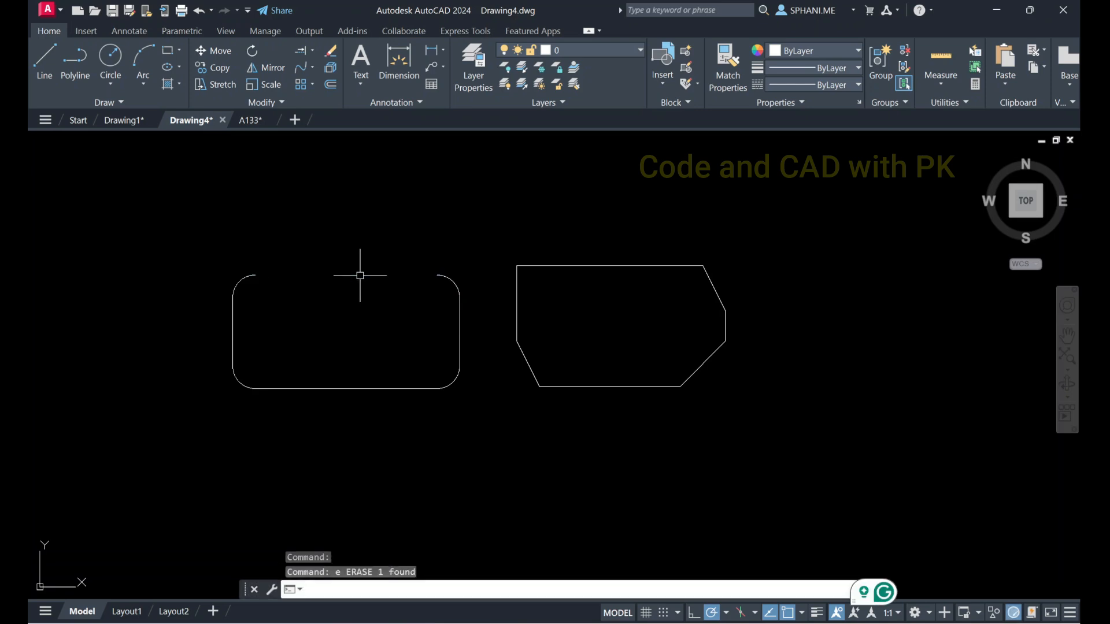
key("ctrl+z")
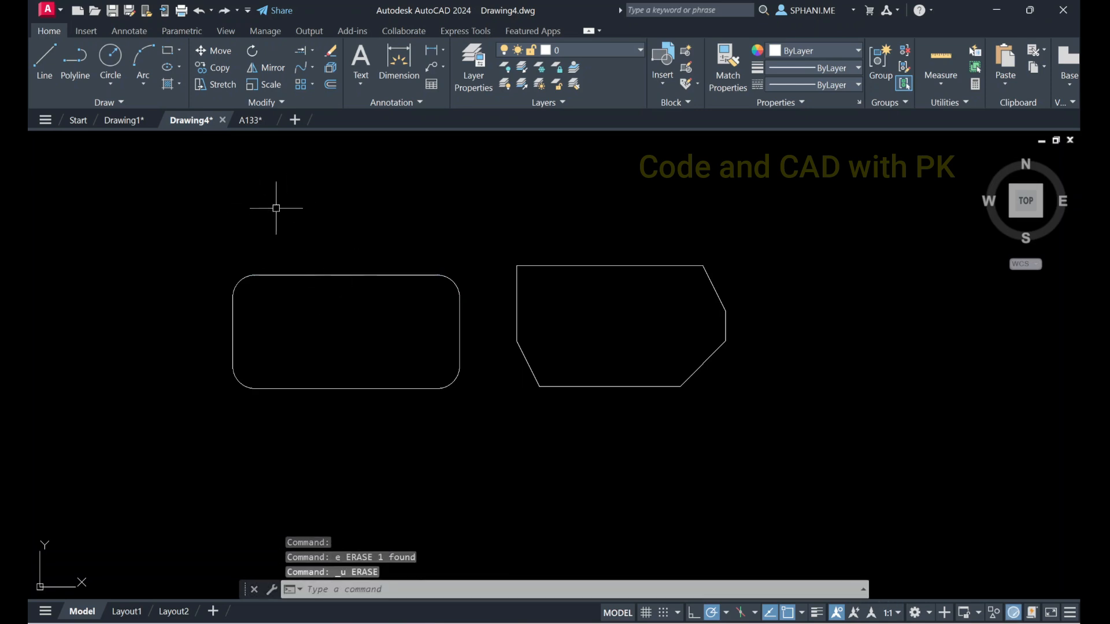
Window-select the exploded rounded rectangle to examine its separate segments, and clear the selection
left_click(213, 251)
left_click(484, 441)
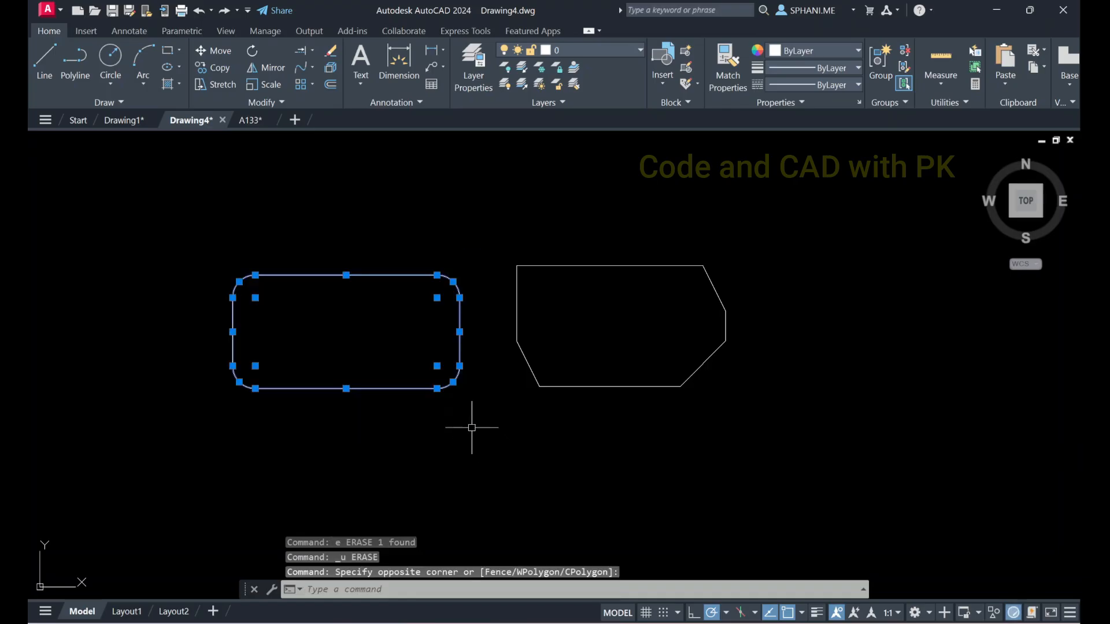
key("Escape")
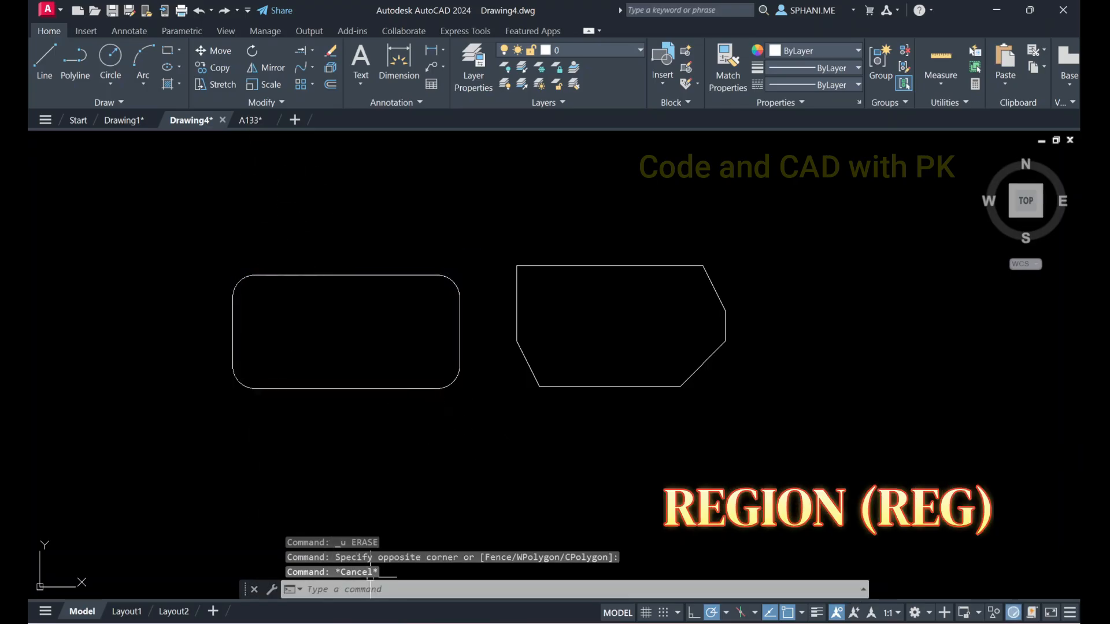
Convert all lines and arcs of the exploded rounded rectangle into one region with the Region command
type("regi")
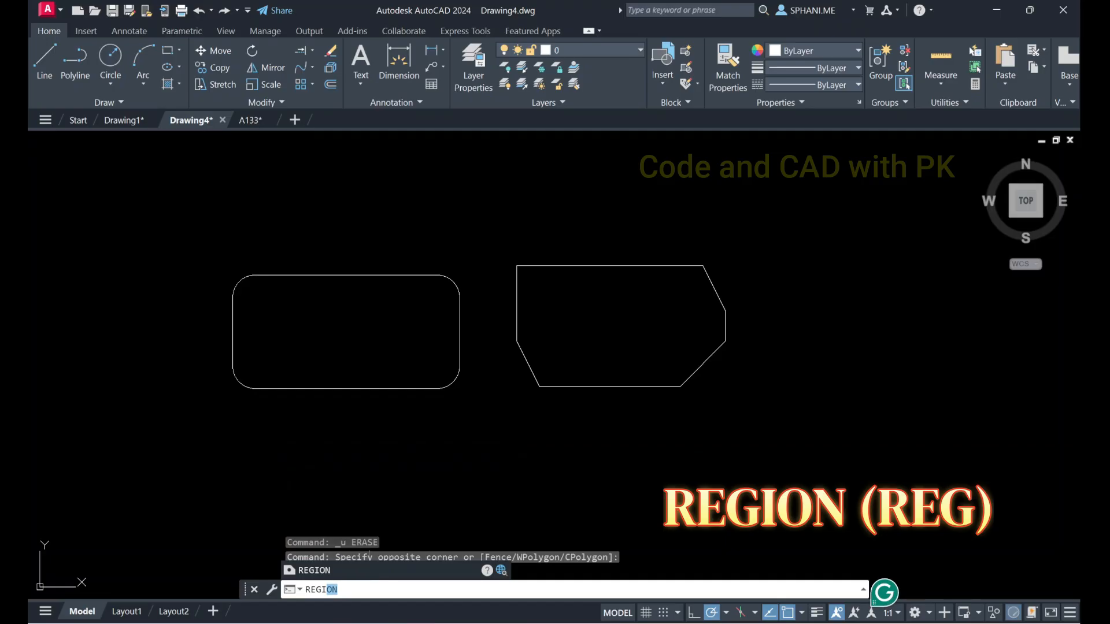
key("Return")
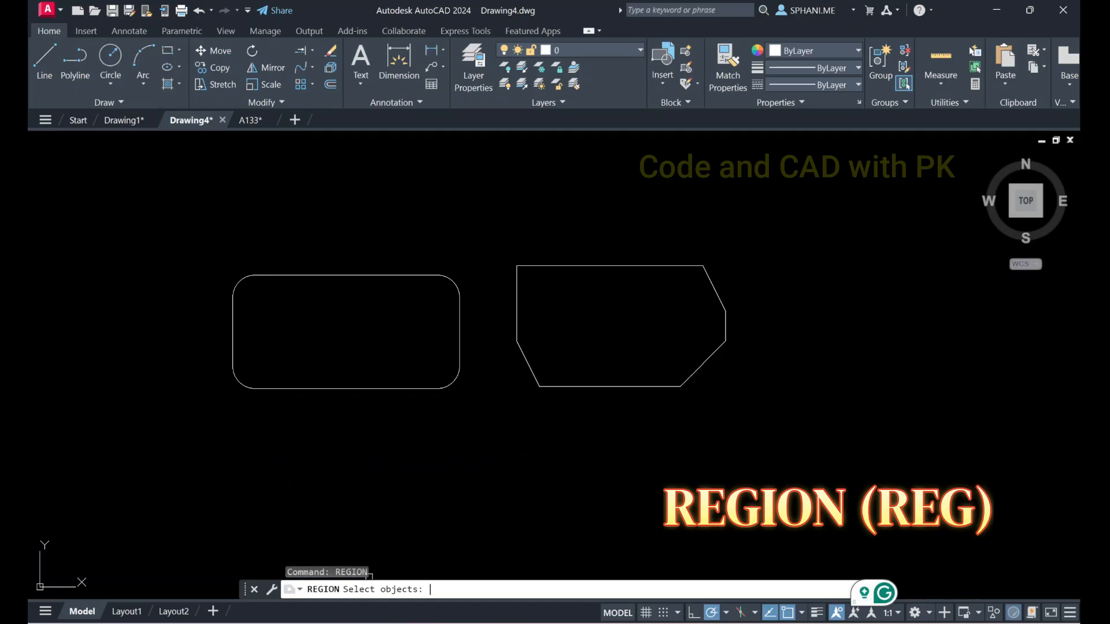
left_click(176, 246)
left_click(483, 412)
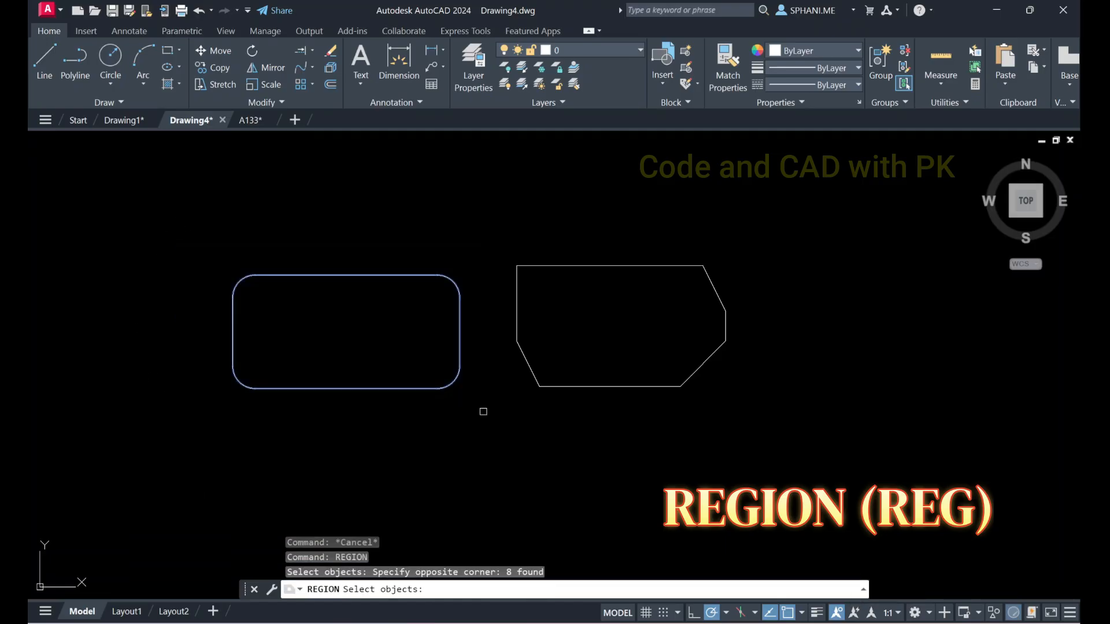
key("Return")
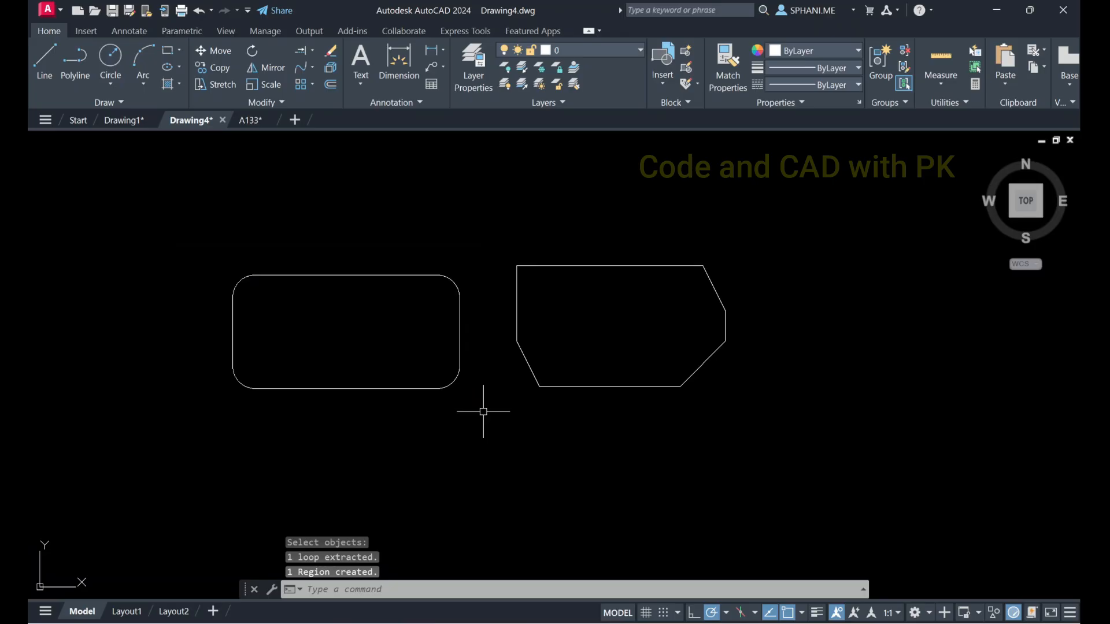
Select the rounded rectangle region and the chamfered polygon to compare them as single objects, and clear the selection
left_click(376, 280)
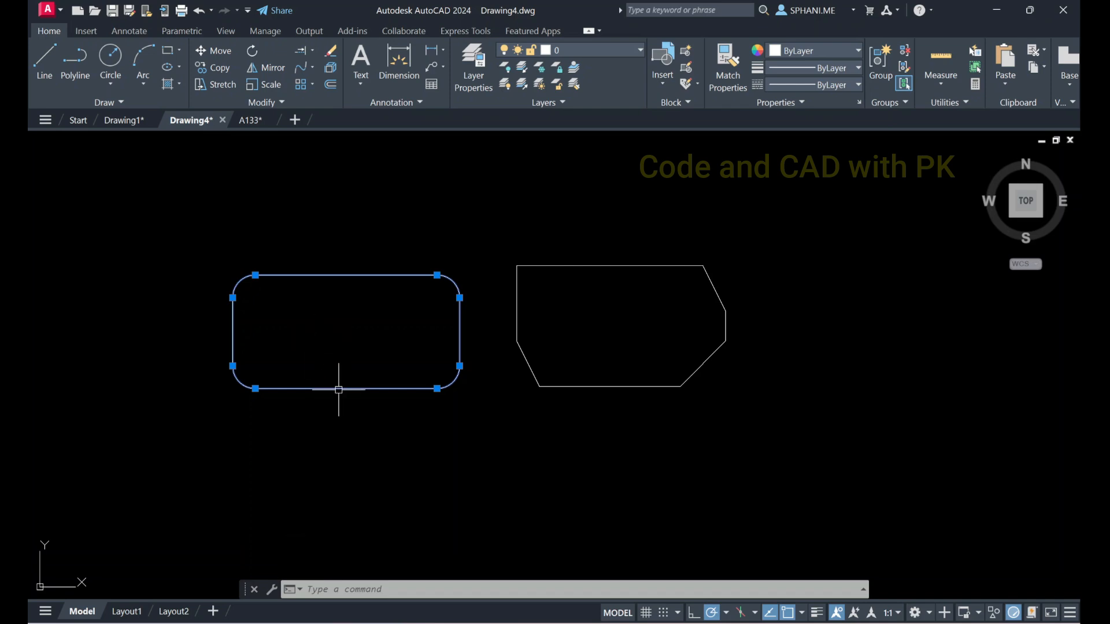
left_click(536, 266)
key("Escape")
key("Escape")
type("EX")
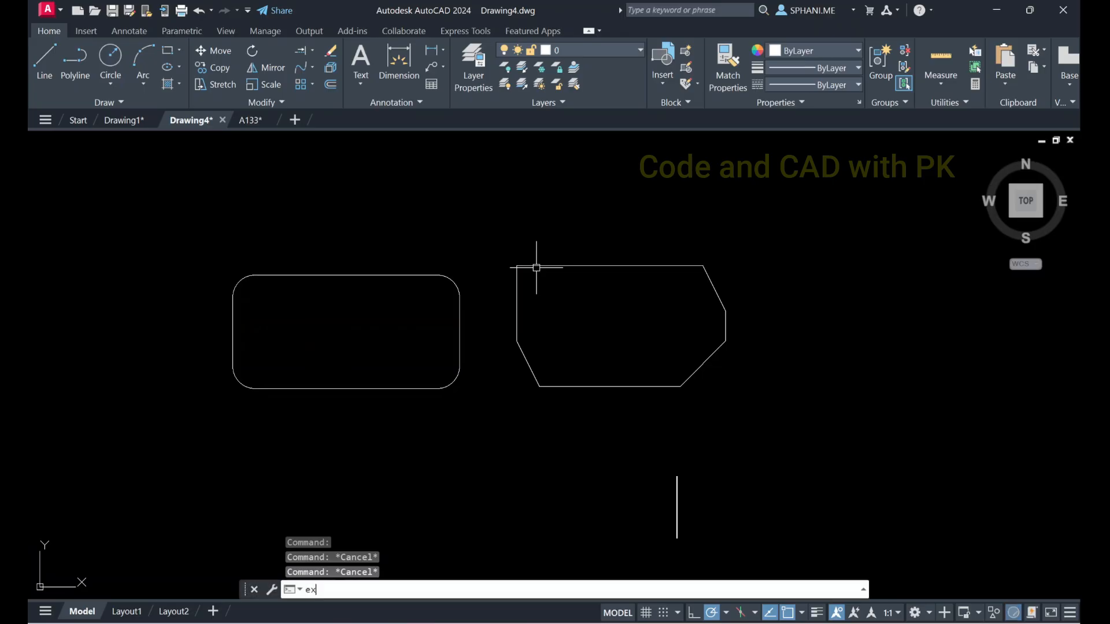
type("P")
key("Return")
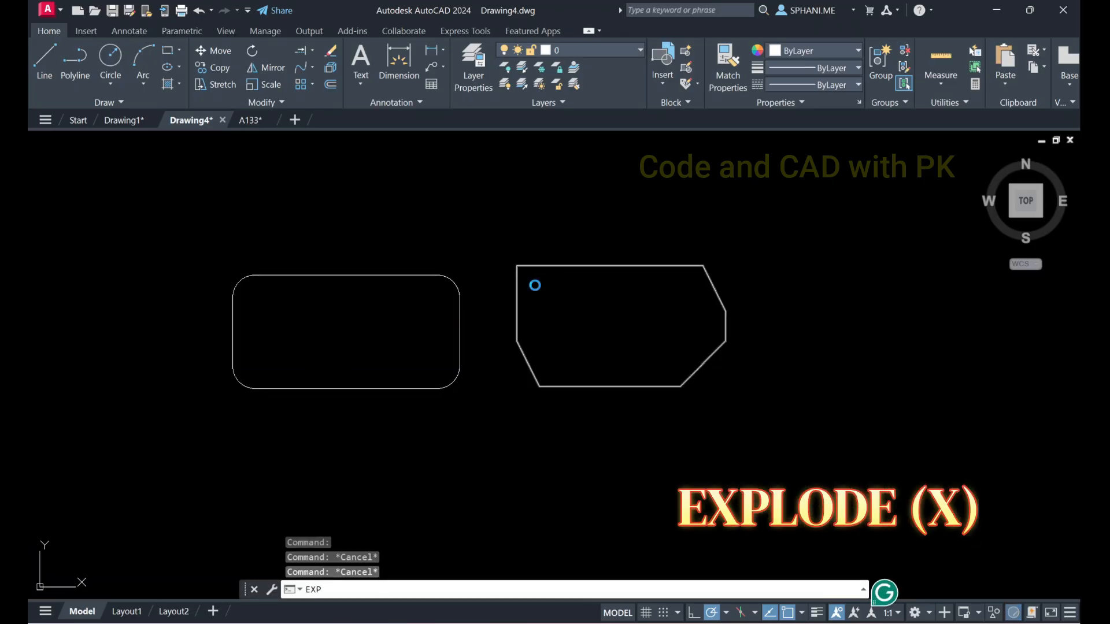
left_click(784, 129)
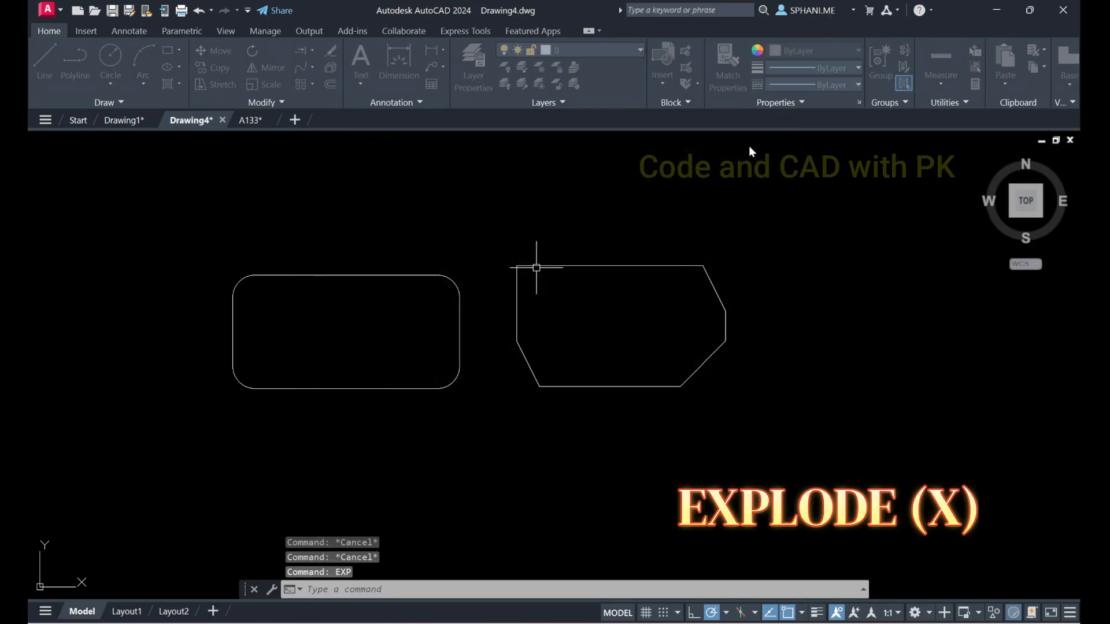
Explode the chamfered polygon into separate lines and erase its top edge
type("ex")
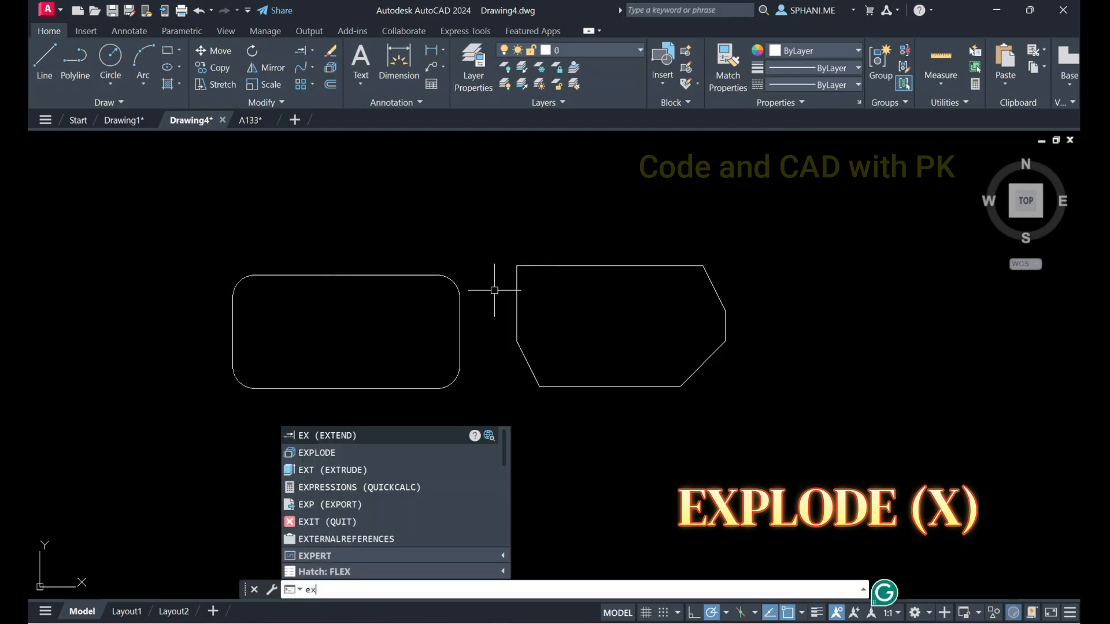
left_click(324, 455)
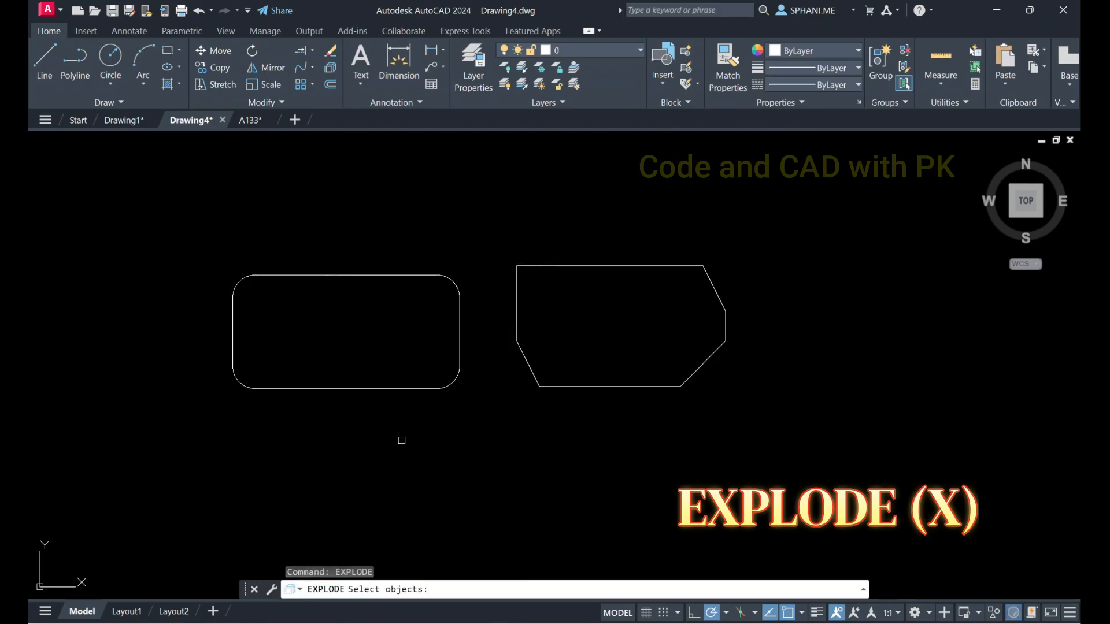
left_click(528, 265)
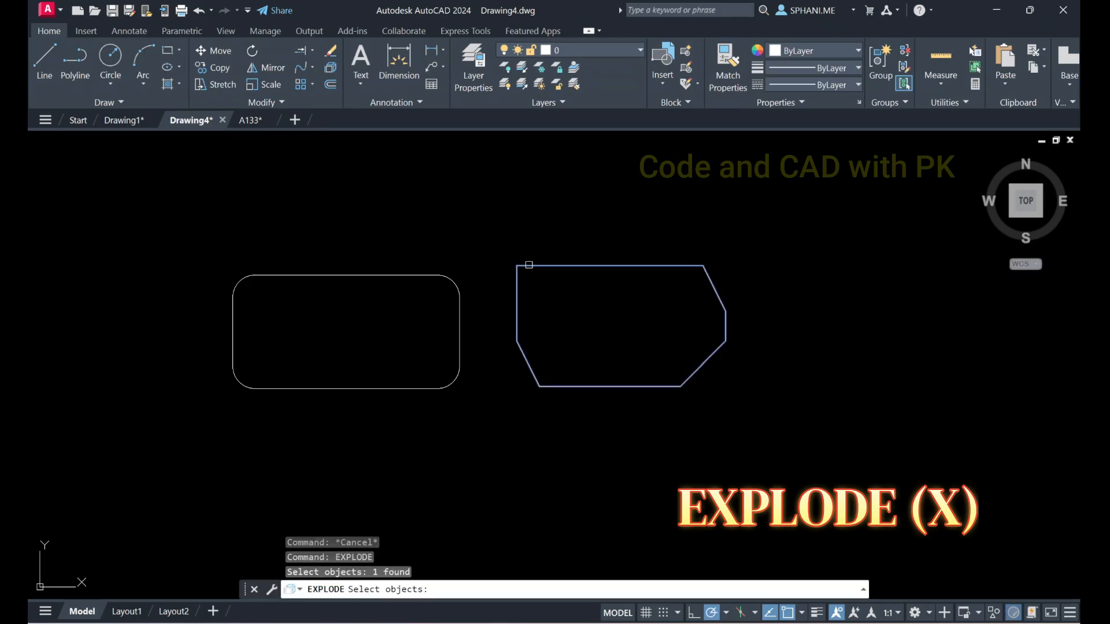
key("Return")
left_click(541, 265)
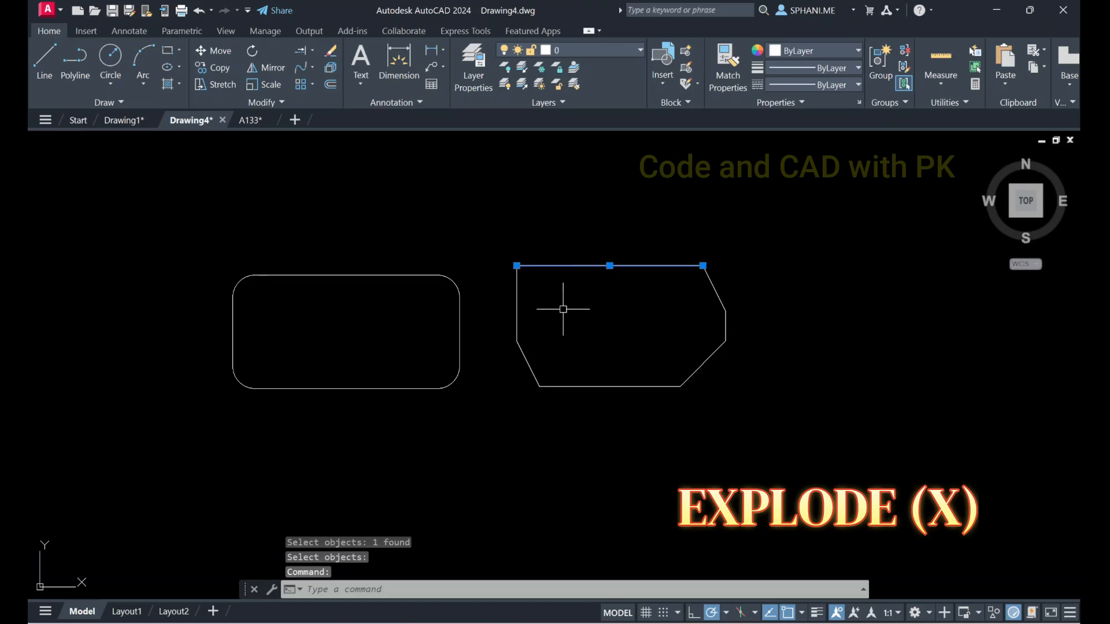
type("e")
key("Return")
Draw two connected lines joining the polygon's open upper ends through a peak above the removed edge
type("l")
key("Return")
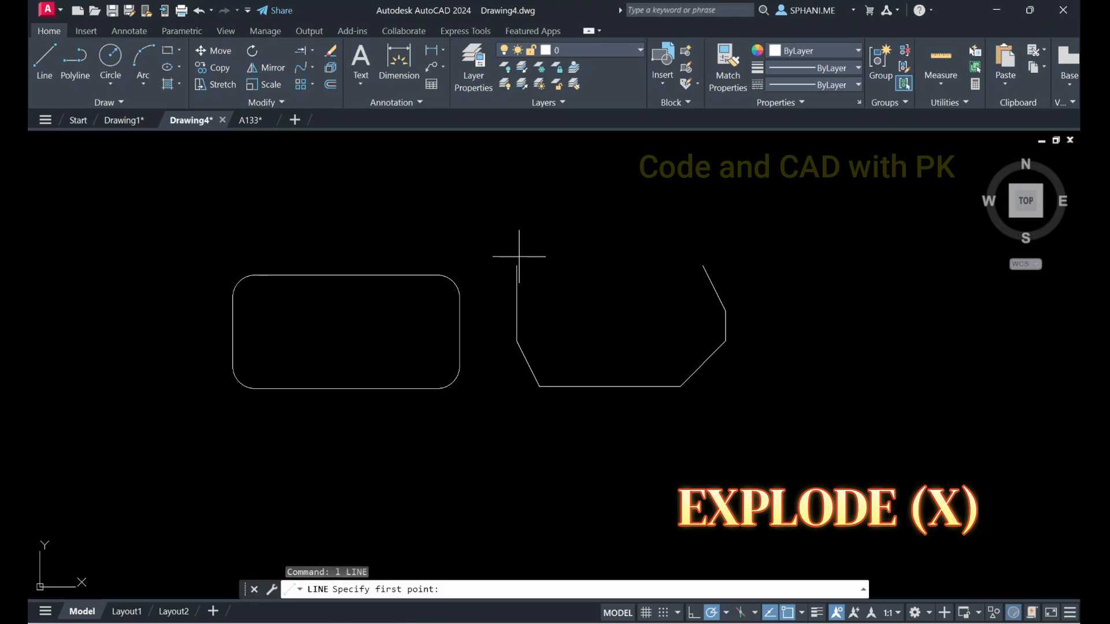
left_click(517, 265)
left_click(599, 194)
left_click(703, 266)
key("Escape")
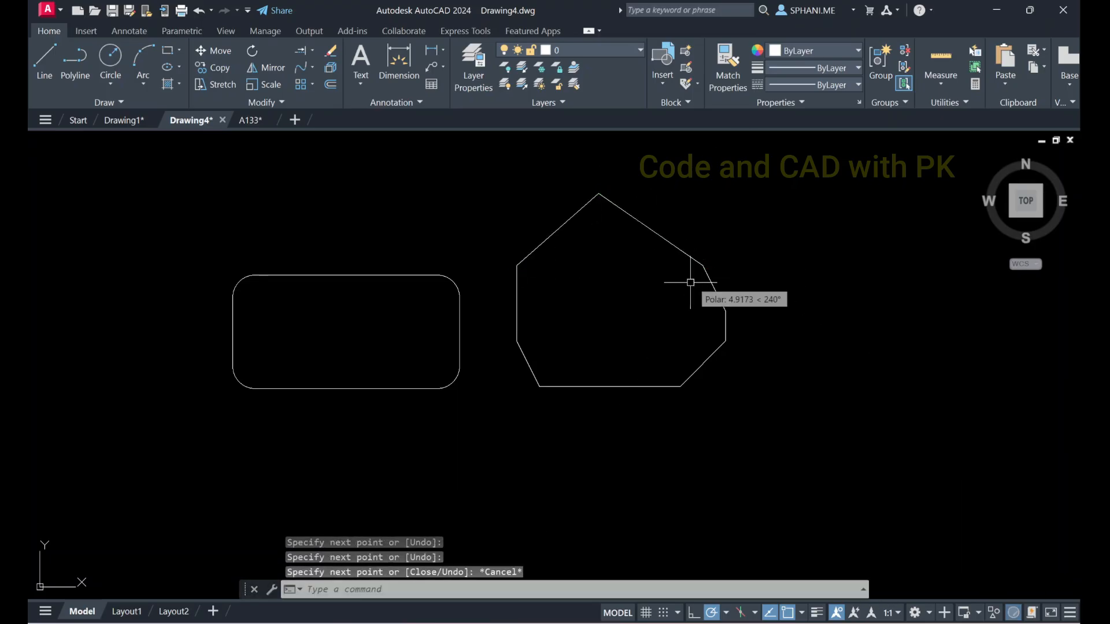
Convert all lines of the peaked polygon into one region, select it to check it as a single object, and clear the selection
type("reg")
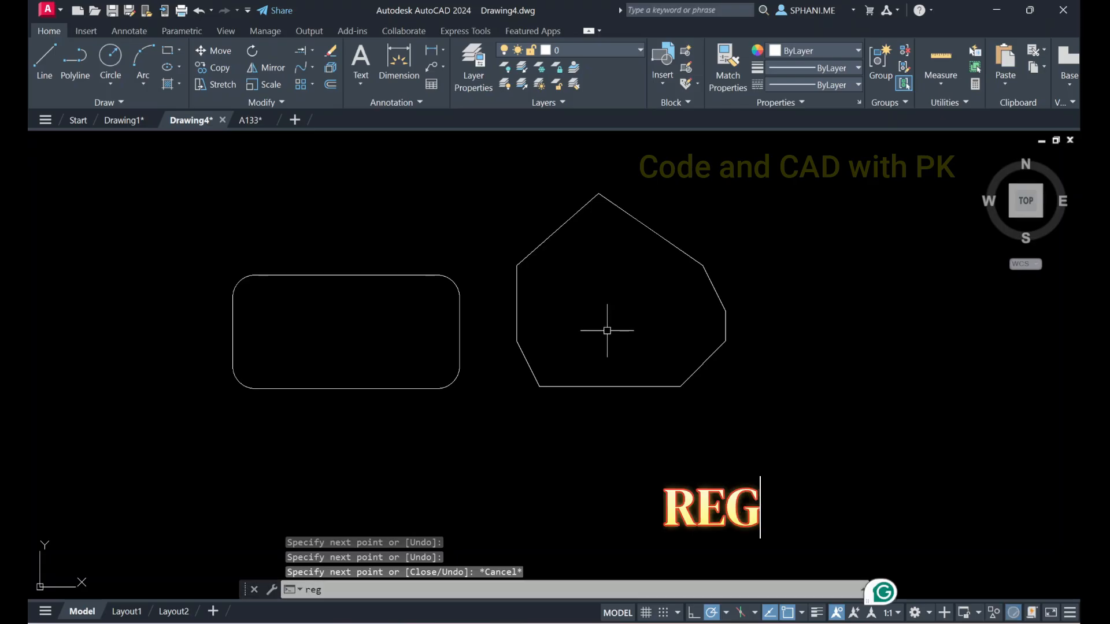
key("Return")
left_click(497, 162)
left_click(778, 464)
key("Return")
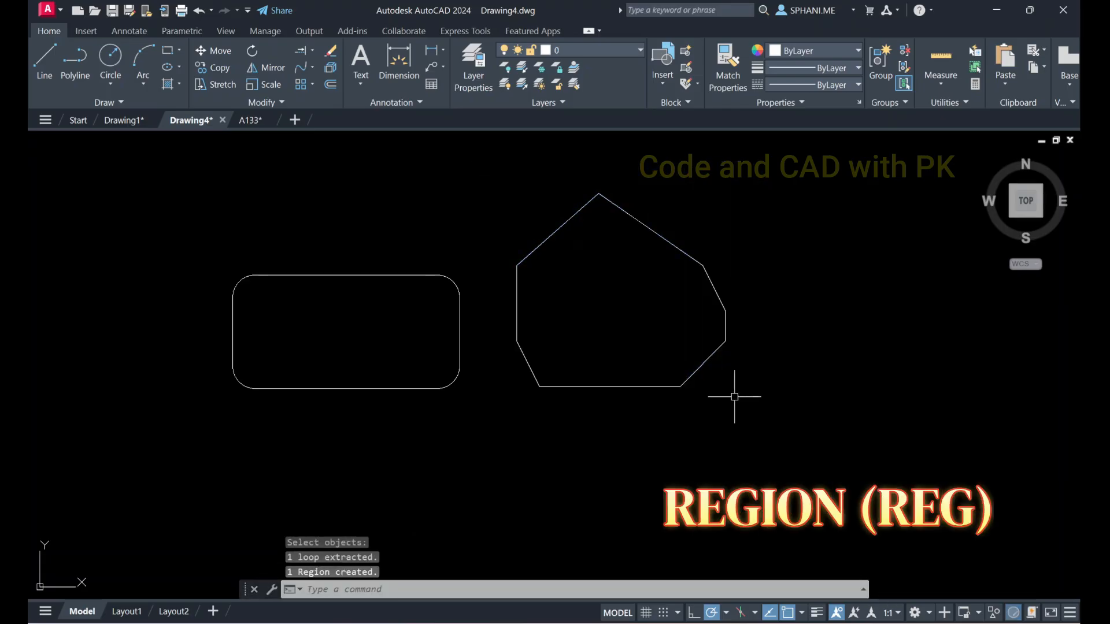
left_click(691, 253)
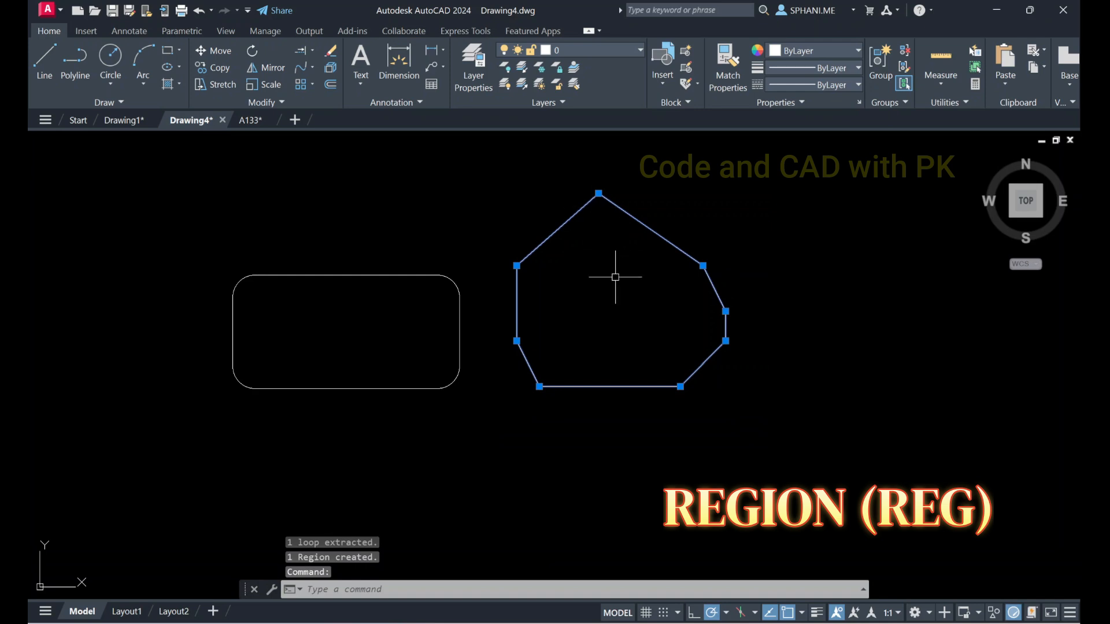
key("Escape")
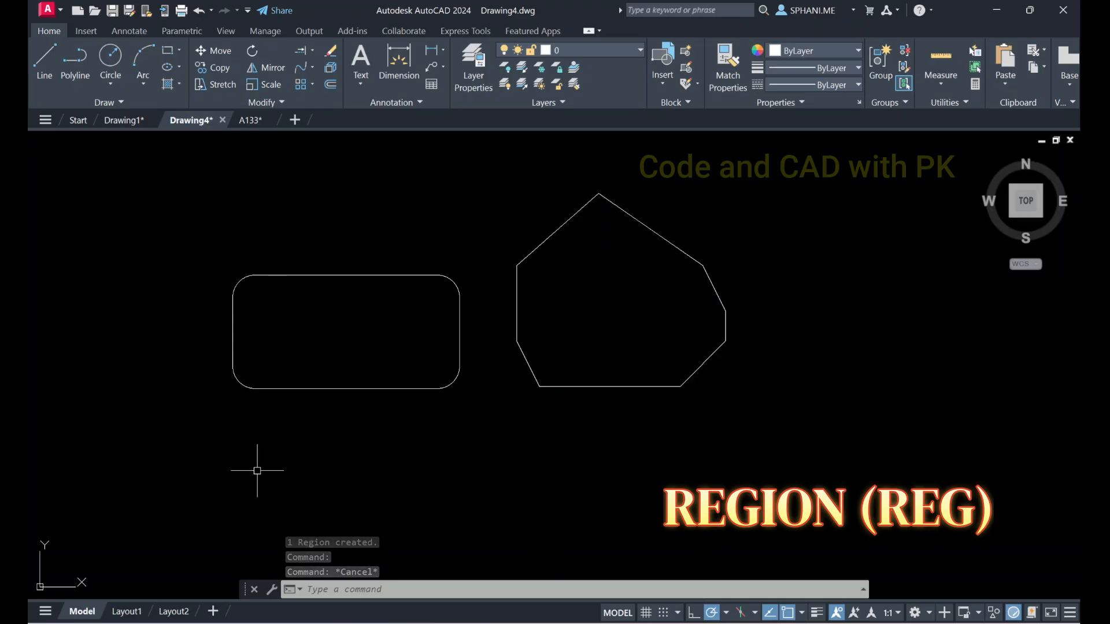
Explode the peaked polygon region into separate lines and erase its bottom edge
left_click(283, 578)
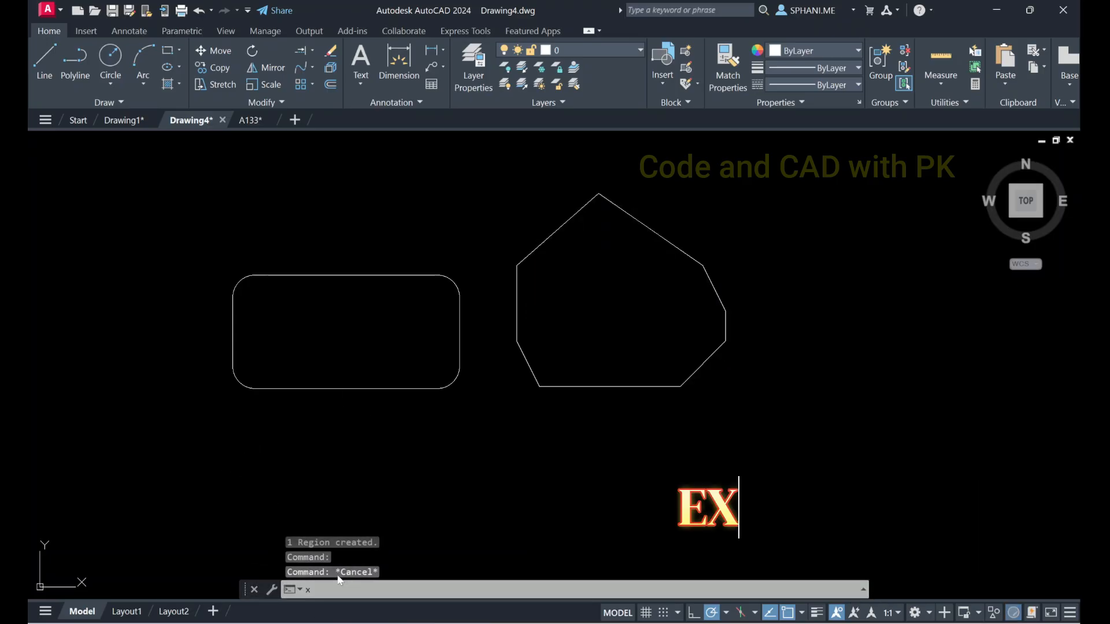
type("x")
key("Return")
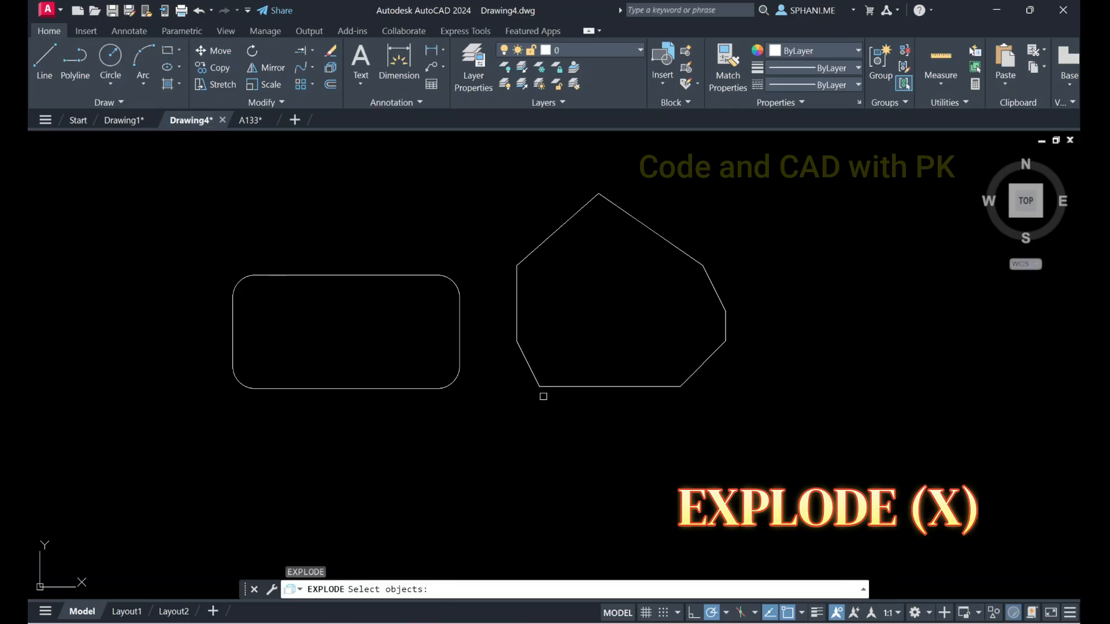
left_click(551, 385)
key("Return")
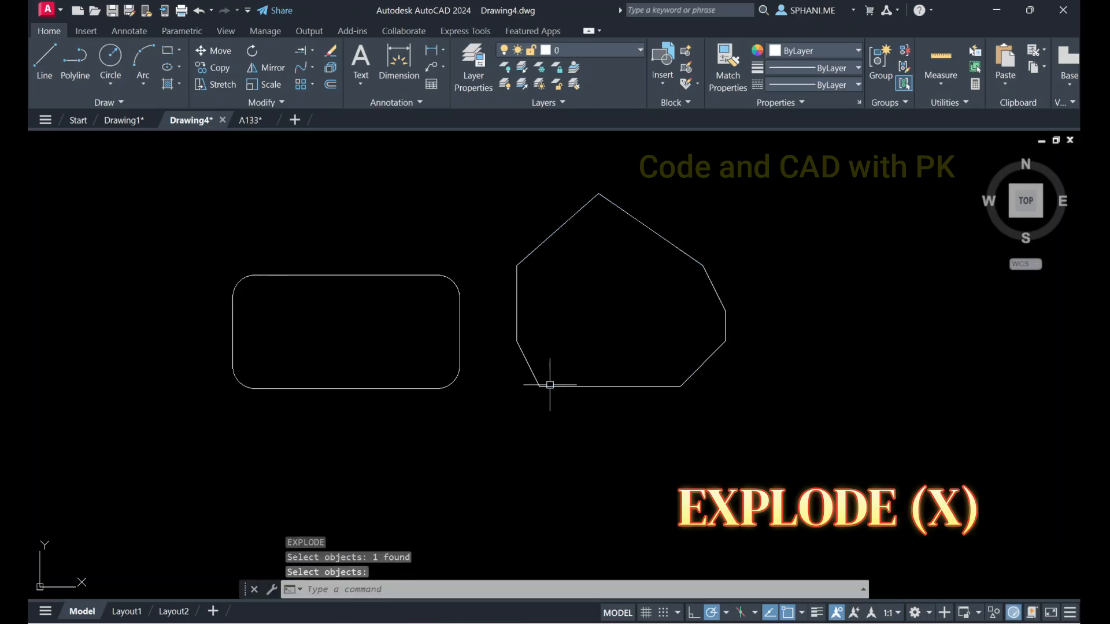
left_click(559, 386)
type("e")
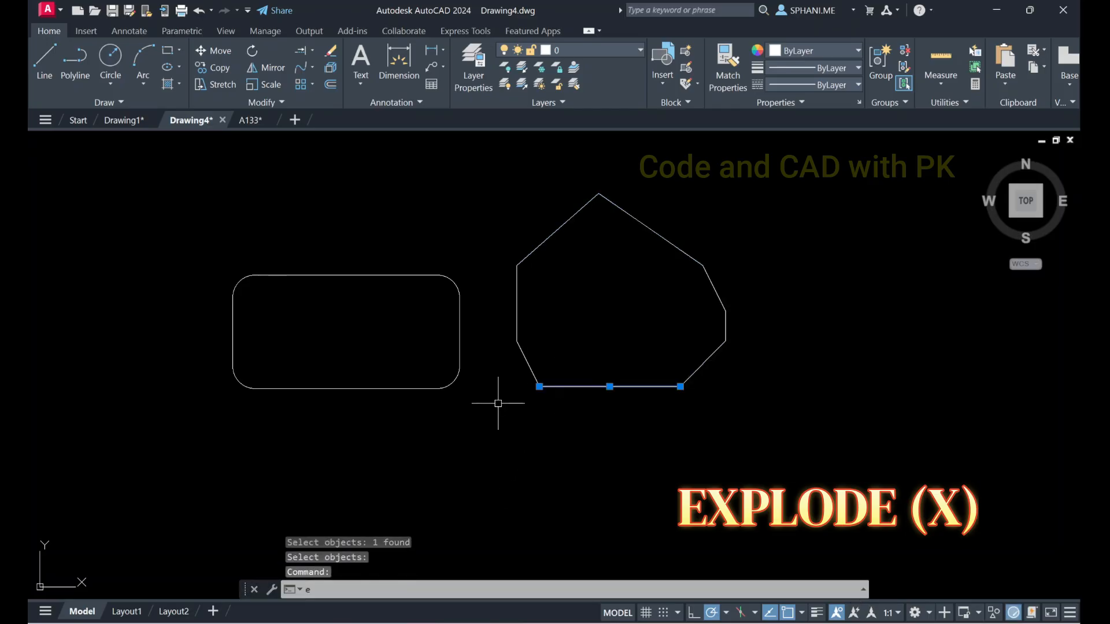
key("Return")
Draw three connected lines between the polygon's open lower ends, flaring outward to a wider horizontal base
type("l")
key("Return")
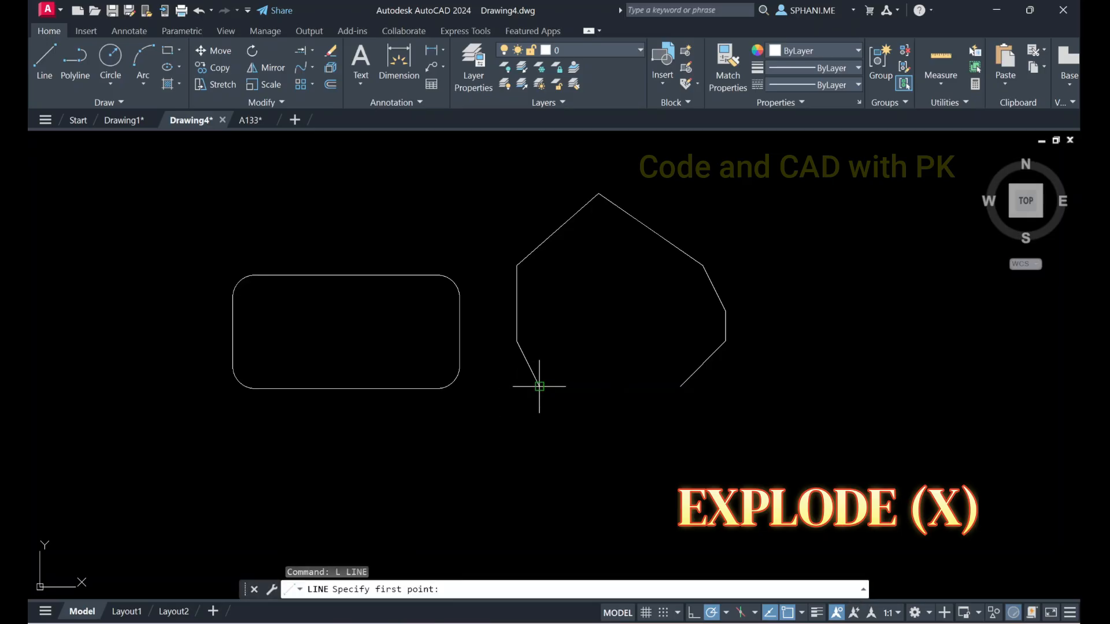
left_click(539, 386)
left_click(514, 431)
left_click(751, 431)
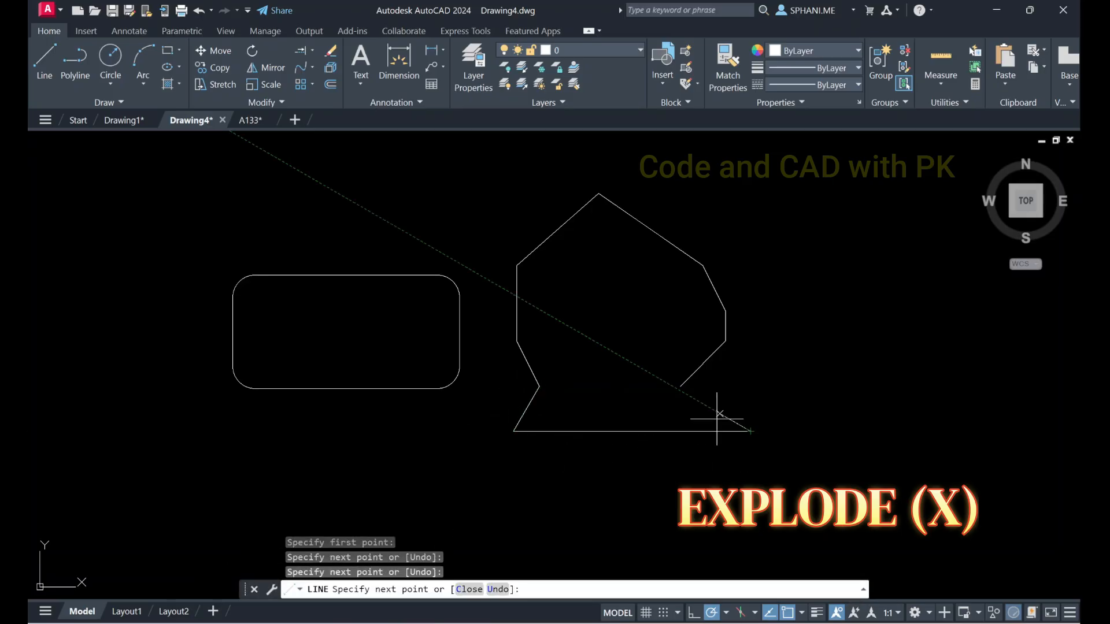
left_click(681, 387)
key("Escape")
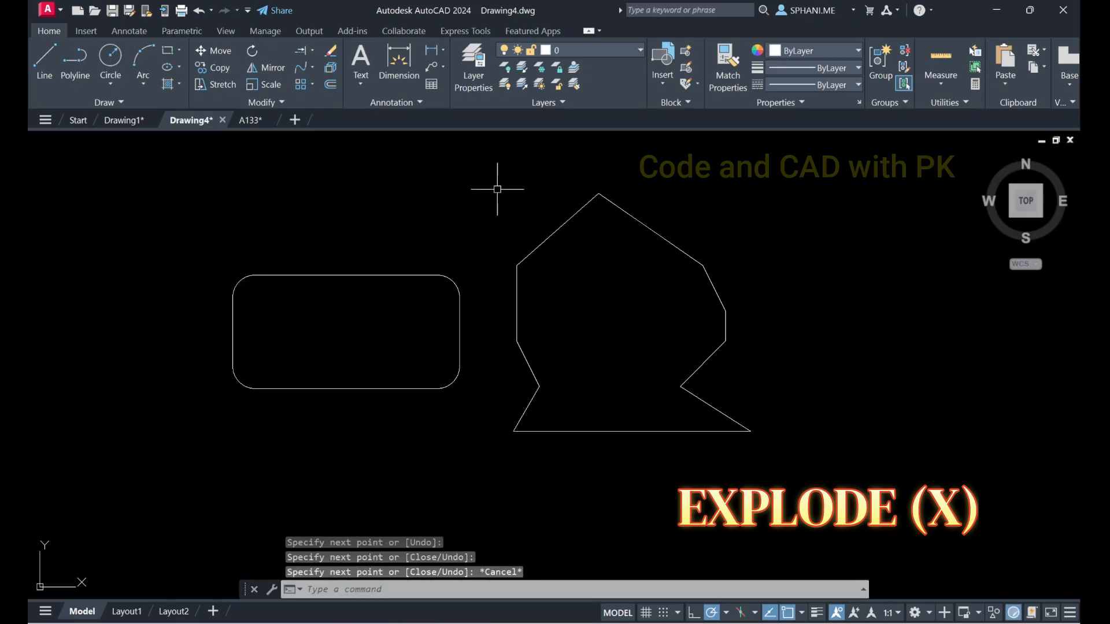
Convert all lines of the polygon with the flared base into one region using the Region command
type("reg")
key("Return")
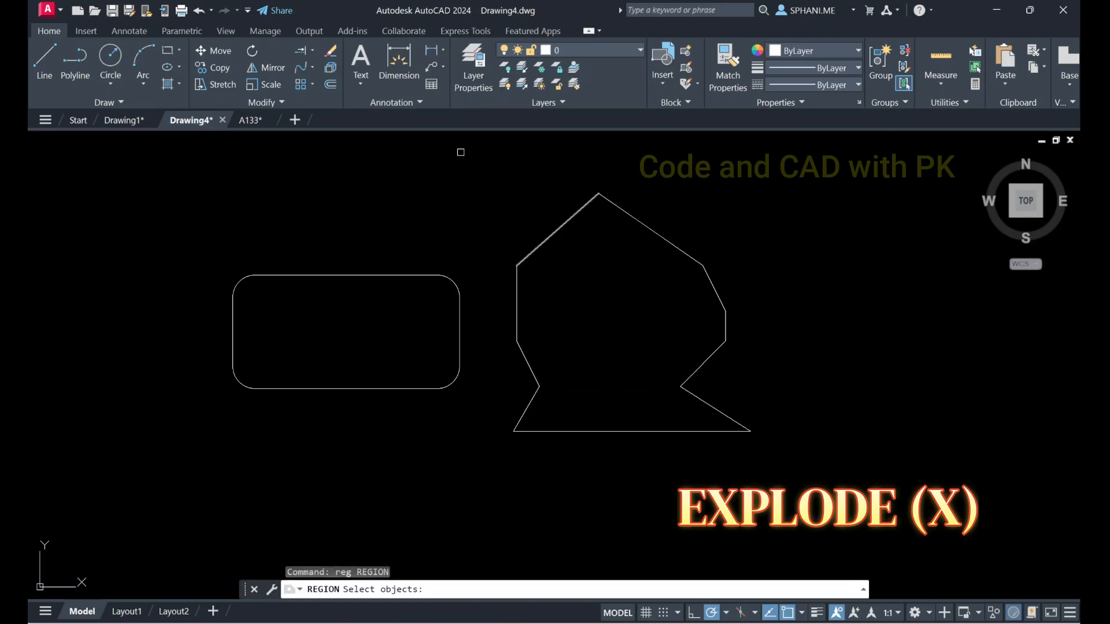
left_click(486, 154)
left_click(817, 511)
key("Return")
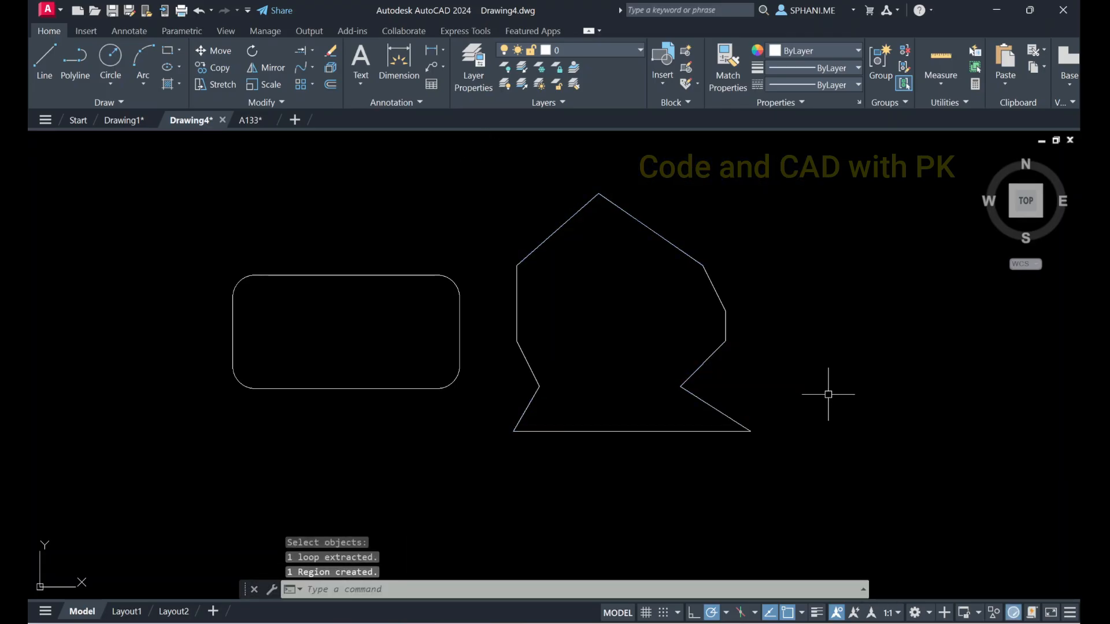
Select the flared-base region to examine its object type and the additional modify tools, and clear the selection
left_click(719, 295)
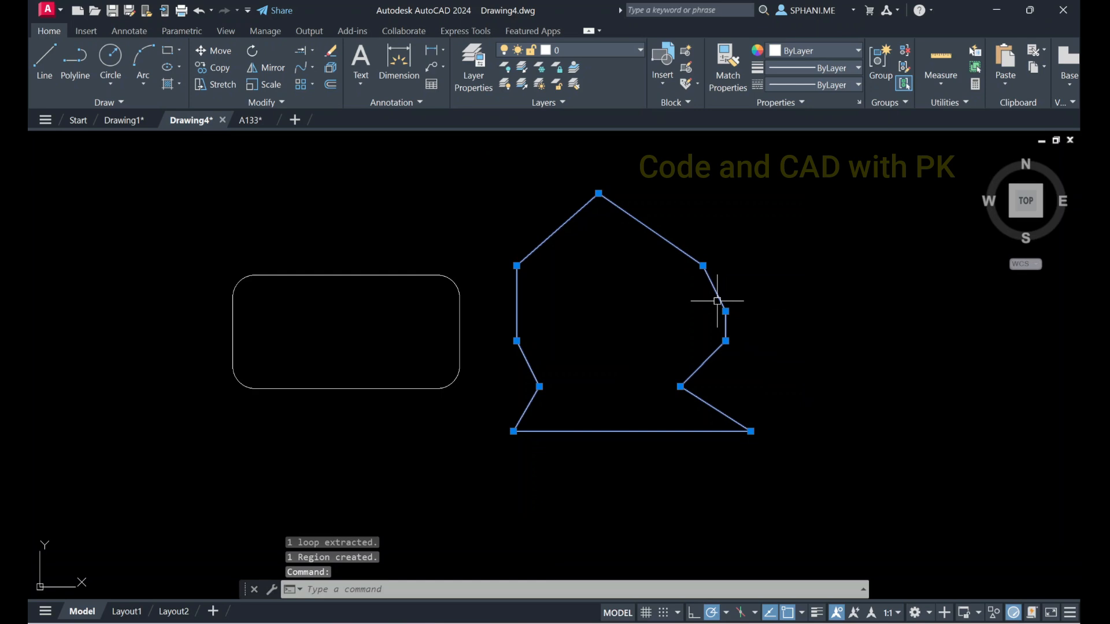
mouse_move(717, 301)
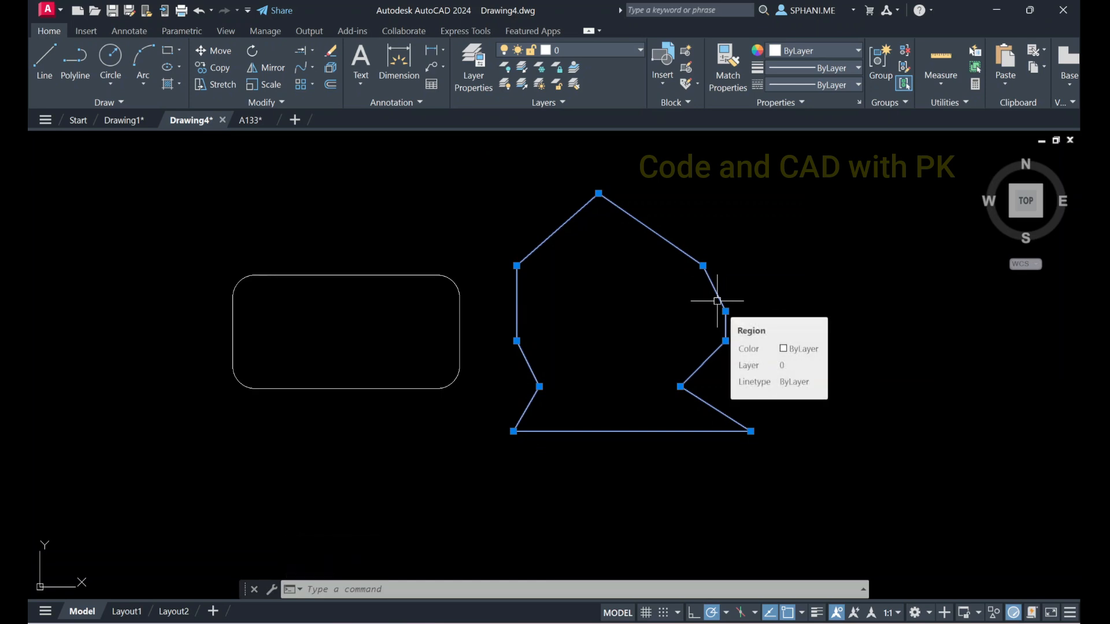
left_click(281, 105)
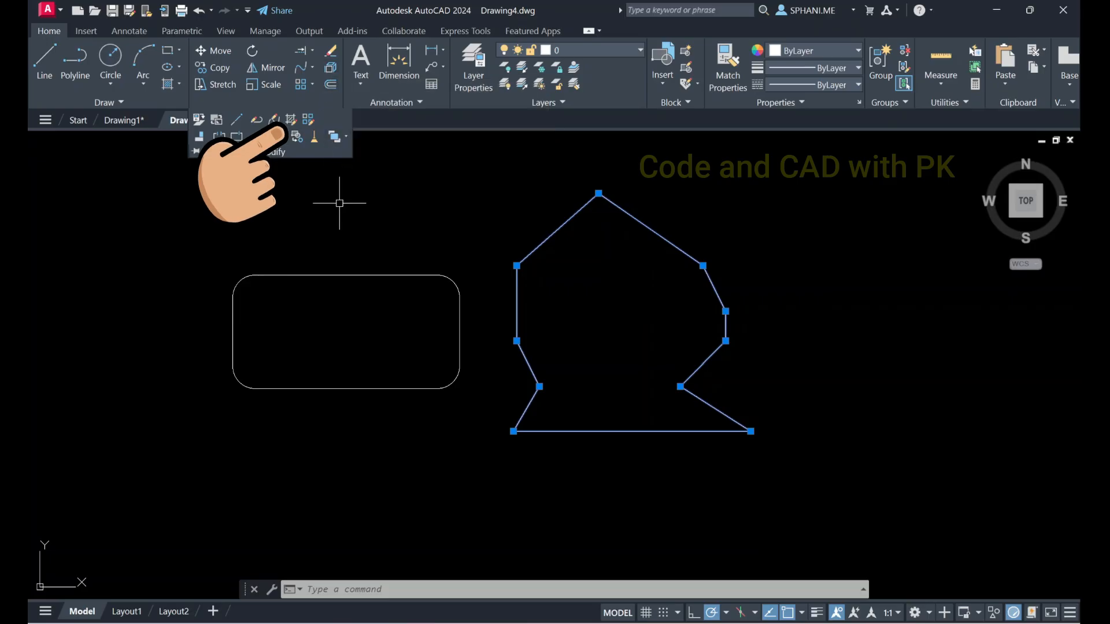
key("Escape")
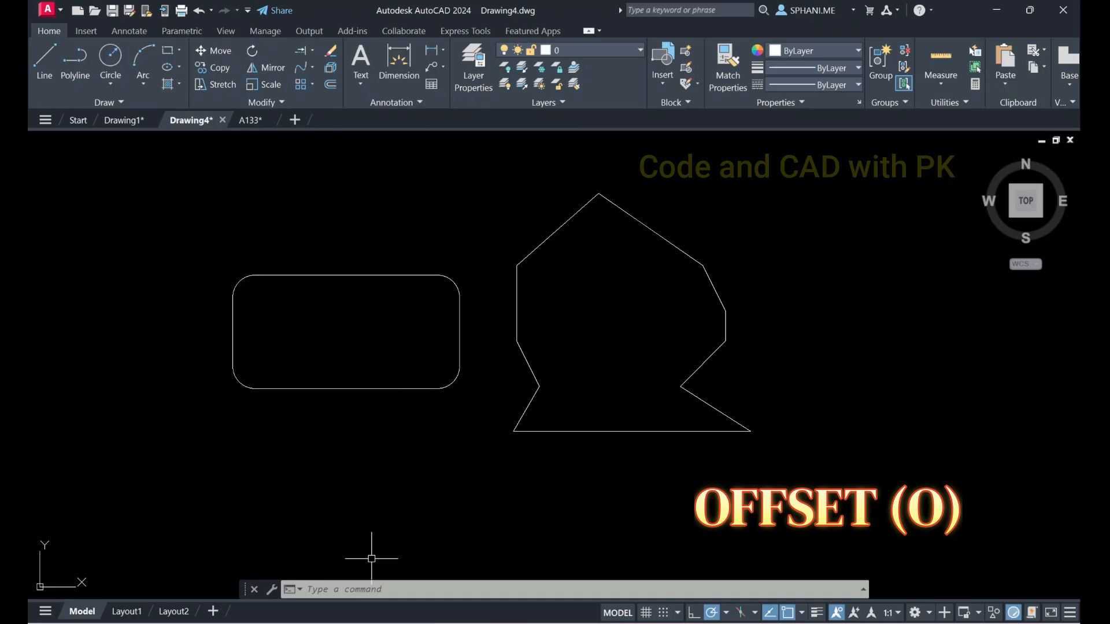
Try to offset the rounded rectangle region by a distance of 5
left_click(331, 87)
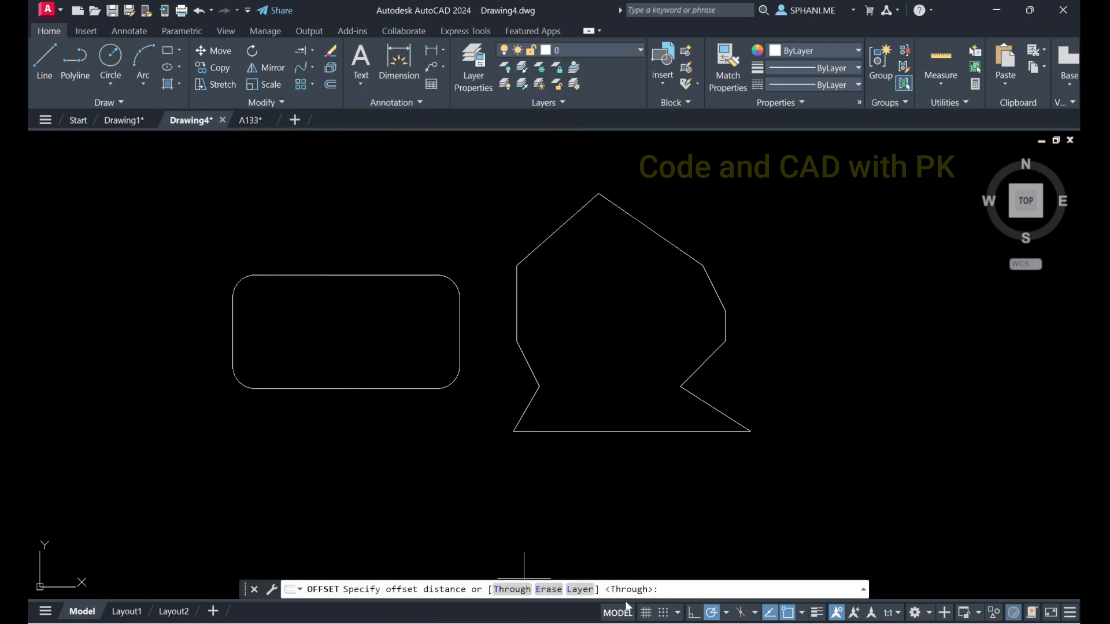
type("5")
key("Return")
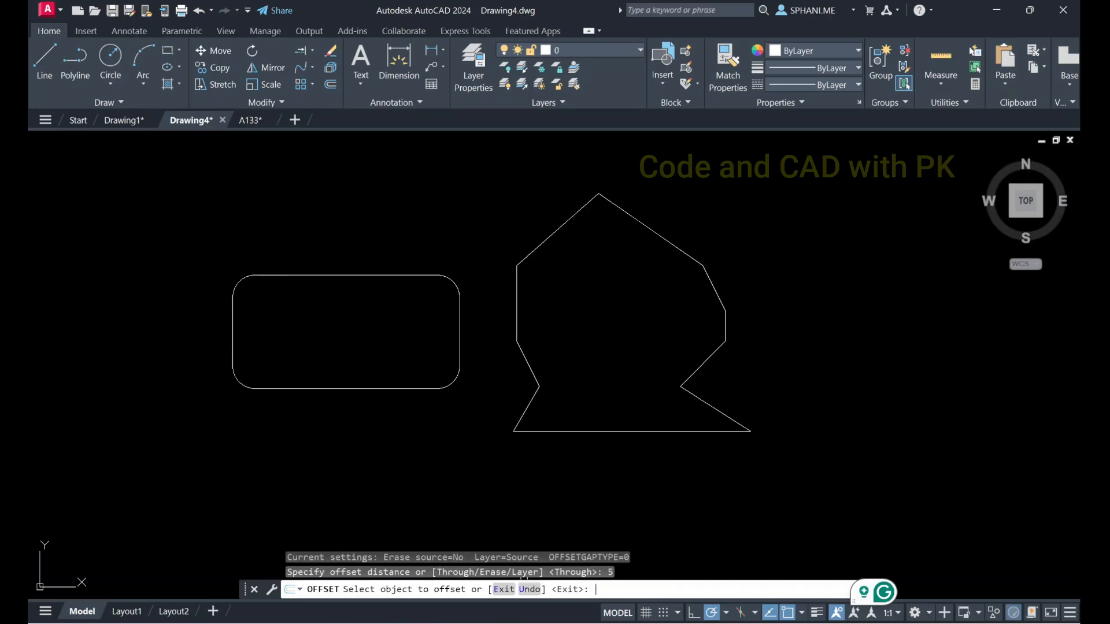
left_click(365, 269)
left_click(365, 275)
left_click(359, 276)
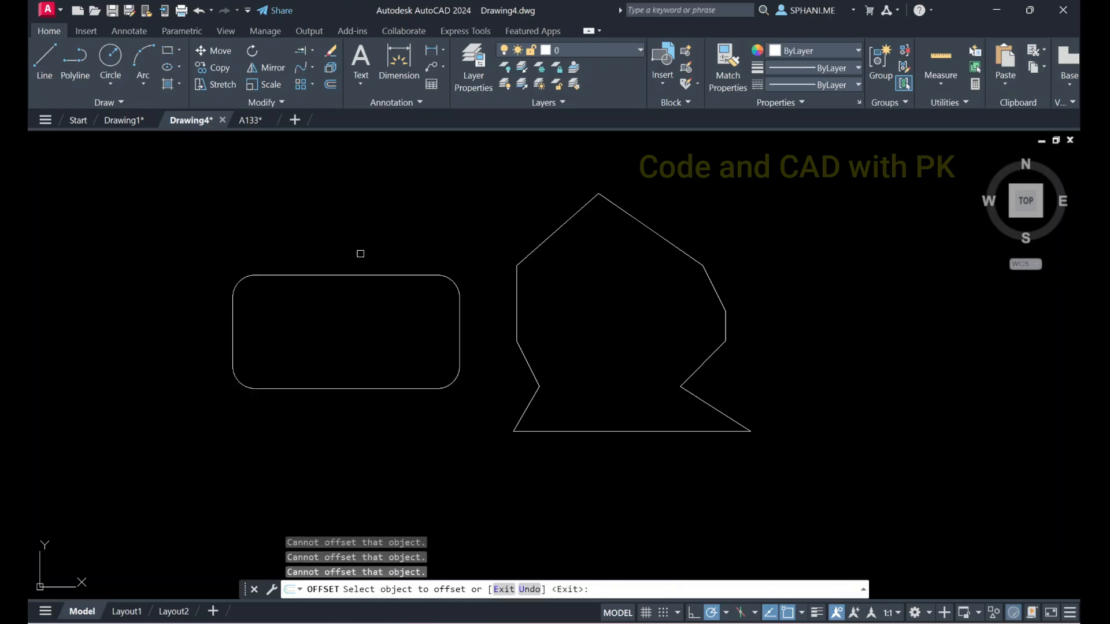
left_click(355, 275)
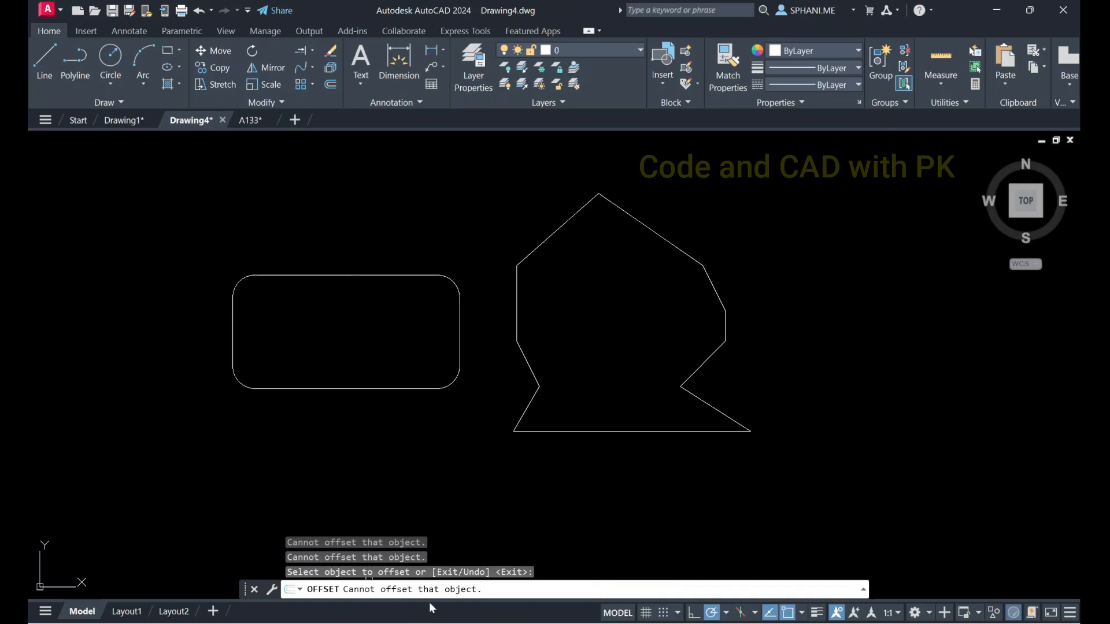
key("Escape")
left_click(341, 391)
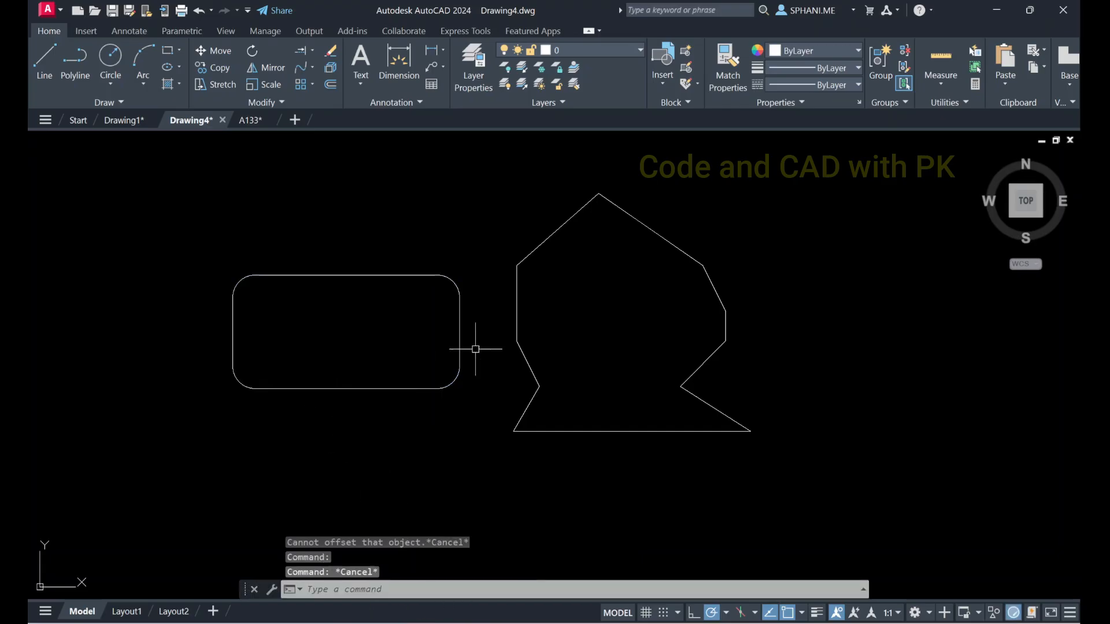
Window-select both the rounded rectangle and flared-base regions and erase them
scroll(561, 327, "down", 4)
left_click(380, 263)
left_click(829, 432)
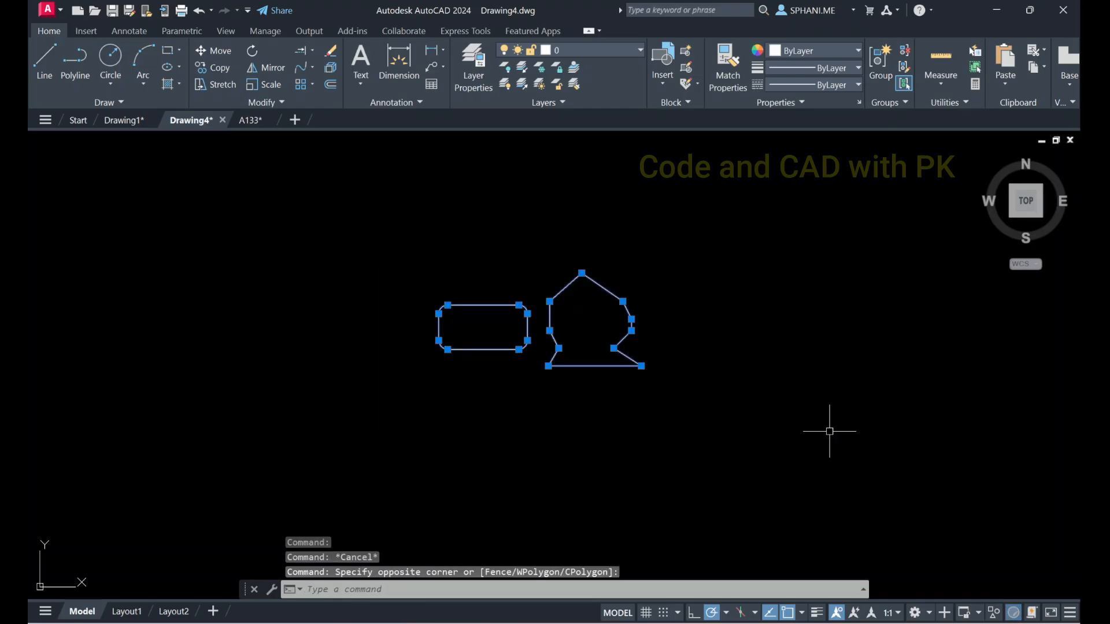
key("Return")
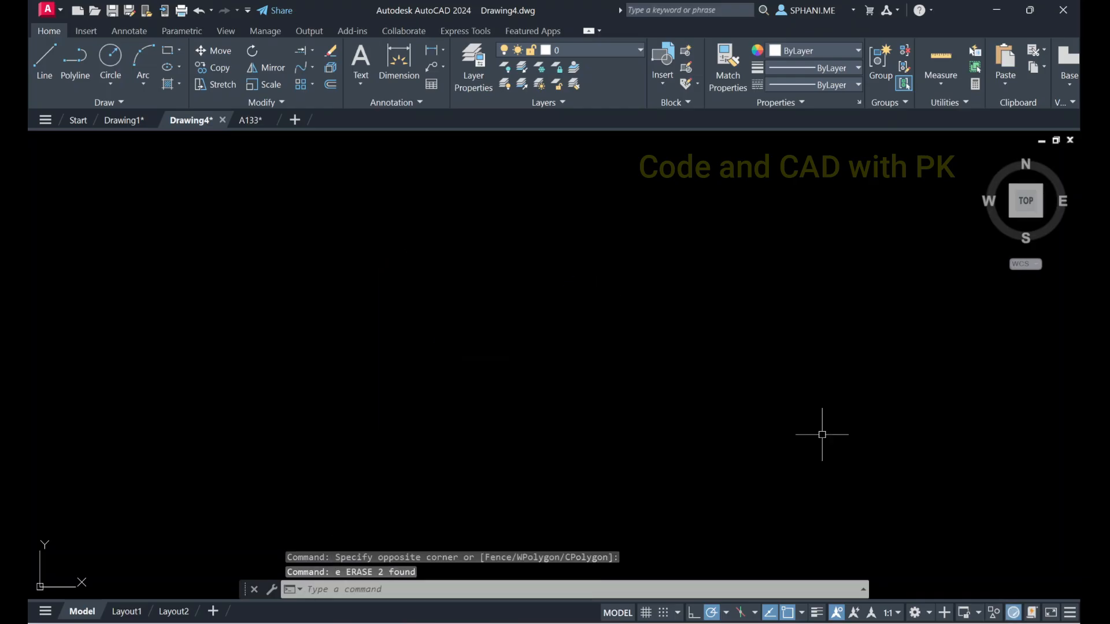
Draw a circle of freely picked radius in the west half of the empty drawing area
key("space")
type("z")
key("Escape")
key("Escape")
key("Escape")
type("z e")
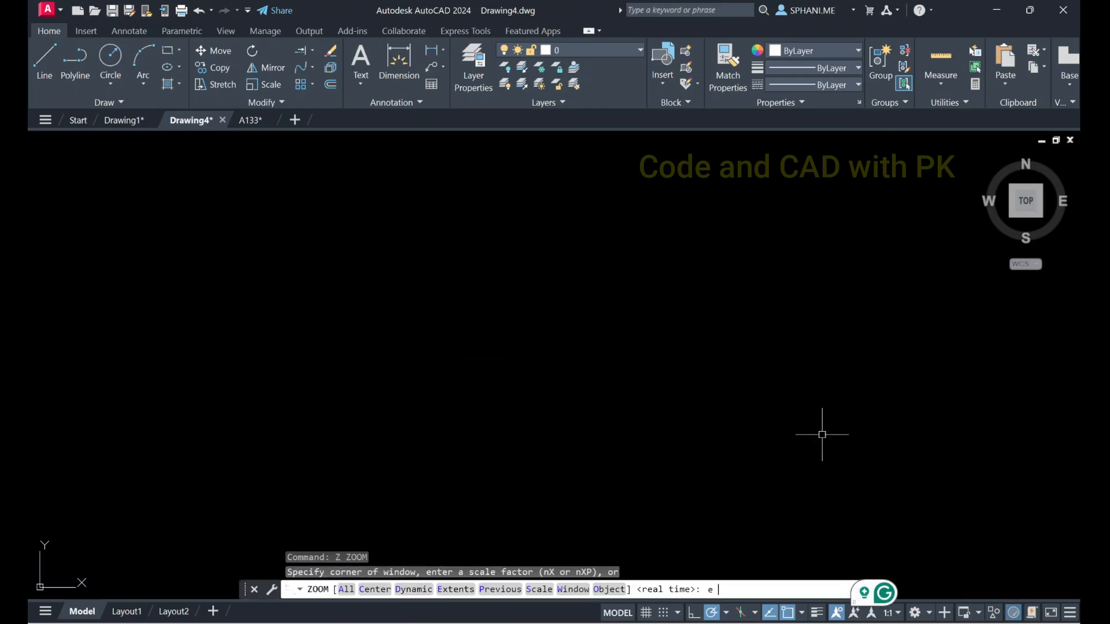
key("space")
type("c")
key("space")
left_click(322, 333)
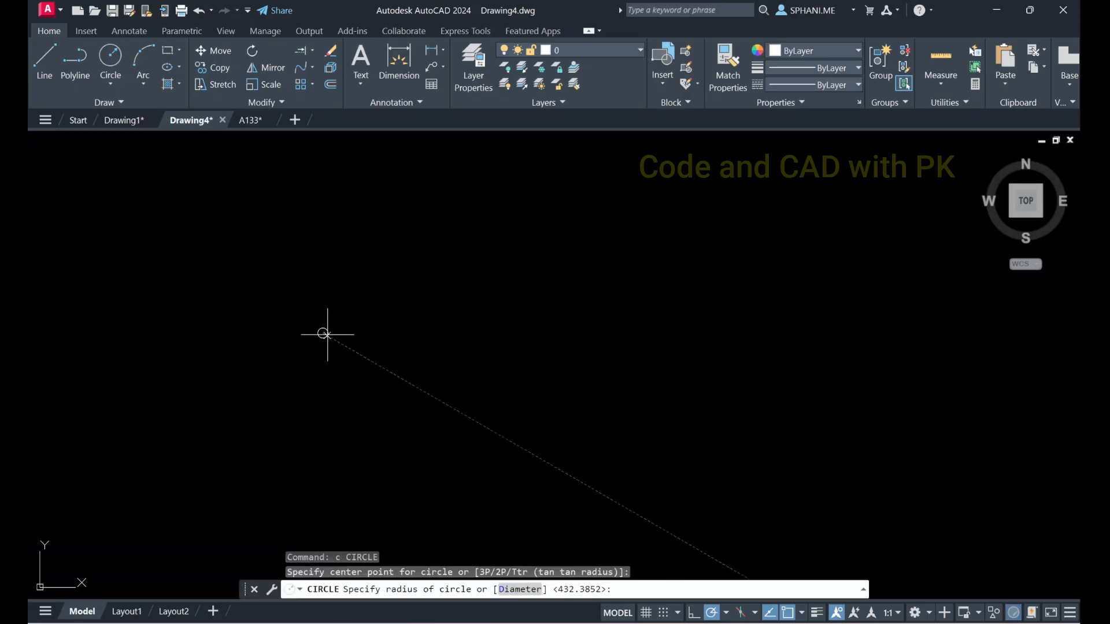
left_click(449, 399)
key("Escape")
key("Escape")
key("Escape")
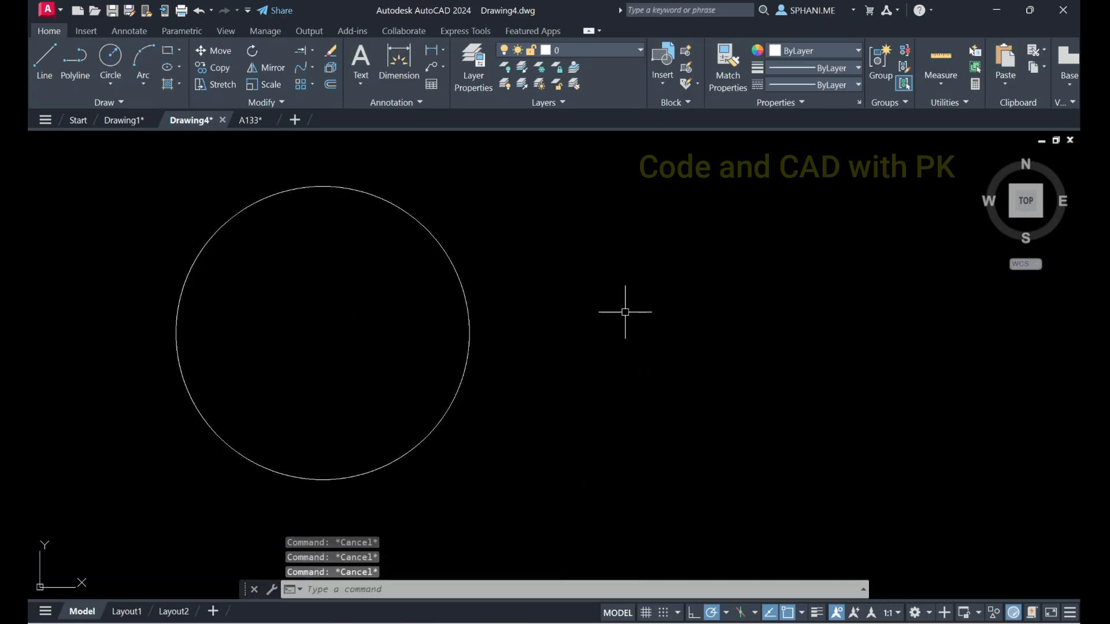
Draw a rectangle beside the circle with a diagonal of about 201.5 at 330°
type("rec")
key("space")
left_click(626, 251)
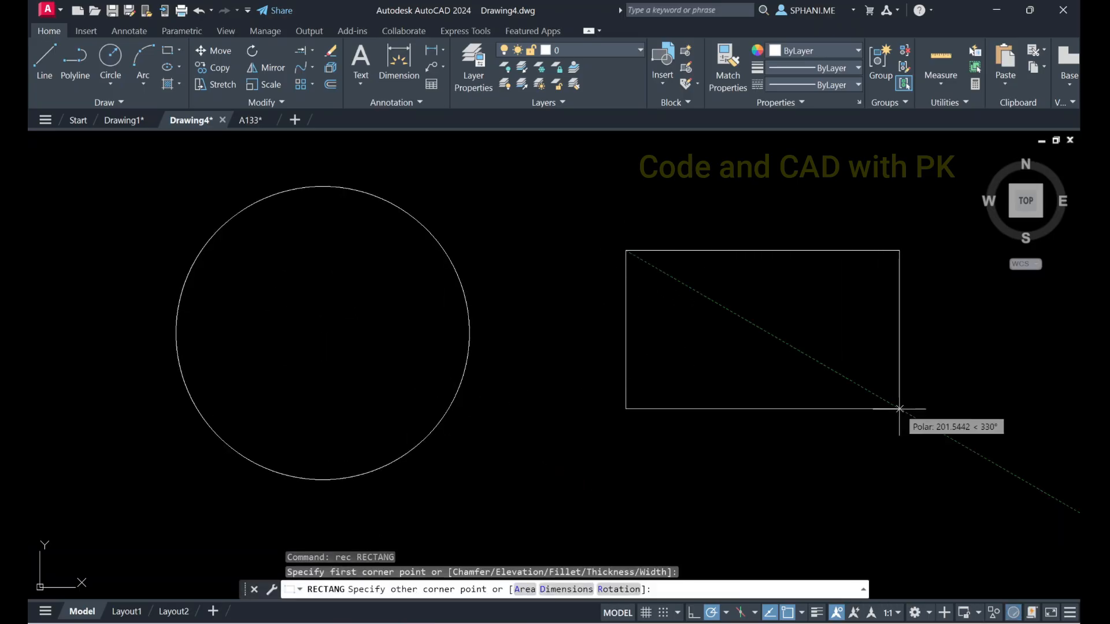
left_click(900, 408)
Draw a horizontal line below the rectangle, extending past both of its sides, and end the Line command
middle_click_drag(796, 417, 699, 422)
scroll(572, 393, "down", 2)
middle_click_drag(572, 393, 543, 288)
type("l")
key("space")
left_click(487, 420)
left_click(842, 420)
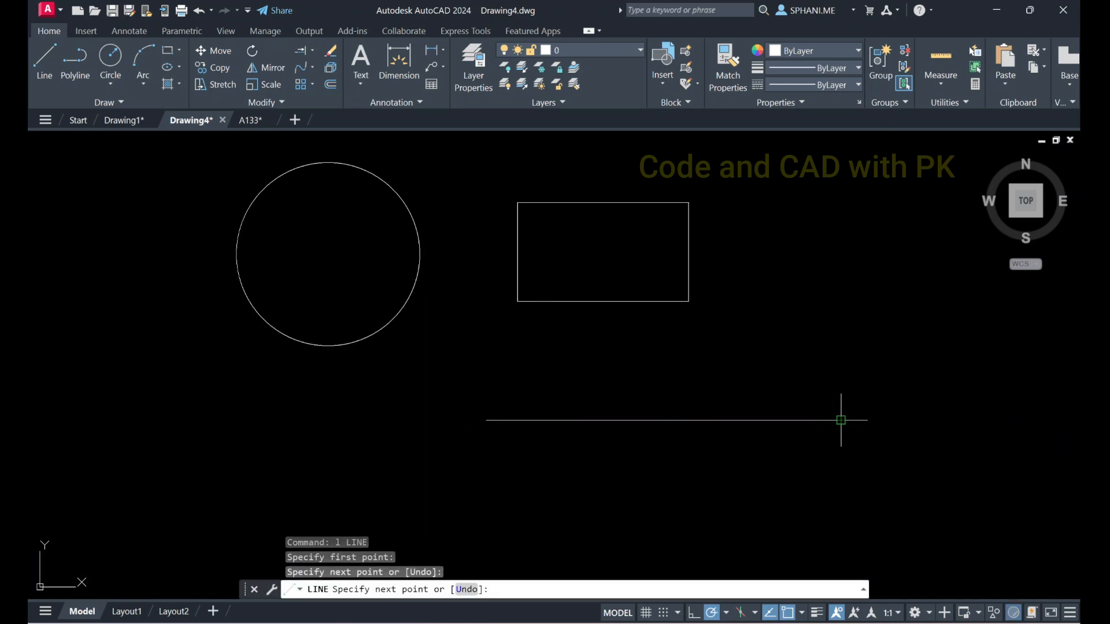
key("Escape")
Offset the circle by a distance of 5, once to the inside and once to the outside
middle_click_drag(629, 434, 606, 312)
scroll(585, 394, "down", 2)
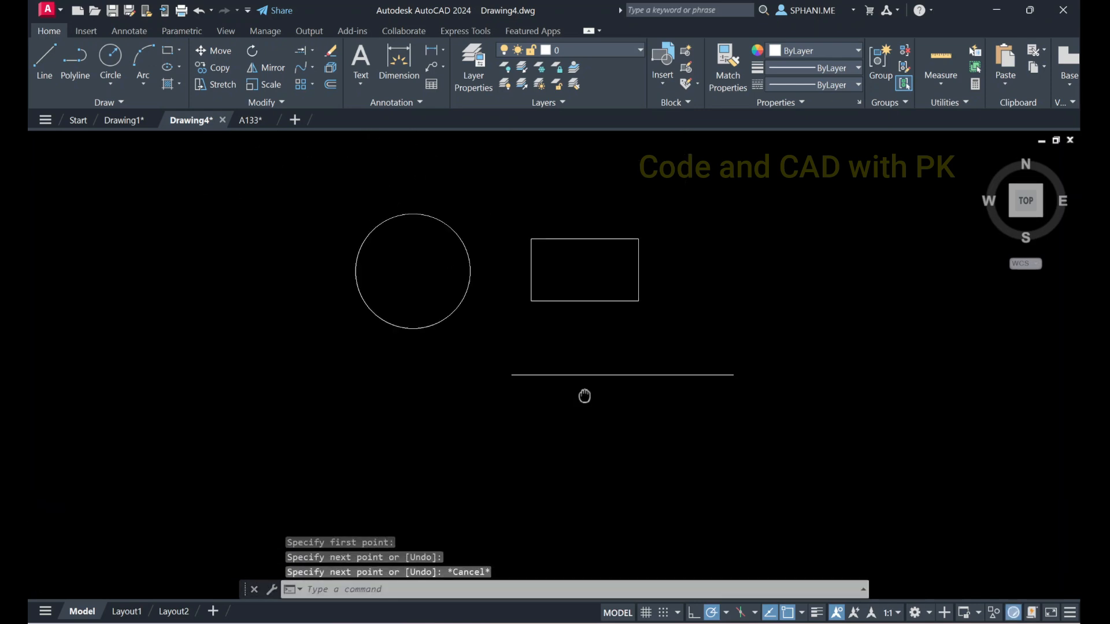
scroll(504, 359, "up", 2)
middle_click_drag(503, 359, 496, 399)
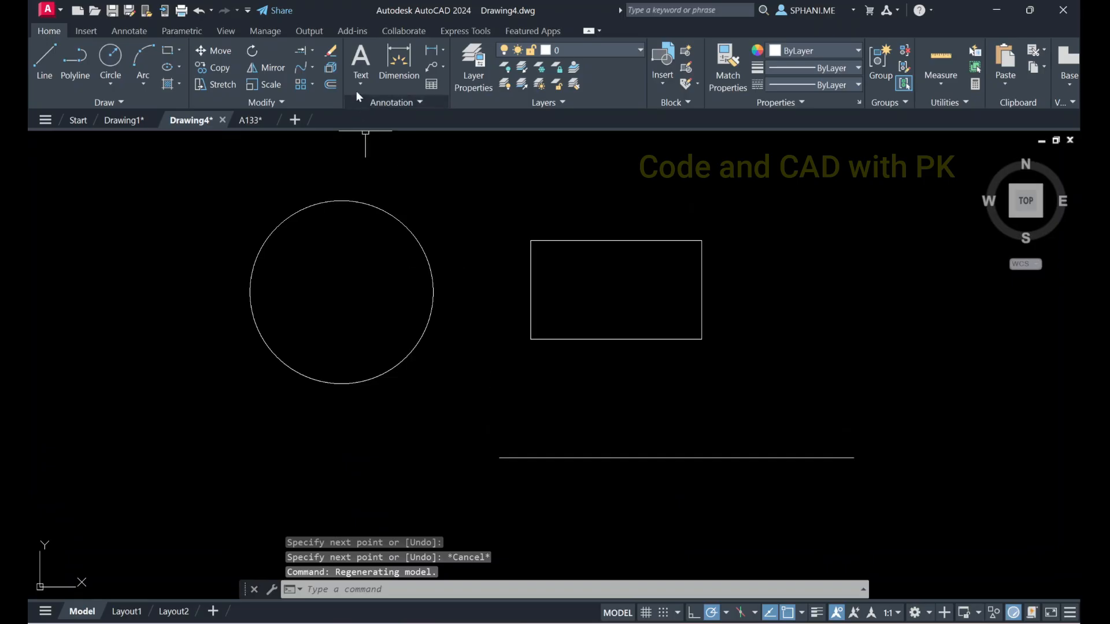
left_click(332, 69)
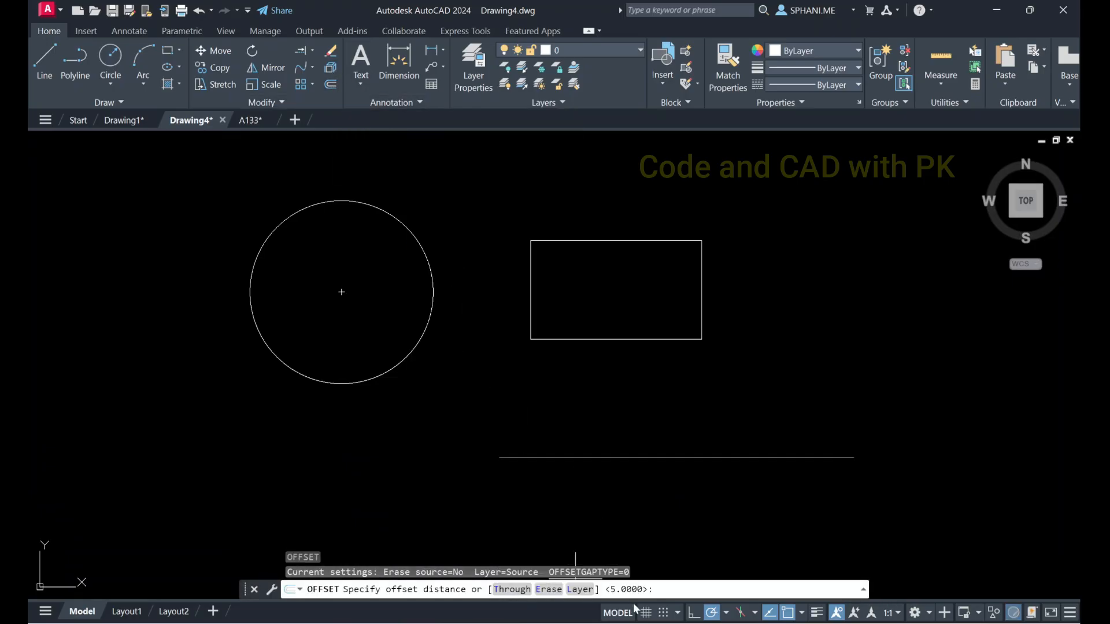
type("5")
key("Return")
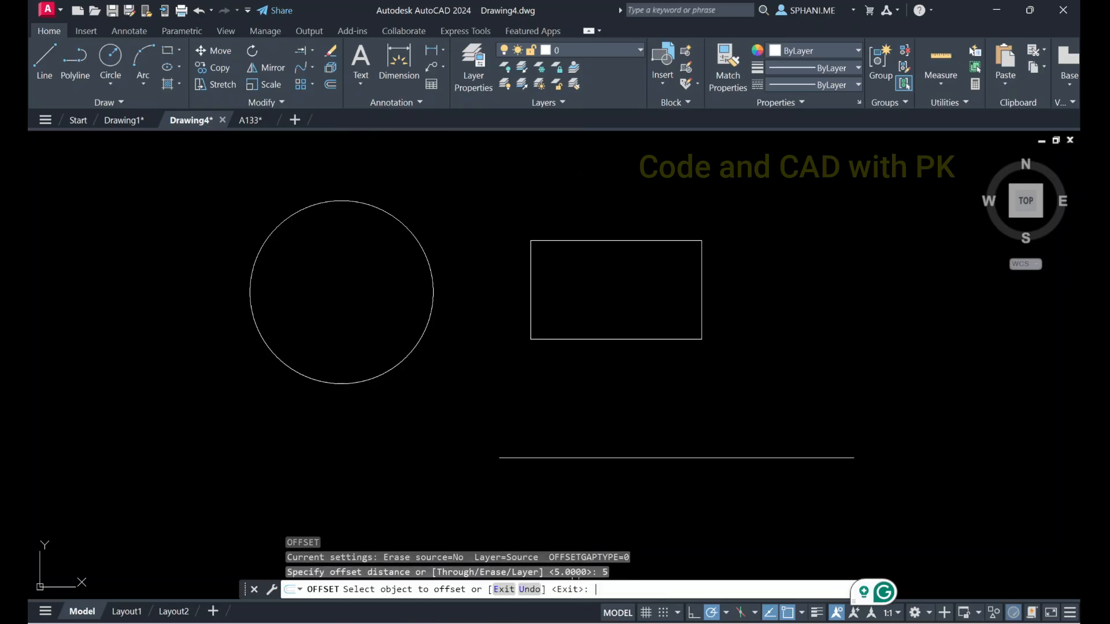
left_click(397, 366)
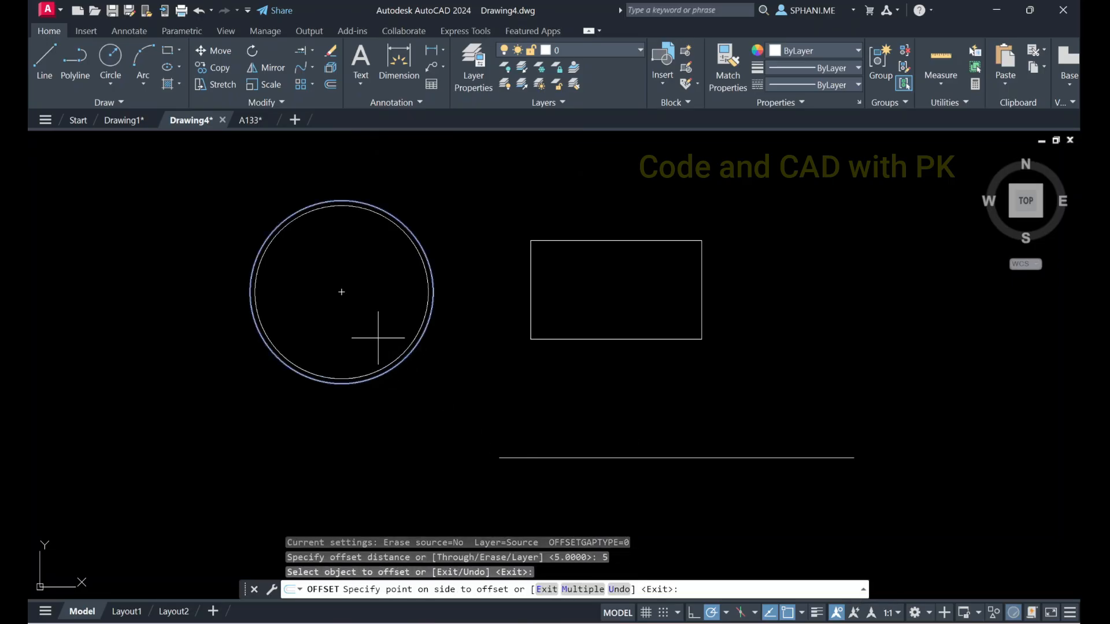
left_click(376, 330)
left_click(400, 364)
left_click(434, 392)
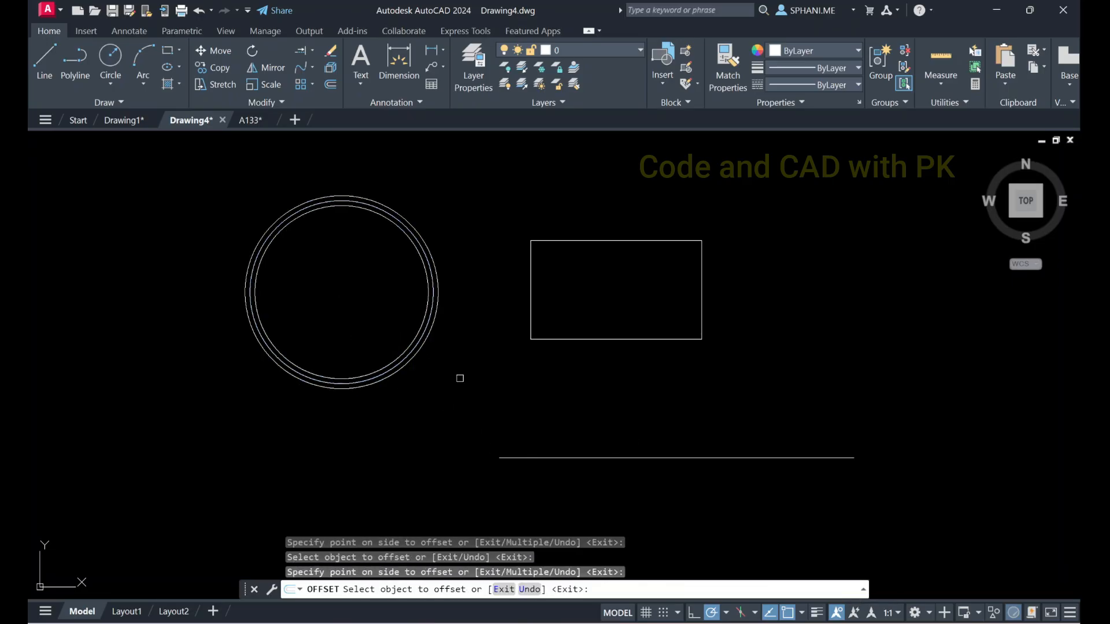
Offset the rectangle inward by the same distance of 5 and end the Offset command
left_click(531, 276)
left_click(563, 284)
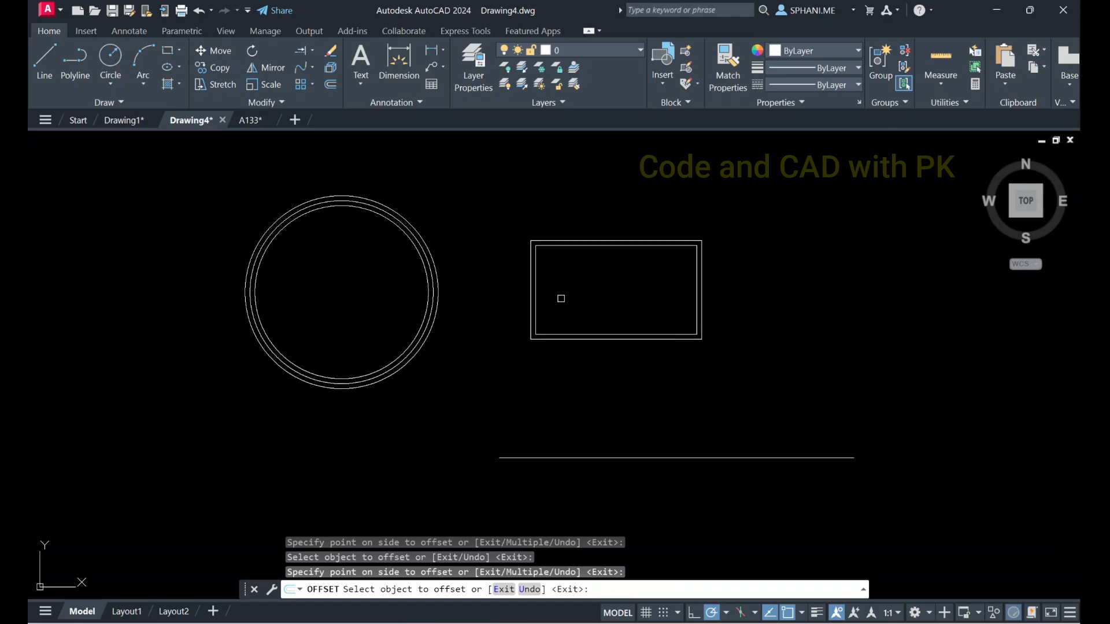
right_click(560, 306)
left_click(572, 313)
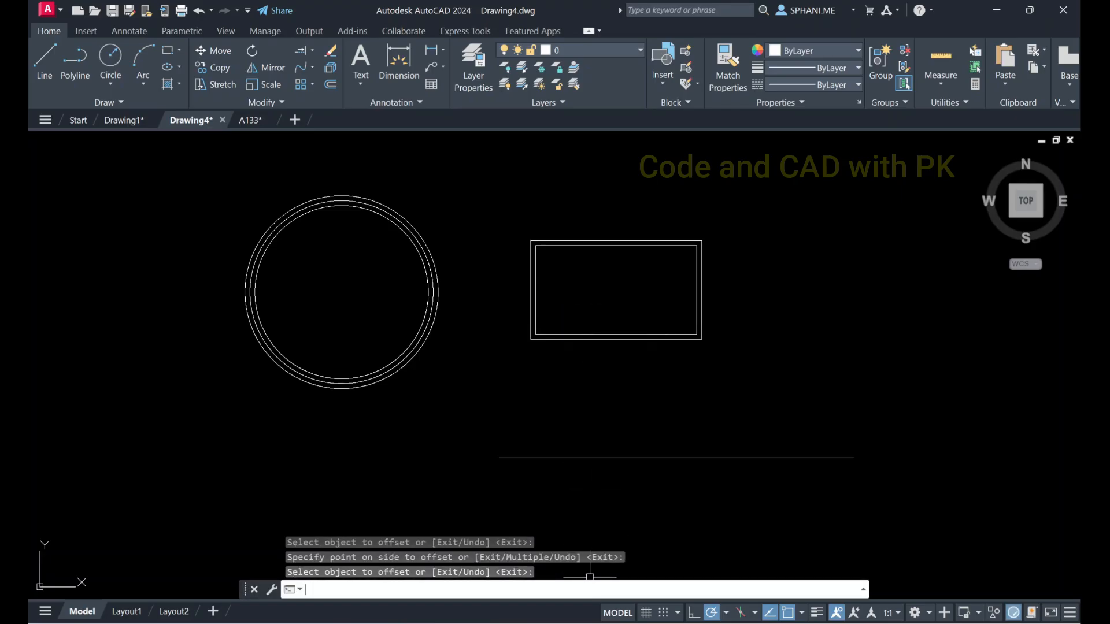
Offset the innermost circle inward and the outermost circle outward by a distance of 10
type("o")
key("Return")
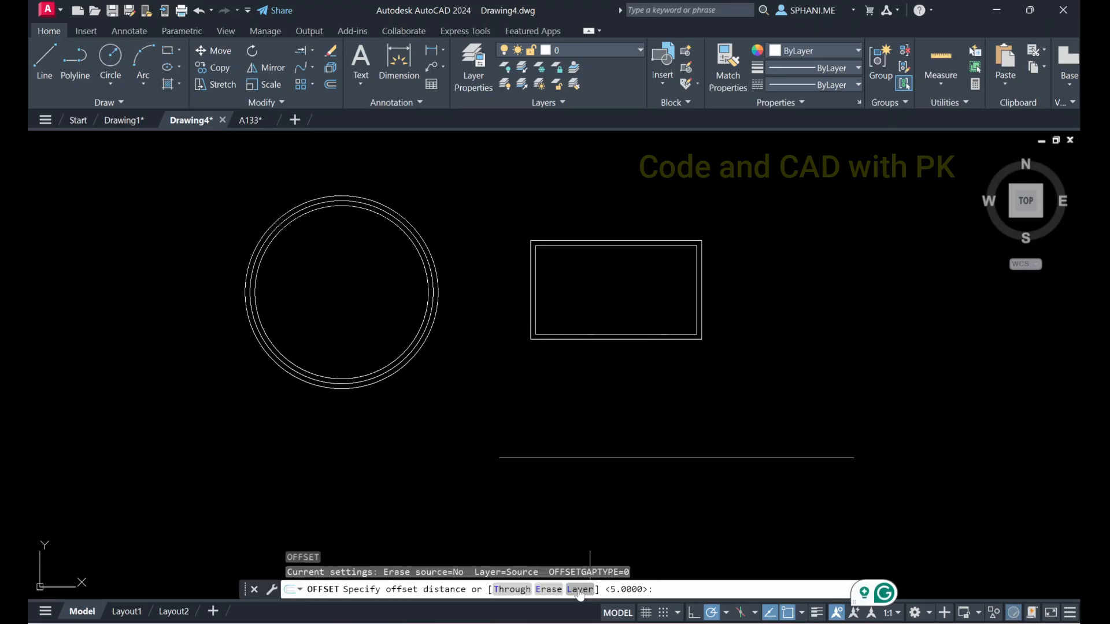
type("10")
key("Return")
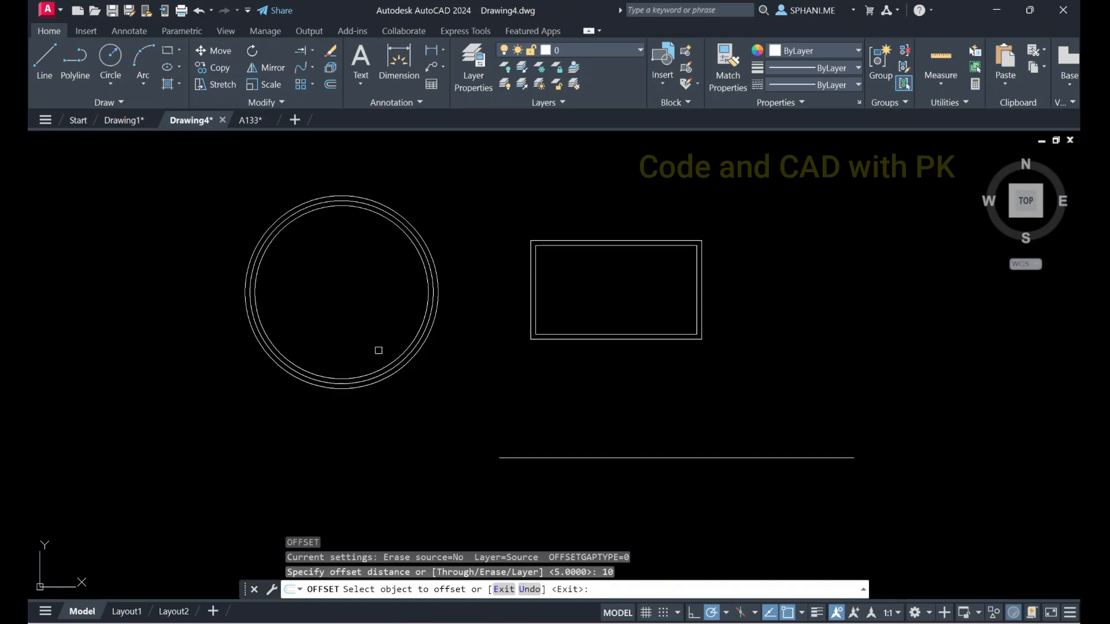
left_click(396, 359)
left_click(377, 328)
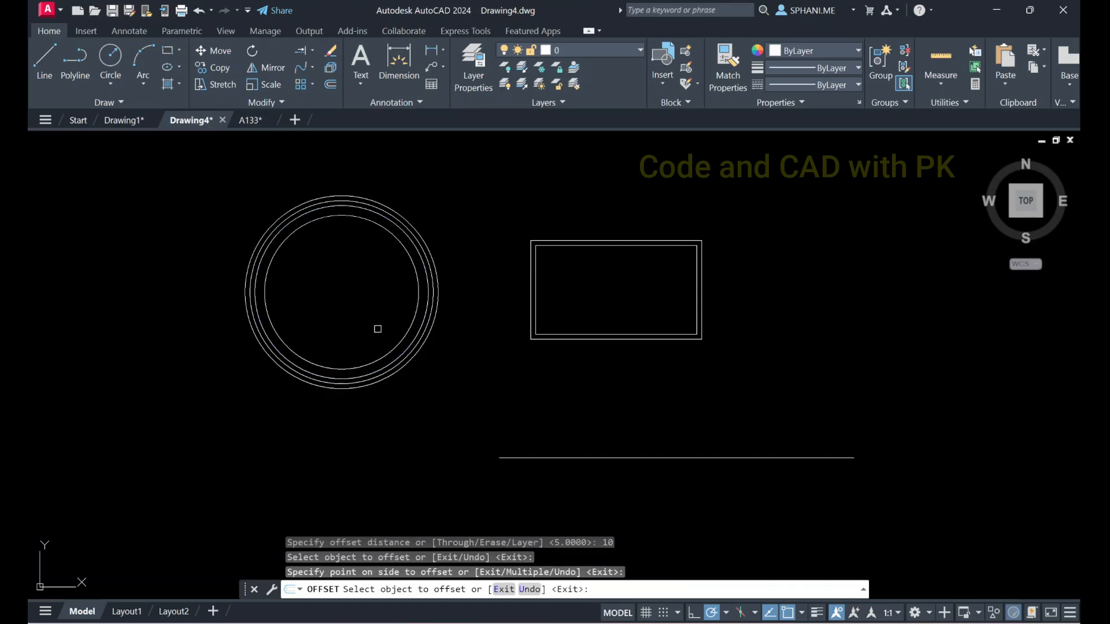
left_click(403, 373)
left_click(438, 416)
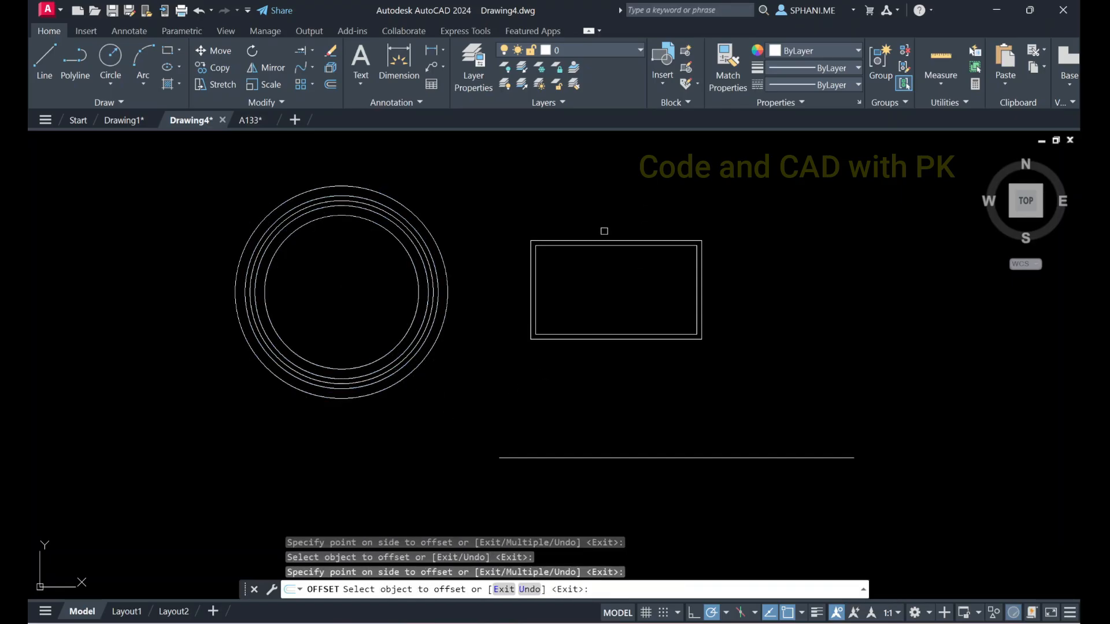
Offset the outer rectangle outward and the inner rectangle inward by the distance of 10
left_click(601, 241)
left_click(596, 220)
left_click(594, 246)
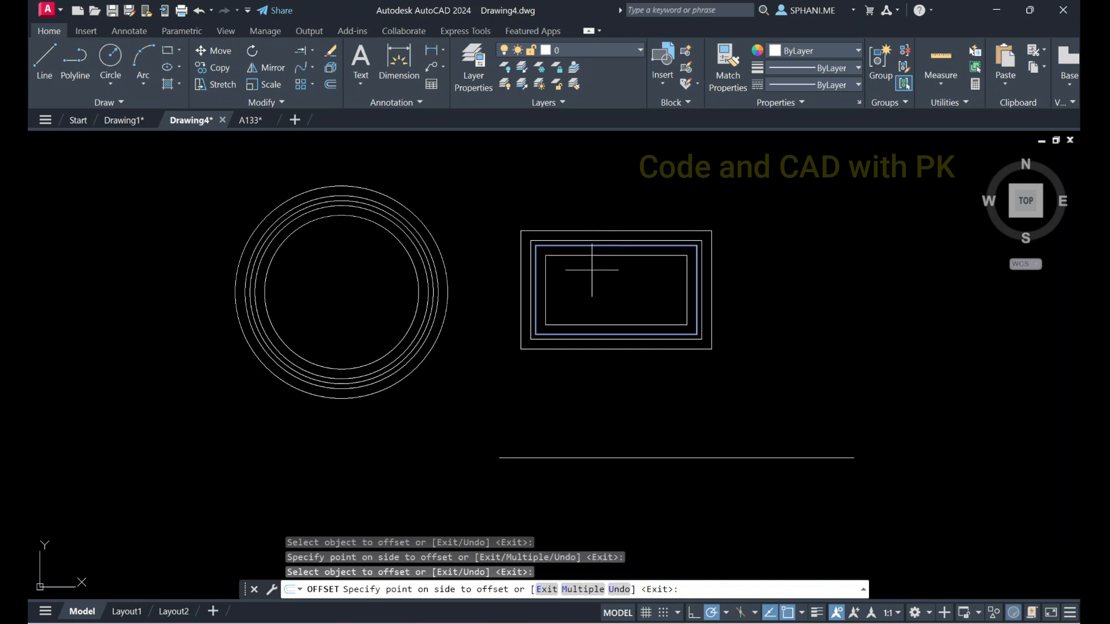
left_click(593, 270)
Offset the horizontal line downward by 10 and repeat the offset below it with the Multiple option
left_click(645, 458)
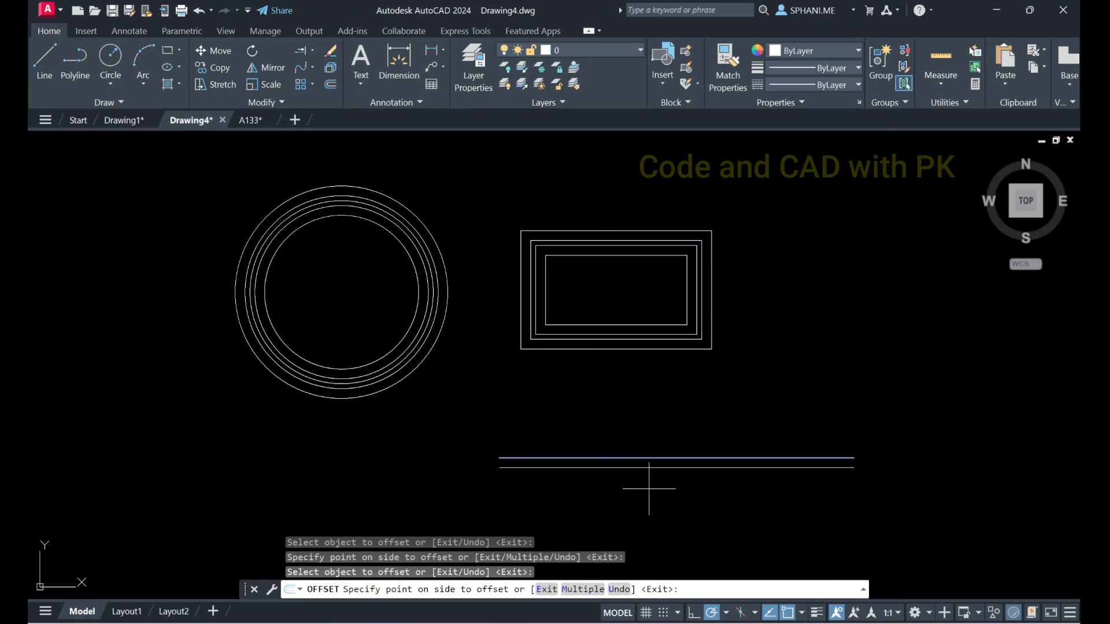
left_click(650, 490)
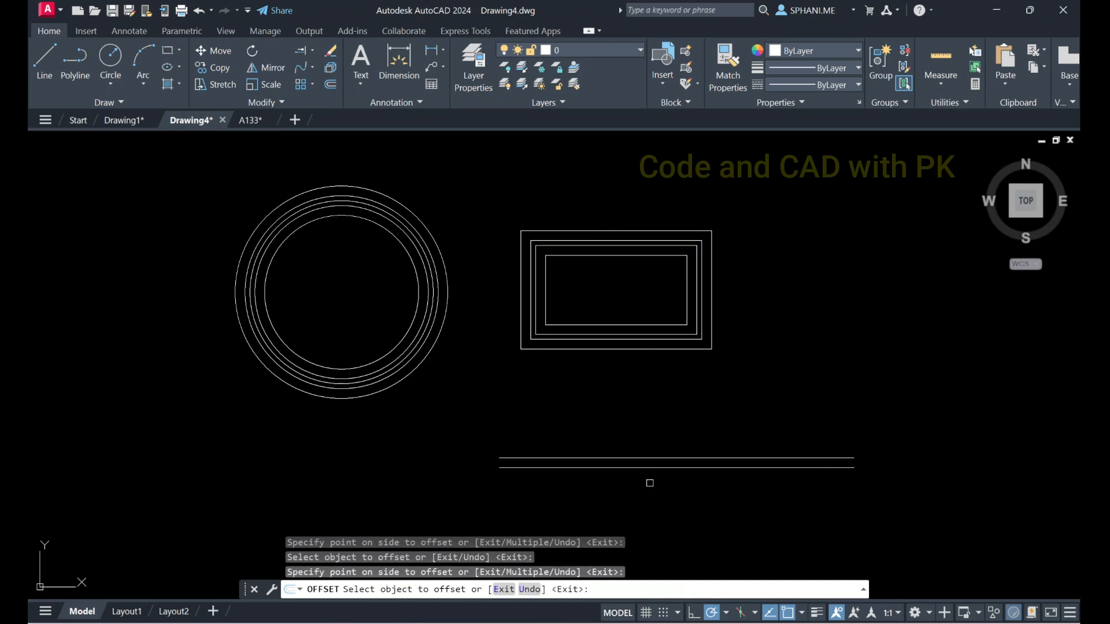
left_click(650, 468)
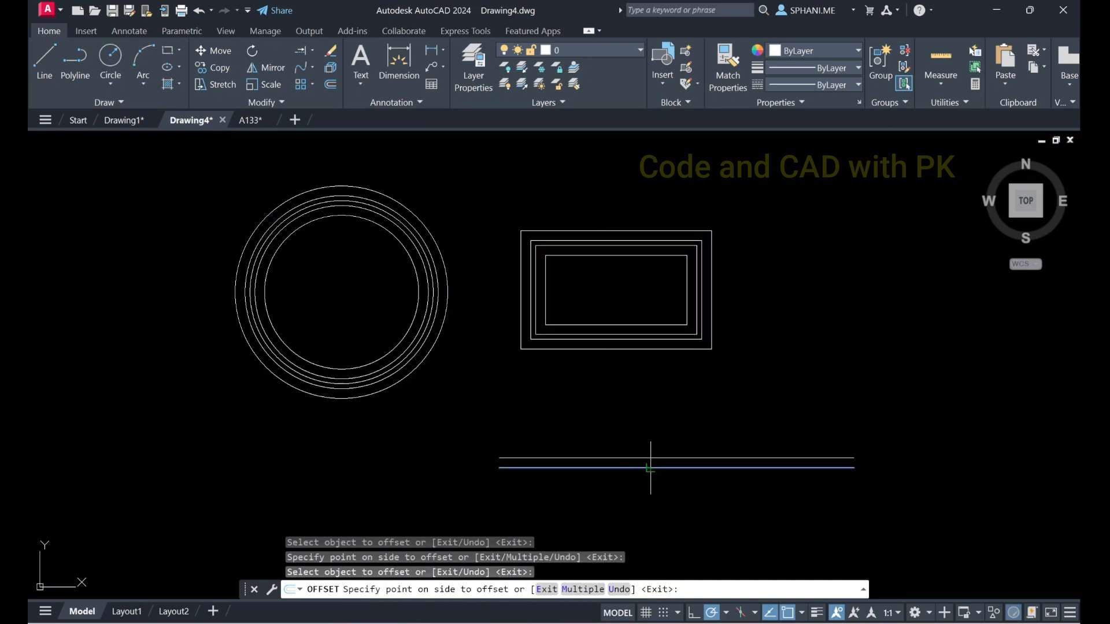
left_click(583, 589)
left_click(638, 508)
left_click(636, 506)
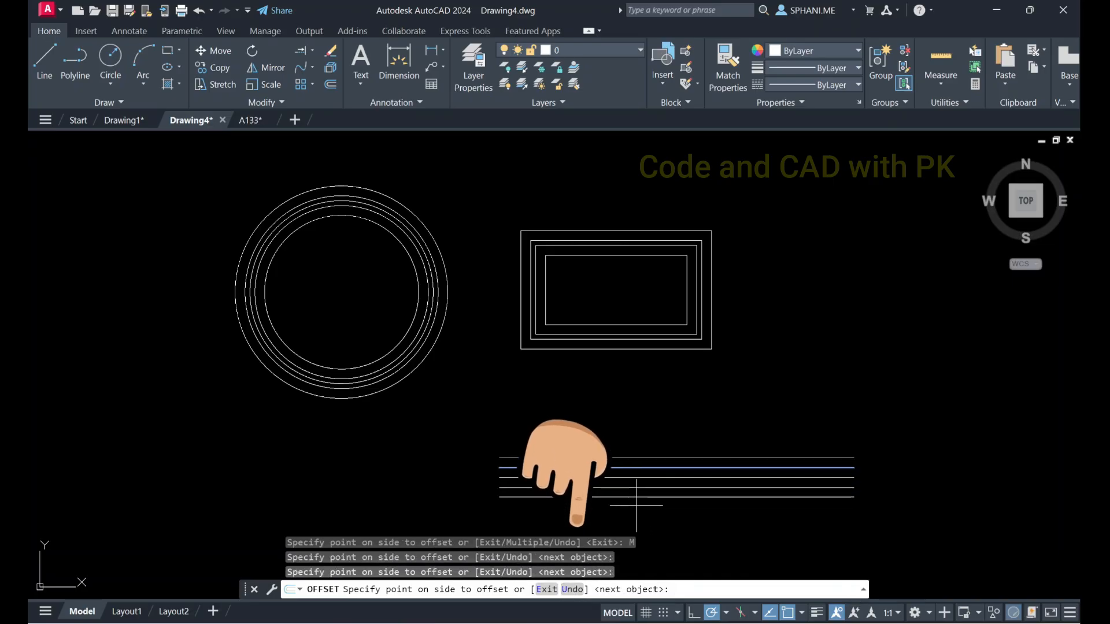
left_click(636, 507)
left_click(636, 508)
left_click(635, 507)
left_click(635, 508)
Add repeated 10-unit offset copies of the line upward until they overlap the rectangles, and end the Offset command
left_click(651, 439)
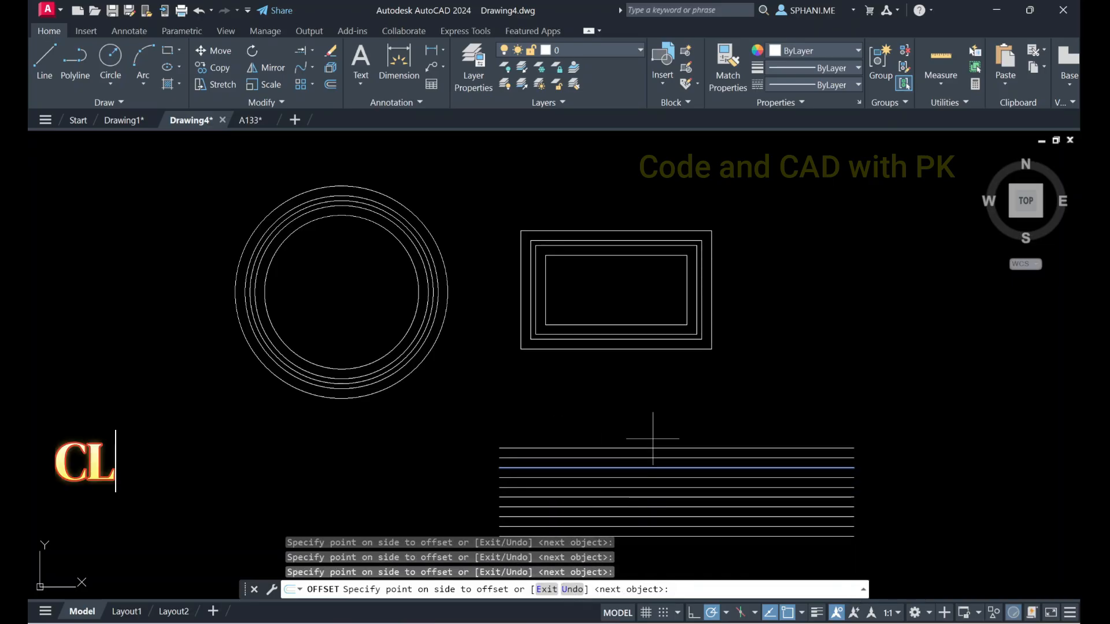
left_click(651, 416)
left_click(651, 412)
left_click(652, 411)
left_click(651, 407)
left_click(650, 400)
left_click(652, 391)
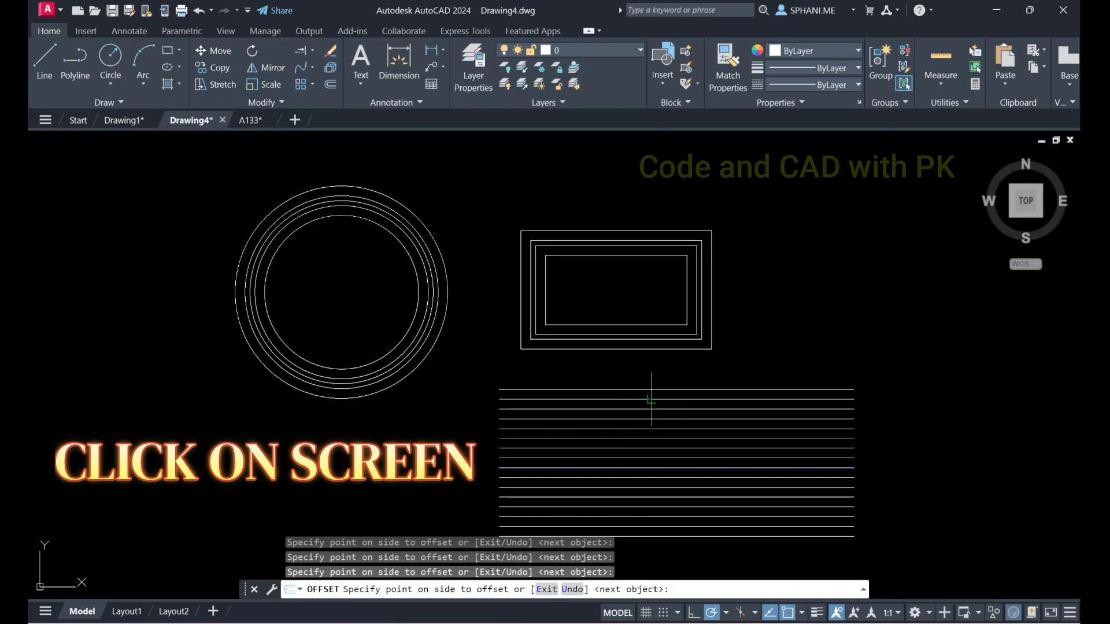
left_click(856, 358)
left_click(848, 345)
left_click(833, 325)
left_click(822, 295)
left_click(811, 258)
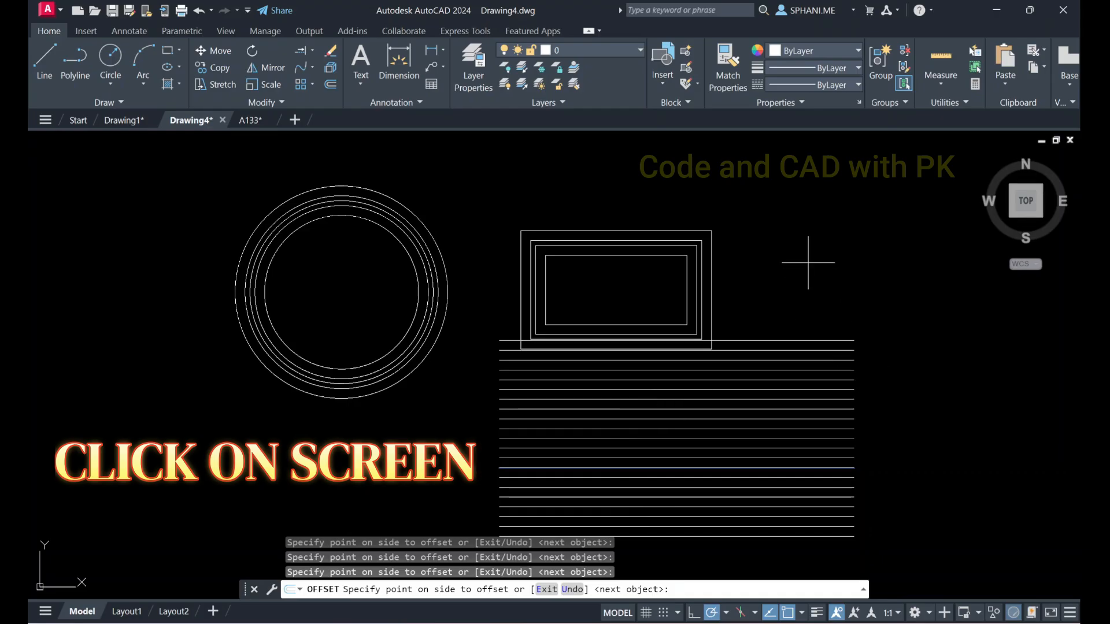
left_click(802, 245)
left_click(794, 236)
left_click(797, 237)
left_click(797, 236)
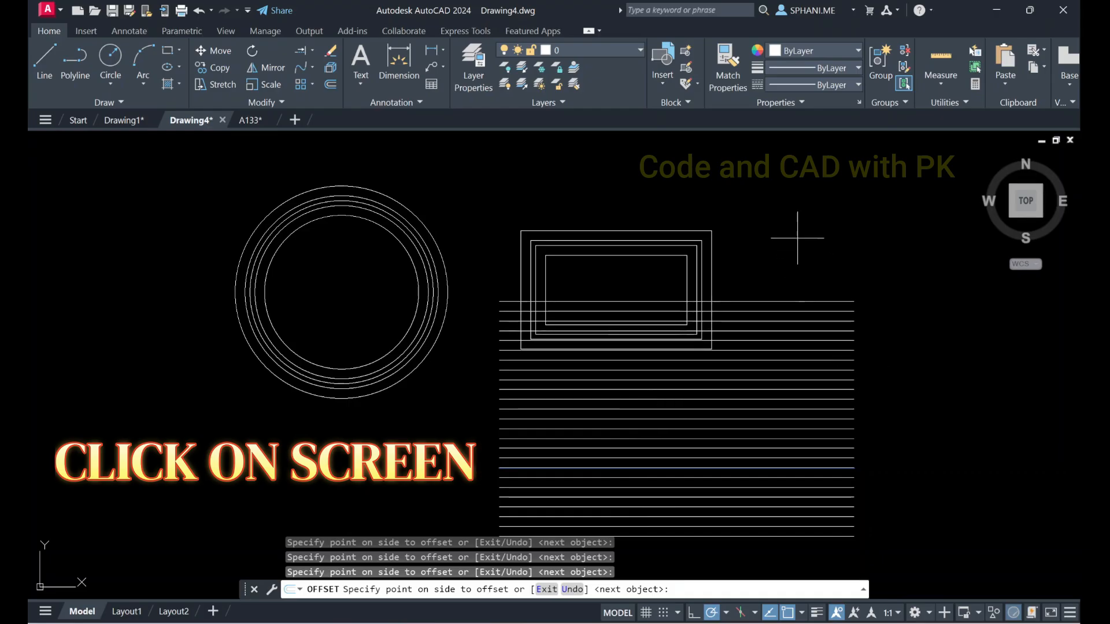
key("Escape")
Select all the stacked horizontal lines with a crossing window and erase them
left_click(885, 289)
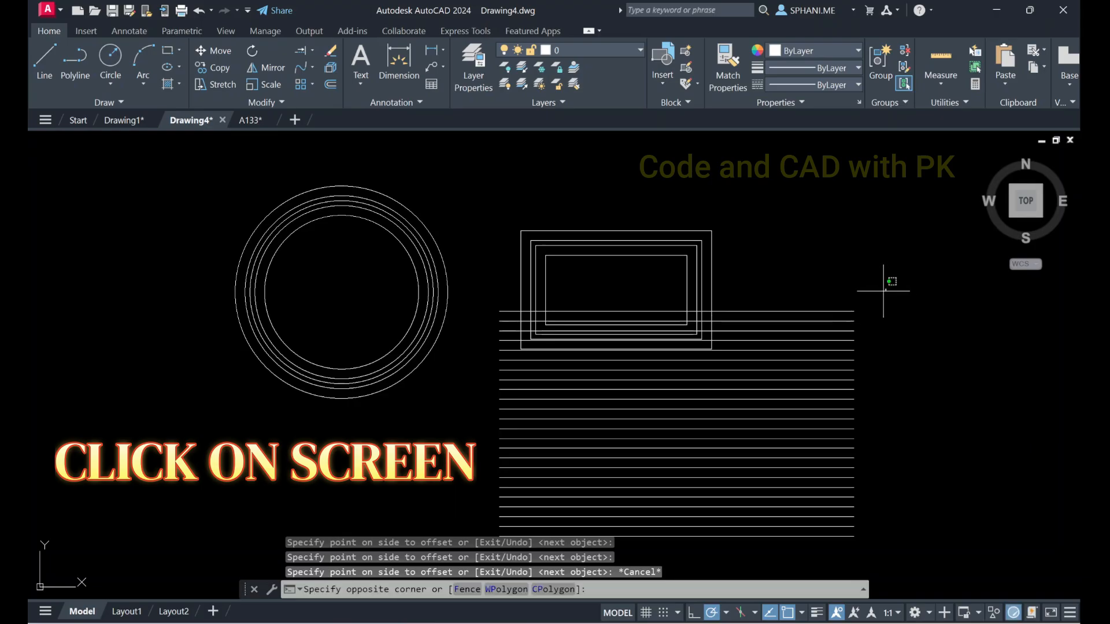
left_click(781, 555)
type("e")
key("Return")
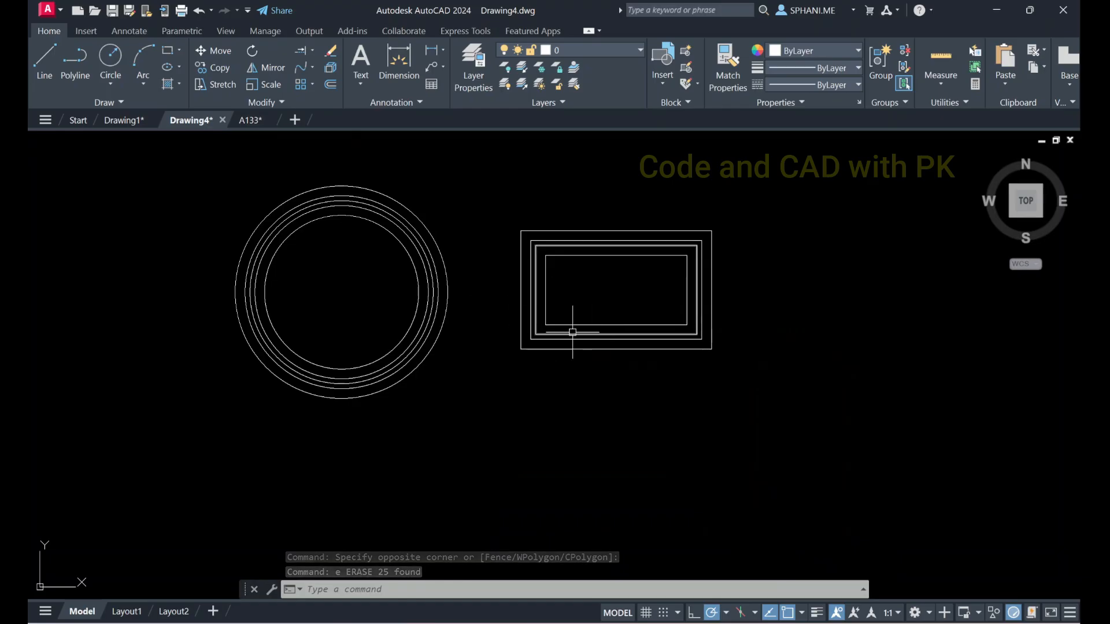
middle_click_drag(366, 287, 399, 348)
scroll(390, 258, "up", 2)
left_click(262, 102)
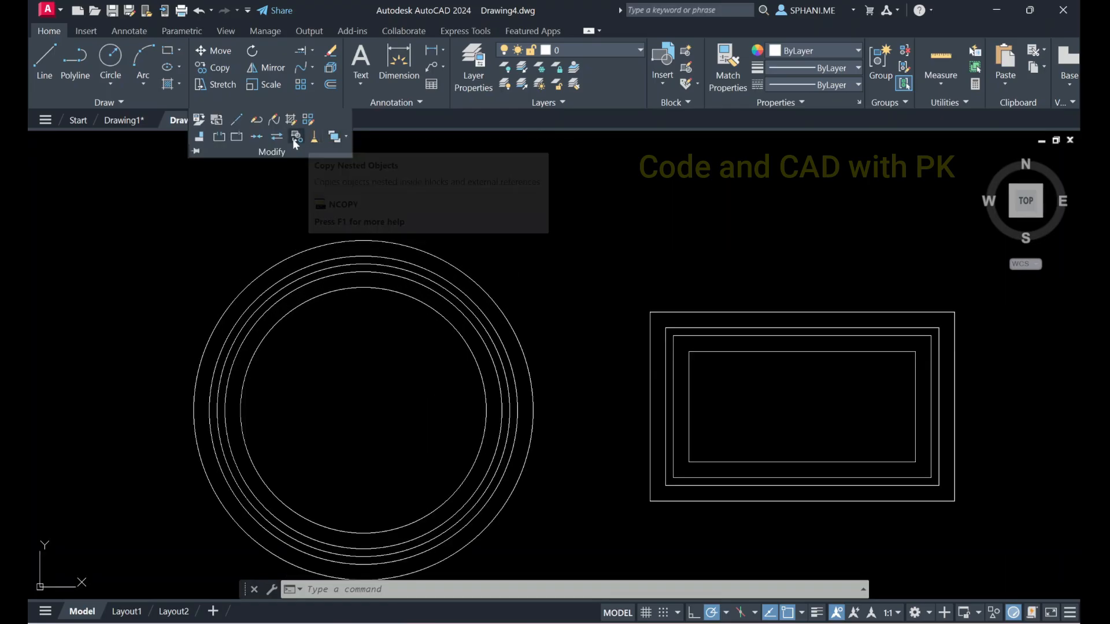
left_click(311, 85)
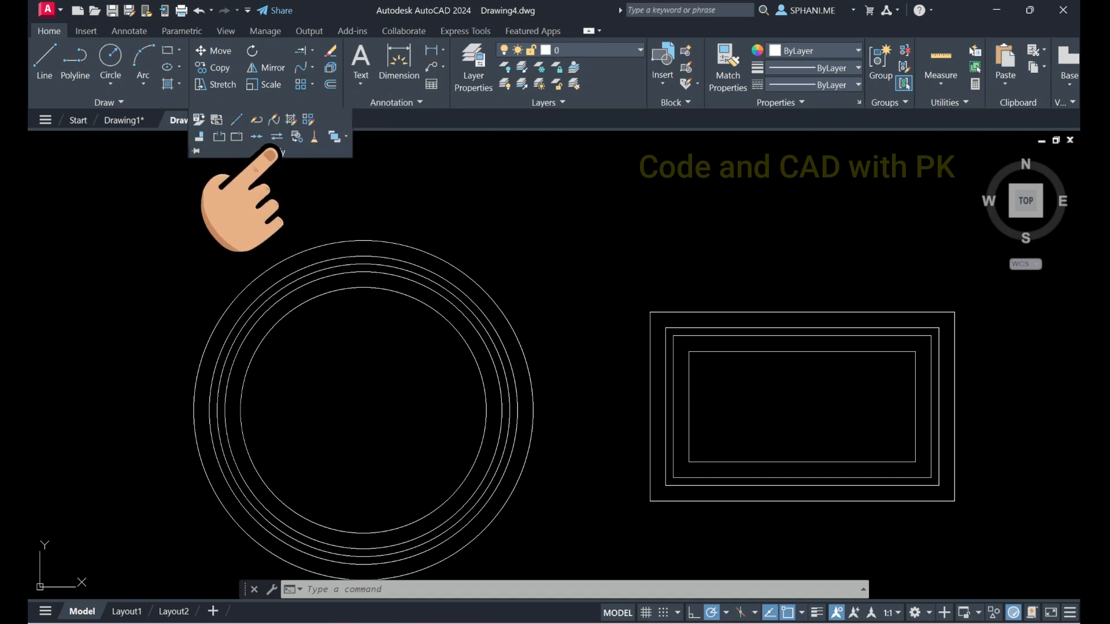
Window-select the two innermost circles and erase them
left_click(179, 199)
left_click(909, 551)
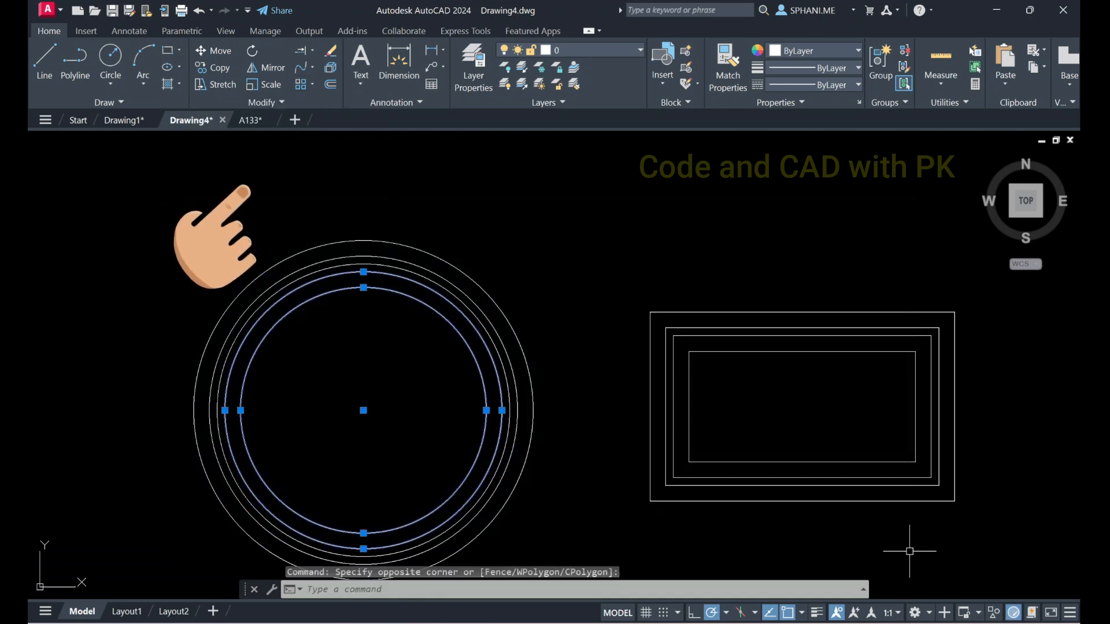
type("e")
key("Return")
Window-select the innermost remaining circle together with all four rectangles and erase them
scroll(734, 446, "down", 3)
left_click(389, 212)
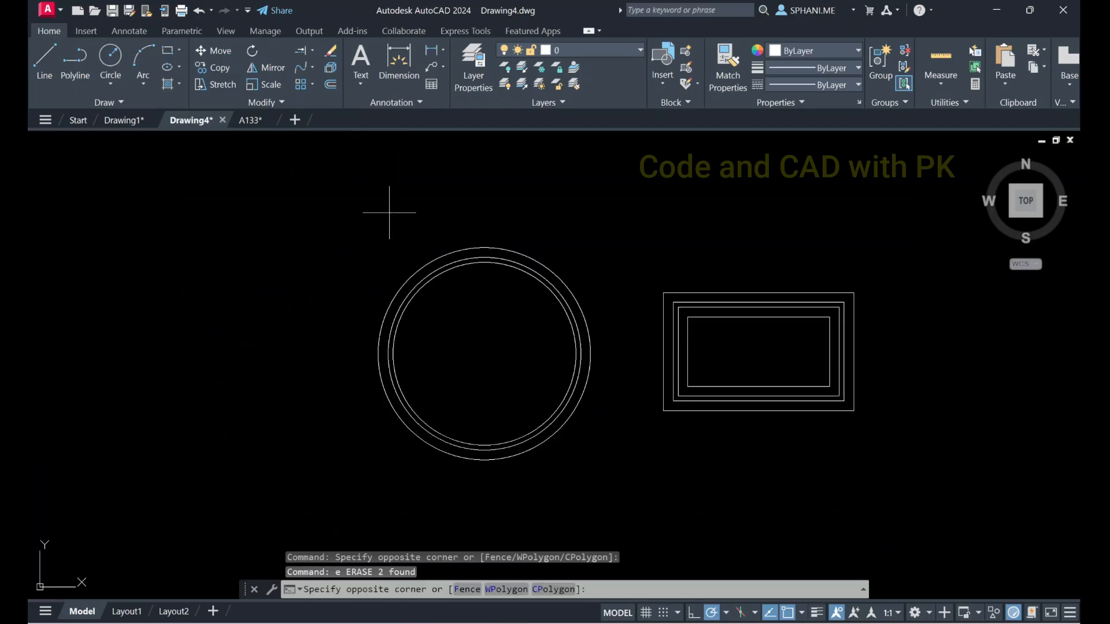
left_click(868, 478)
type("e")
key("Return")
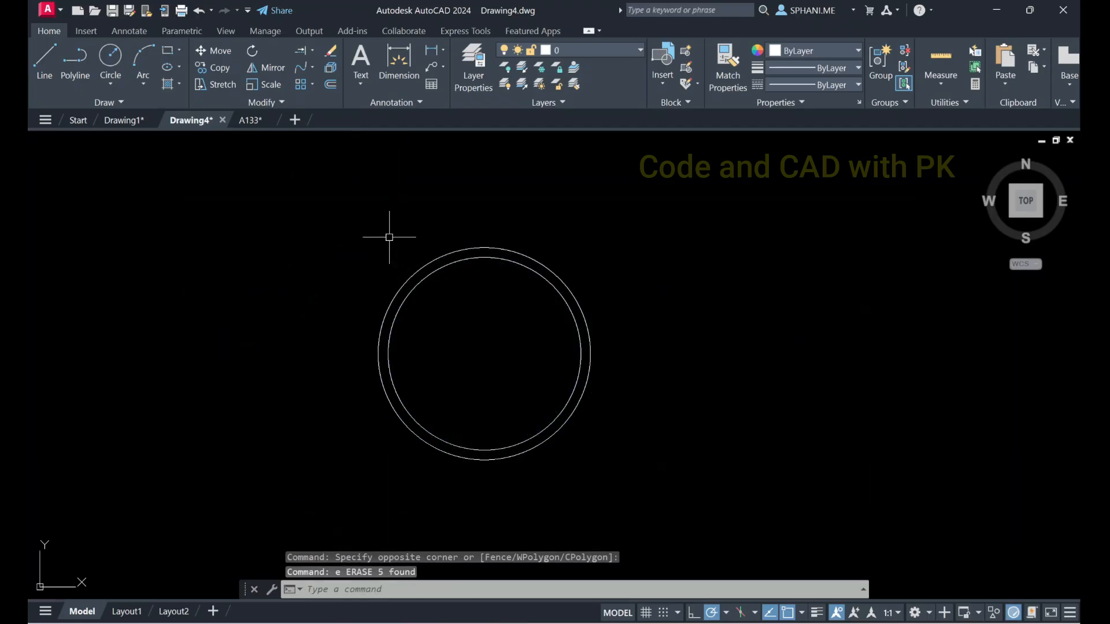
left_click(389, 236)
left_click(665, 509)
type("e")
key("Return")
left_click(638, 493)
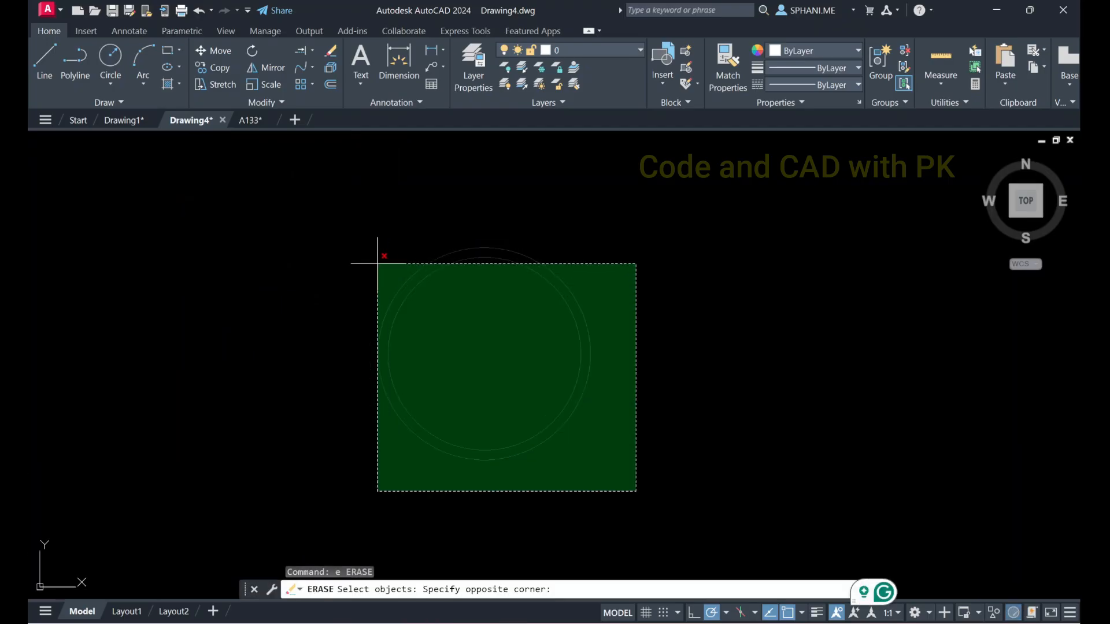
left_click(350, 237)
key("Escape")
key("Escape")
Window-select the two remaining concentric circles and erase them
left_click(330, 241)
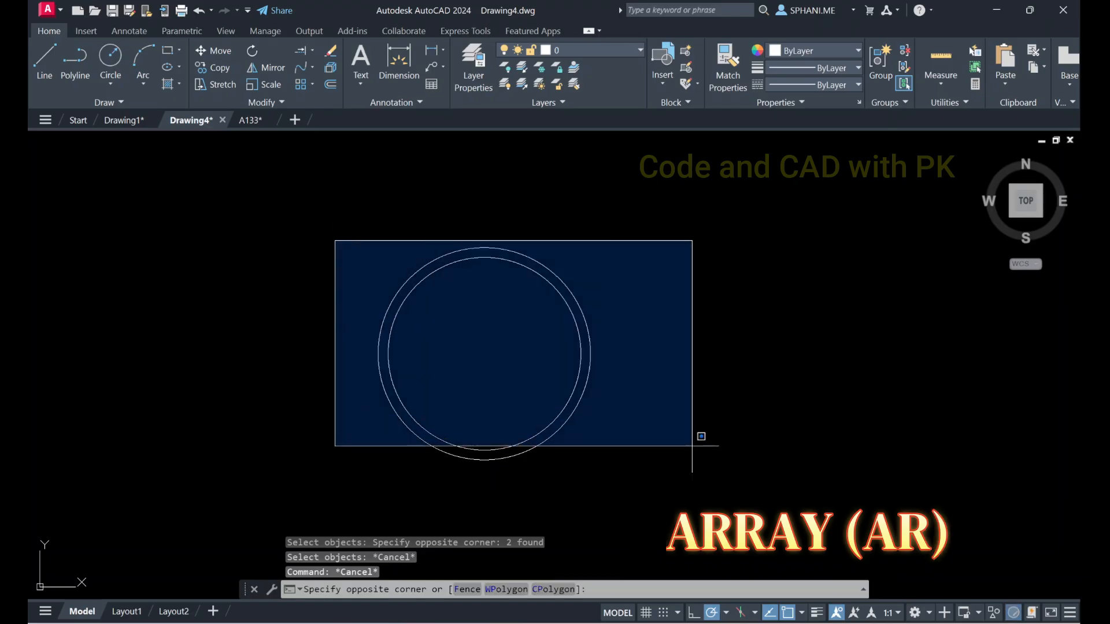
left_click(756, 488)
type("e")
key("Return")
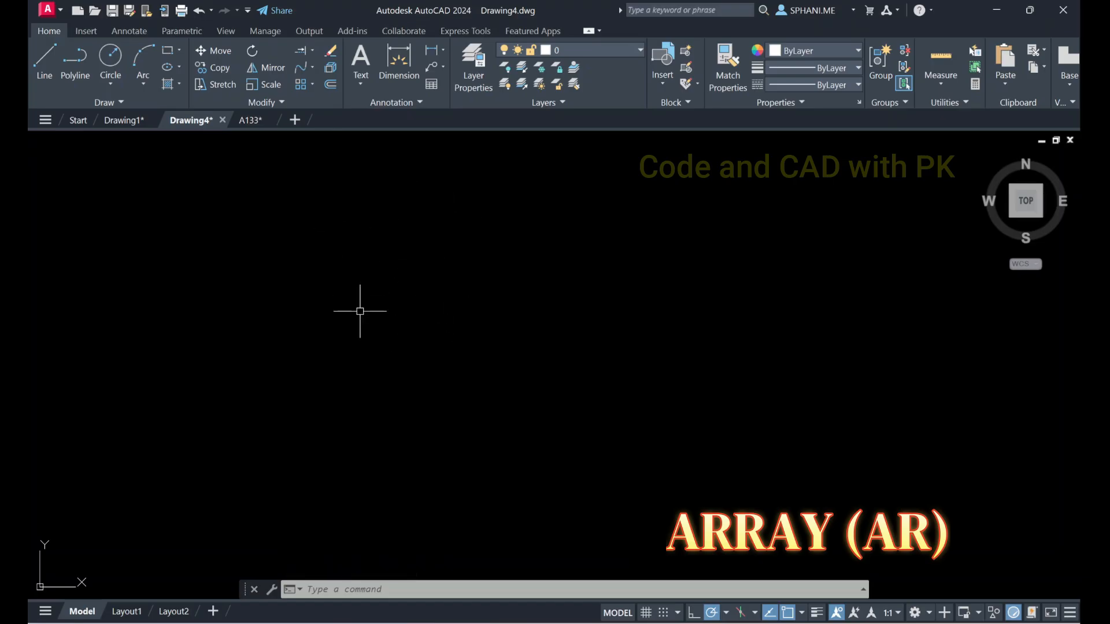
Draw a circle with a diameter of 10 in the empty drawing area
type("c")
key("Return")
left_click(341, 266)
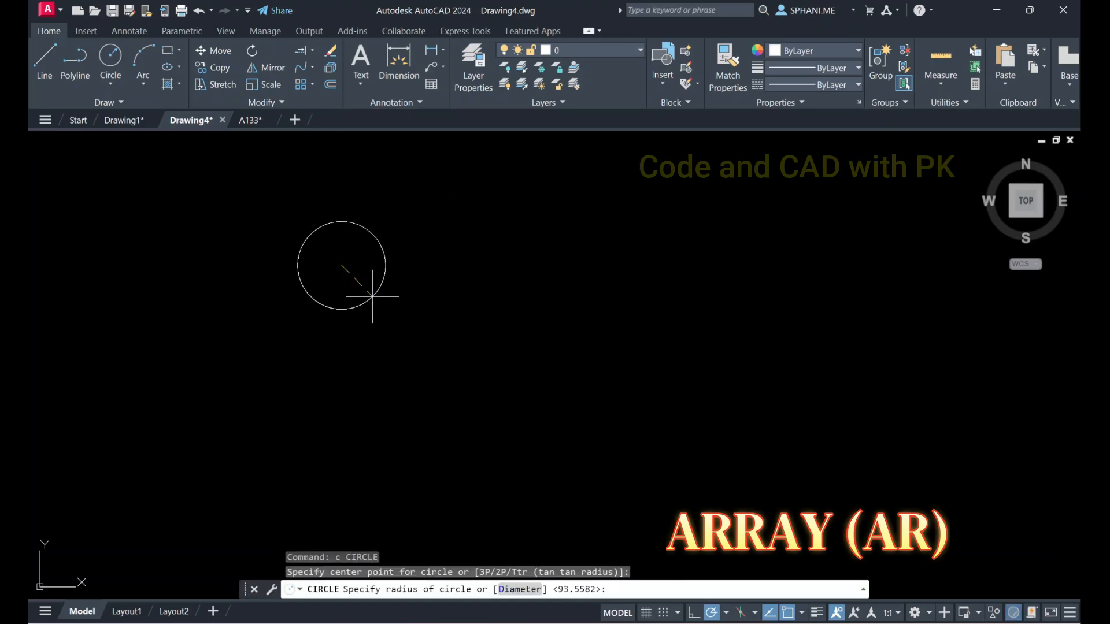
type("d")
key("Return")
type("10")
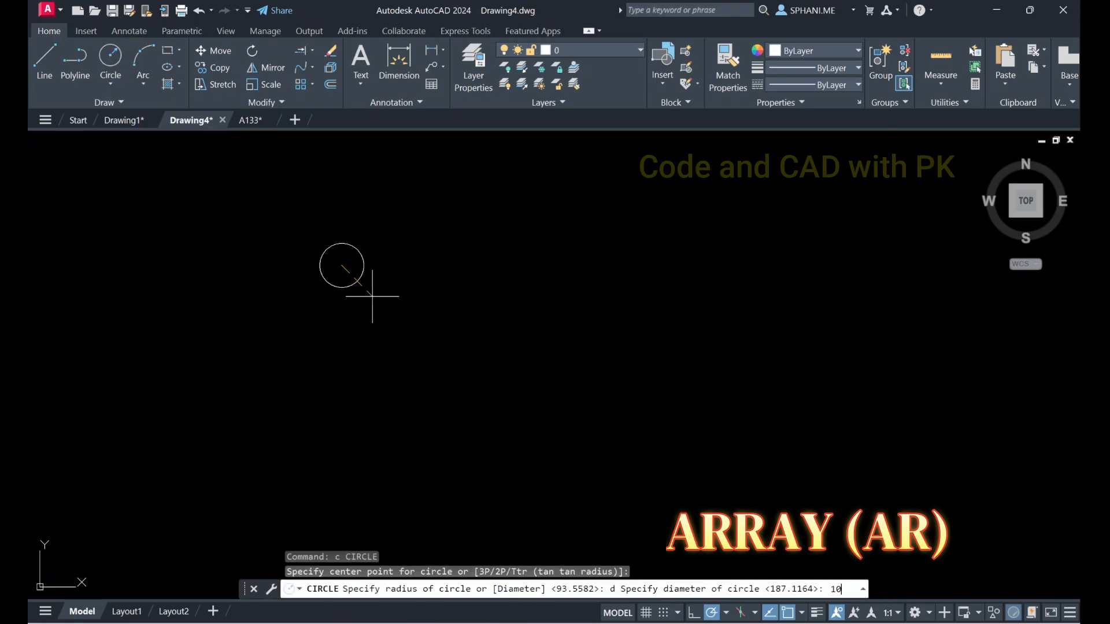
key("Return")
key("Escape")
Start a rectangular array of the 10-diameter circle
type("z")
key("Return")
type("e")
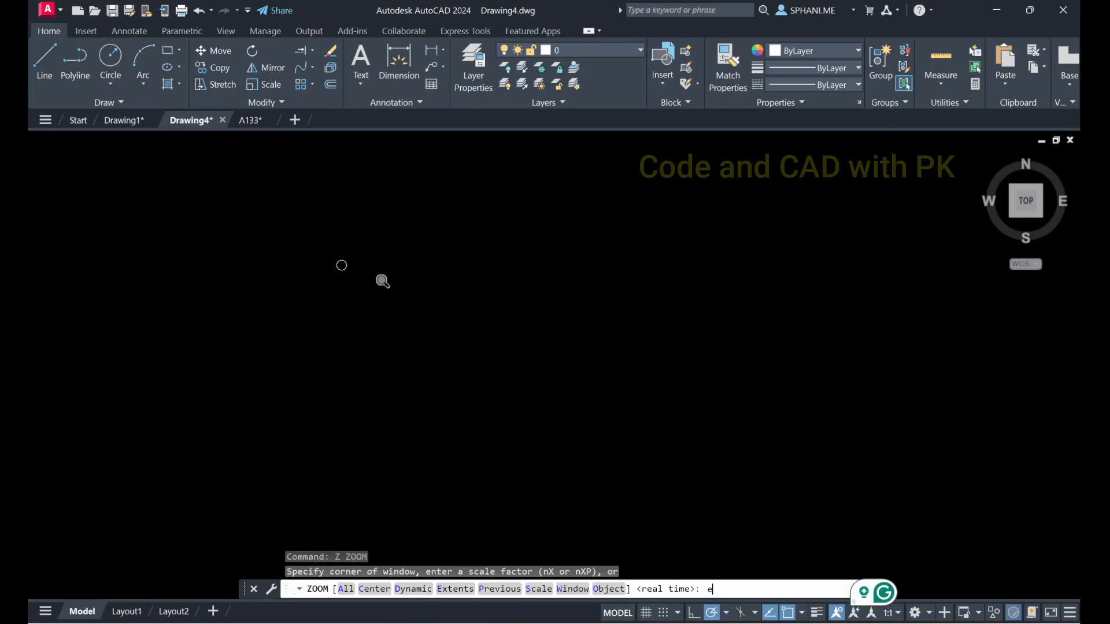
key("Return")
scroll(573, 339, "down", 2)
middle_click_drag(595, 346, 304, 272)
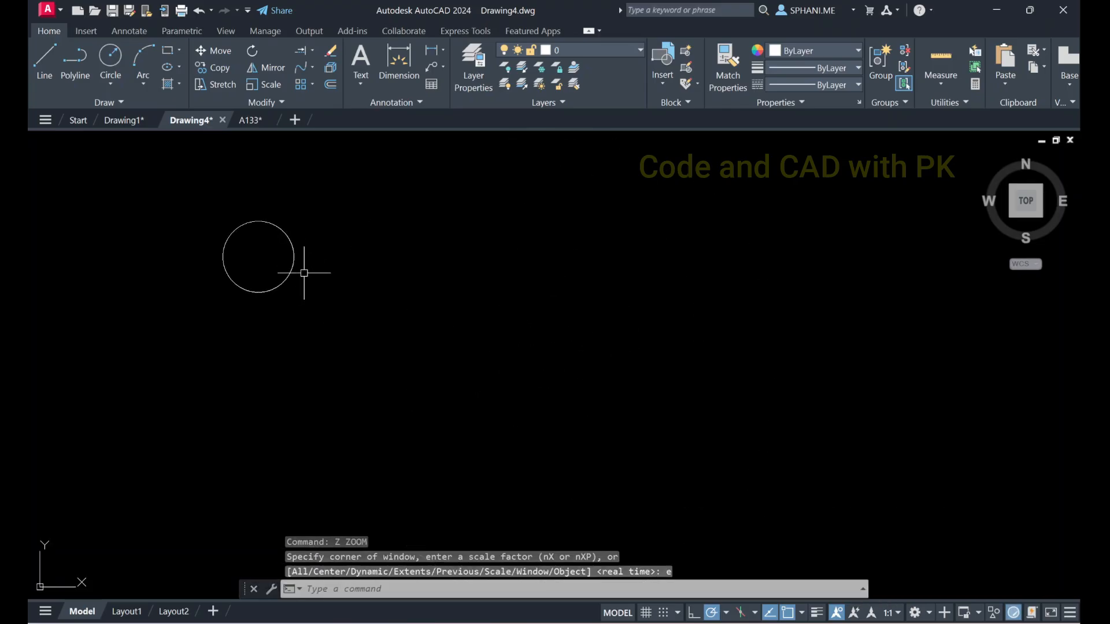
middle_click_drag(270, 226, 289, 396)
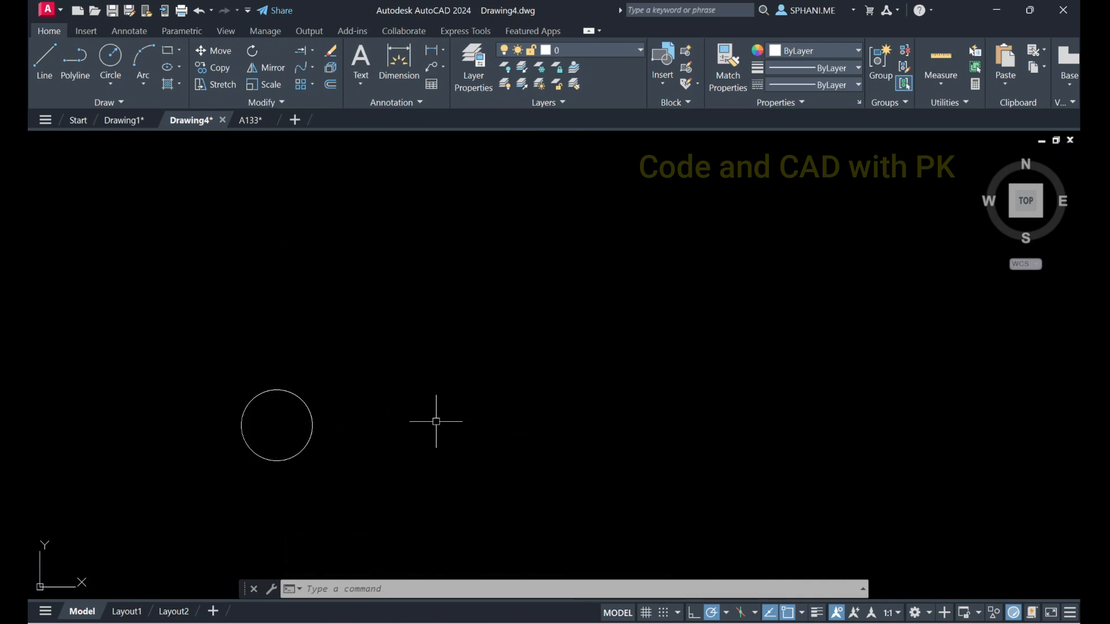
left_click(312, 87)
left_click(320, 108)
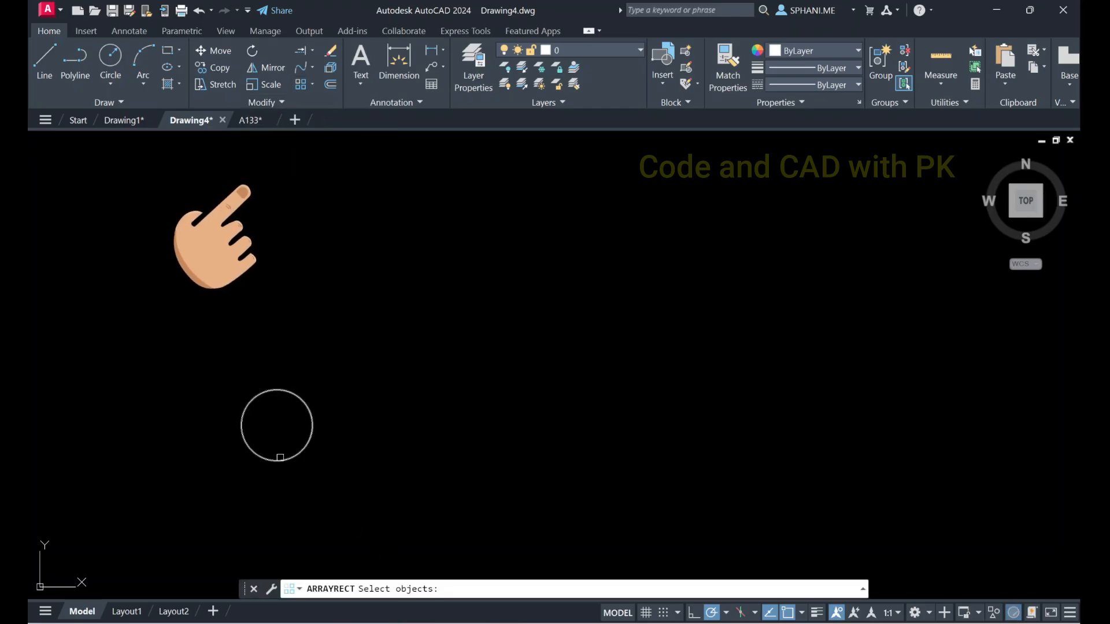
left_click(280, 460)
key("Return")
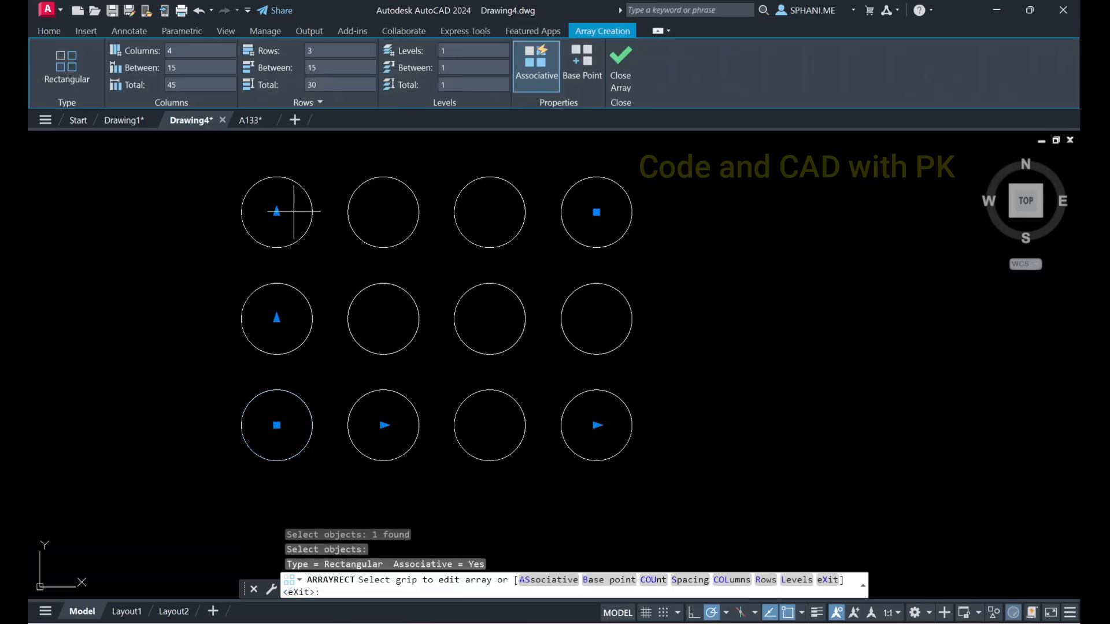
Set the rectangular array to 6 columns and 6 rows
left_click(175, 51)
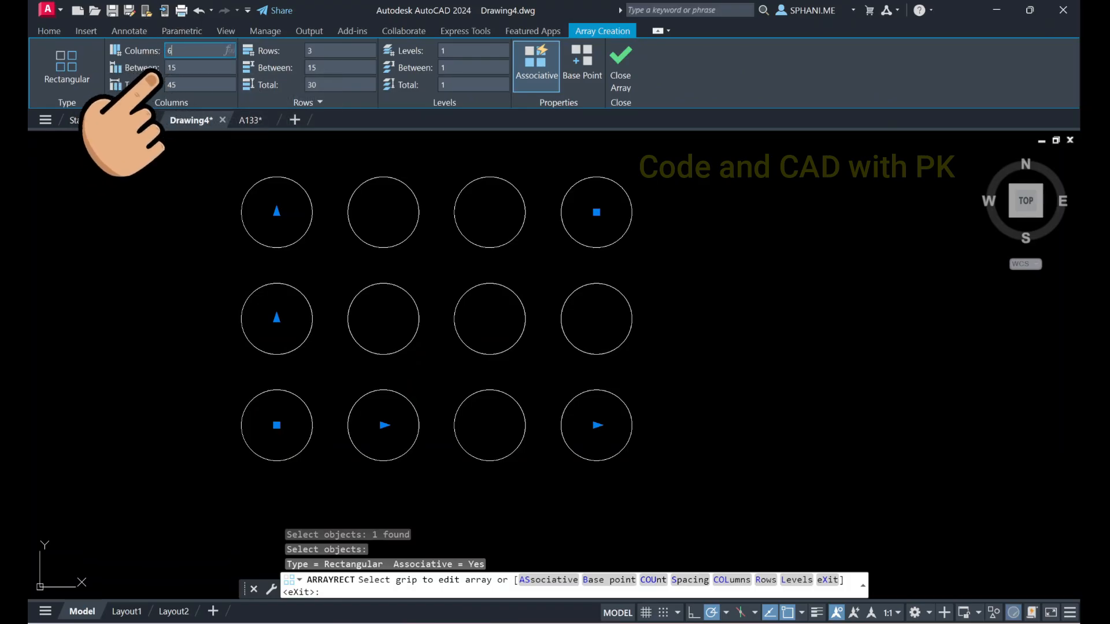
type("6")
key("Return")
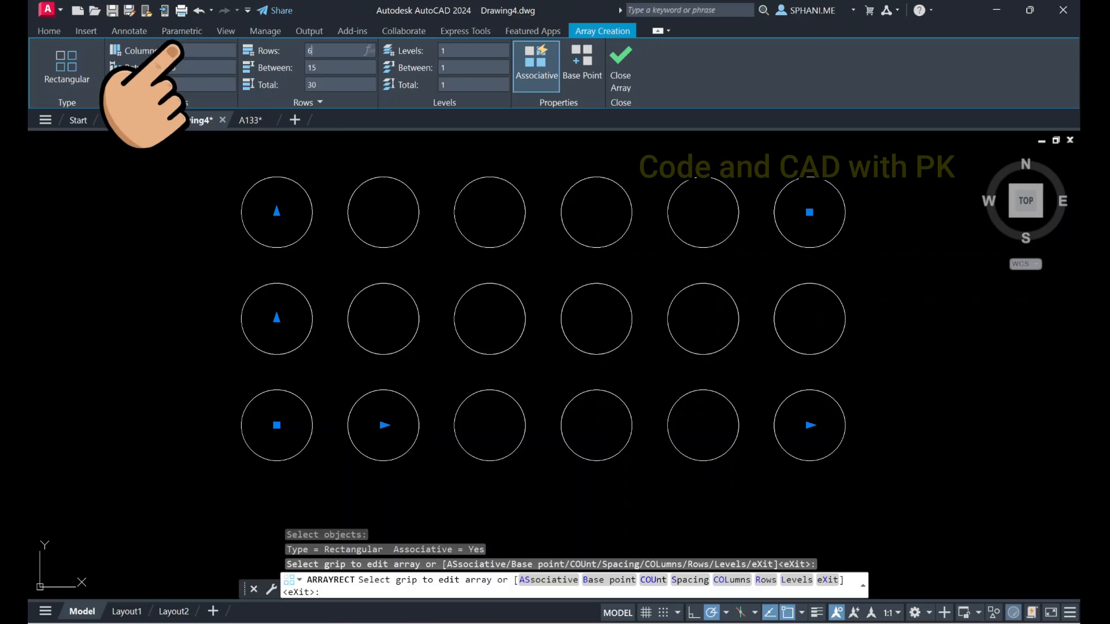
type("6")
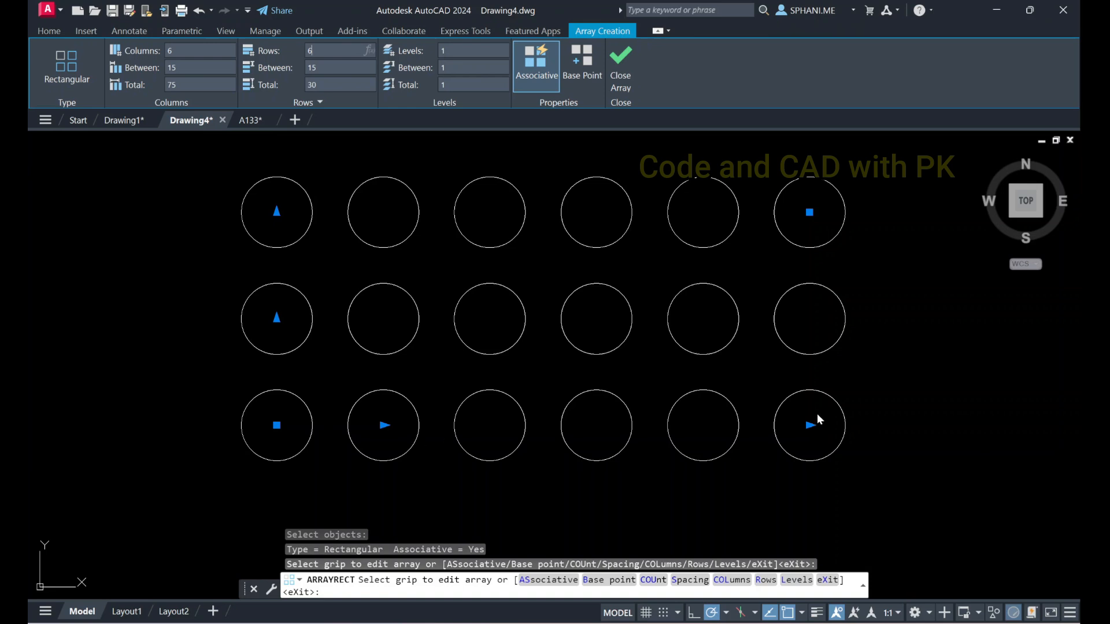
middle_click_drag(829, 279, 818, 367)
scroll(565, 248, "down", 2)
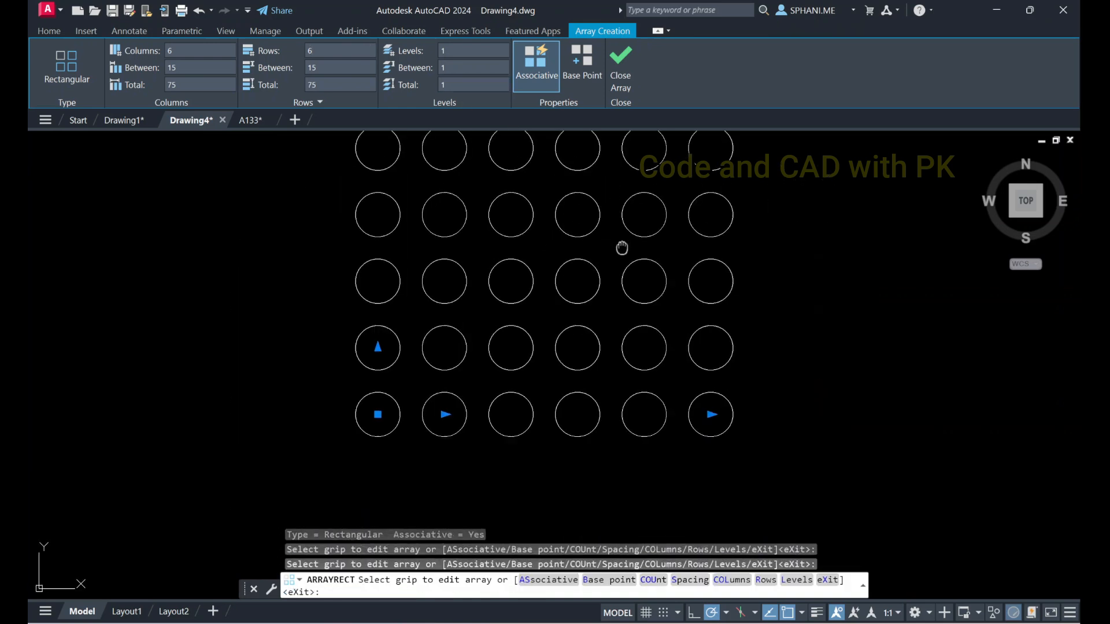
middle_click_drag(622, 247, 609, 342)
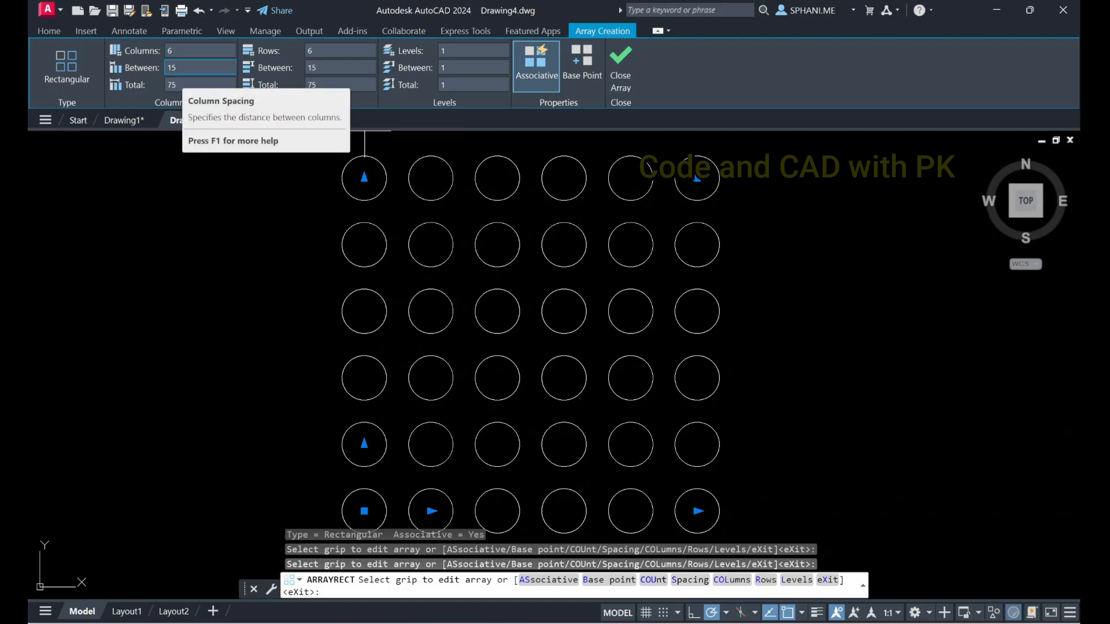
Try a column spacing of 20 for the array and settle on a spacing of 30
left_click(183, 68)
type("2")
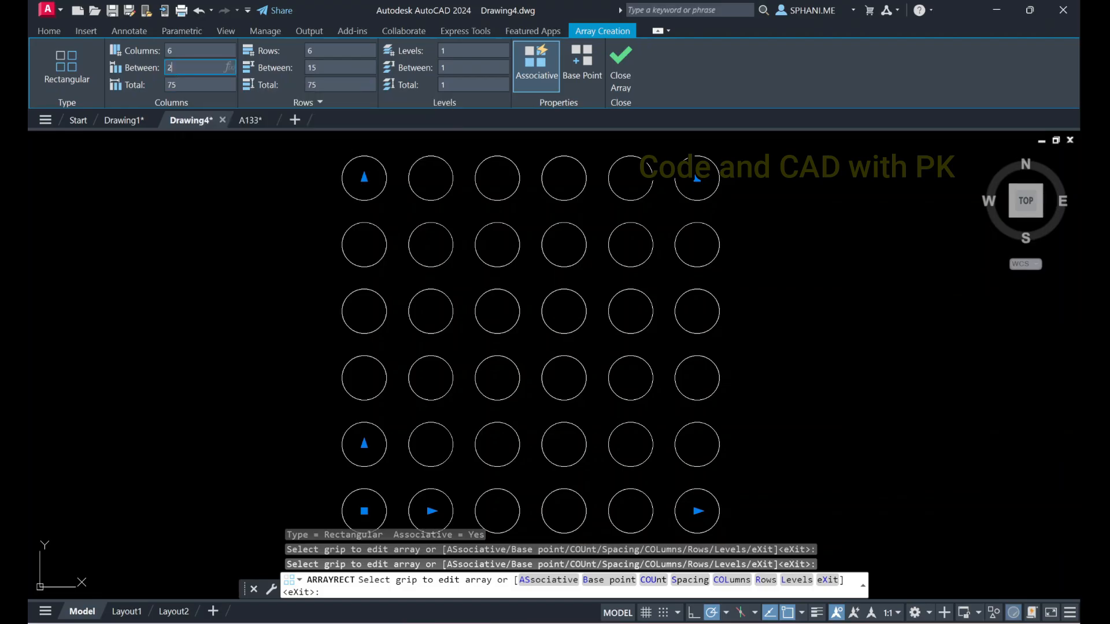
type("0")
key("Return")
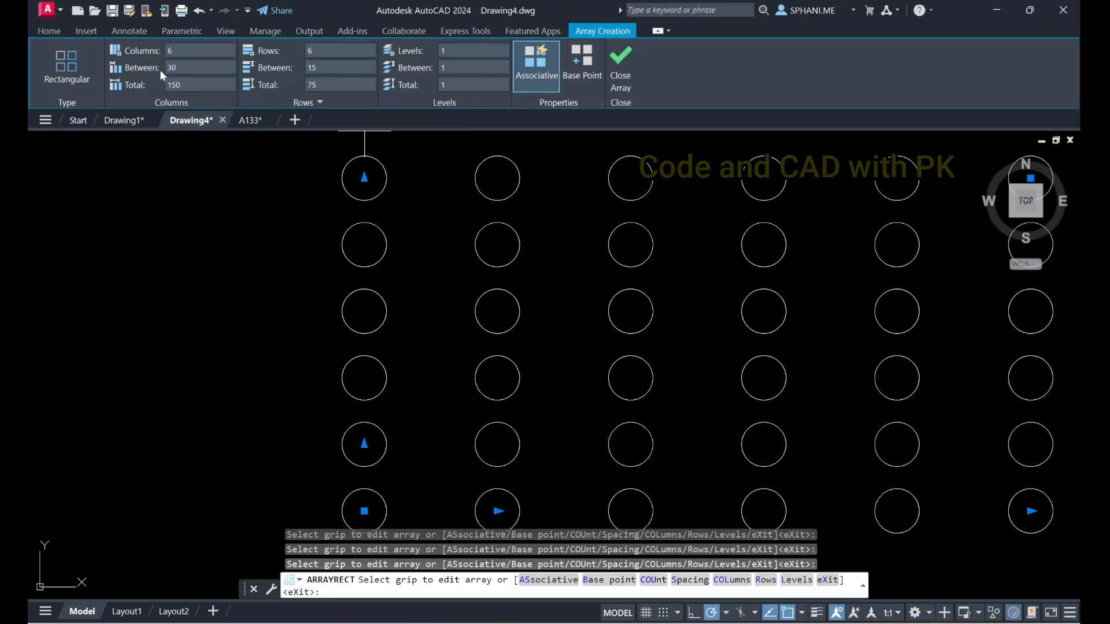
type("30")
key("Return")
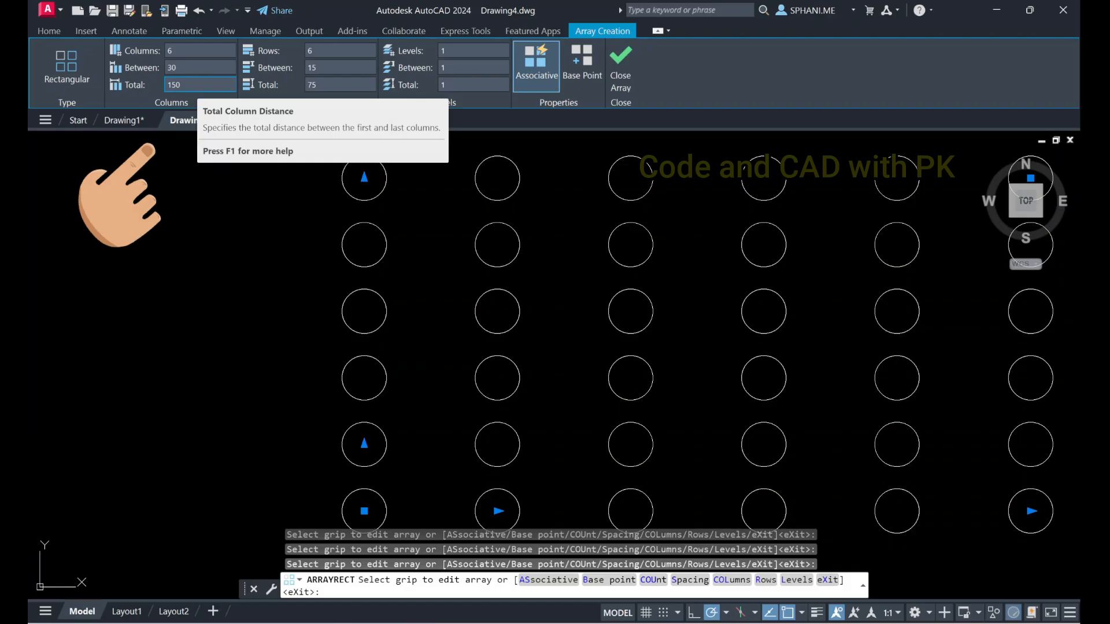
Set the array to 10 columns and 10 rows and finish the Array command
left_click(199, 84)
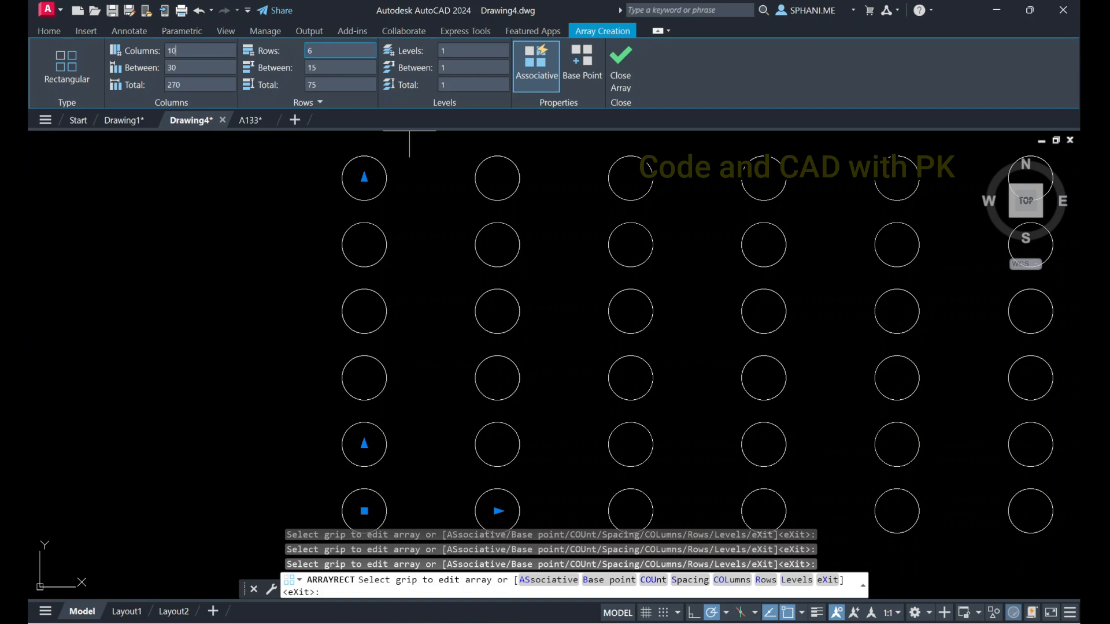
left_click(307, 51)
key("Return")
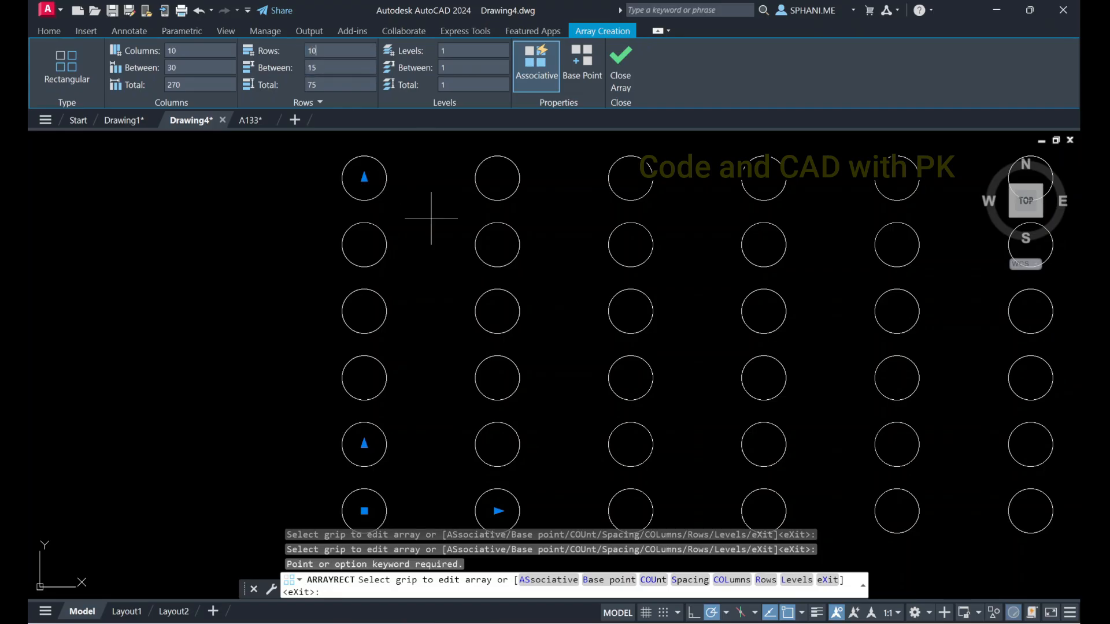
scroll(431, 219, "down", 6)
middle_click_drag(529, 229, 505, 341)
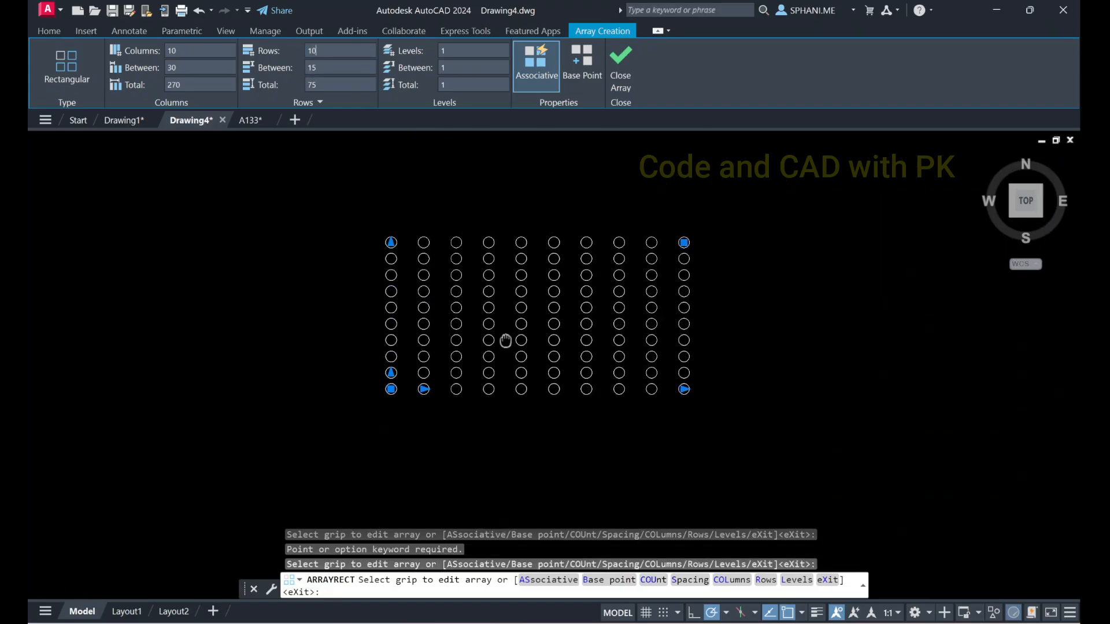
key("Return")
scroll(609, 296, "up", 2)
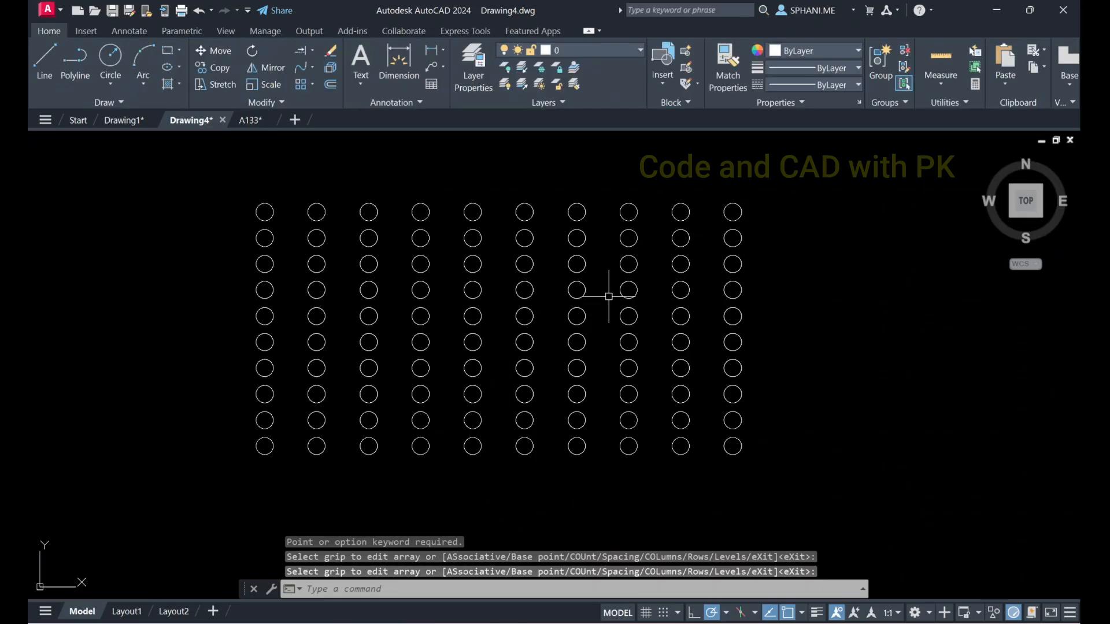
Select the finished rectangular array of circles
left_click(585, 286)
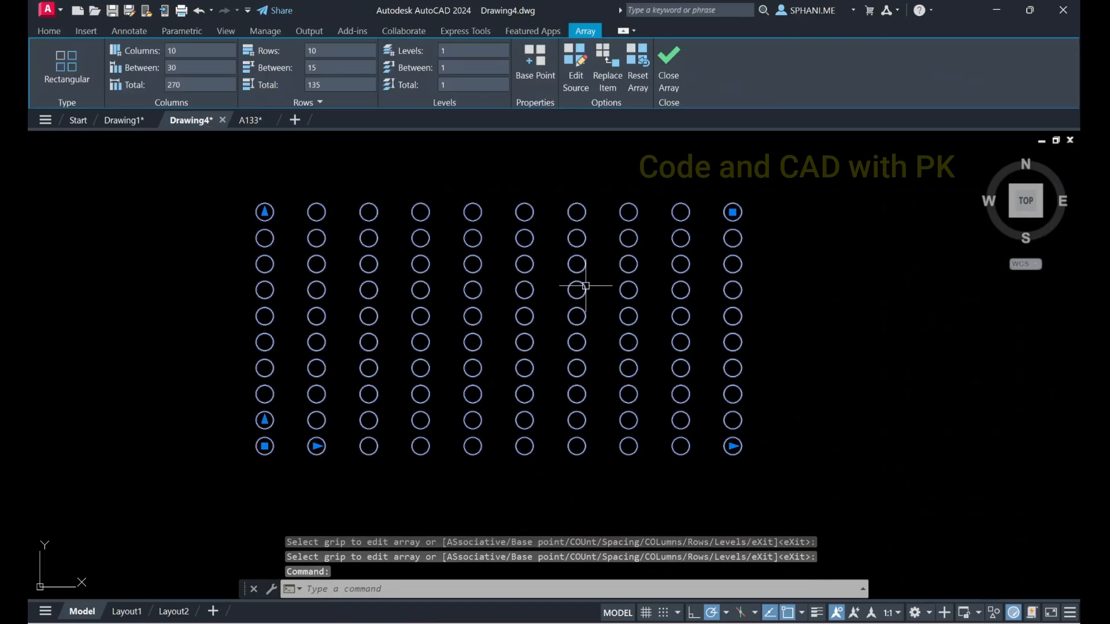
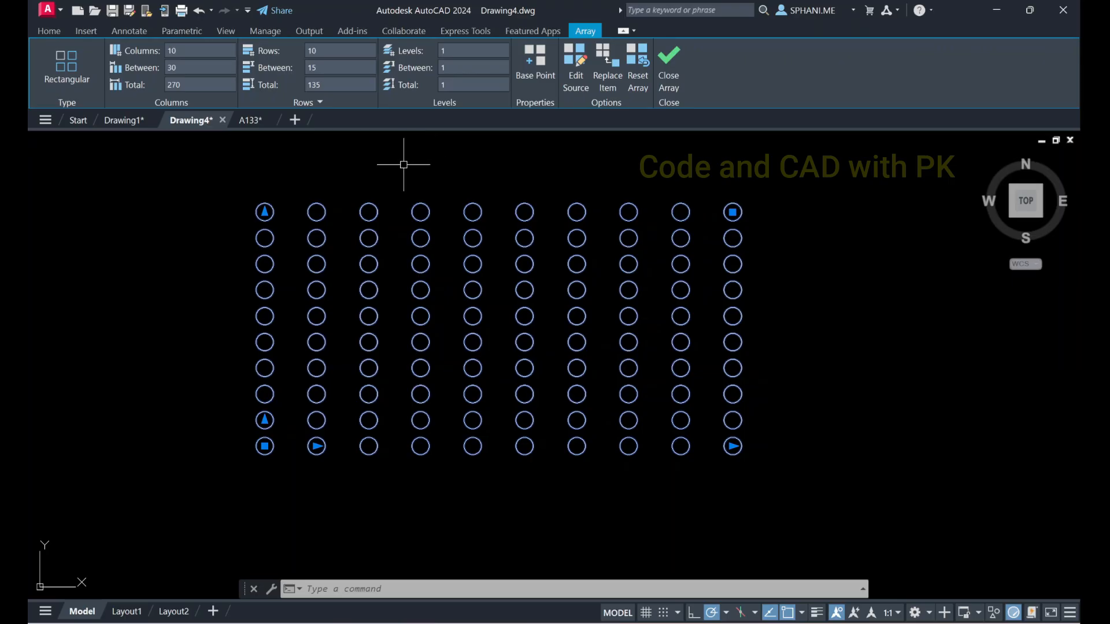
Erase the rectangular array of circles from the drawing
key("Escape")
scroll(498, 286, "down", 2)
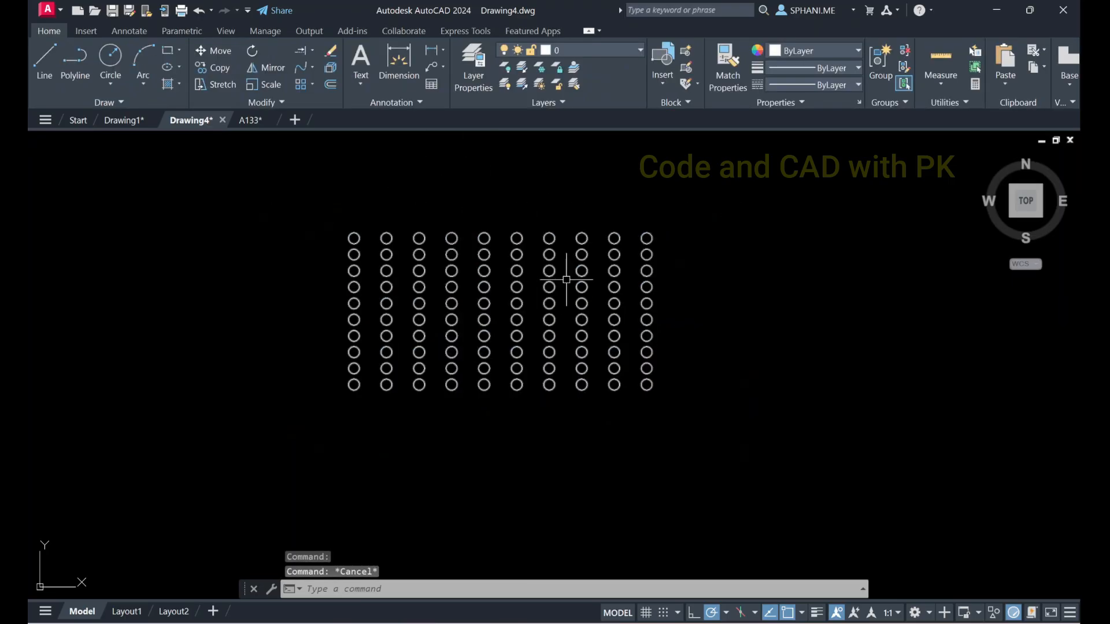
left_click(282, 205)
left_click(766, 427)
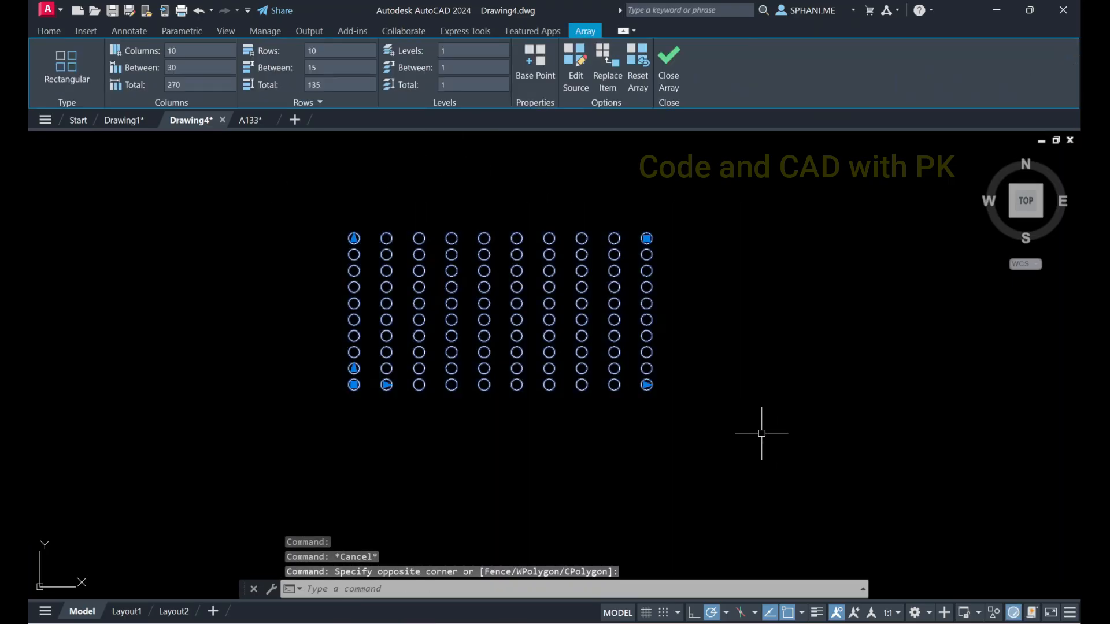
type("e")
key("Return")
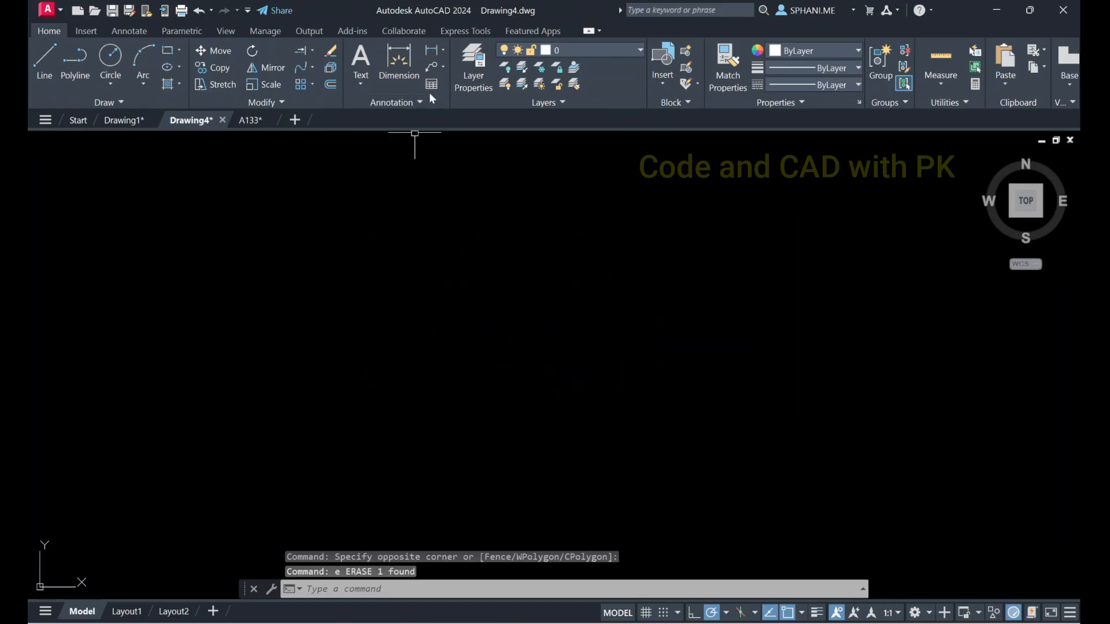
Draw a large circle with a radius of about 150.5 in the empty drawing area
type("c")
key("Return")
left_click(517, 296)
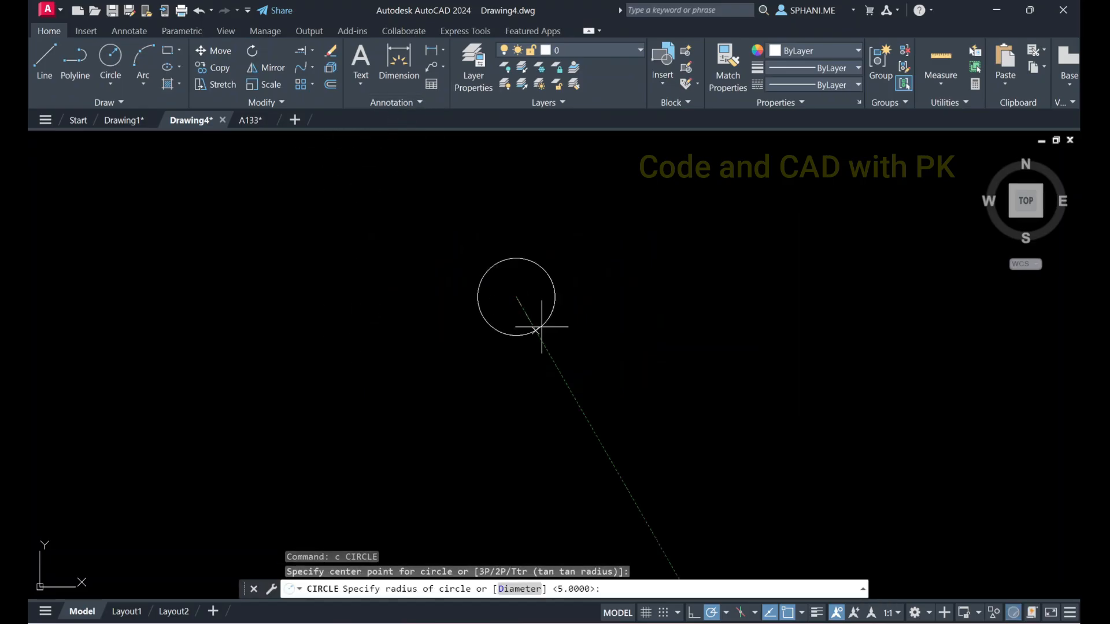
left_click(641, 398)
key("Escape")
type("z")
key("Return")
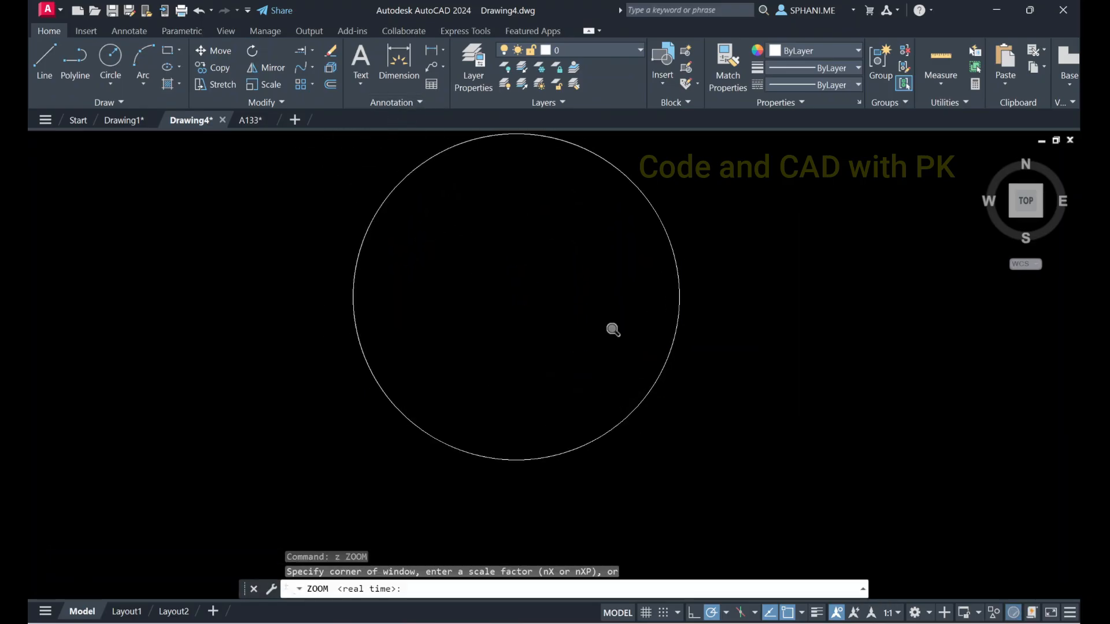
type("e")
key("Return")
Draw a horizontal line from the circle's centre to its right-hand quadrant
type("l")
key("Return")
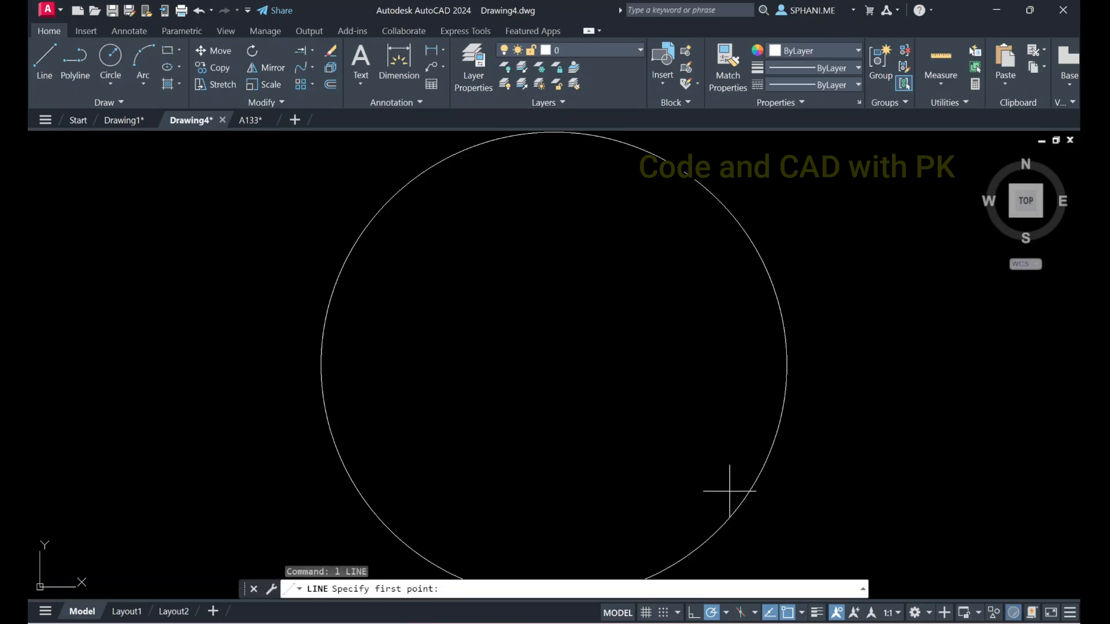
left_click(554, 365)
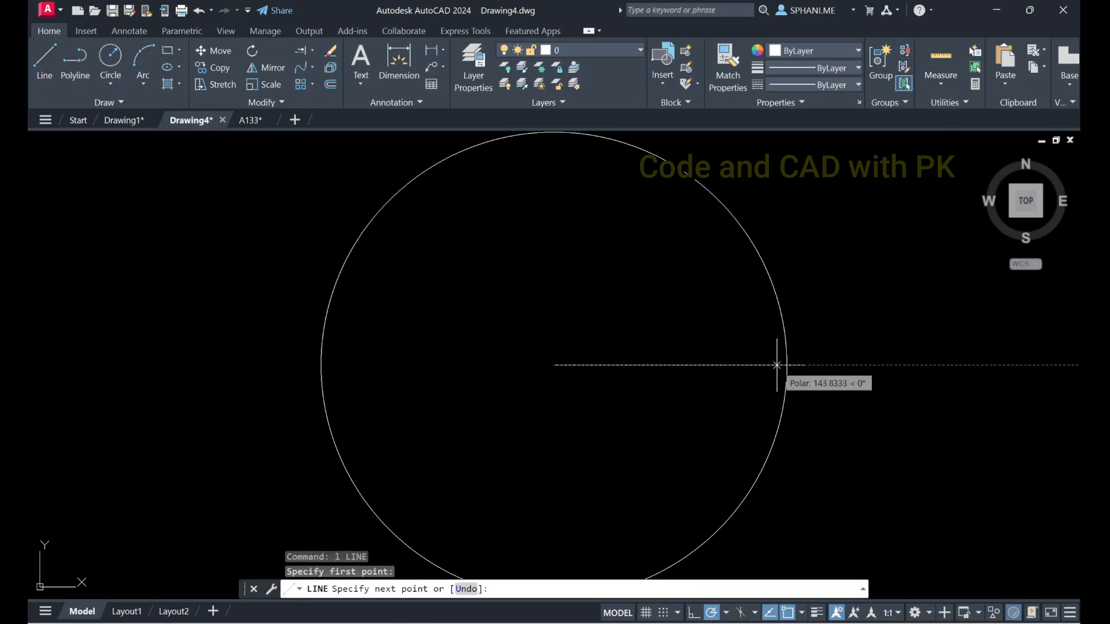
left_click(786, 365)
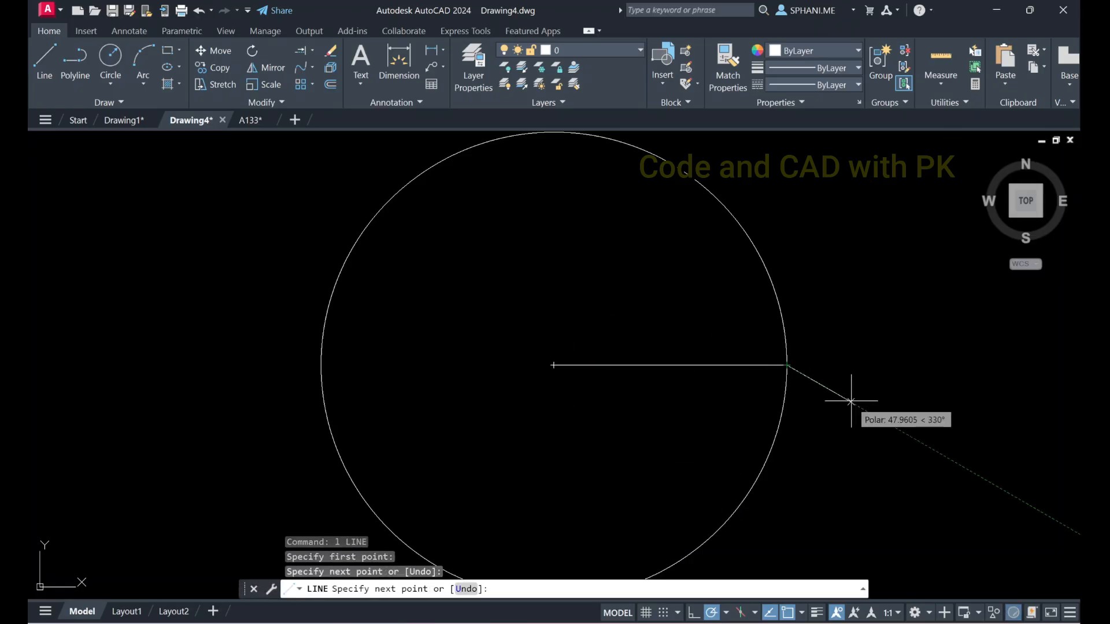
key("Escape")
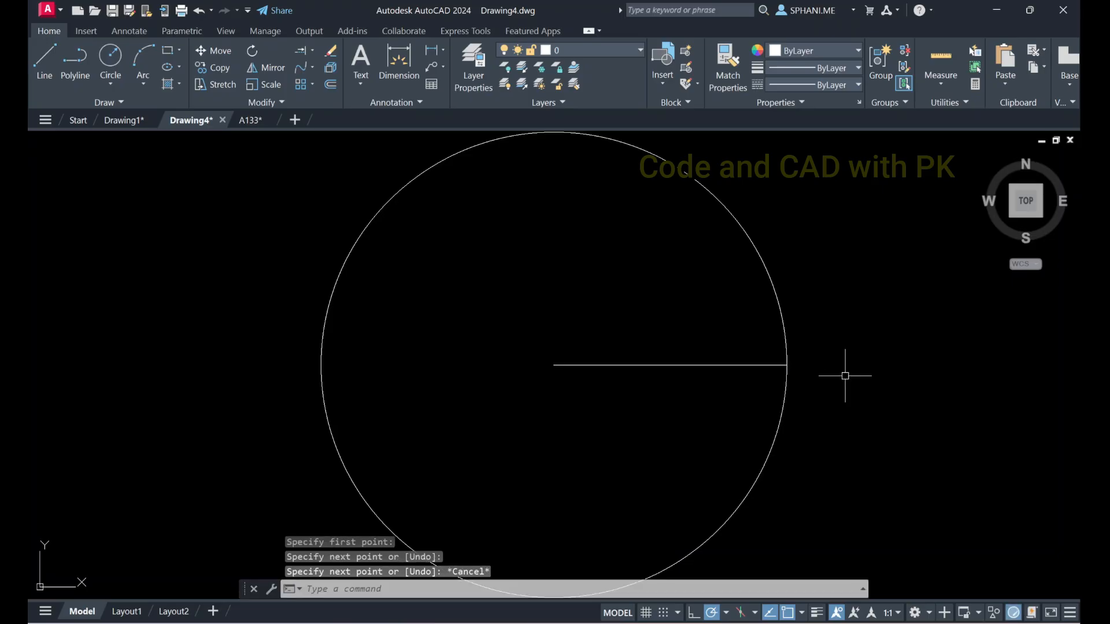
Draw a small circle centred on the outer end of the radius line
scroll(779, 374, "down", 2)
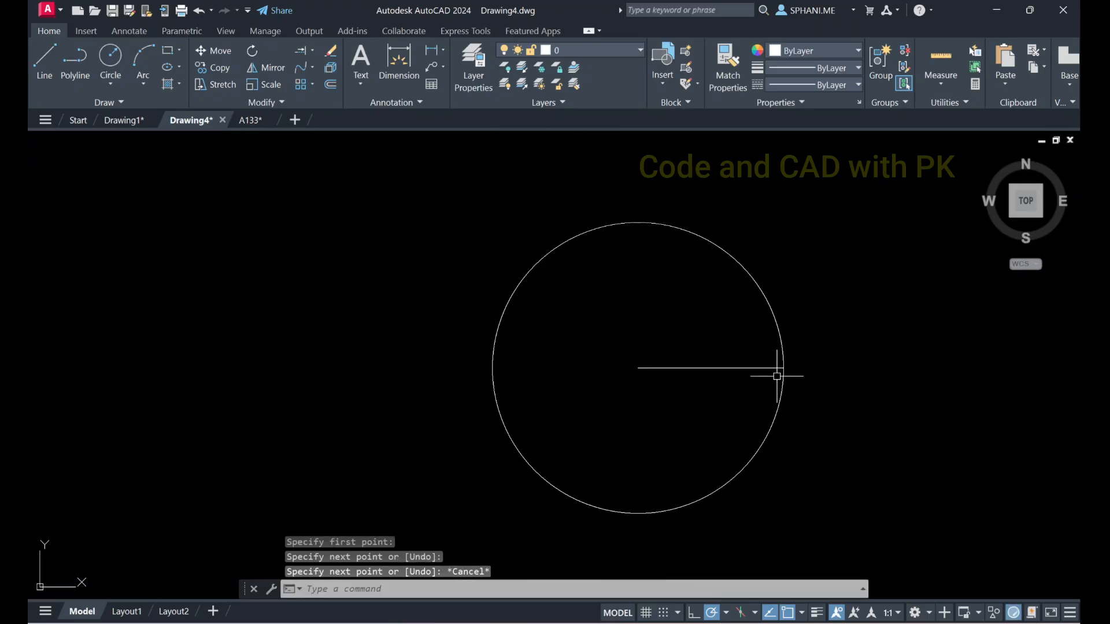
middle_click_drag(778, 376, 706, 372)
type("c")
key("Return")
left_click(568, 367)
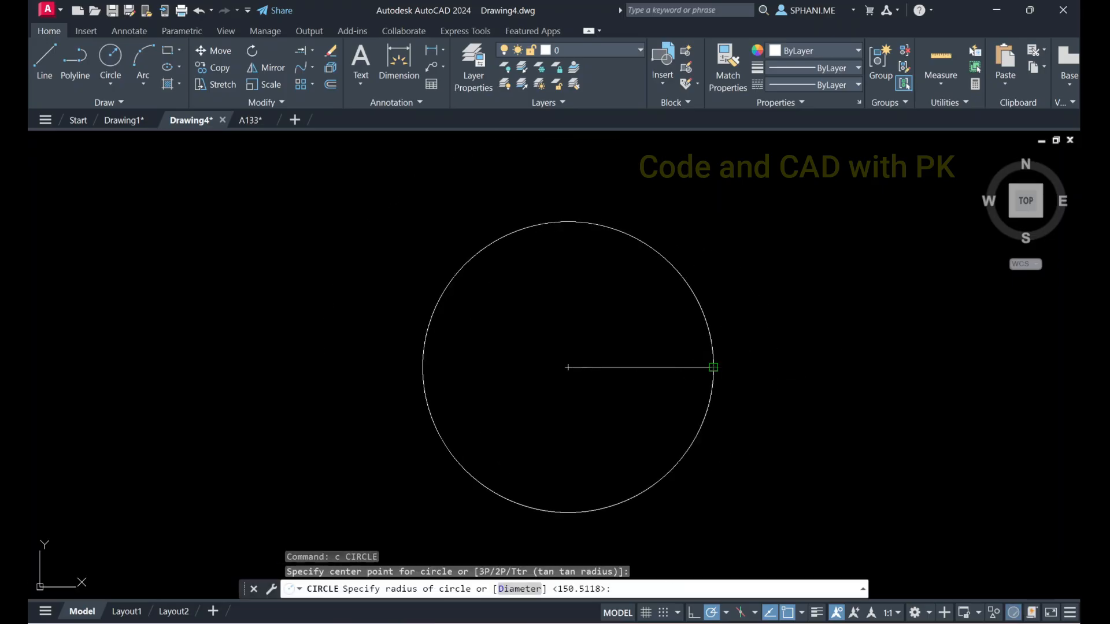
key("Escape")
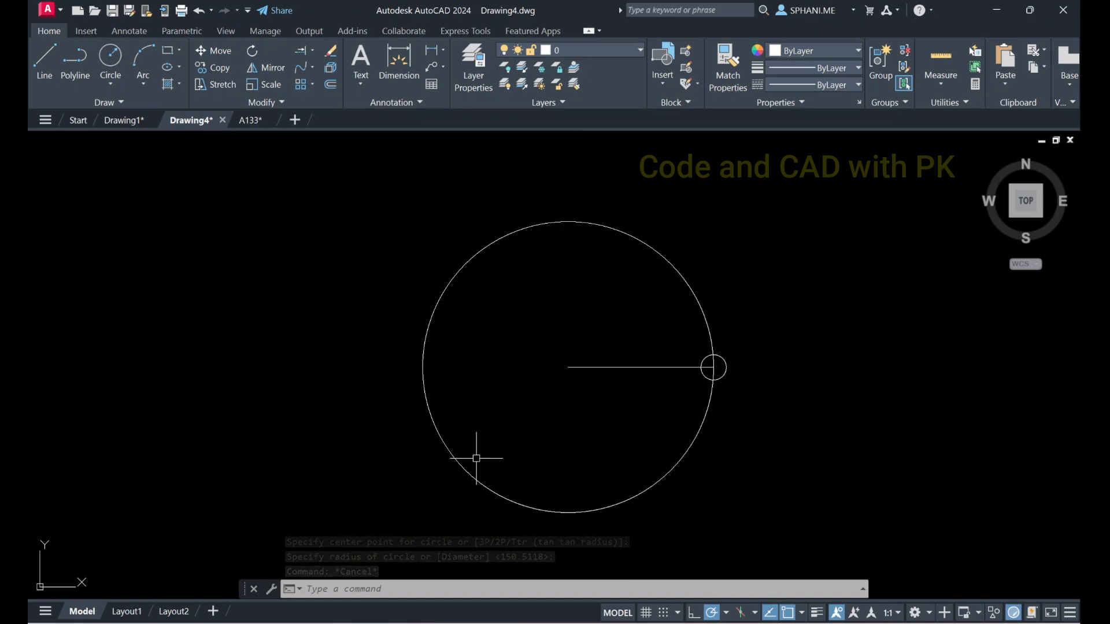
Create a polar array of the radius line and small circle around the large circle's centre
left_click(311, 84)
left_click(314, 164)
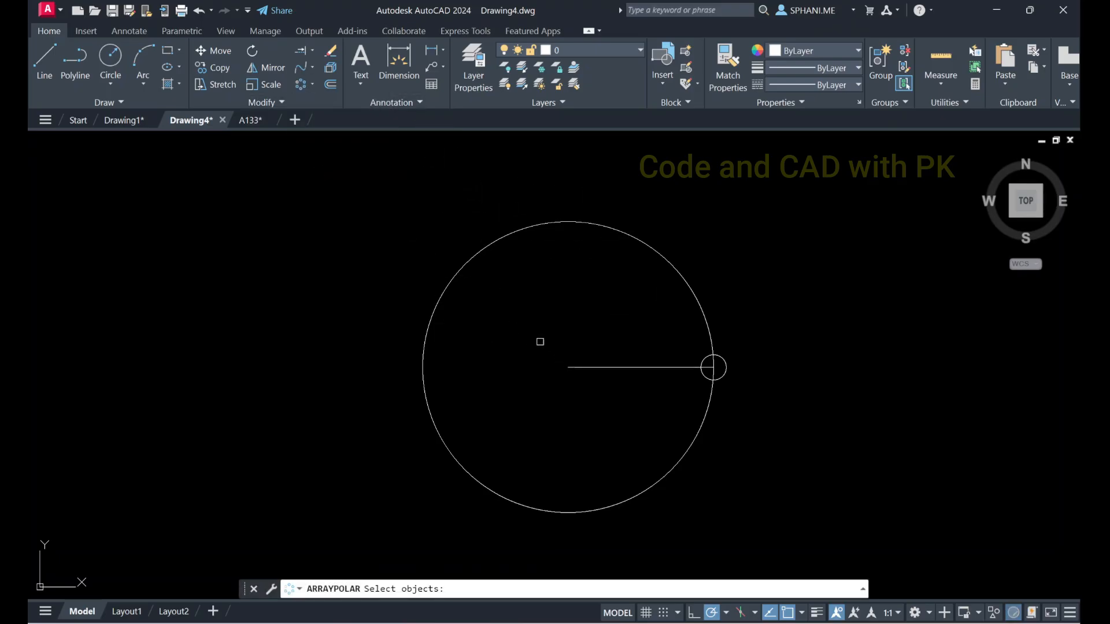
left_click(523, 353)
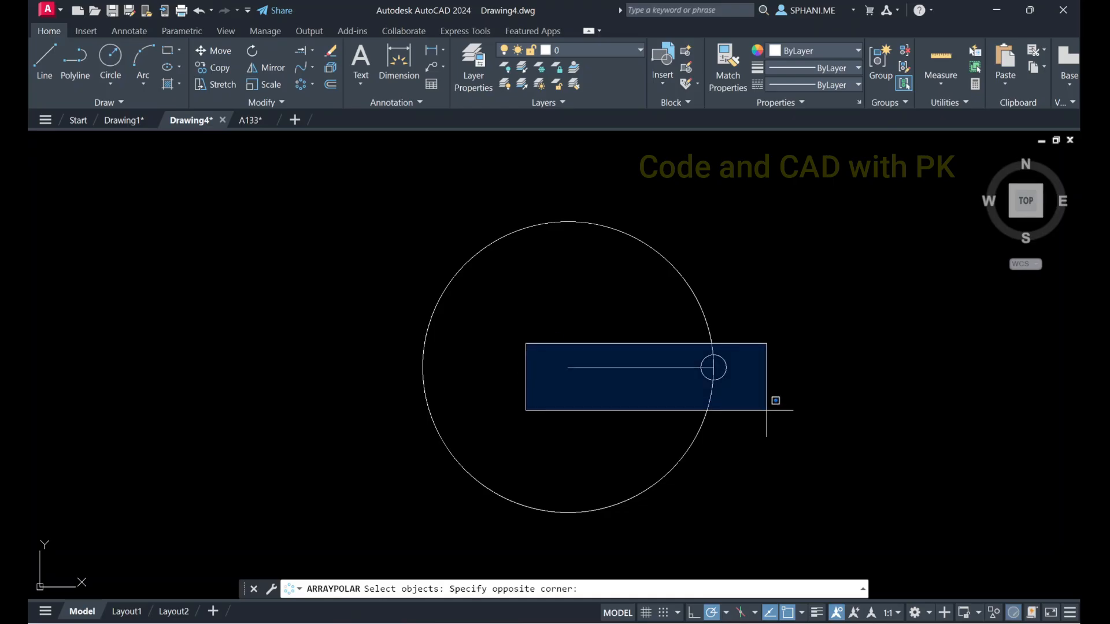
left_click(776, 403)
key("Return")
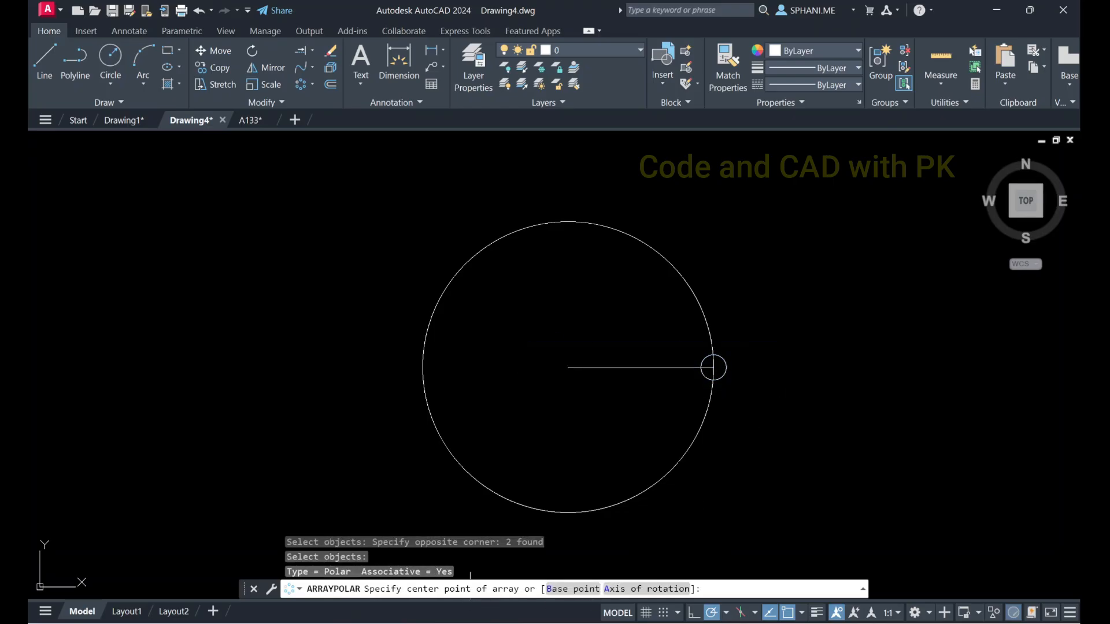
left_click(568, 367)
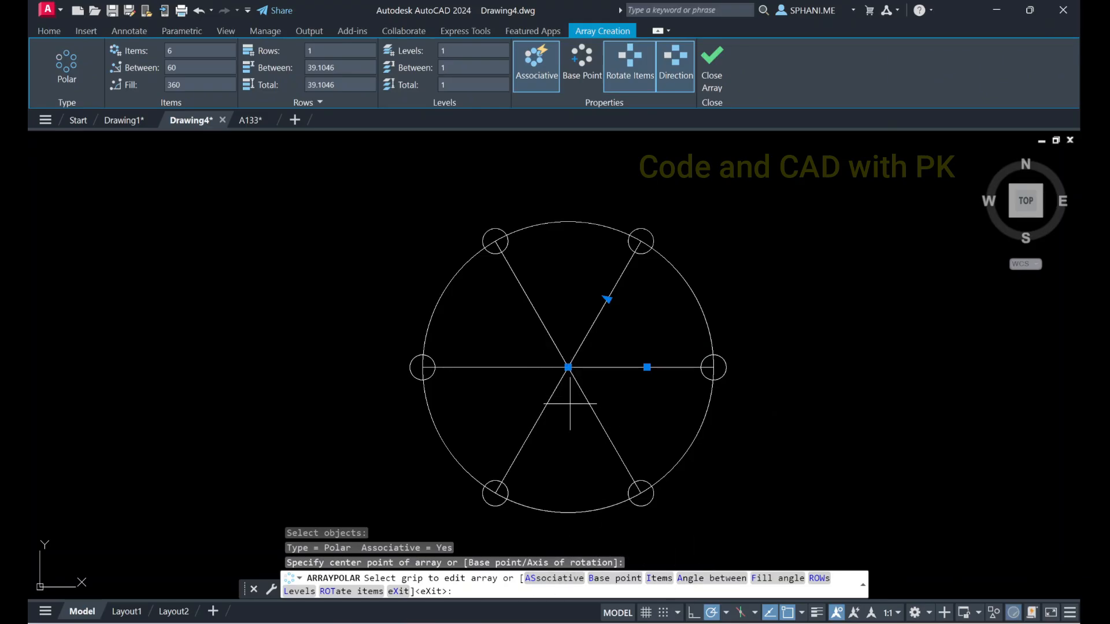
Set the number of items in the polar array to 12
left_click(658, 579)
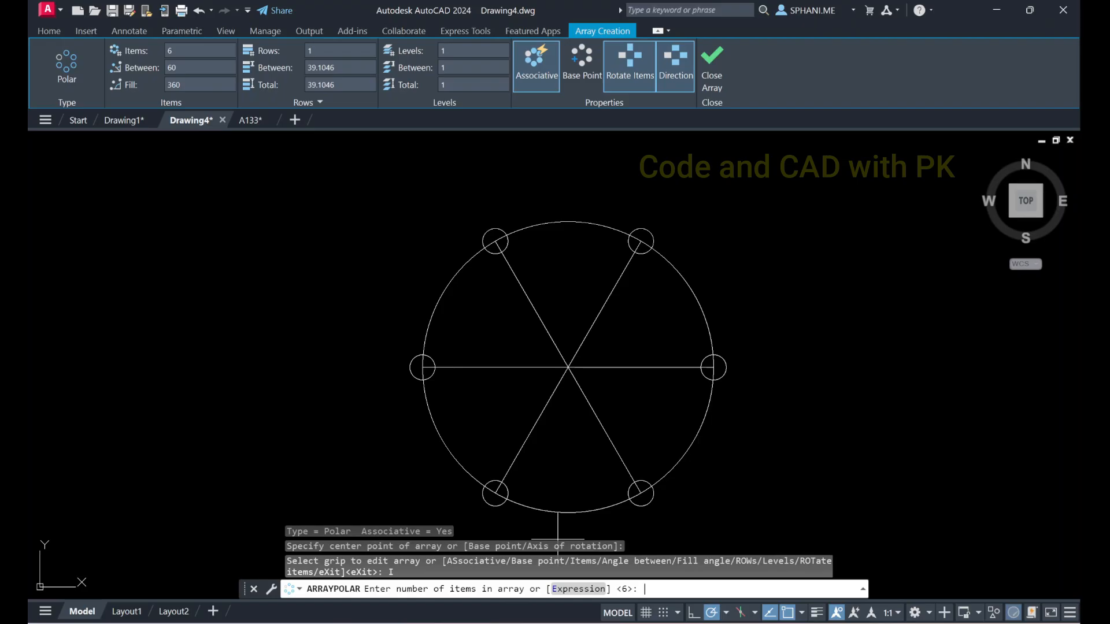
type("12")
key("Return")
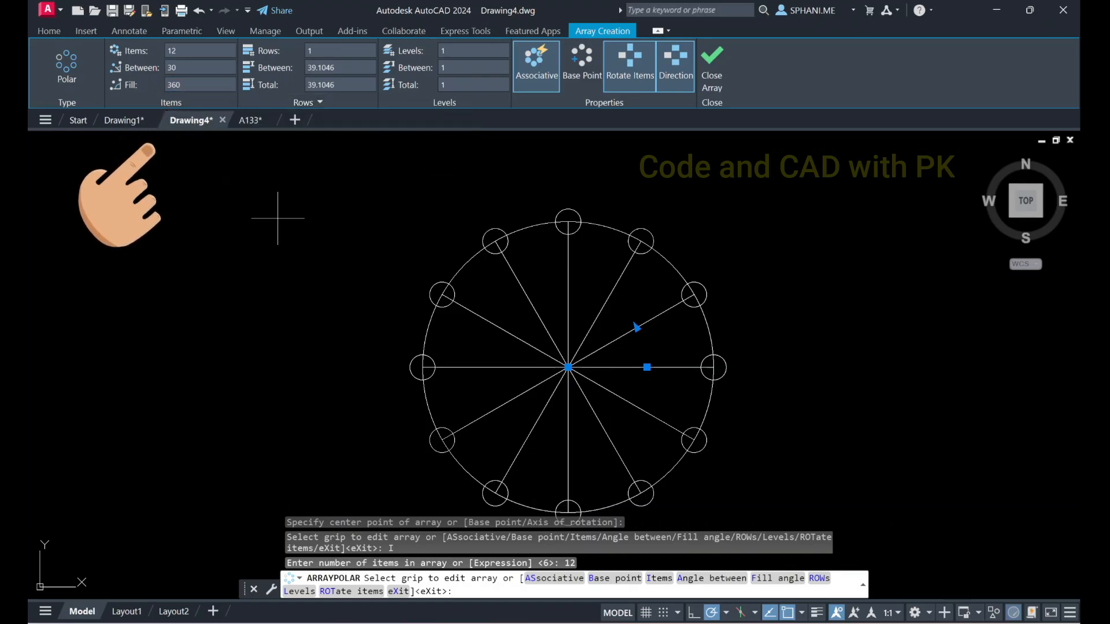
Try a fill angle of 180 for the polar array and restore it to 360
left_click(145, 85)
type("1")
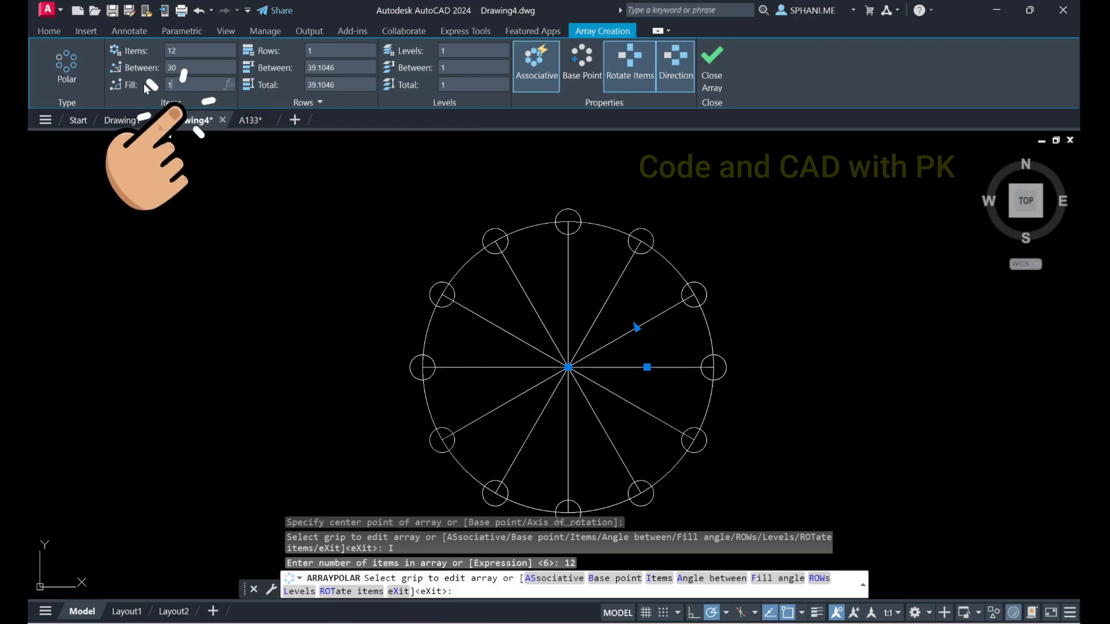
type("800")
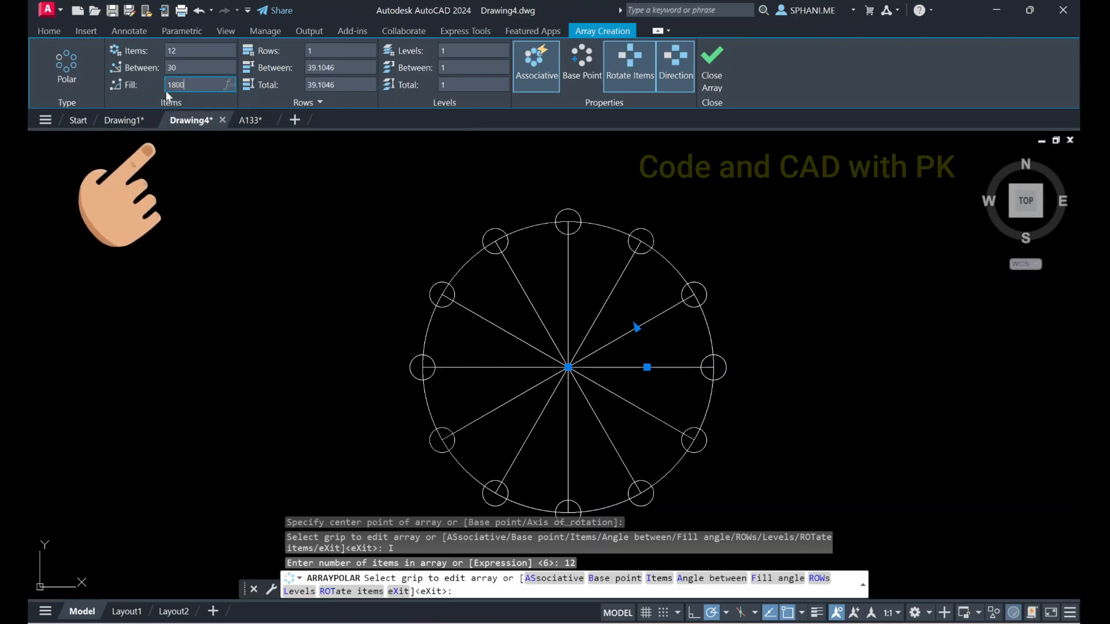
key("BackSpace")
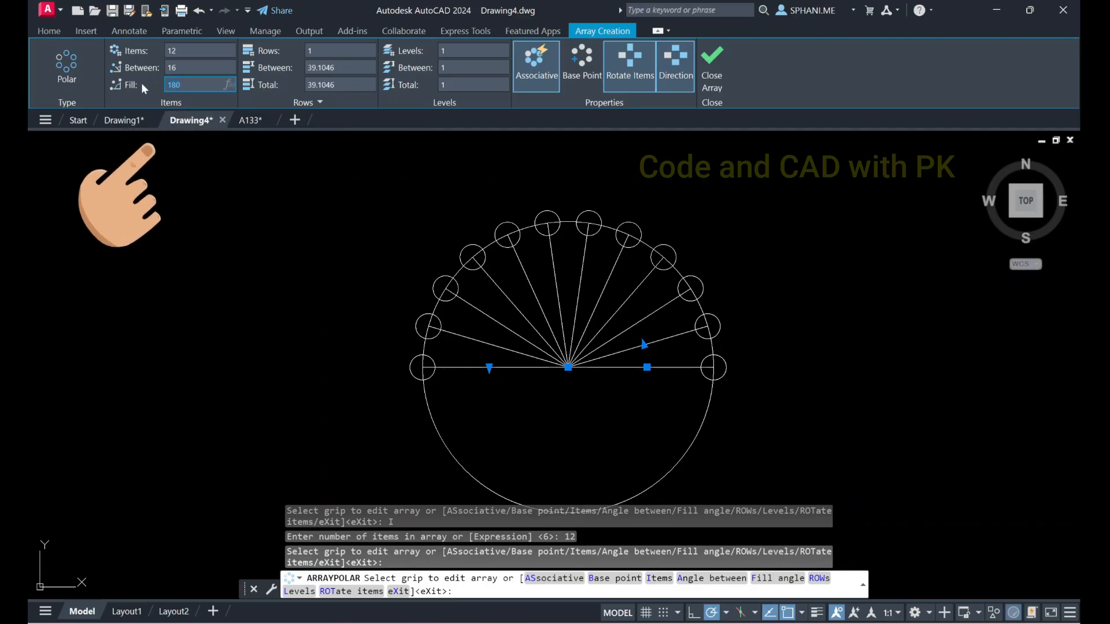
type("360")
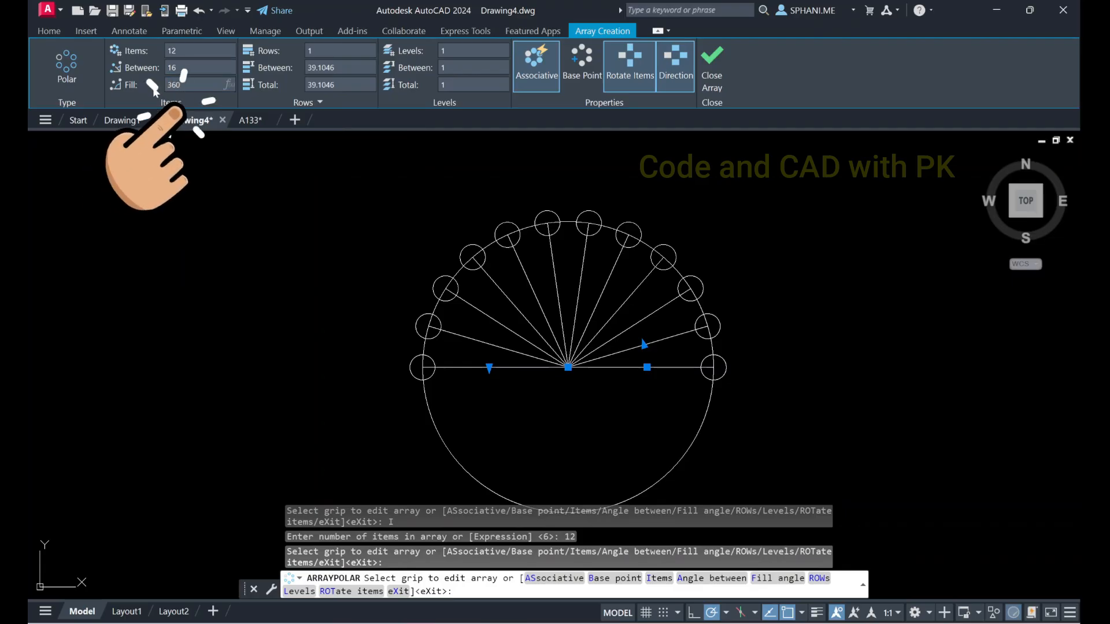
key("Return")
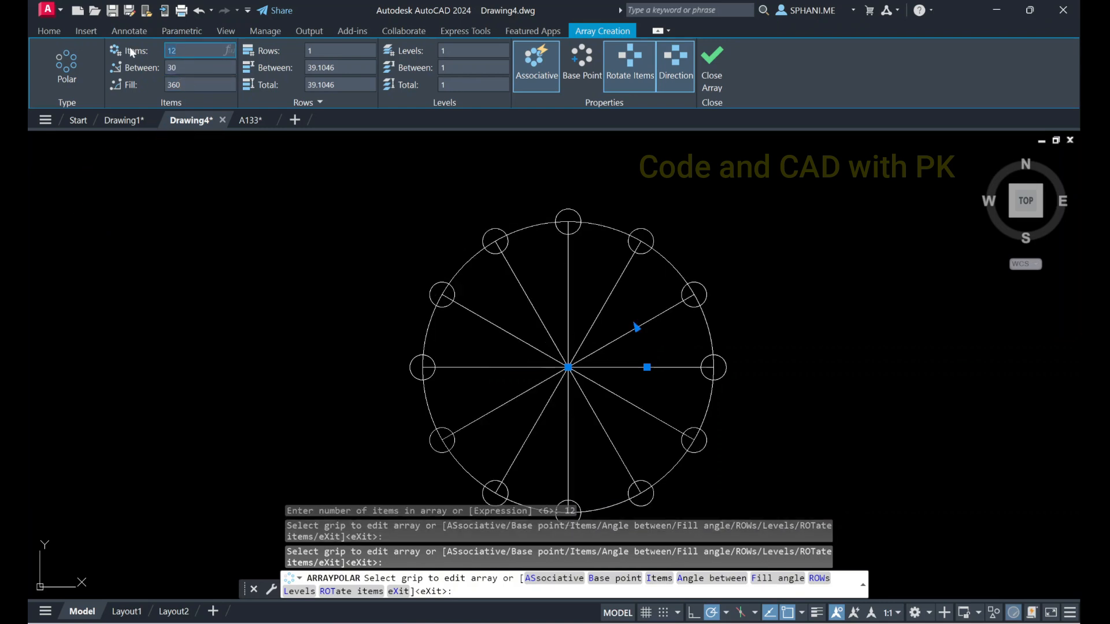
Try 6 items in the polar array, return to 12 items and finish the command
type("6")
key("Return")
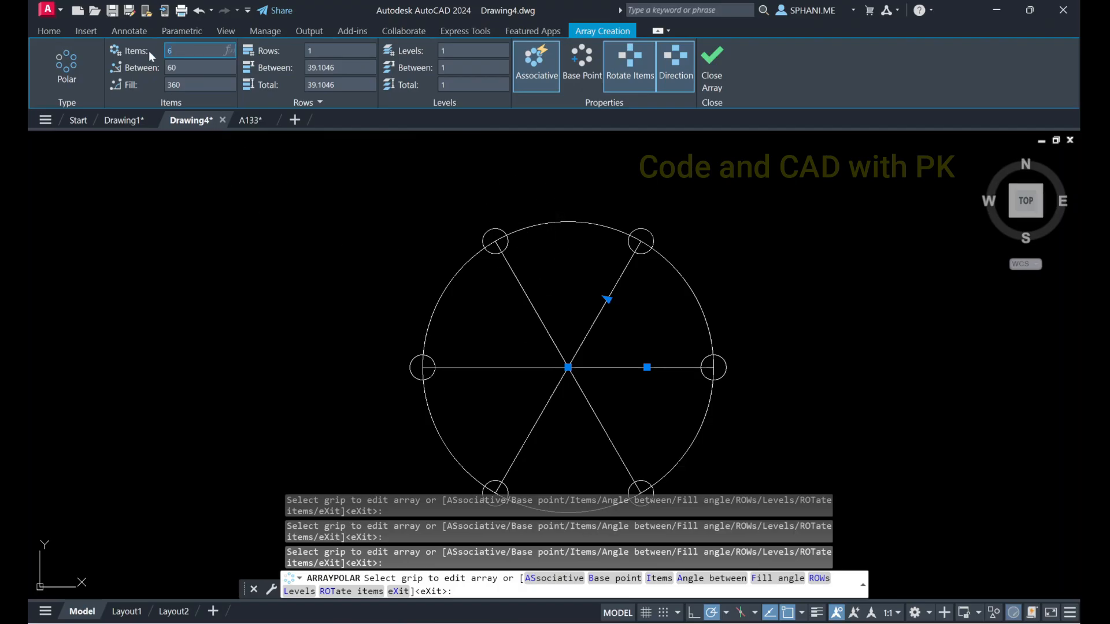
key("Return")
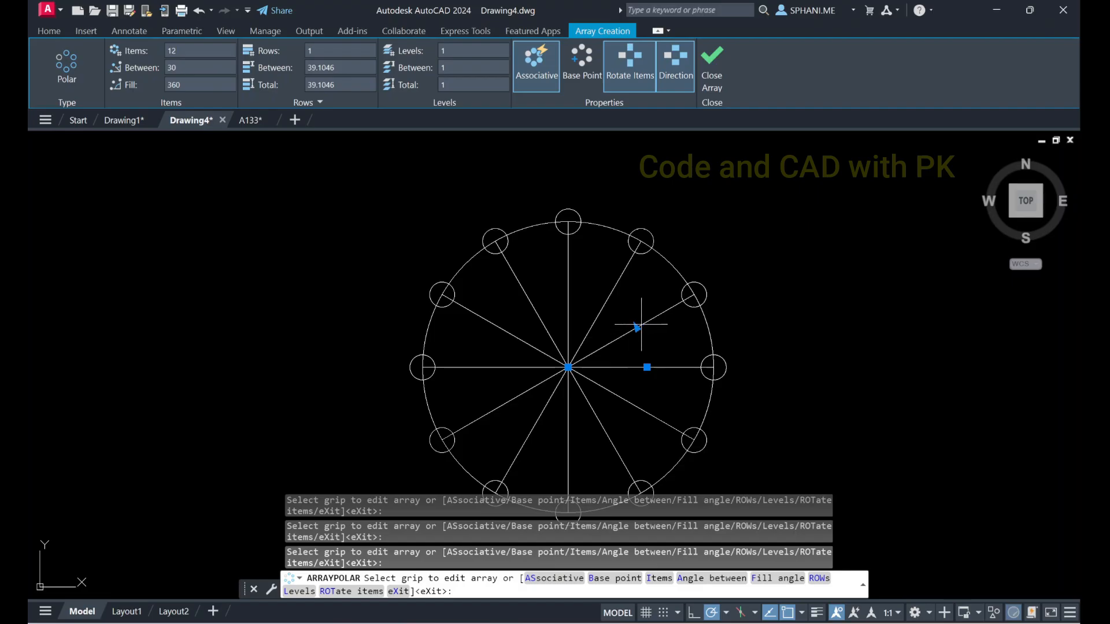
key("Return")
Select the finished polar array to check how its items are grouped, and clear the selection
mouse_move(642, 347)
middle_mouse_down()
mouse_move(206, 346)
mouse_move(278, 332)
middle_mouse_up()
left_click(254, 293)
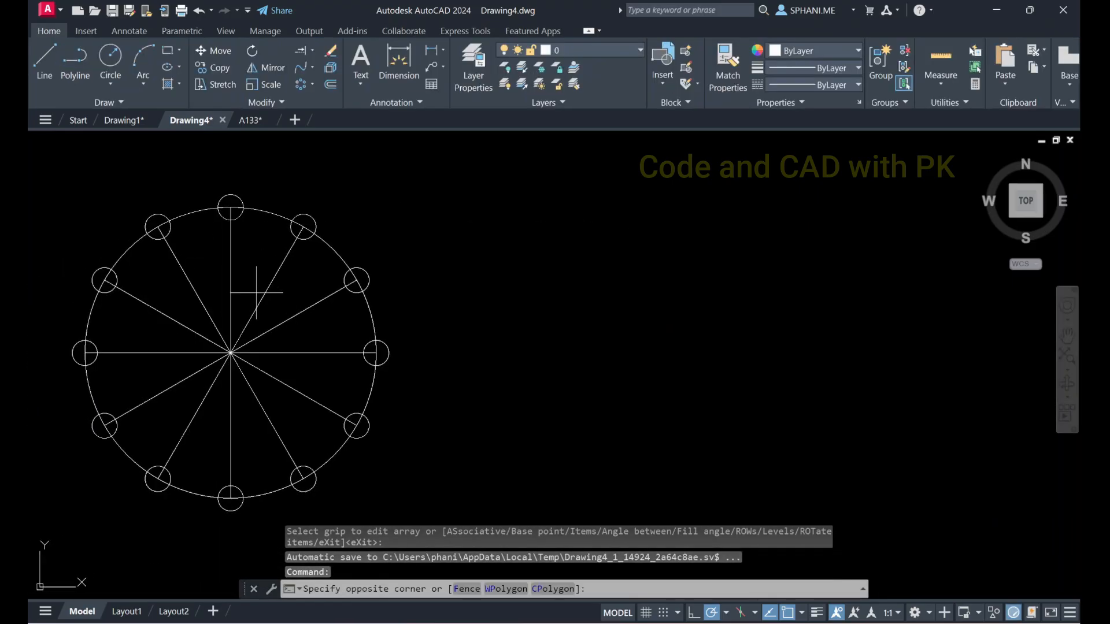
left_click(277, 321)
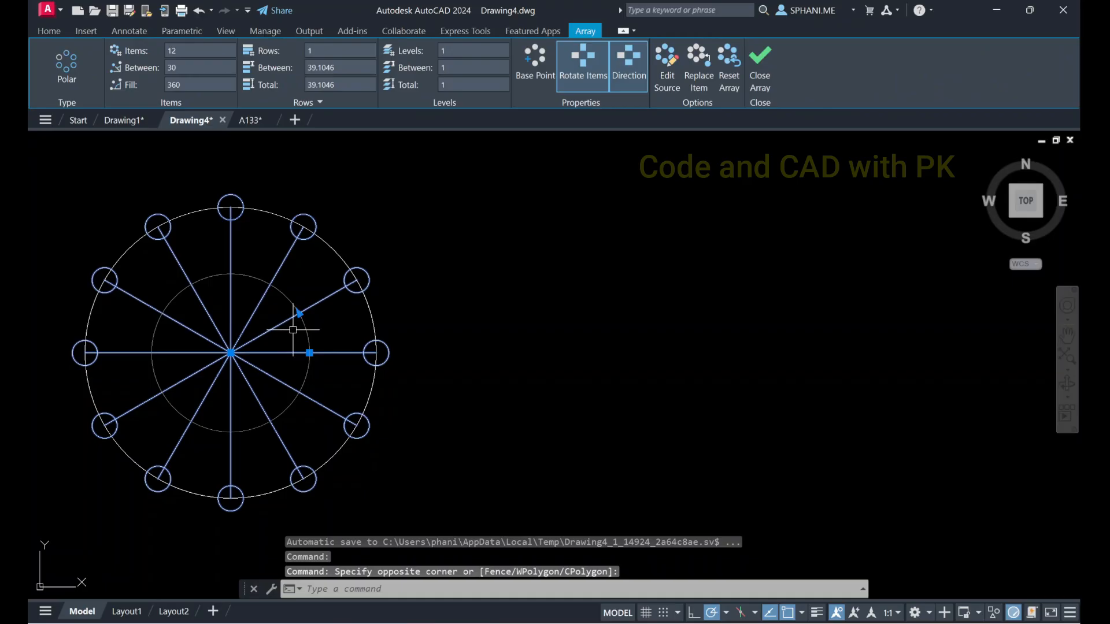
key("Escape")
Try to explode the polar array and check its grouping by selecting a spoke
type("ex")
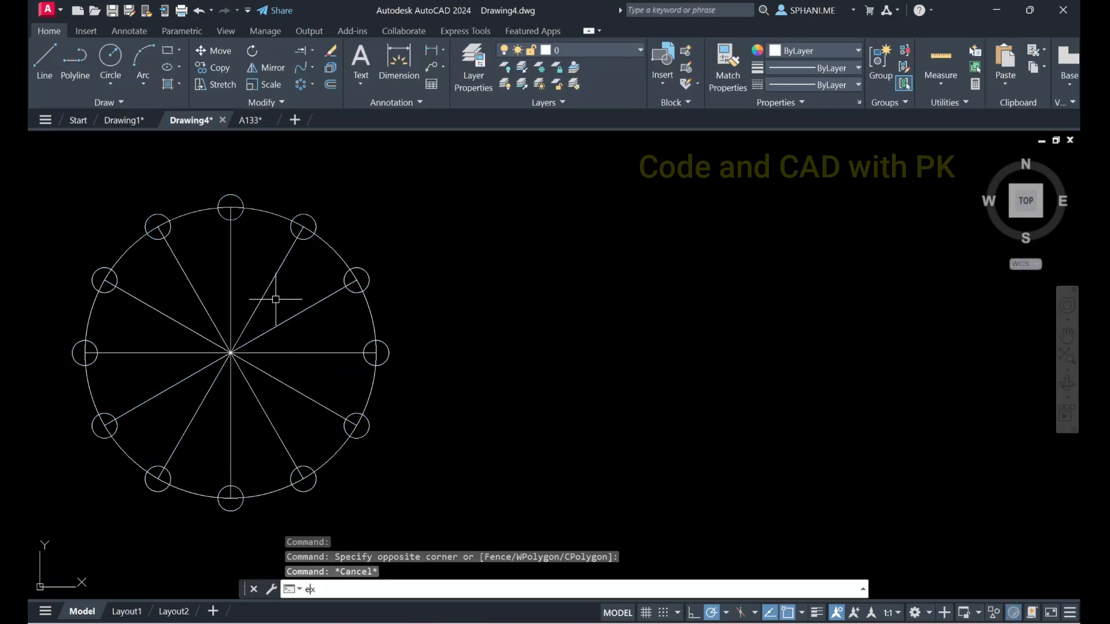
type("plode")
key("Return")
key("Return")
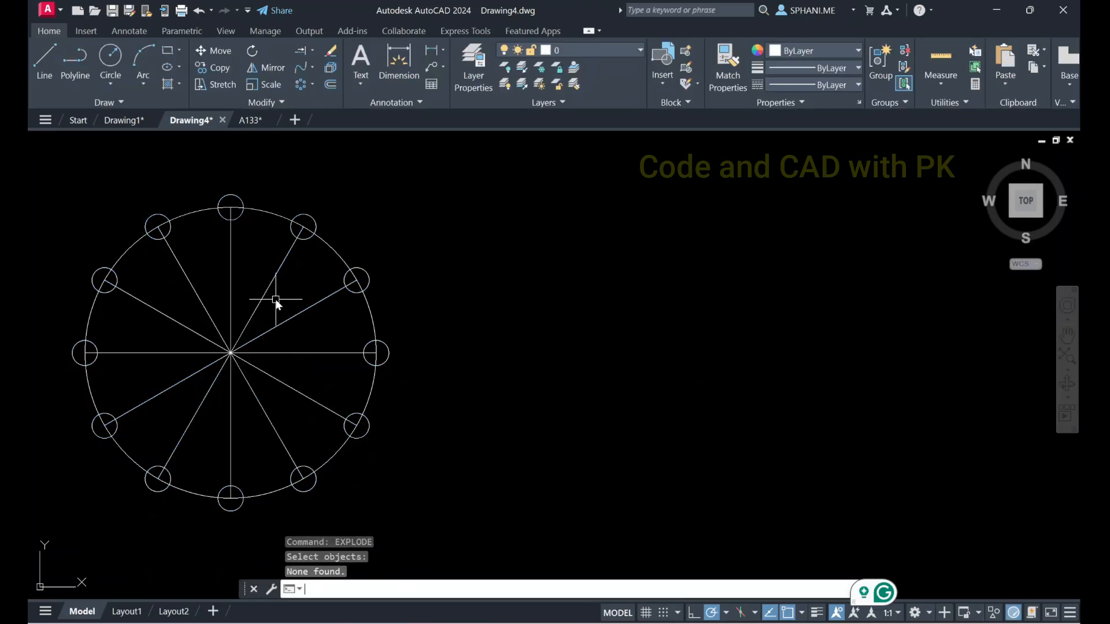
left_click(270, 298)
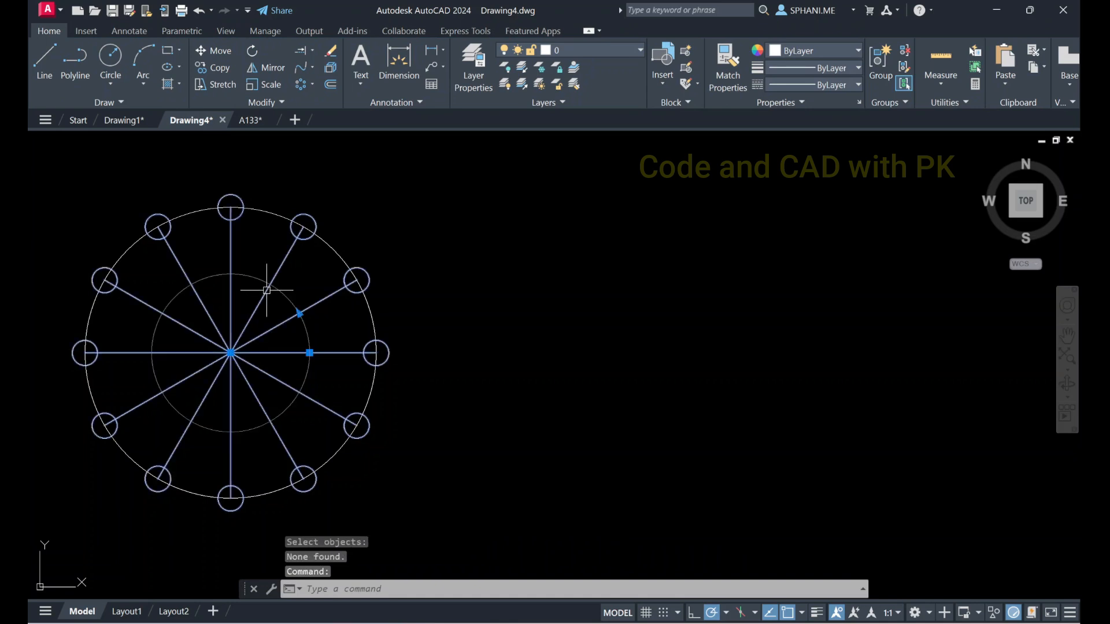
key("Escape")
Explode the polar array into separate objects and select one spoke to check it
type("x")
key("Return")
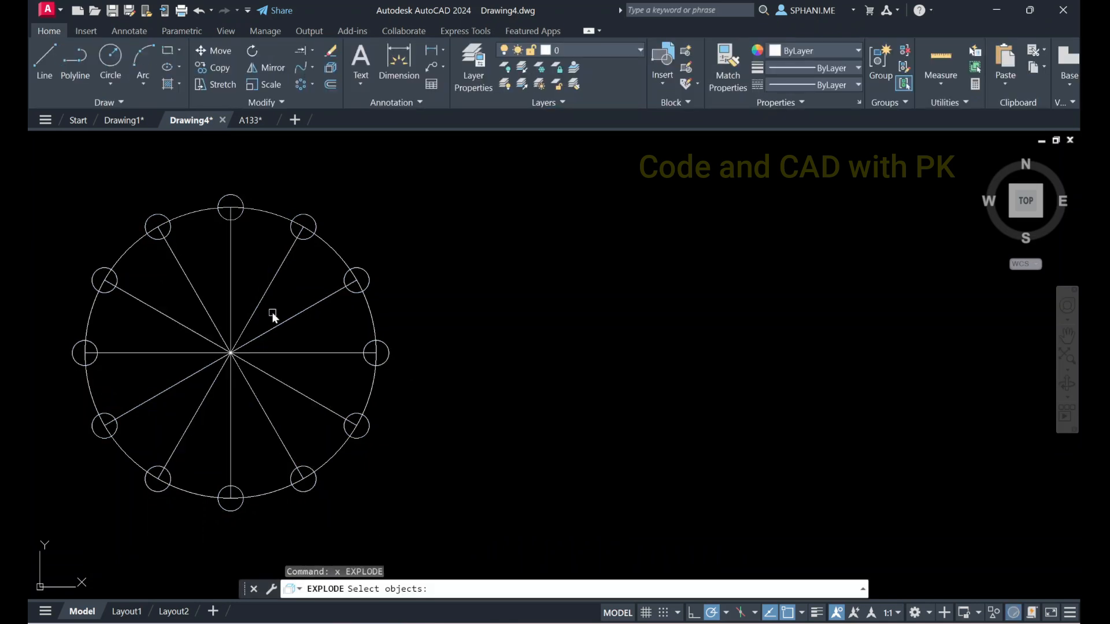
left_click(256, 309)
key("Escape")
left_click(256, 309)
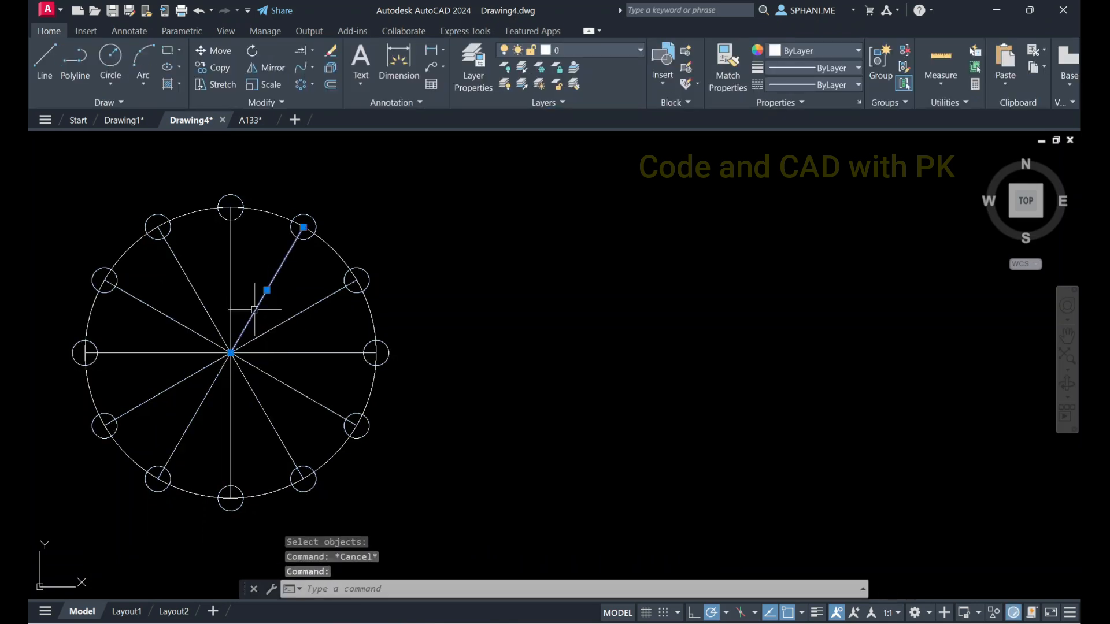
key("Escape")
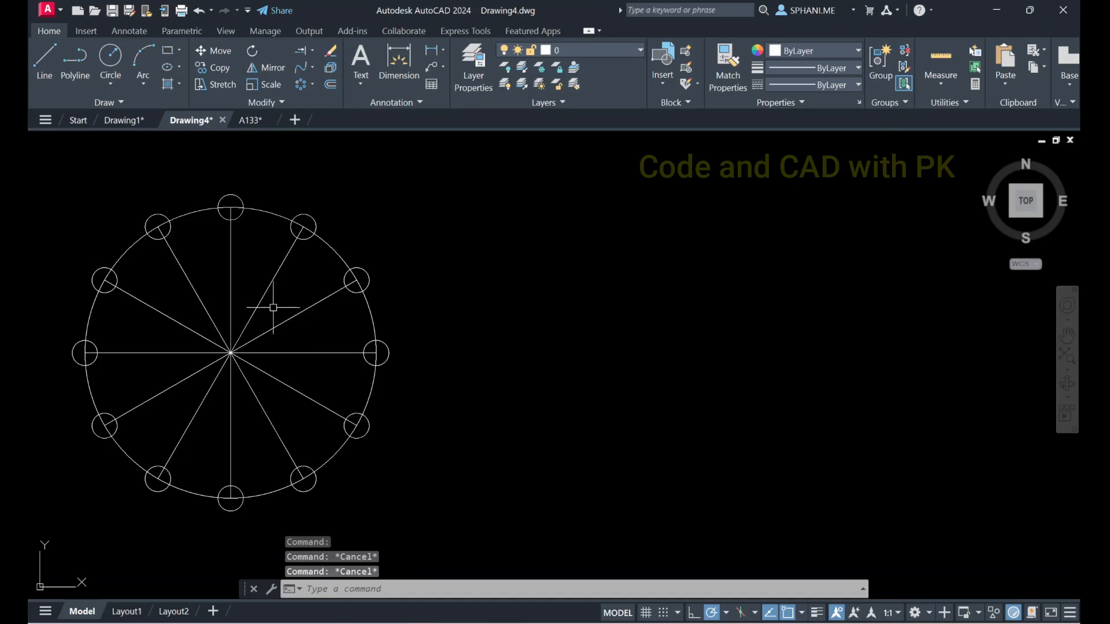
Erase the upper-right spoke at 60° together with the small circle at its outer end
left_click(272, 197)
left_click(332, 255)
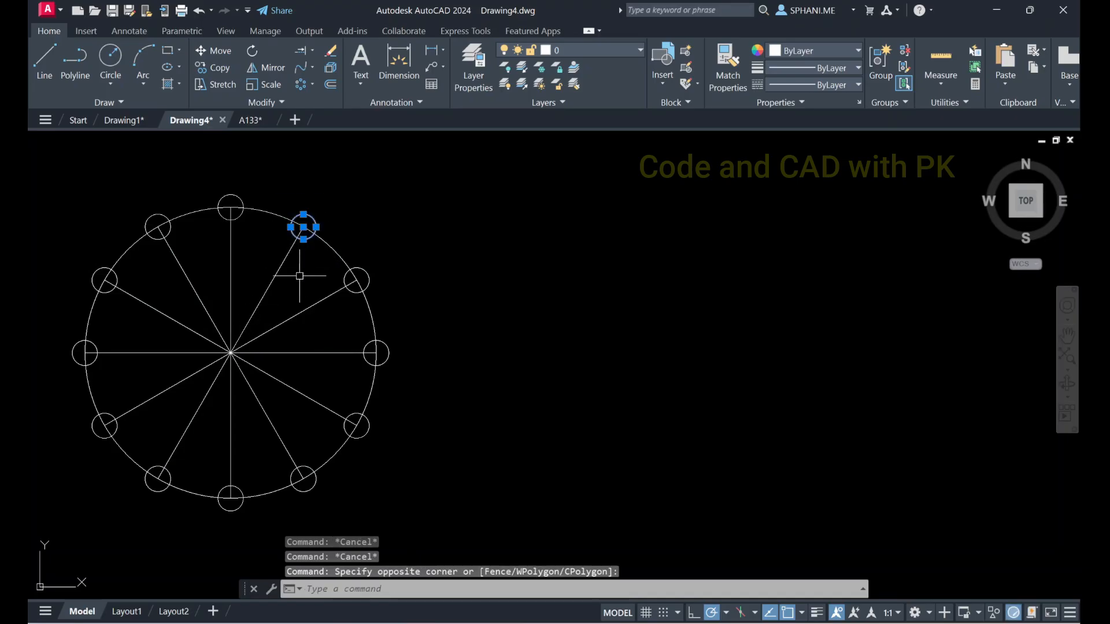
left_click(278, 272)
type("e")
key("Return")
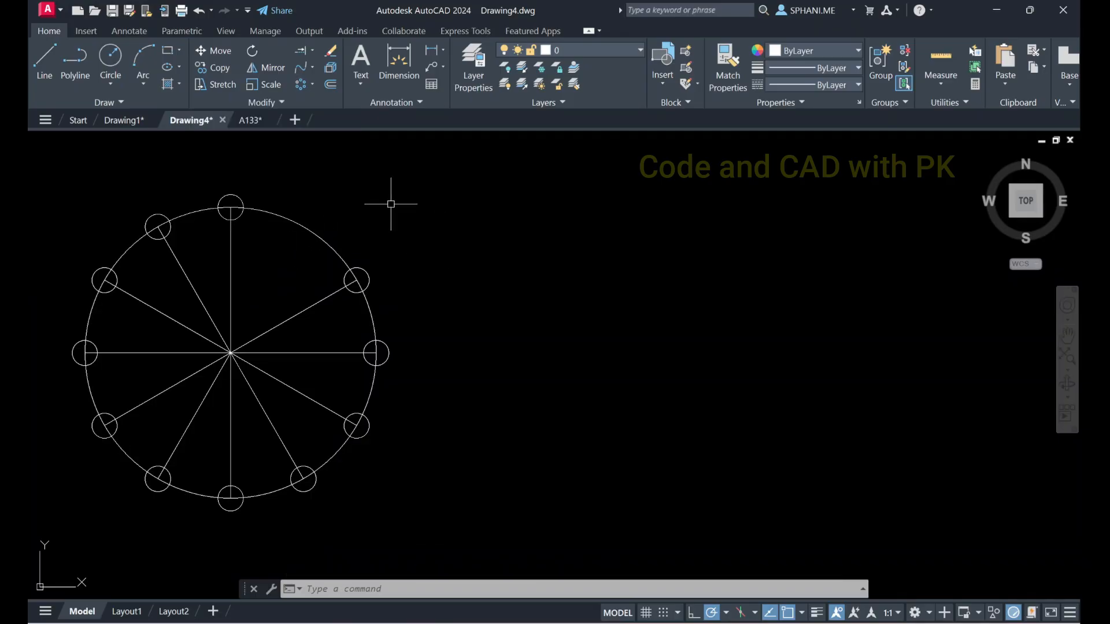
Draw a circle with a radius of about 253 in the empty area beside the spoked wheel
key("Escape")
scroll(625, 293, "down", 2)
middle_click_drag(625, 293, 306, 308)
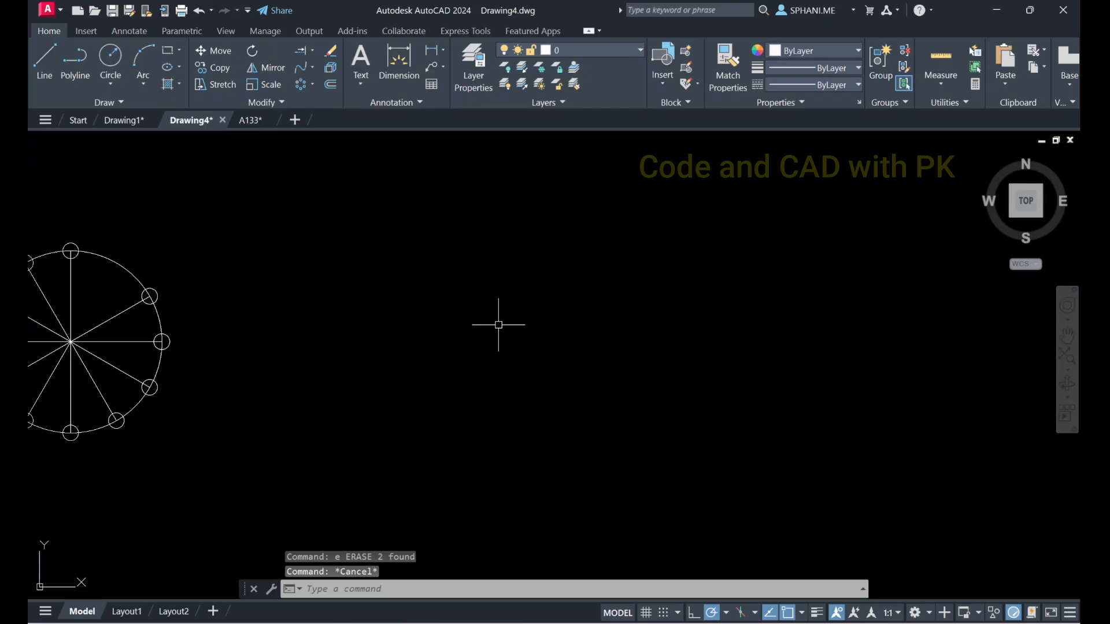
type("c")
key("Return")
left_click(559, 329)
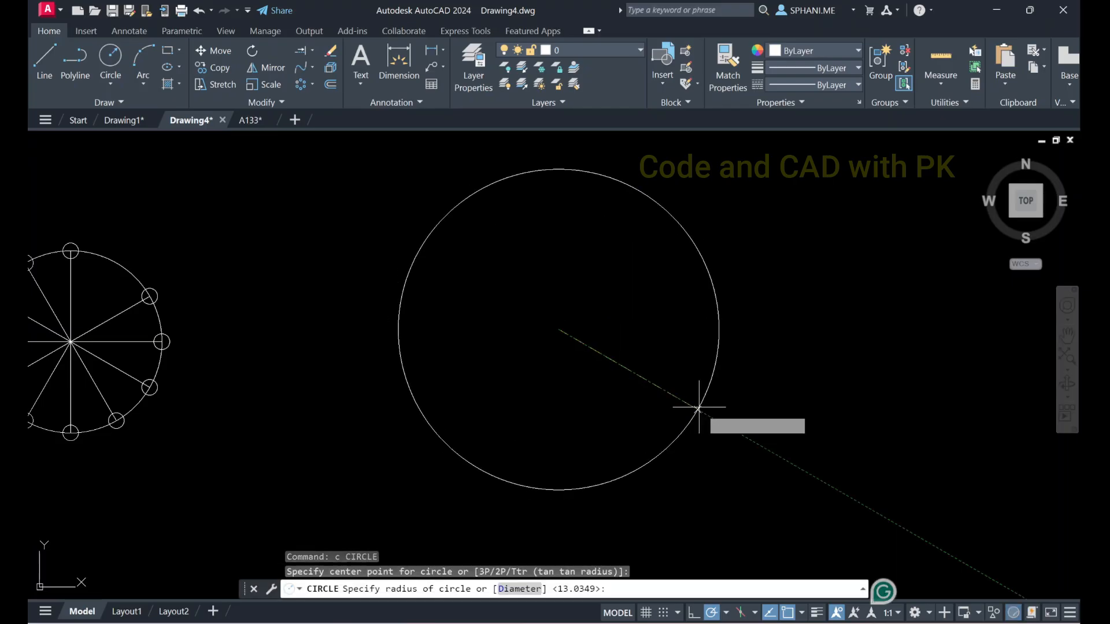
left_click(706, 369)
key("Escape")
middle_click_drag(632, 315, 543, 351)
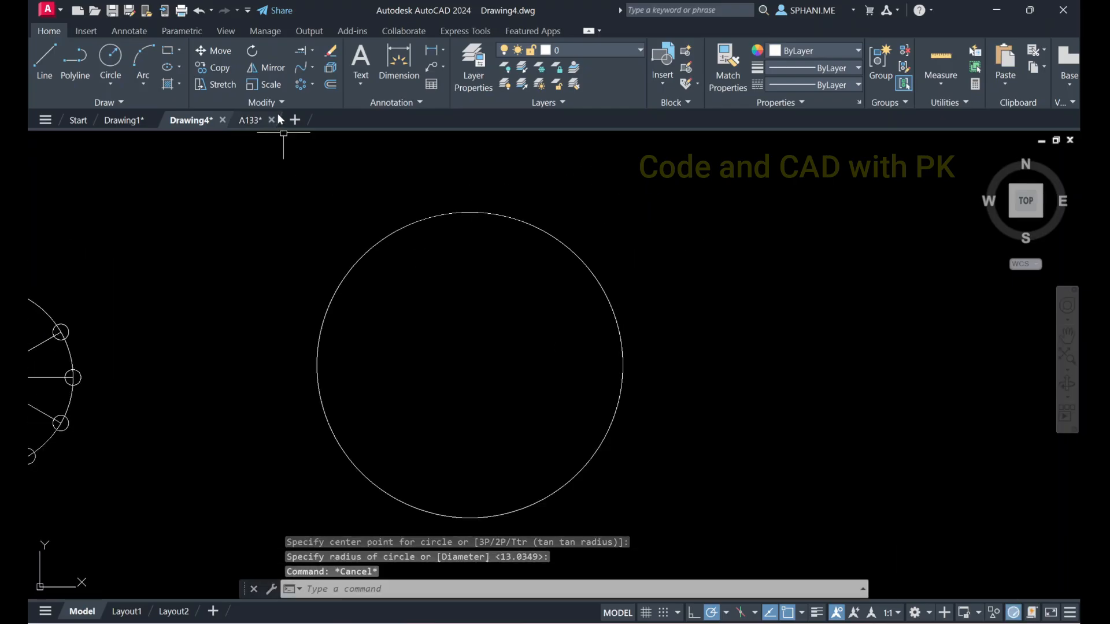
Create a polar array of the circle about its right quadrant point with 6 items over 360°
left_click(285, 103)
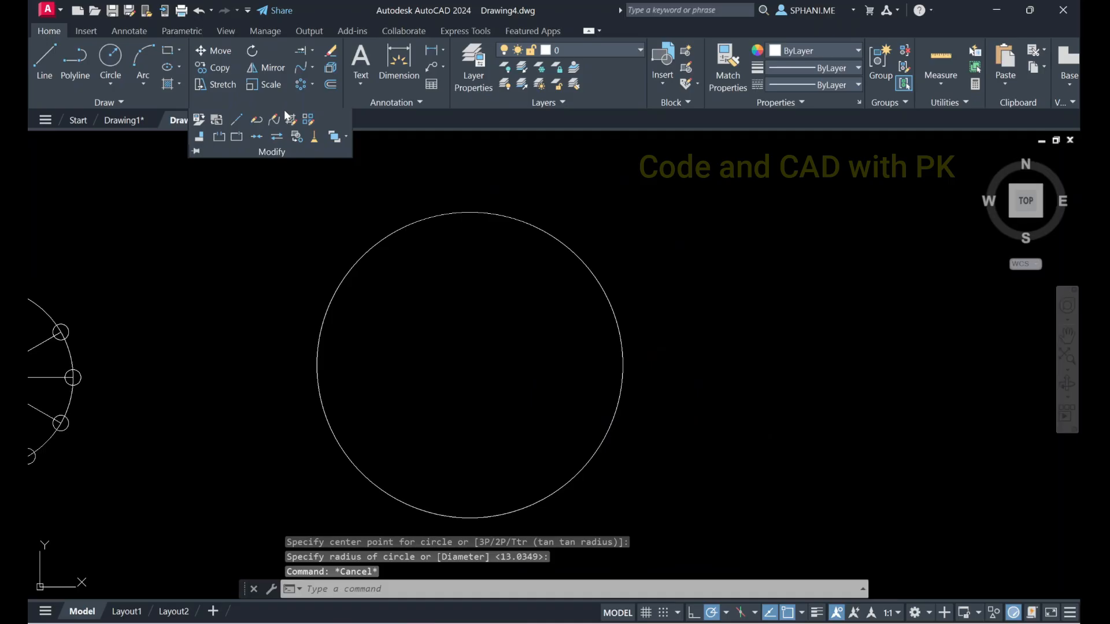
left_click(301, 84)
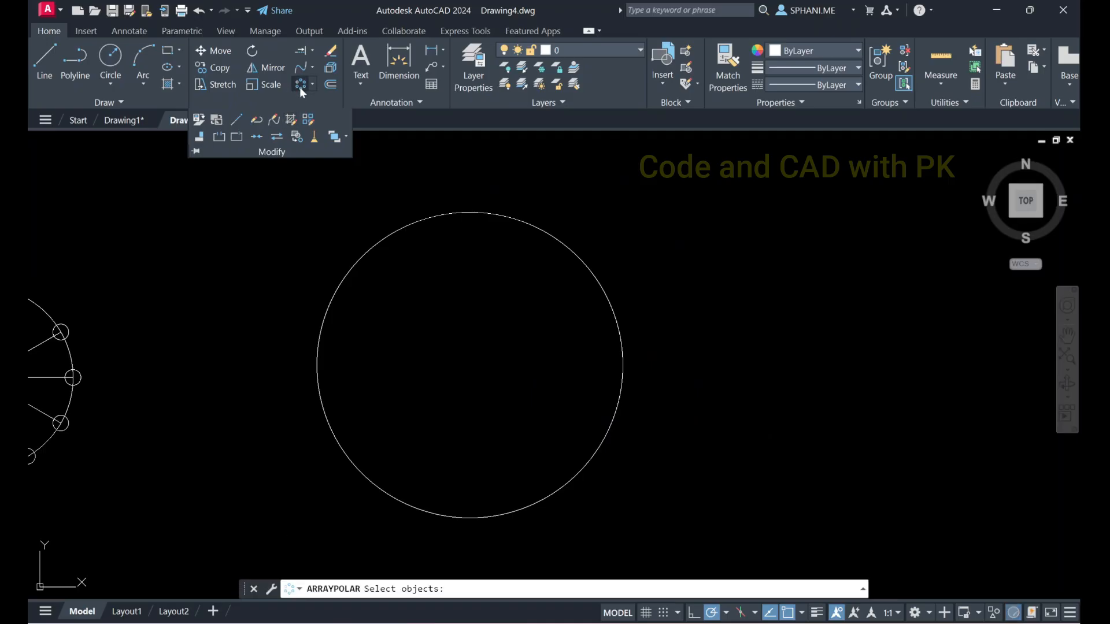
left_click(312, 84)
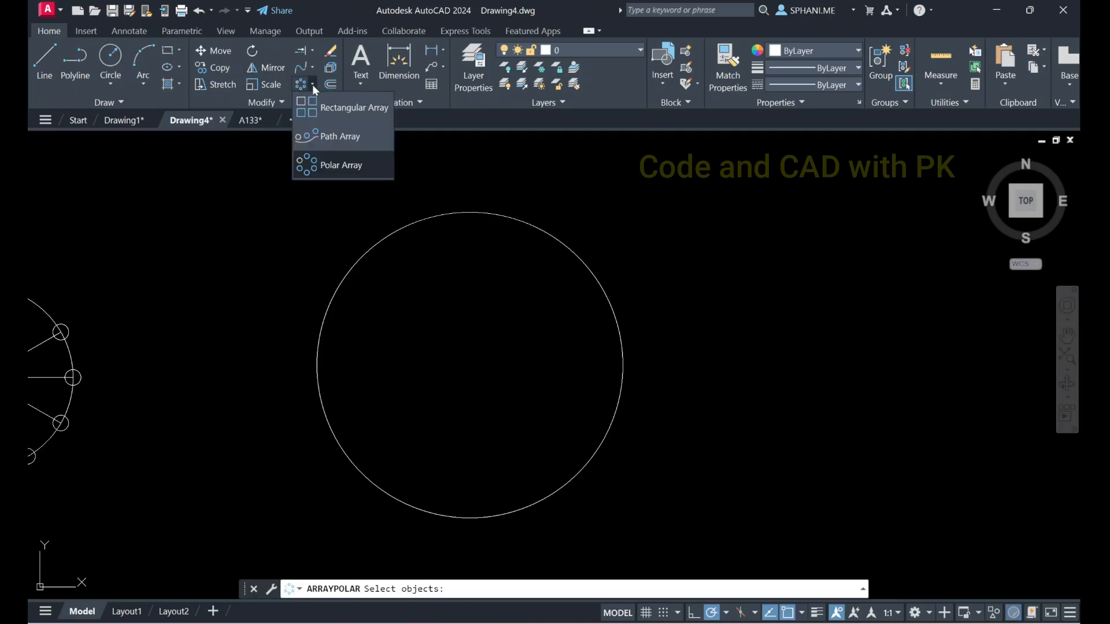
left_click(312, 85)
left_click(586, 266)
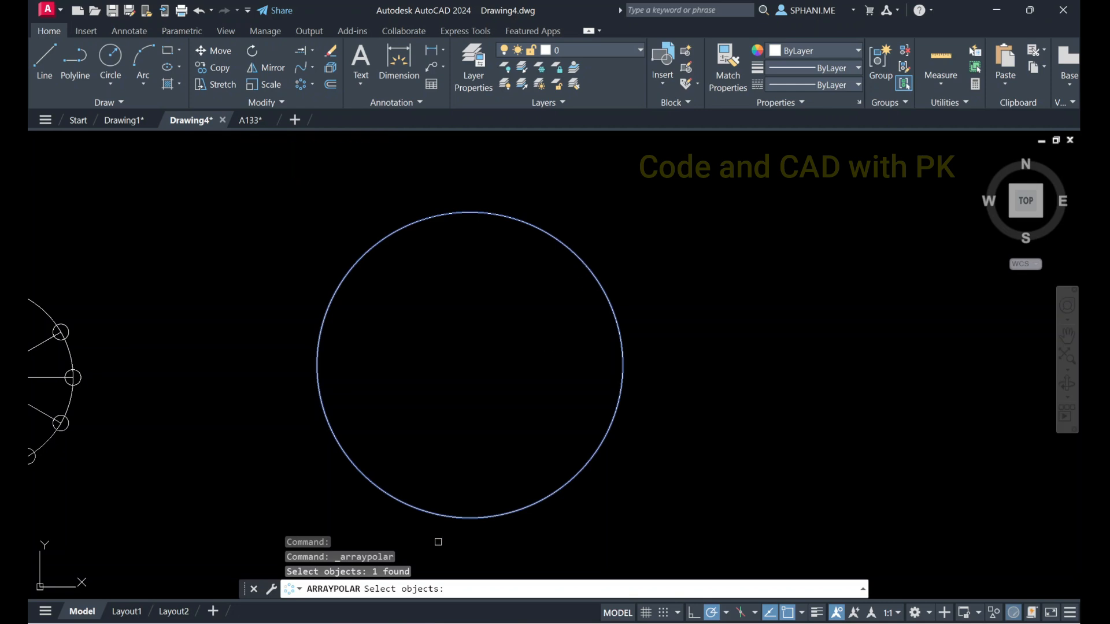
key("Return")
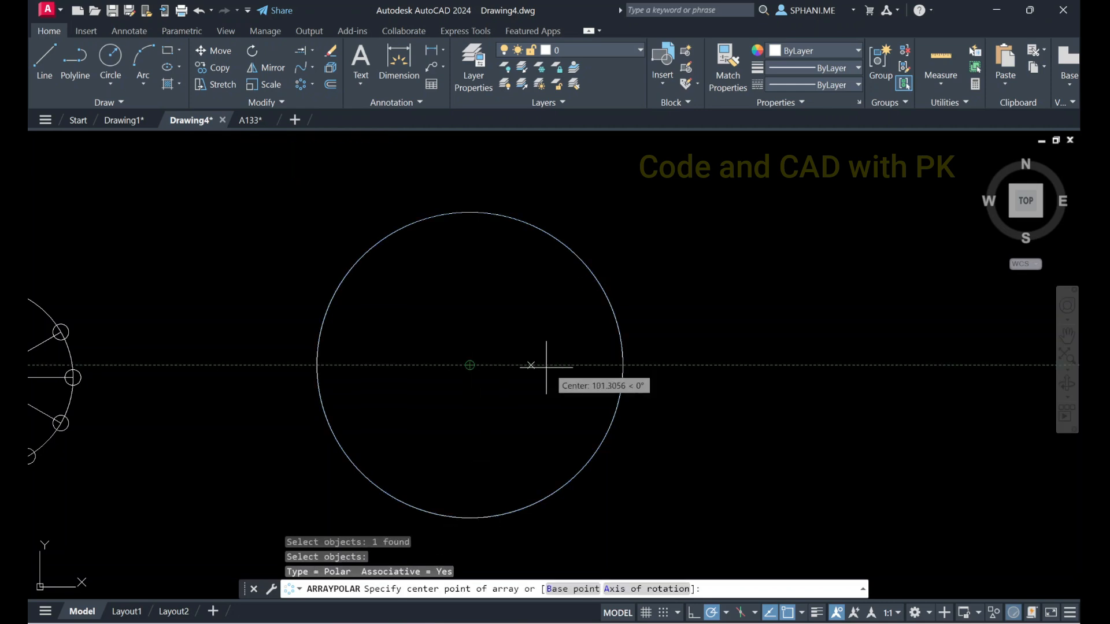
left_click(623, 366)
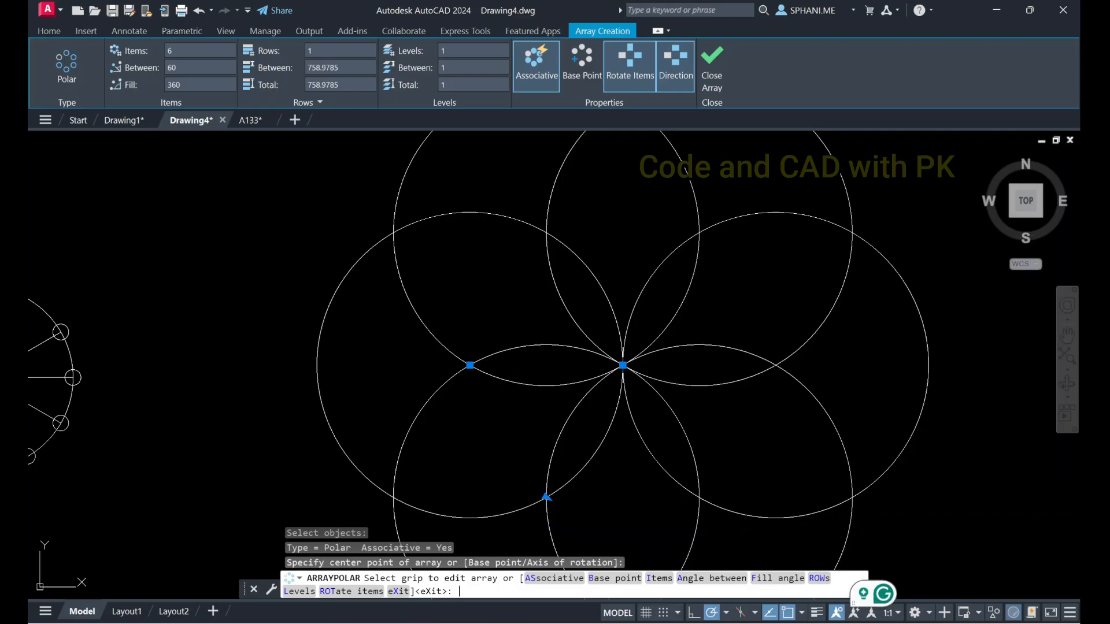
key("Return")
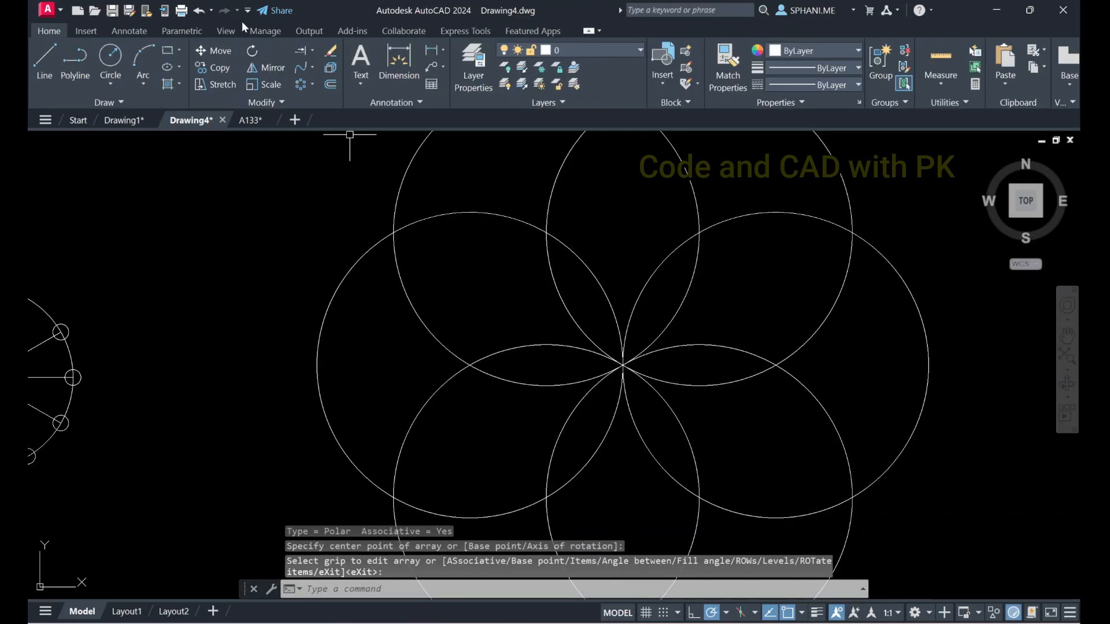
Try to trim the overlapping arcs of the associative circle array with a fence
left_click(313, 51)
left_click(314, 74)
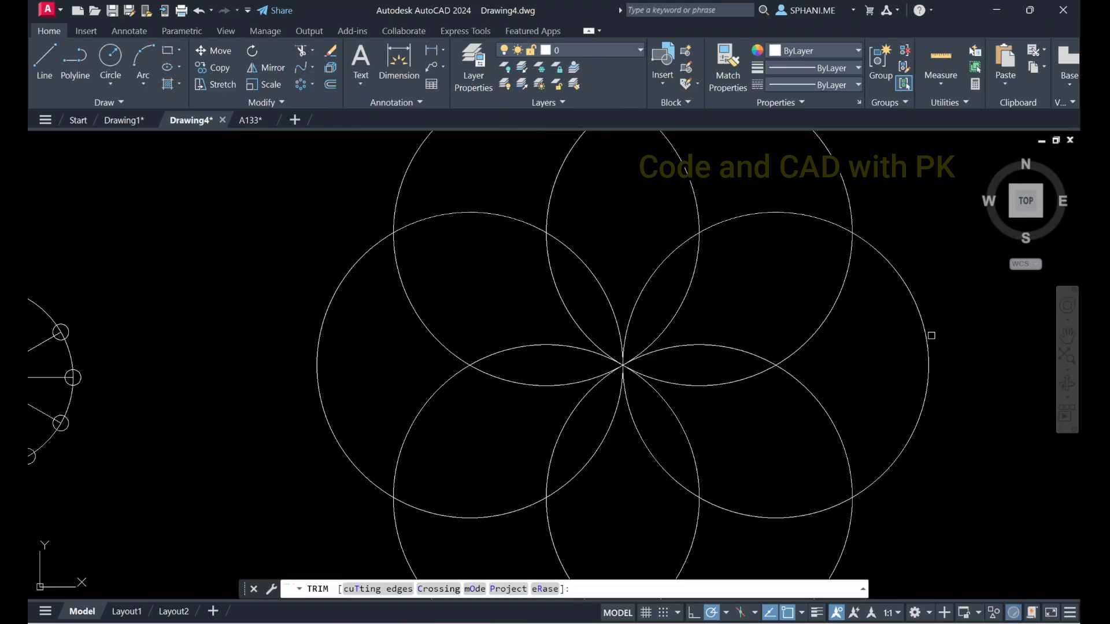
mouse_move(880, 336)
left_mouse_down()
mouse_move(686, 240)
mouse_move(369, 325)
mouse_move(518, 528)
mouse_move(798, 484)
left_mouse_up()
right_click(783, 267)
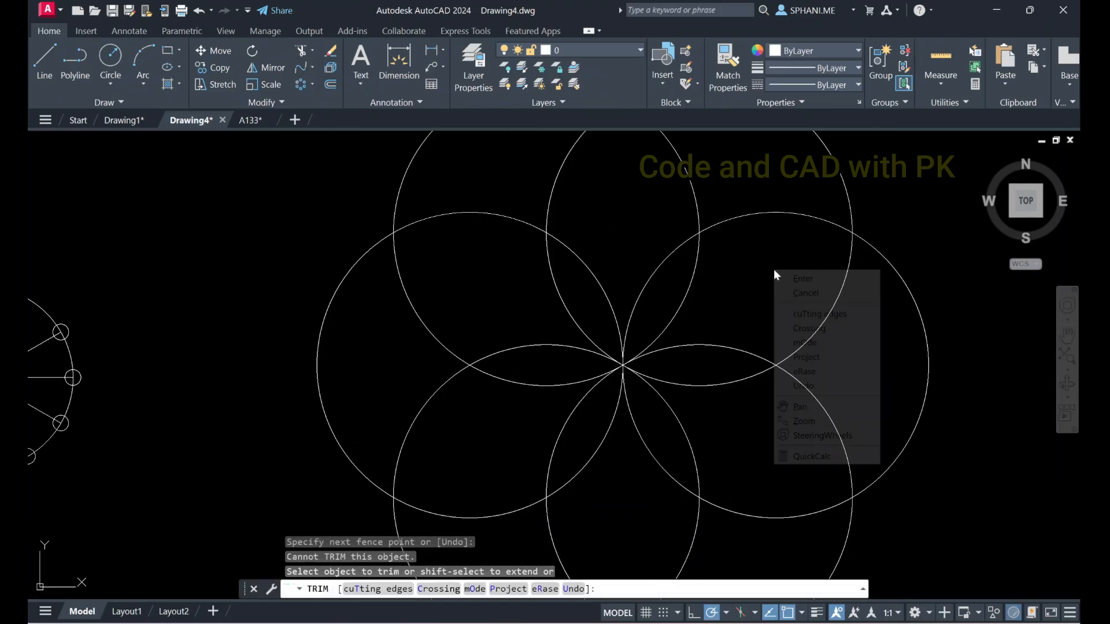
left_click(797, 278)
key("Escape")
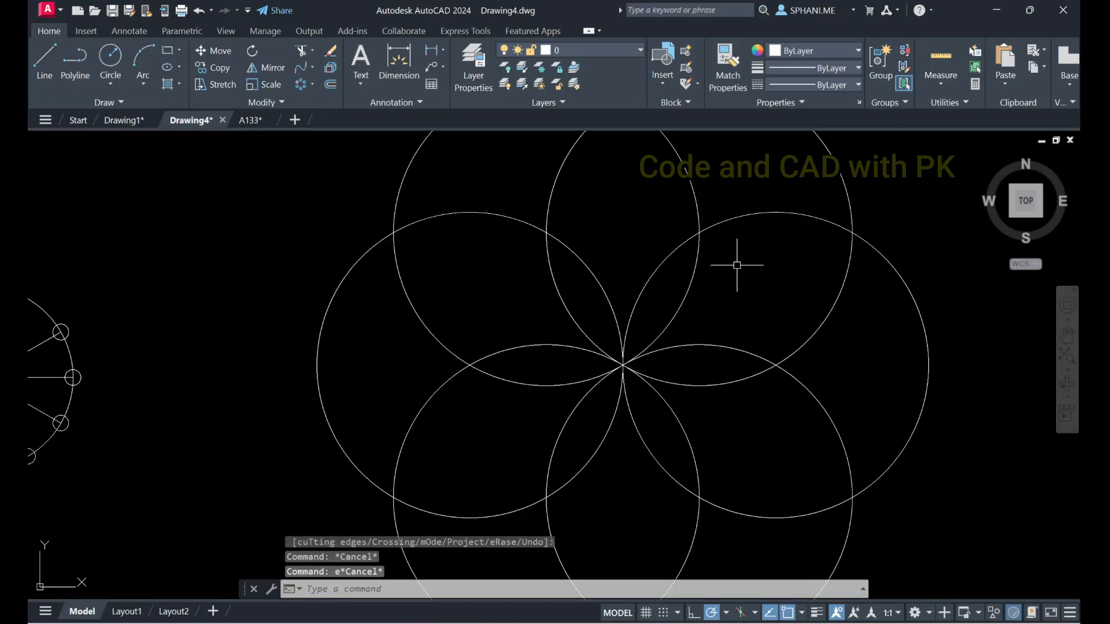
Explode the polar array of large circles into separate circles
type("x")
key("Return")
left_click(731, 220)
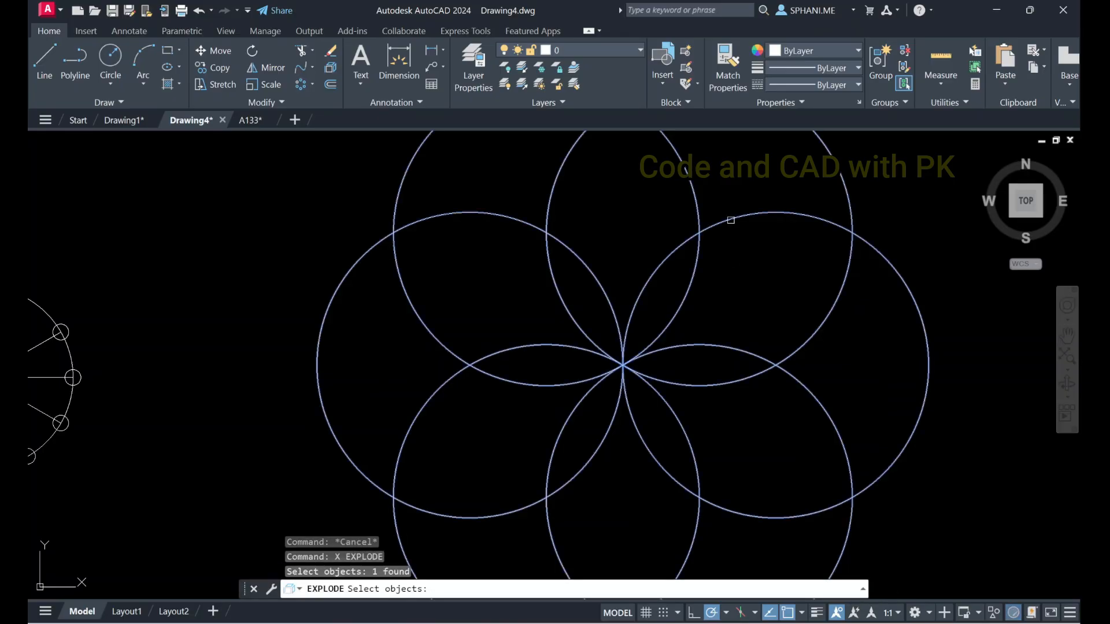
key("Return")
Trim away the circle arcs between the six inner petals and the outer outline with a fence around the center
type("tr")
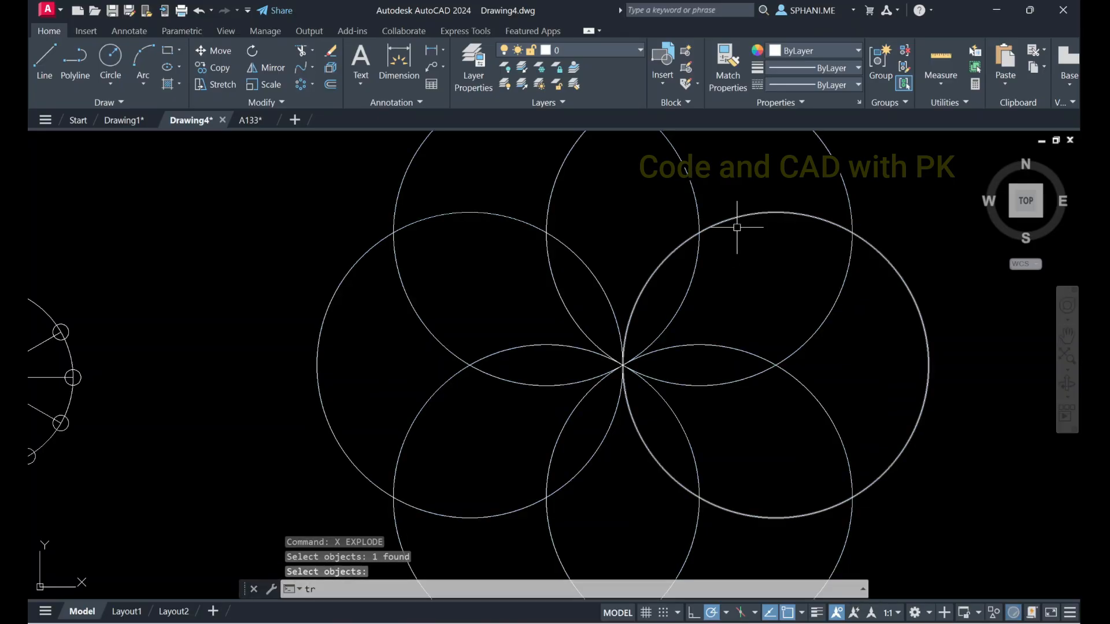
key("Return")
mouse_move(798, 248)
left_mouse_down()
mouse_move(776, 224)
mouse_move(426, 218)
mouse_move(453, 520)
mouse_move(810, 535)
mouse_move(820, 248)
mouse_move(765, 222)
left_mouse_up()
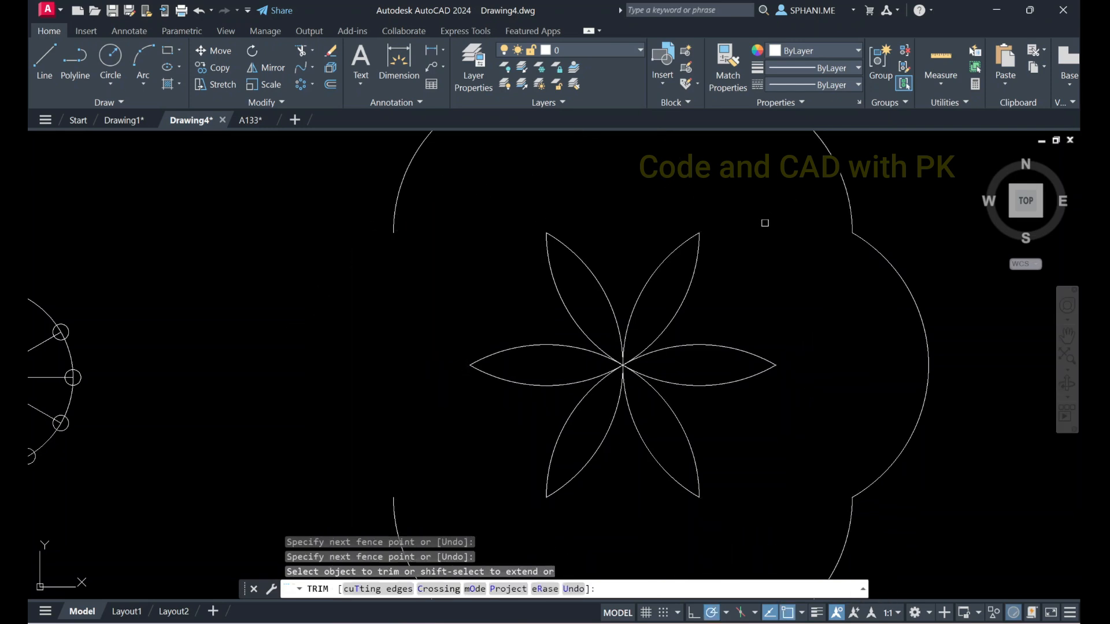
key("Escape")
Erase the leftover outer arcs at the upper left and far right of the flower
scroll(885, 229, "down", 2)
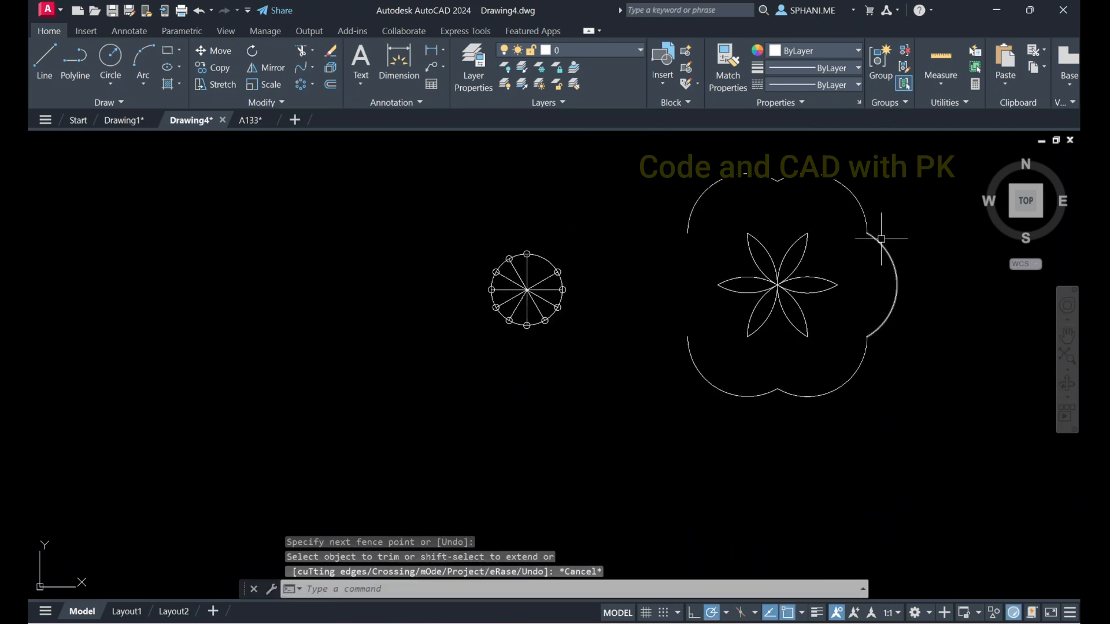
left_click(724, 202)
left_click(659, 153)
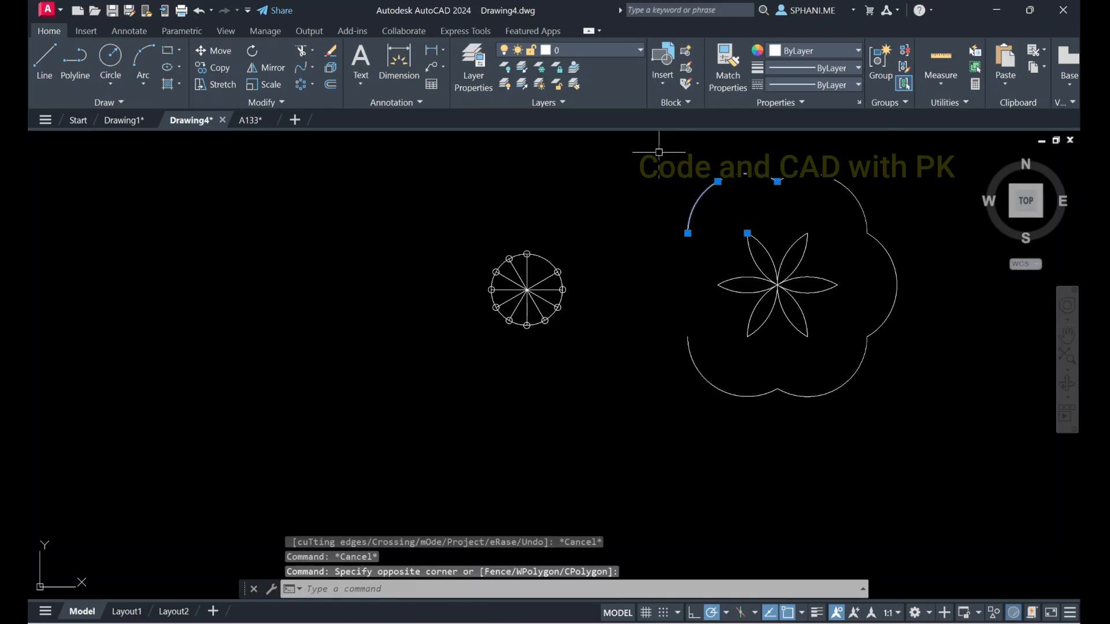
type("e")
key("Return")
left_click(936, 243)
left_click(871, 350)
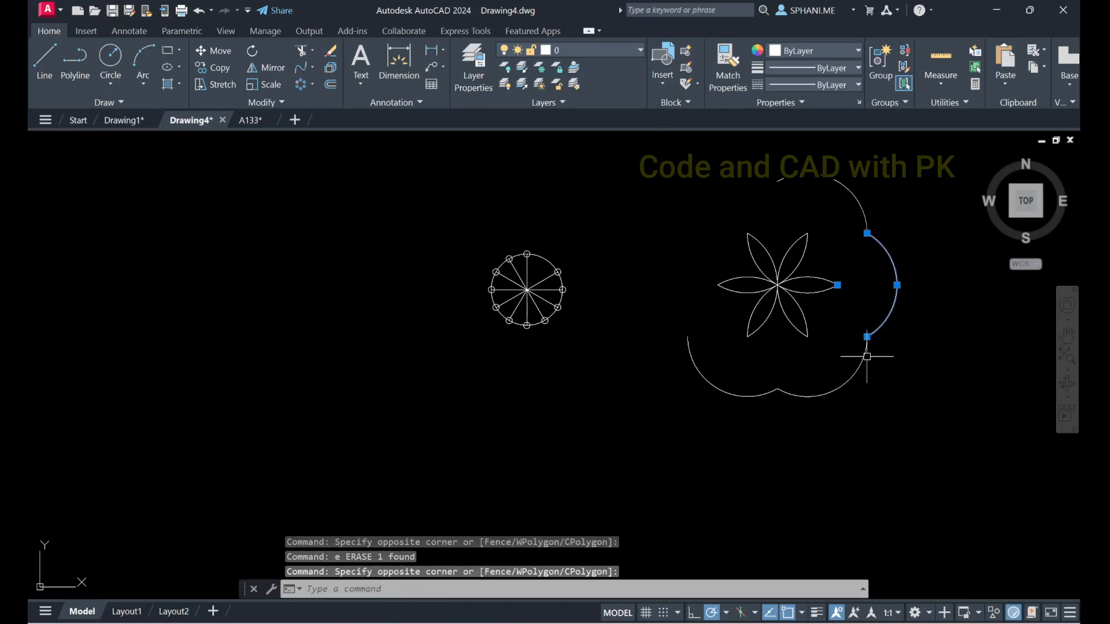
type("e")
key("Return")
Erase the two lower outer arcs and the remaining upper-right arc around the flower
left_click(879, 422)
left_click(703, 374)
type("e")
key("Return")
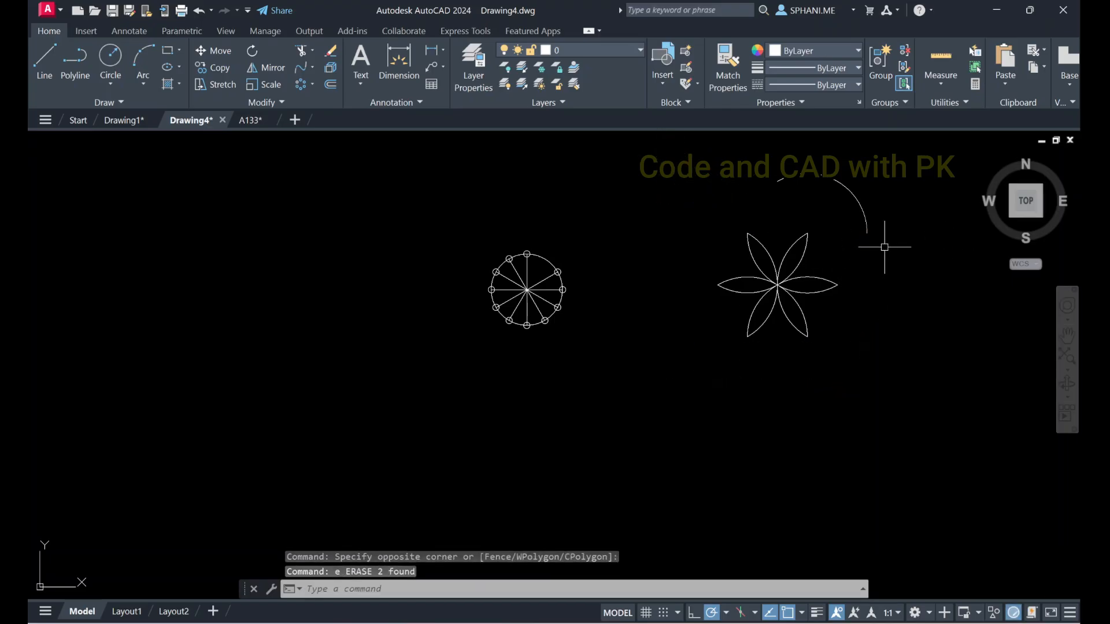
left_click(885, 248)
left_click(846, 181)
type("e")
key("Return")
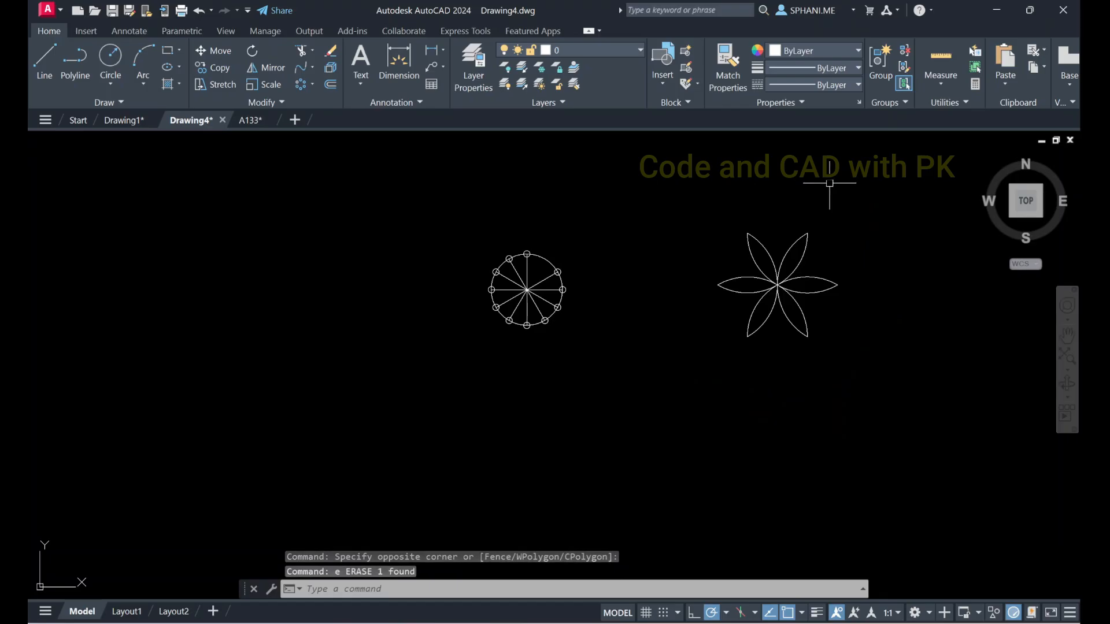
Erase the spoked wheel and the six-petal flower together, and zoom to the drawing extents
left_click(462, 197)
left_click(890, 474)
type("e")
key("Return")
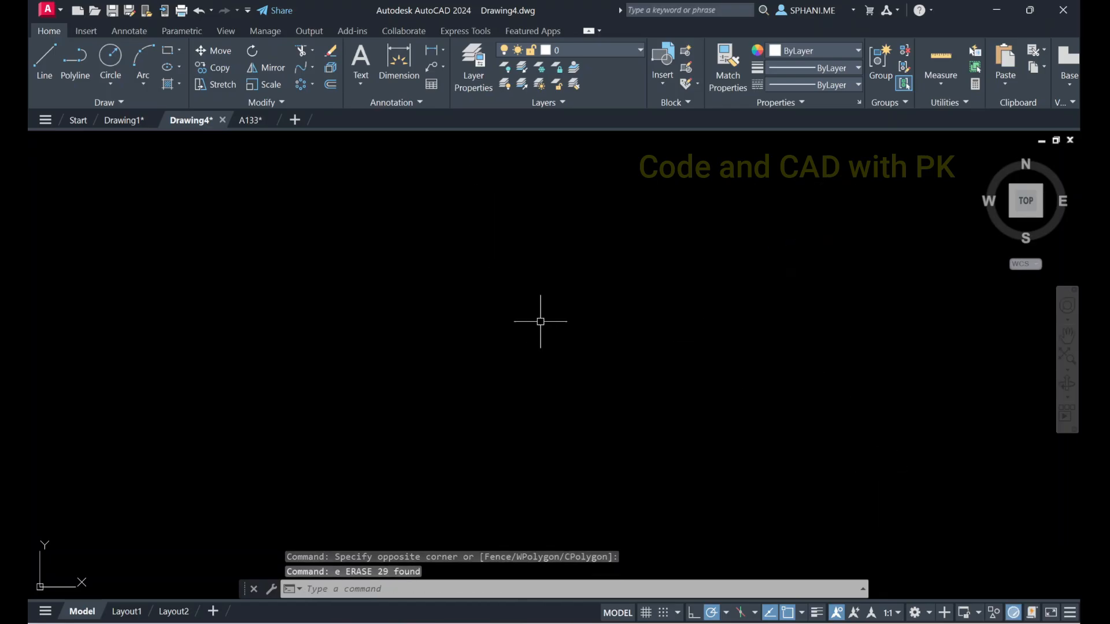
type("z")
key("Return")
type("e")
key("Return")
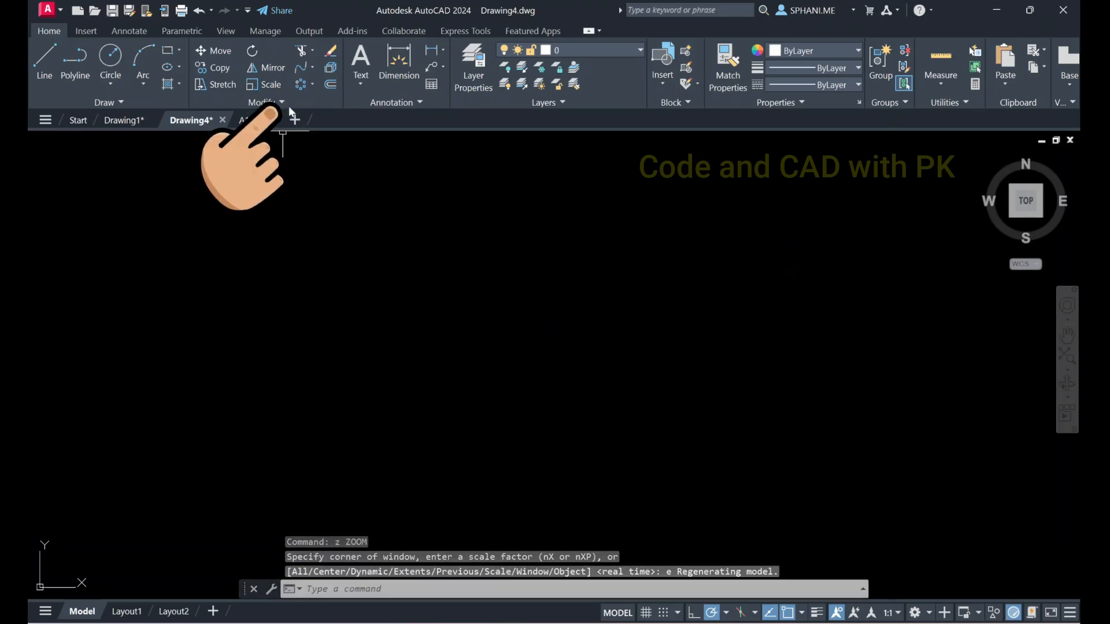
left_click(311, 84)
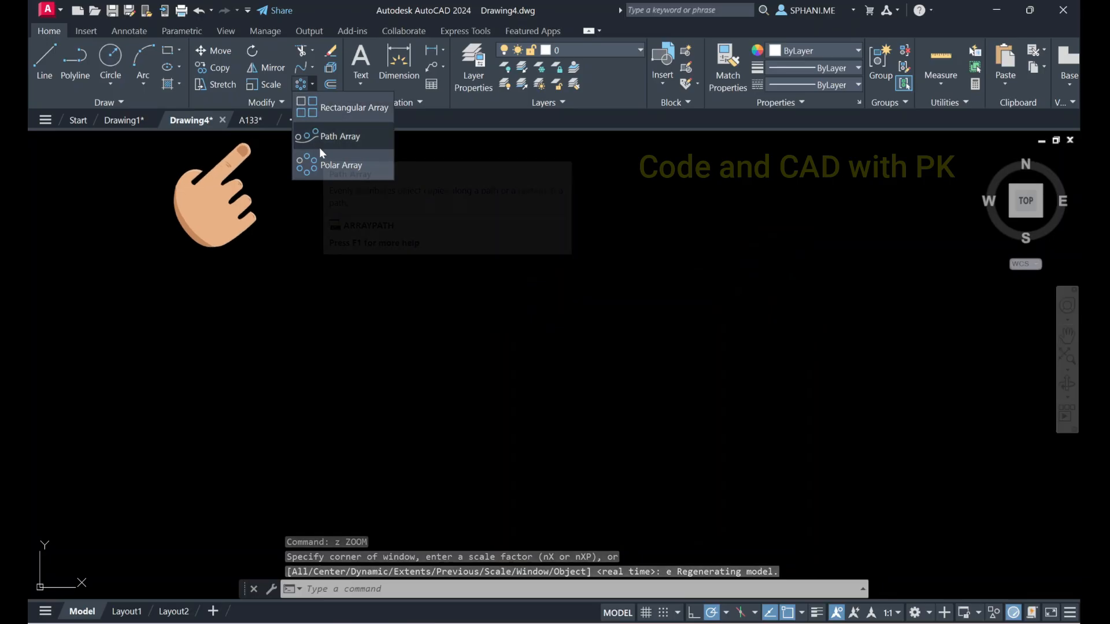
left_click(245, 247)
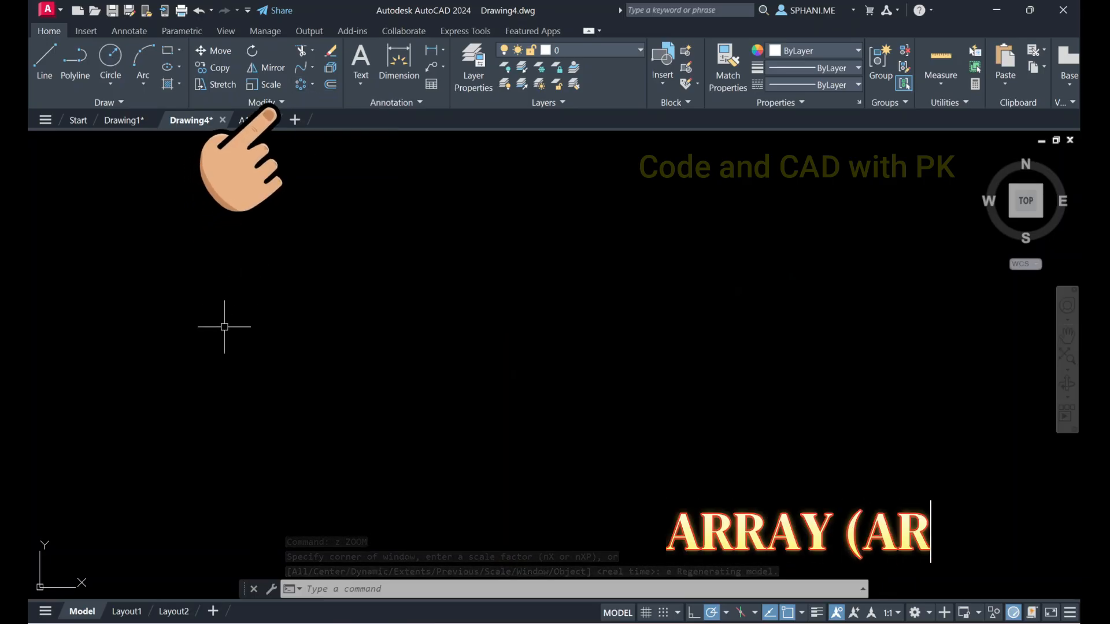
Draw an open wavy spline through four fit points, rising from lower left to upper right
type("spl")
key("Return")
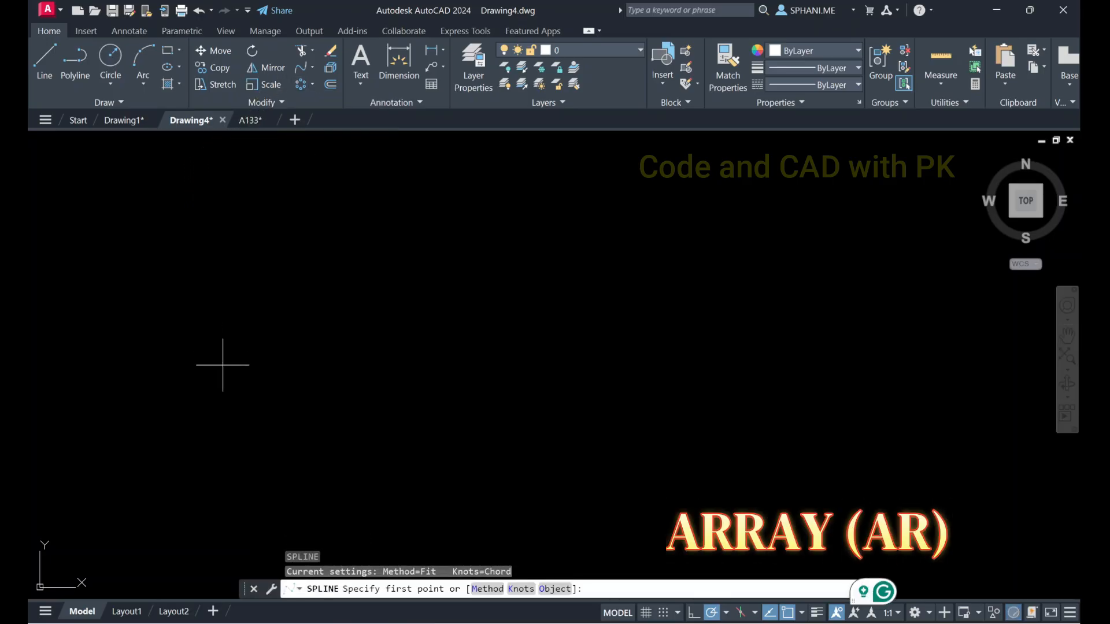
left_click(247, 420)
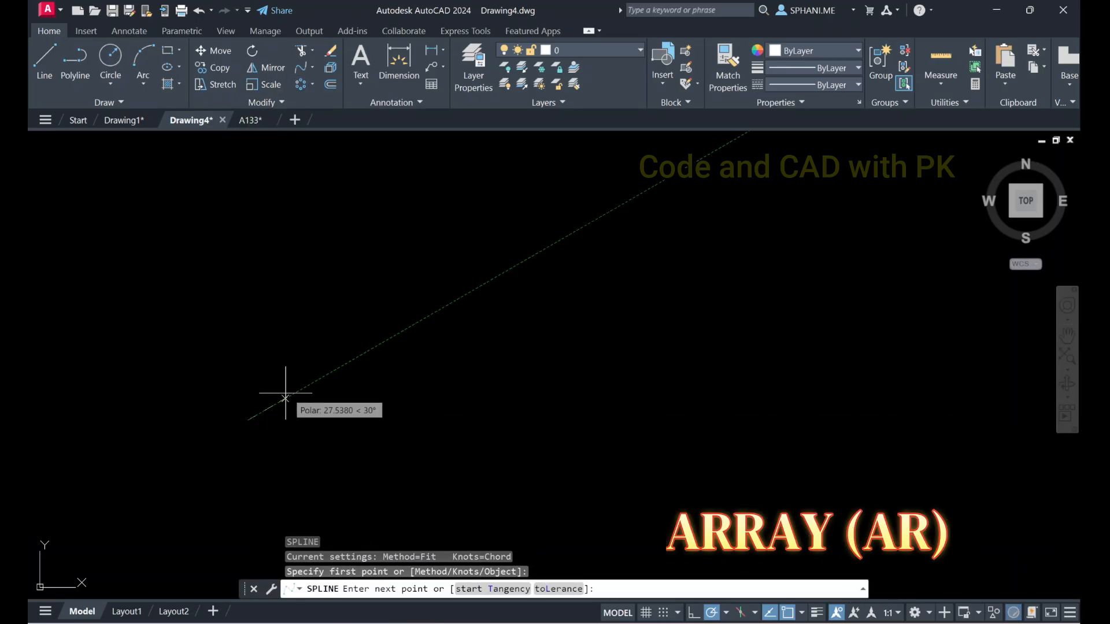
left_click(400, 316)
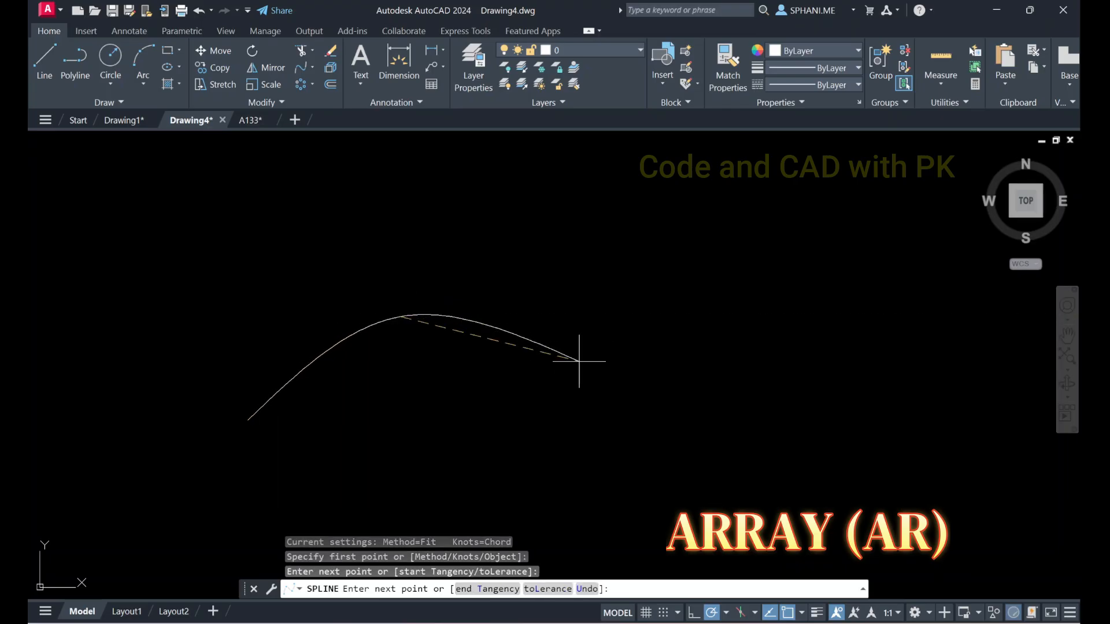
left_click(846, 276)
right_click(845, 277)
left_click(867, 287)
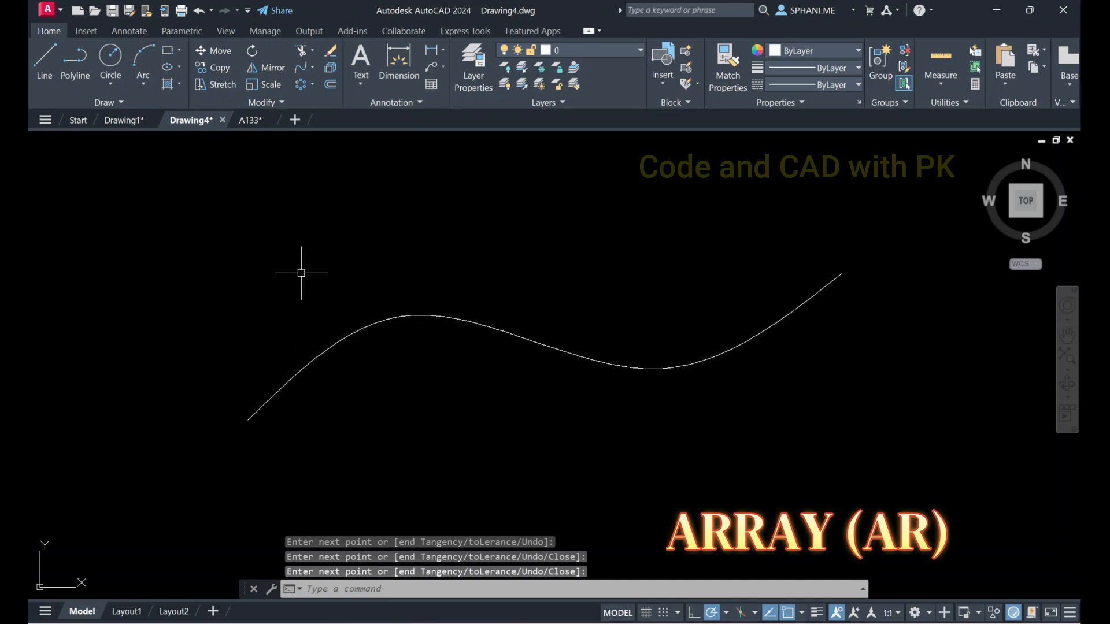
Draw a small circle centered on the spline's lower-left endpoint
type("c")
key("Return")
left_click(249, 419)
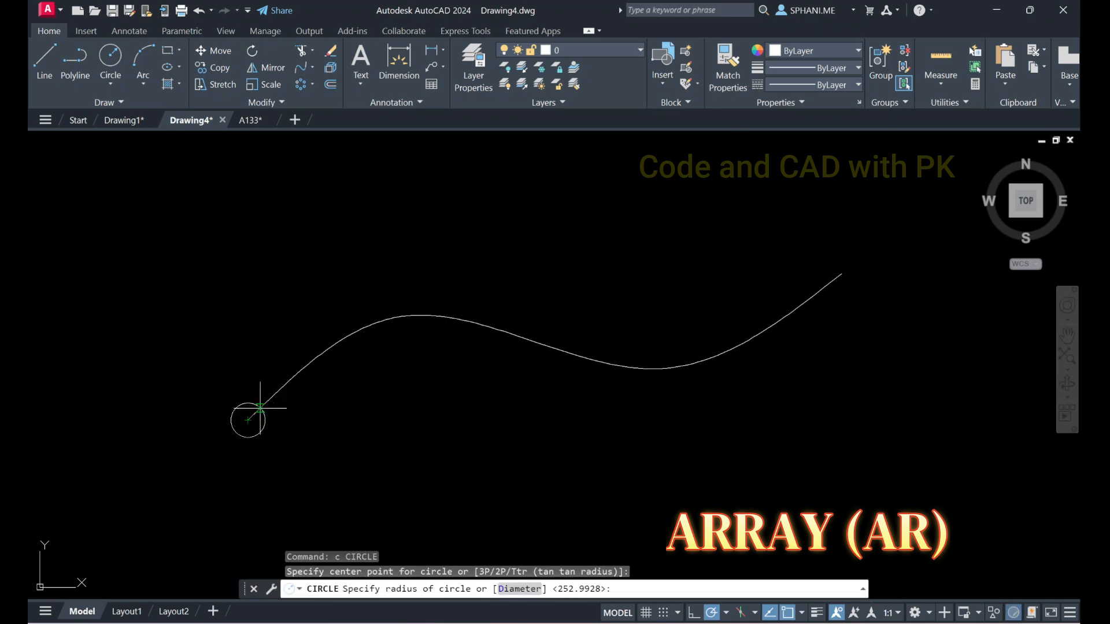
left_click(261, 408)
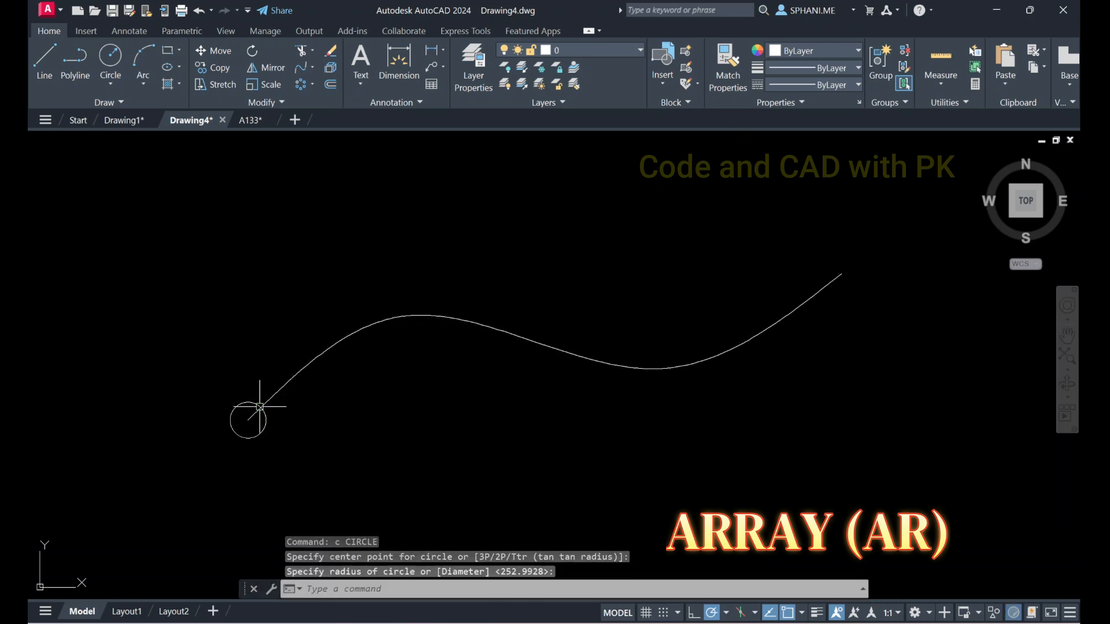
Create a path array of the small circle along the wavy spline
left_click(313, 84)
left_click(314, 134)
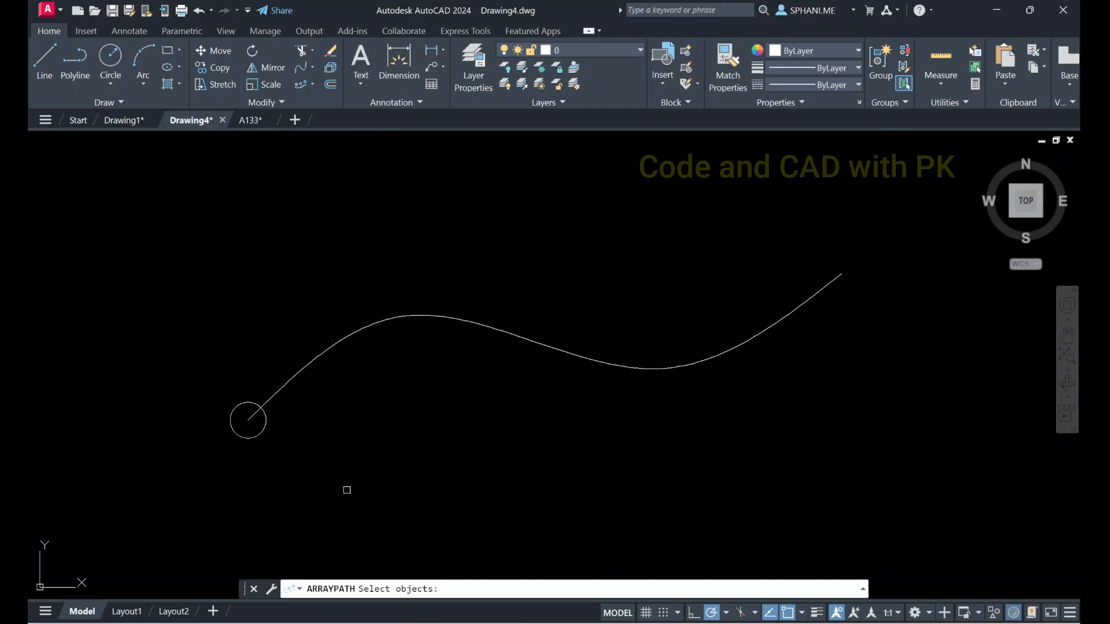
left_click(264, 433)
key("Return")
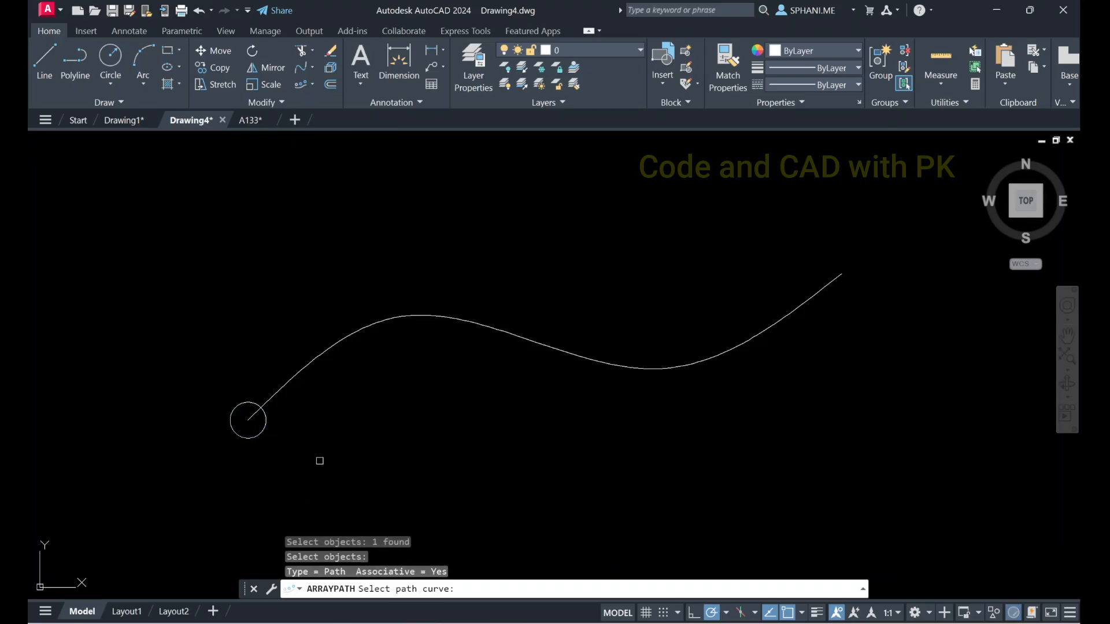
left_click(366, 332)
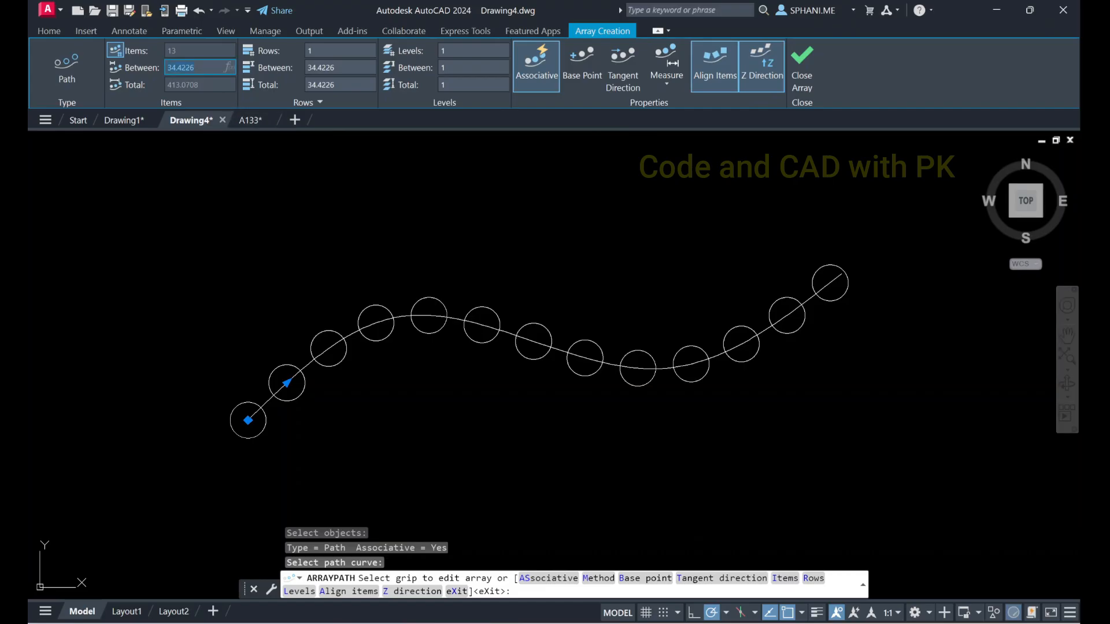
Try spacings of 30 and 20 between the circles along the spline, and set the spacing back to 30
key("Return")
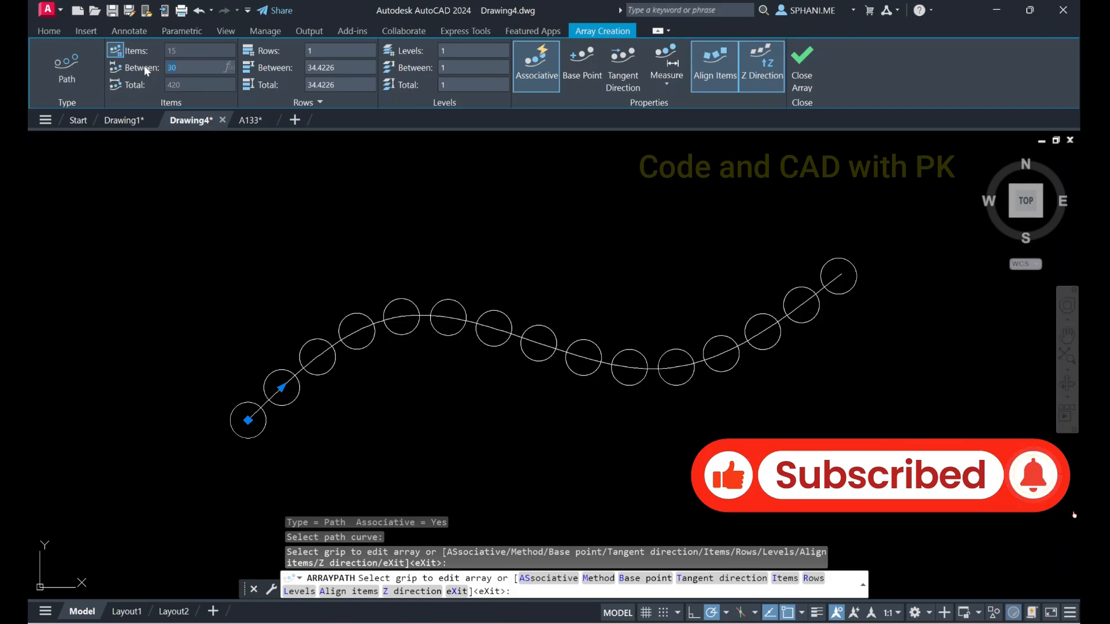
type("20")
key("Return")
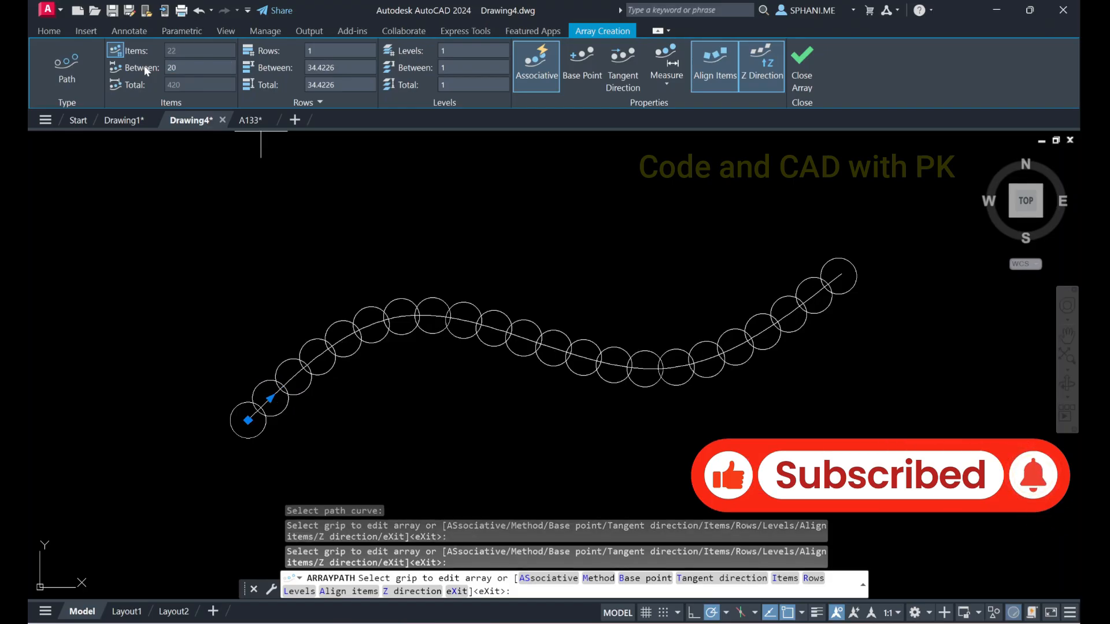
left_click_drag(185, 67, 151, 67)
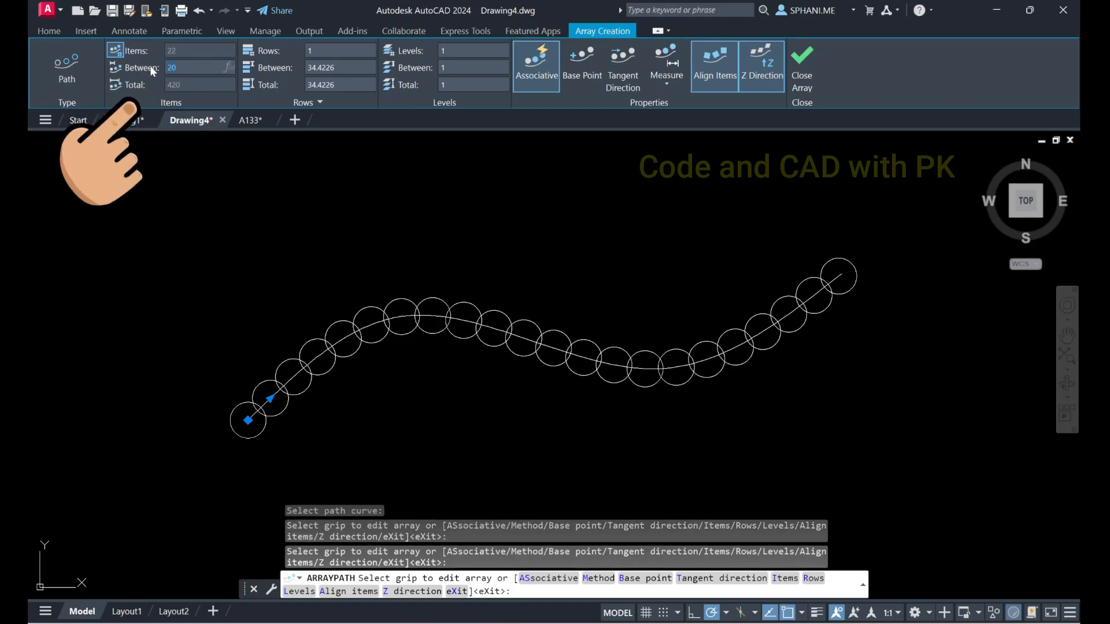
type("30")
key("Return")
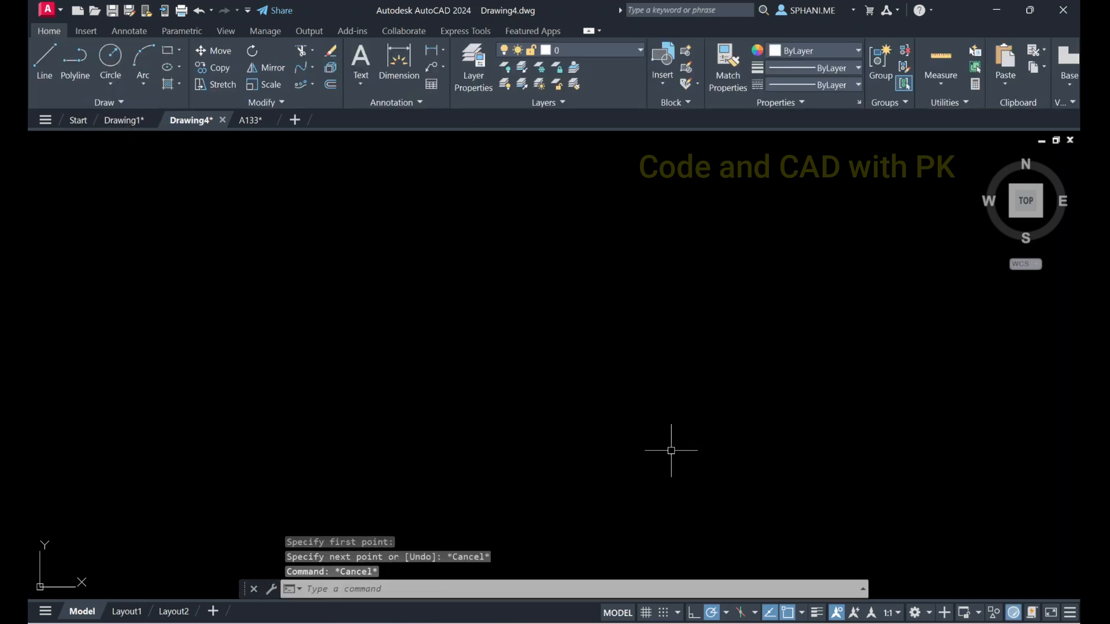
Draw a rectangle from corner 0,0 to corner 100,50 and zoom to the drawing extents
type("rec")
key("Return")
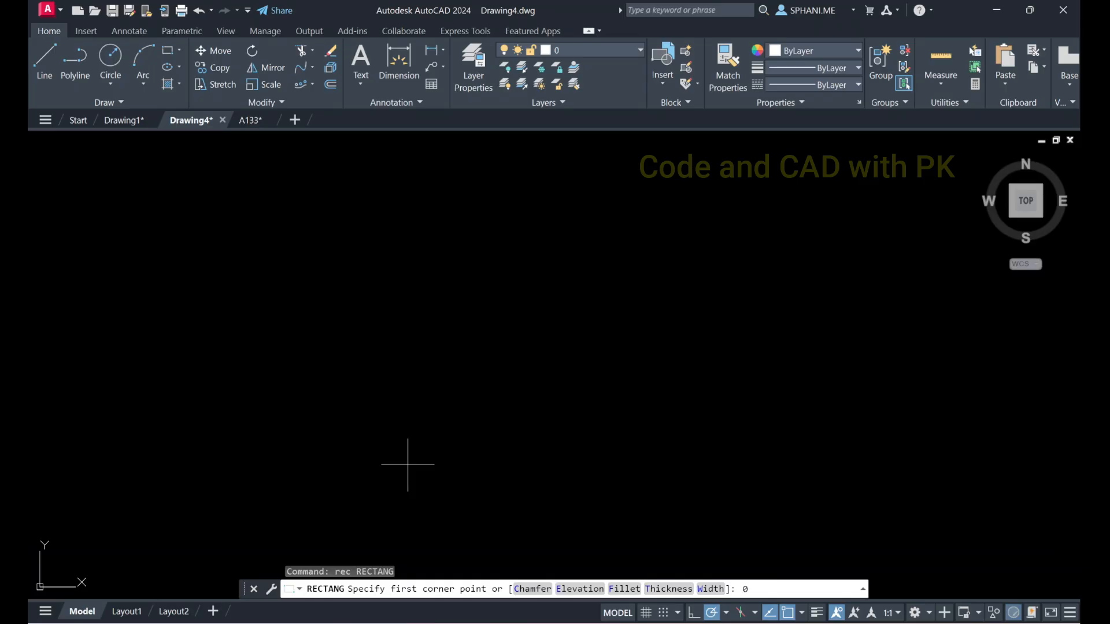
type("0,0")
key("Return")
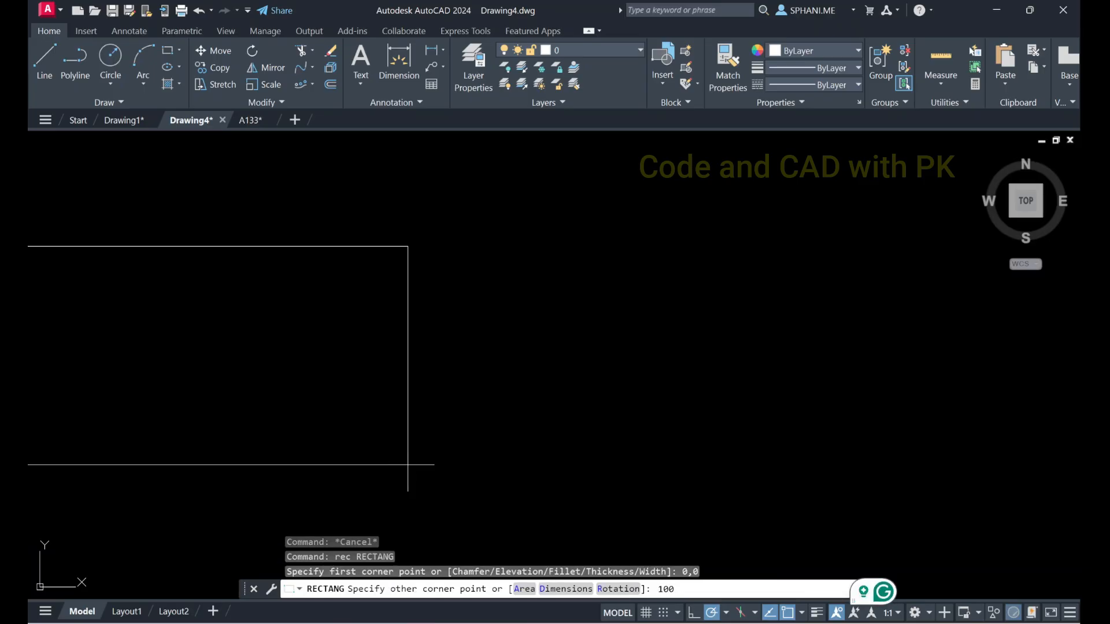
type("100,50")
key("Return")
key("Escape")
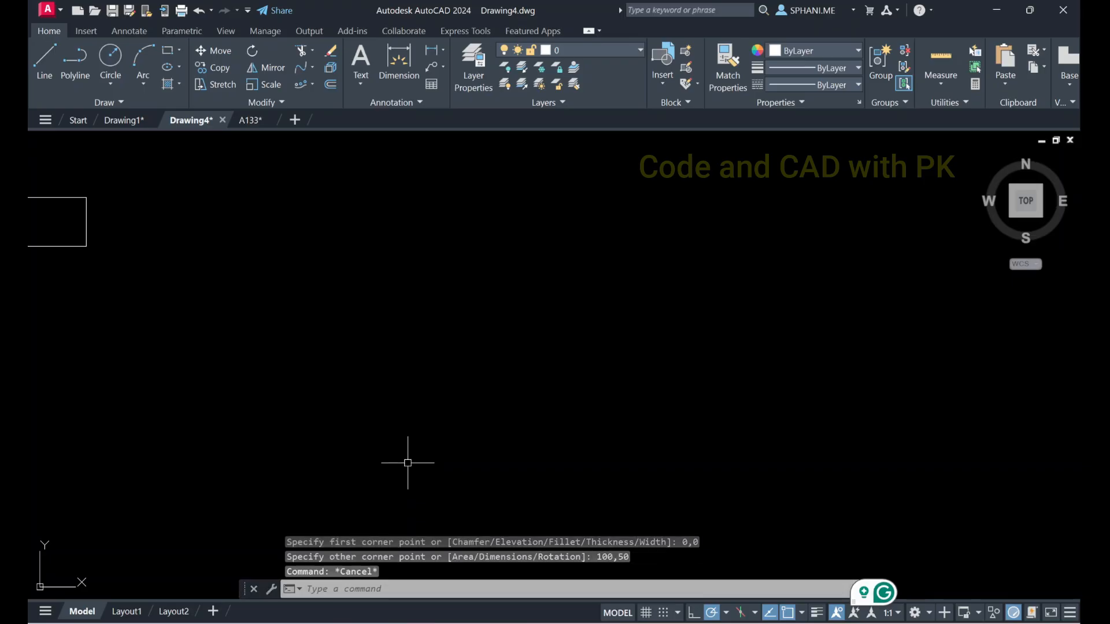
type("z")
key("Return")
type("e")
key("Return")
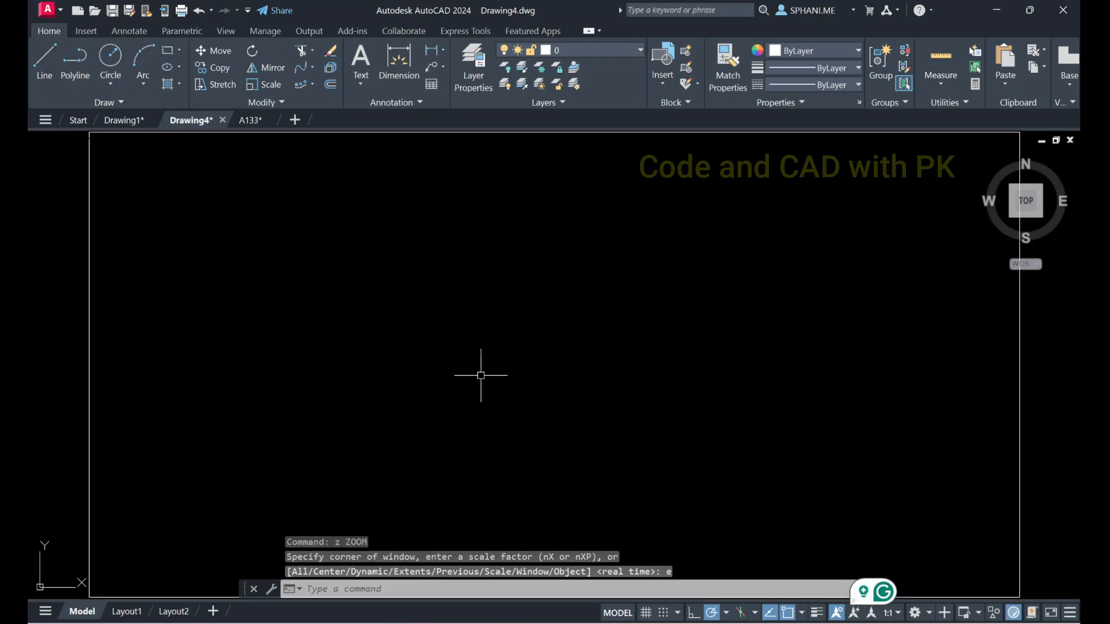
Fillet the rectangle's two lower corners with a radius of 10, using the Multiple option
type("f")
key("Return")
type("r")
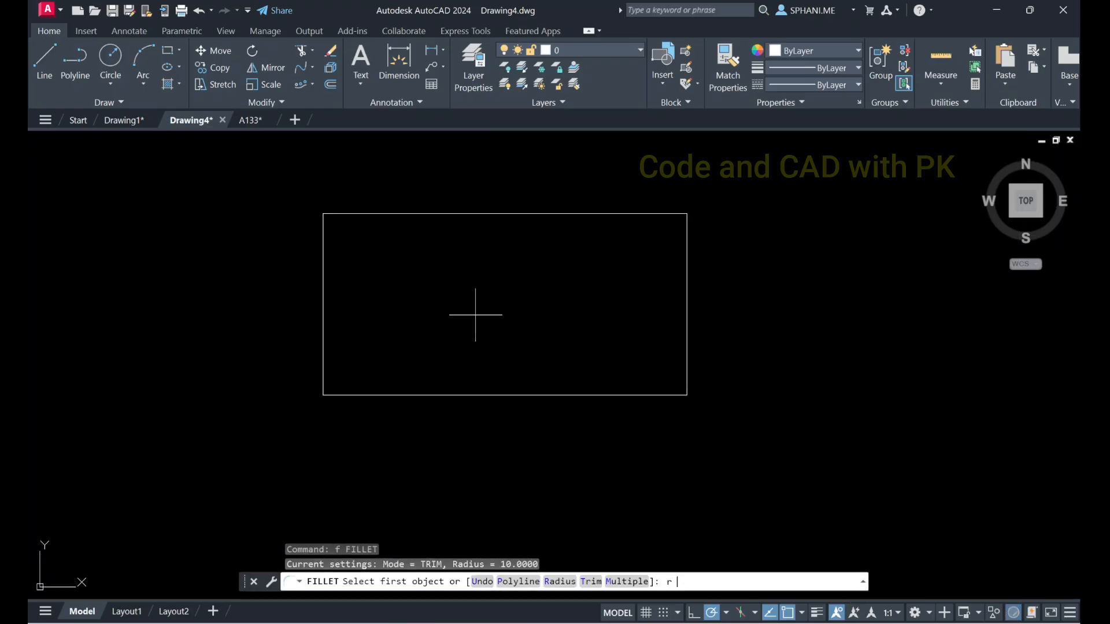
key("Return")
type("10")
key("Return")
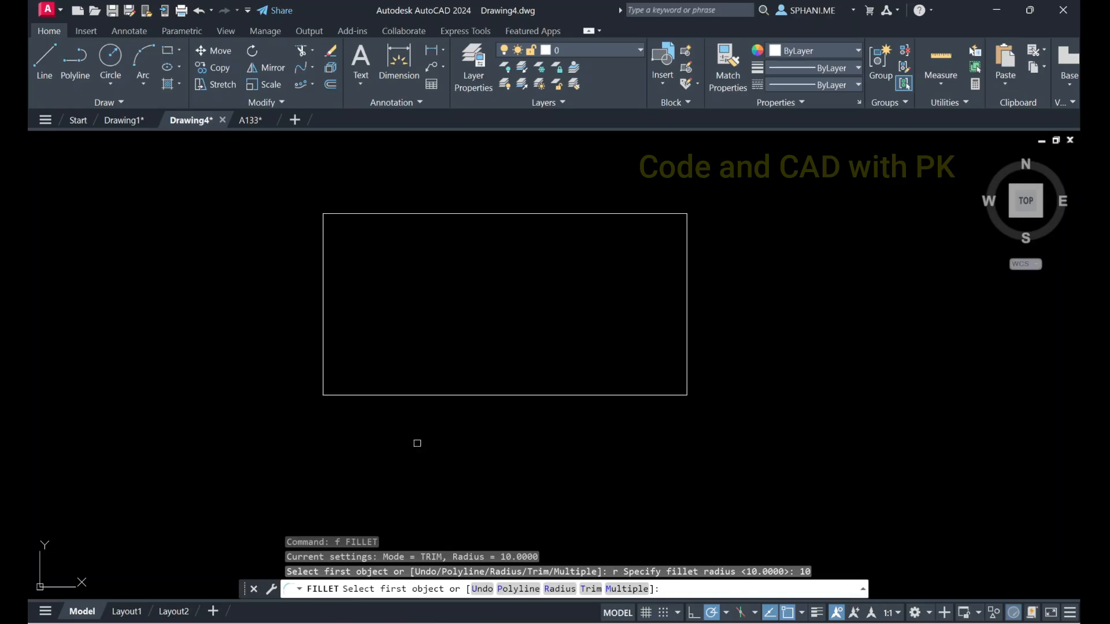
left_click(627, 589)
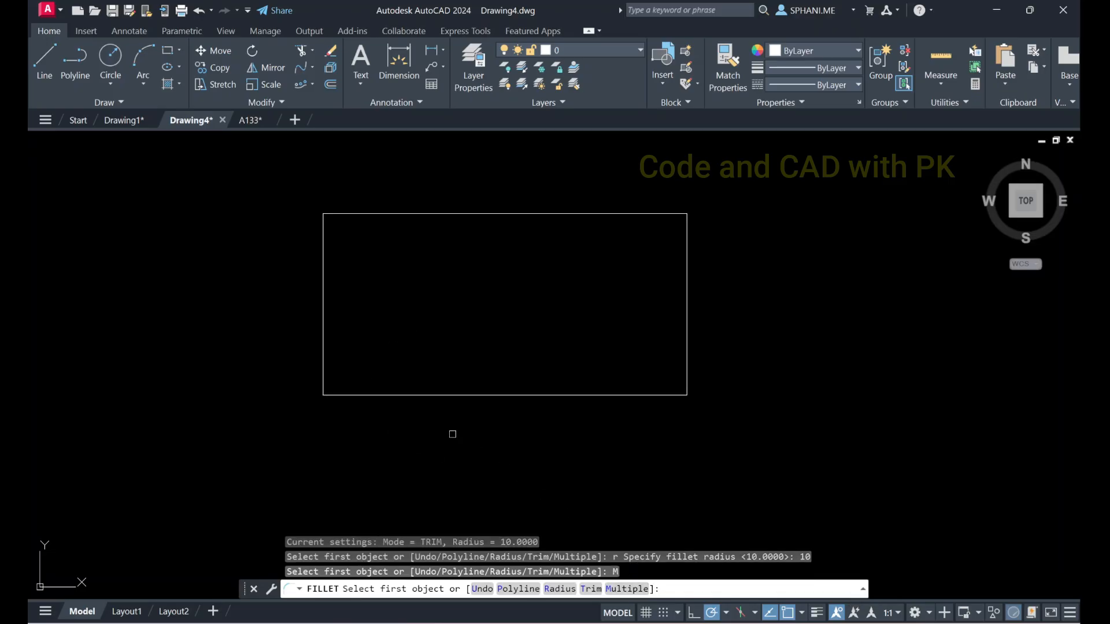
left_click(324, 348)
left_click(361, 394)
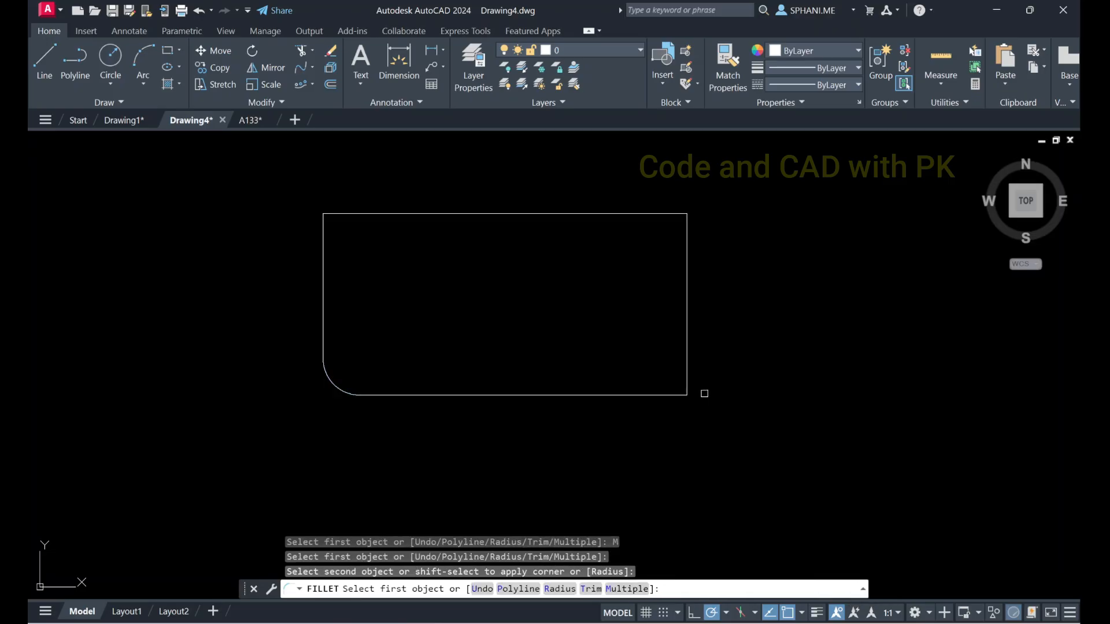
left_click(658, 394)
left_click(687, 354)
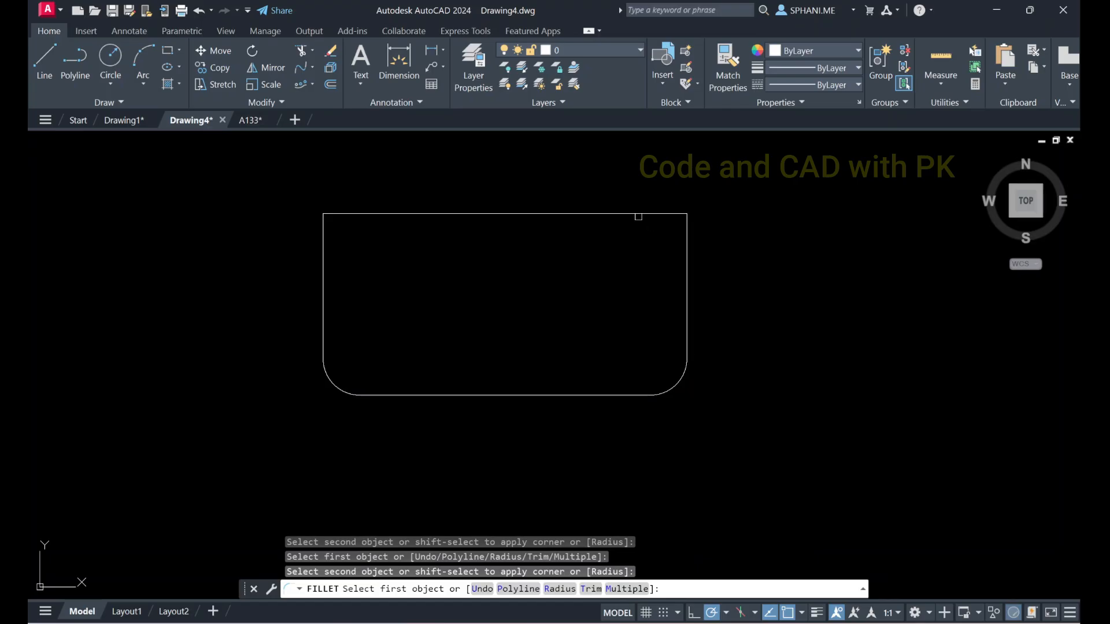
Fillet the rectangle's two upper corners with the same radius of 10 and end the Fillet command
left_click(638, 214)
left_click(687, 246)
left_click(368, 214)
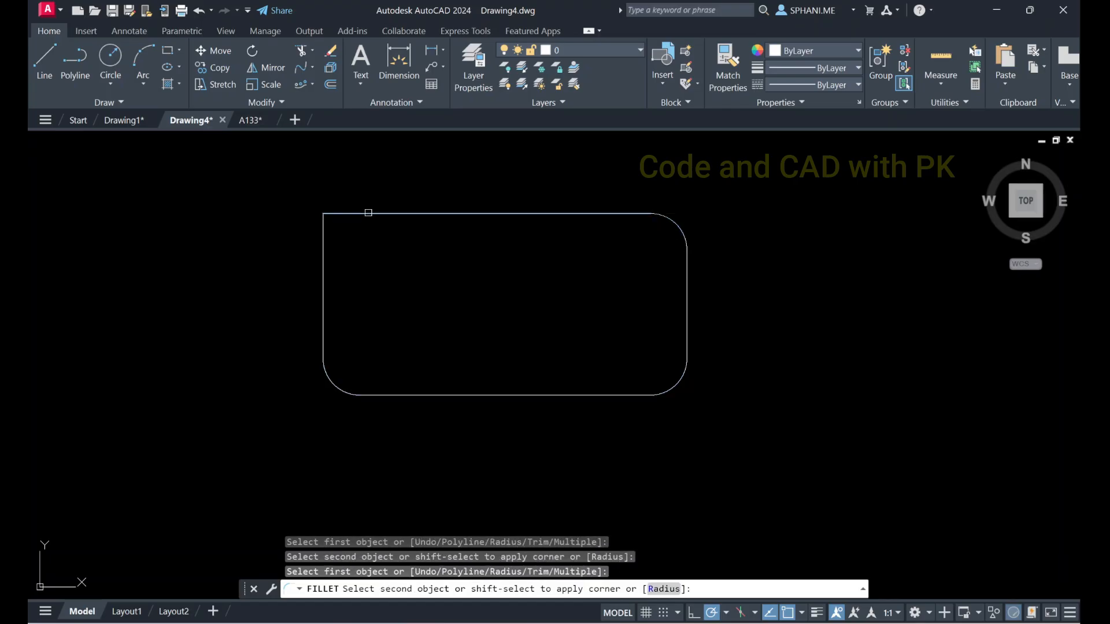
left_click(323, 242)
right_click(407, 256)
left_click(434, 263)
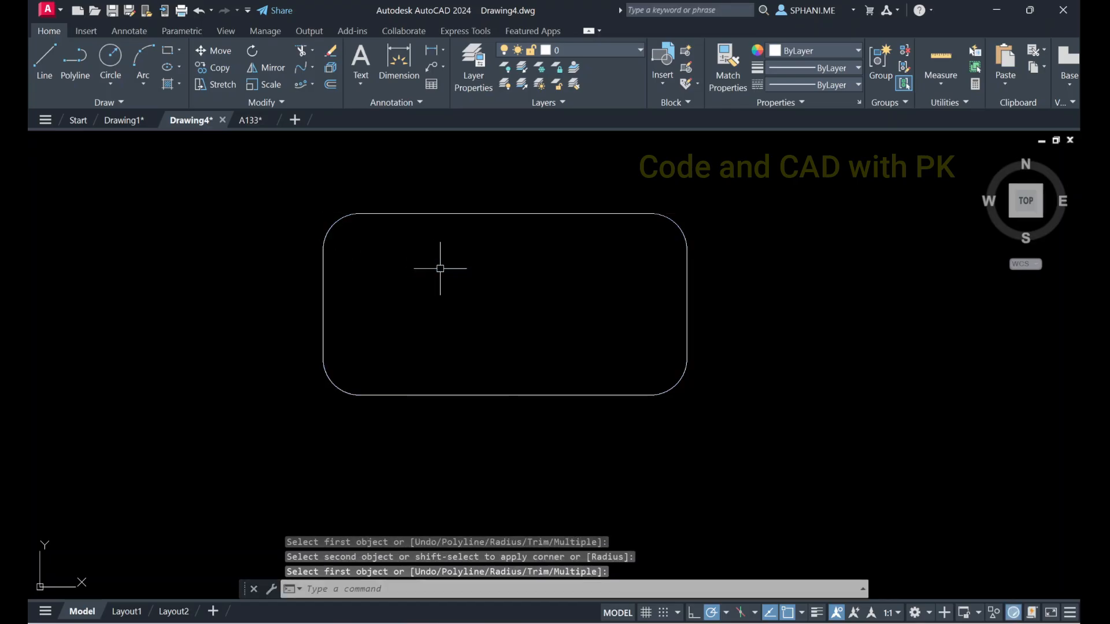
left_click(535, 214)
key("Escape")
key("Escape")
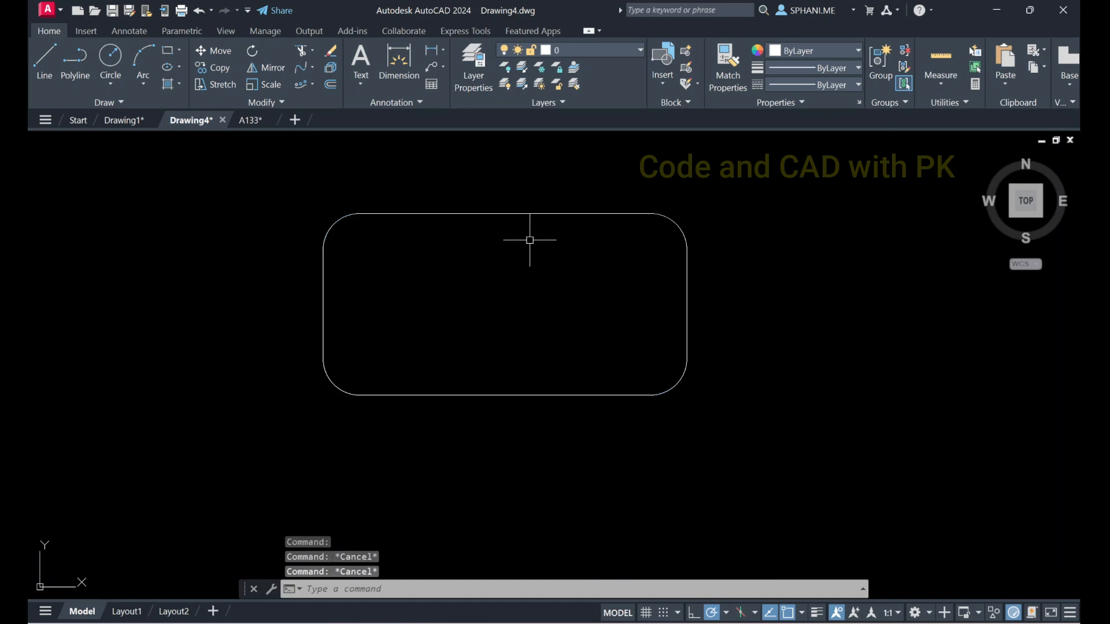
Offset the rounded rectangle outward by a distance of 10
type("o")
key("Return")
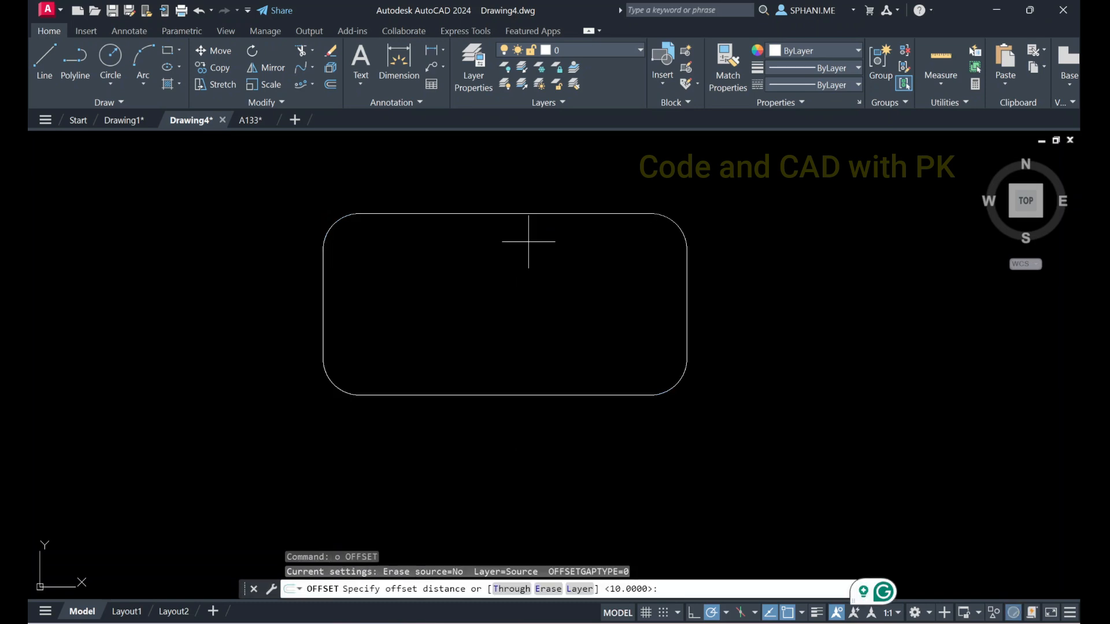
type("10")
key("Return")
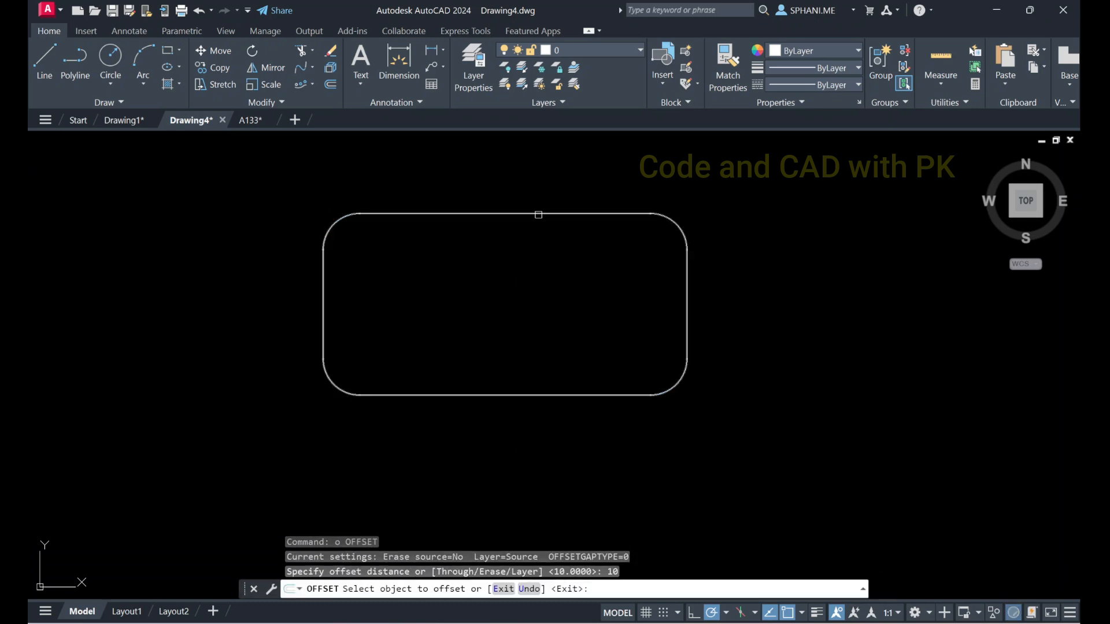
left_click(538, 214)
left_click(537, 192)
key("Escape")
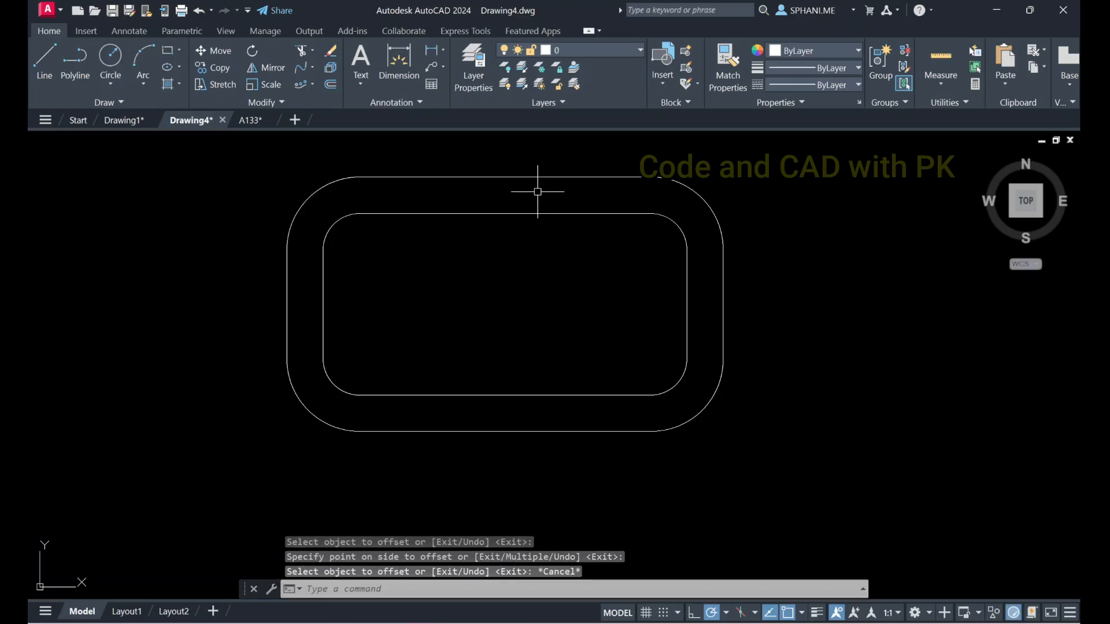
scroll(537, 194, "up", 3)
scroll(531, 198, "down", 5)
scroll(573, 217, "up", 2)
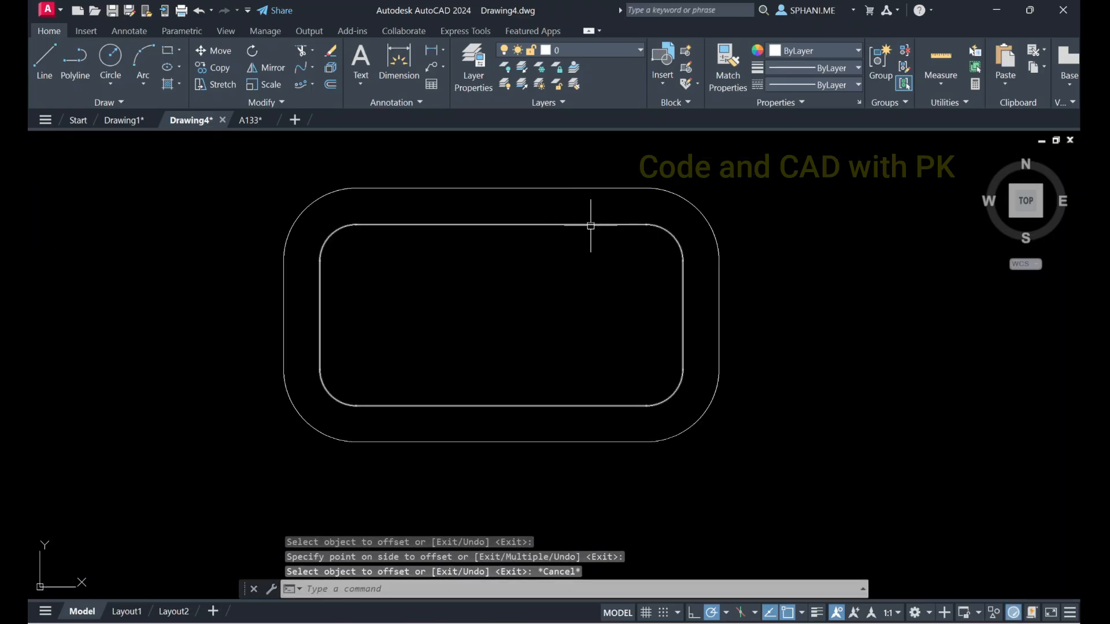
middle_click_drag(590, 225, 505, 237)
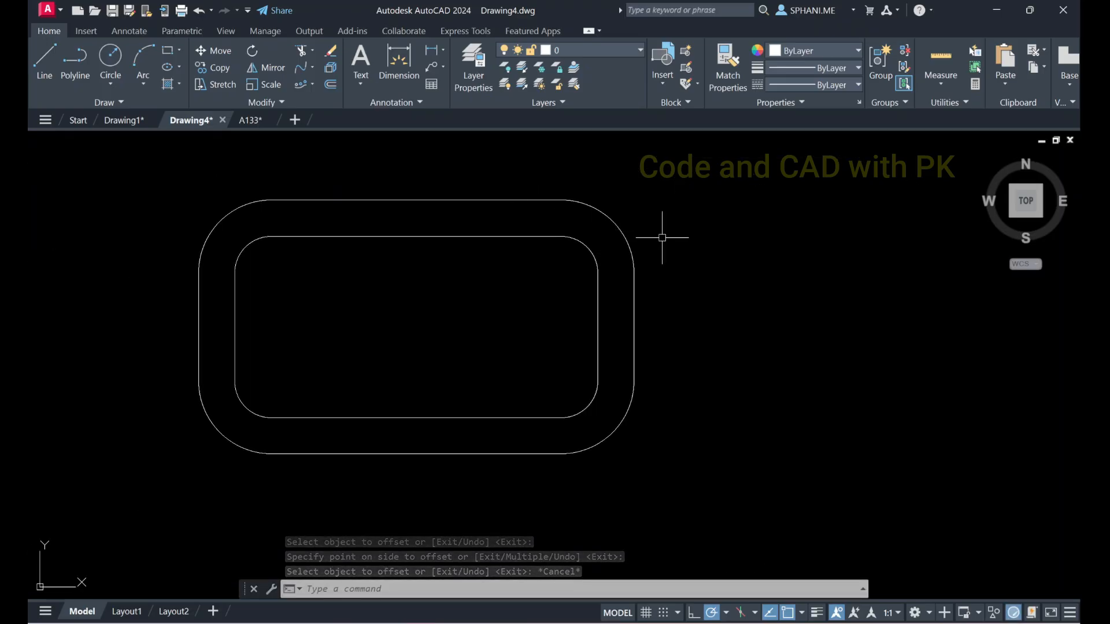
type("c")
key("Return")
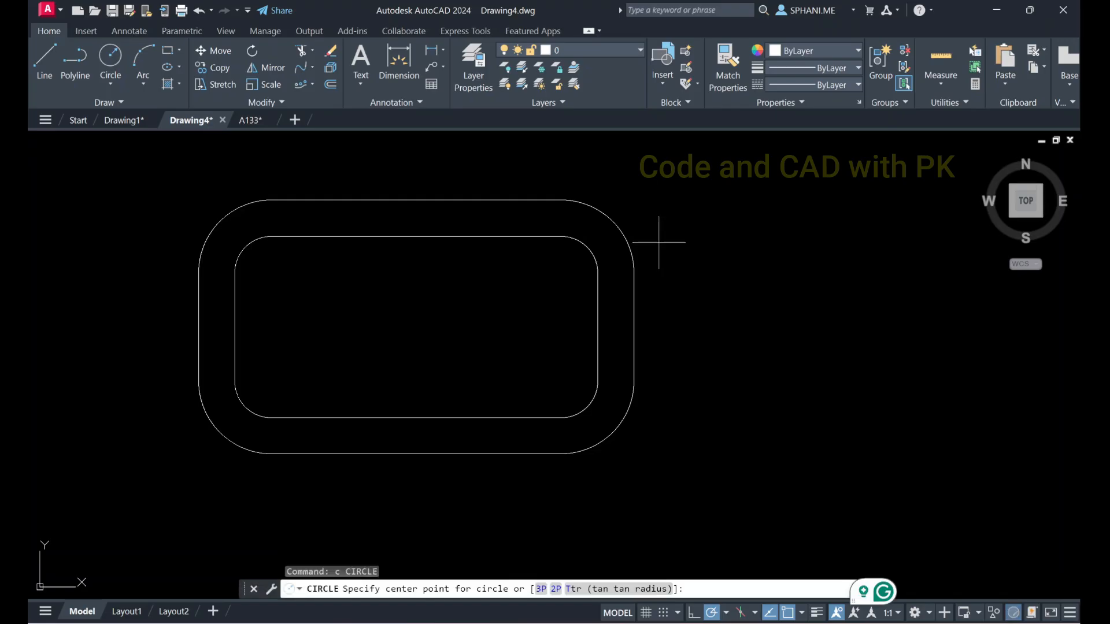
left_click(800, 242)
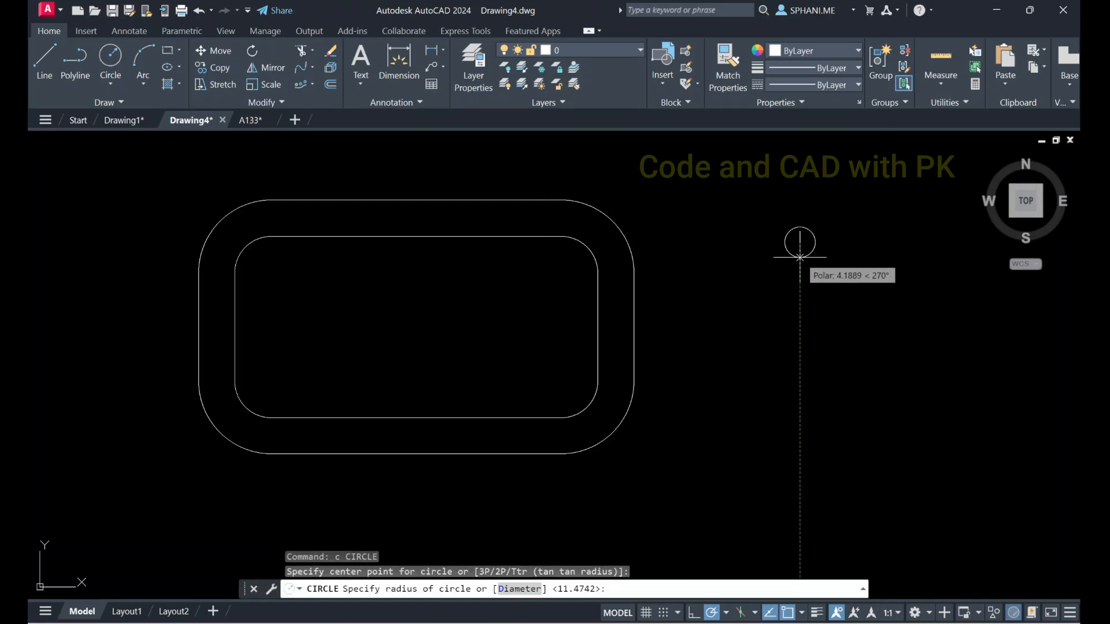
key("Escape")
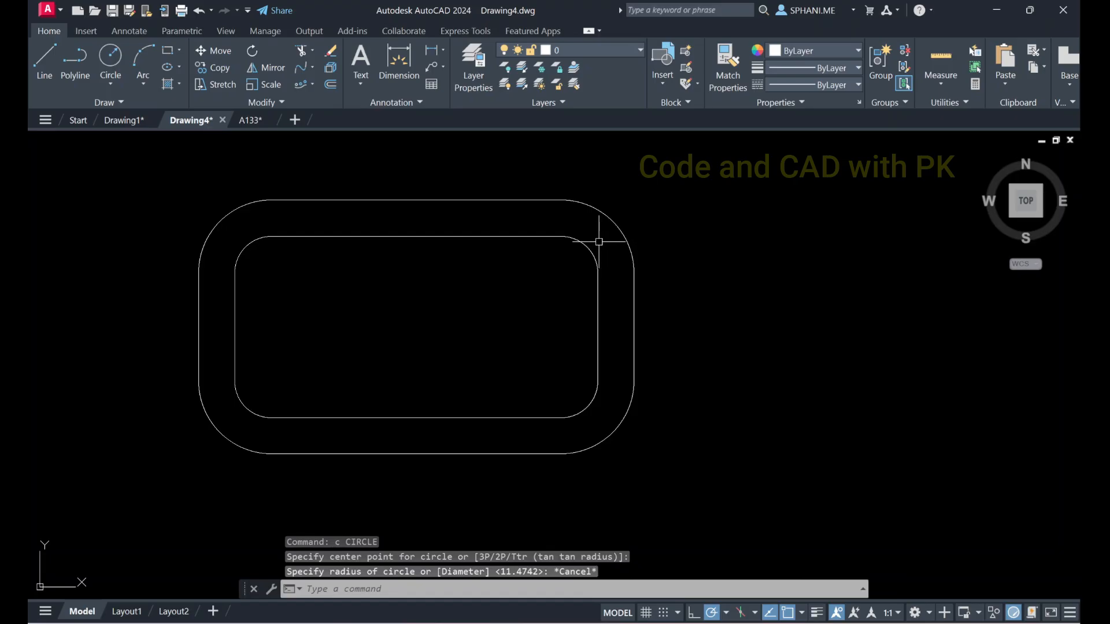
Draw a small circle with a radius of about 7, centered on the upper edge of the outer rounded rectangle near its right end
key("Return")
left_click(524, 201)
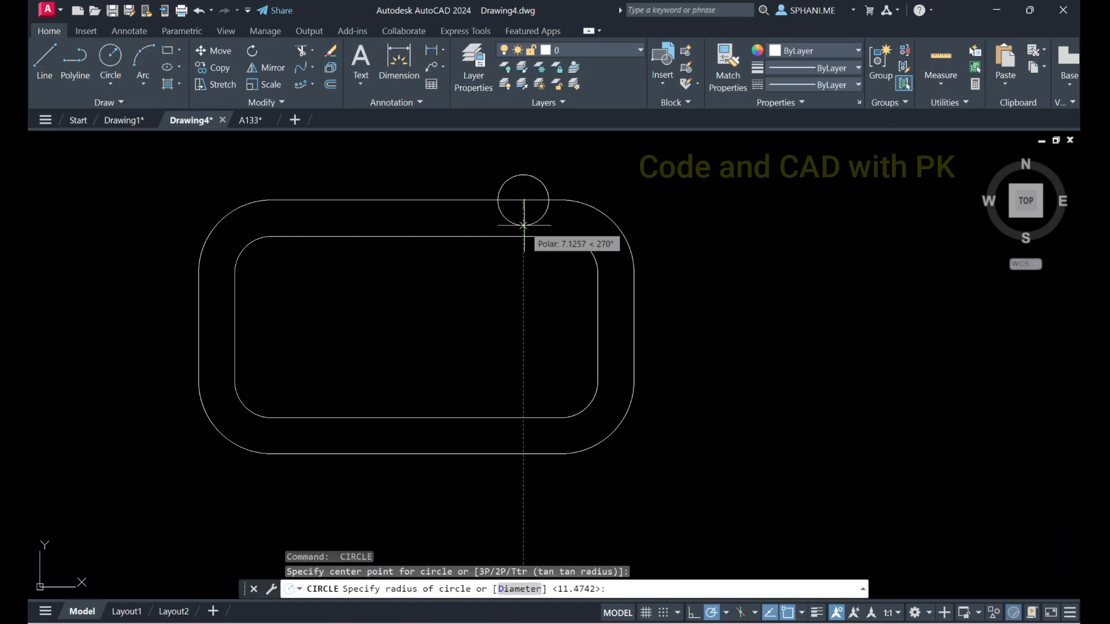
left_click(523, 225)
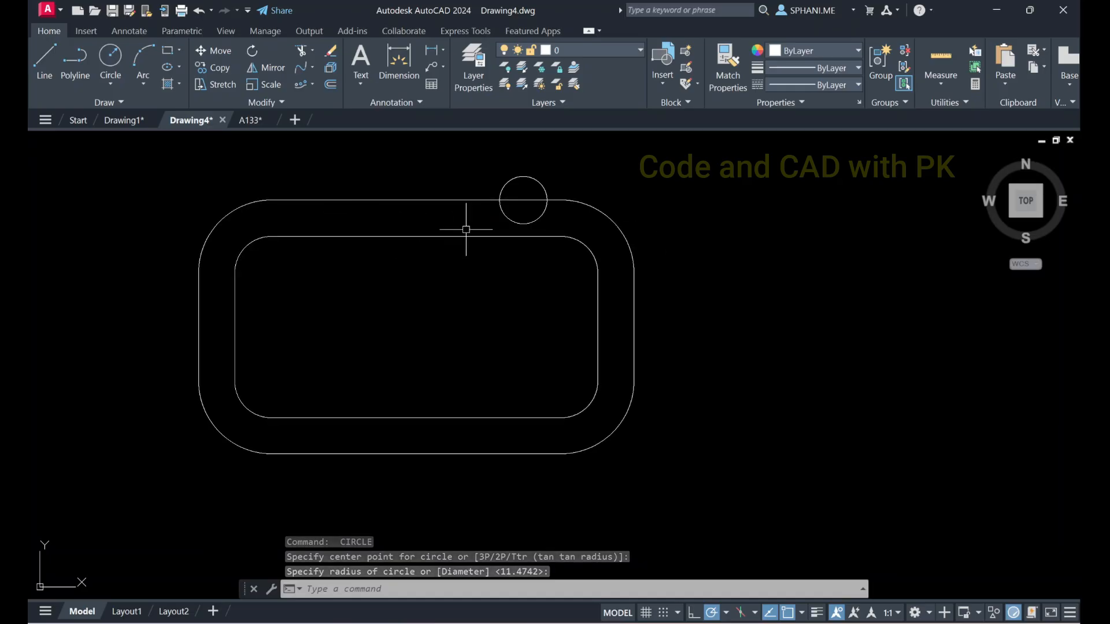
Create a path array of the small circle along the outer rounded rectangle
left_click(301, 84)
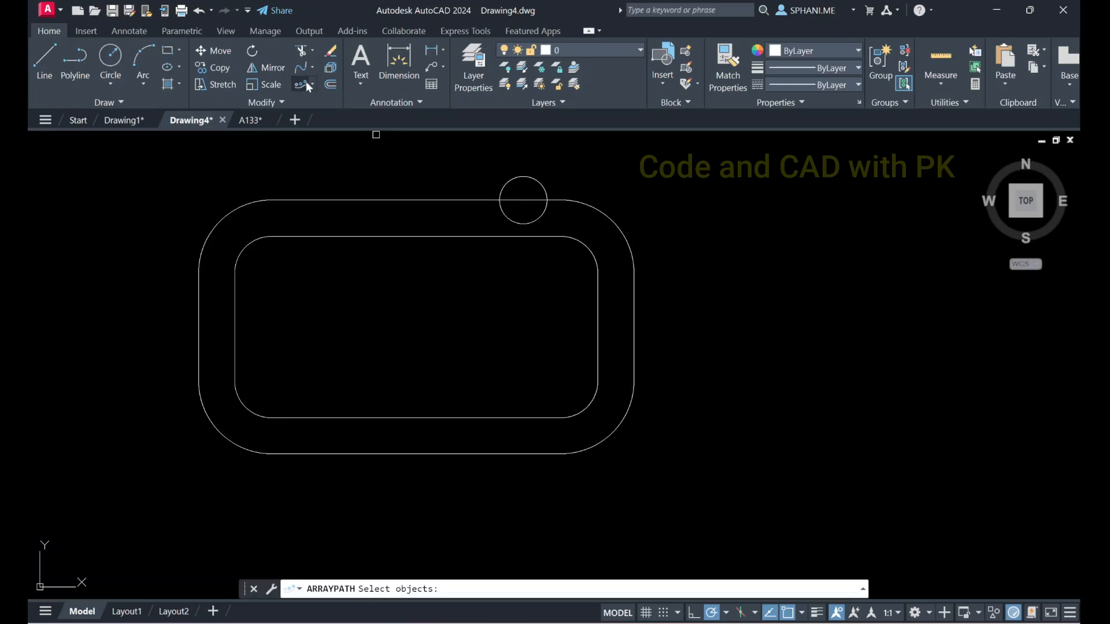
left_click(504, 187)
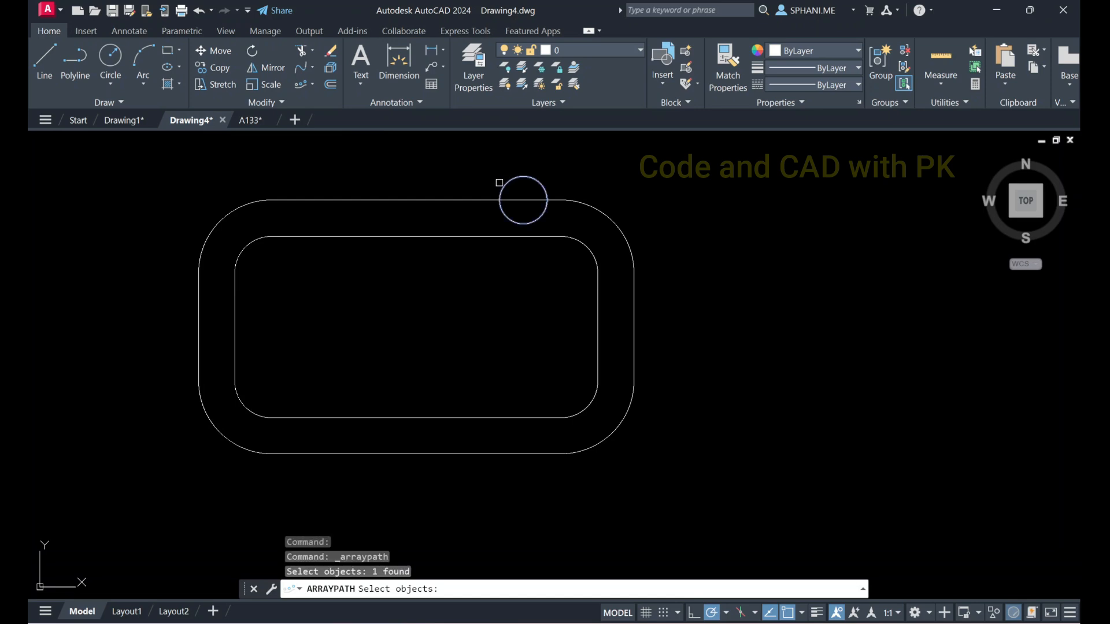
key("Return")
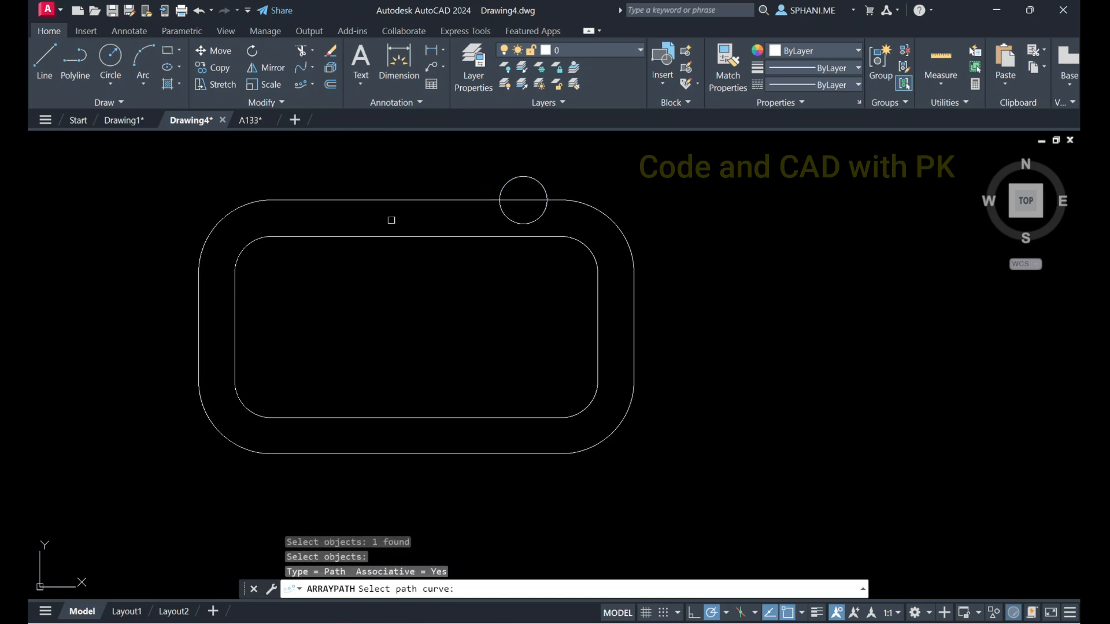
left_click(385, 199)
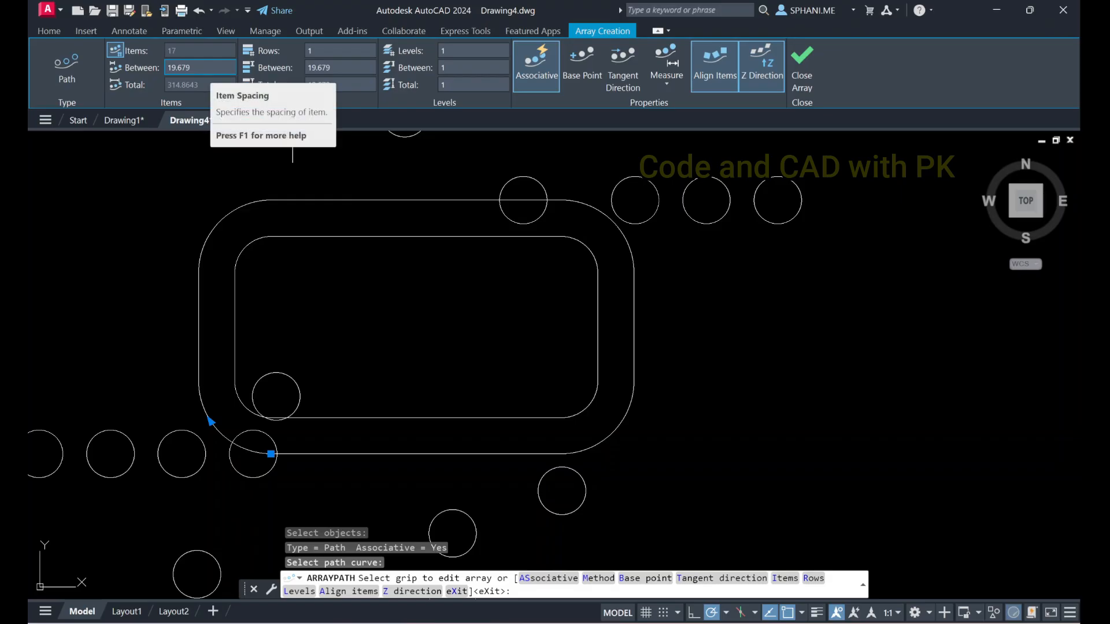
Set the path array's base point to the center of the original small circle on the outer rounded rectangle's upper edge
left_click(583, 67)
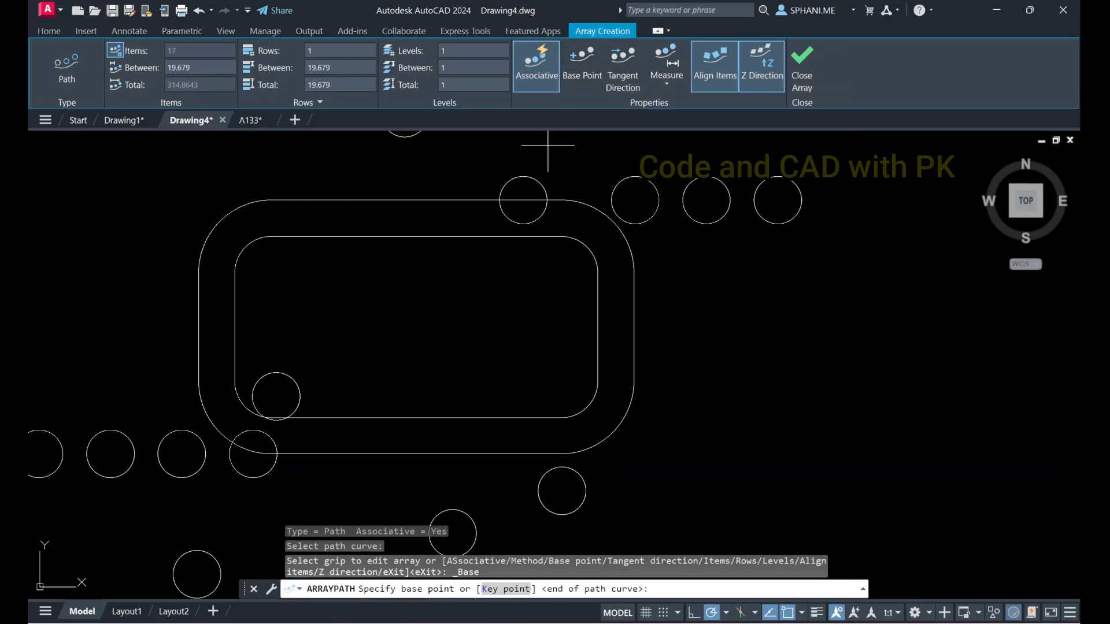
left_click(581, 57)
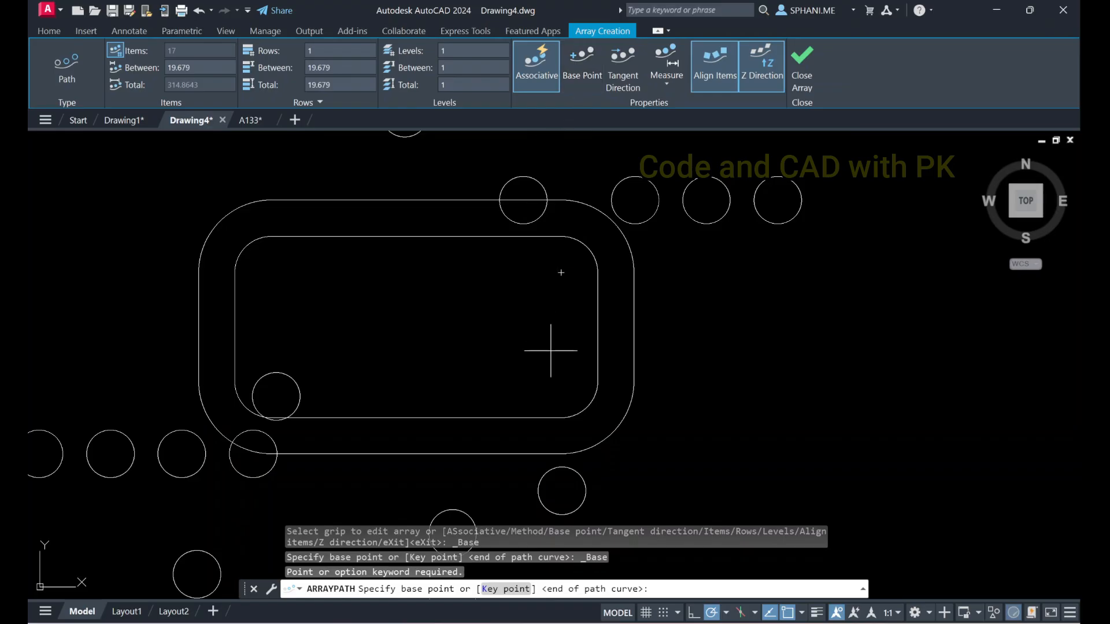
left_click(523, 200)
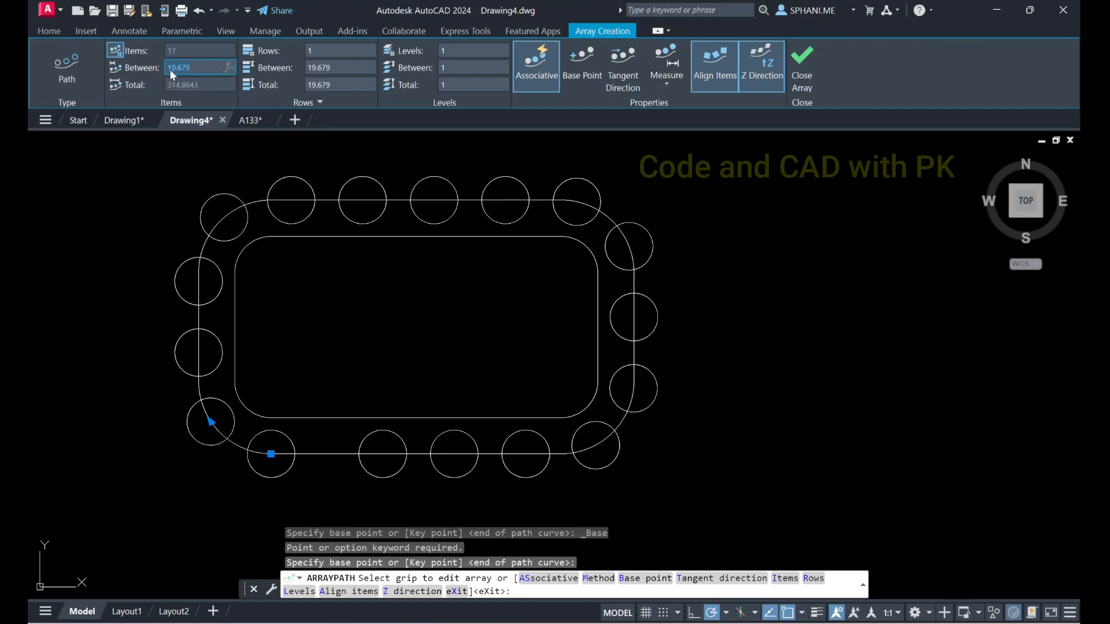
Try an item spacing of 20 for the path array, settle on a spacing of 30, and finish the array
type("20")
key("Return")
left_click(167, 68)
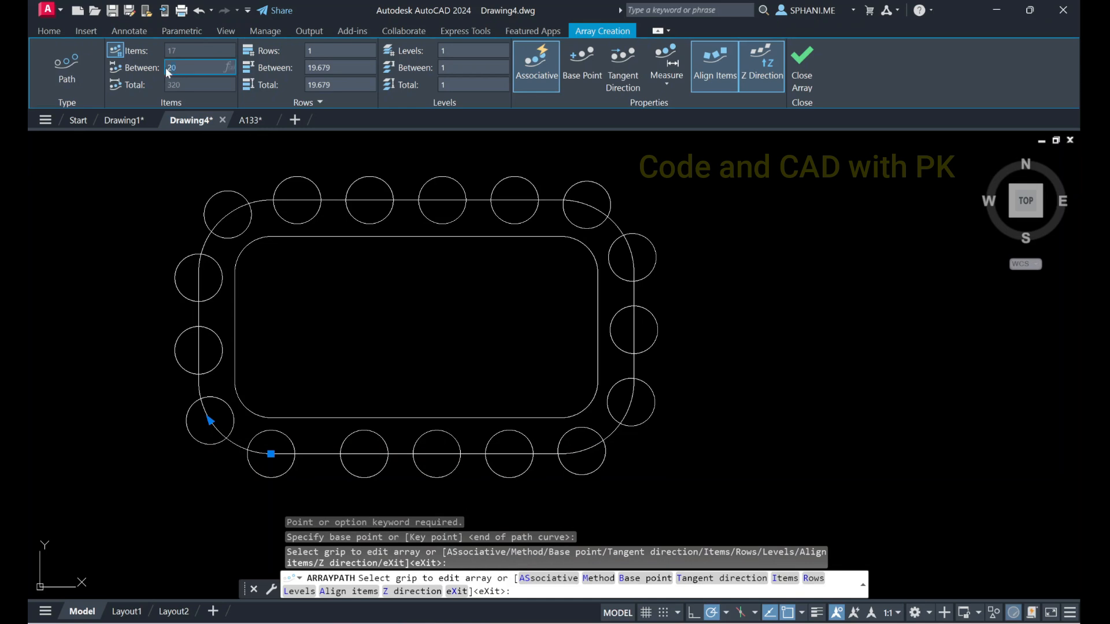
type("30")
key("Return")
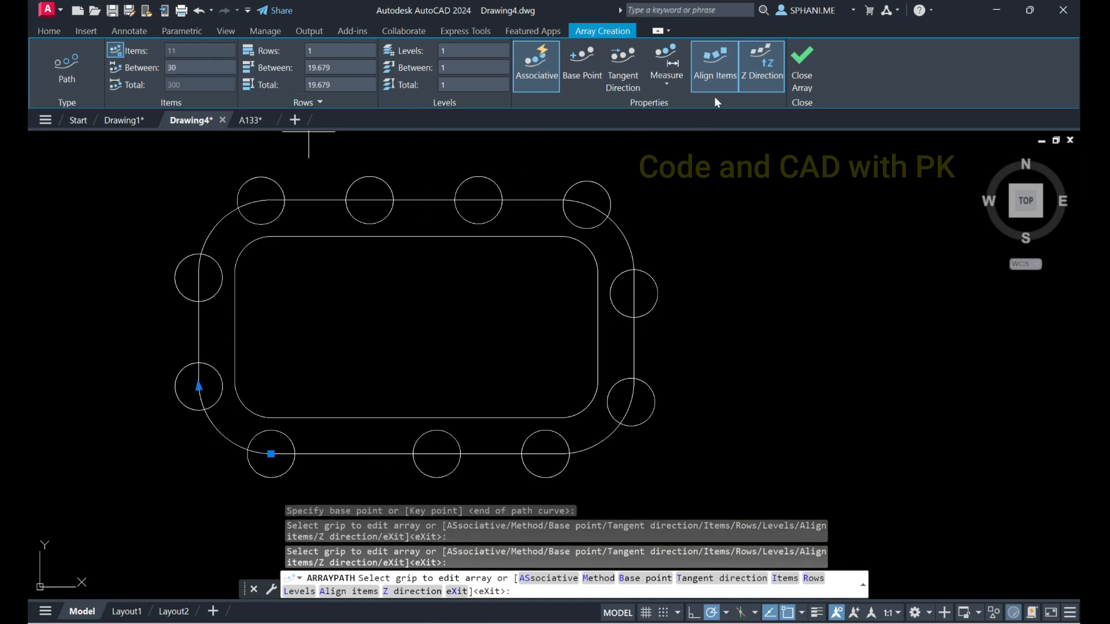
left_click(802, 69)
Erase the outer rounded rectangle that served as the array path, keeping the inner one and the circles
left_click(508, 237)
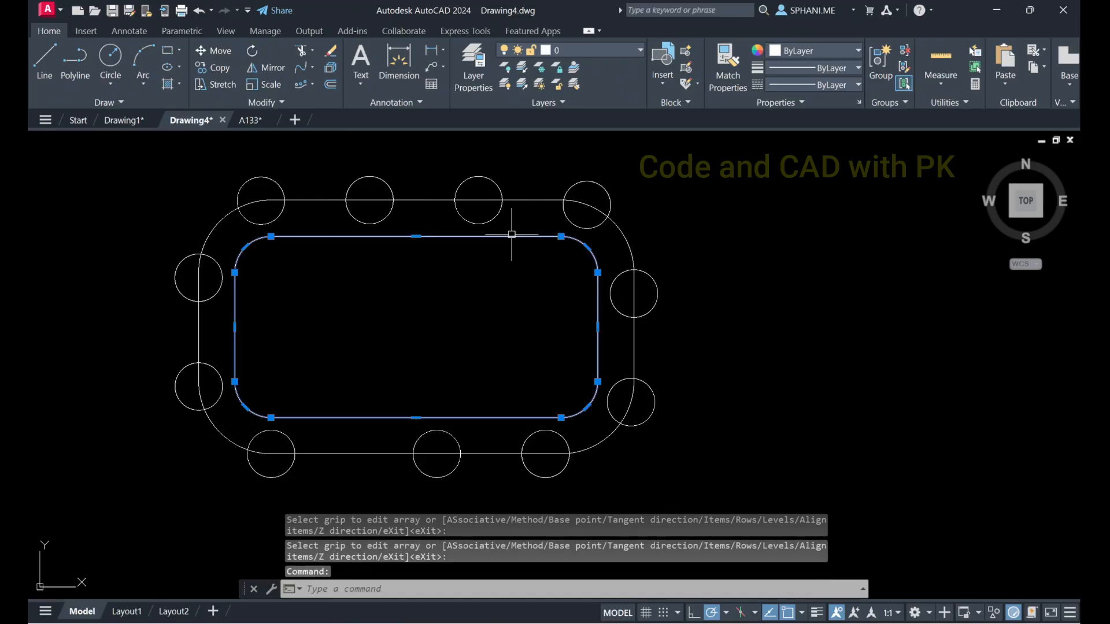
key("Escape")
left_click(523, 200)
type("e")
key("Return")
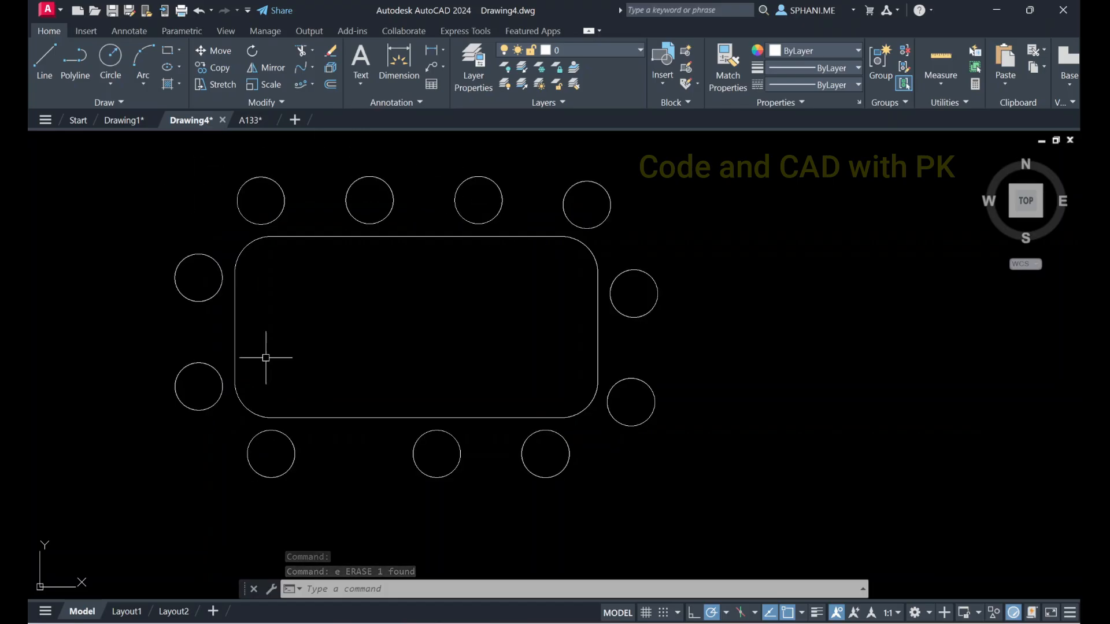
left_click(317, 82)
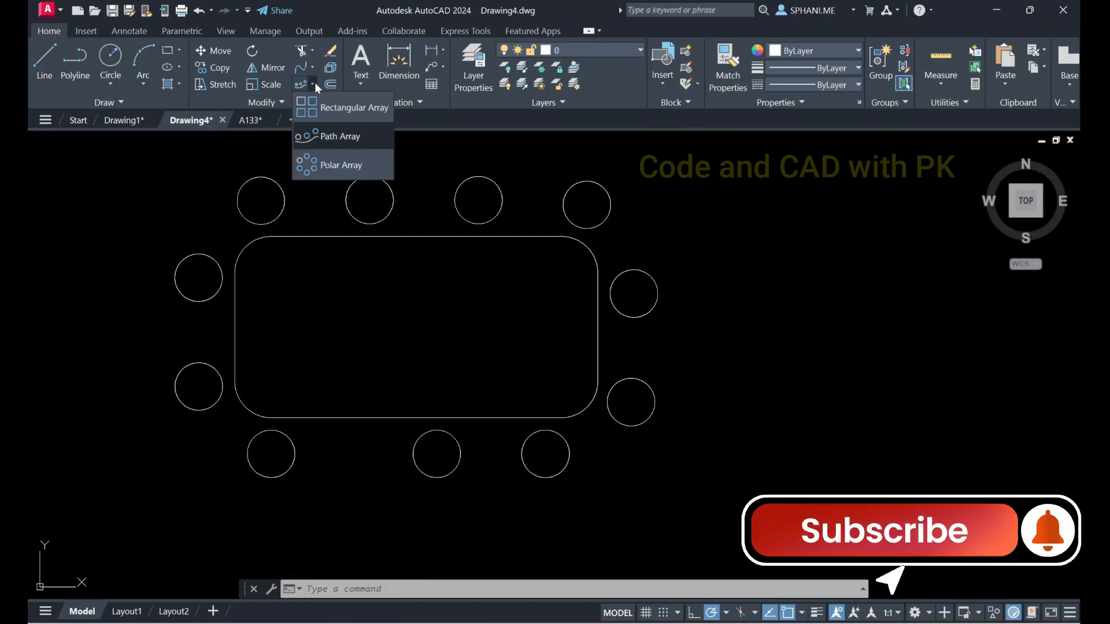
left_click(276, 102)
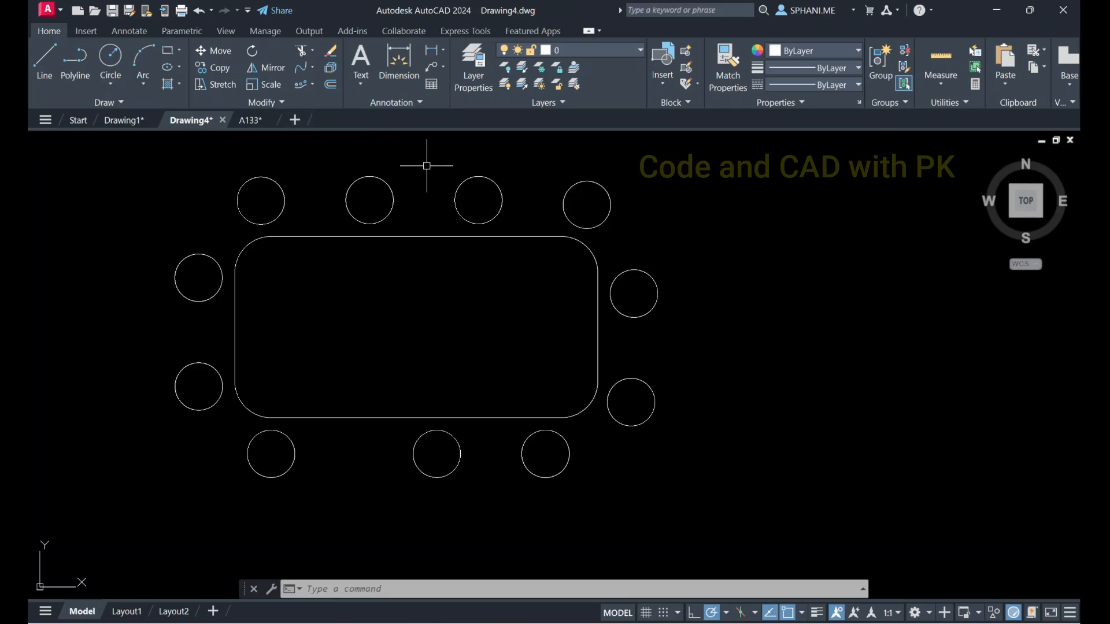
Zoom the drawing to its extents
type("z")
key("Return")
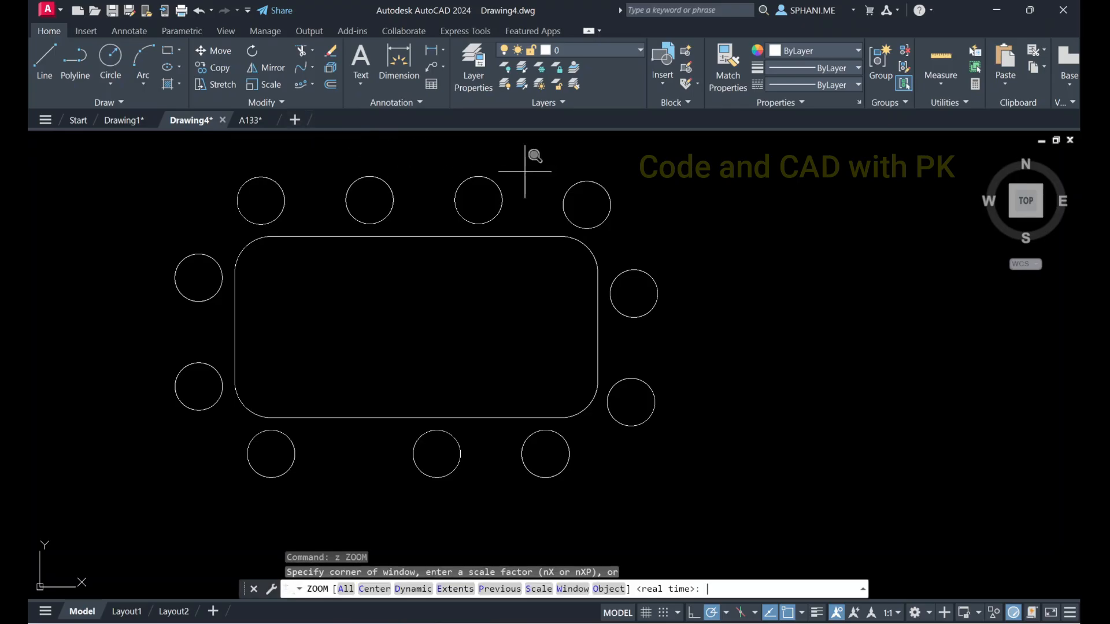
type("e")
key("Return")
key("Return")
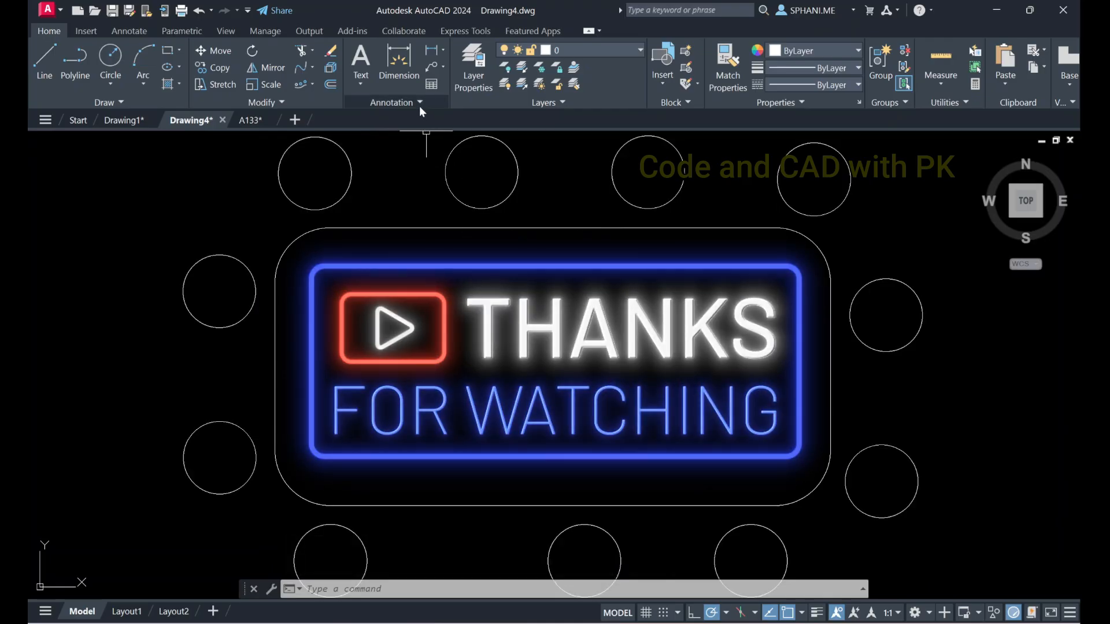
left_click(418, 104)
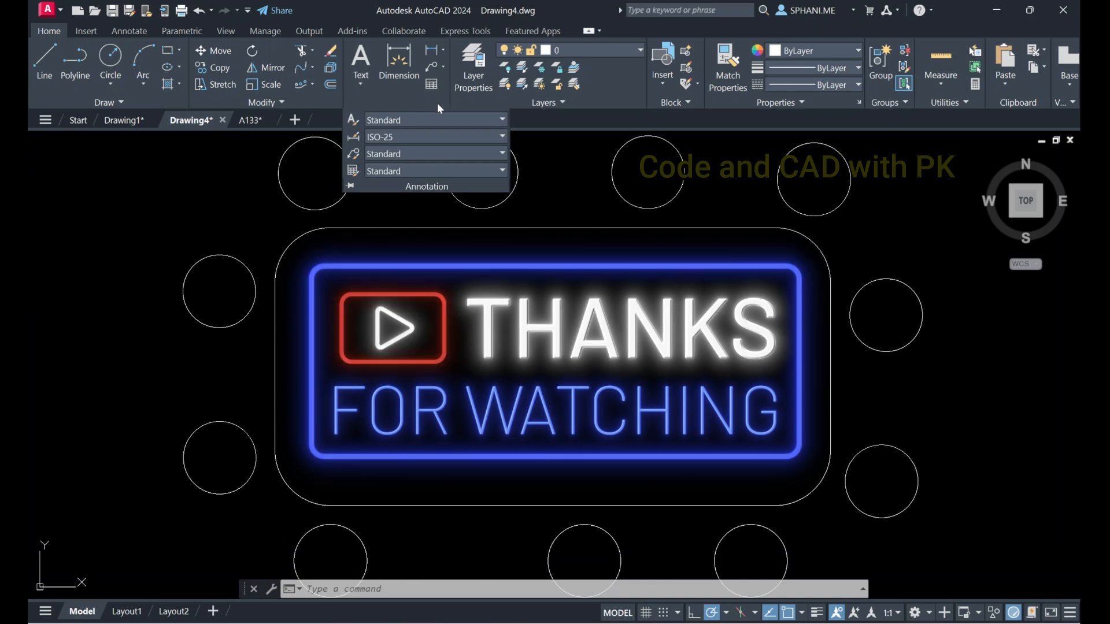